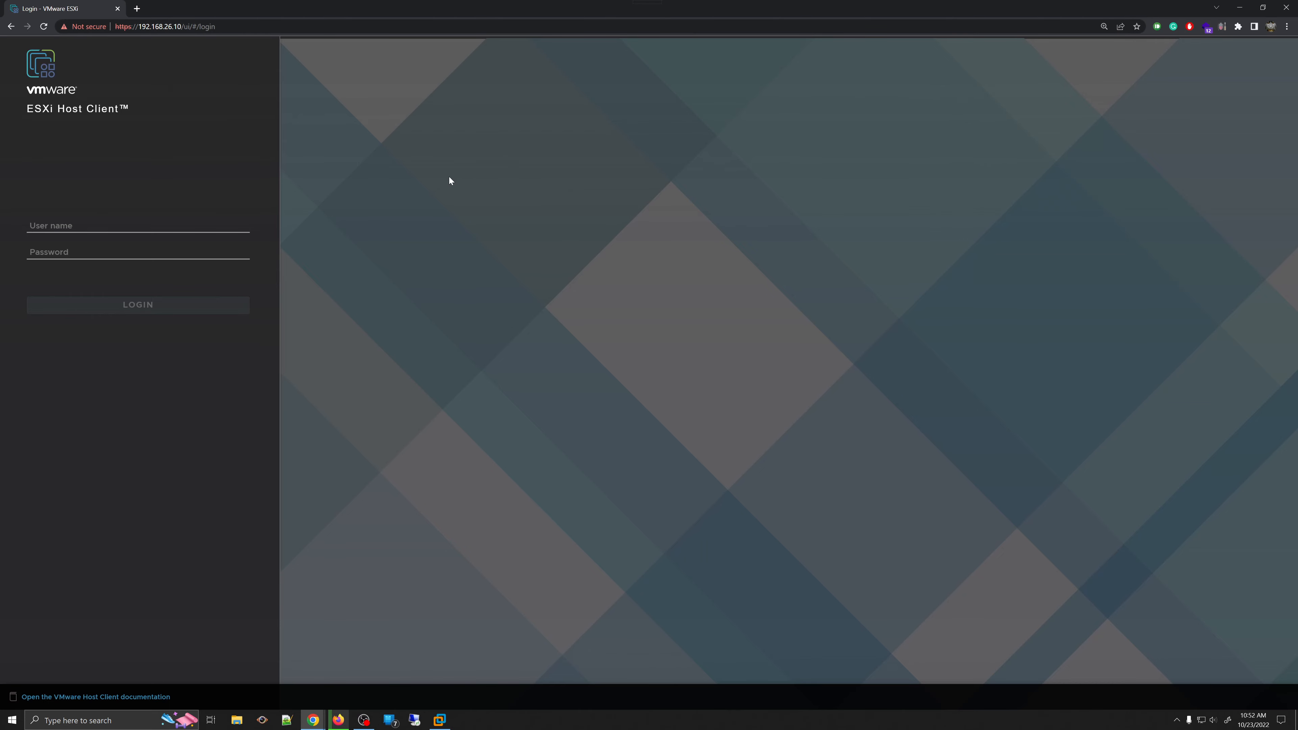
- Switch to the VMware Workstation window running the ESXi virtual machine
click(443, 722)
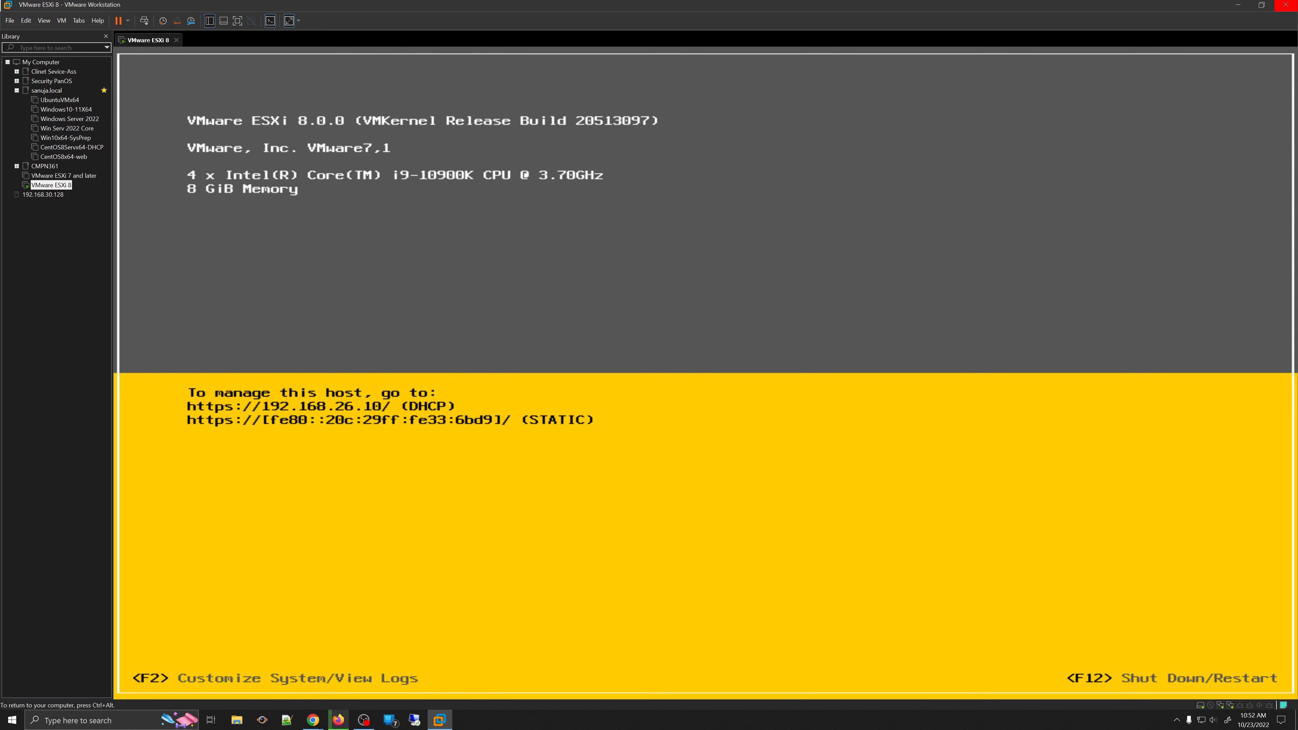
- Release input from the ESXi console with Ctrl+Alt and return to Chrome's ESXi login page
key(ctrl+alt)
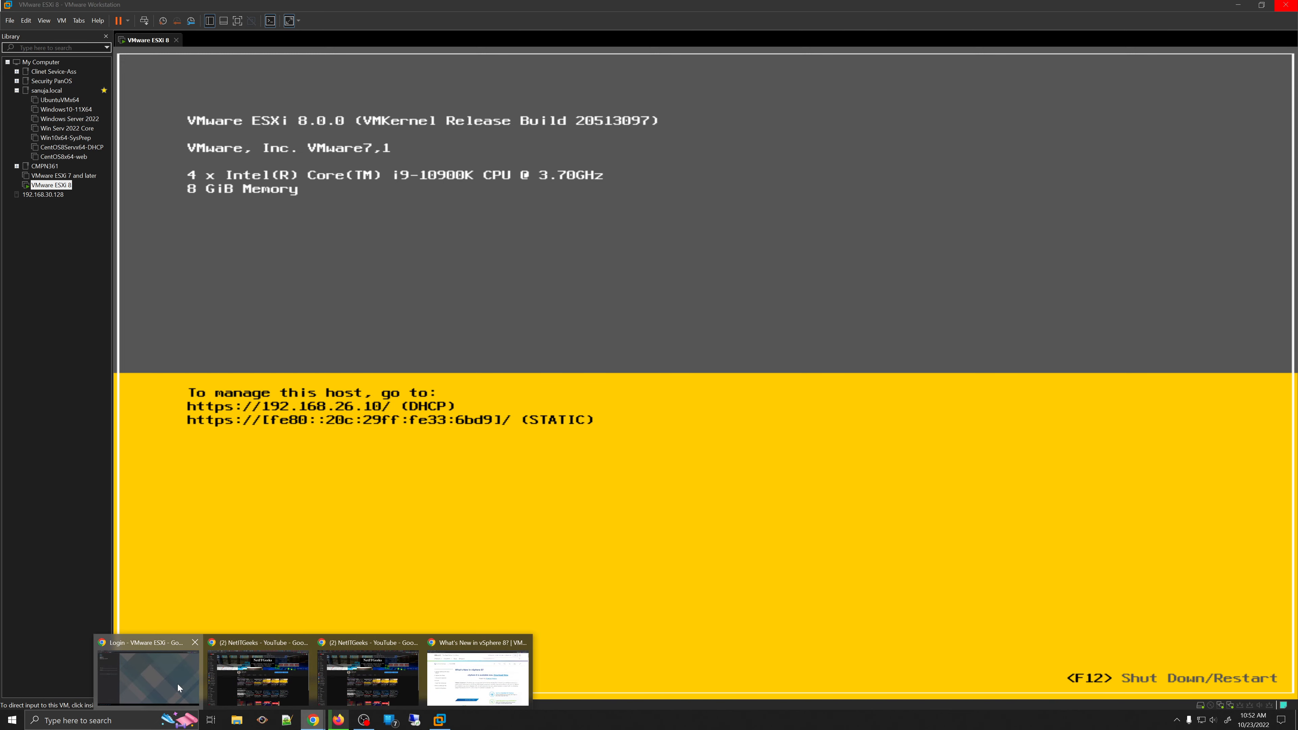
click(148, 670)
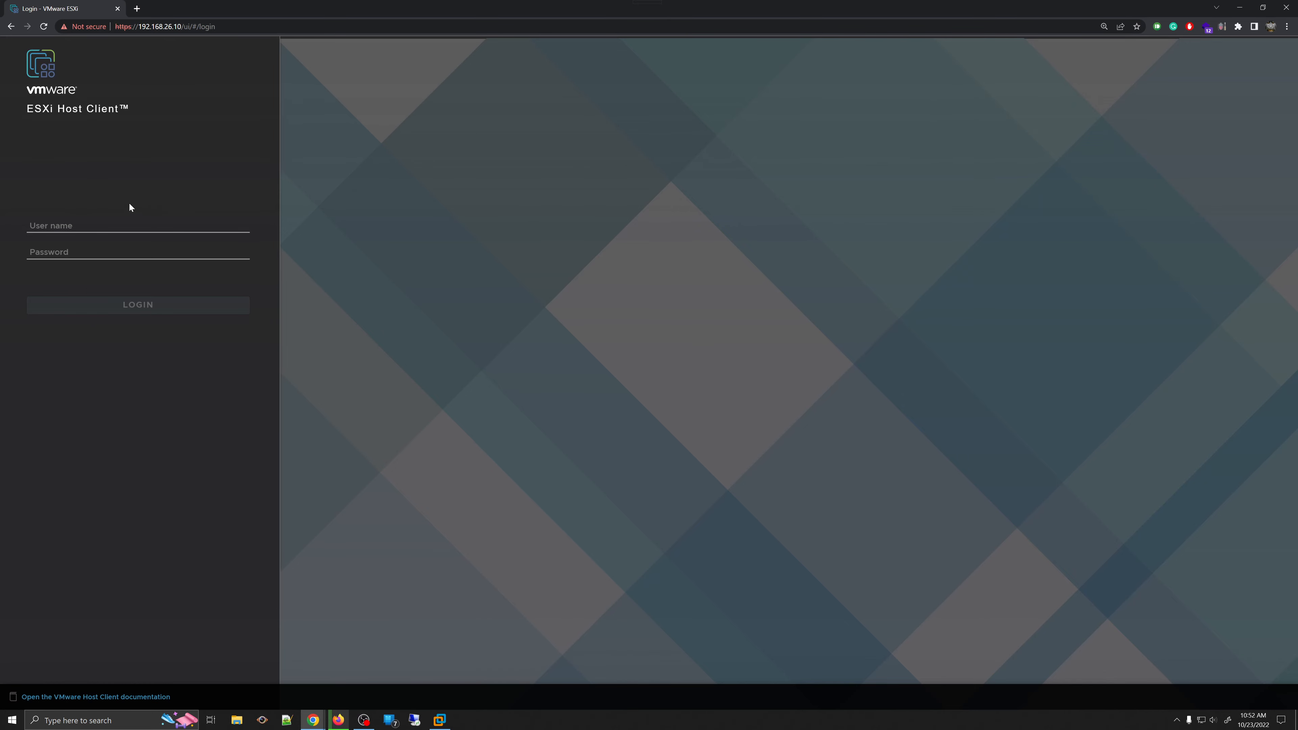
- Sign in as root with the account password and dismiss the welcome banner
click(92, 226)
text(root)
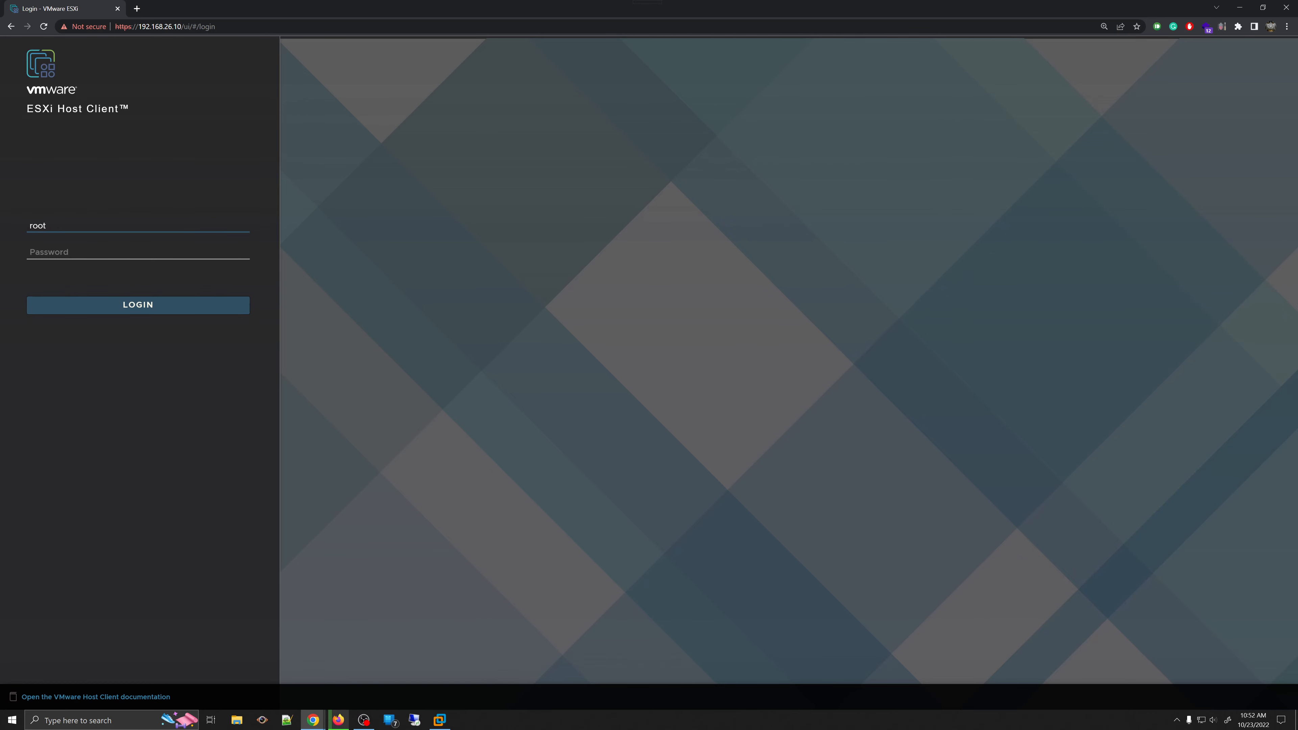
key(Tab)
text(********)
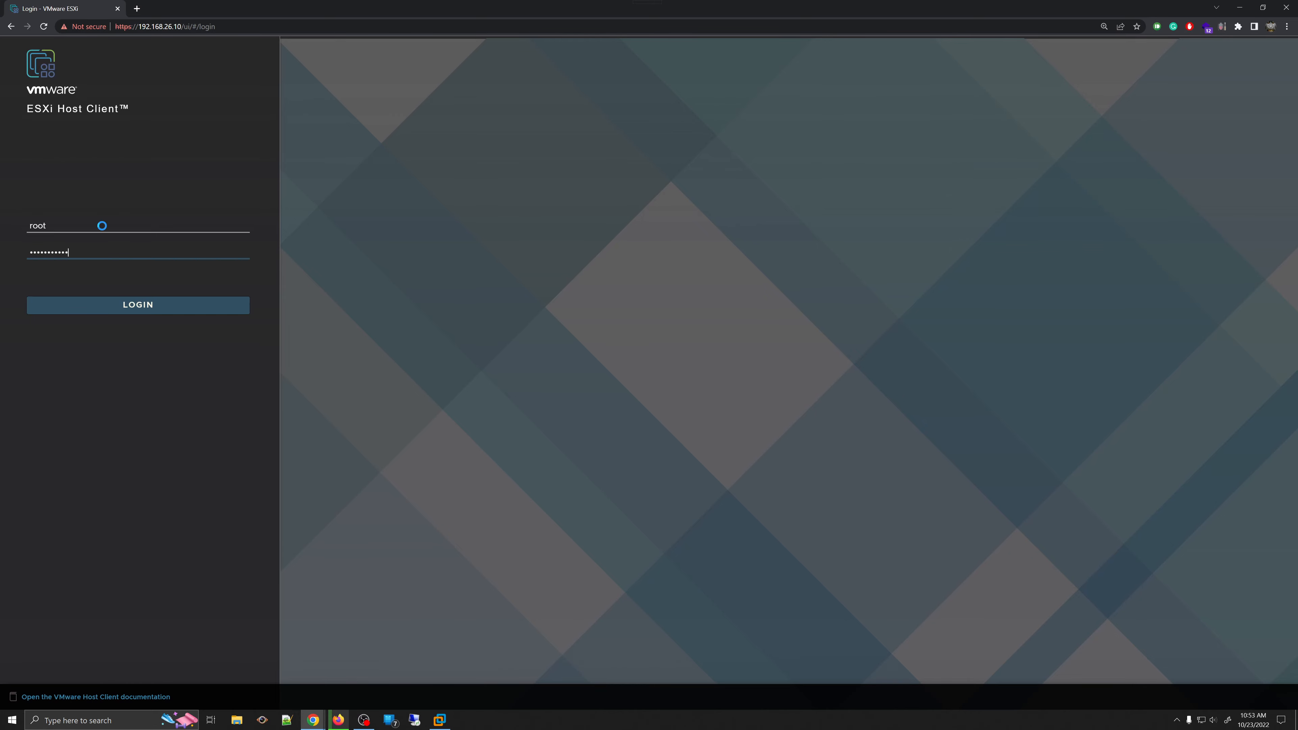
key(Return)
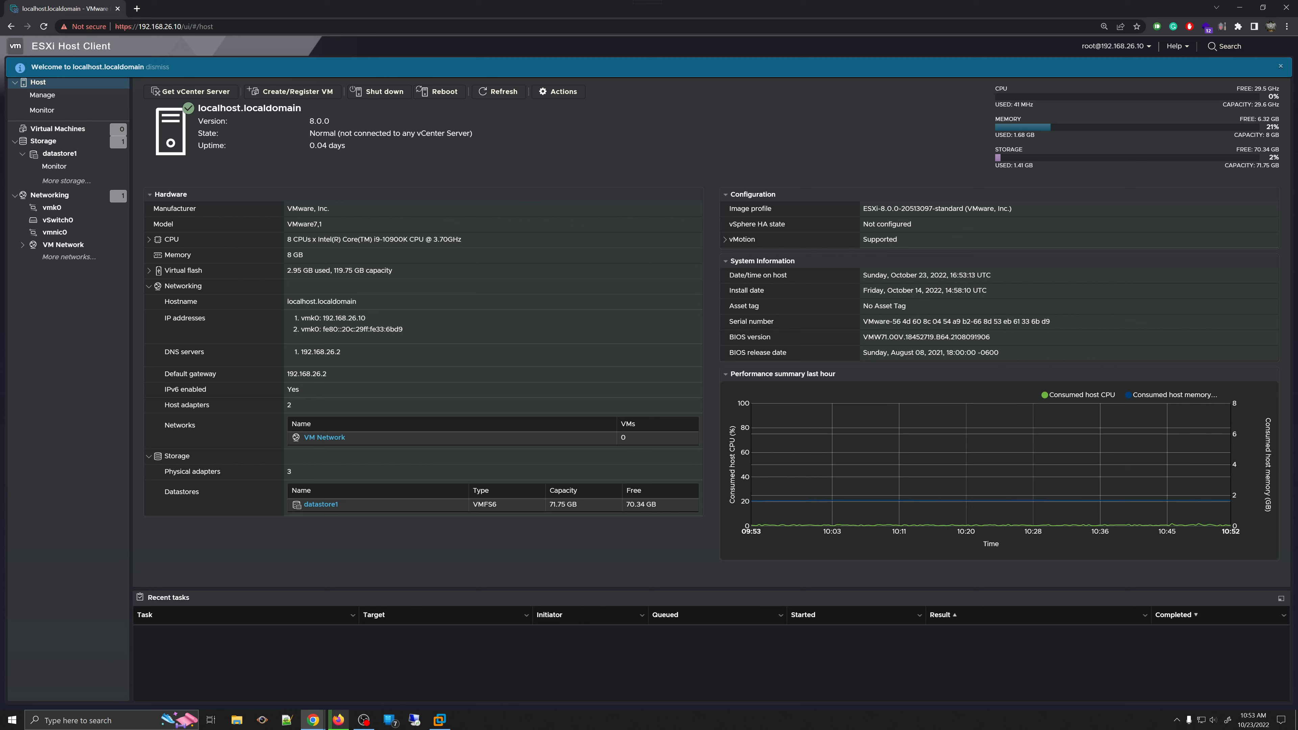
click(149, 68)
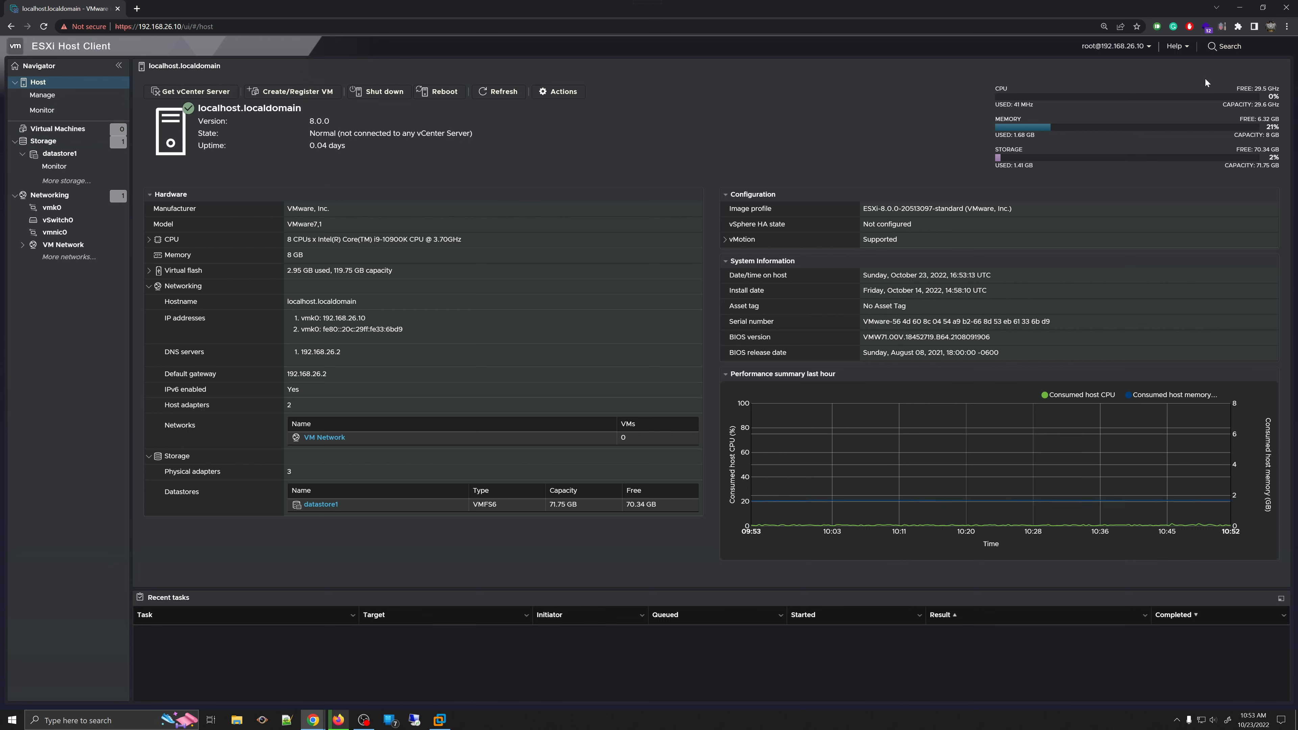
- View the Help > About information showing client version 2.5.1, then close it
click(1177, 51)
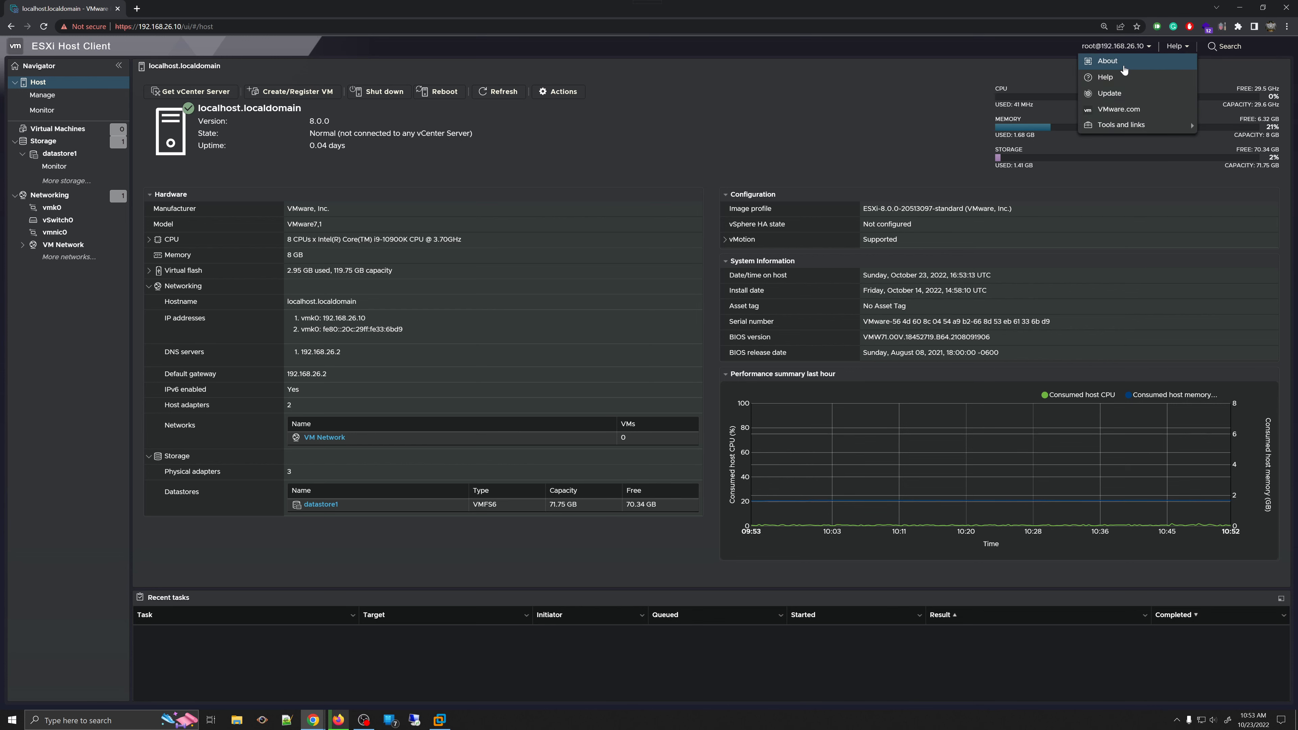
click(1108, 61)
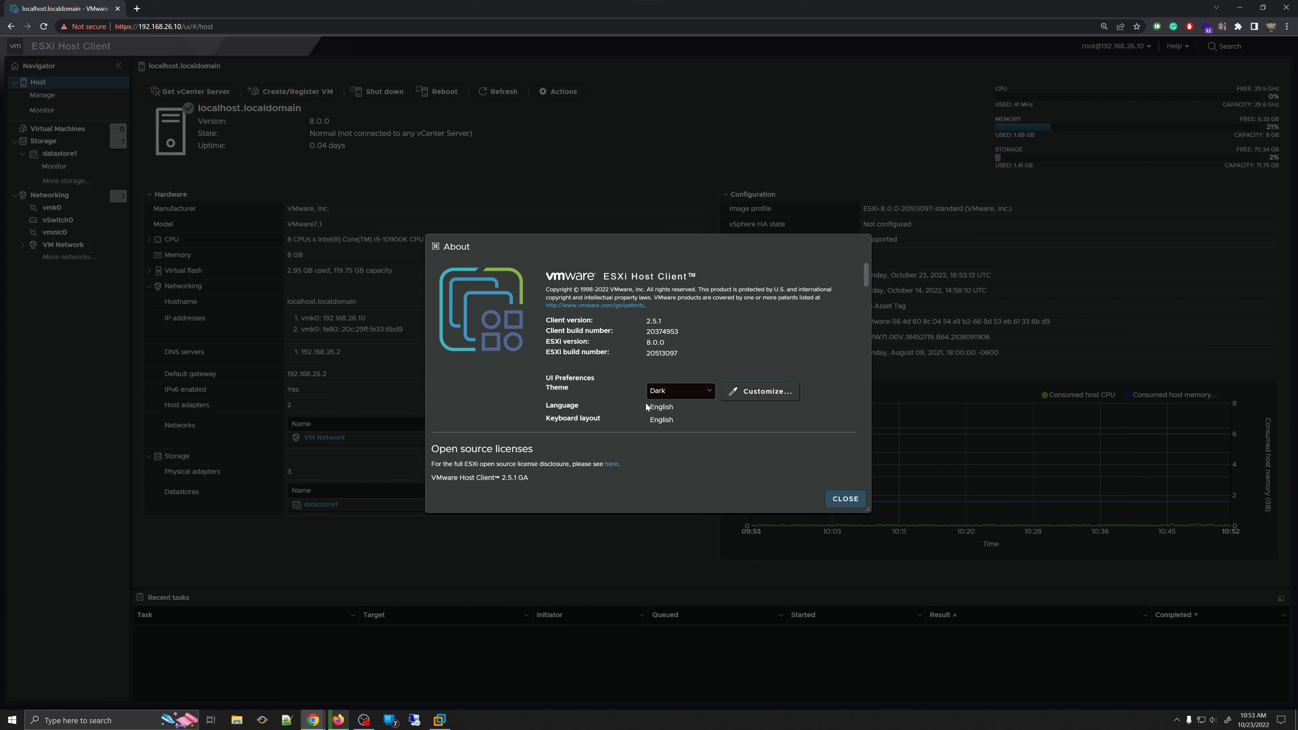
click(851, 499)
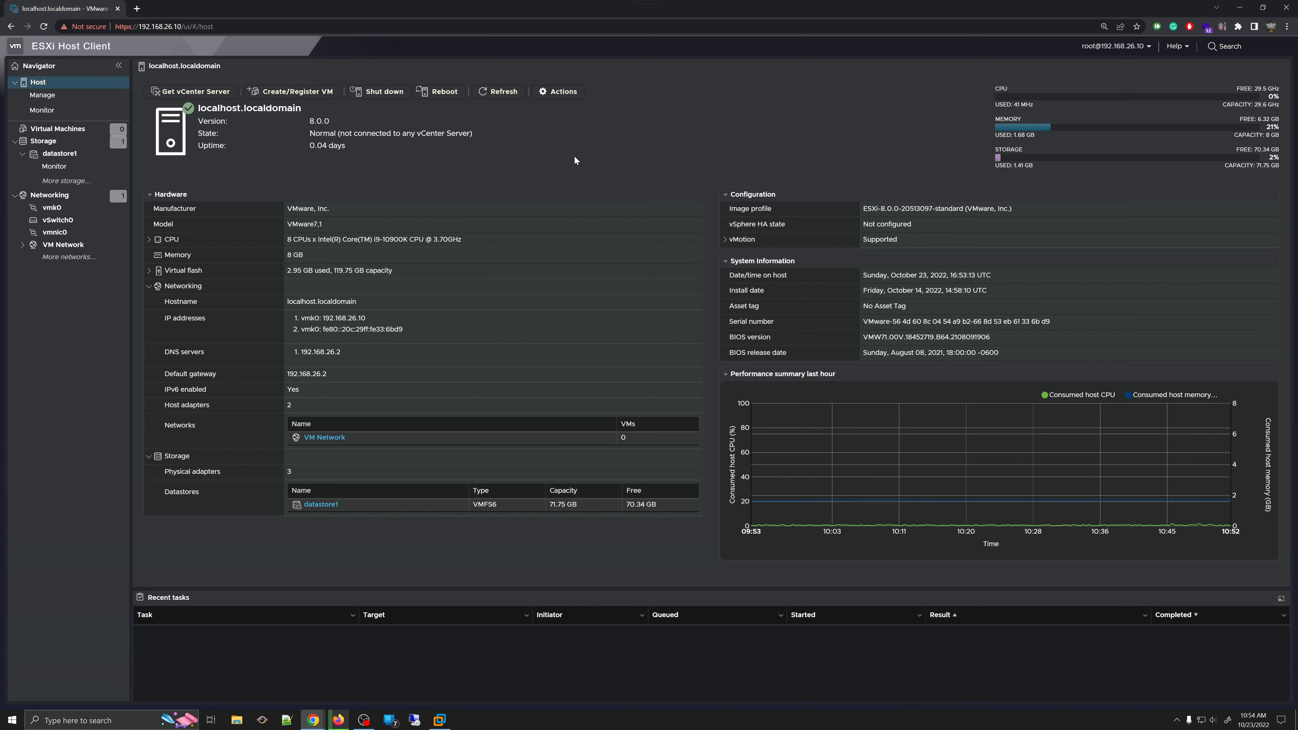
- Switch back to the ESXi virtual machine console in VMware Workstation
click(439, 720)
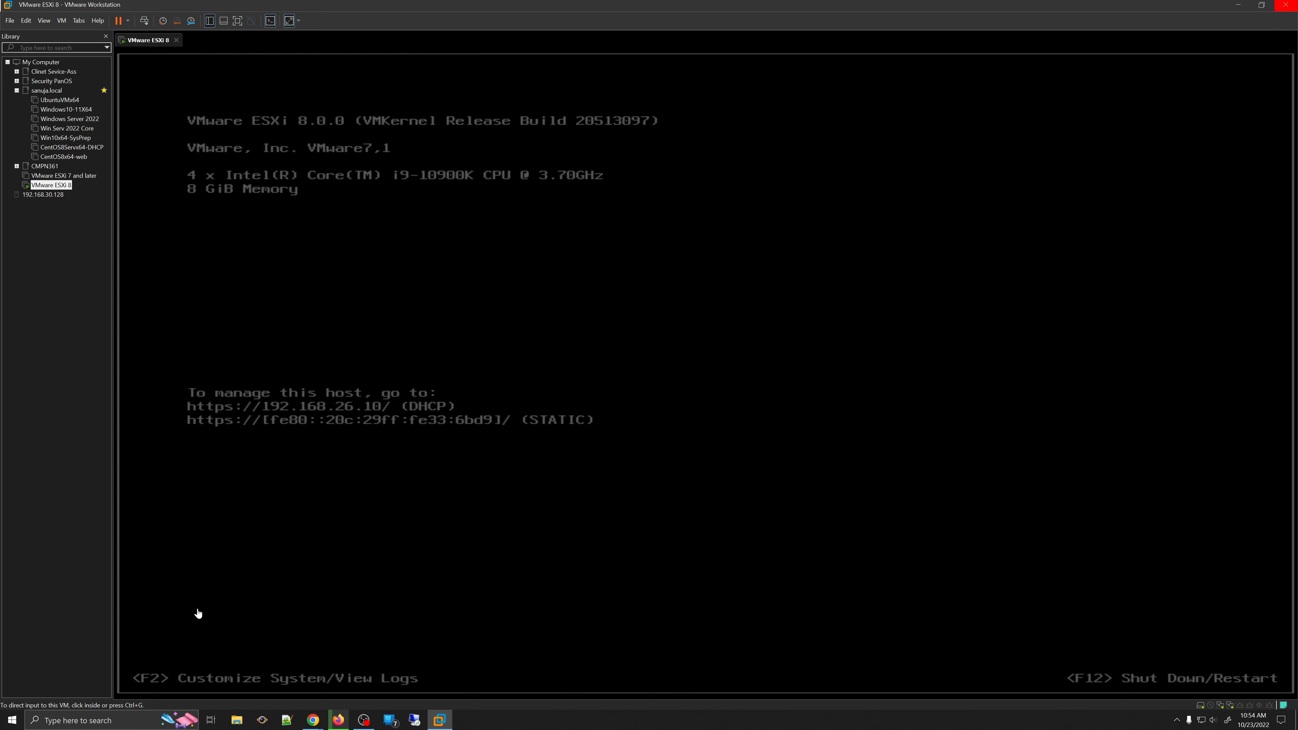
- Open the Windows Start menu and close it again
click(11, 720)
click(10, 721)
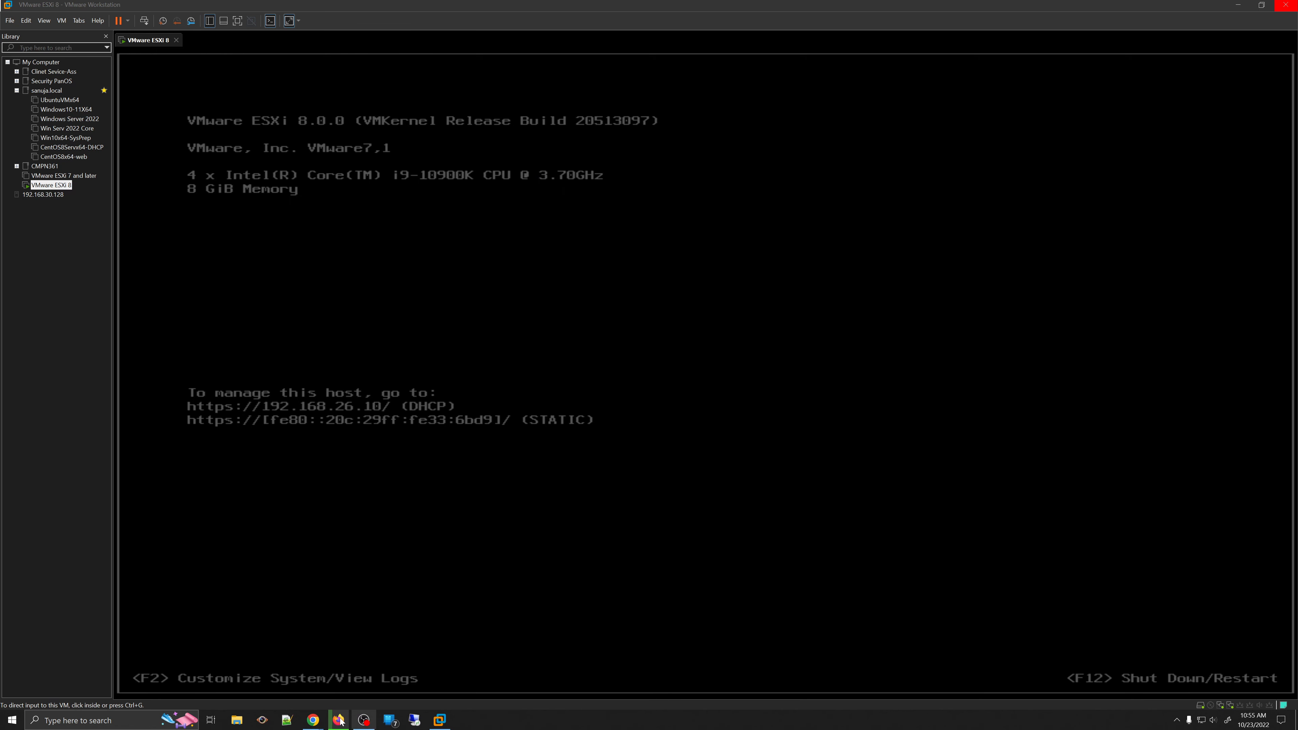
- Bring the Chrome window with the localhost.localdomain host summary to the front
mouse_move(313, 720)
click(160, 687)
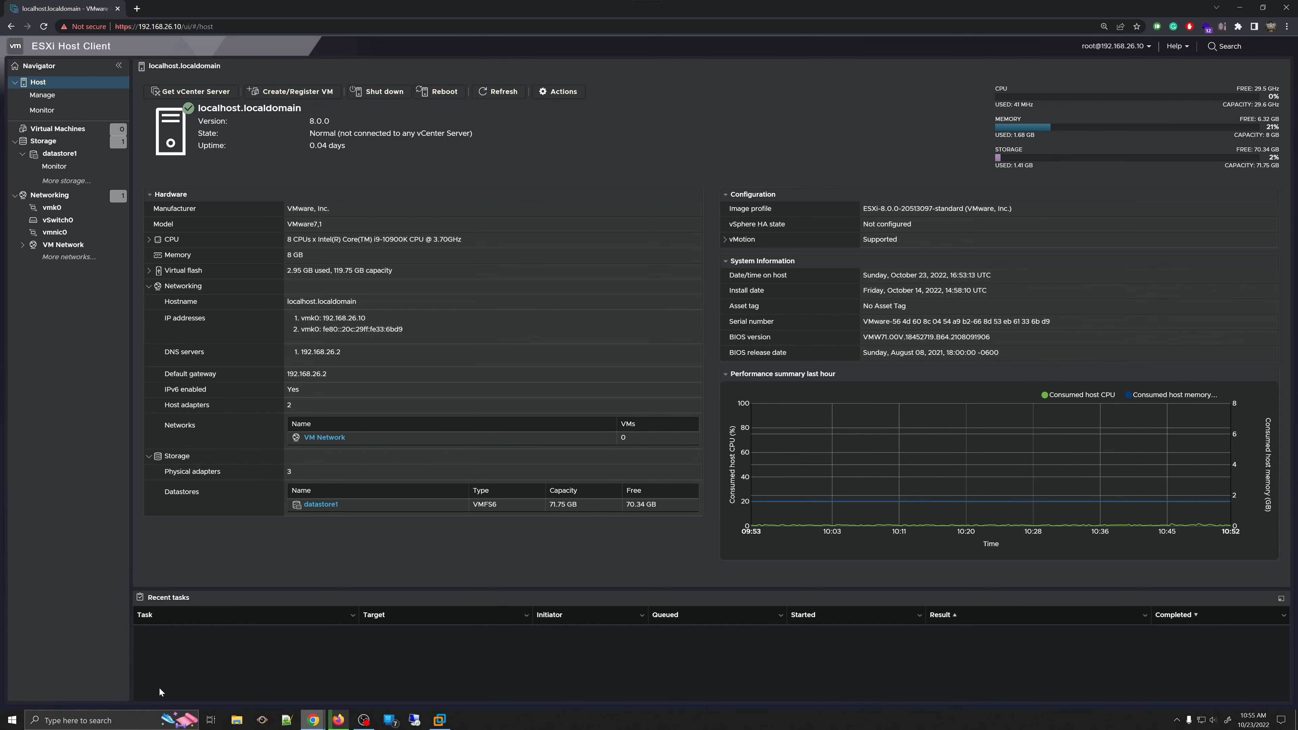
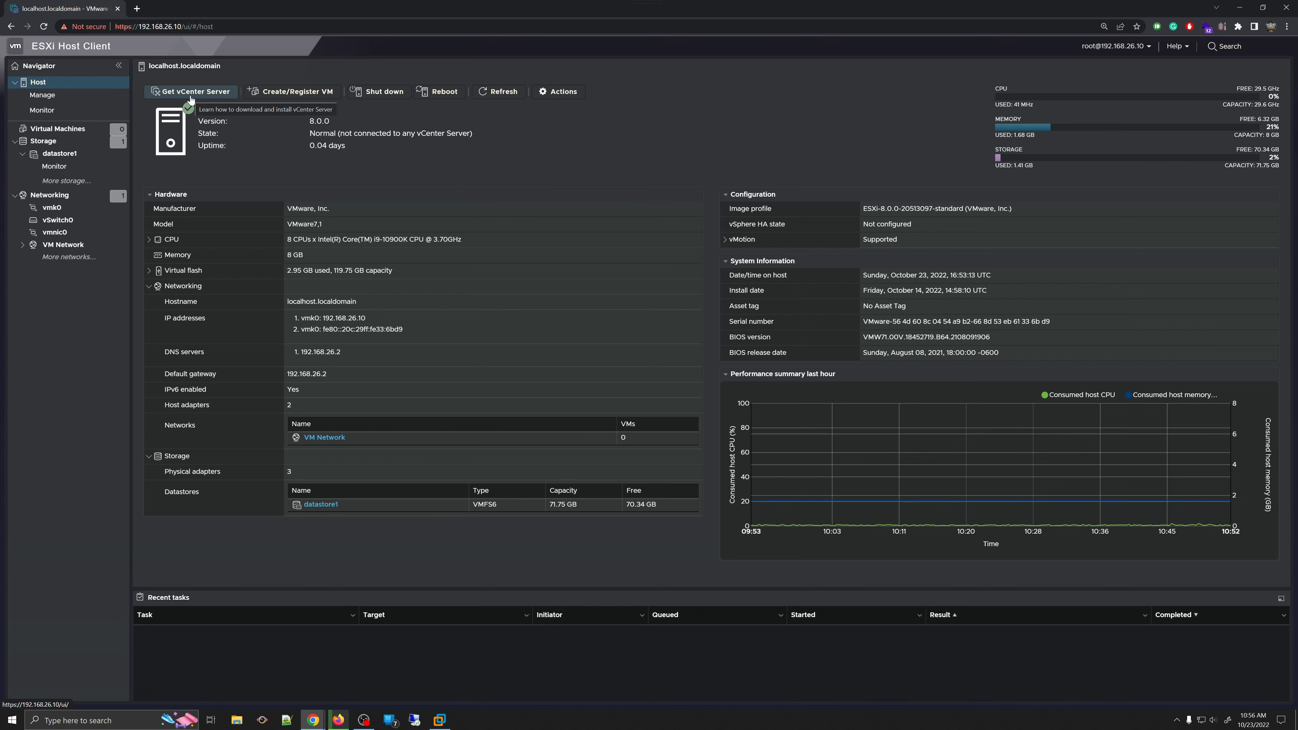
click(203, 94)
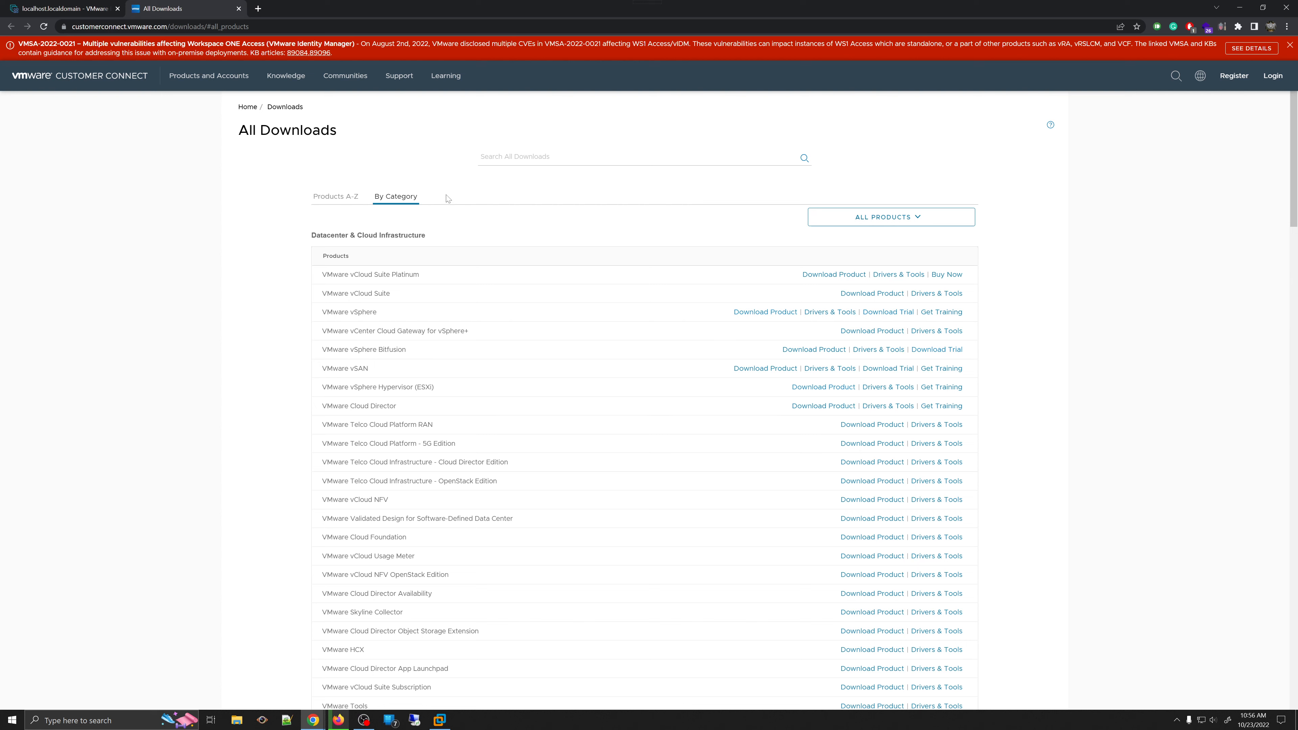
click(239, 8)
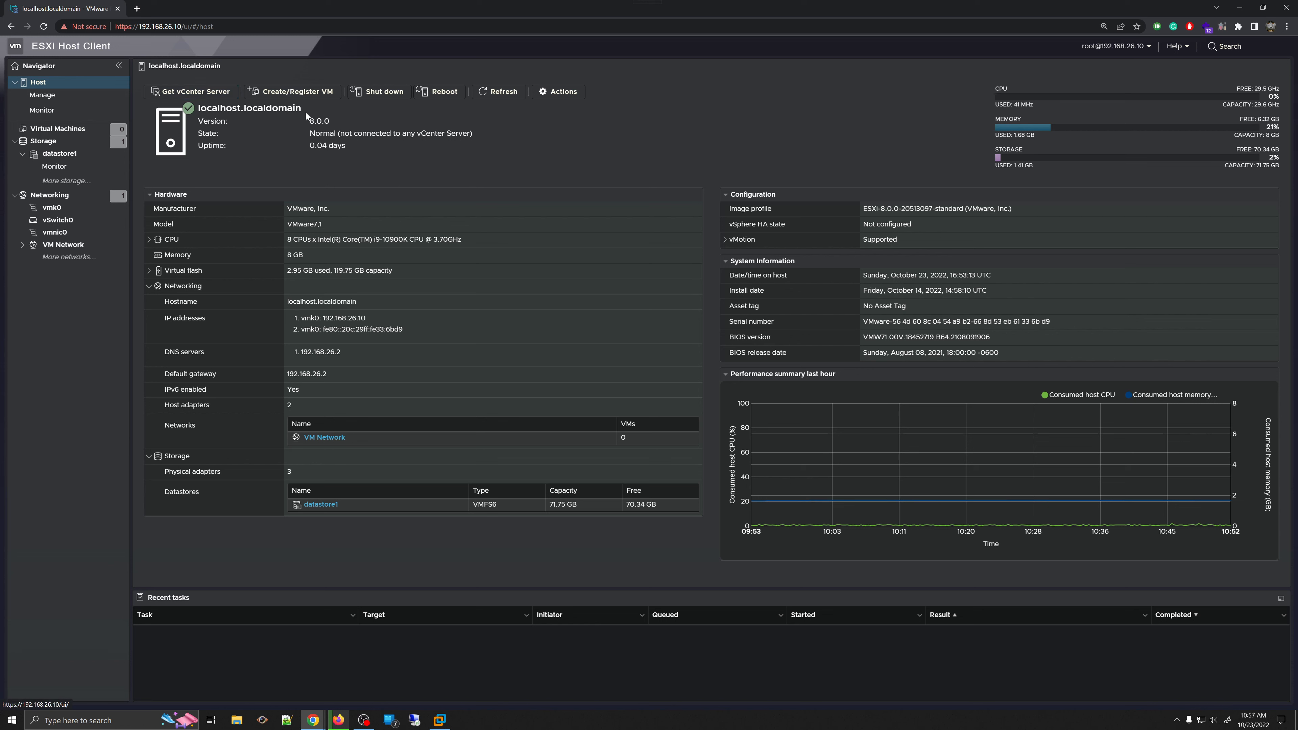
click(285, 92)
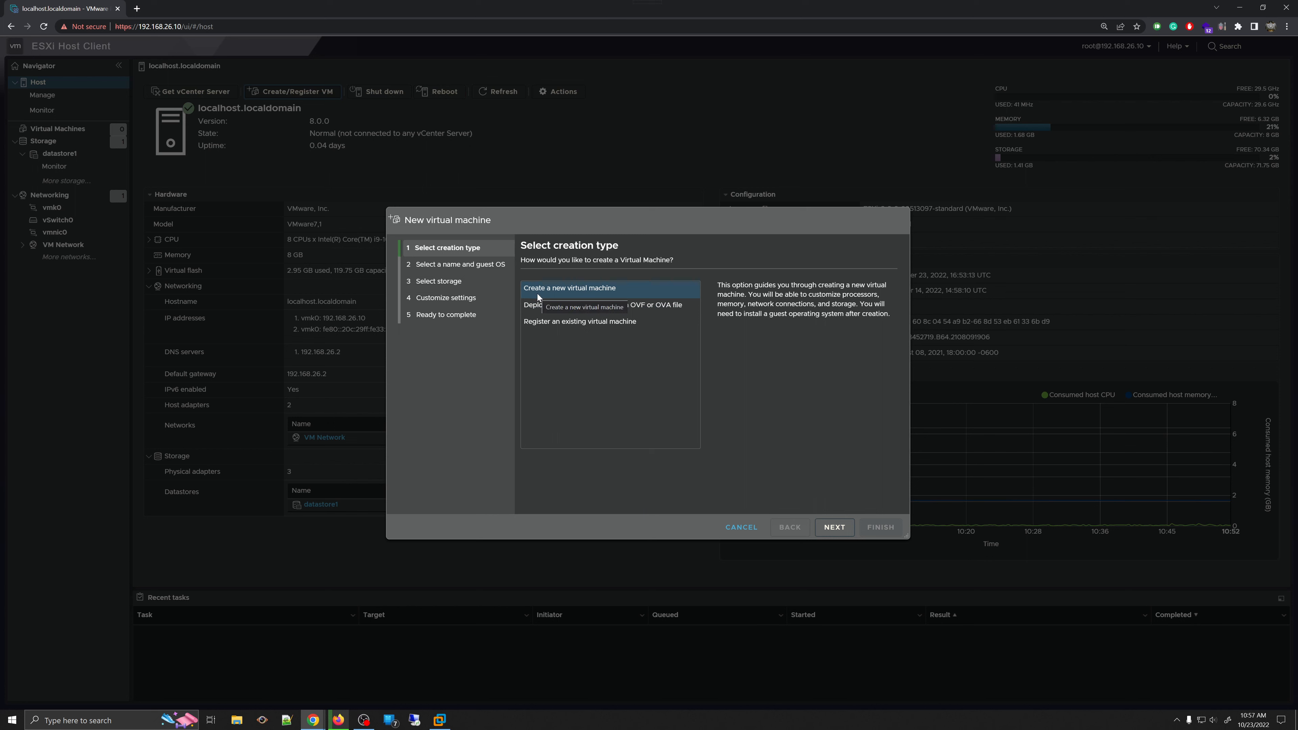
click(819, 530)
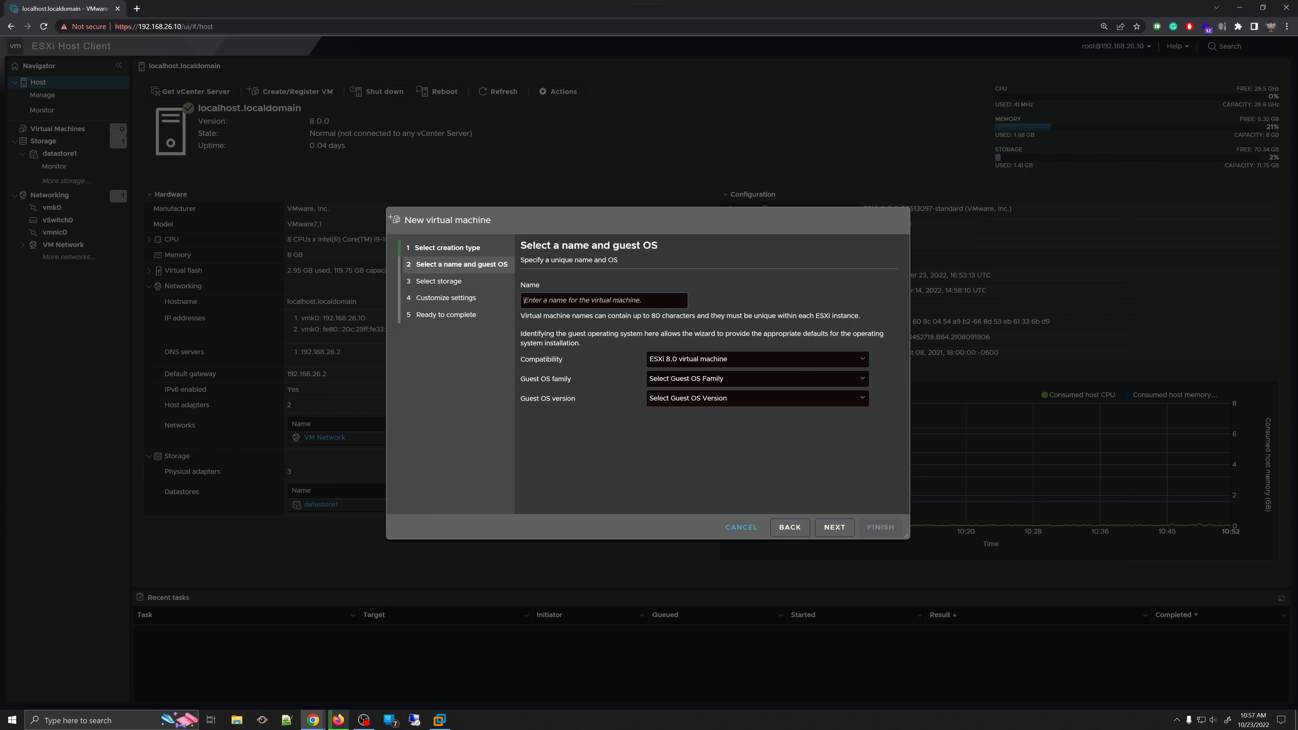
text(Linux)
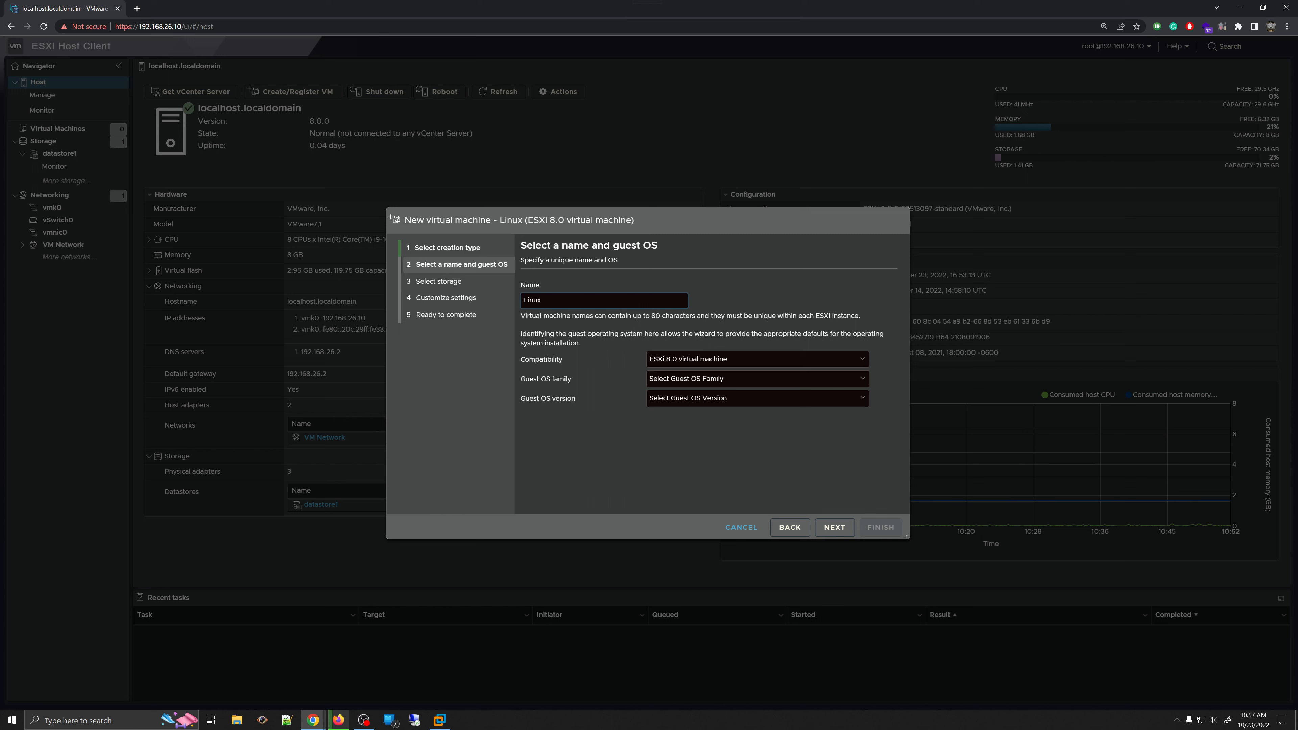
click(789, 360)
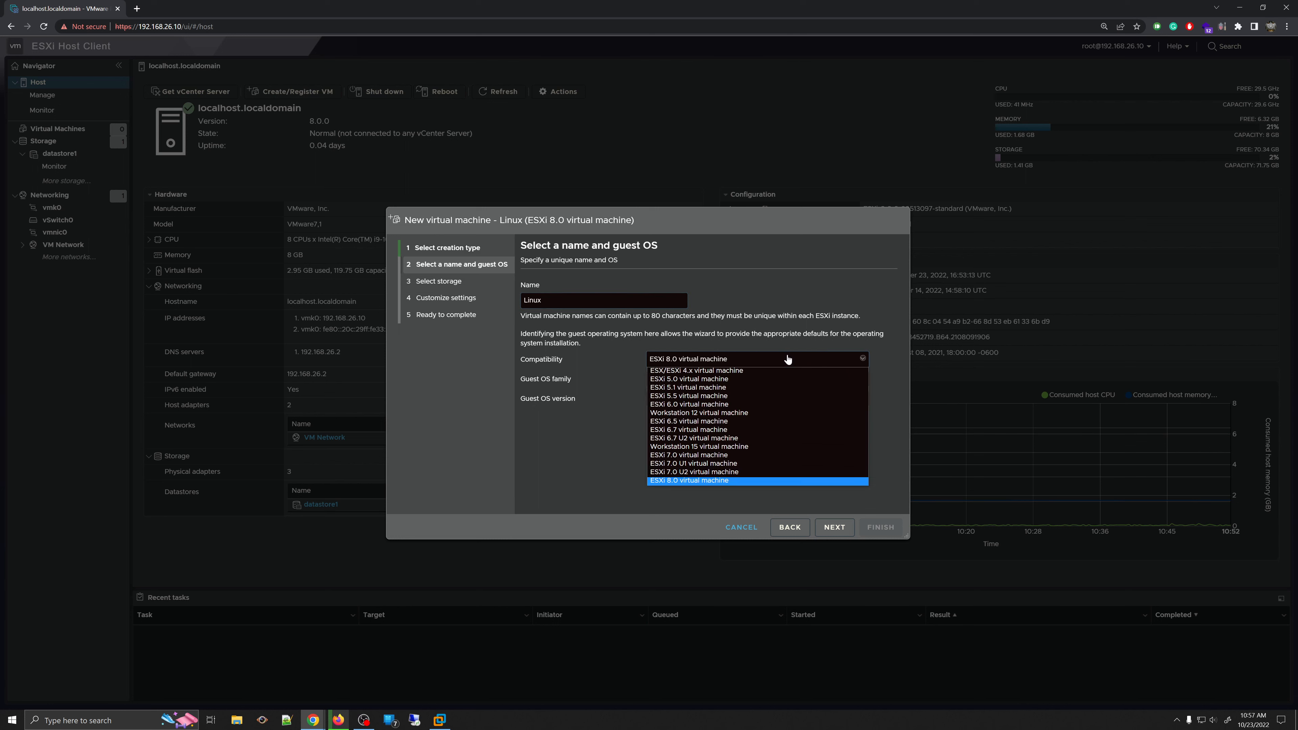
click(721, 368)
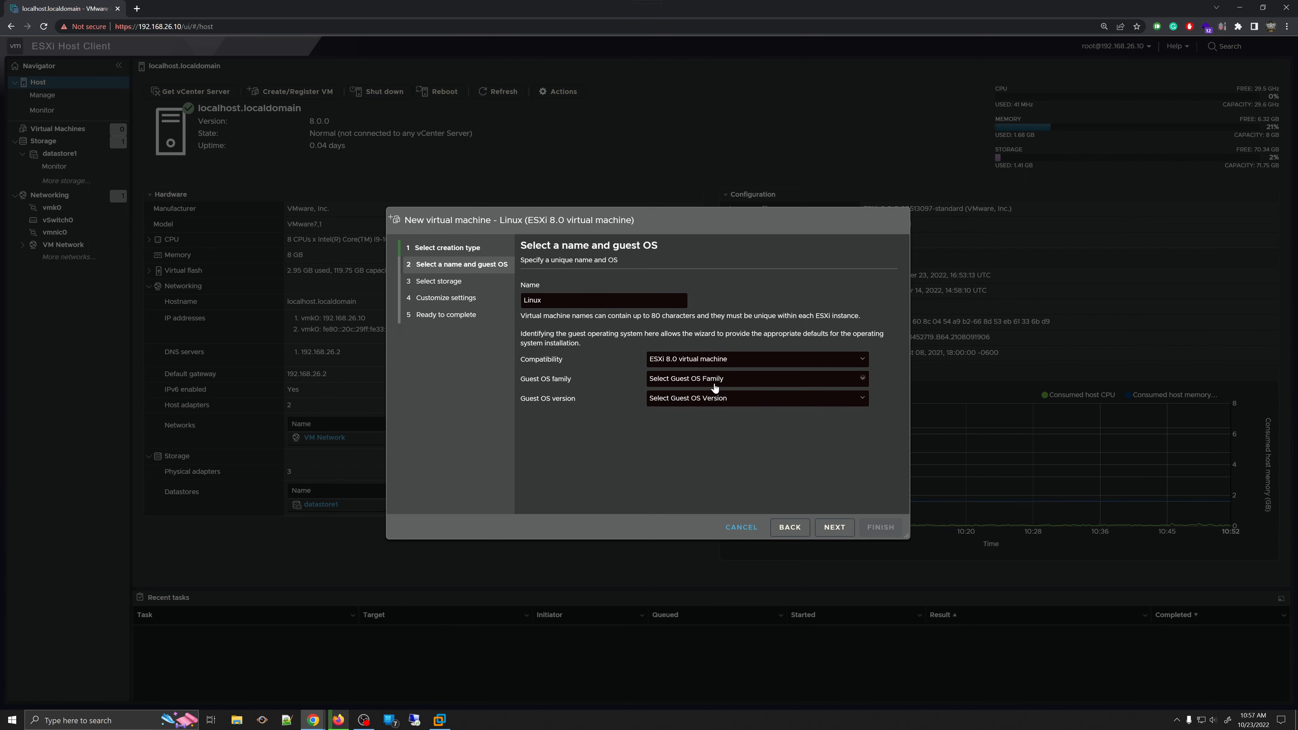
click(714, 379)
click(610, 403)
click(656, 400)
click(554, 340)
click(742, 527)
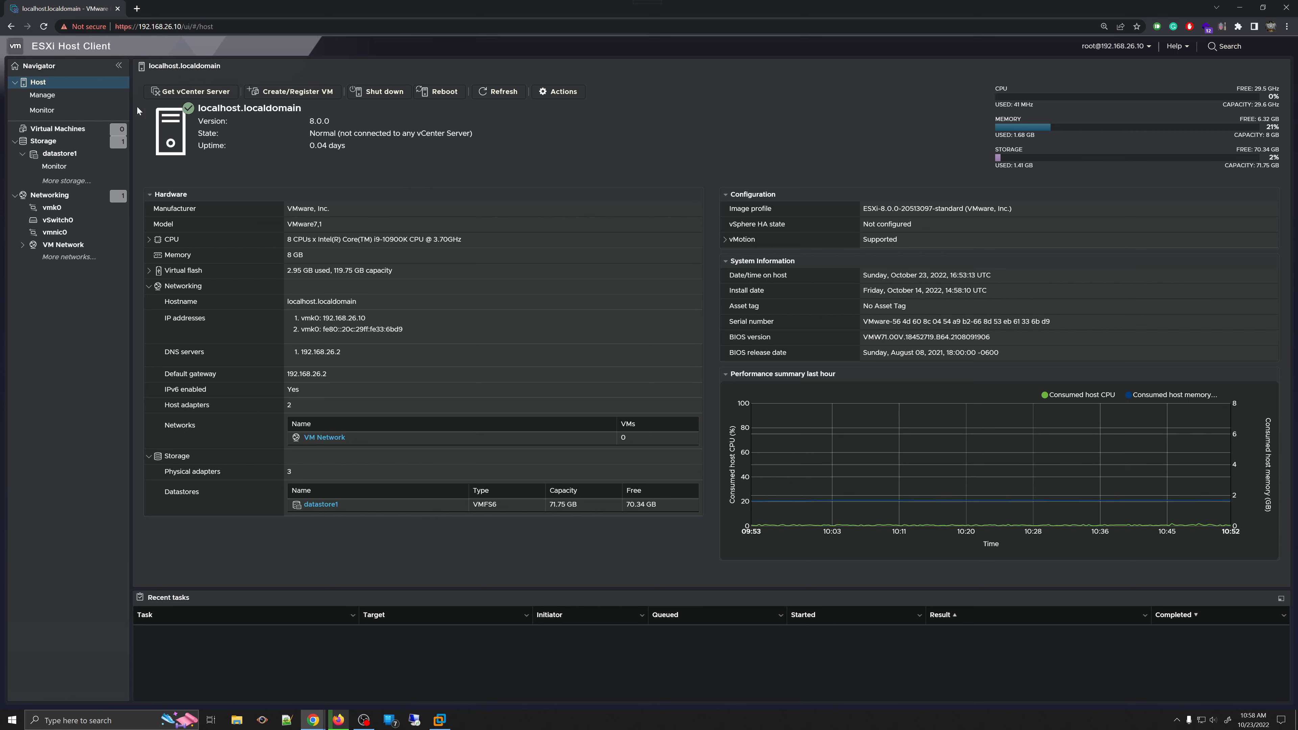
click(299, 94)
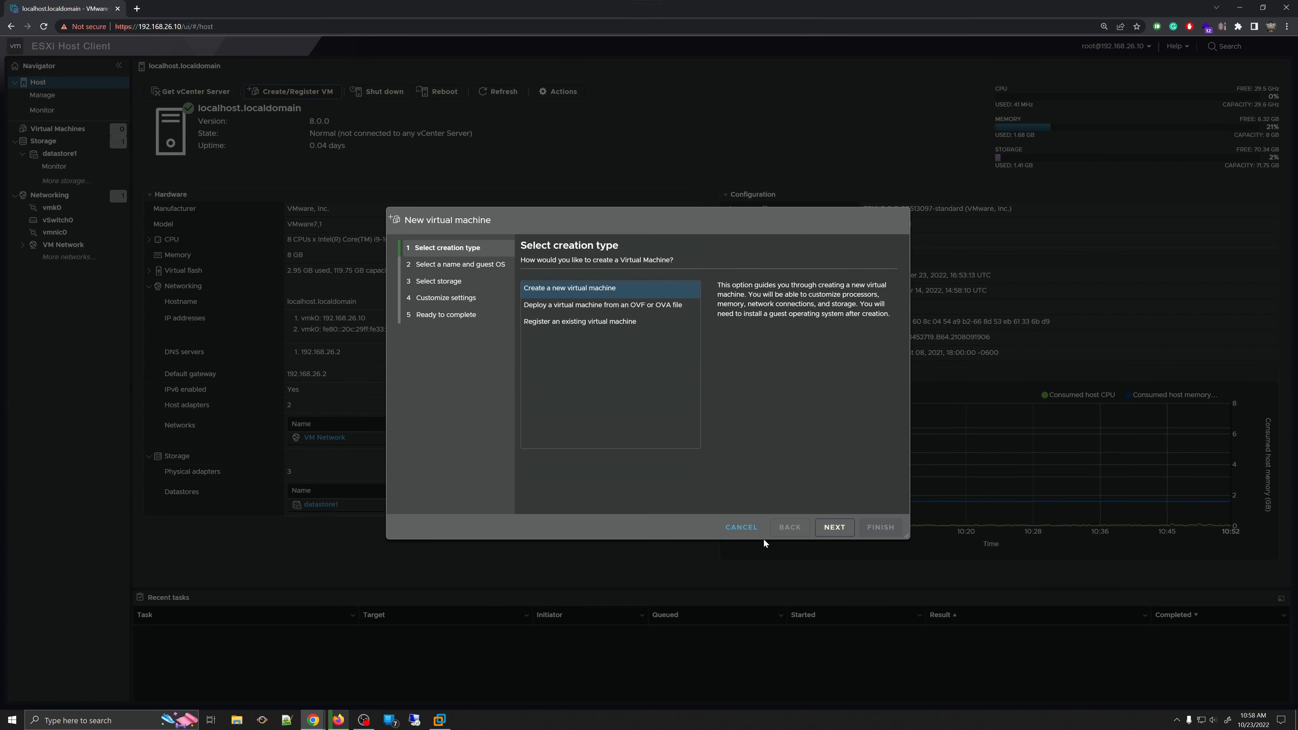
click(744, 534)
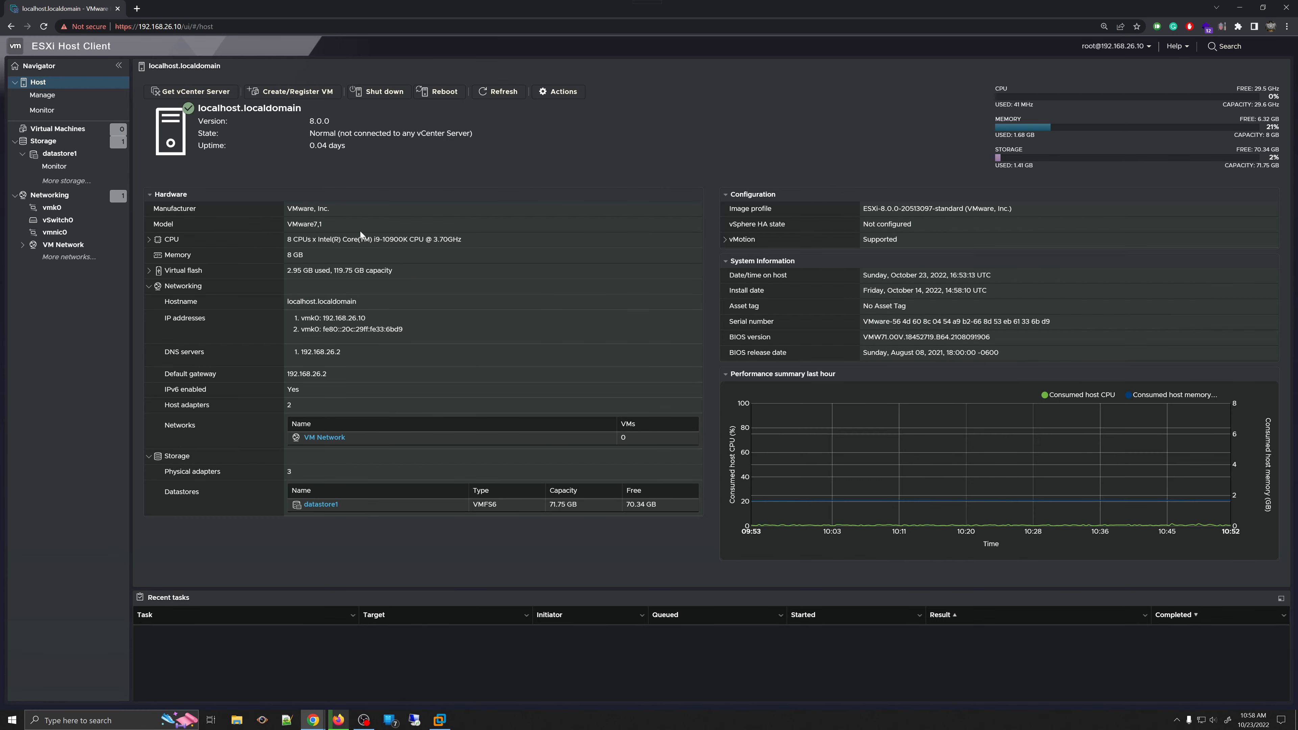
click(379, 94)
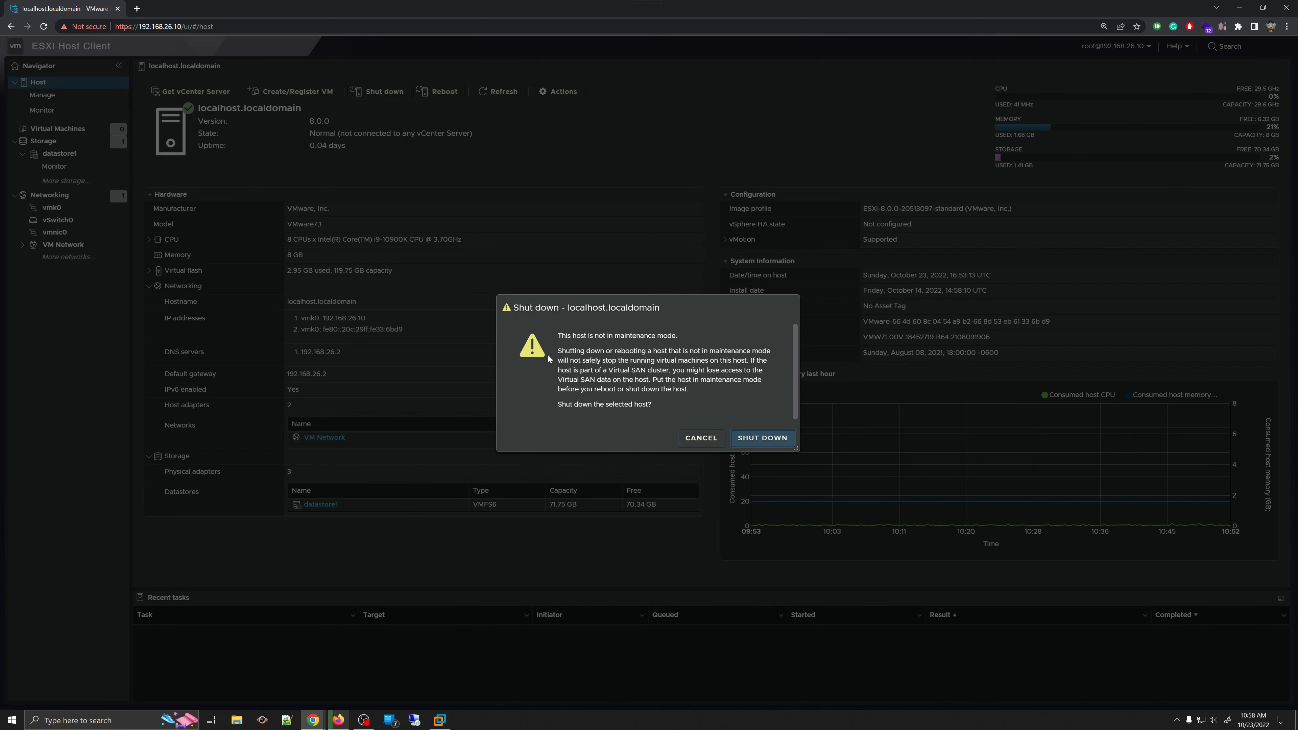
drag(549, 334, 654, 418)
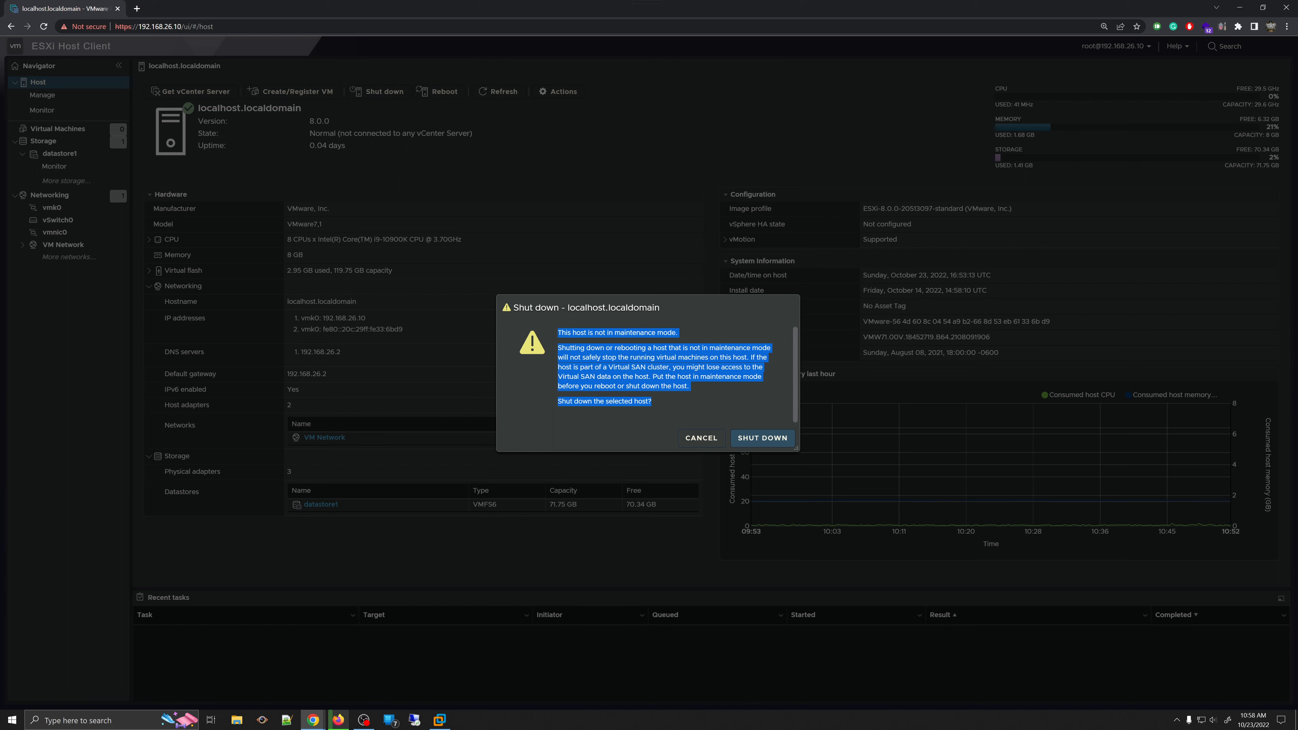
click(702, 439)
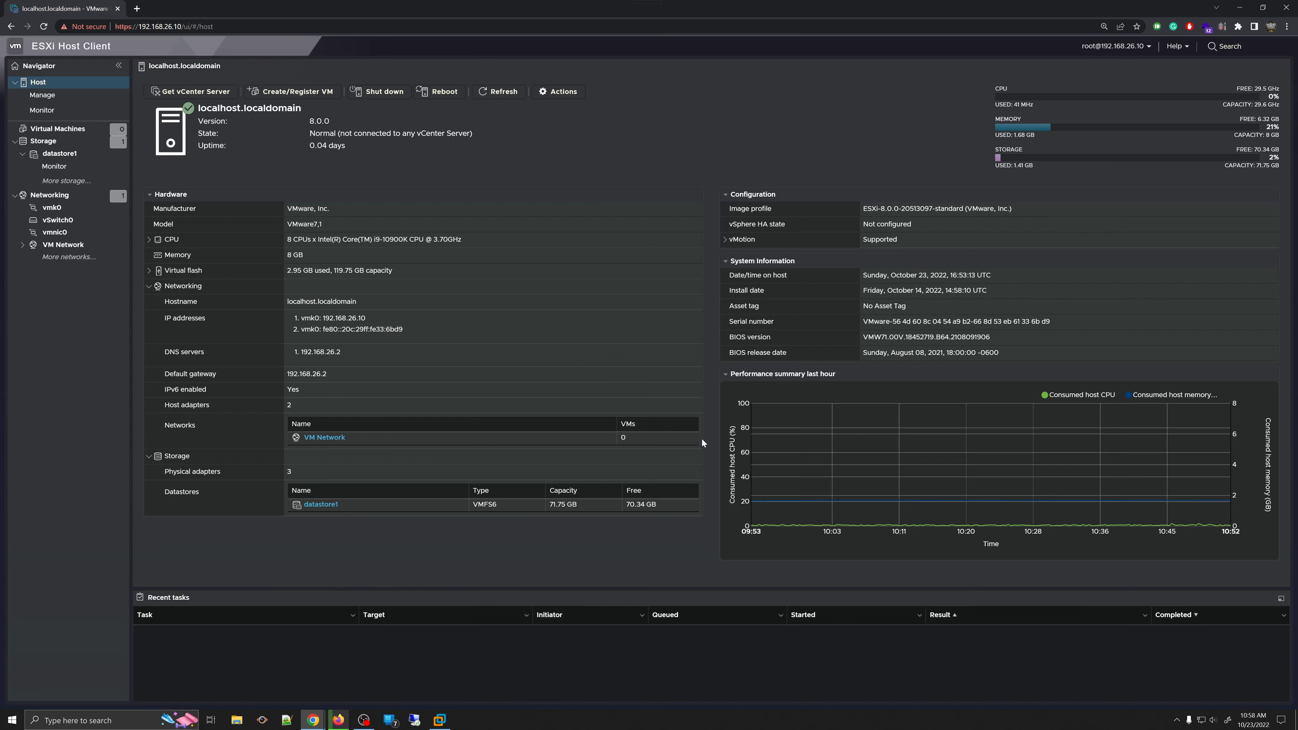
- Start a host reboot but cancel it, refresh the summary, and open the host Actions menu
click(440, 90)
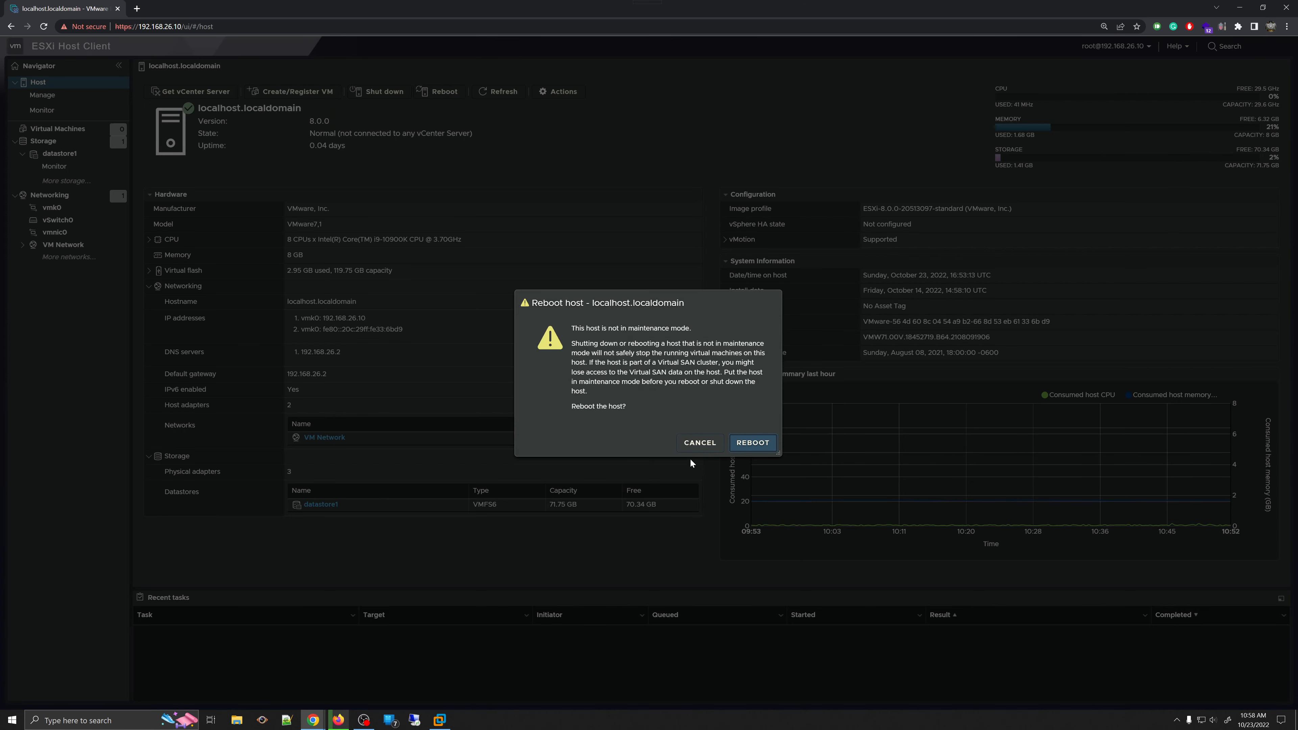
click(693, 447)
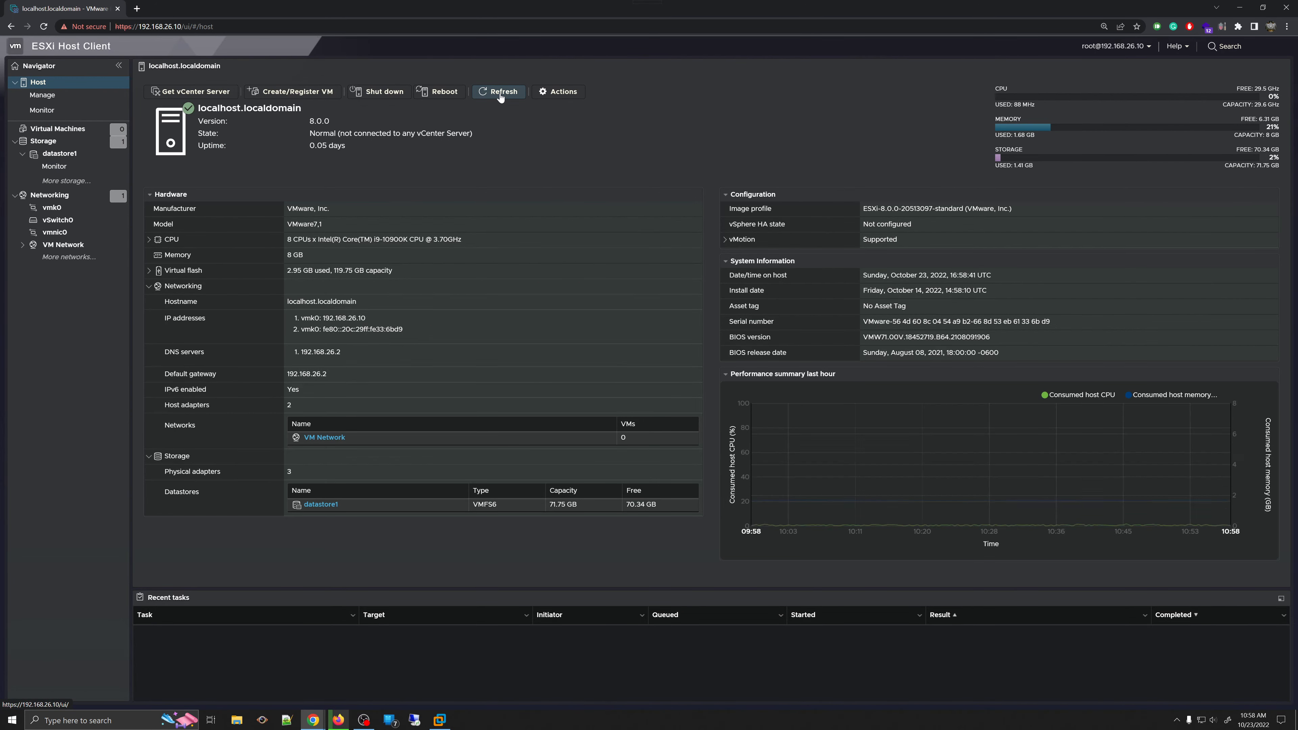
click(498, 92)
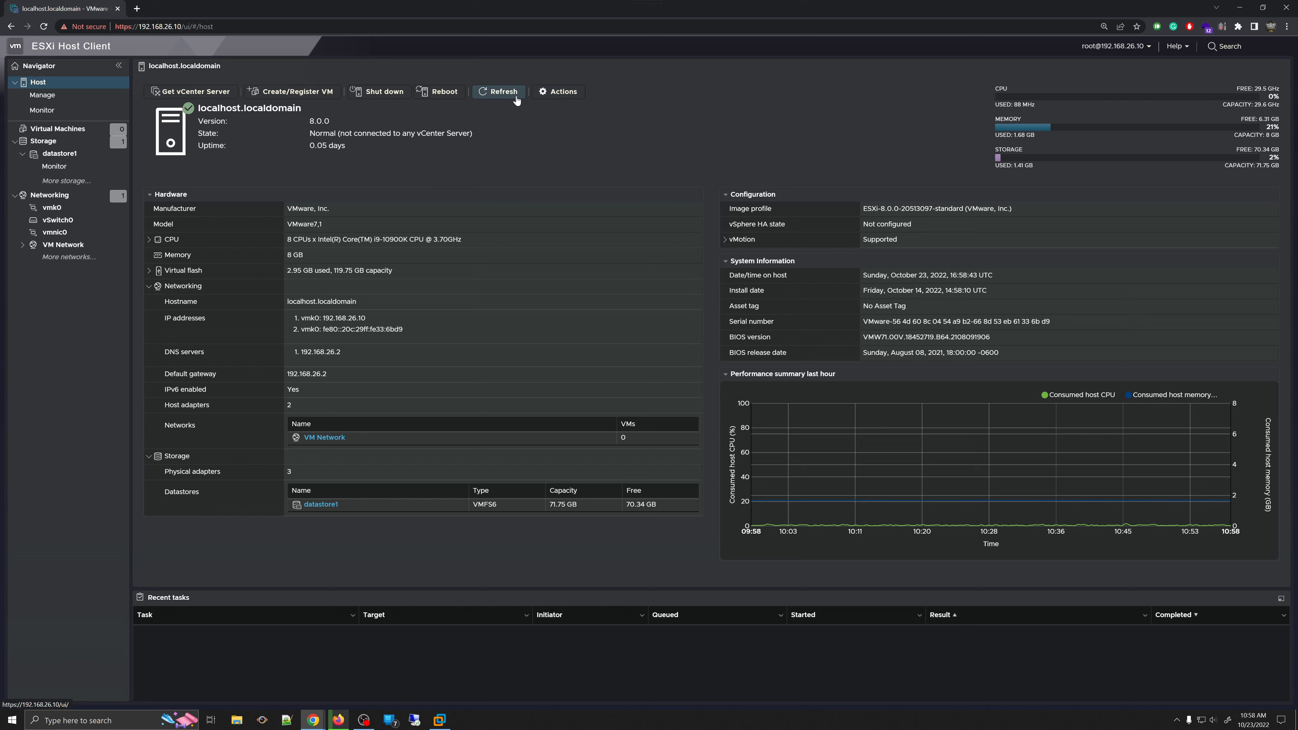
click(558, 100)
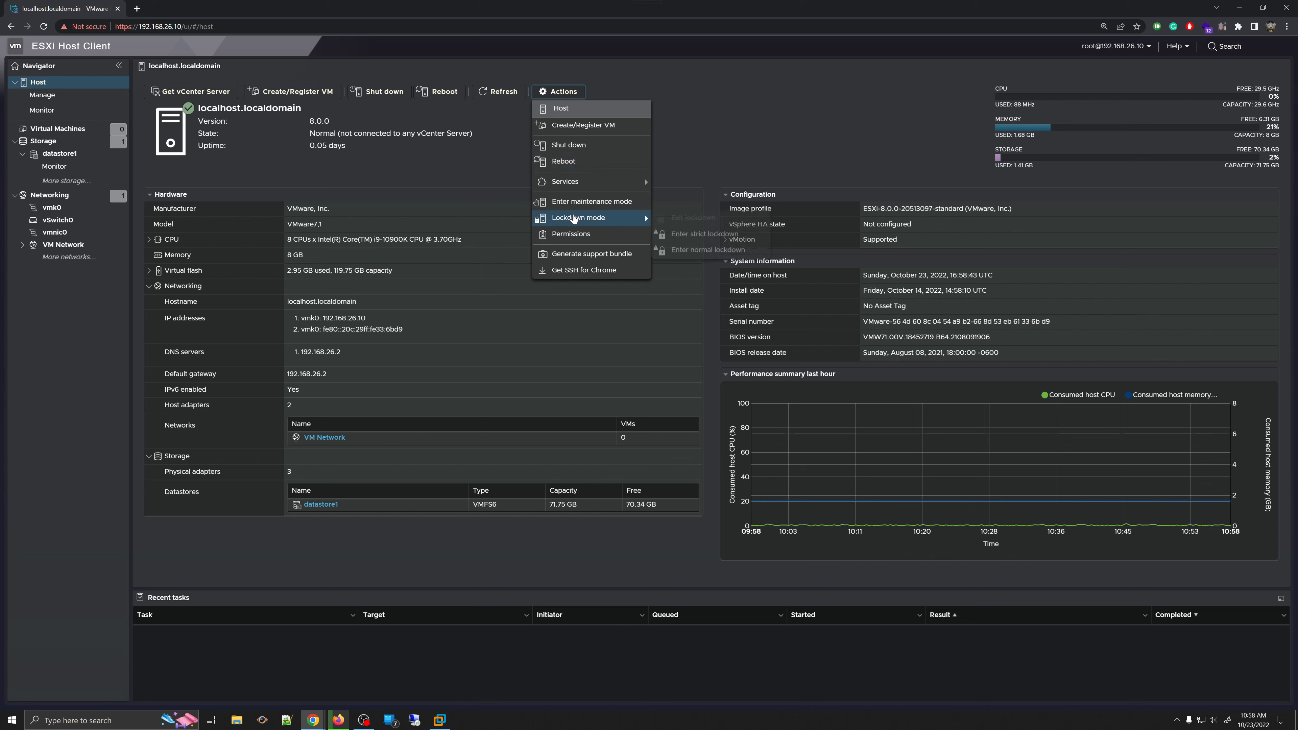
- Browse the Services and Lockdown mode submenus, then close, reopen and dismiss the Actions menu
mouse_move(602, 186)
mouse_move(627, 223)
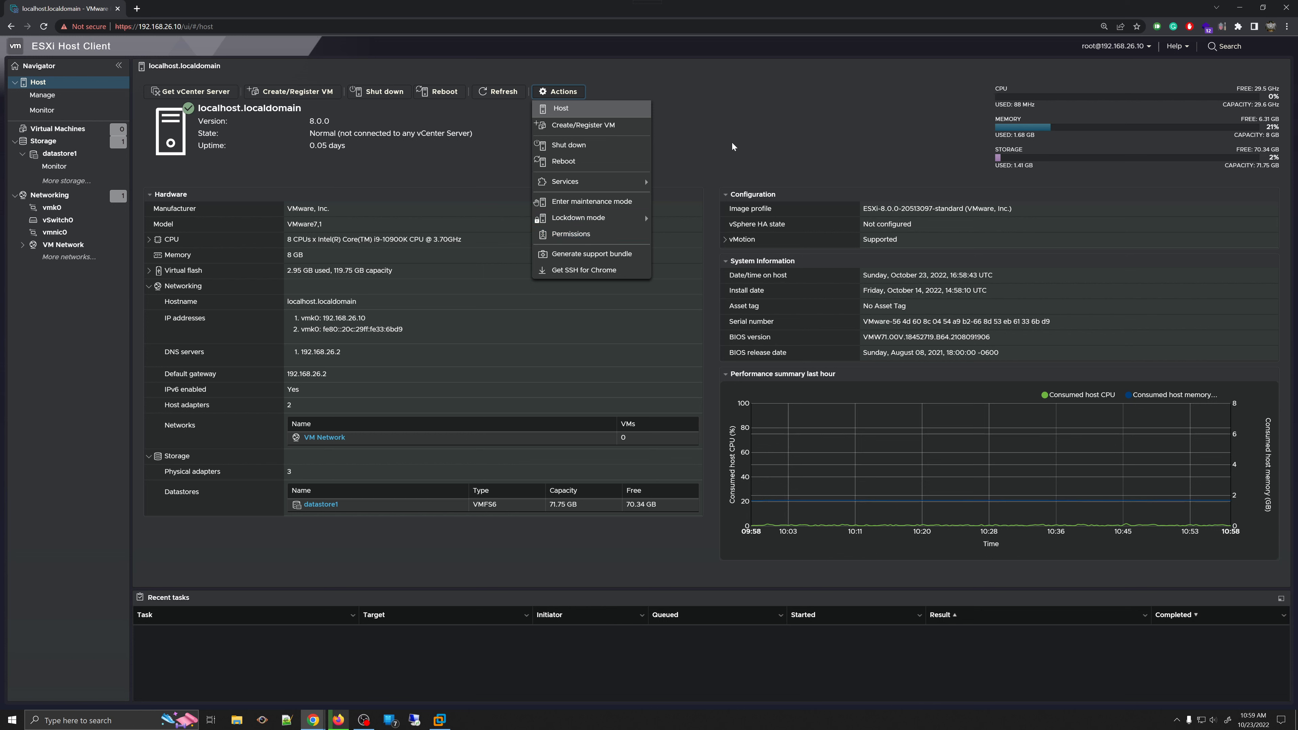
click(741, 126)
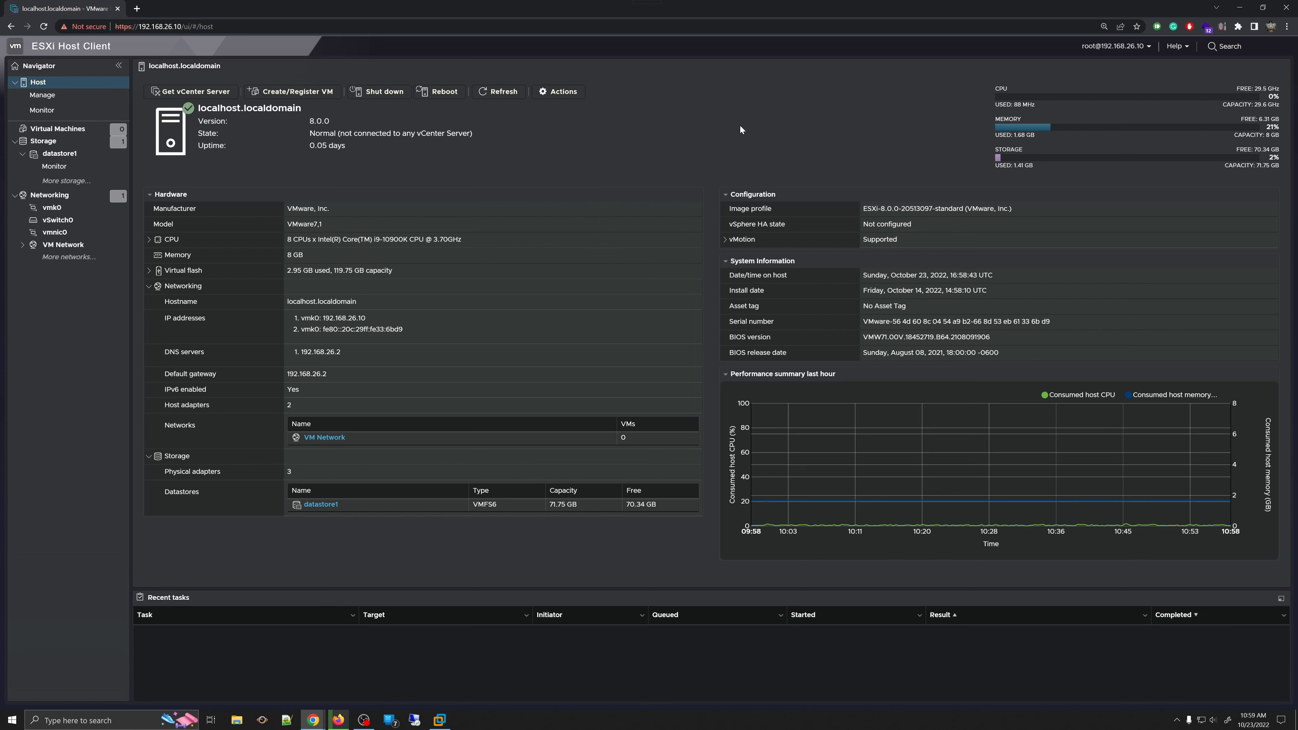
click(560, 97)
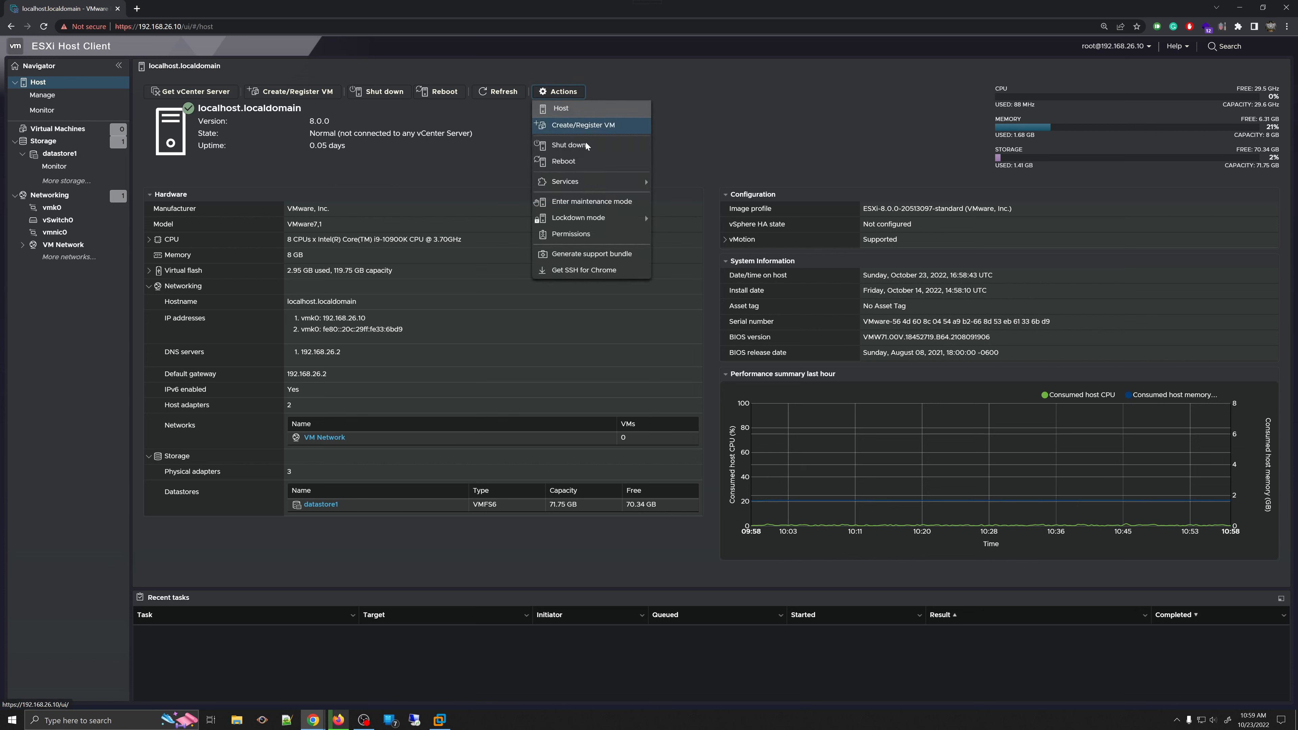
click(831, 170)
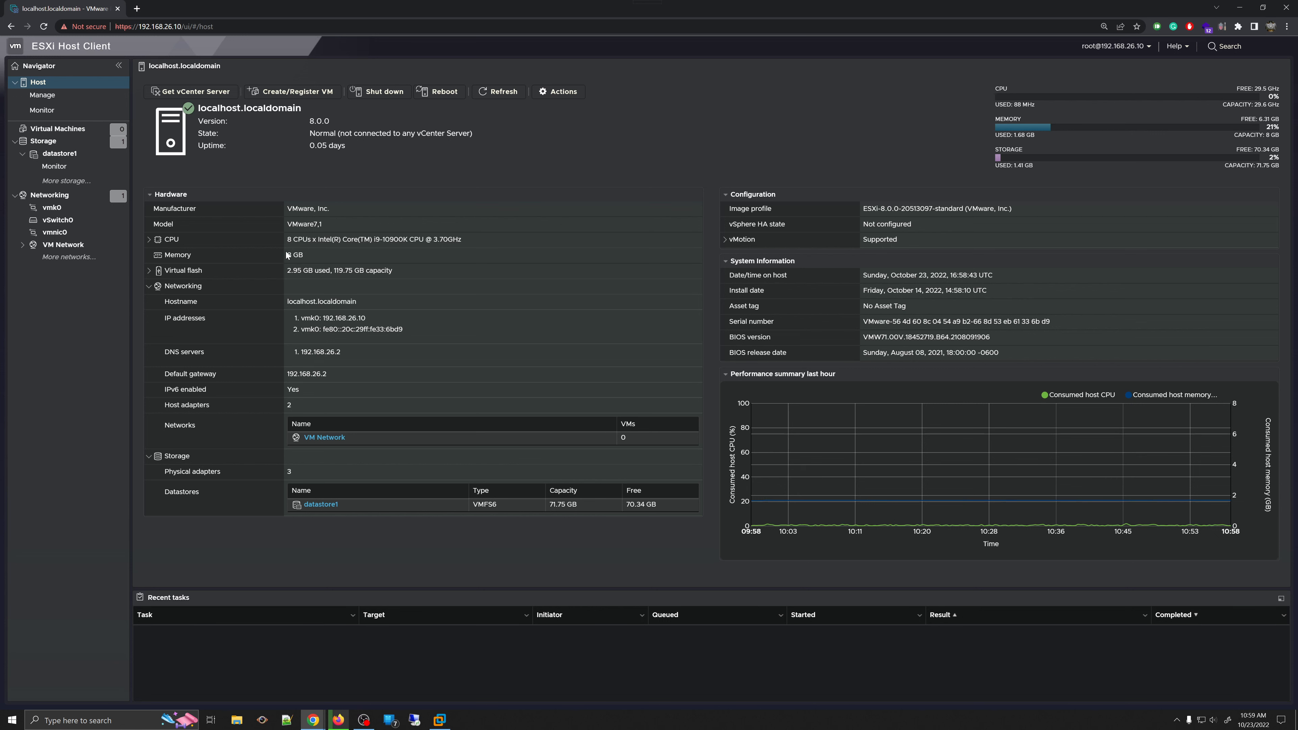
- Expand the CPU details (8 logical processors, 4 sockets) and the Virtual flash details in Hardware
click(149, 240)
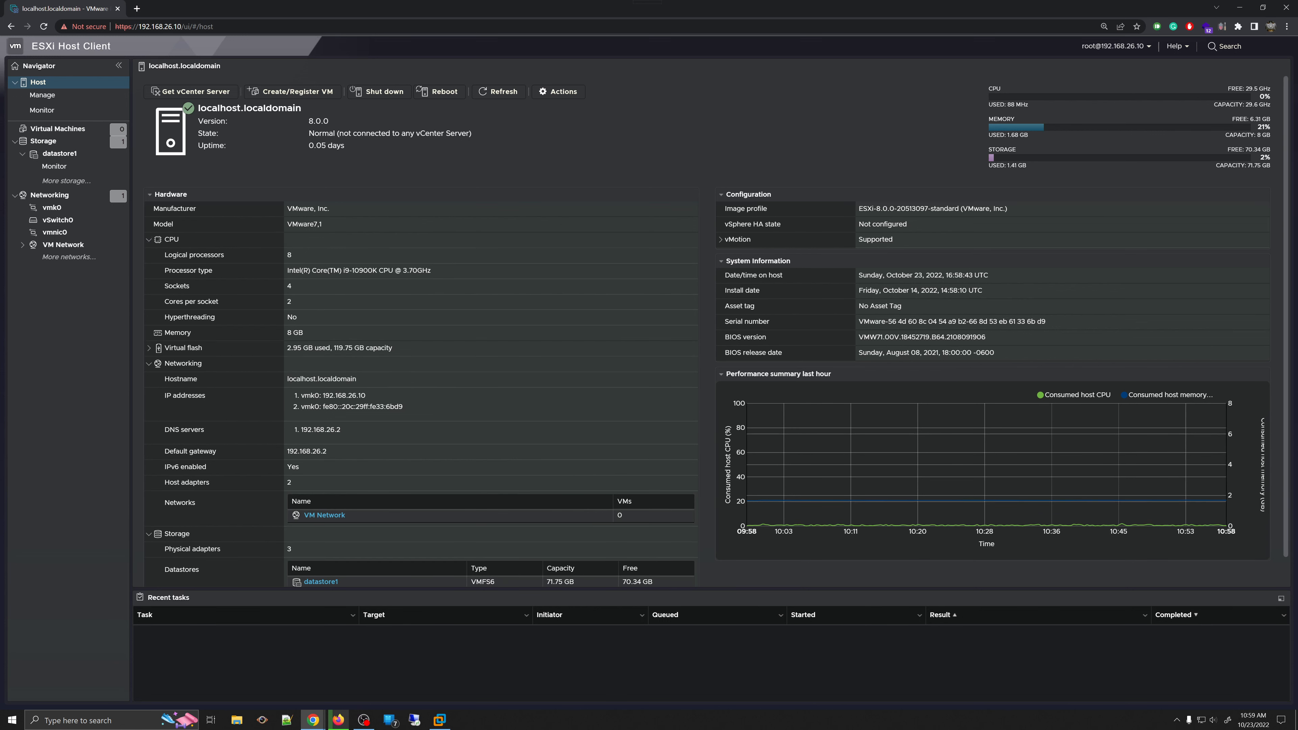
drag(306, 262, 439, 317)
click(308, 282)
drag(342, 270, 187, 352)
click(326, 369)
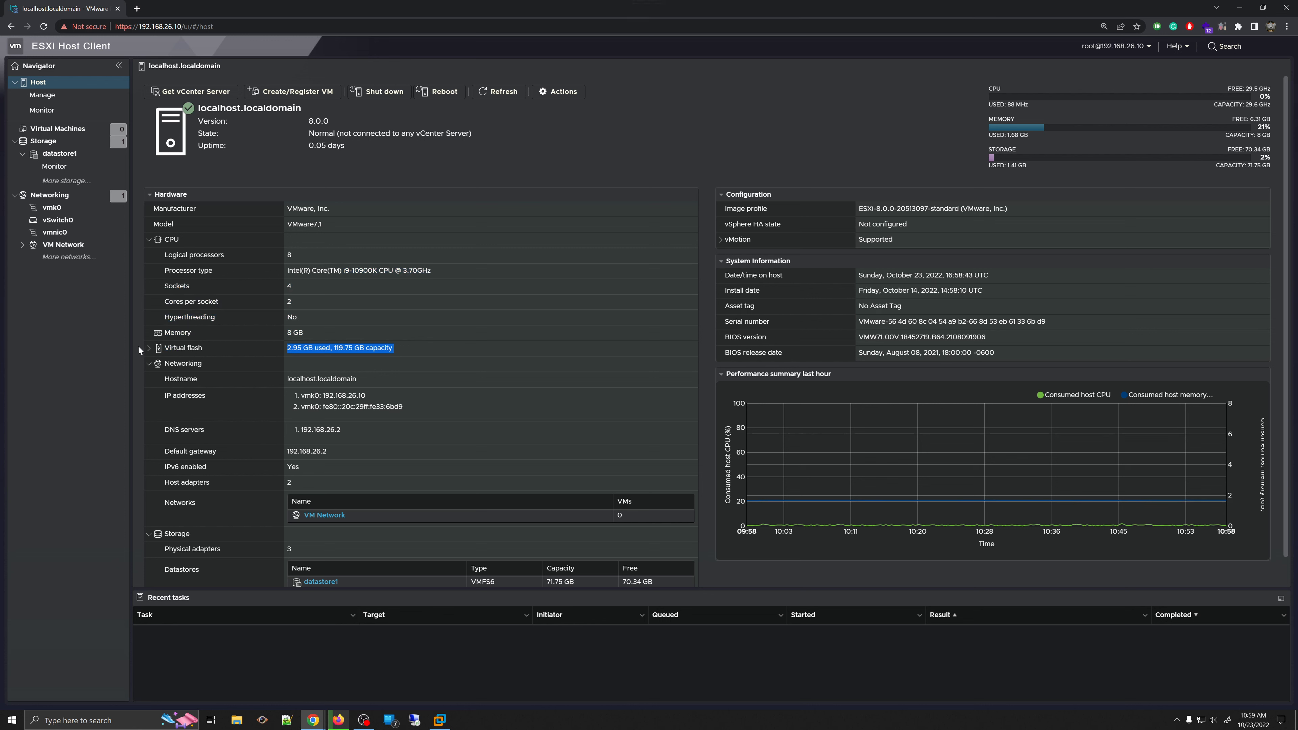
click(149, 349)
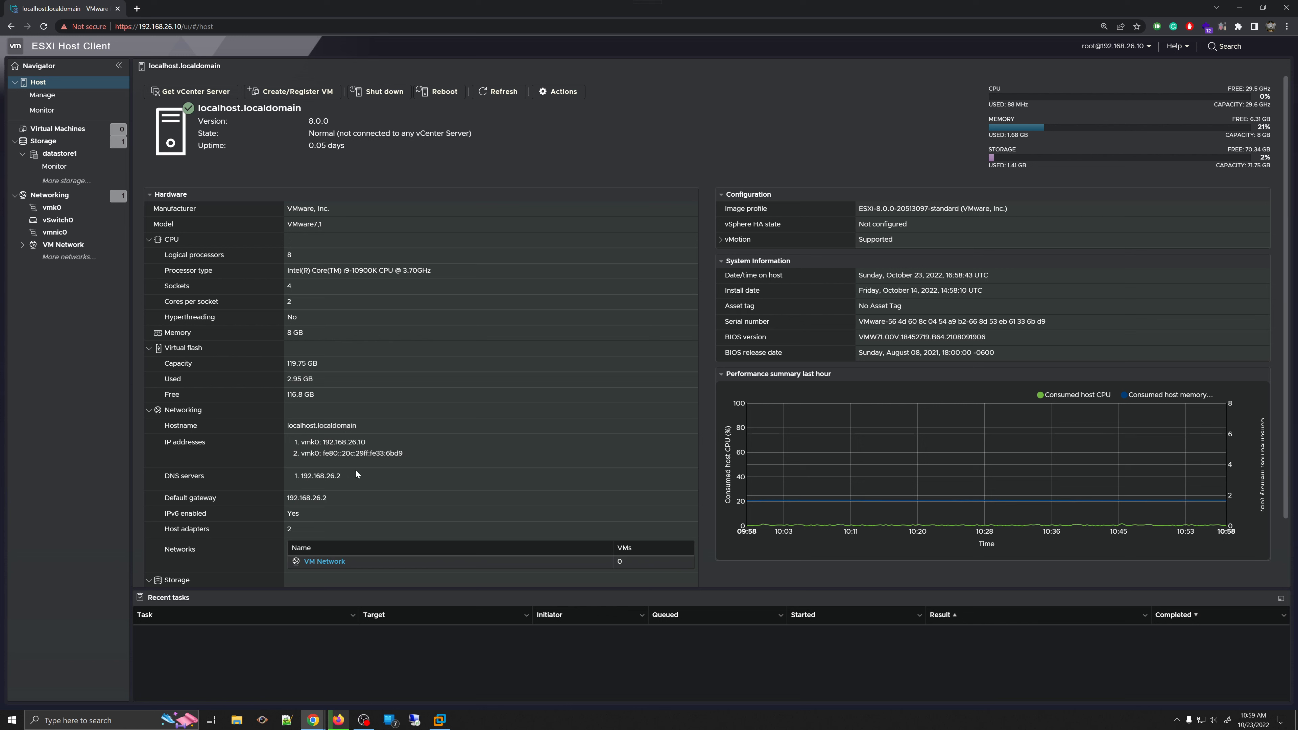
- Highlight the host's IP addresses, collapse and re-expand the Storage section, and scroll back up
mouse_move(292, 450)
mouse_down()
mouse_move(426, 459)
mouse_move(300, 463)
mouse_move(276, 449)
mouse_up()
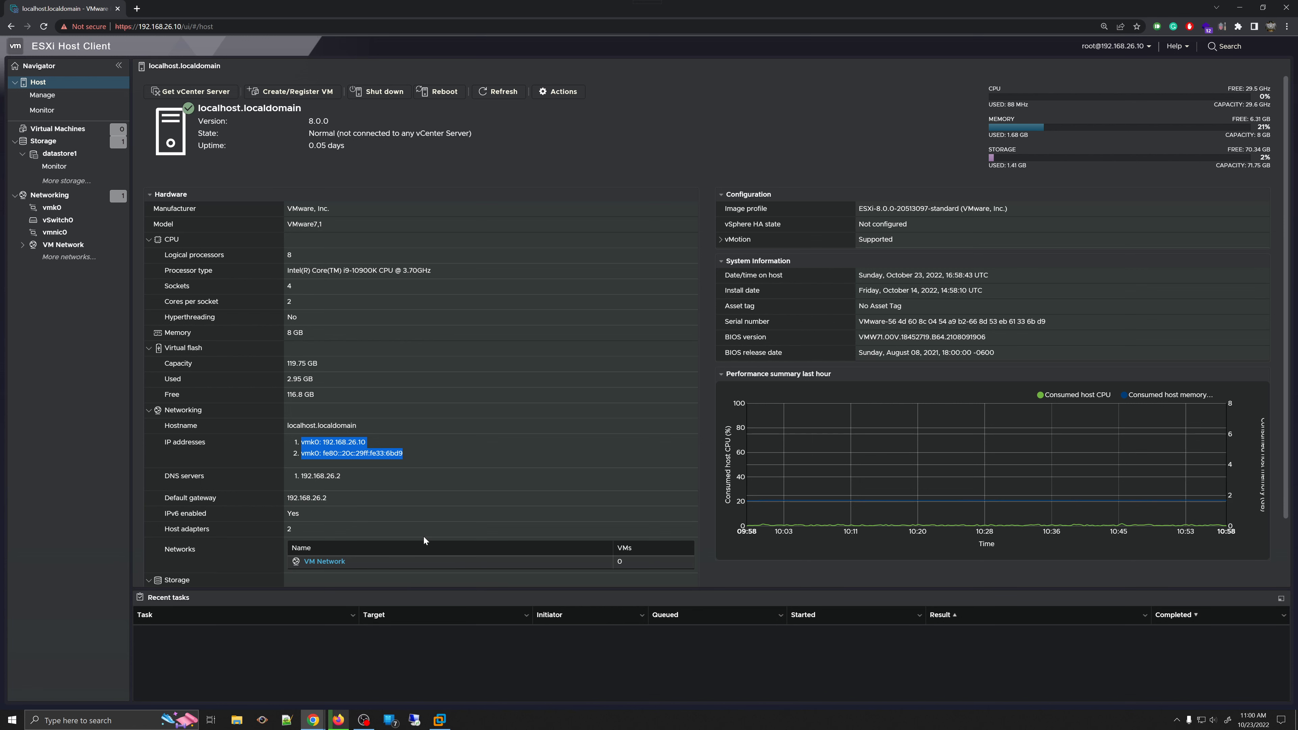
scroll(423, 536, down, 2)
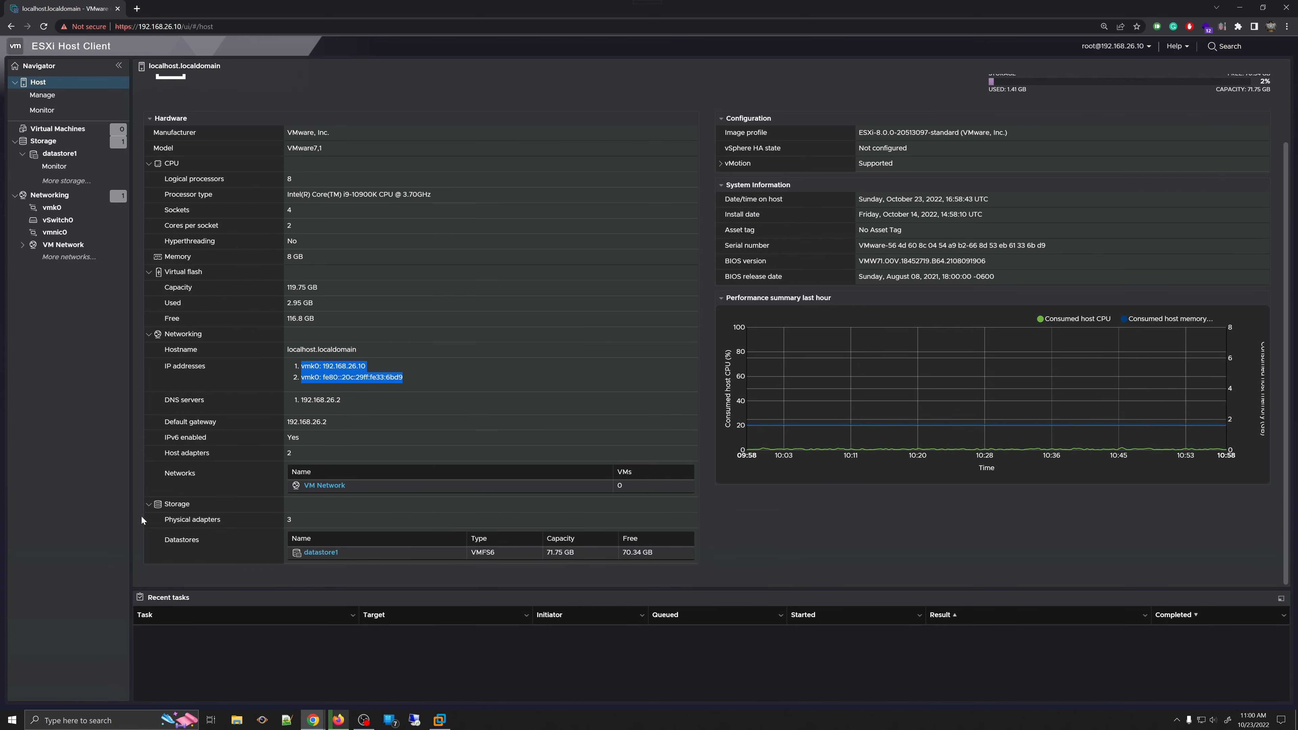
click(147, 505)
click(150, 556)
scroll(151, 552, down, 1)
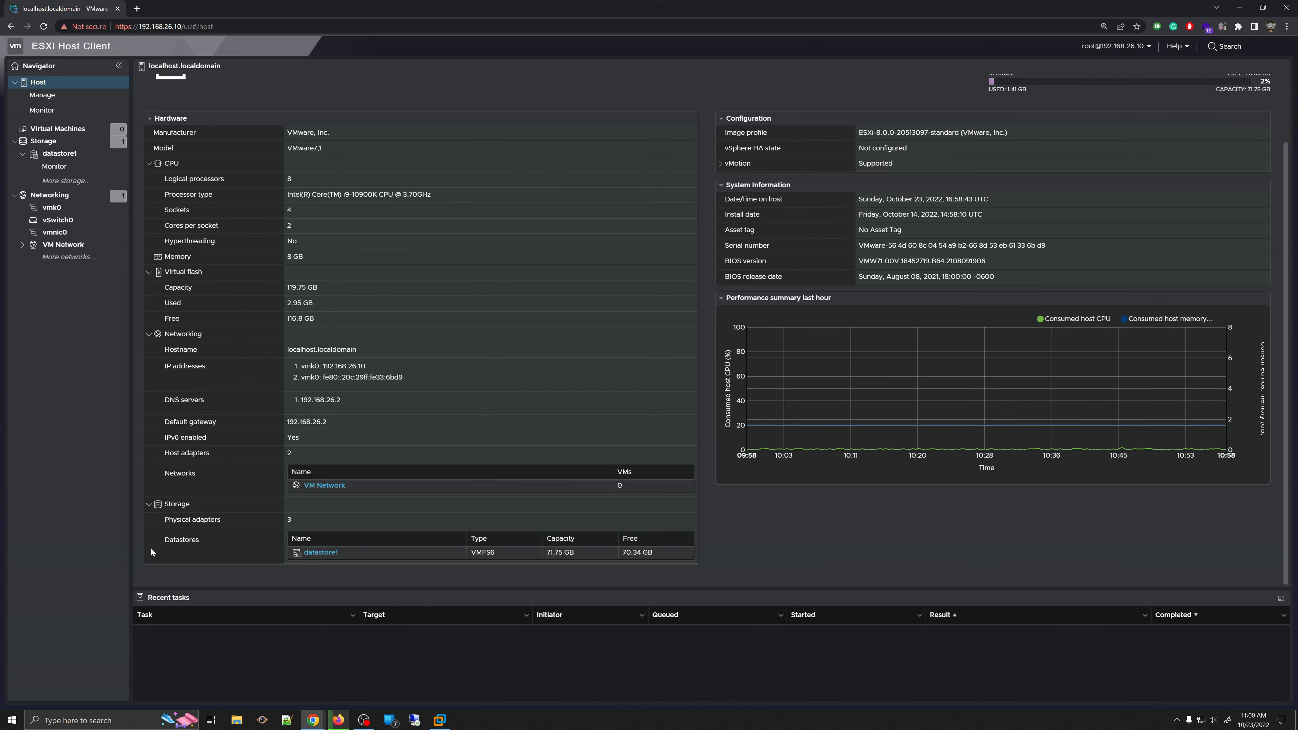
scroll(644, 316, up, 2)
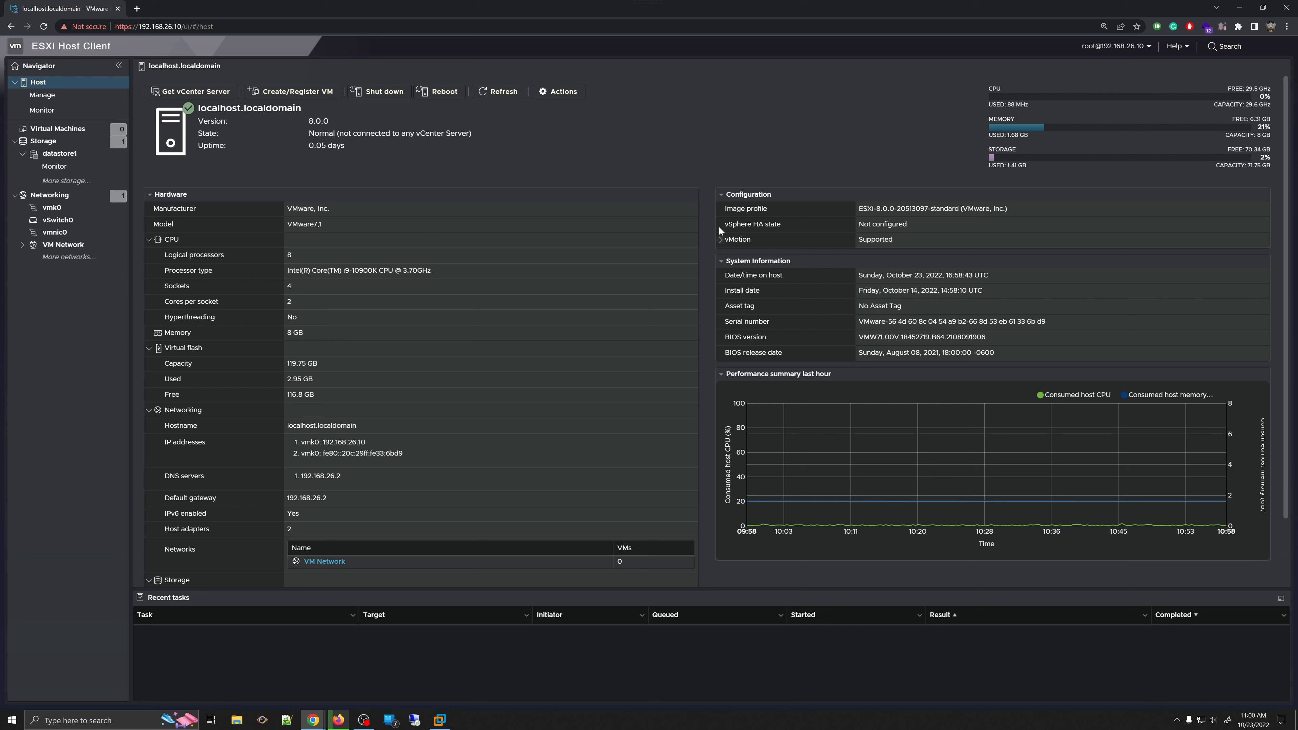
- Expand the vMotion details, select the image profile and usage gauge figures, then refresh the summary
triple_click(934, 209)
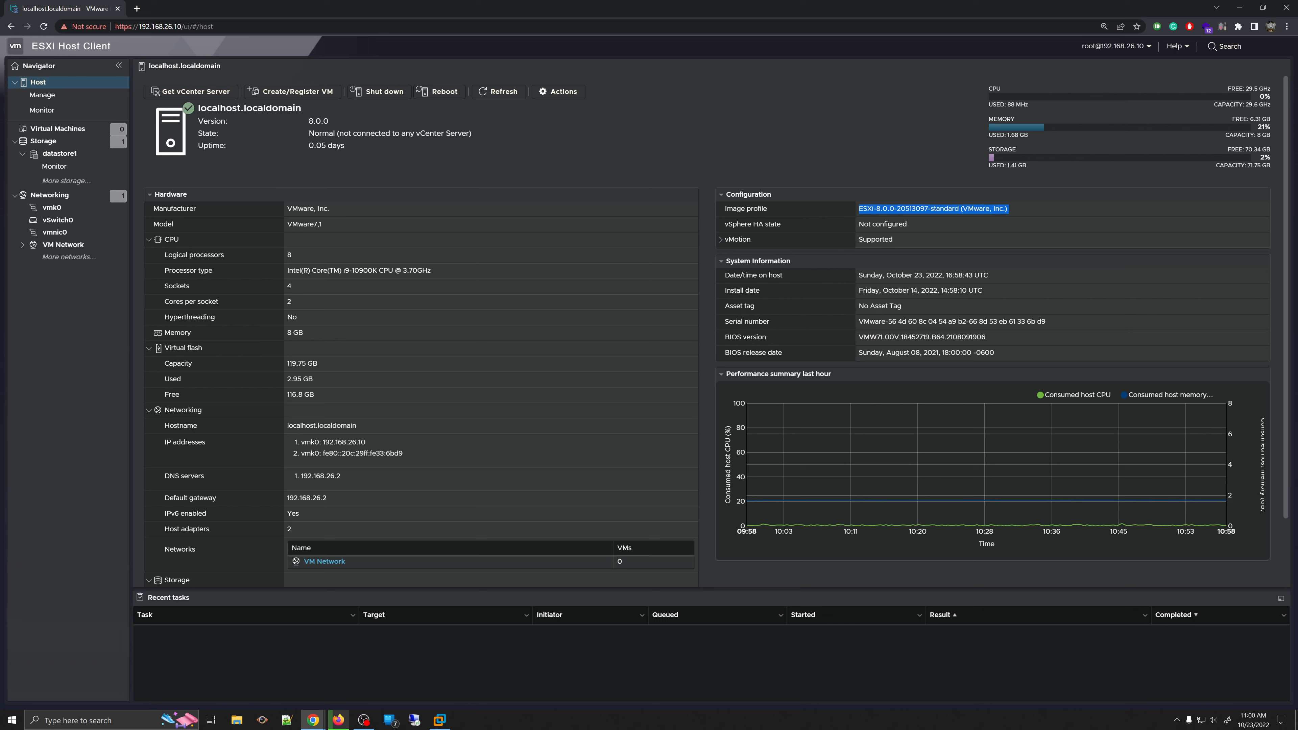
click(722, 239)
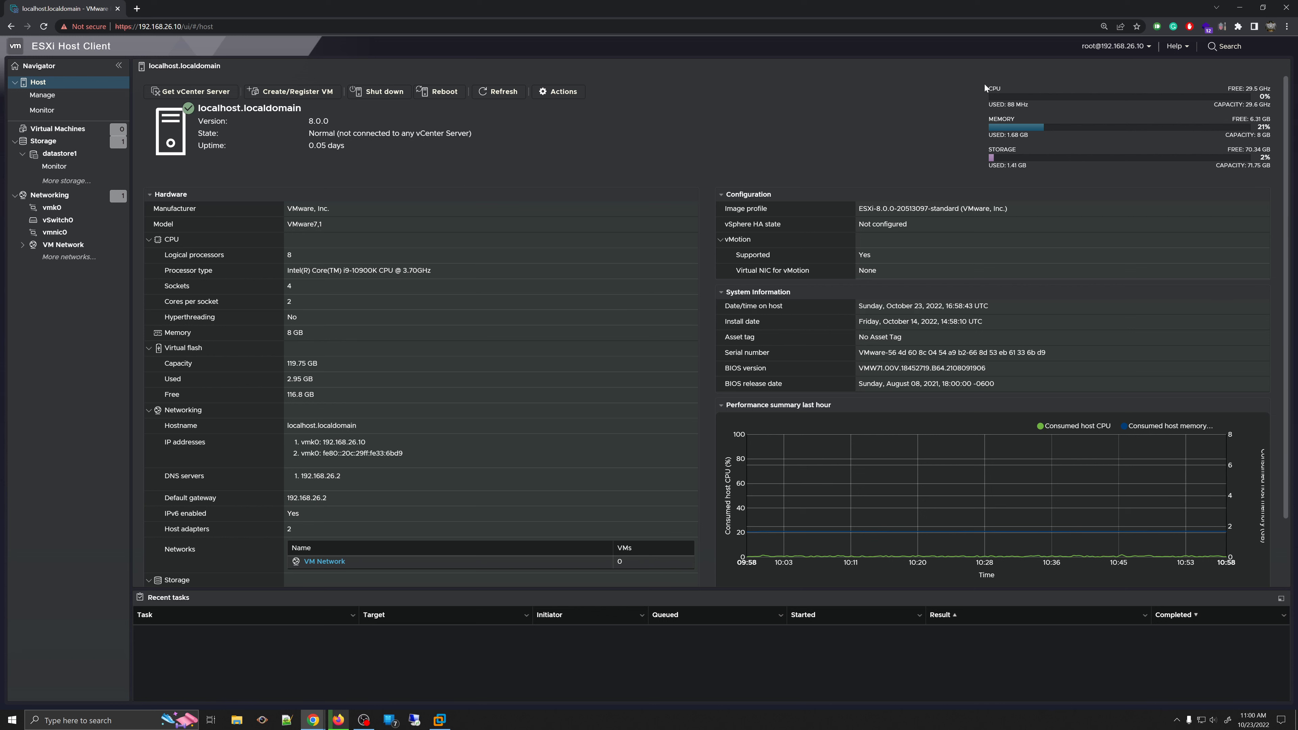
drag(986, 87, 1273, 173)
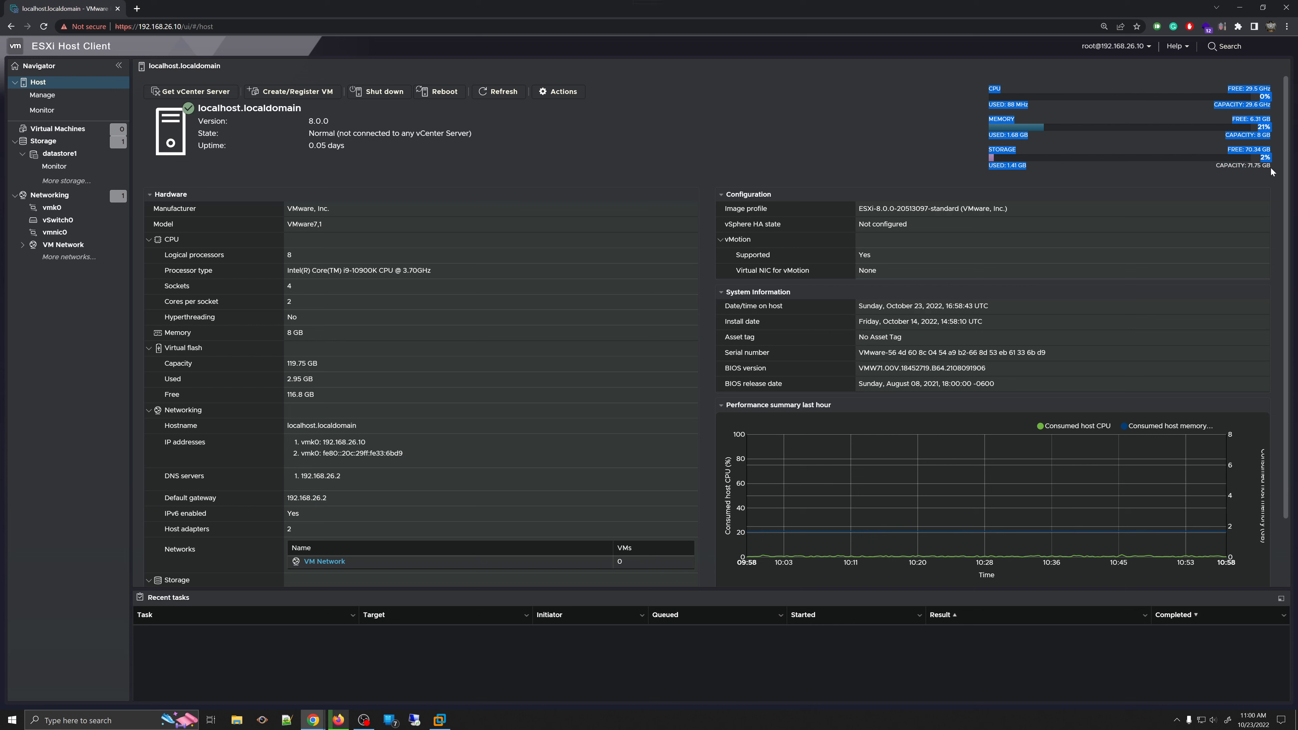
click(1249, 166)
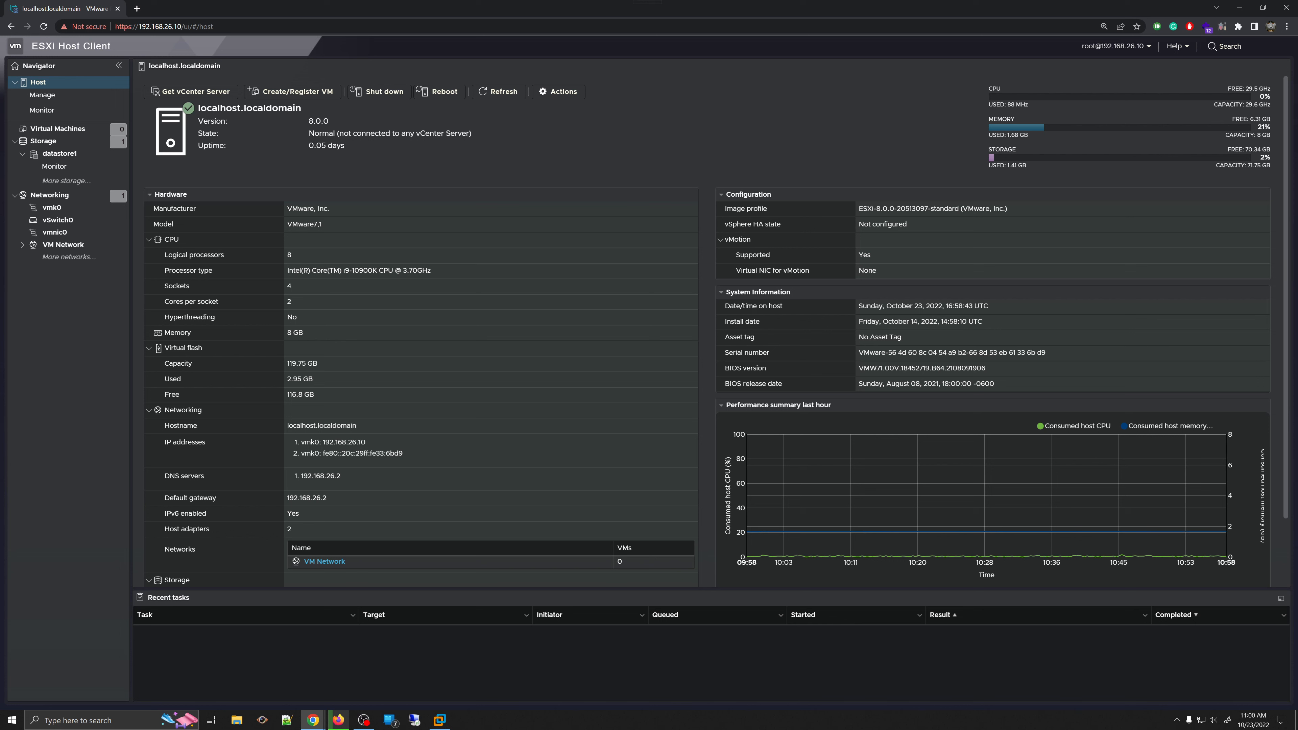
triple_click(1249, 135)
double_click(1255, 119)
click(499, 92)
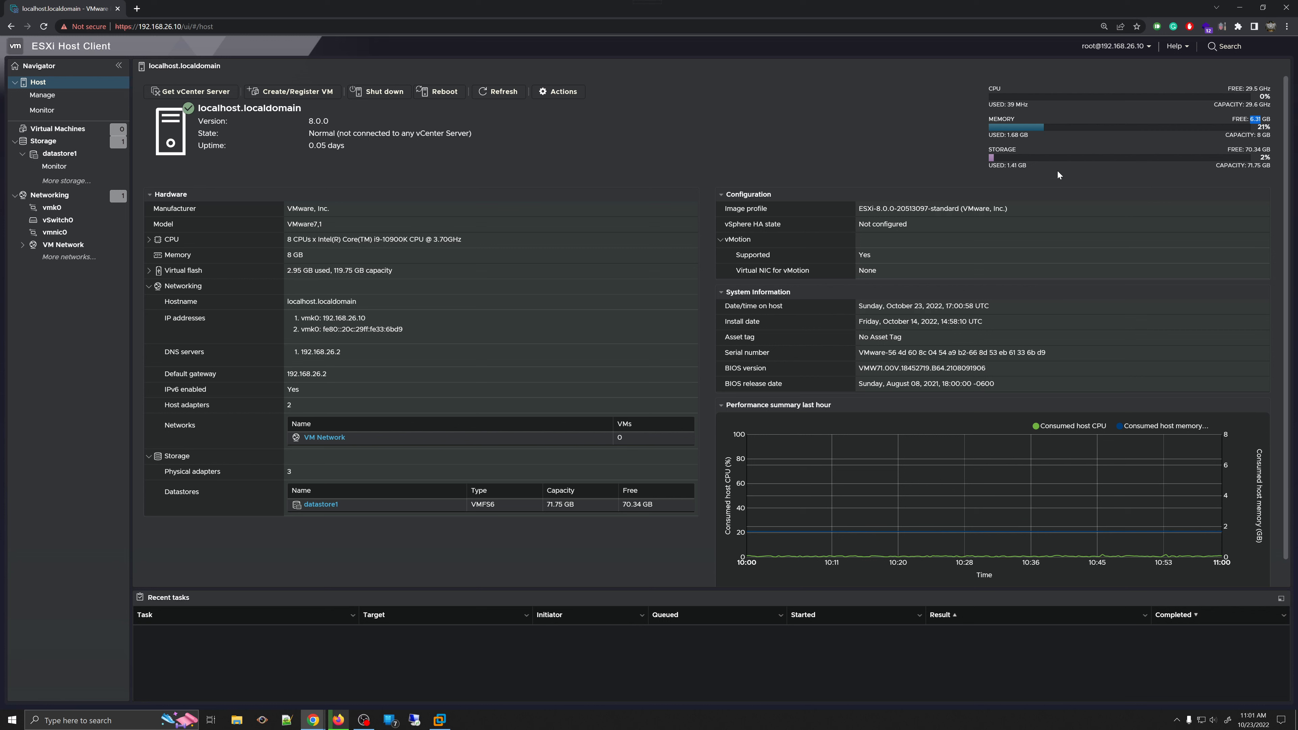
- Collapse and re-expand the performance chart, then search the host inventory for 'VM'
click(726, 408)
click(726, 409)
click(1214, 49)
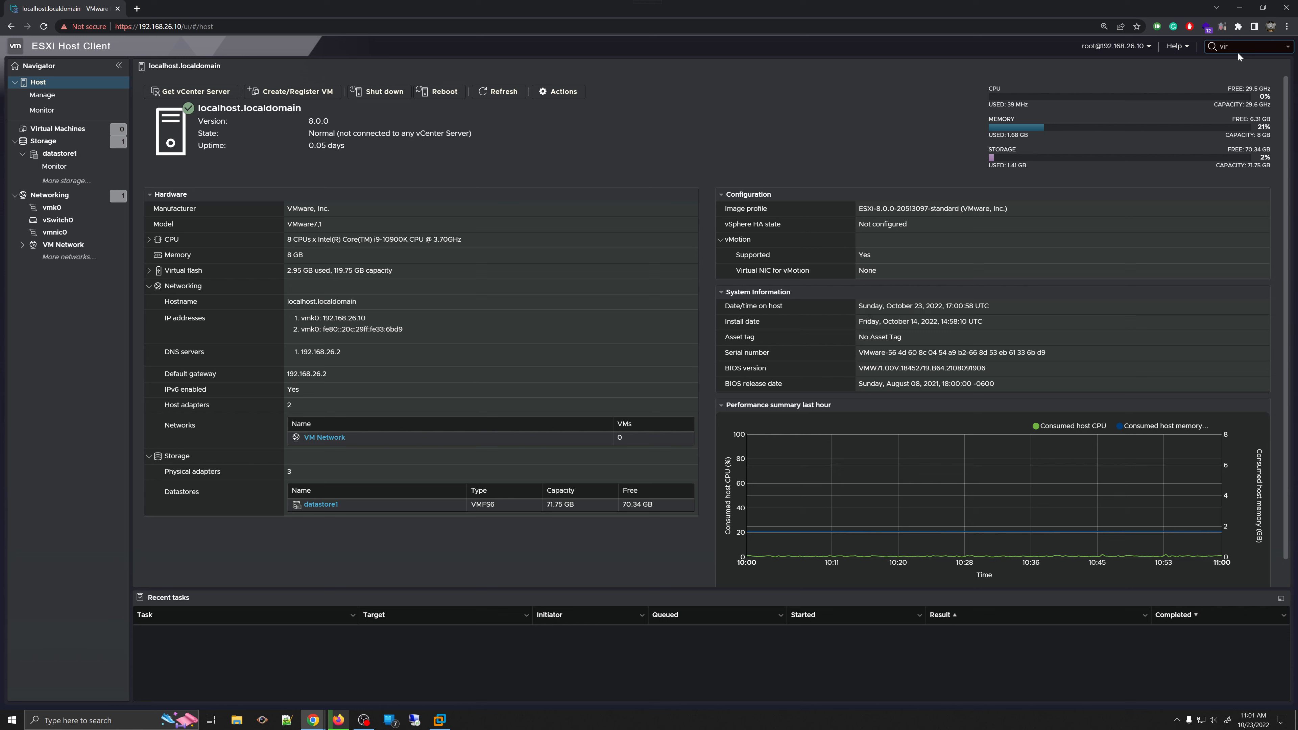
text(r)
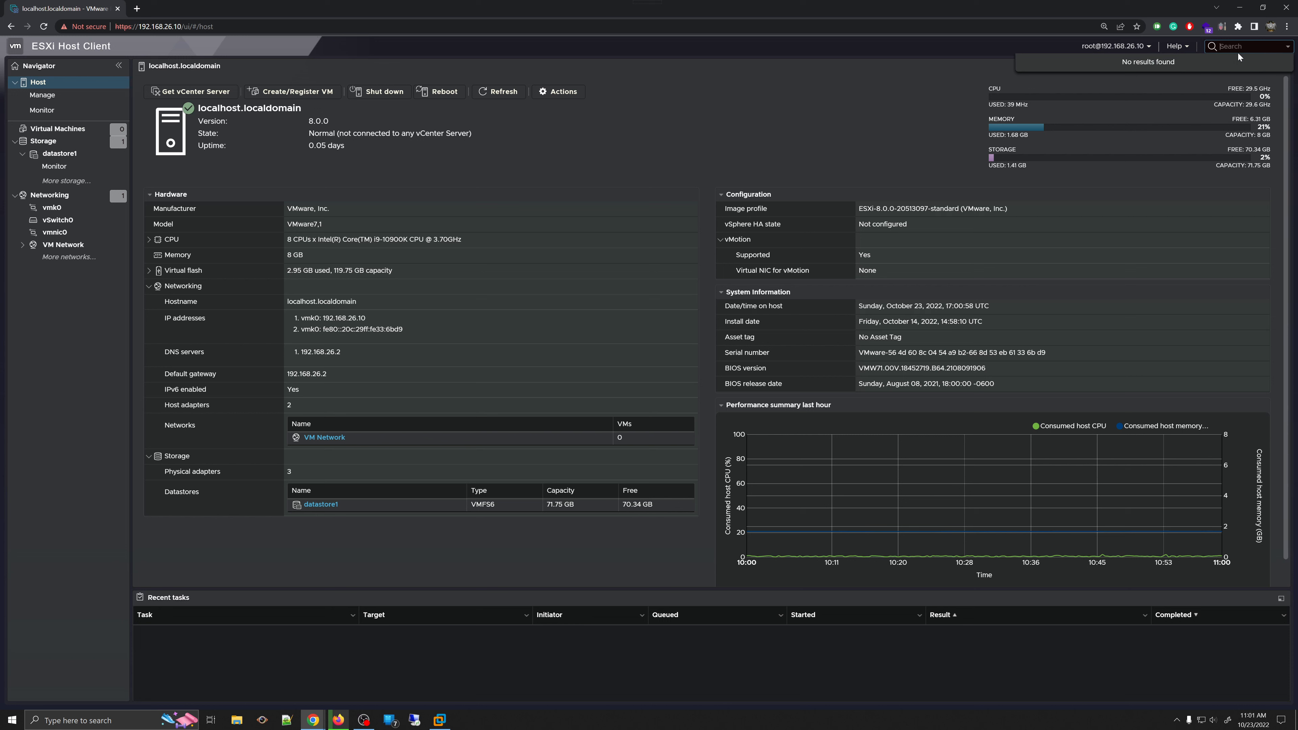
text(t)
key(BackSpace)
key(BackSpace)
key(BackSpace)
key(BackSpace)
key(BackSpace)
key(BackSpace)
text(VNM)
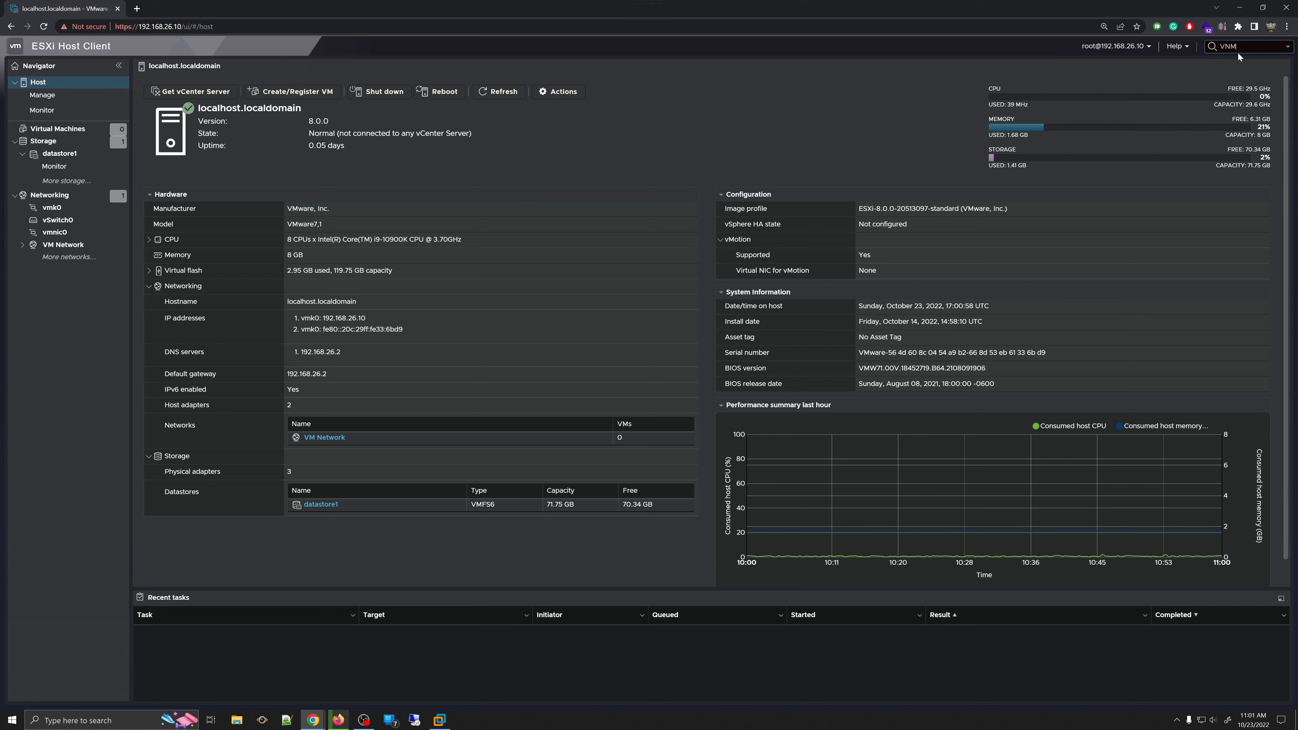
key(BackSpace)
key(BackSpace)
text(M)
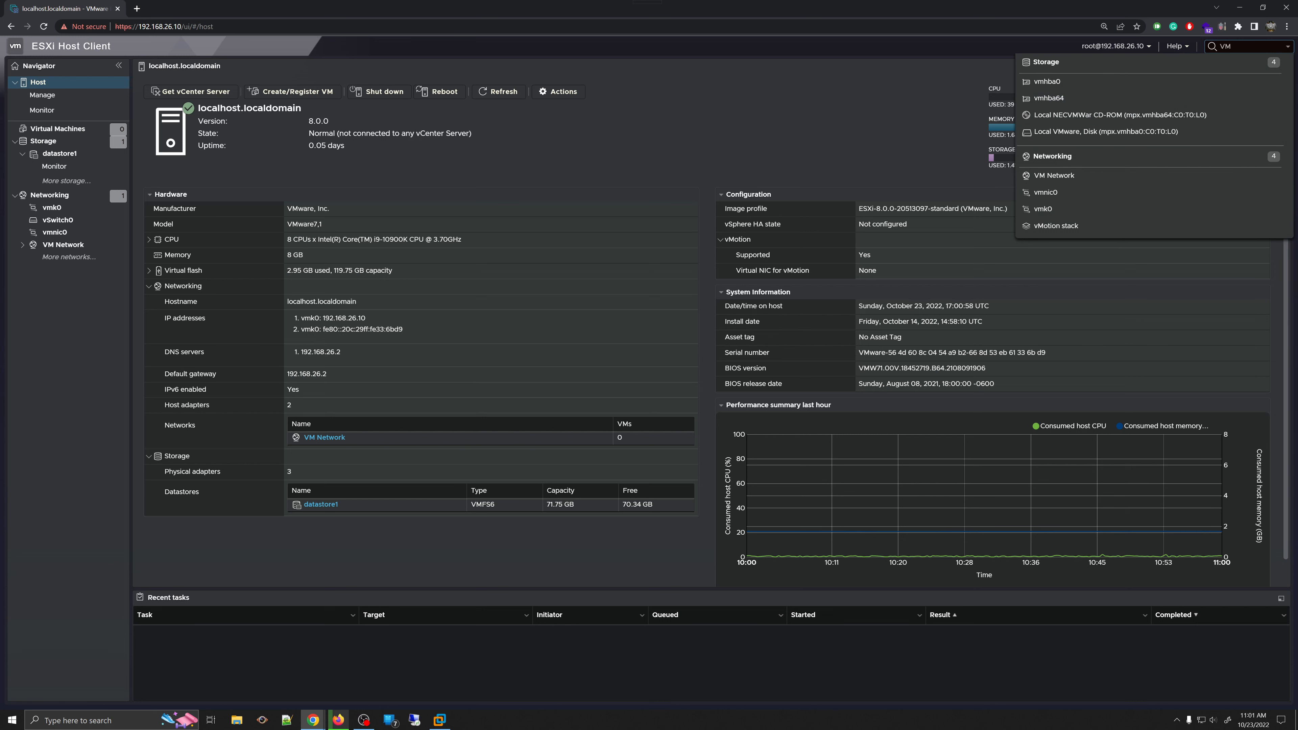
text(s)
key(BackSpace)
- Open the Local VMware Disk search result to view its partitions, then return to Host
click(1096, 134)
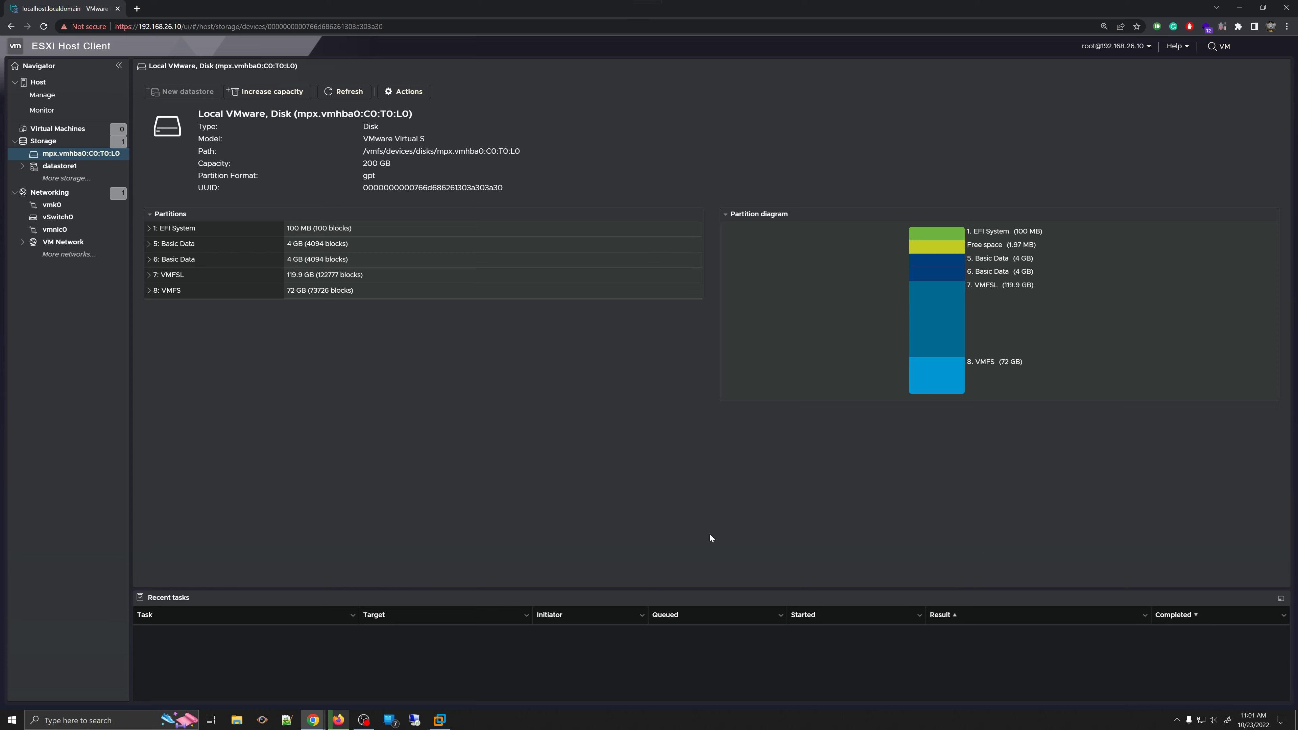
click(51, 82)
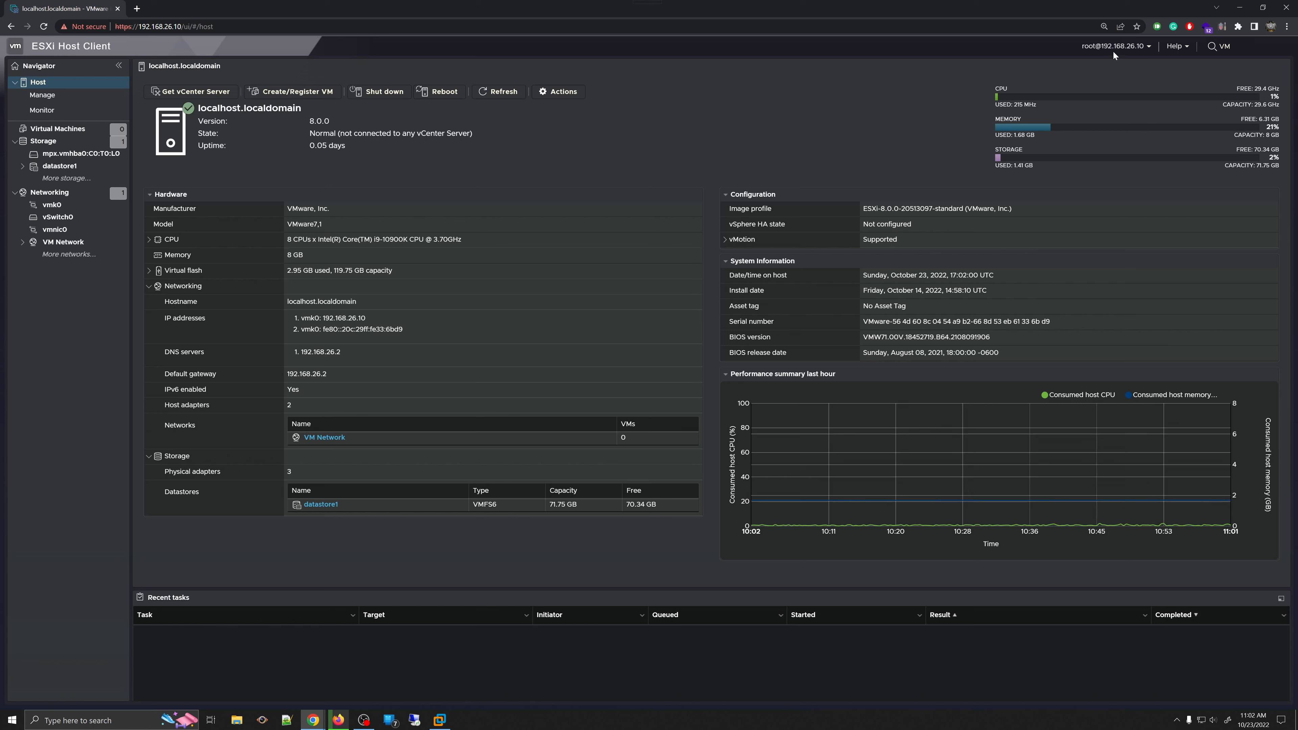
- Open Change password from the root user menu and cancel it without changes
click(1144, 51)
mouse_move(1113, 66)
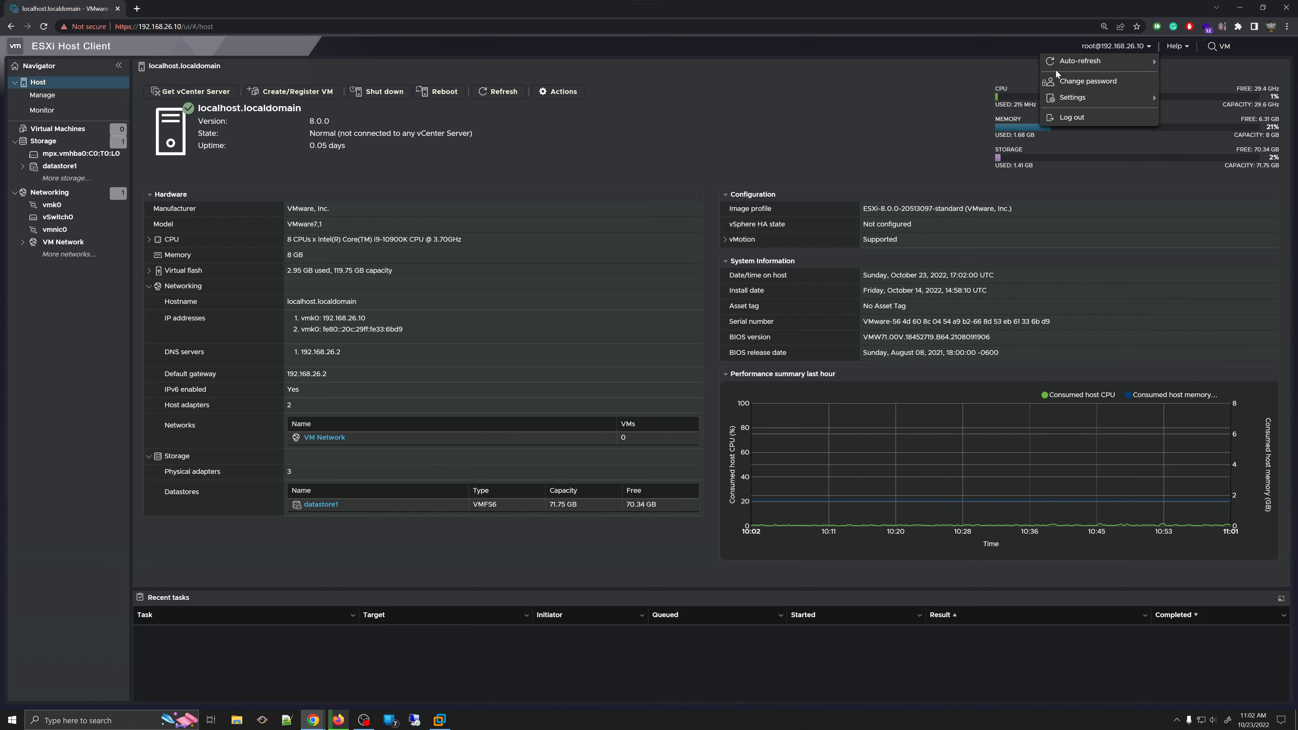
click(1088, 83)
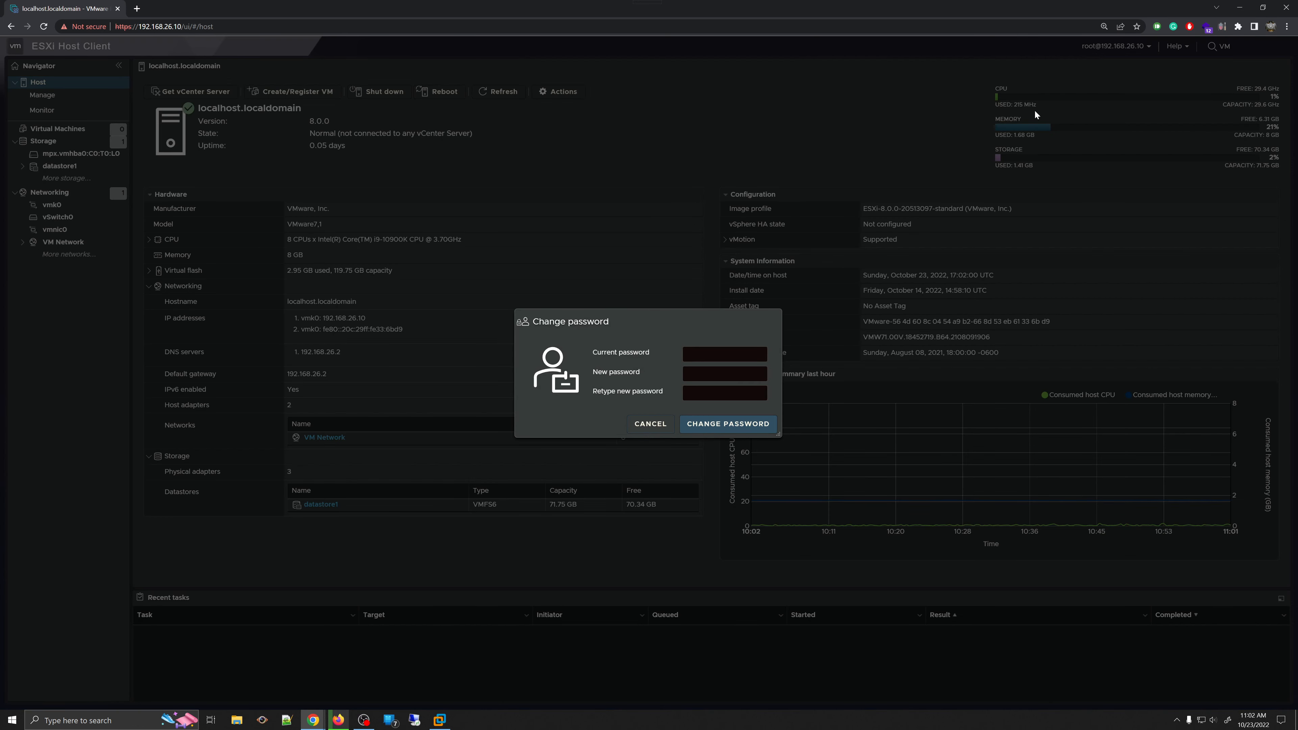
click(648, 427)
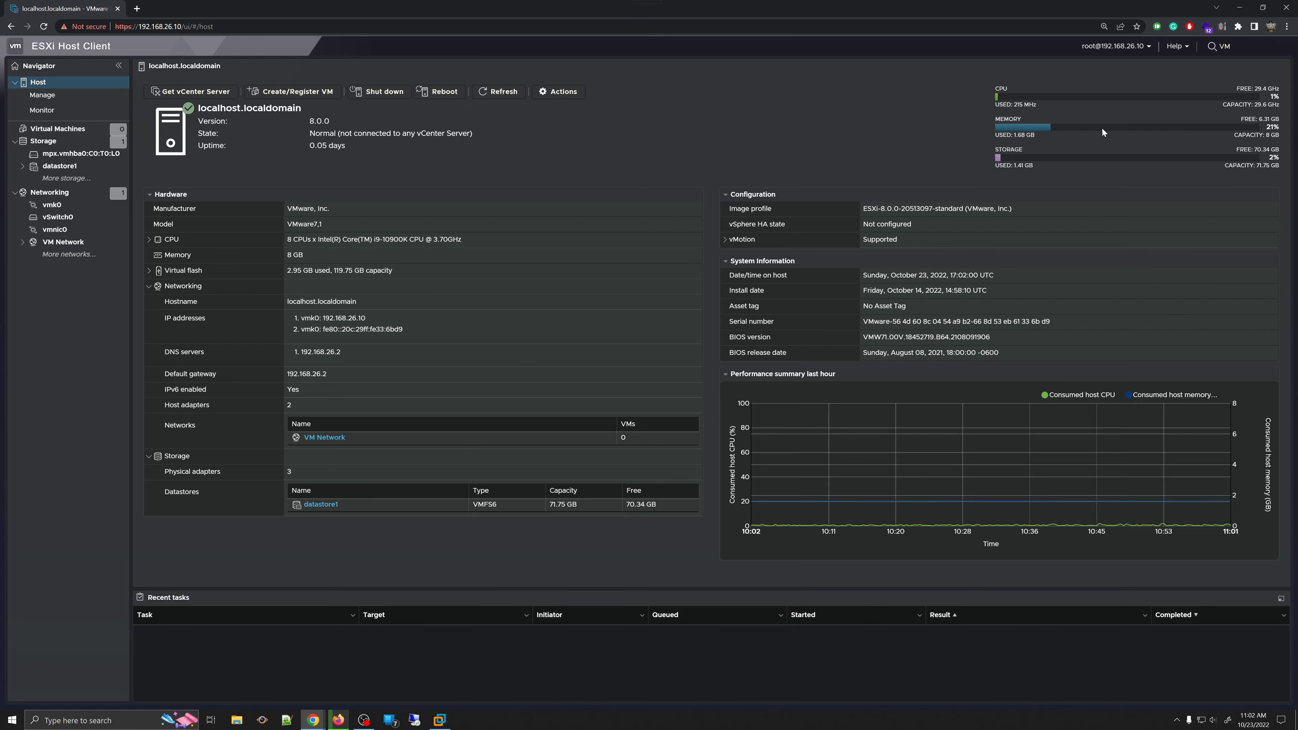
- Browse the user menu's Settings submenus, then open the Help menu
click(1121, 47)
mouse_move(1097, 98)
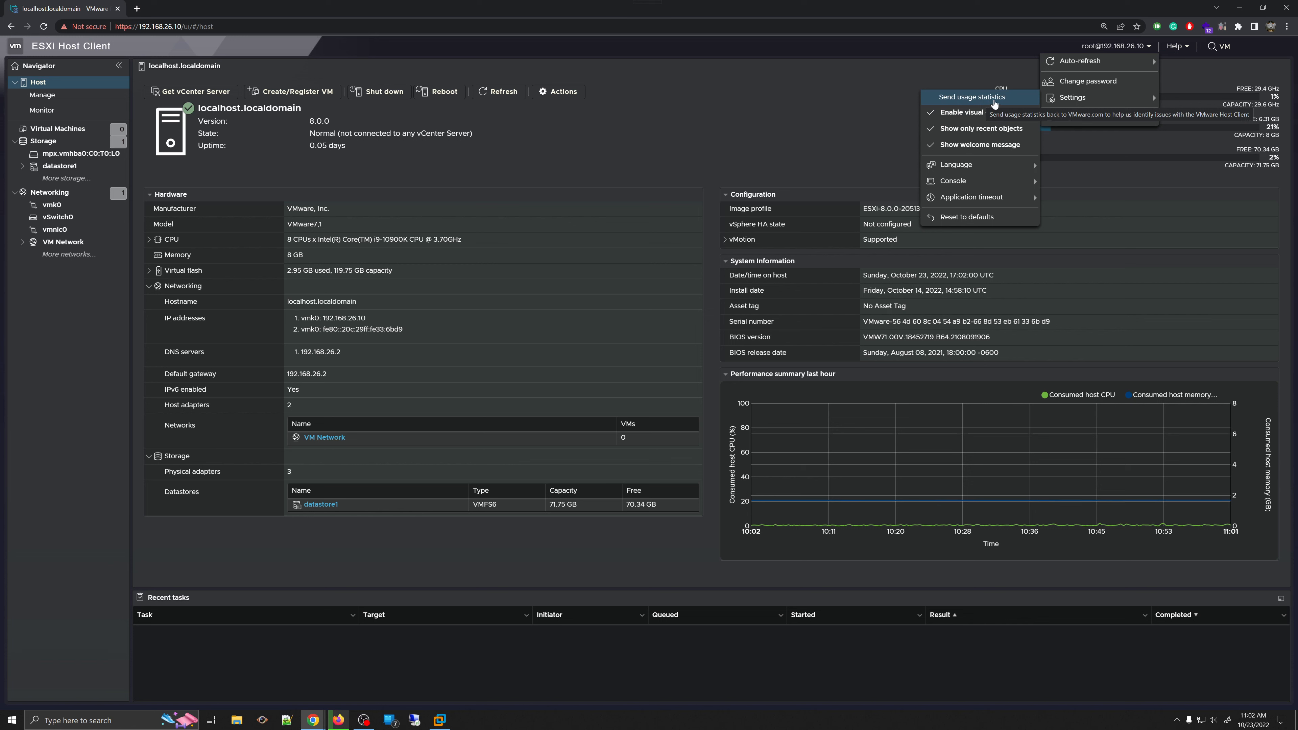
mouse_move(980, 169)
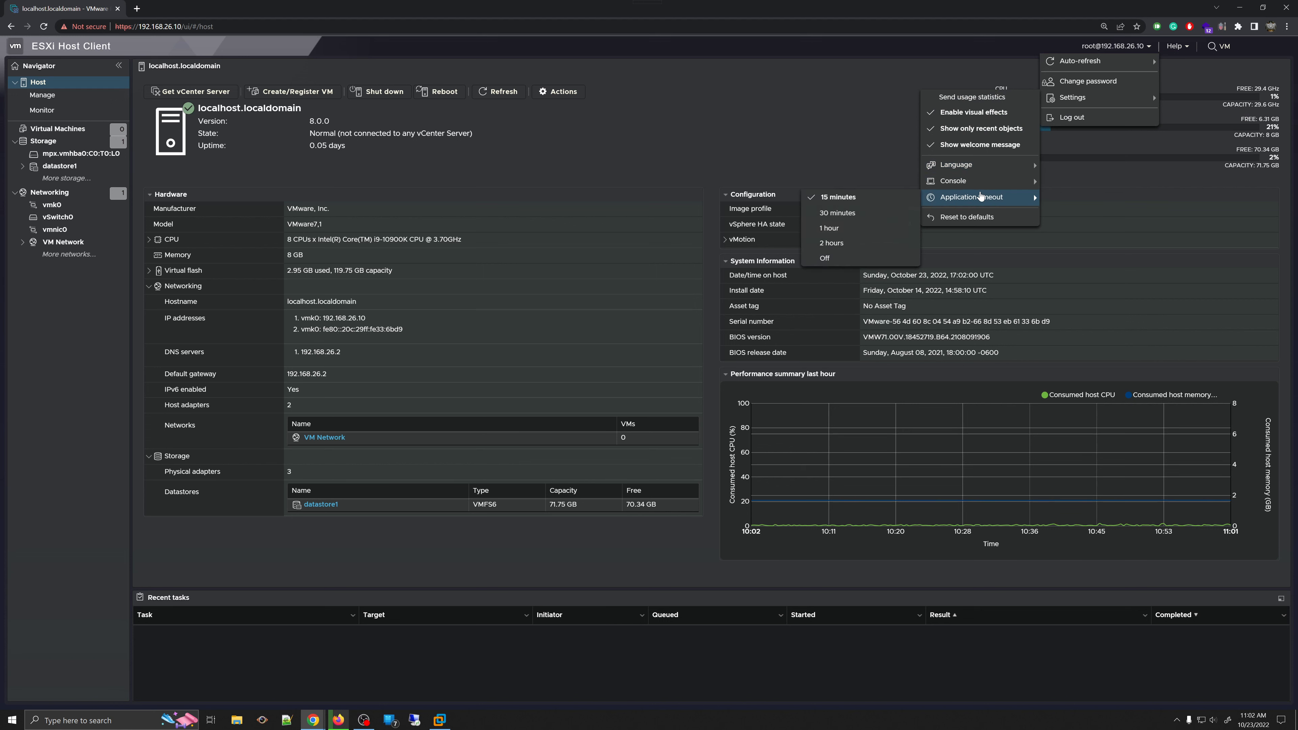
mouse_move(982, 193)
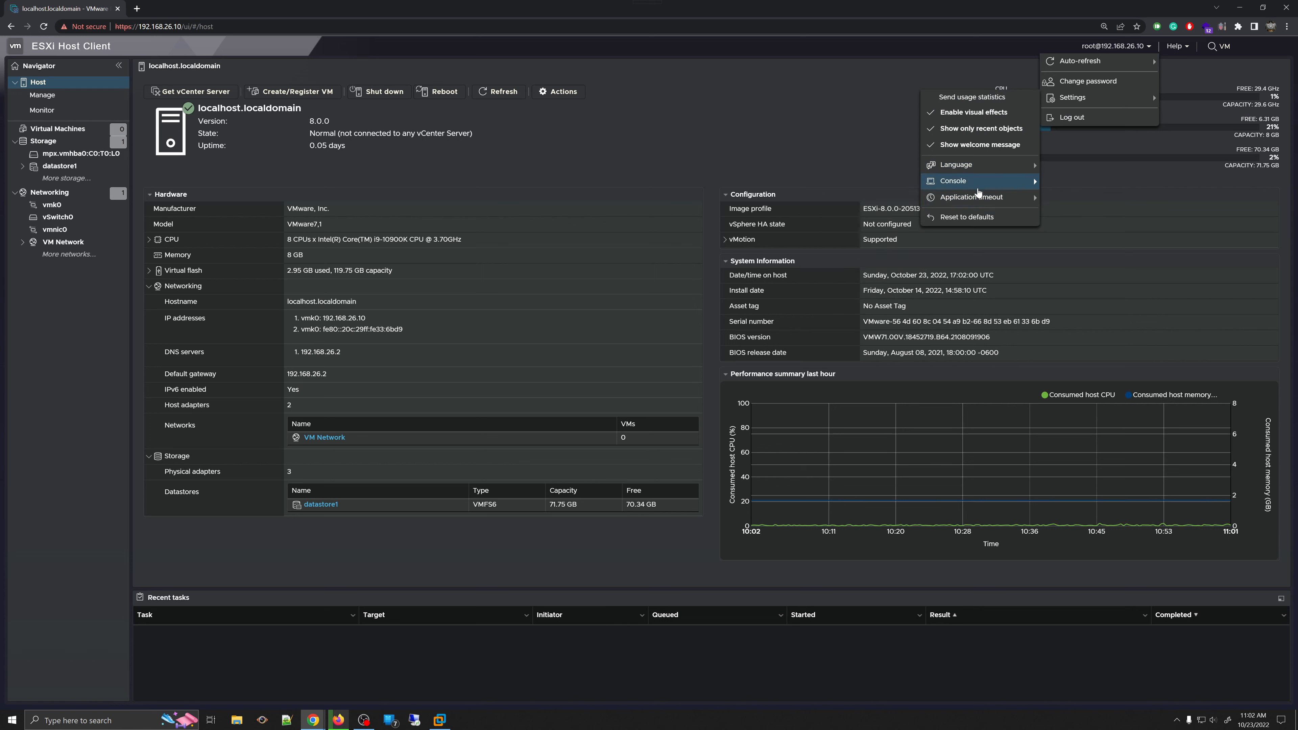
mouse_move(859, 188)
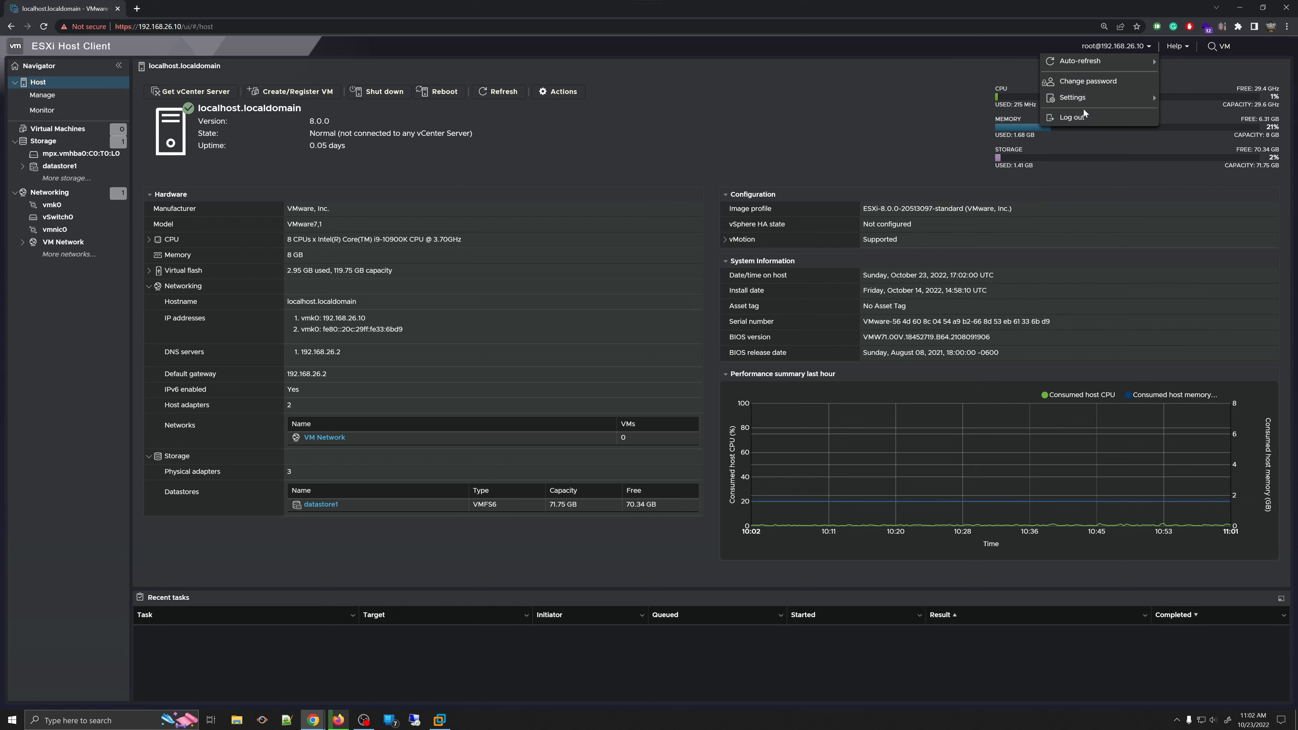
click(1175, 46)
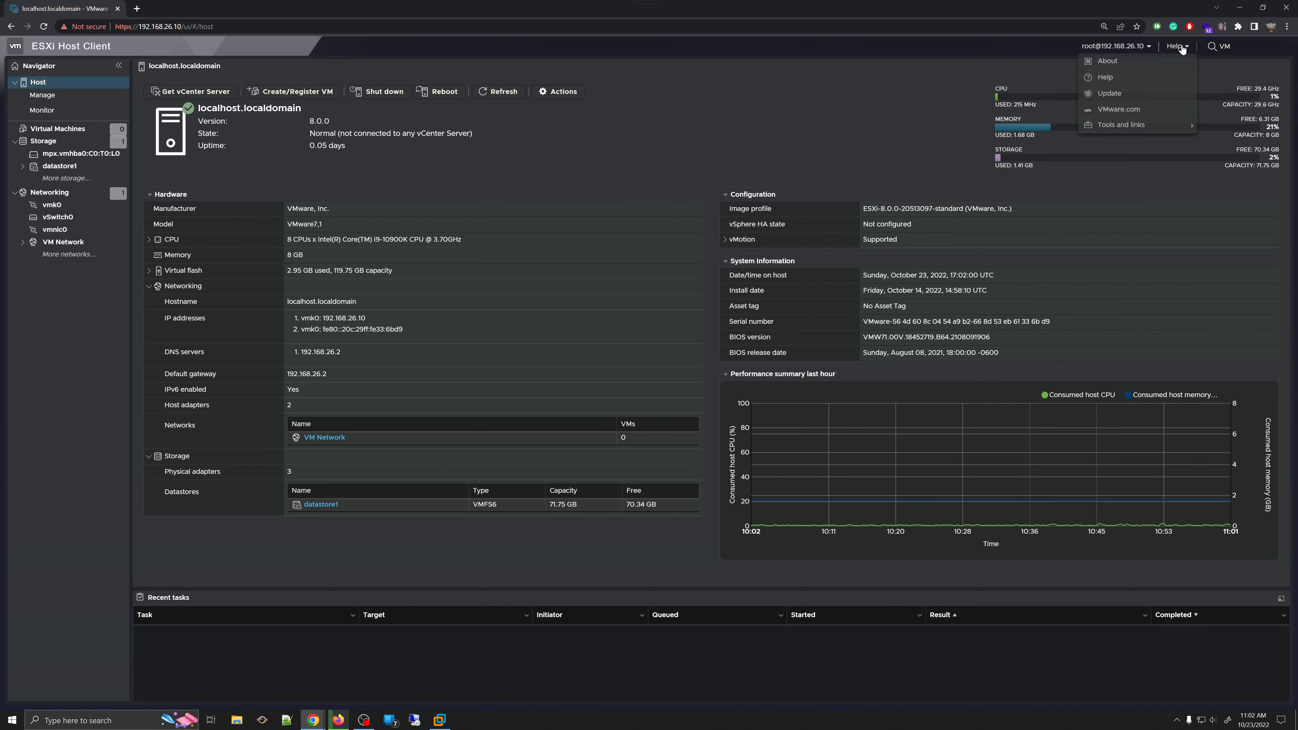
click(1130, 62)
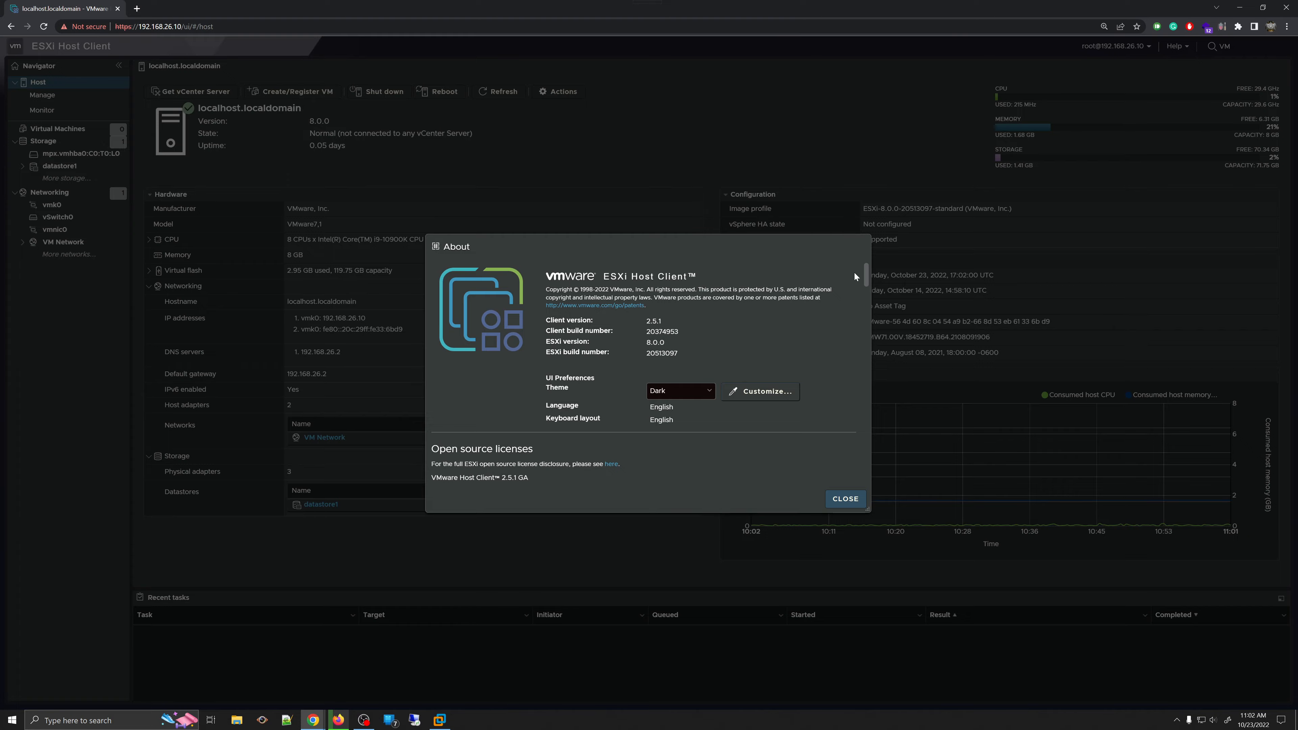
scroll(855, 277, down, 15)
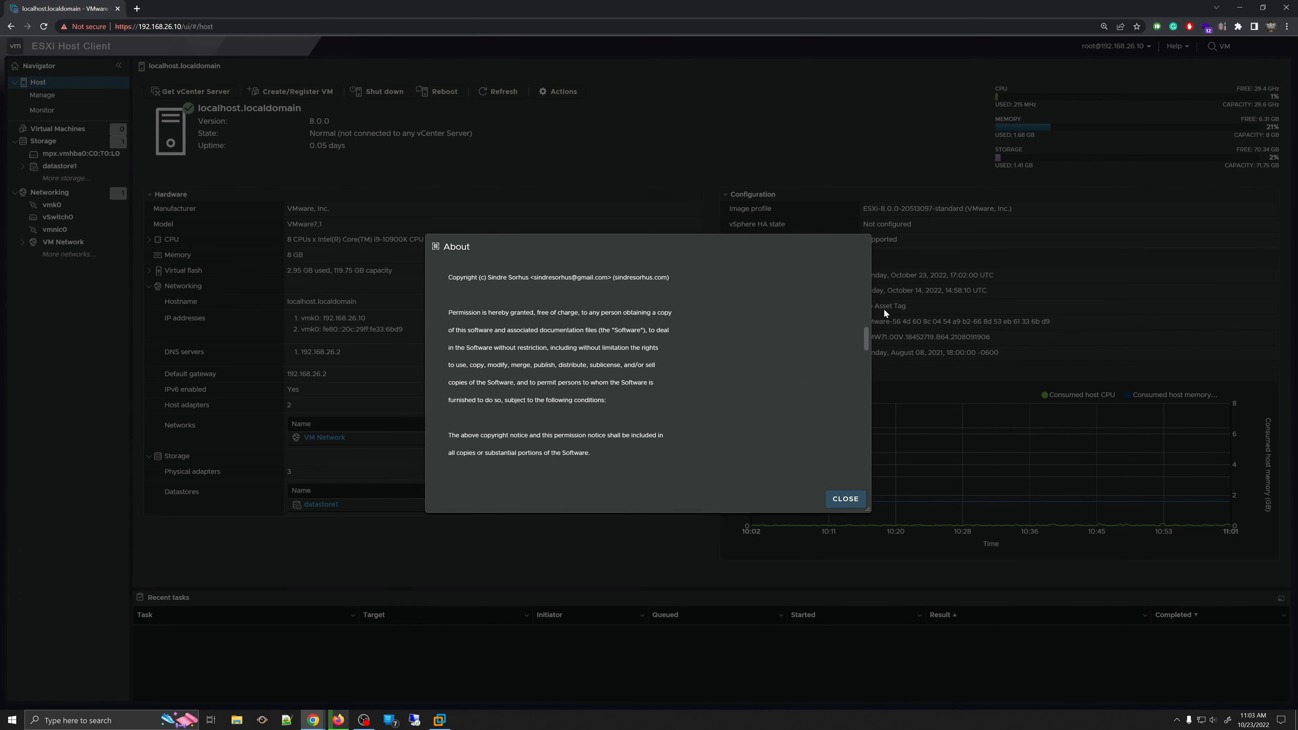
drag(866, 338, 871, 250)
click(689, 398)
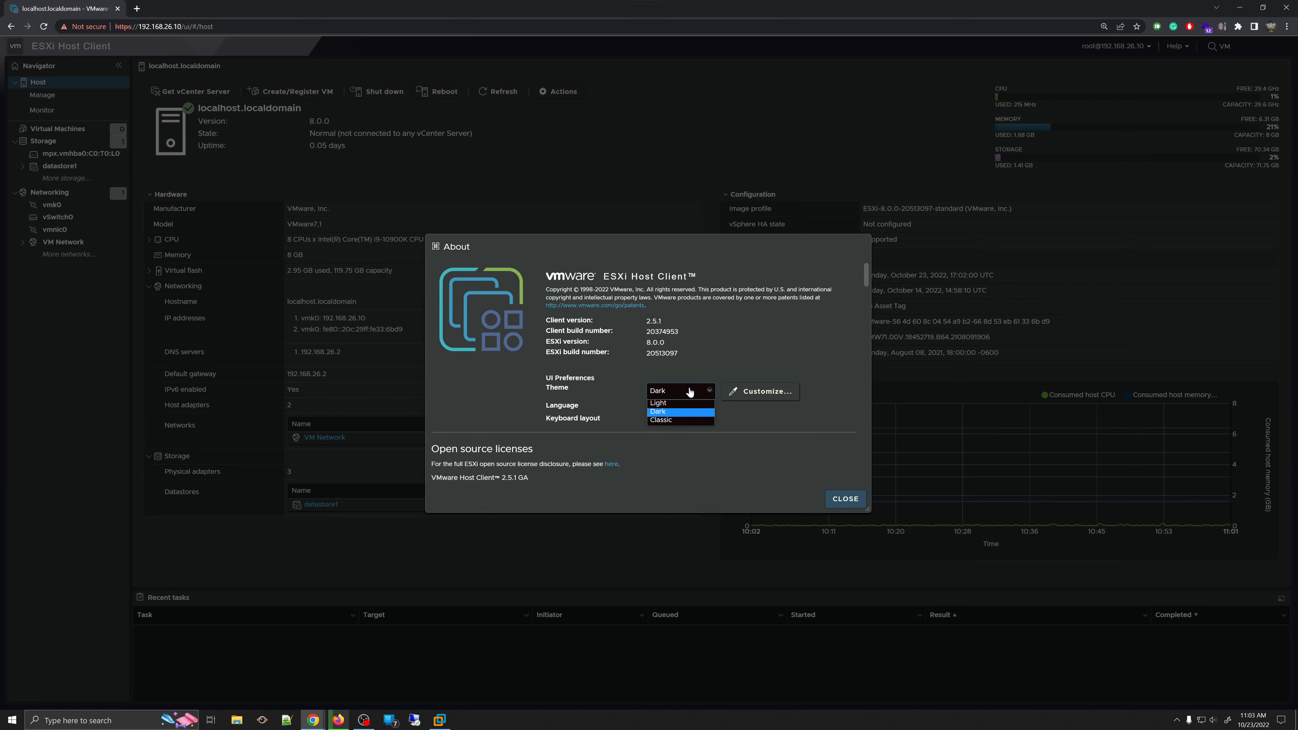
click(685, 405)
click(694, 392)
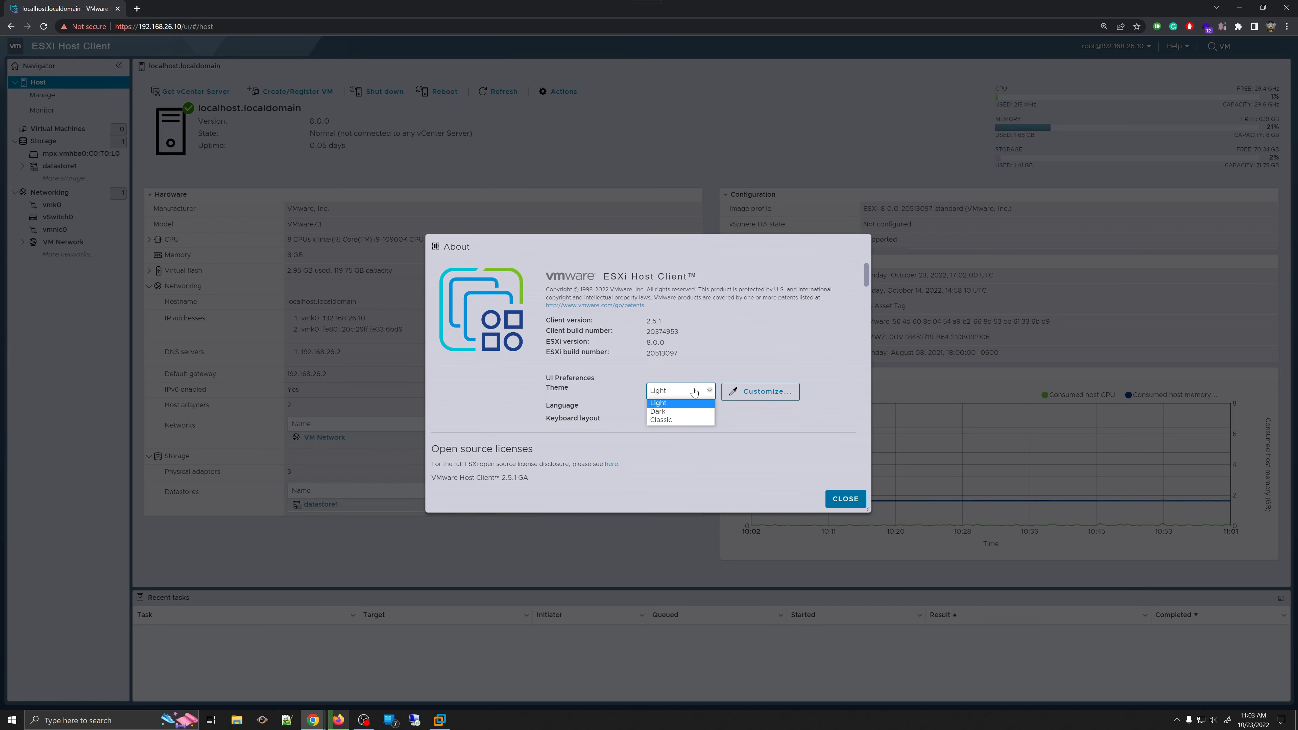
click(665, 420)
click(688, 392)
click(682, 413)
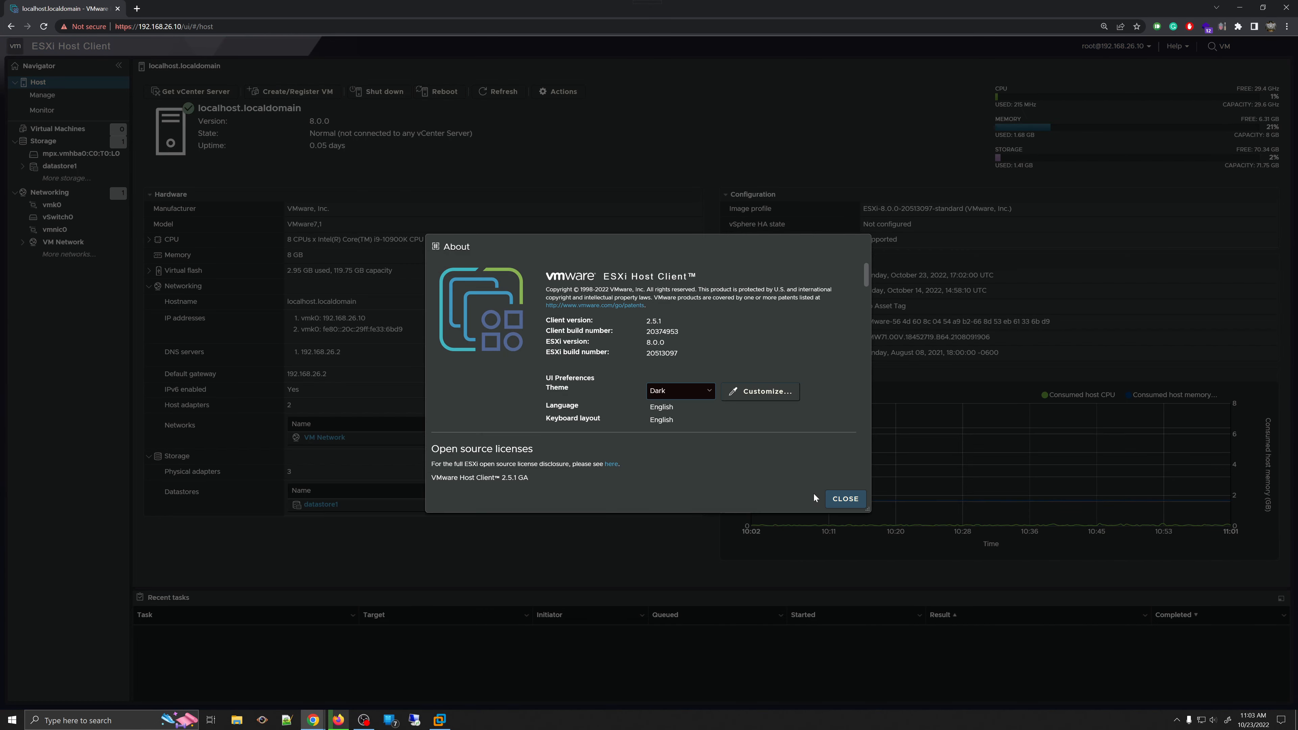
click(843, 499)
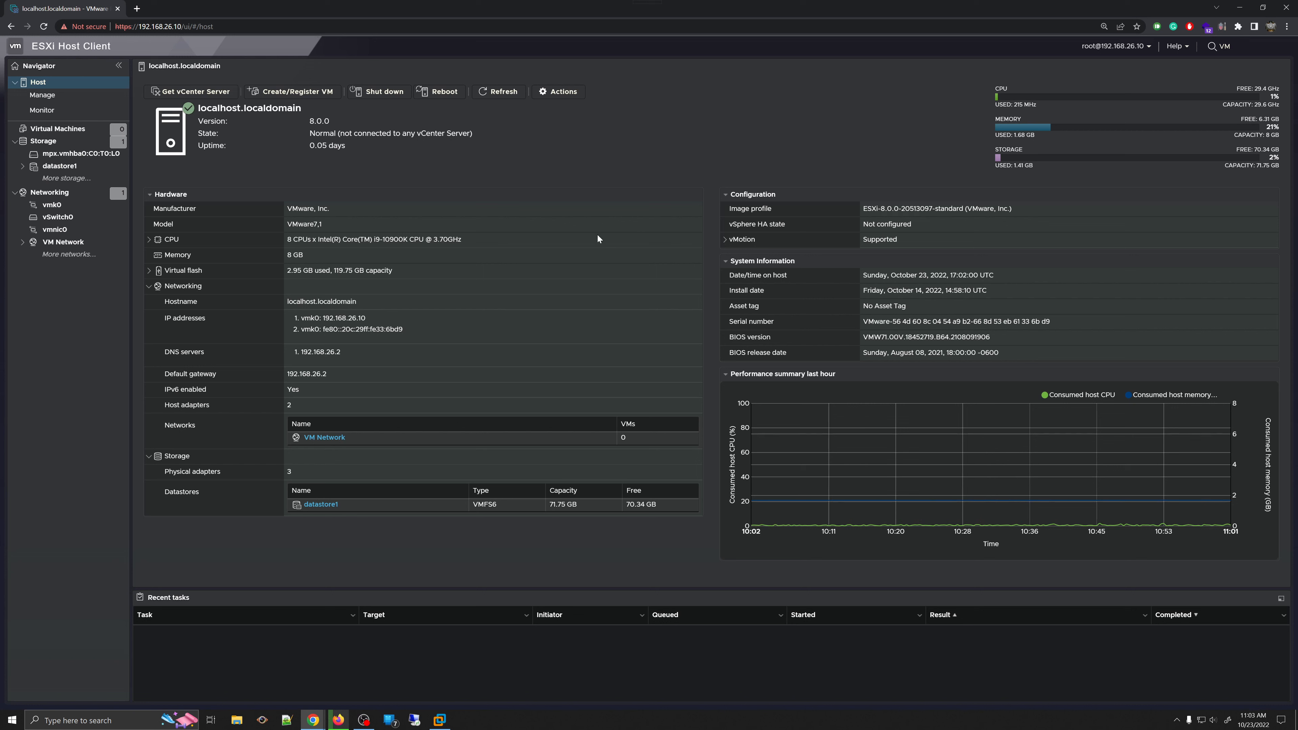
click(1186, 47)
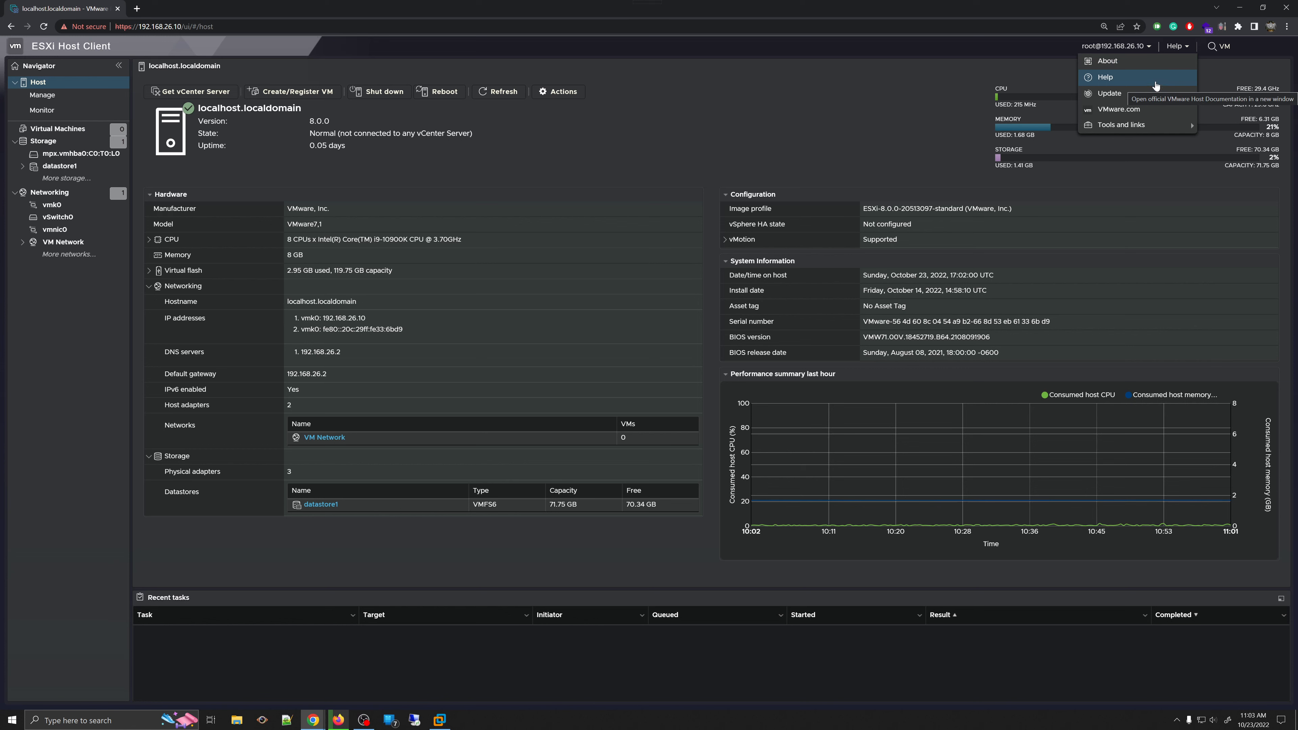
click(1149, 94)
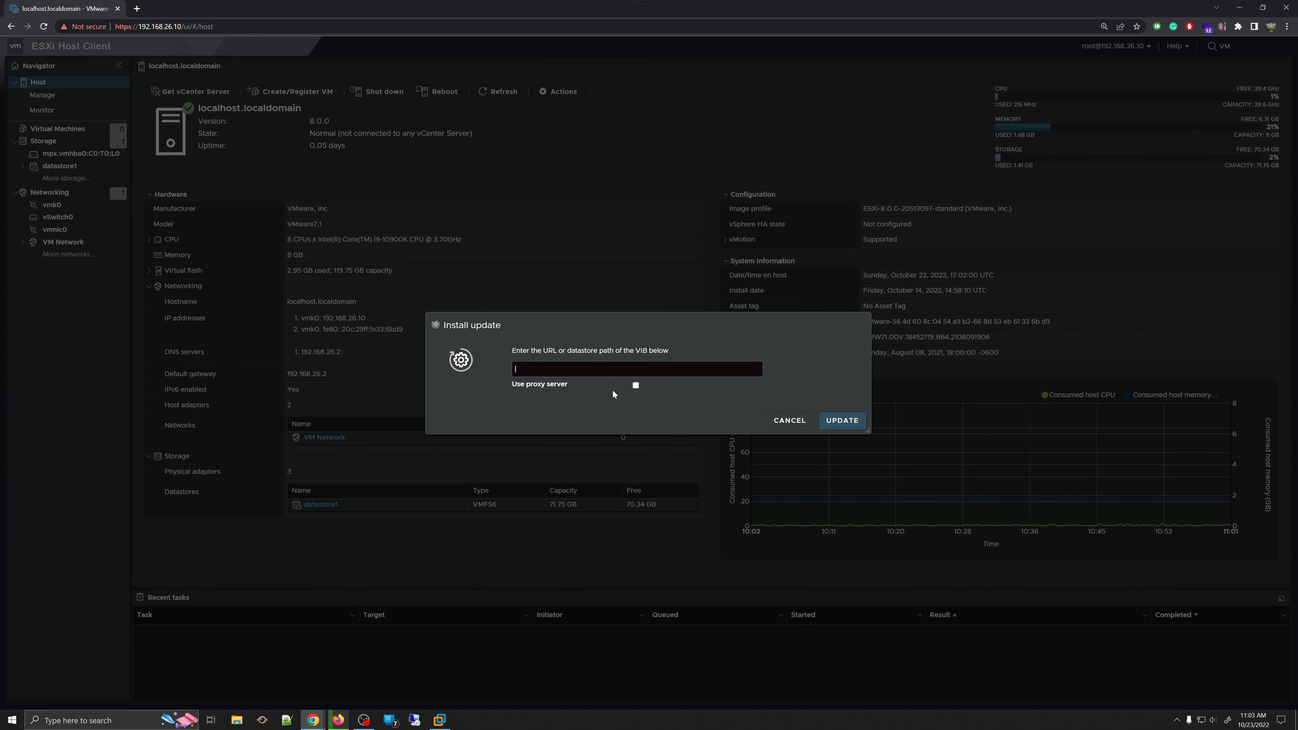
click(636, 385)
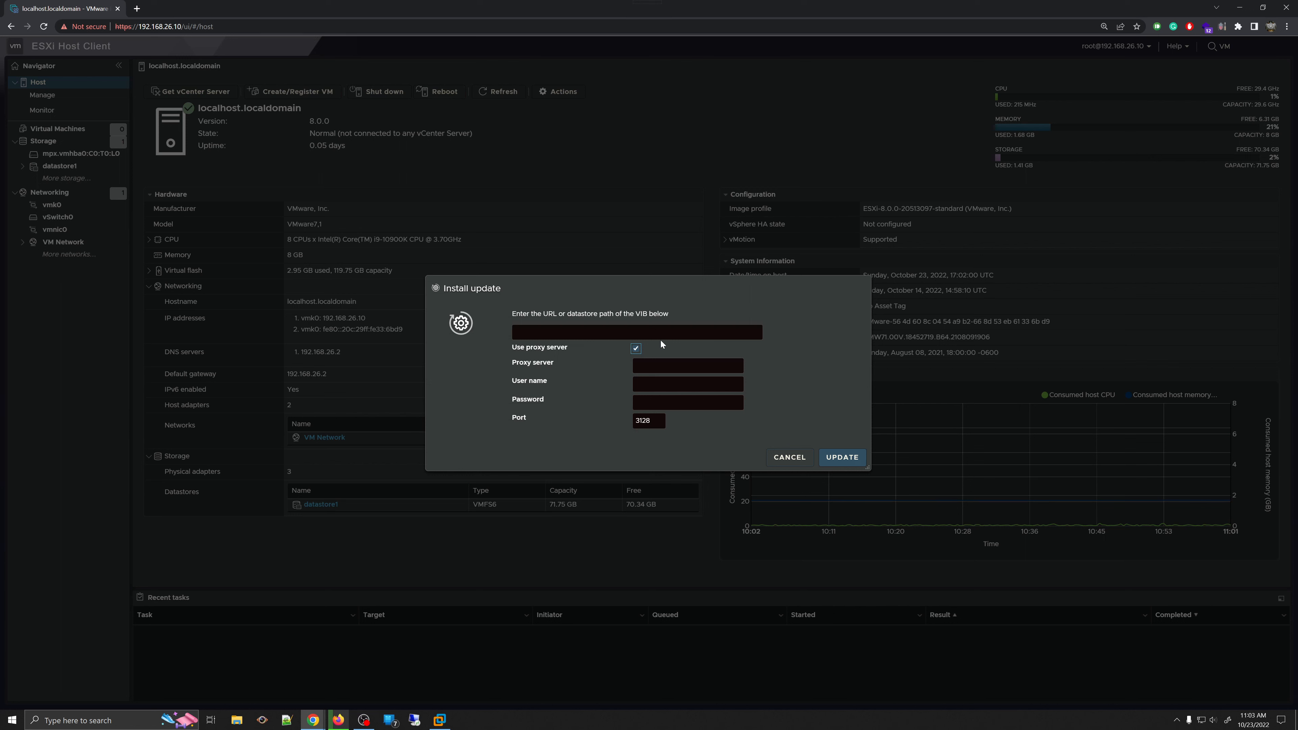
click(637, 350)
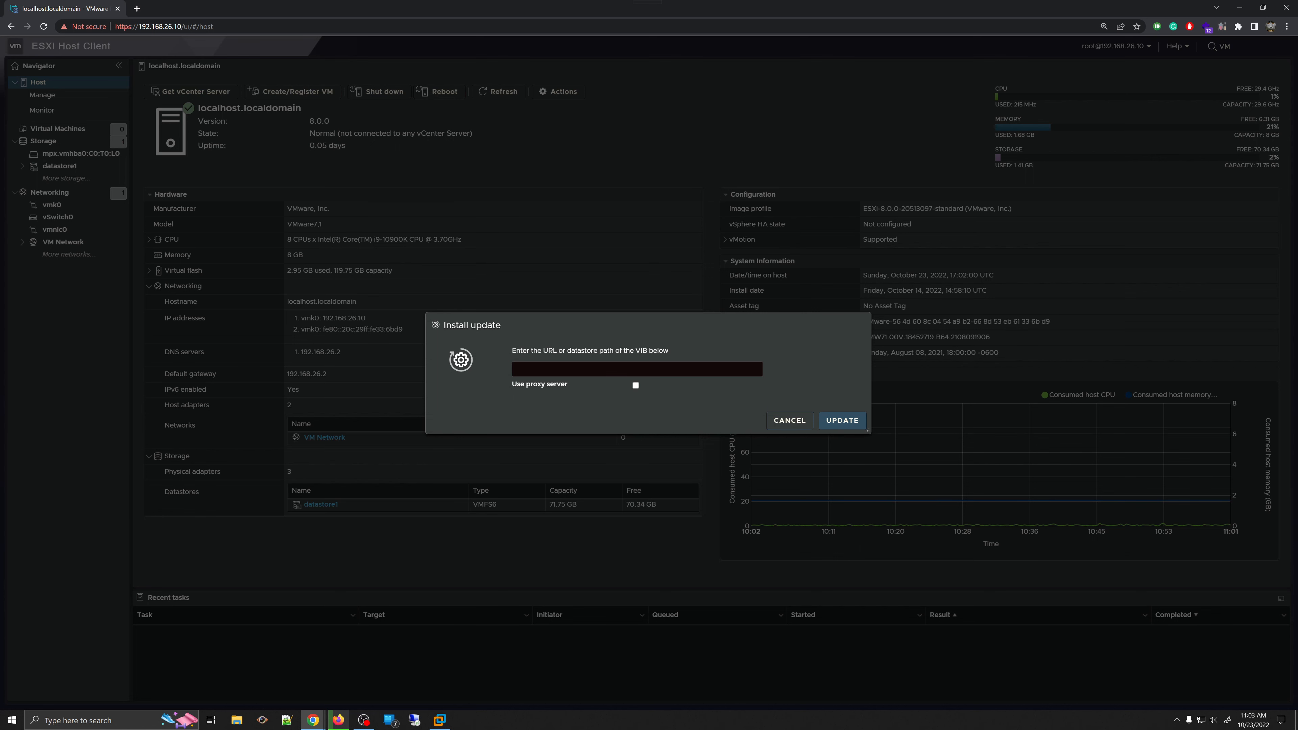
click(787, 419)
click(1178, 46)
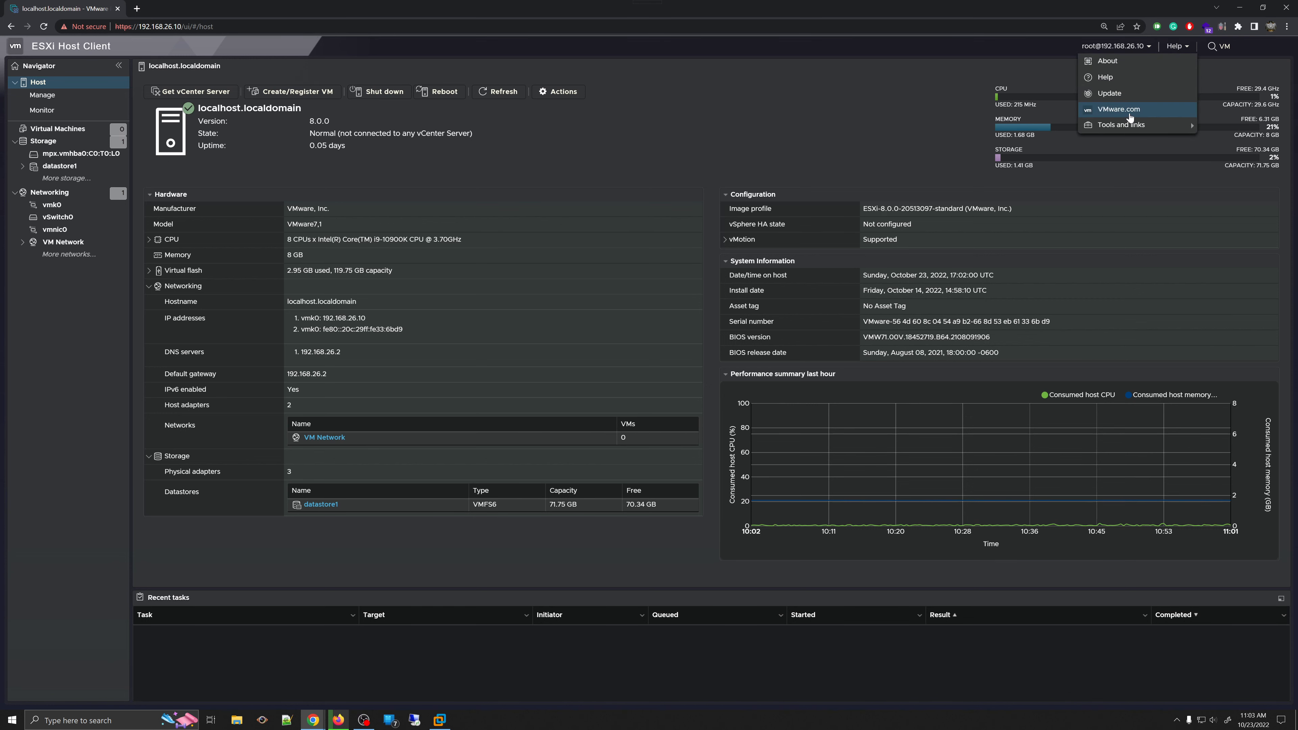
click(1120, 110)
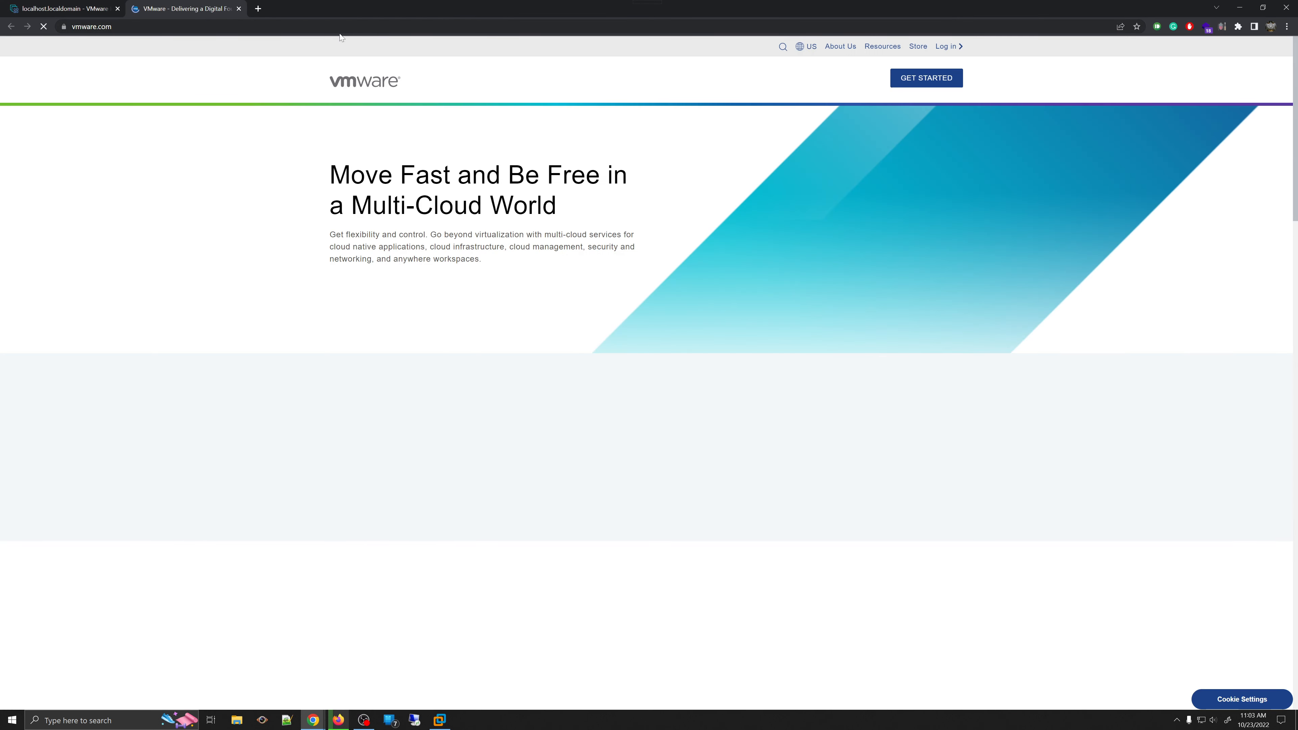
key(ctrl+w)
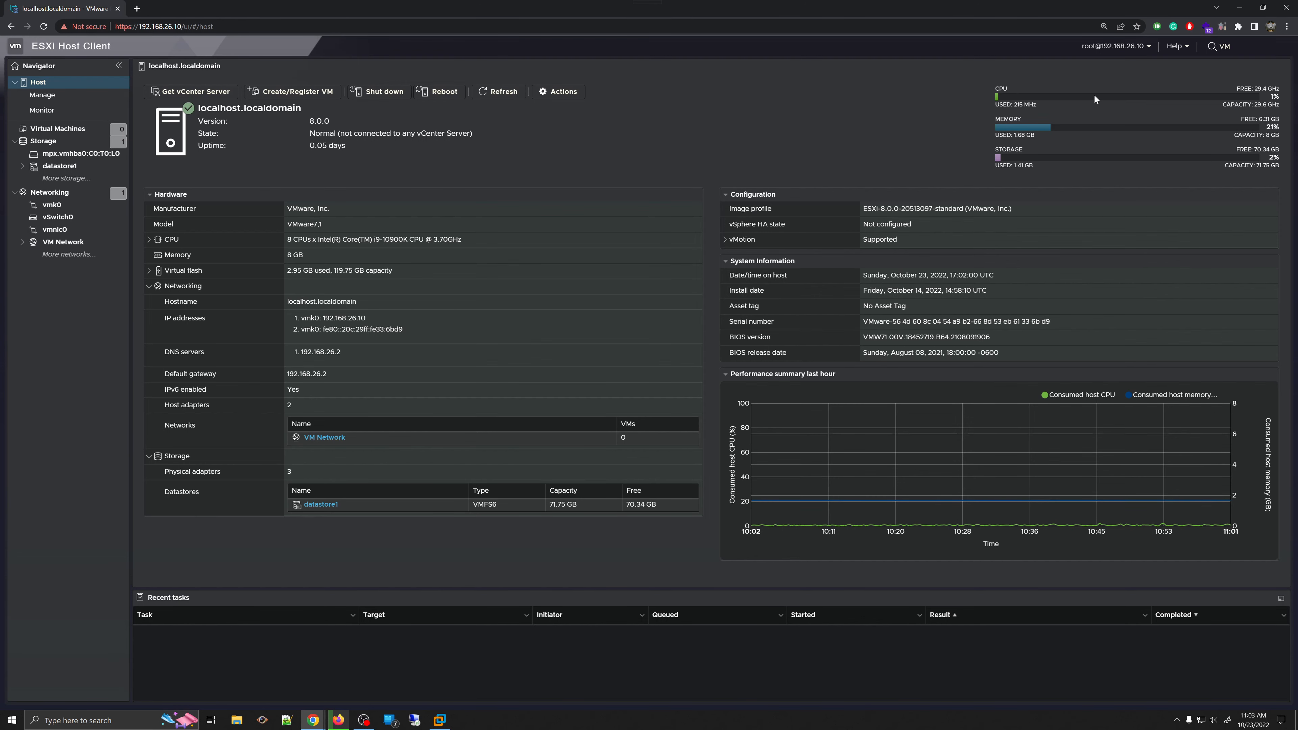
click(1181, 46)
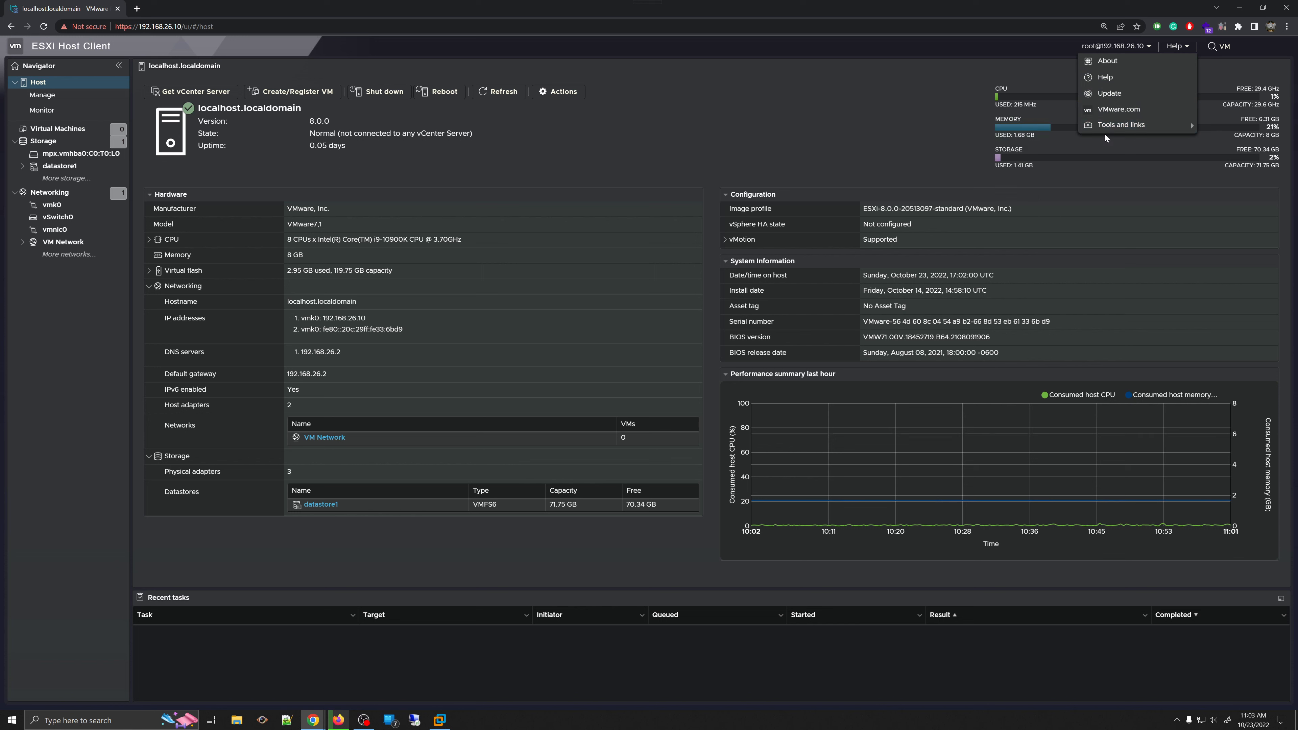
mouse_move(1120, 125)
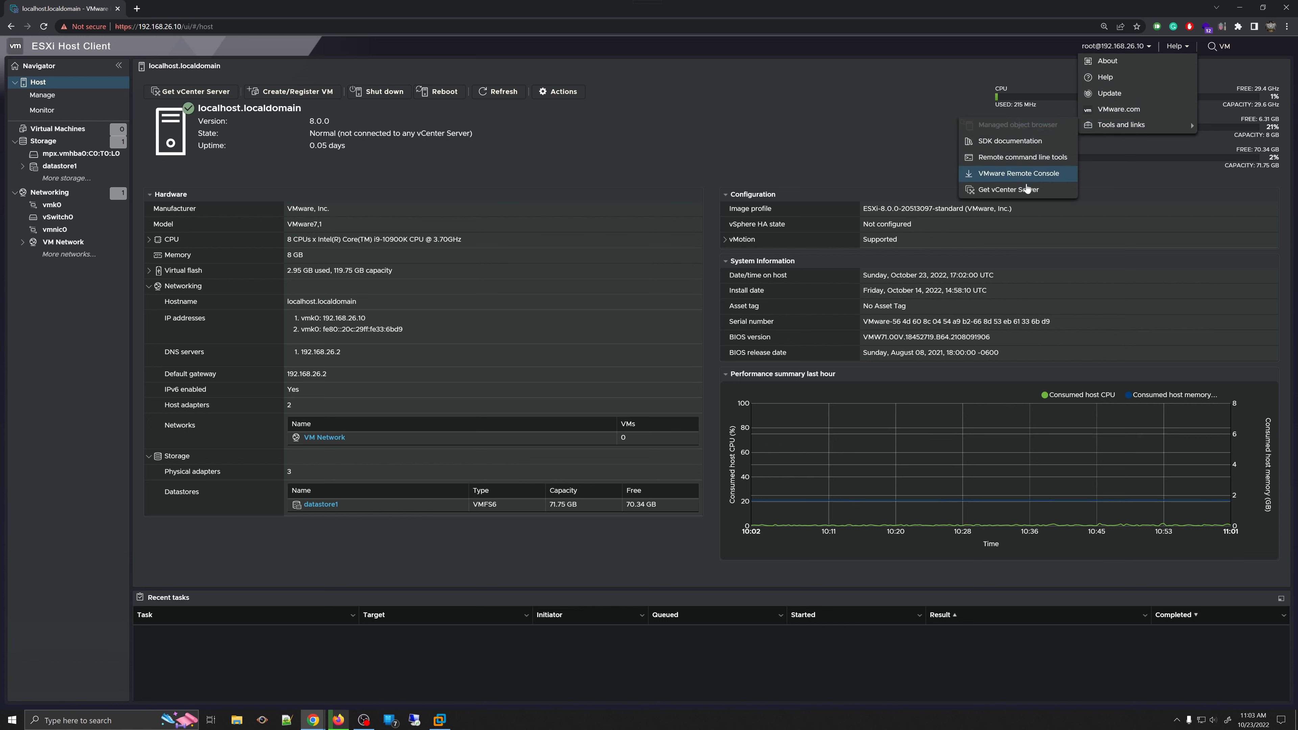
click(1043, 163)
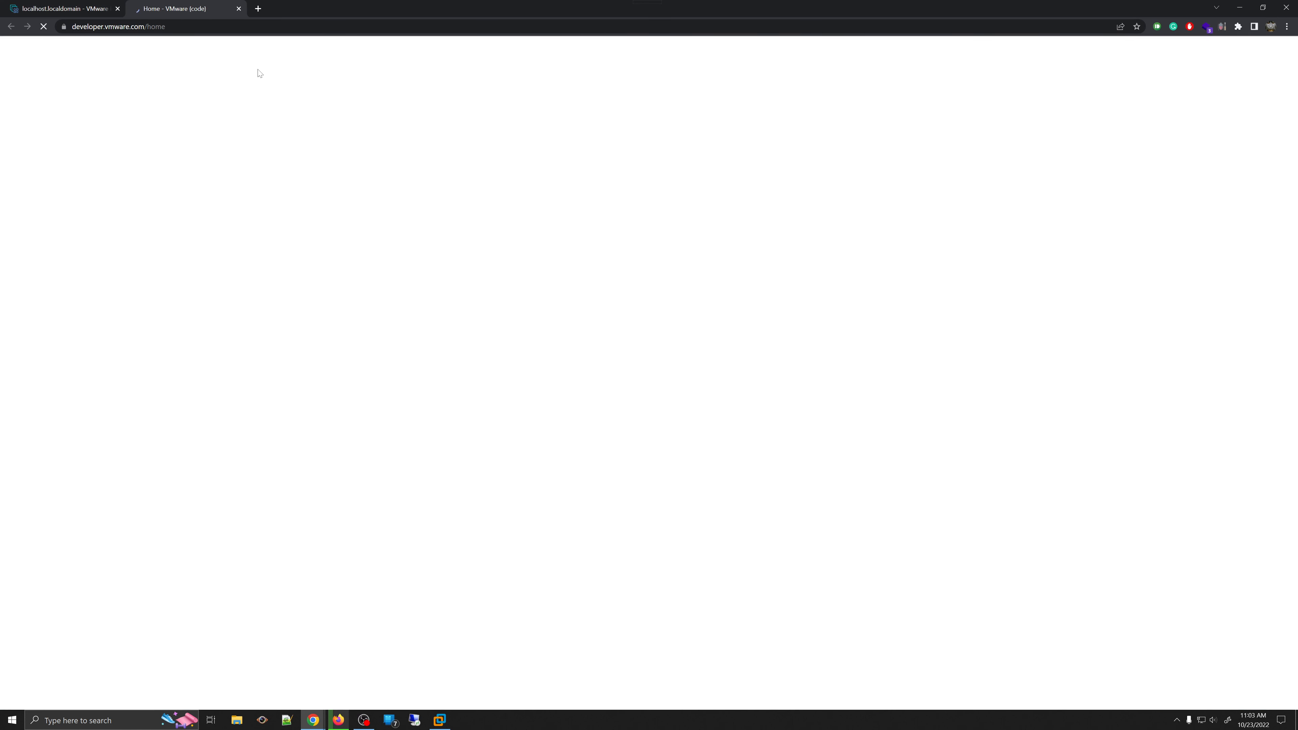
scroll(550, 348, down, 2)
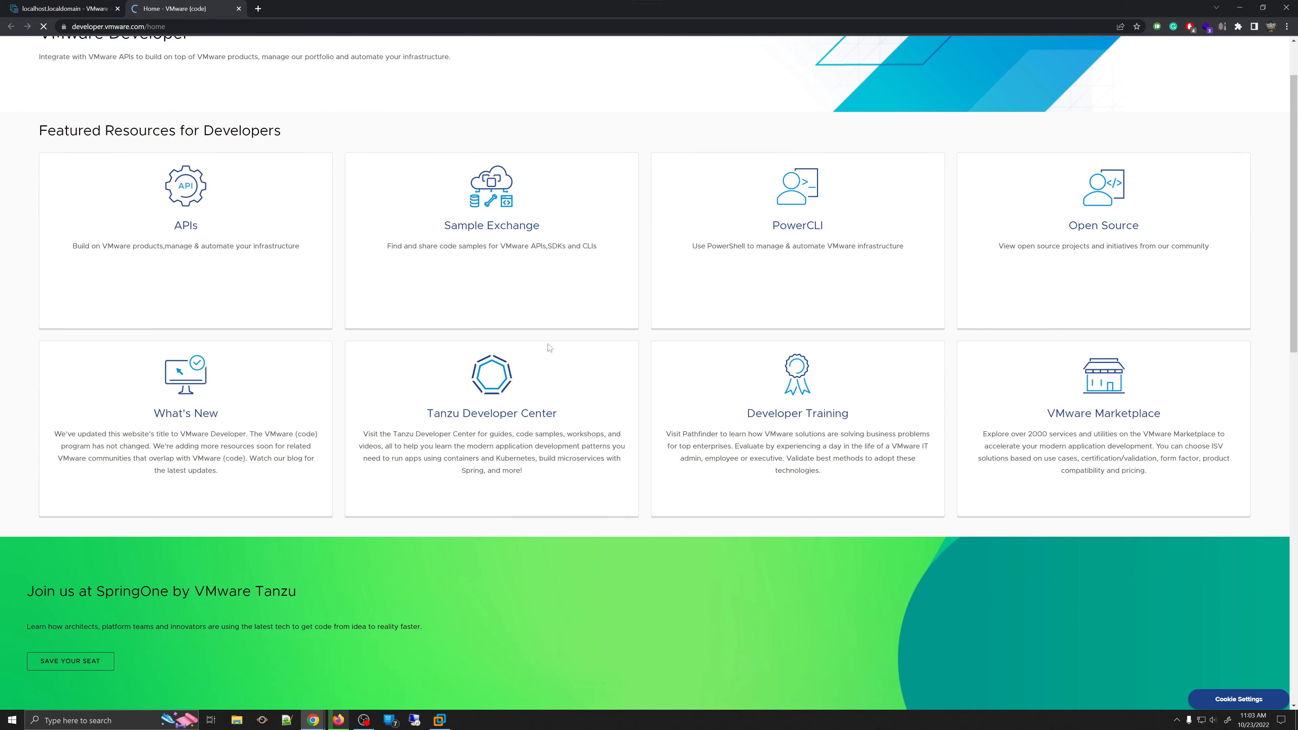
scroll(550, 348, down, 10)
scroll(511, 276, up, 3)
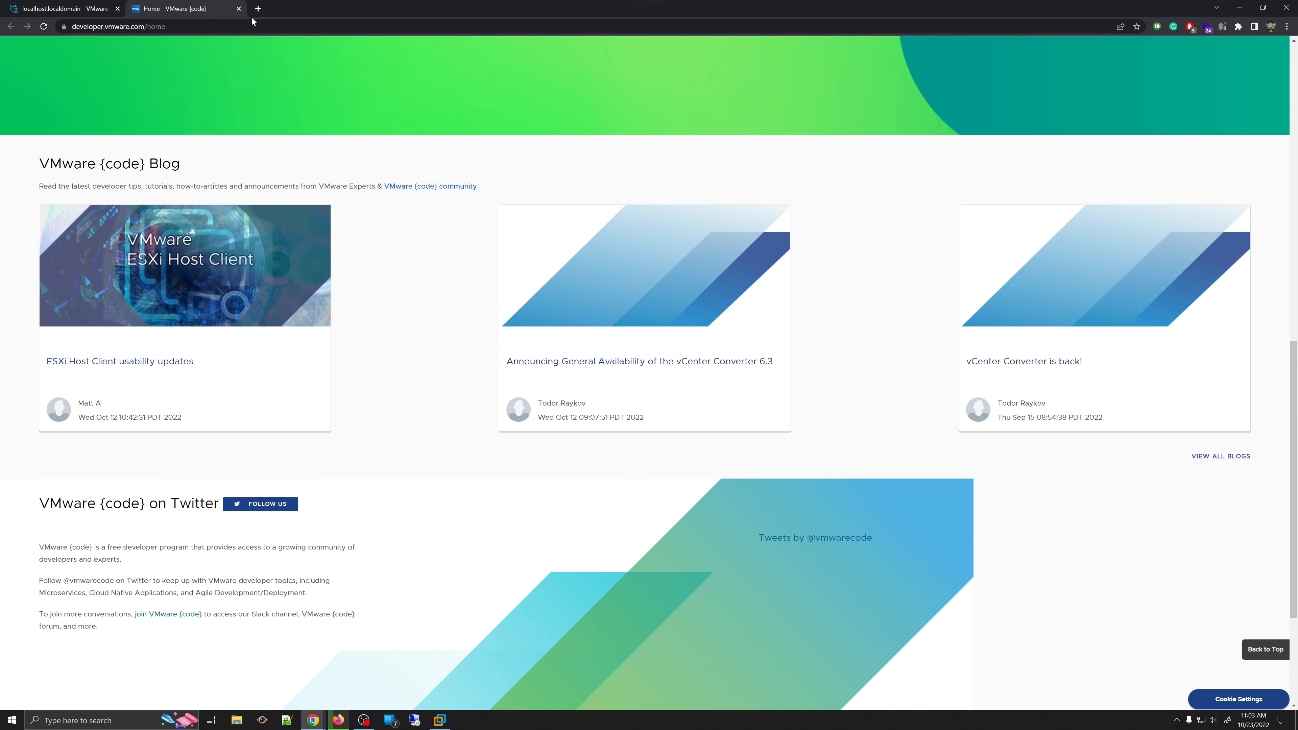
click(239, 8)
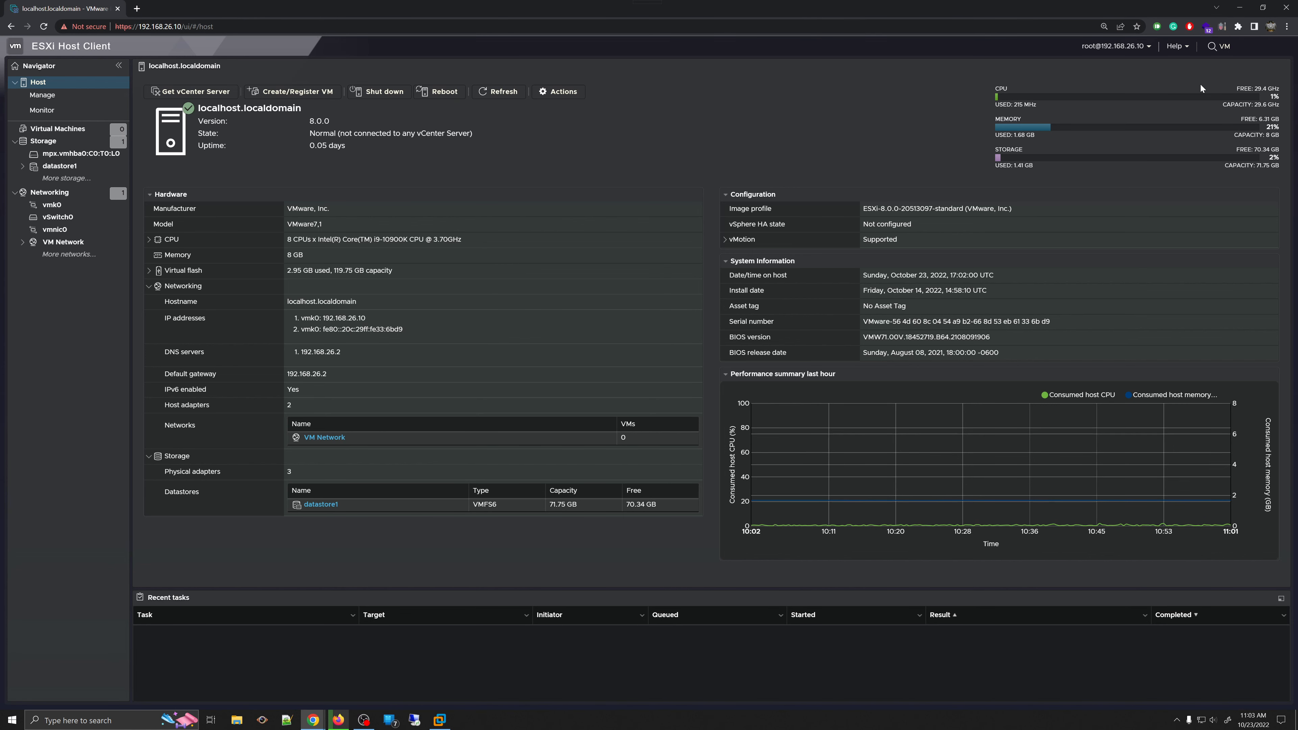
- Clear the 'VM' search text and open Host > Manage, showing System > Advanced settings
double_click(1226, 46)
key(BackSpace)
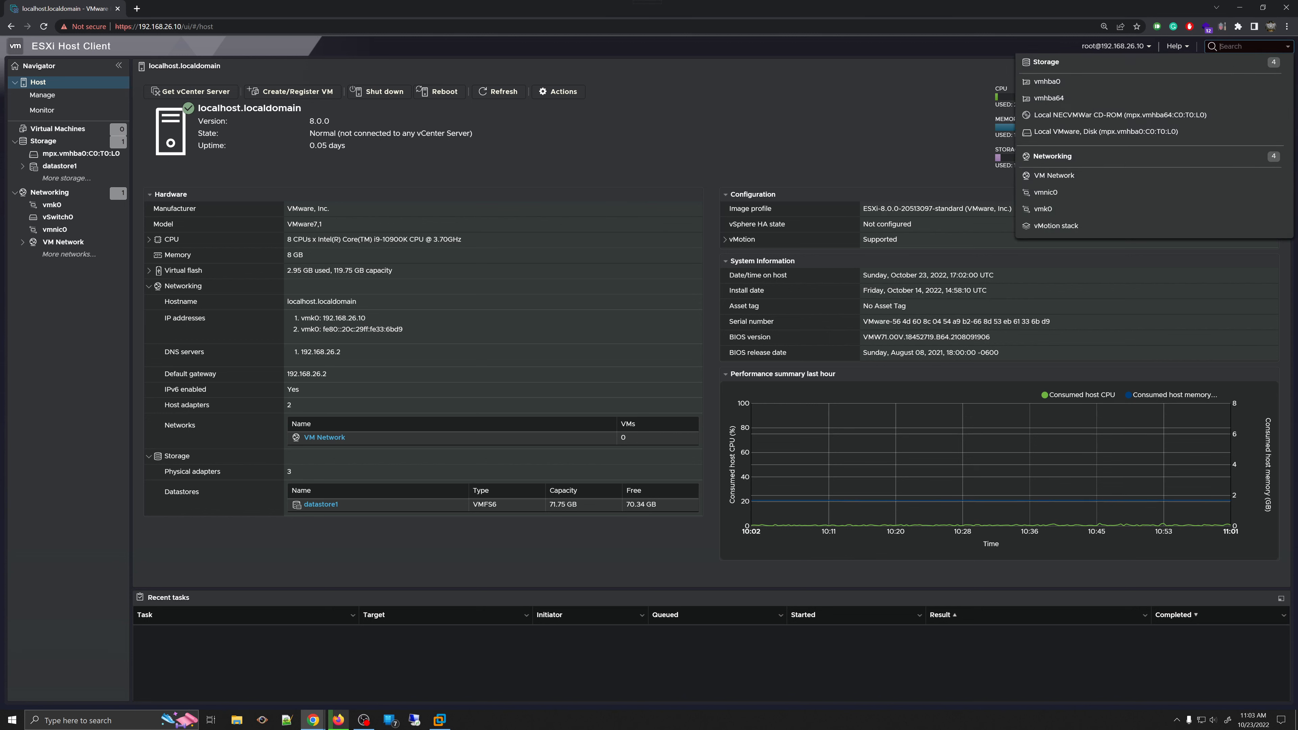
click(779, 129)
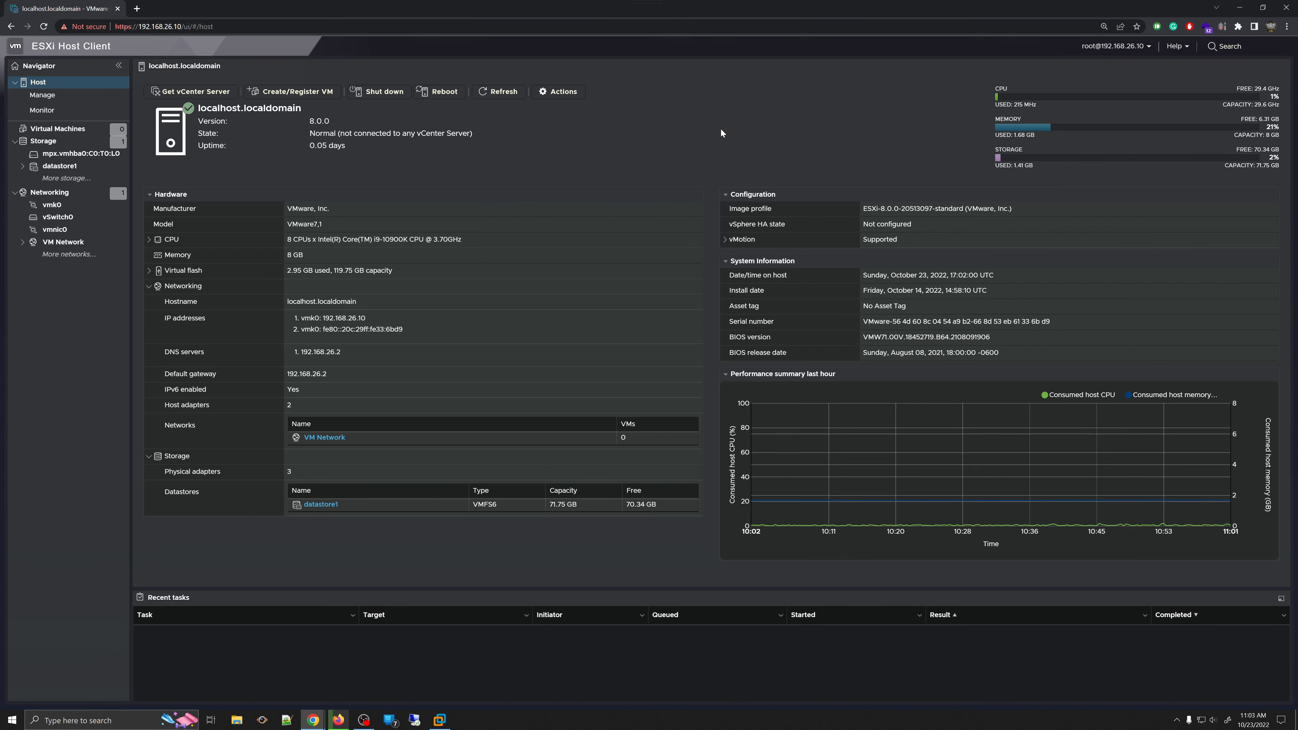
click(48, 101)
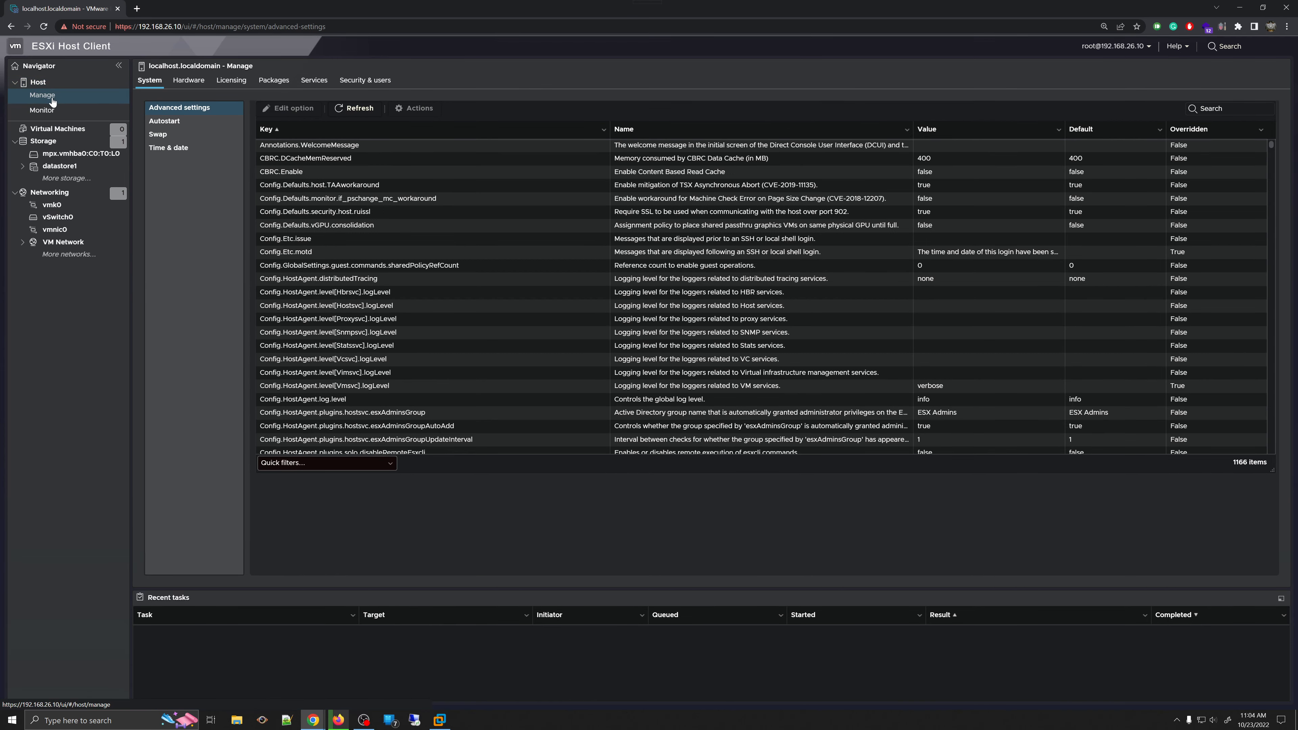
click(52, 102)
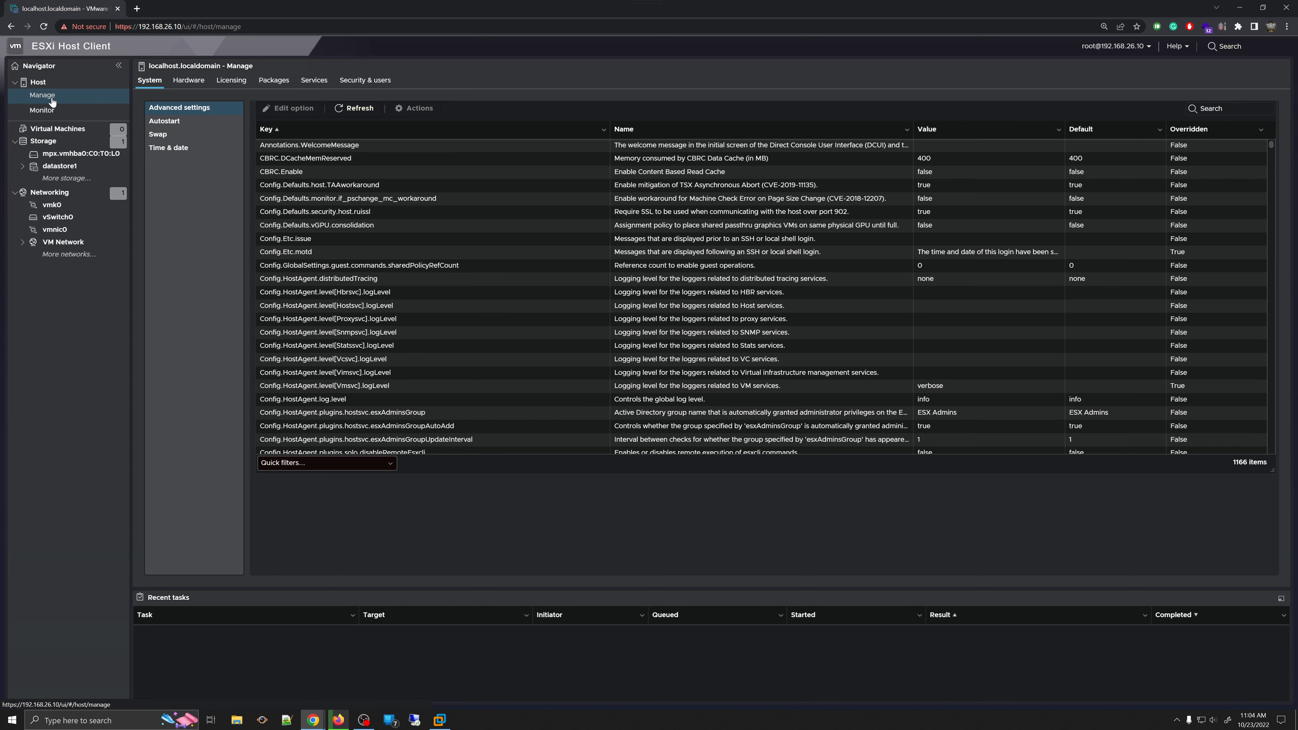
click(192, 86)
click(234, 85)
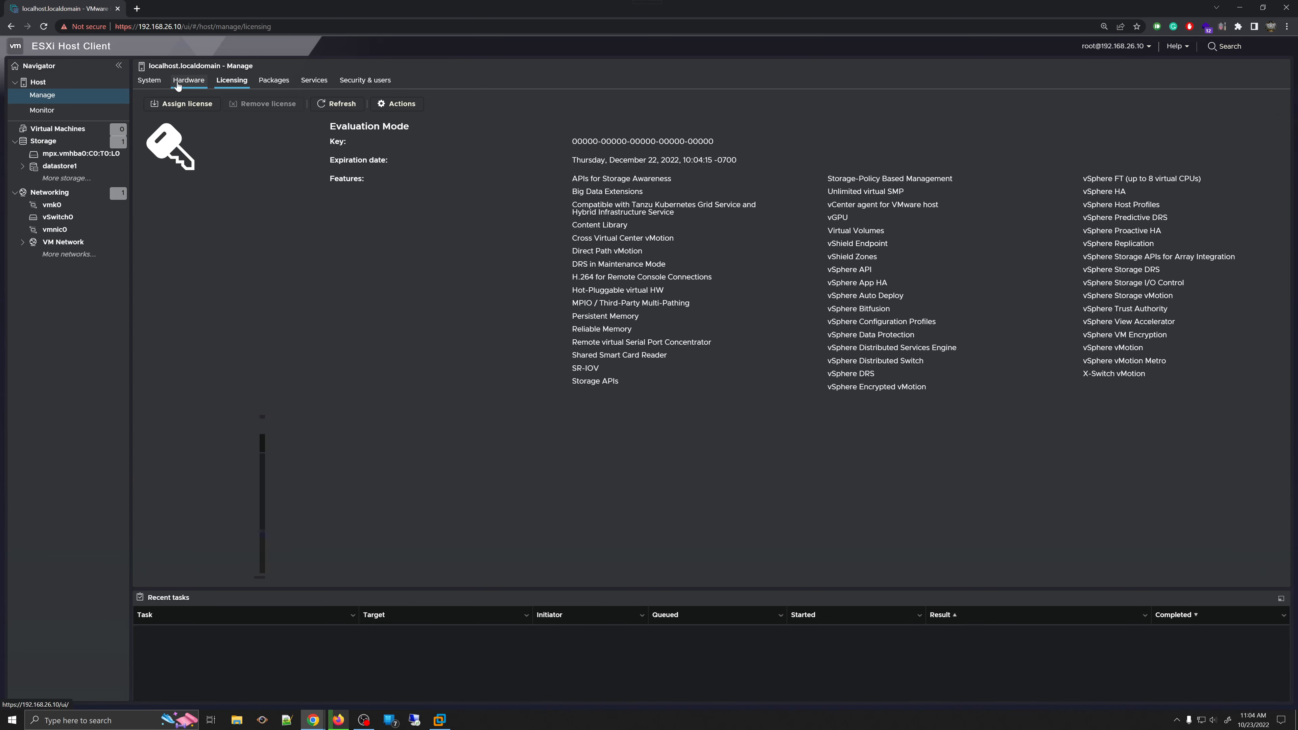
click(151, 81)
click(317, 83)
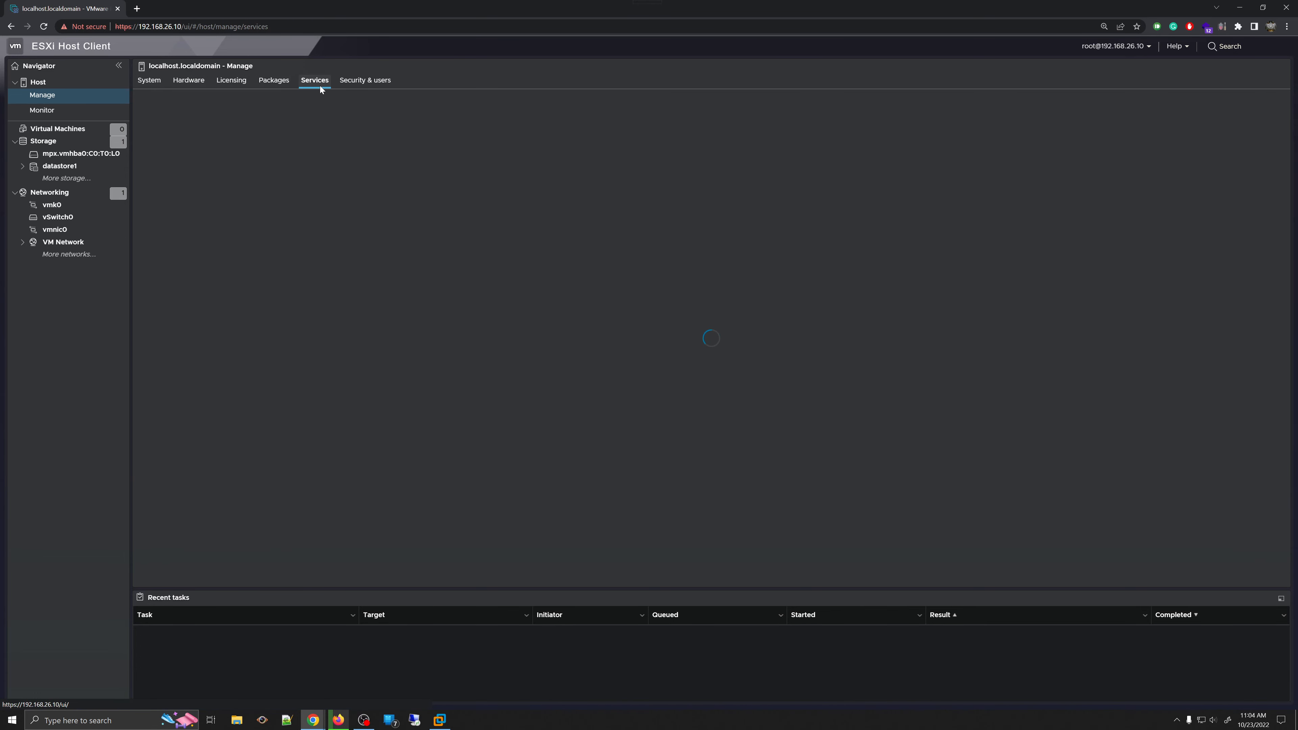
click(383, 84)
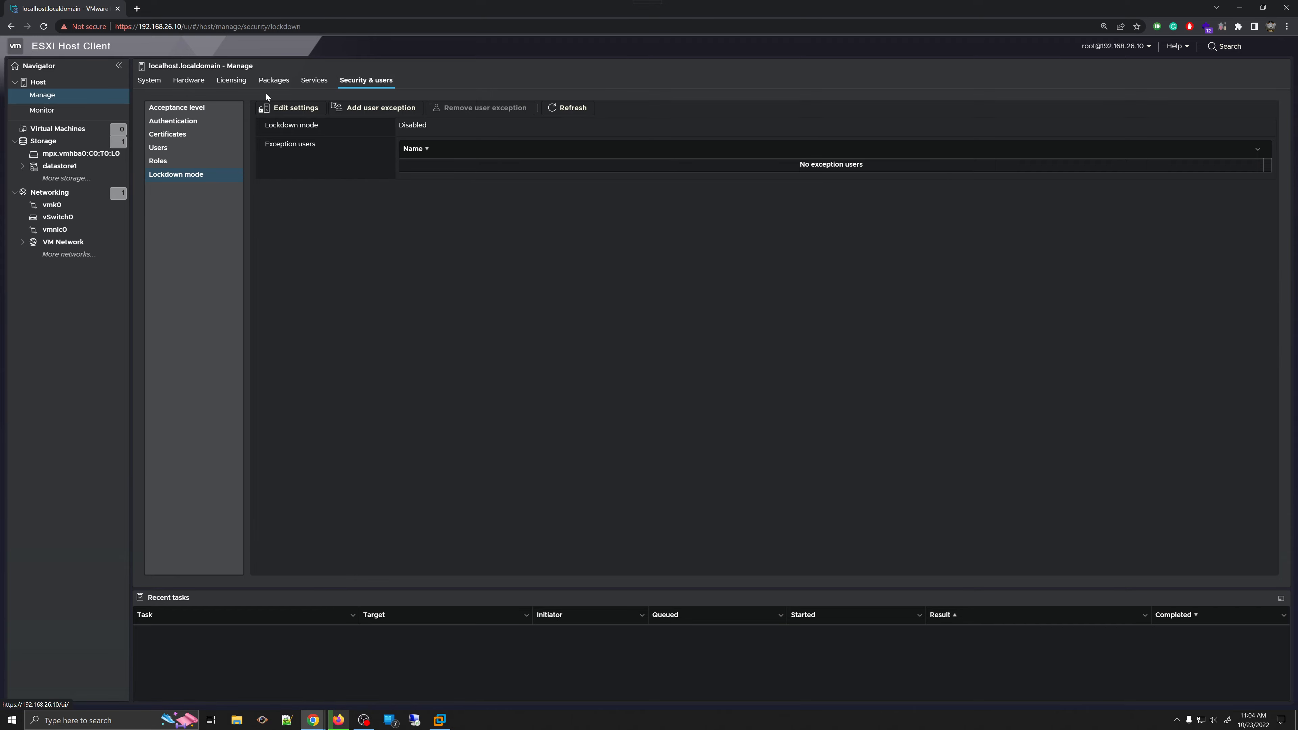
click(153, 82)
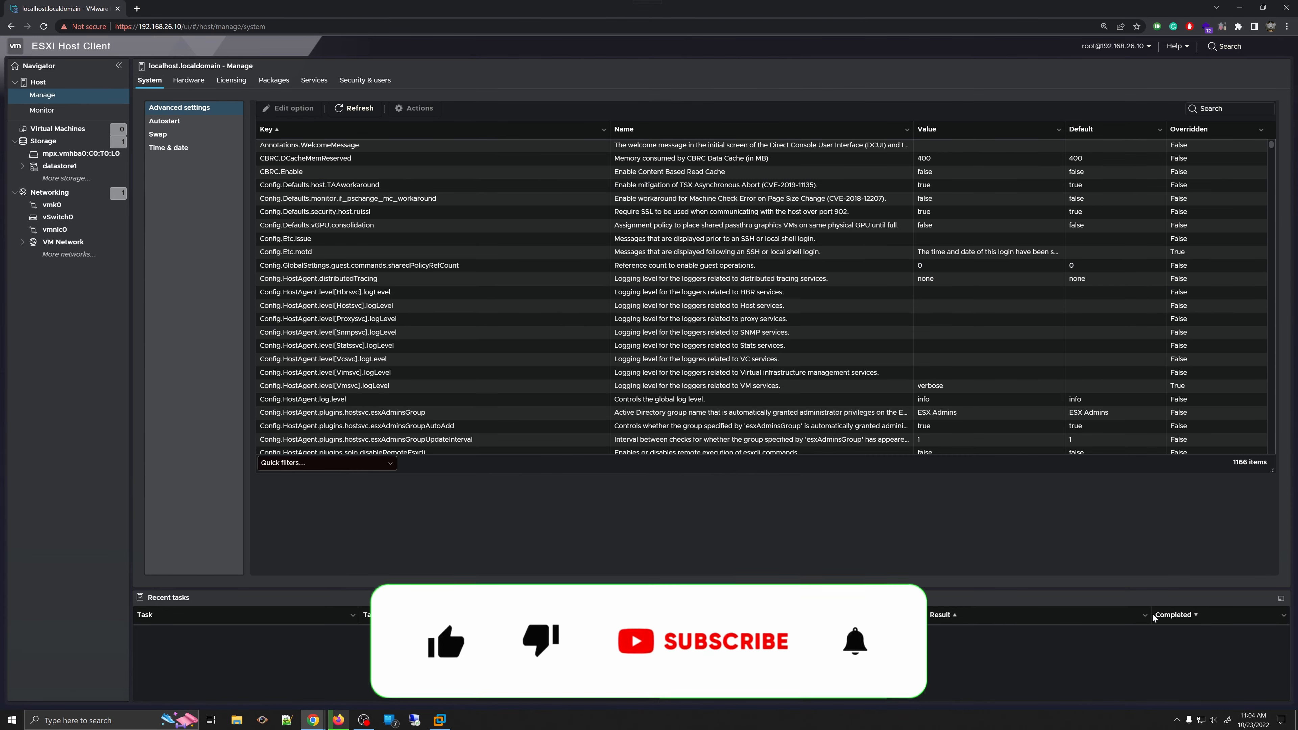
scroll(973, 320, down, 20)
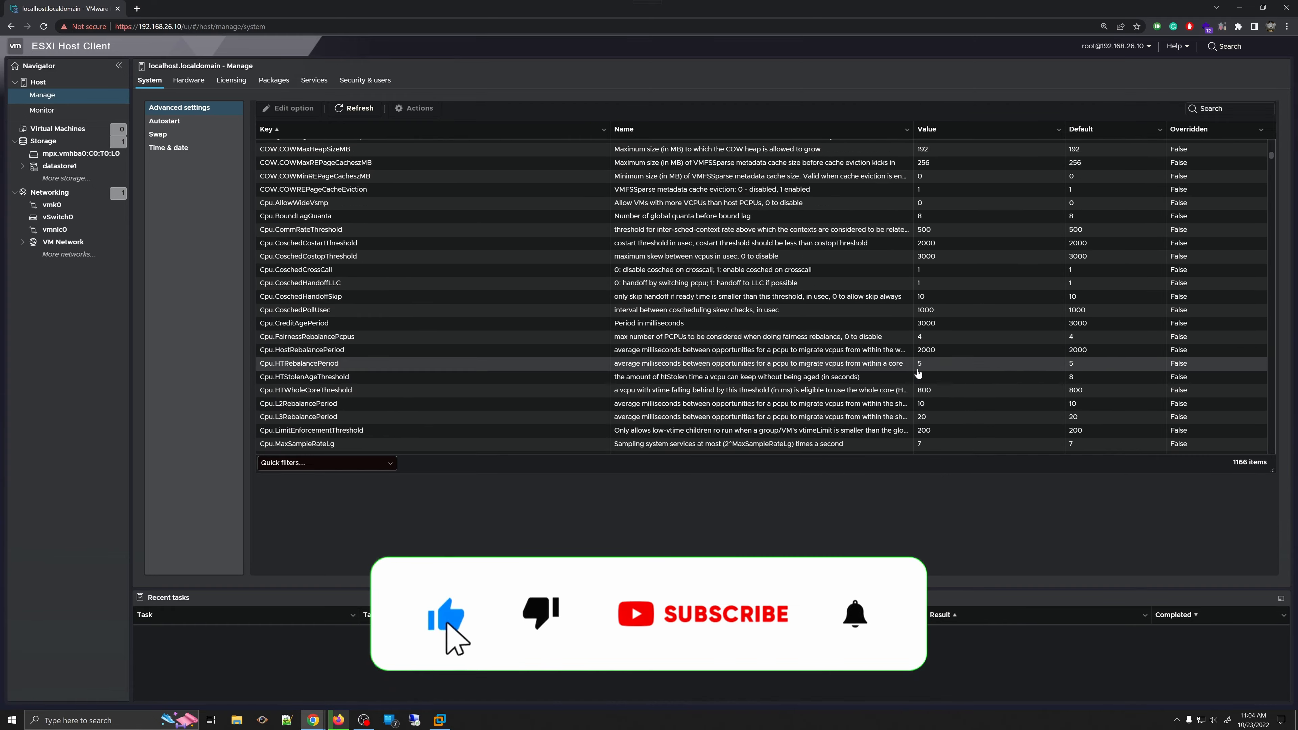
scroll(973, 320, down, 20)
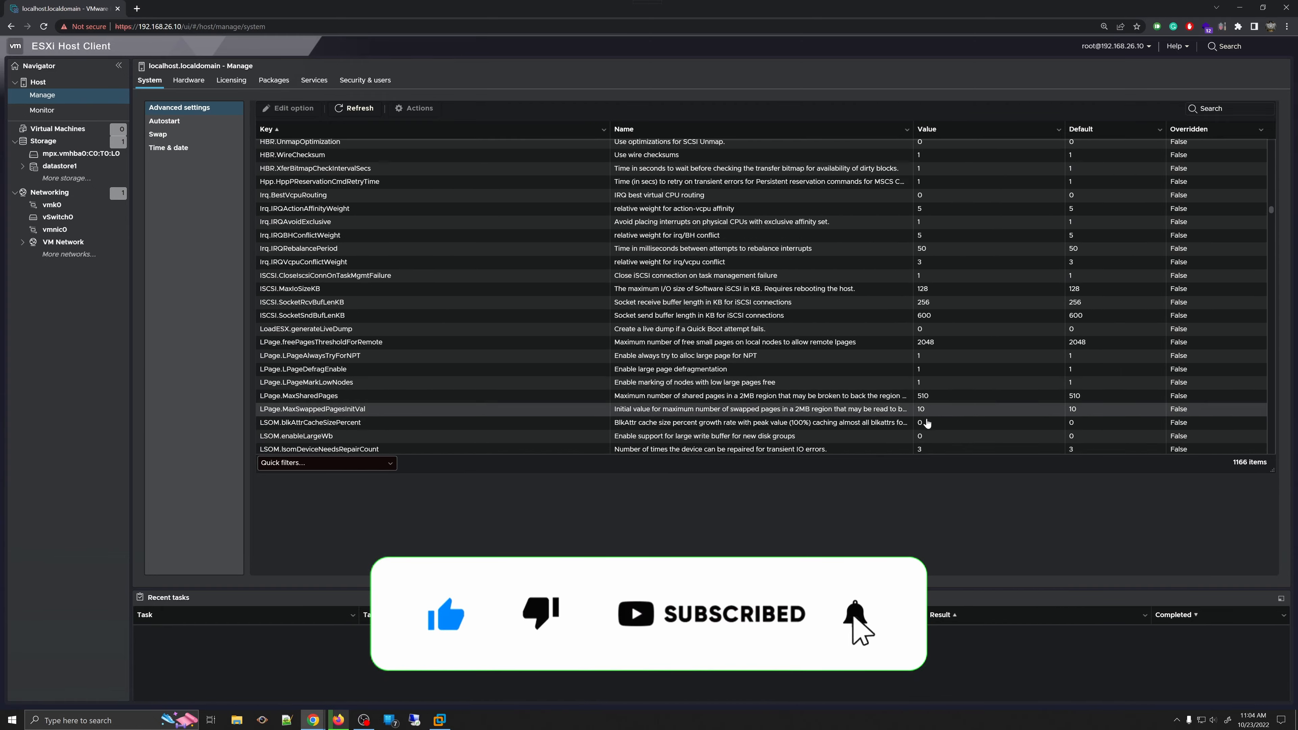
scroll(929, 412, down, 20)
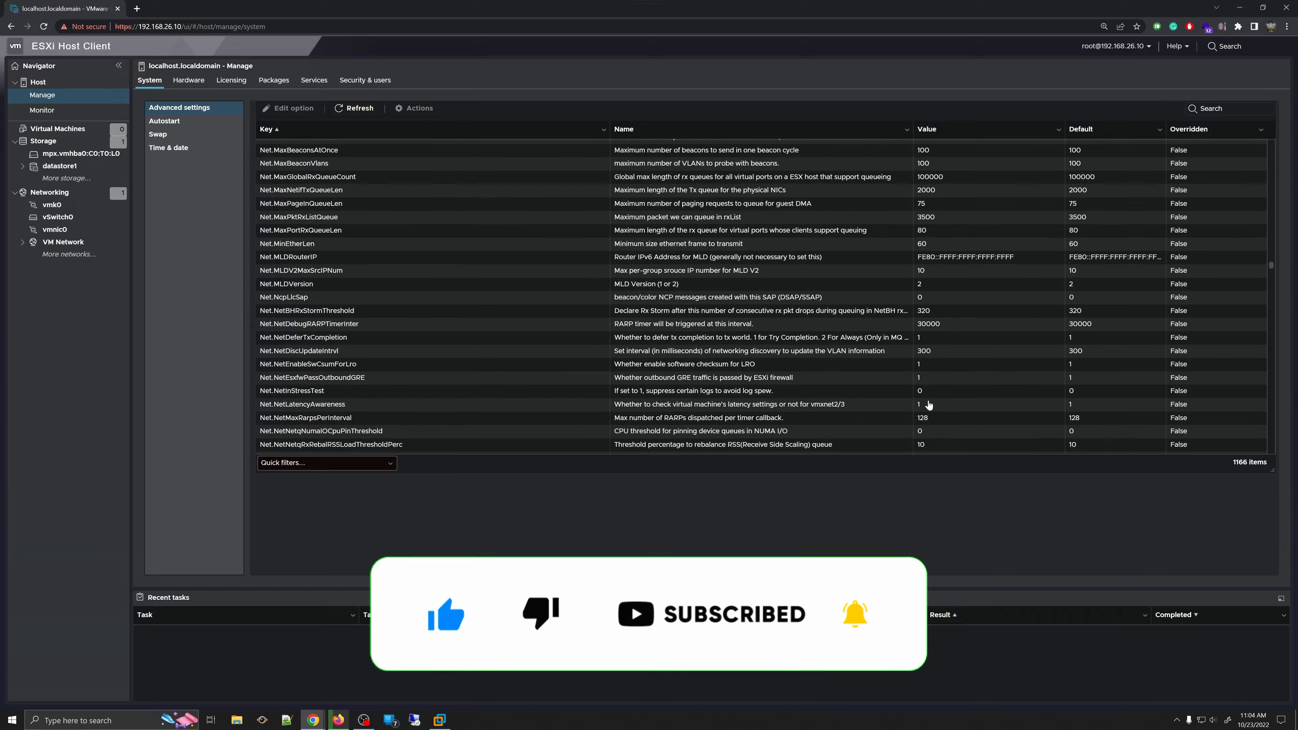
scroll(929, 404, up, 20)
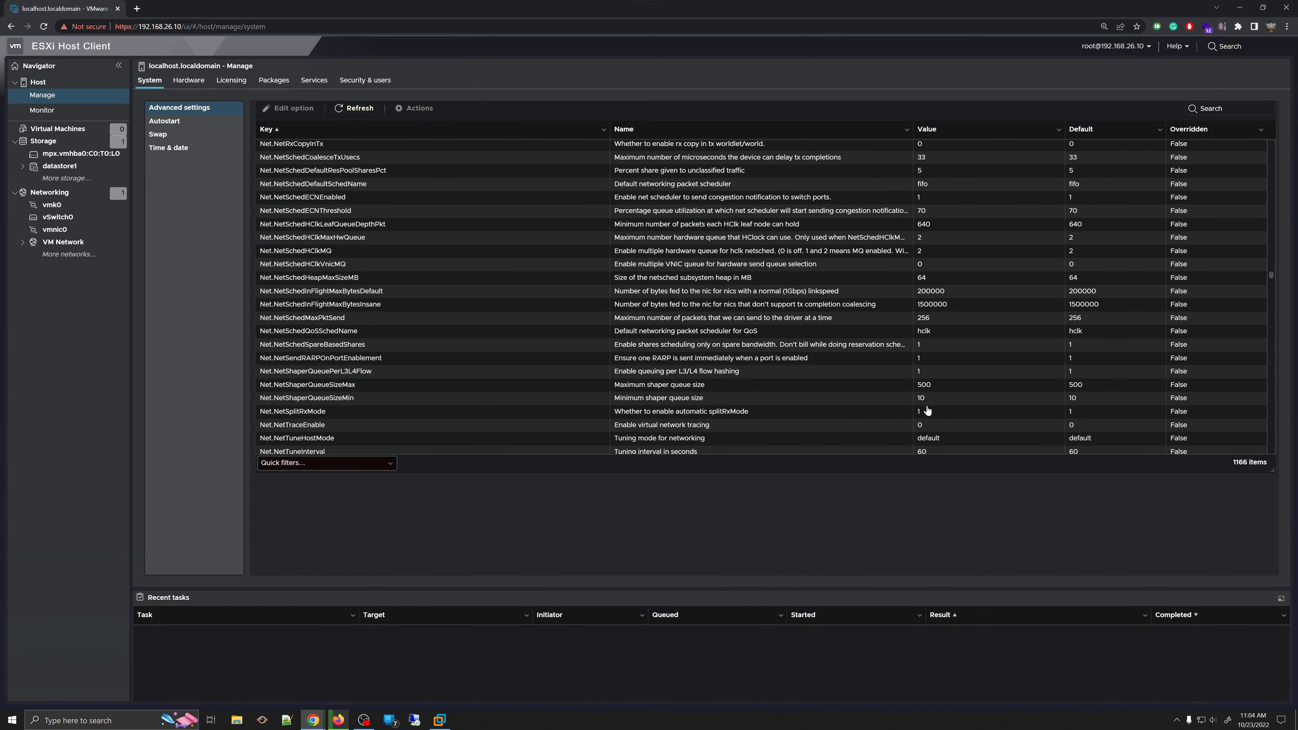
right_click(928, 409)
scroll(927, 409, up, 20)
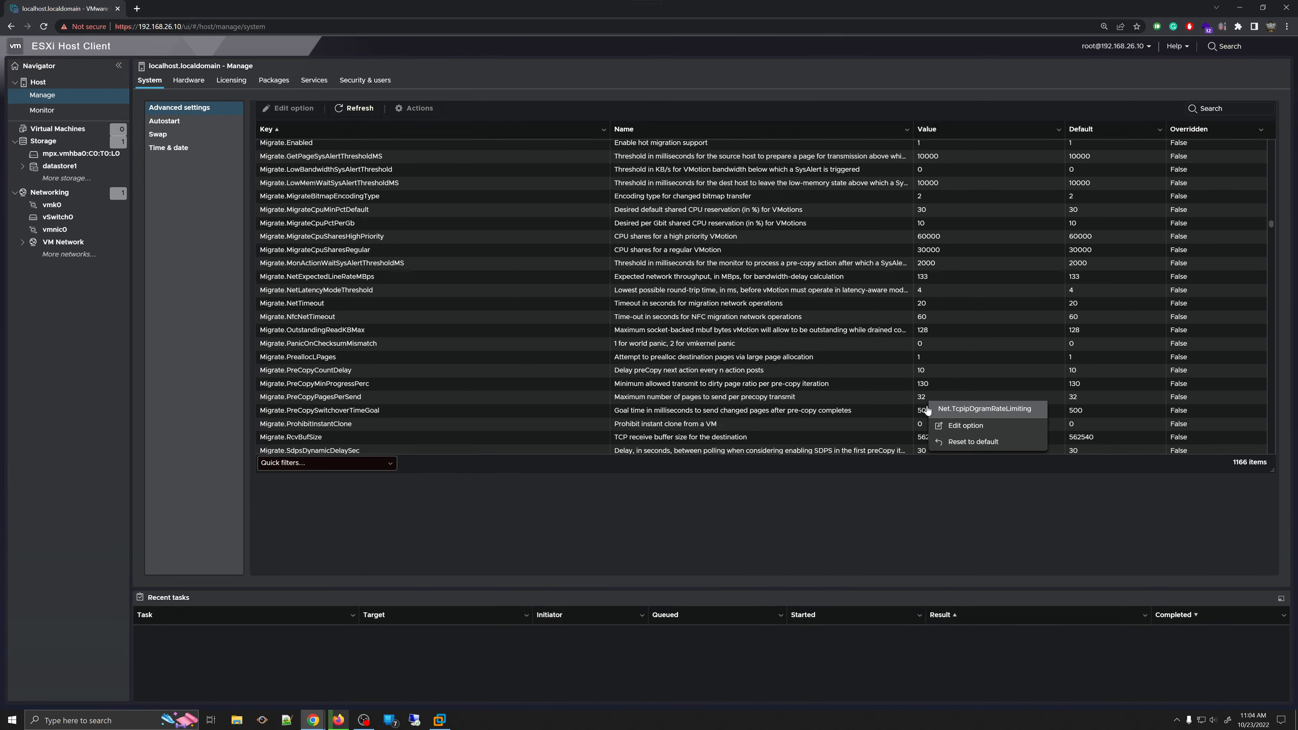
scroll(928, 410, up, 20)
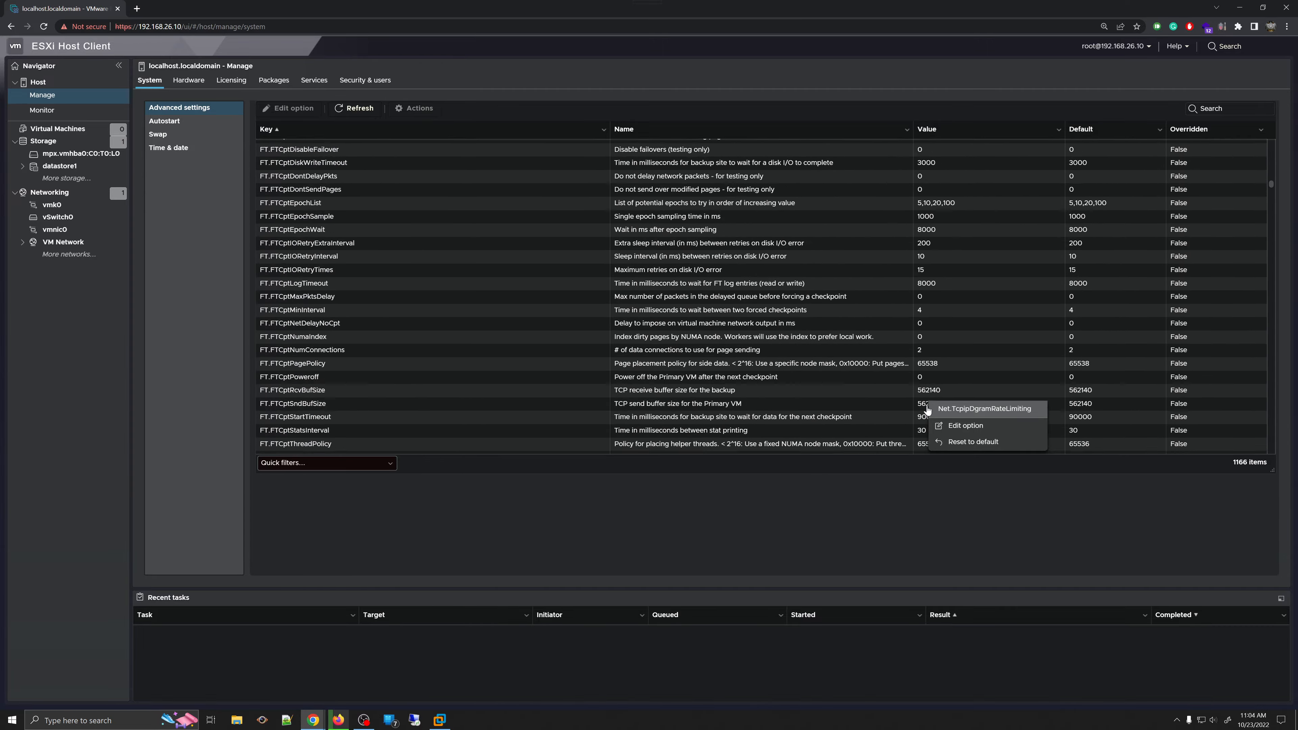
scroll(928, 410, up, 20)
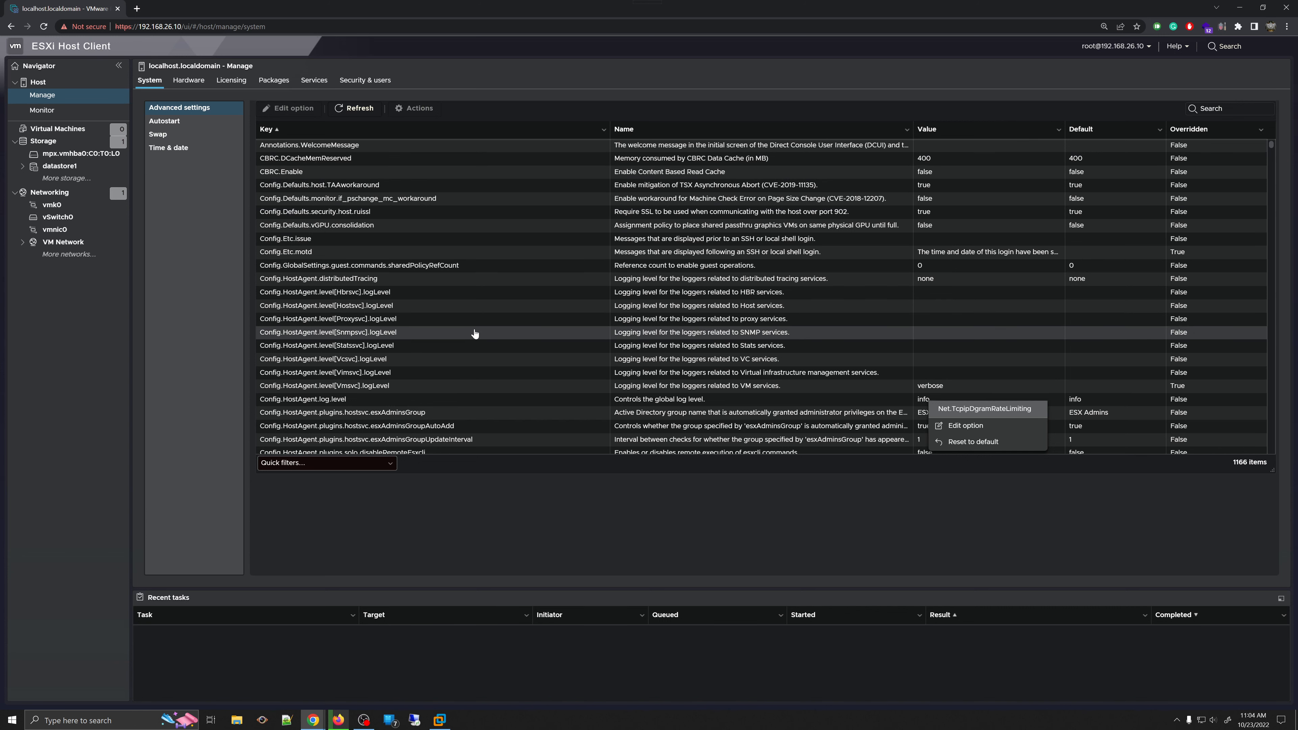
click(945, 515)
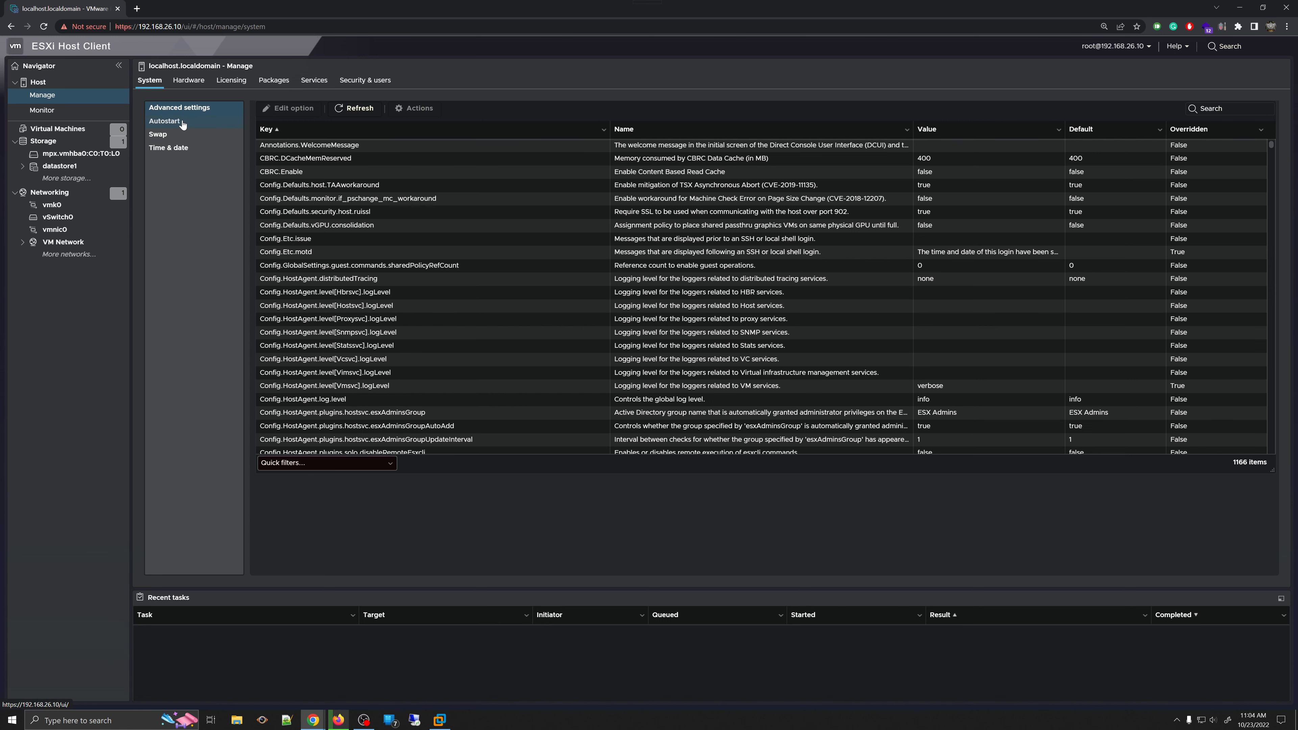
- Edit the Autostart settings, set Enabled to Yes, and open the Stop action dropdown
click(165, 126)
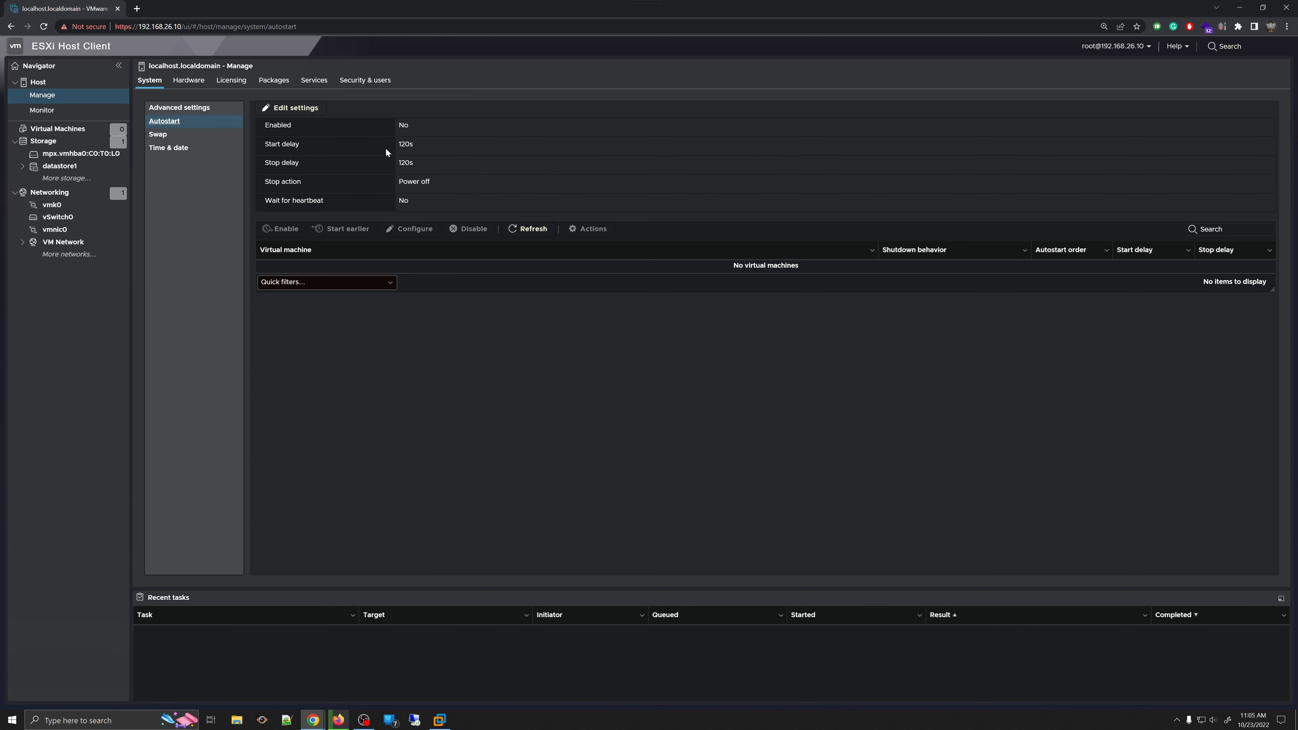
click(298, 109)
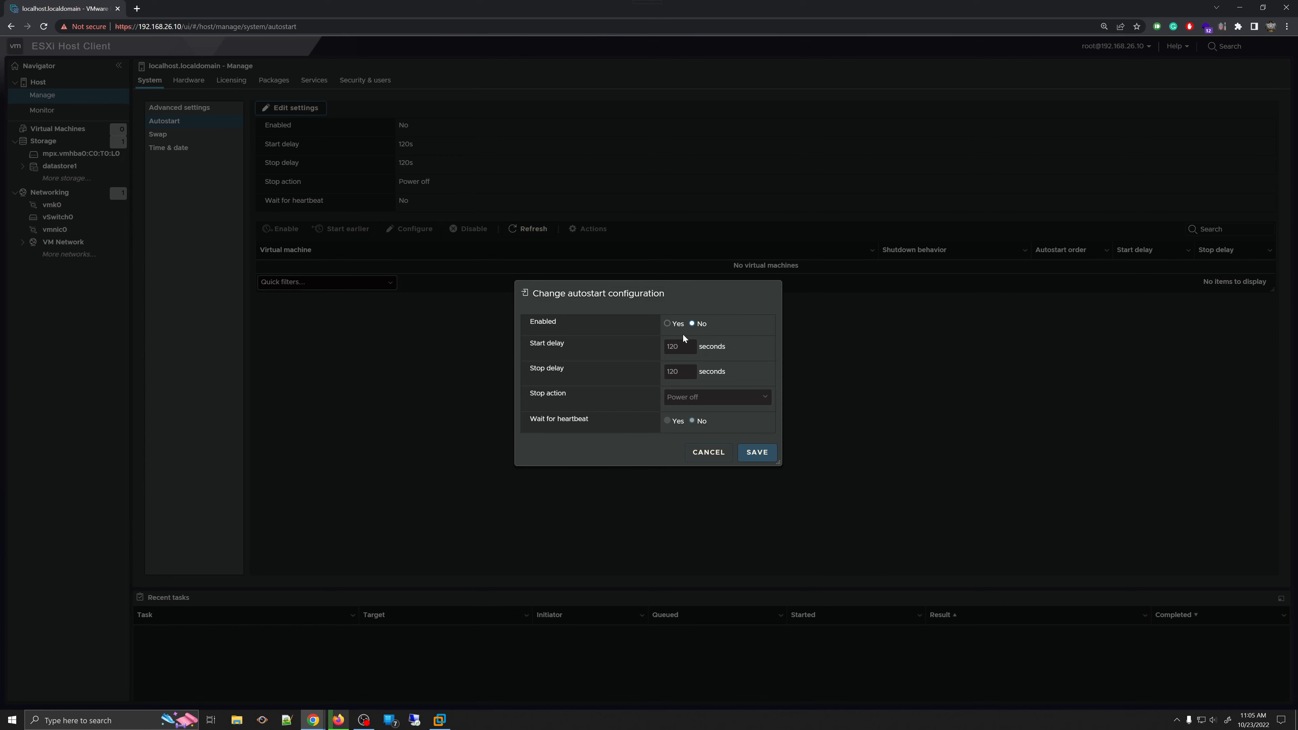
click(668, 323)
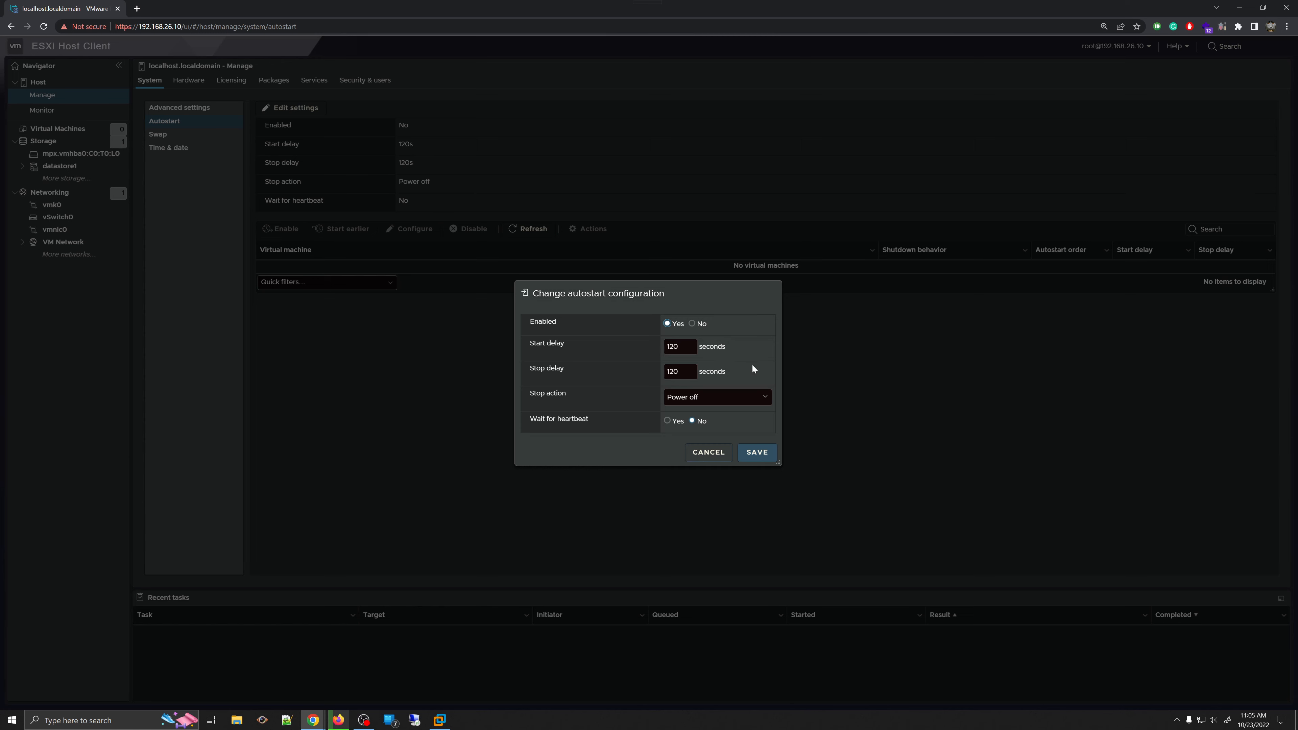
click(739, 399)
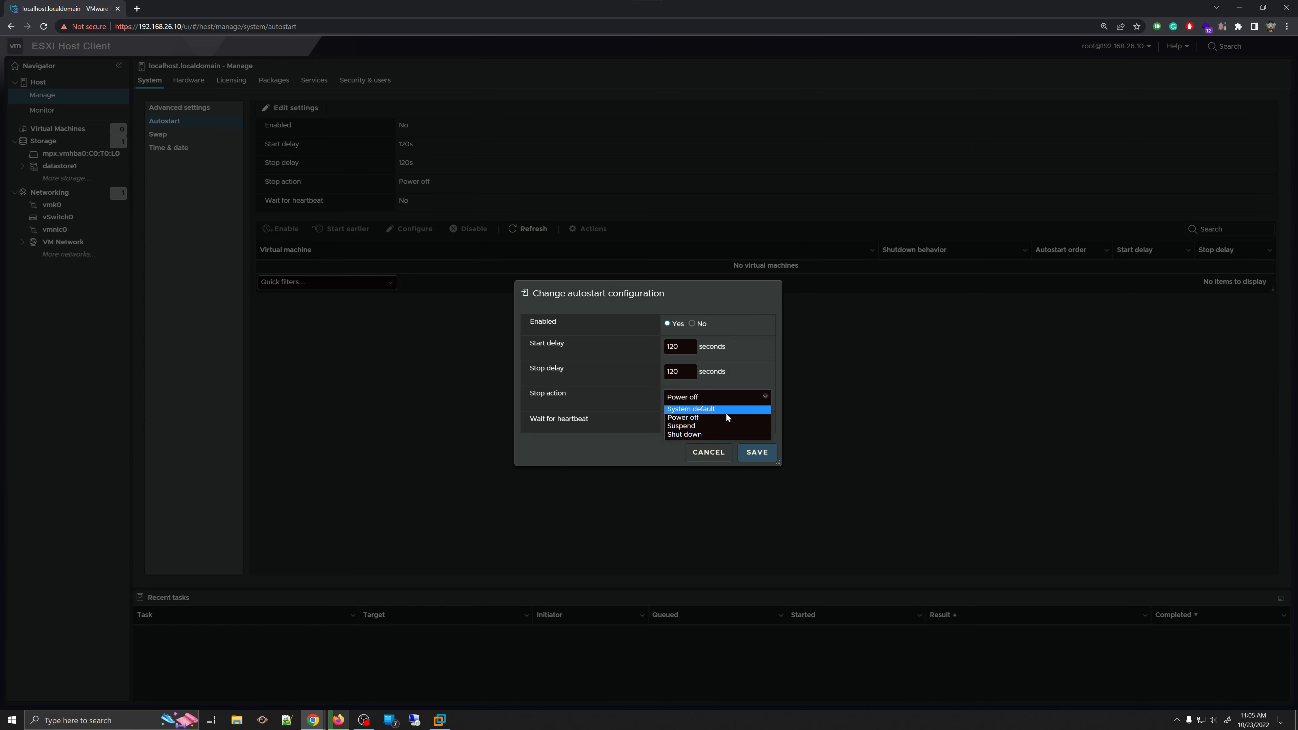
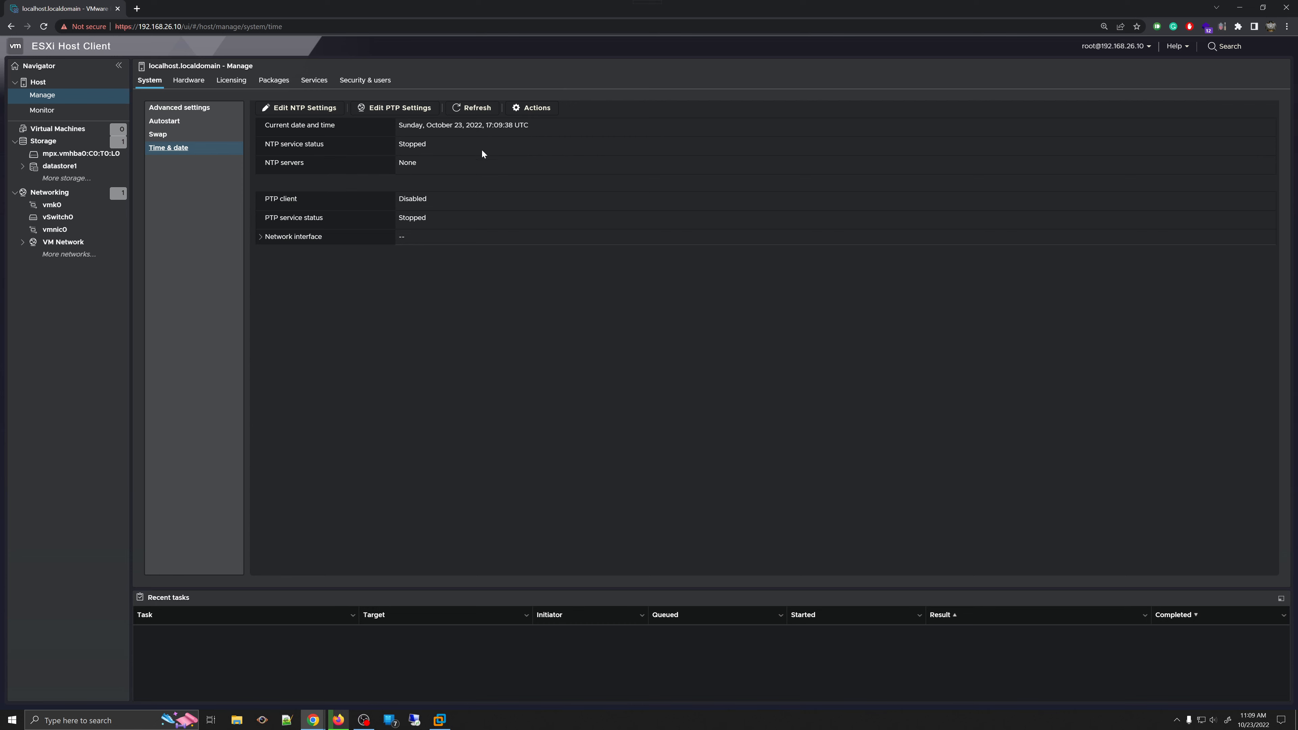
- Show the network interface's IPv4 details, try NTP with a manual startup policy, then return to Manually configure
click(263, 239)
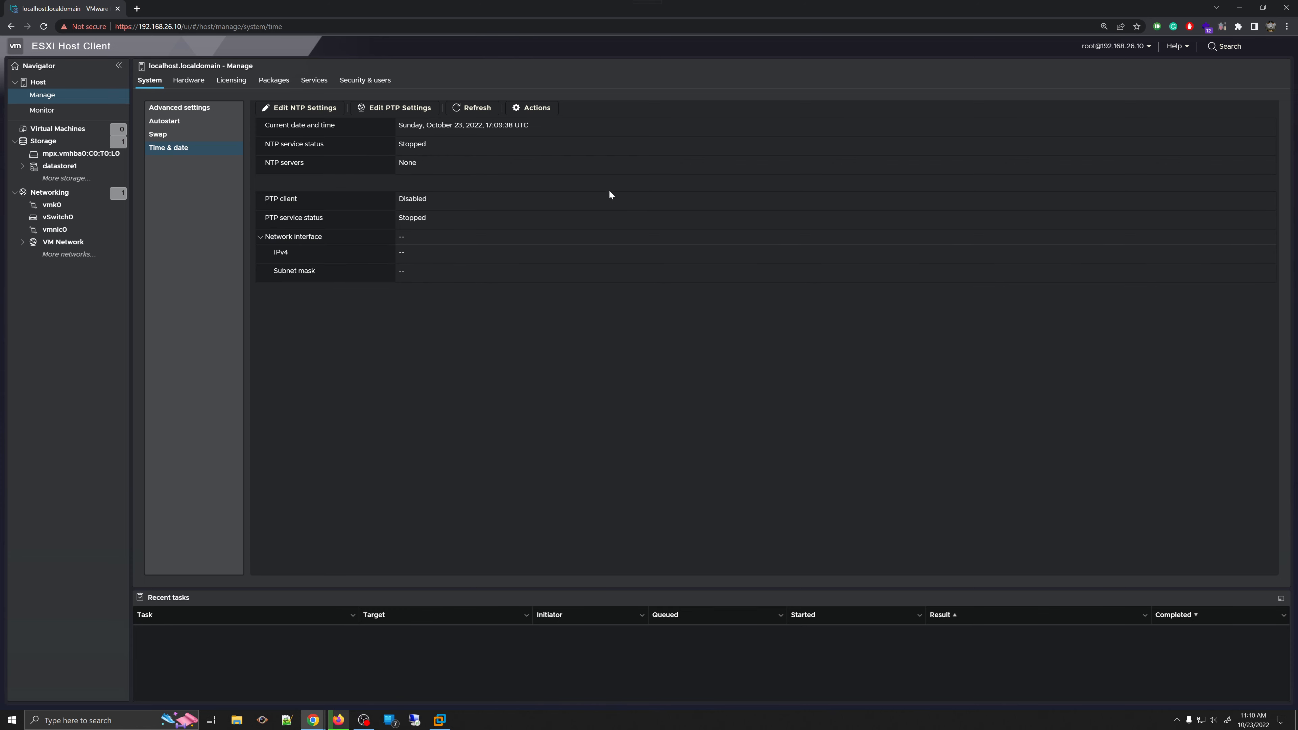
click(291, 113)
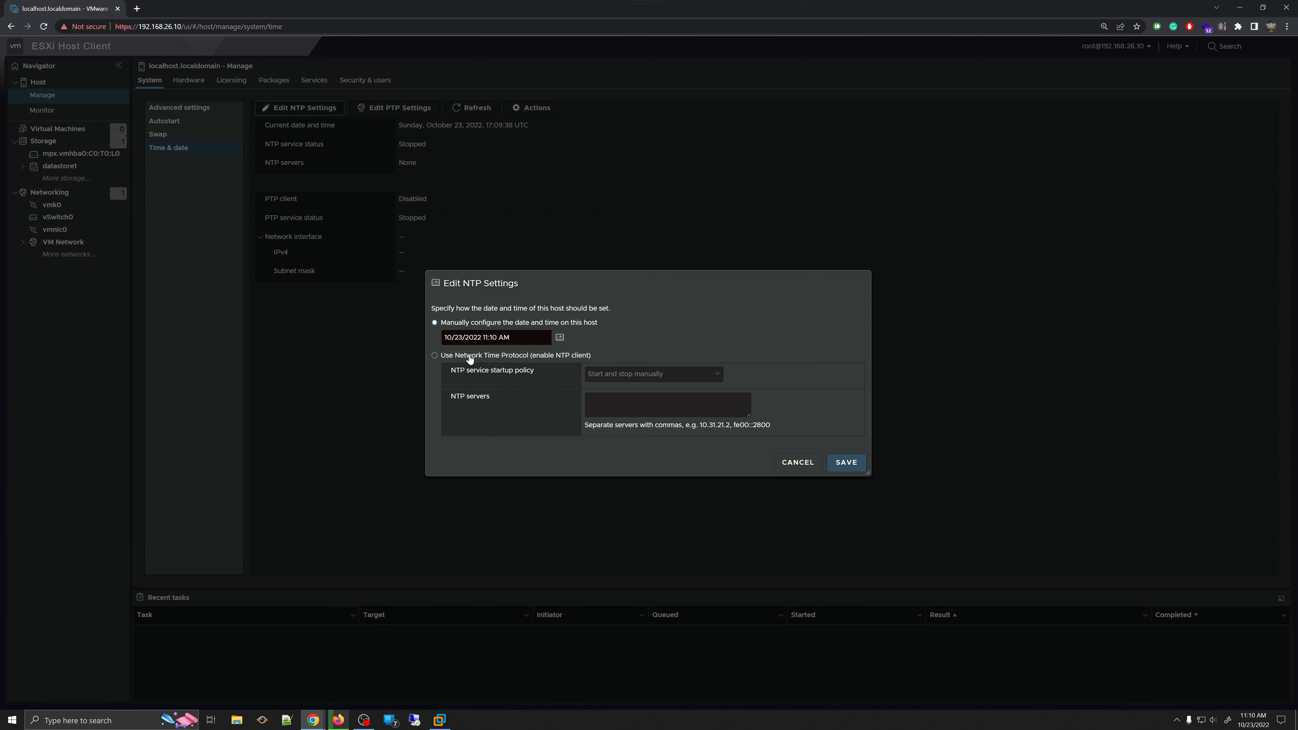
click(457, 358)
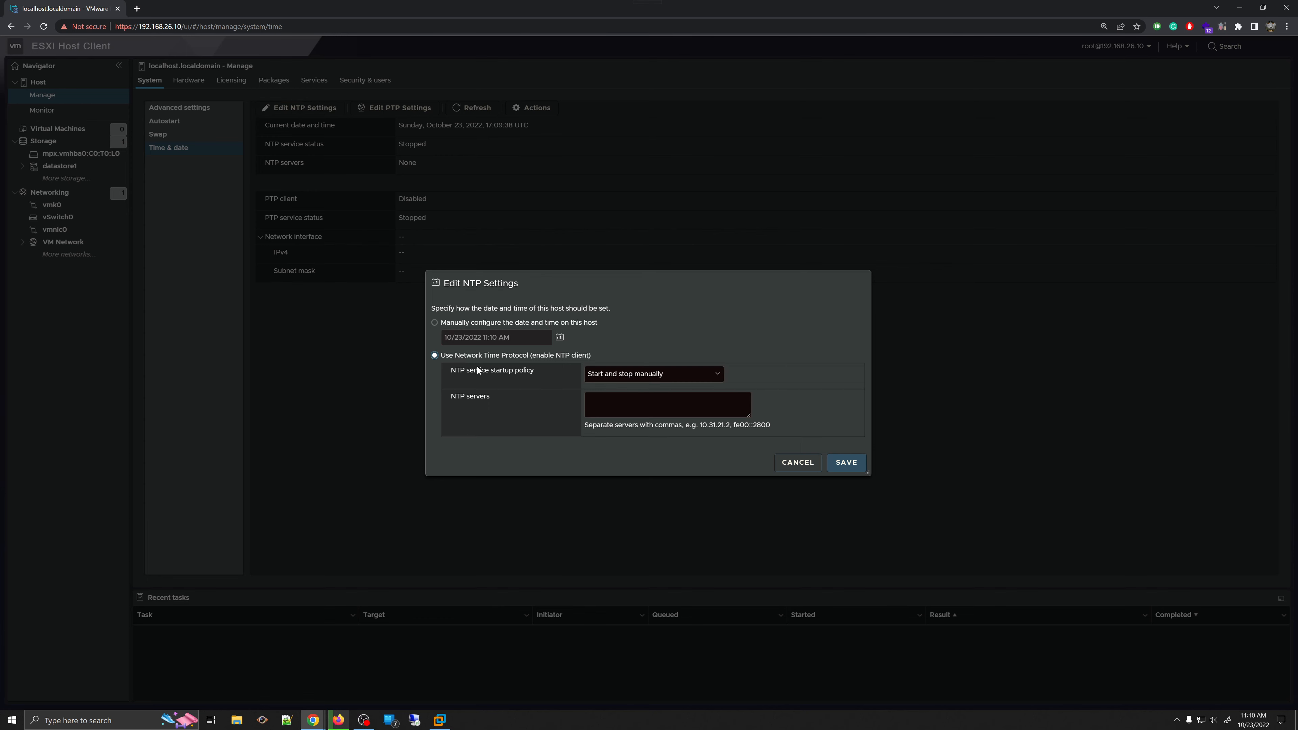
click(654, 377)
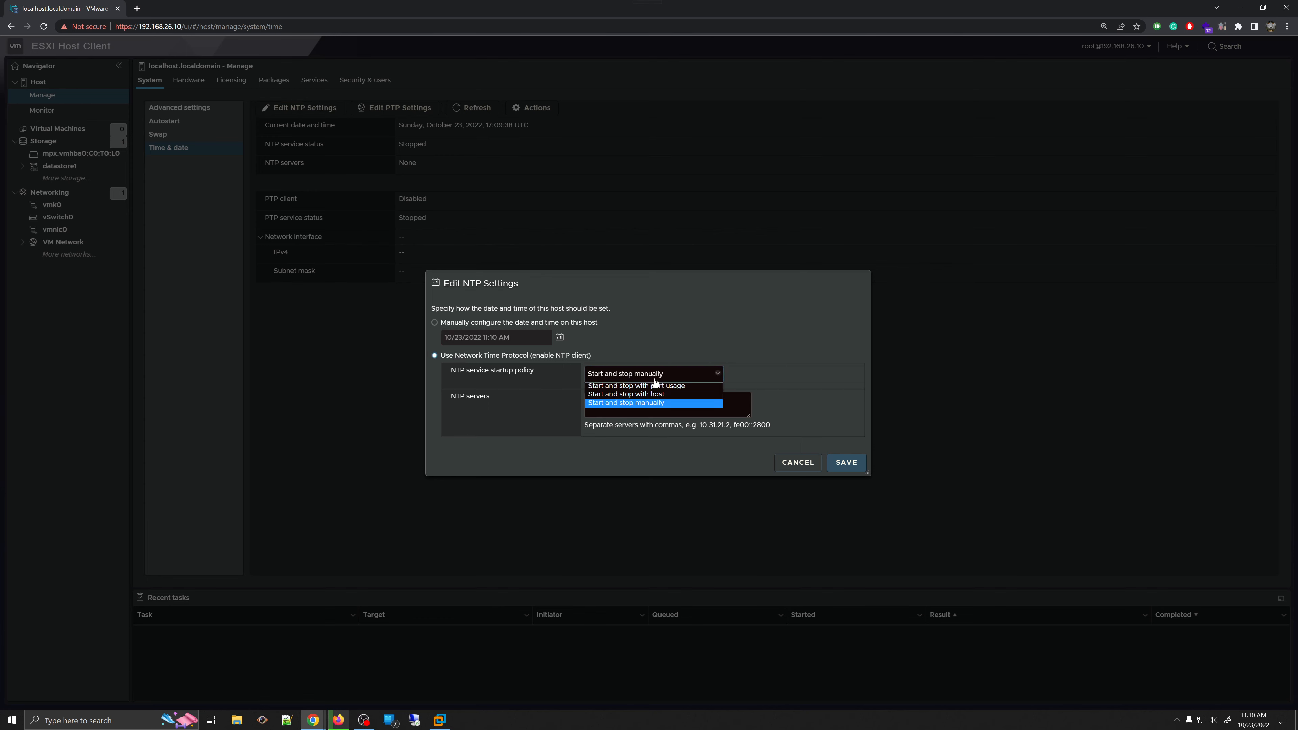
click(700, 375)
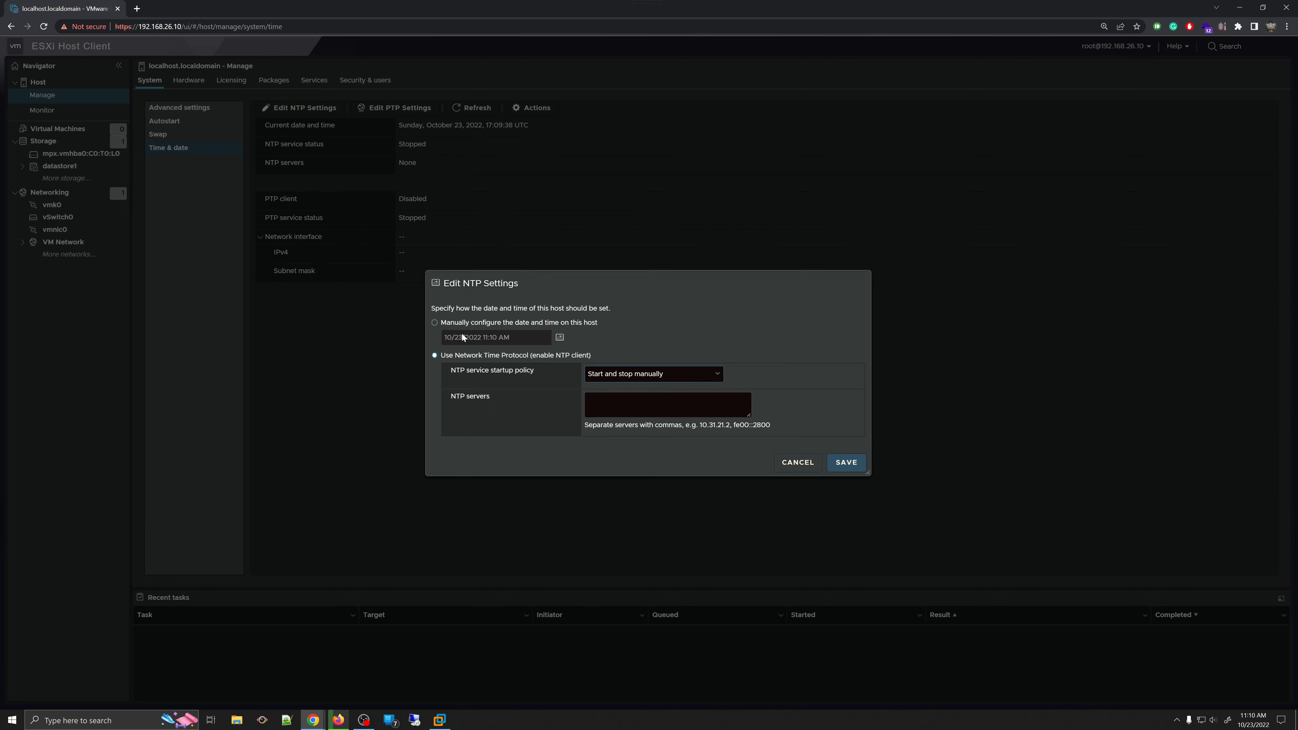
click(435, 323)
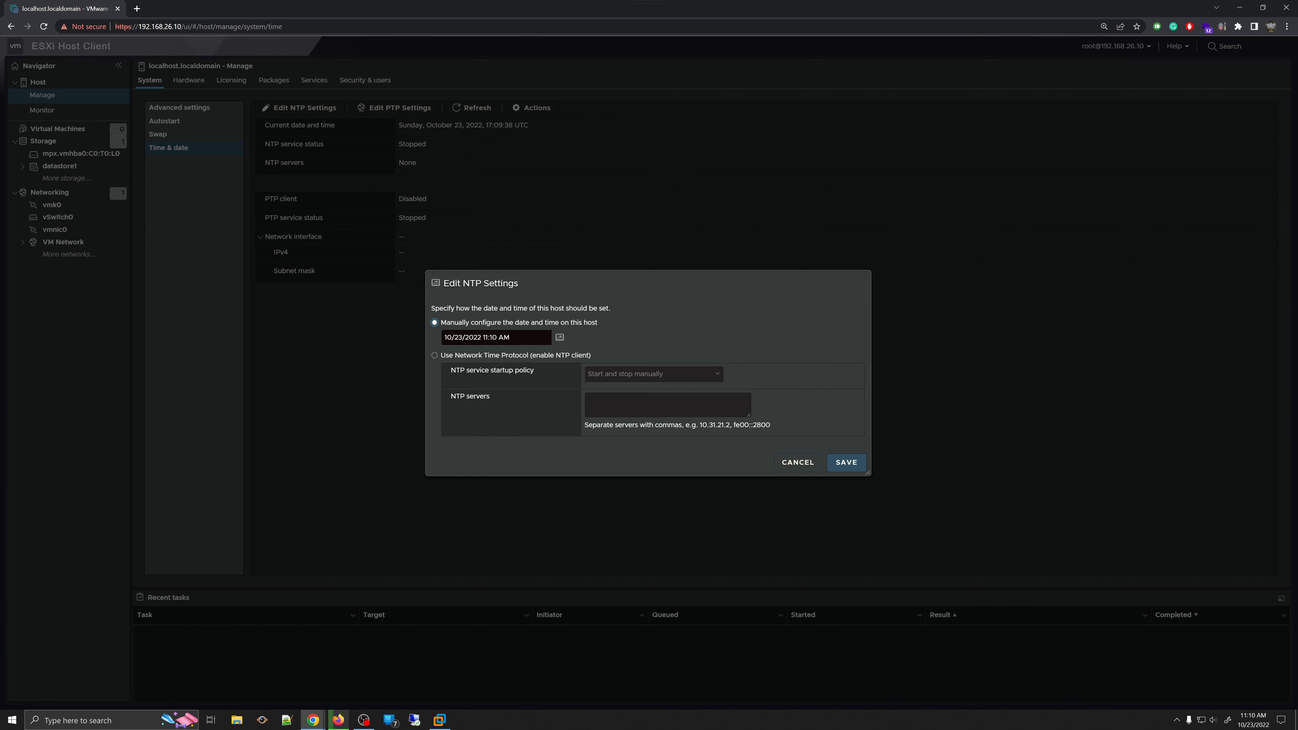
- Check the date and time picker, then save the manually configured host date and time
click(559, 338)
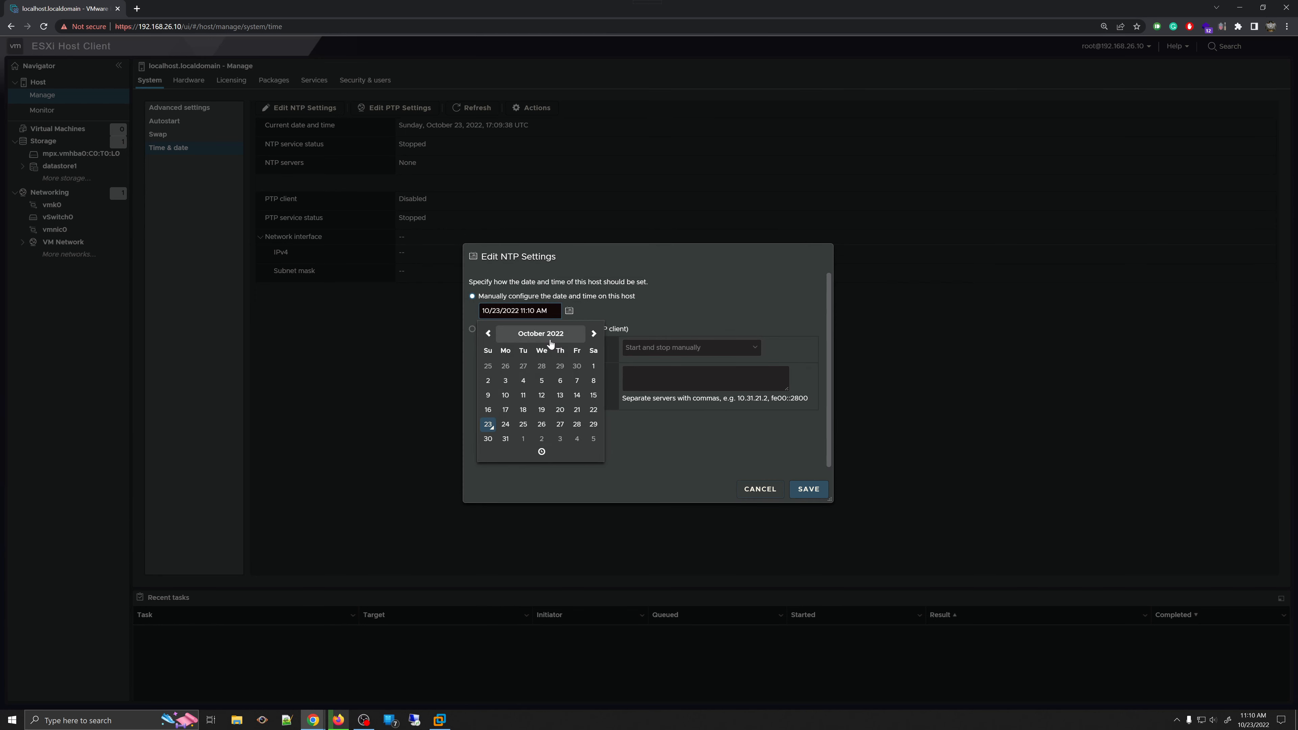
click(703, 302)
click(570, 312)
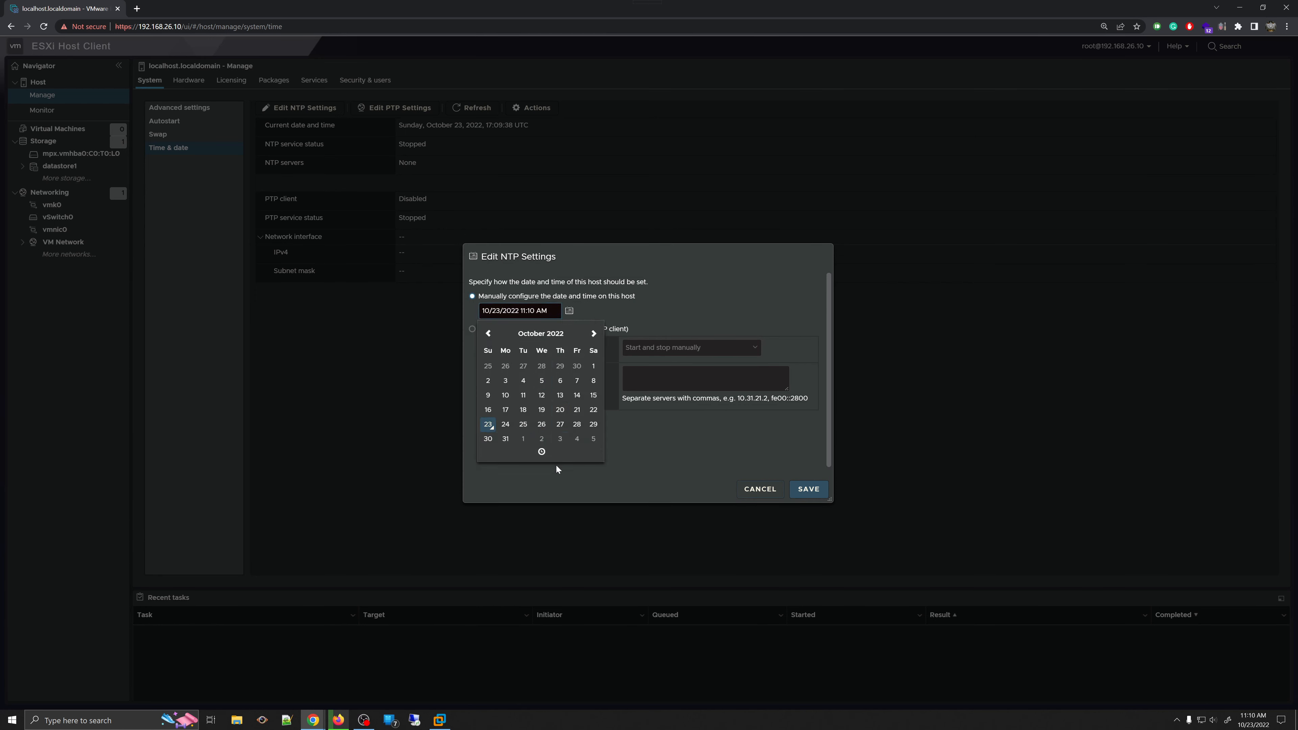
click(543, 454)
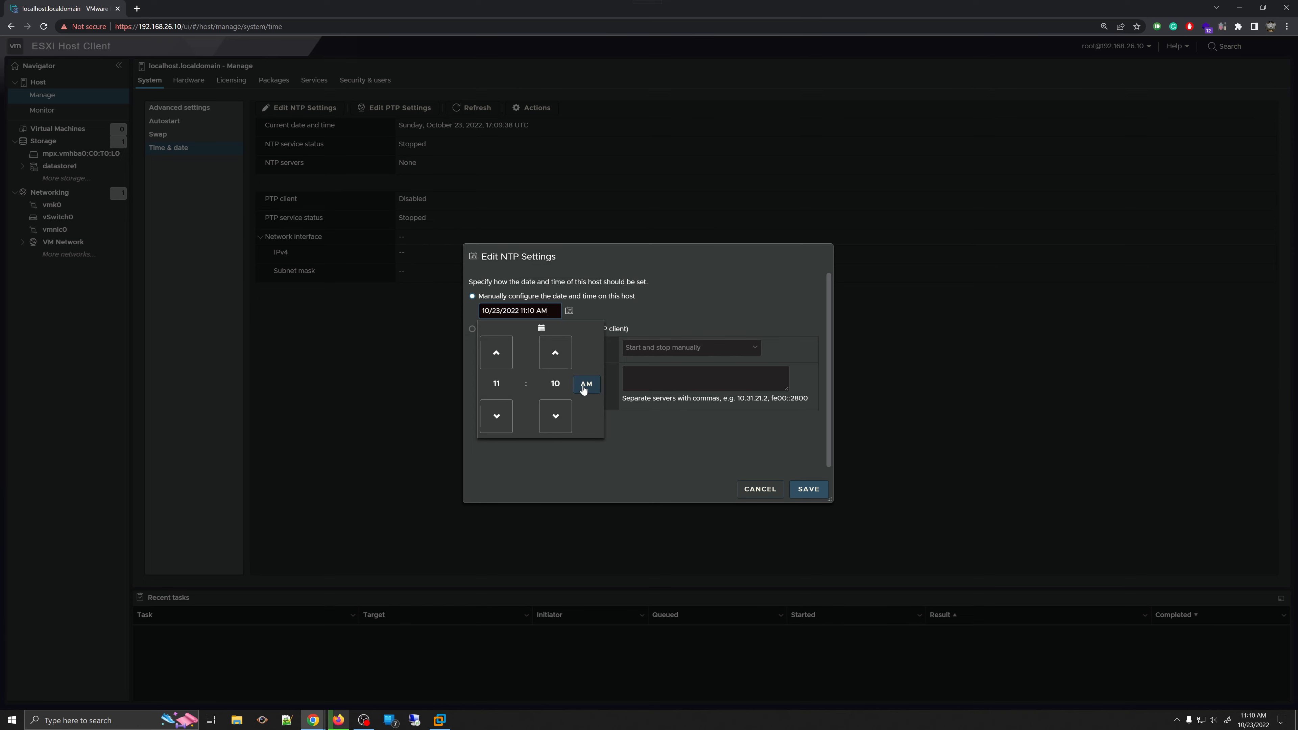
click(810, 489)
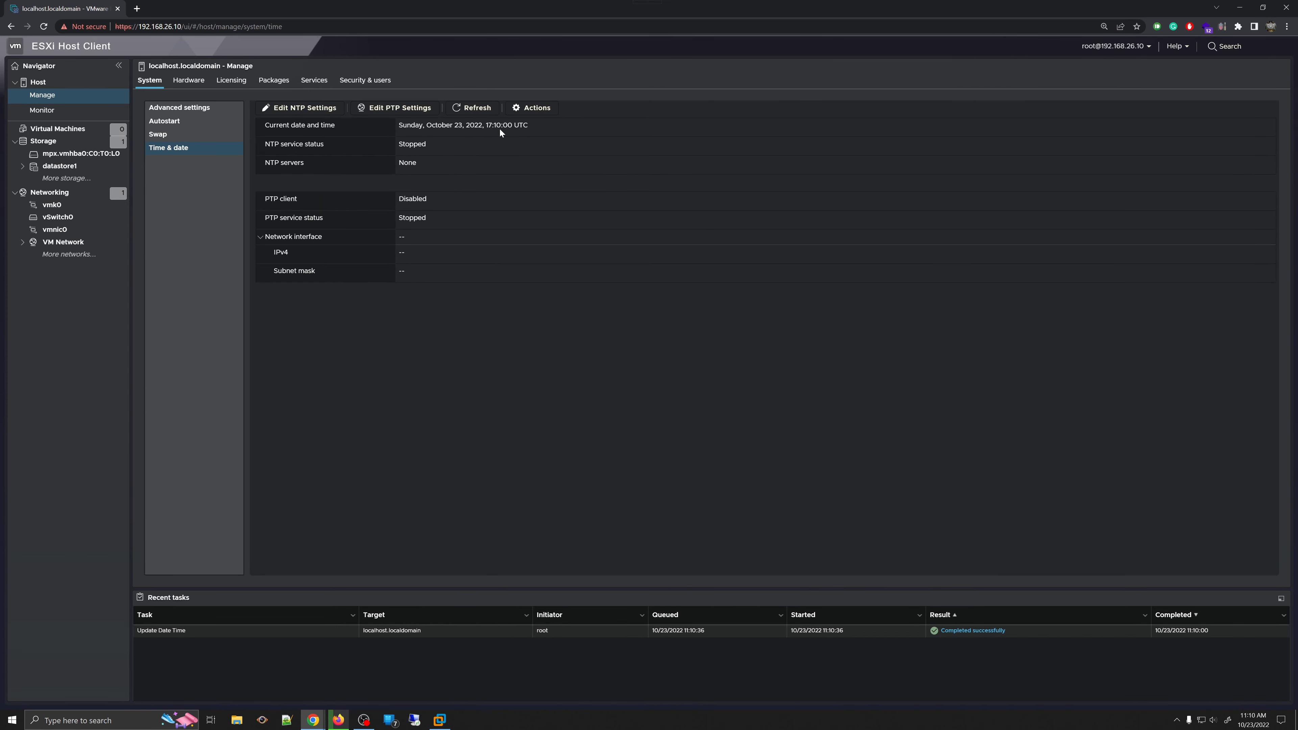
- Save the manual date and time a second time and check the latest Update Date Time task
drag(492, 126, 496, 126)
click(295, 109)
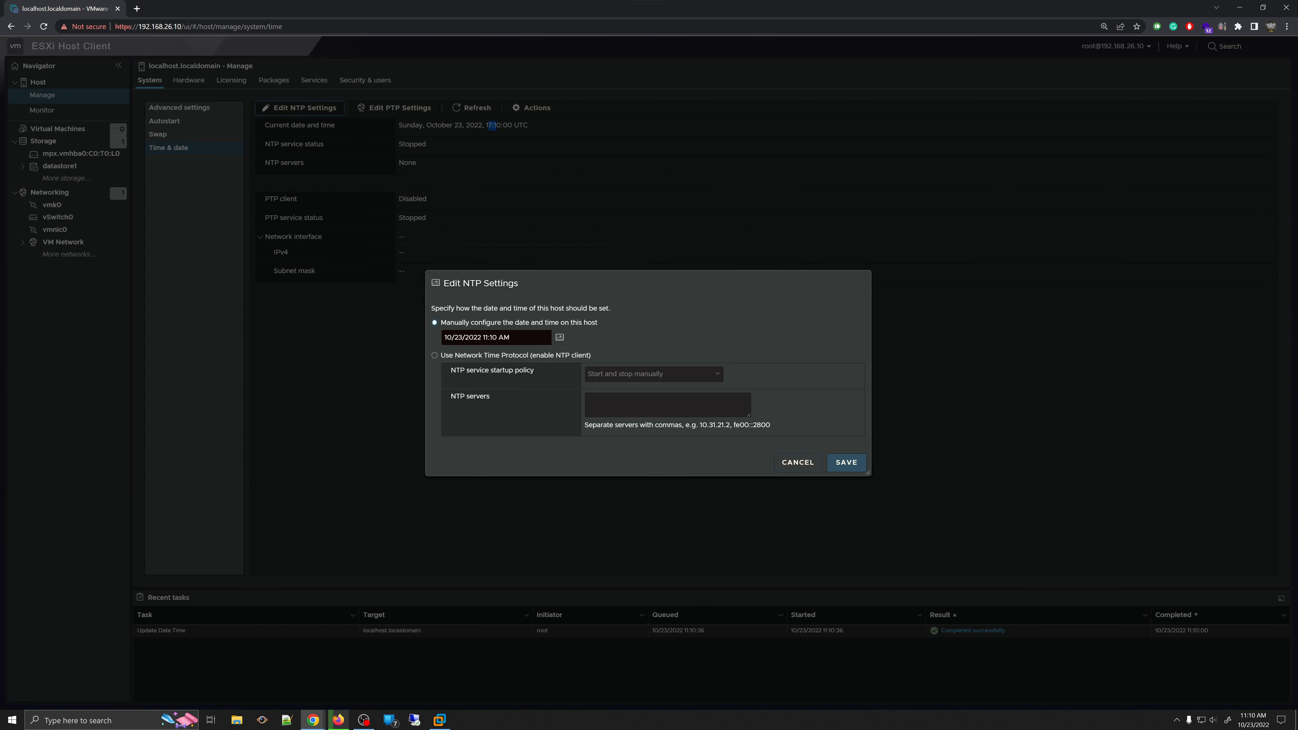
click(845, 461)
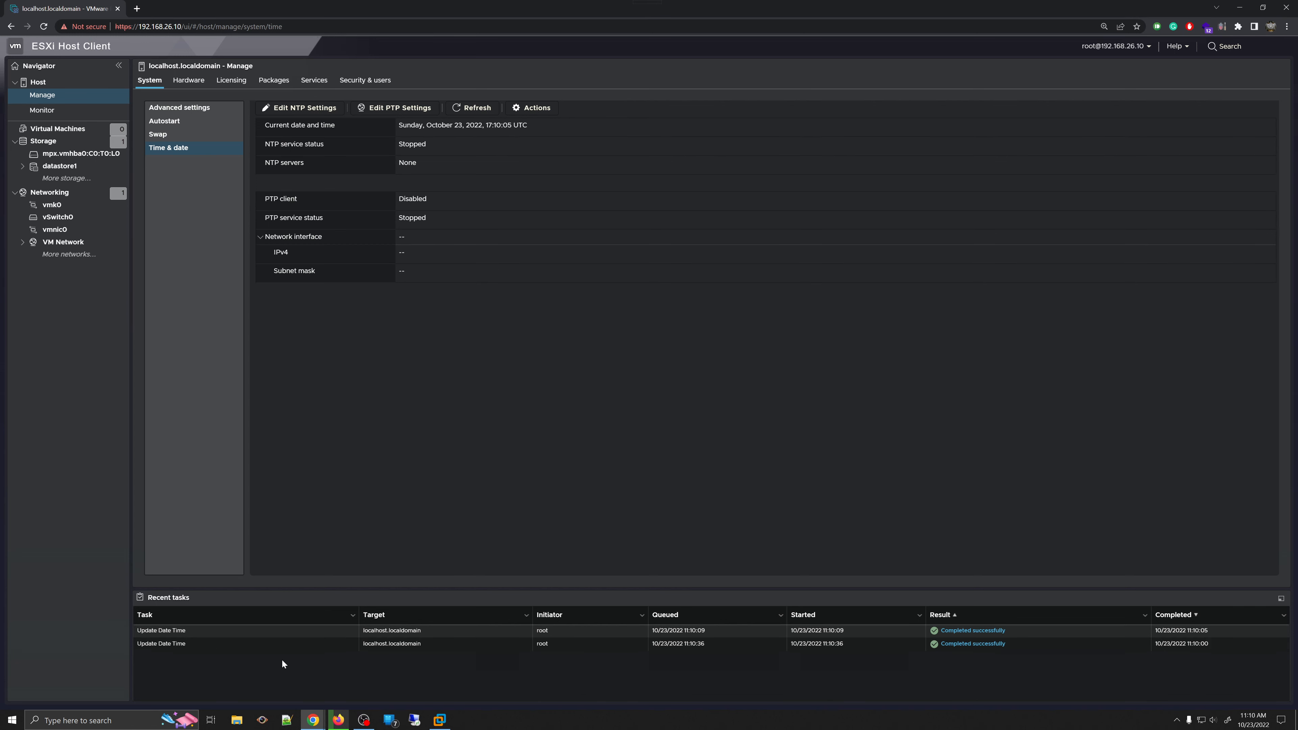
click(188, 634)
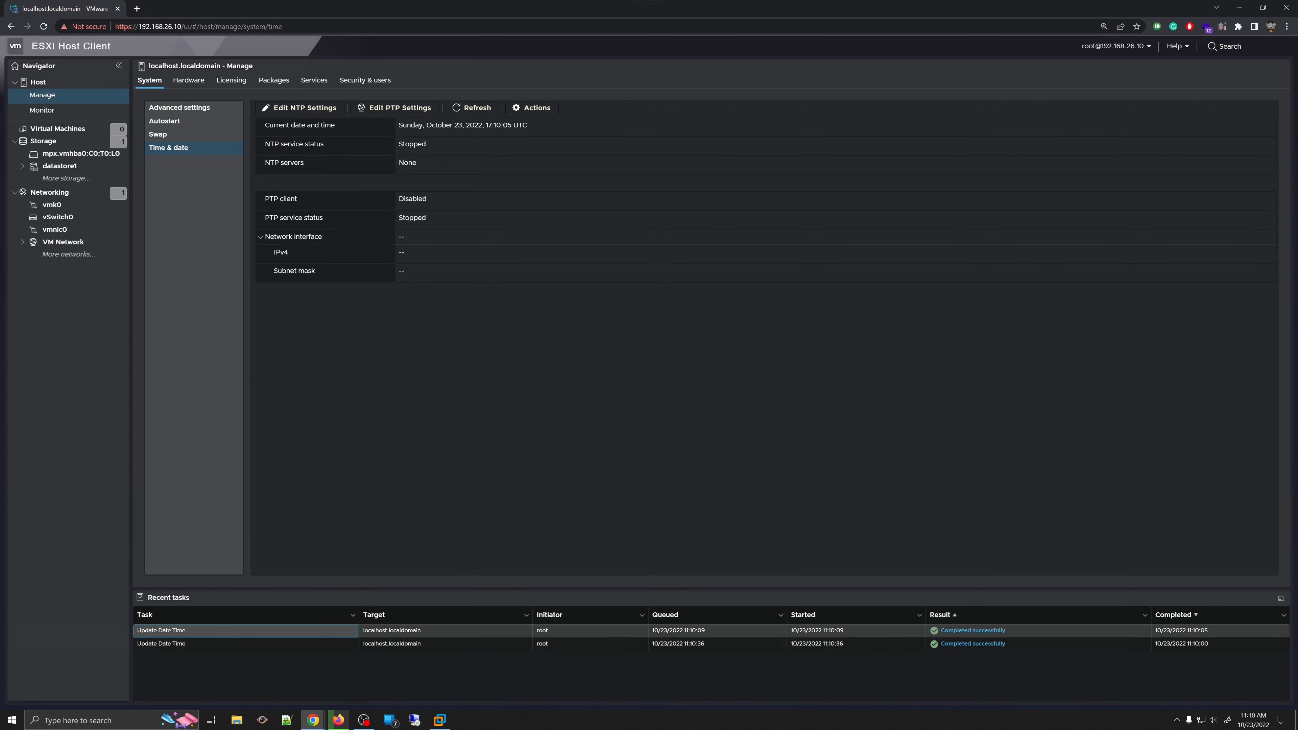
click(405, 108)
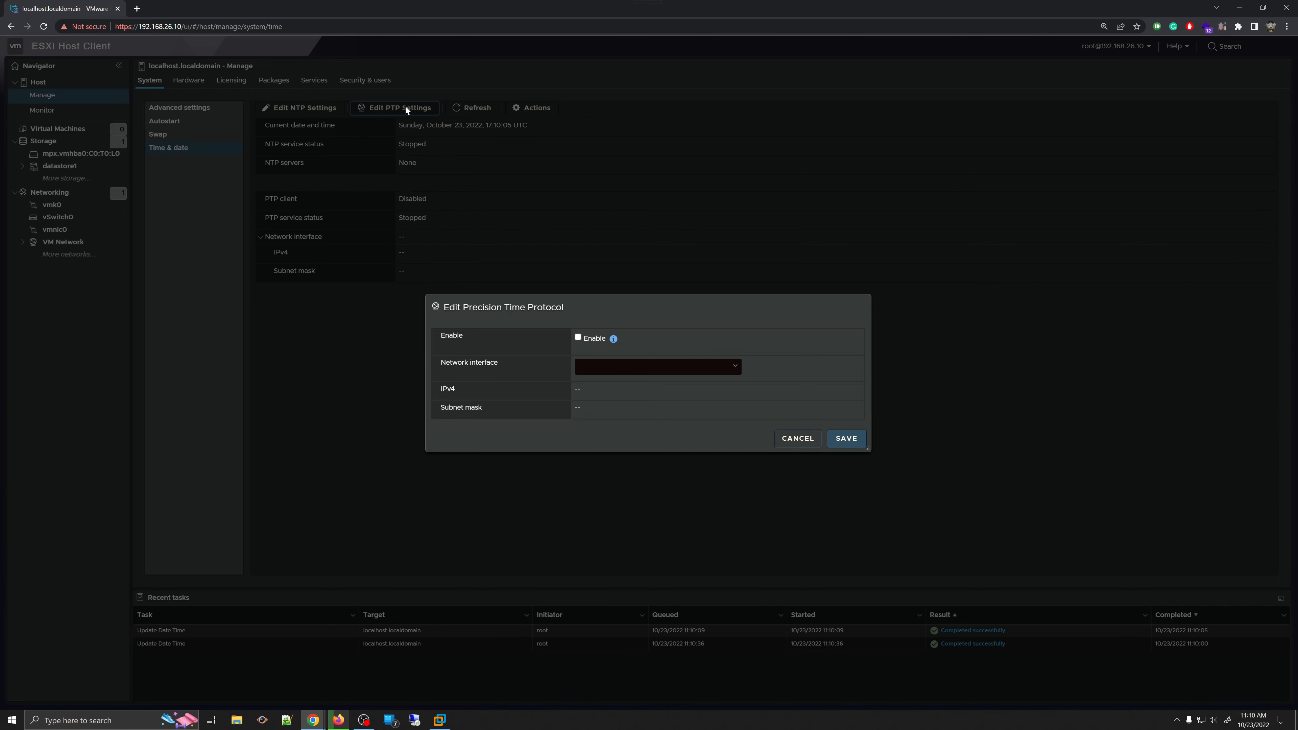
click(730, 368)
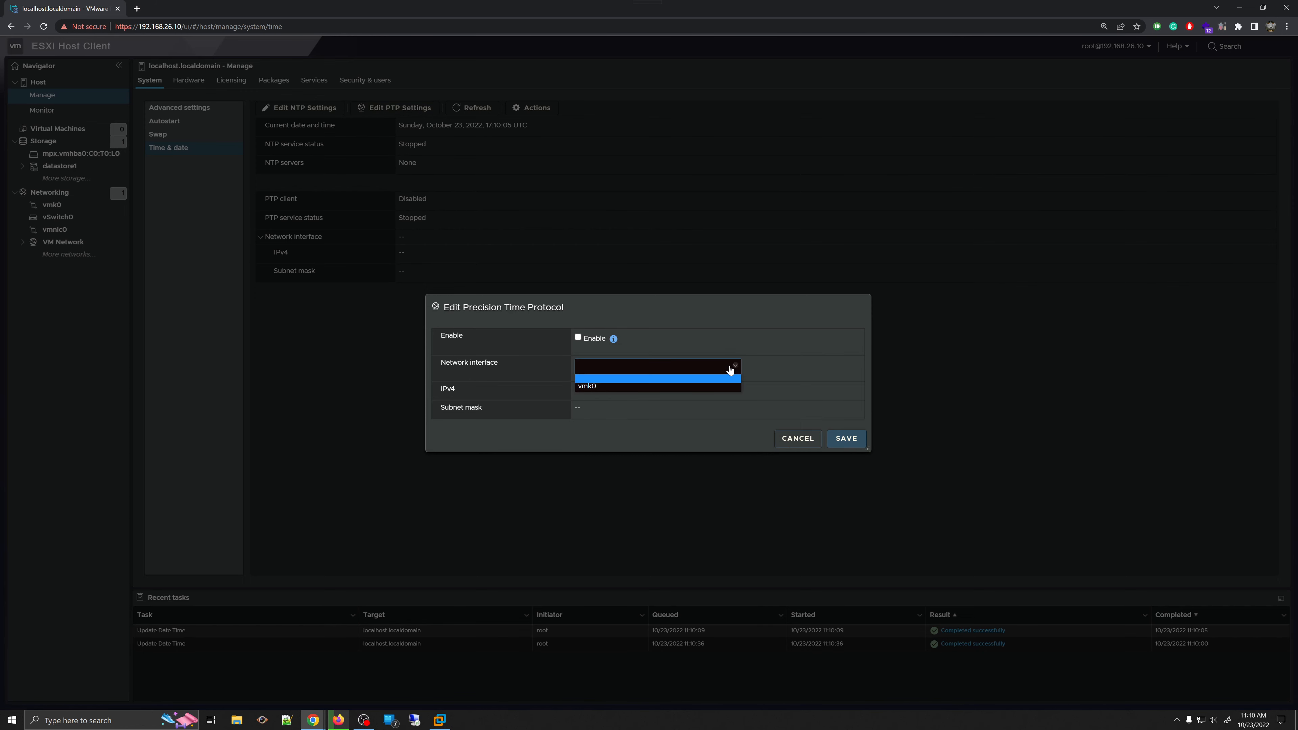
click(719, 331)
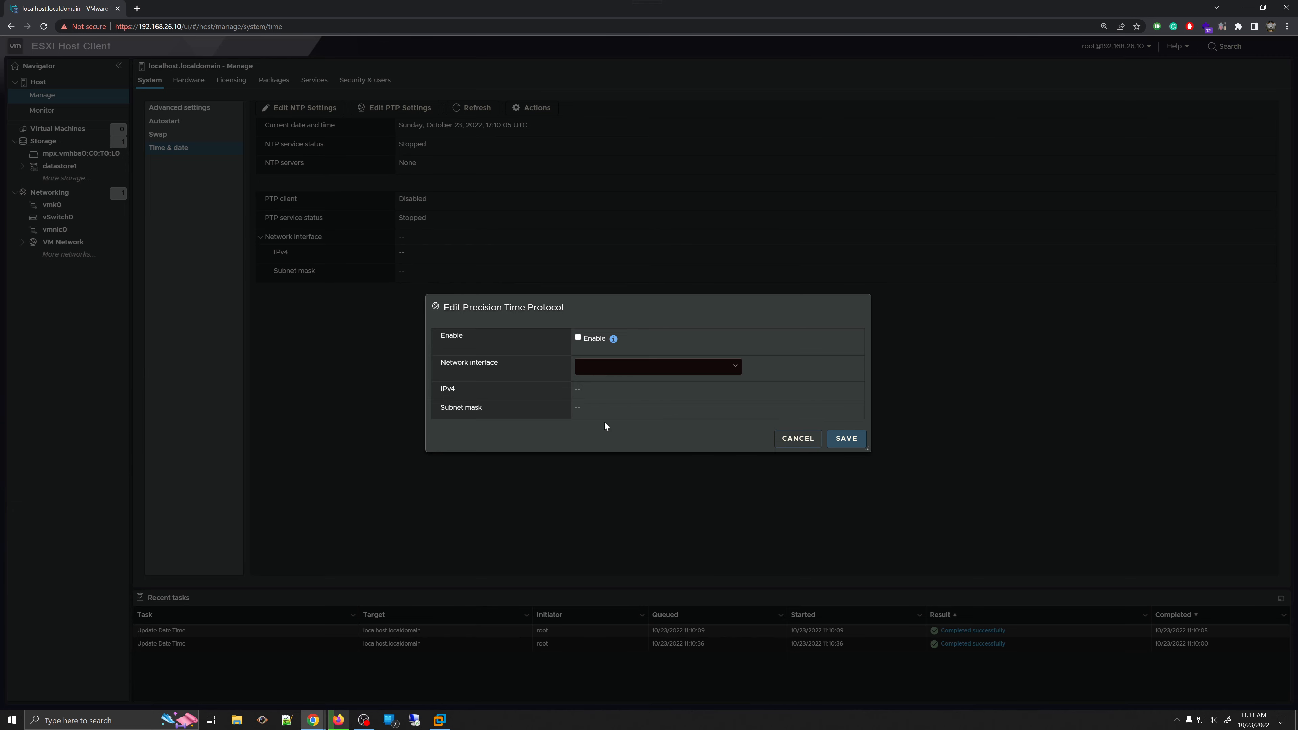
click(777, 438)
click(473, 108)
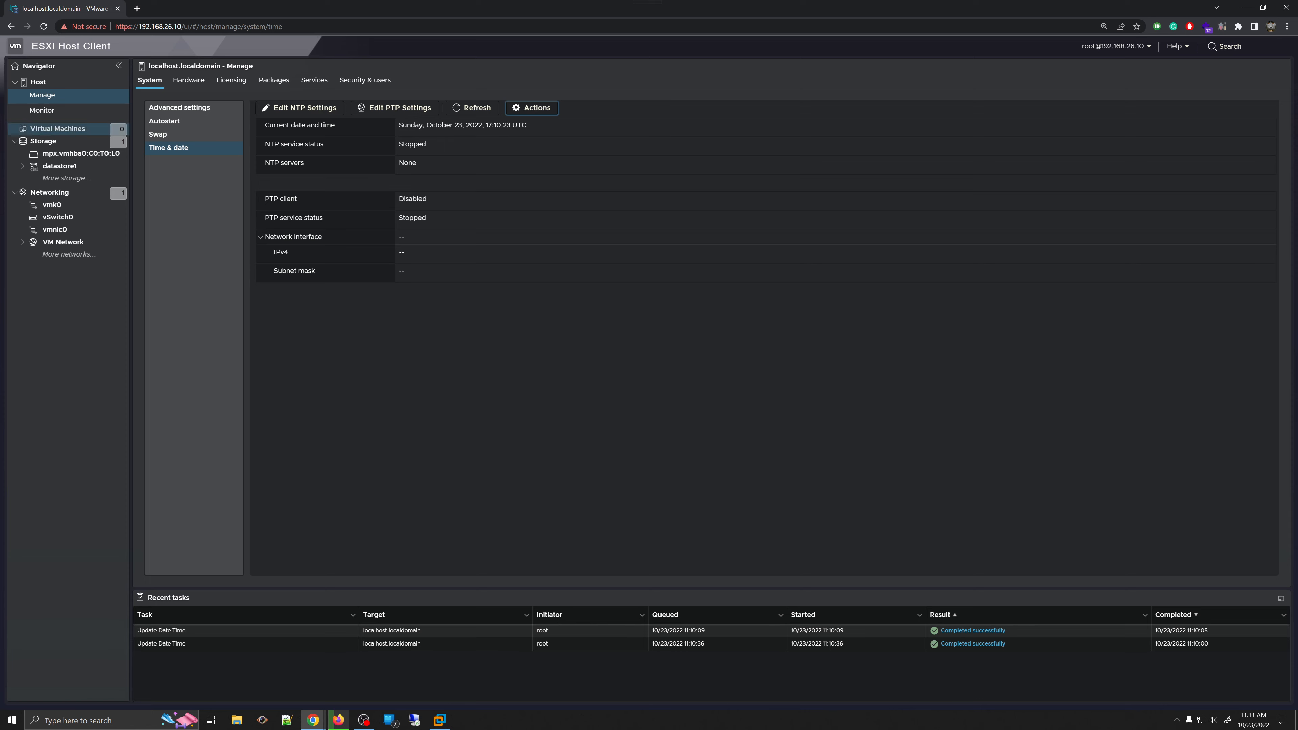
click(38, 82)
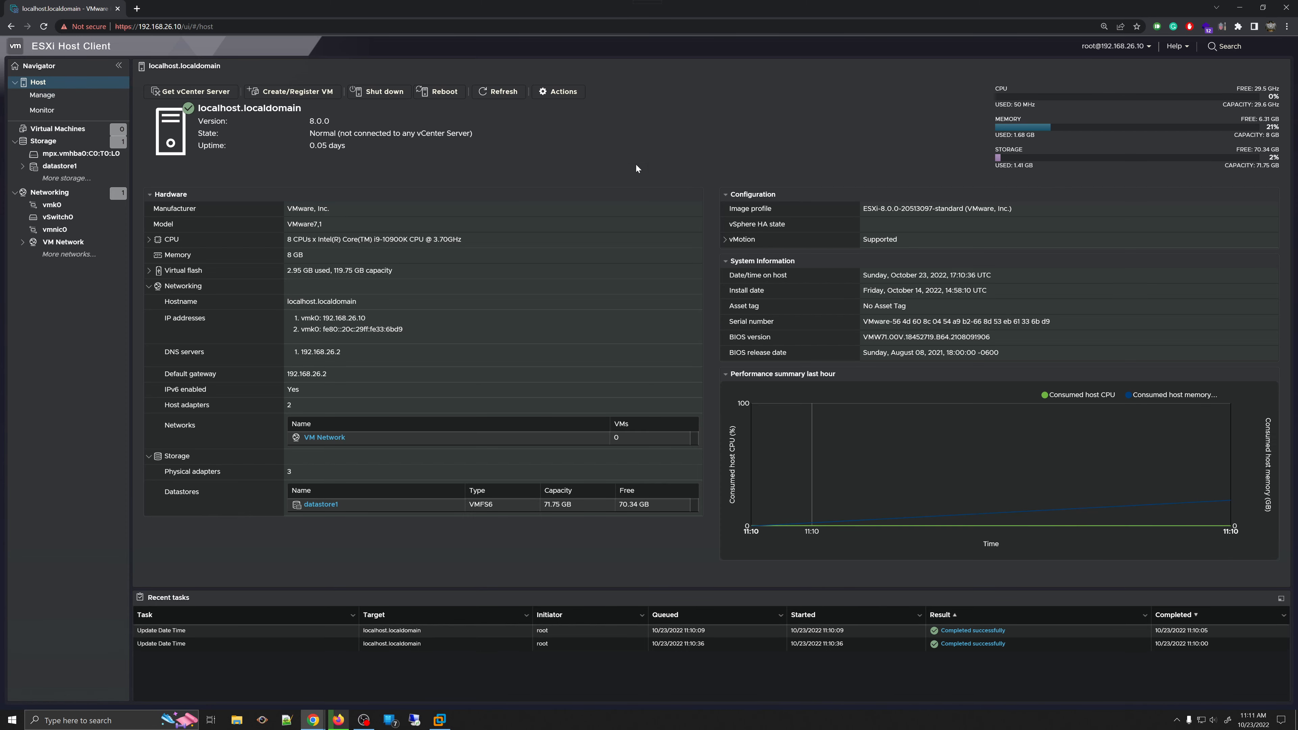
click(75, 100)
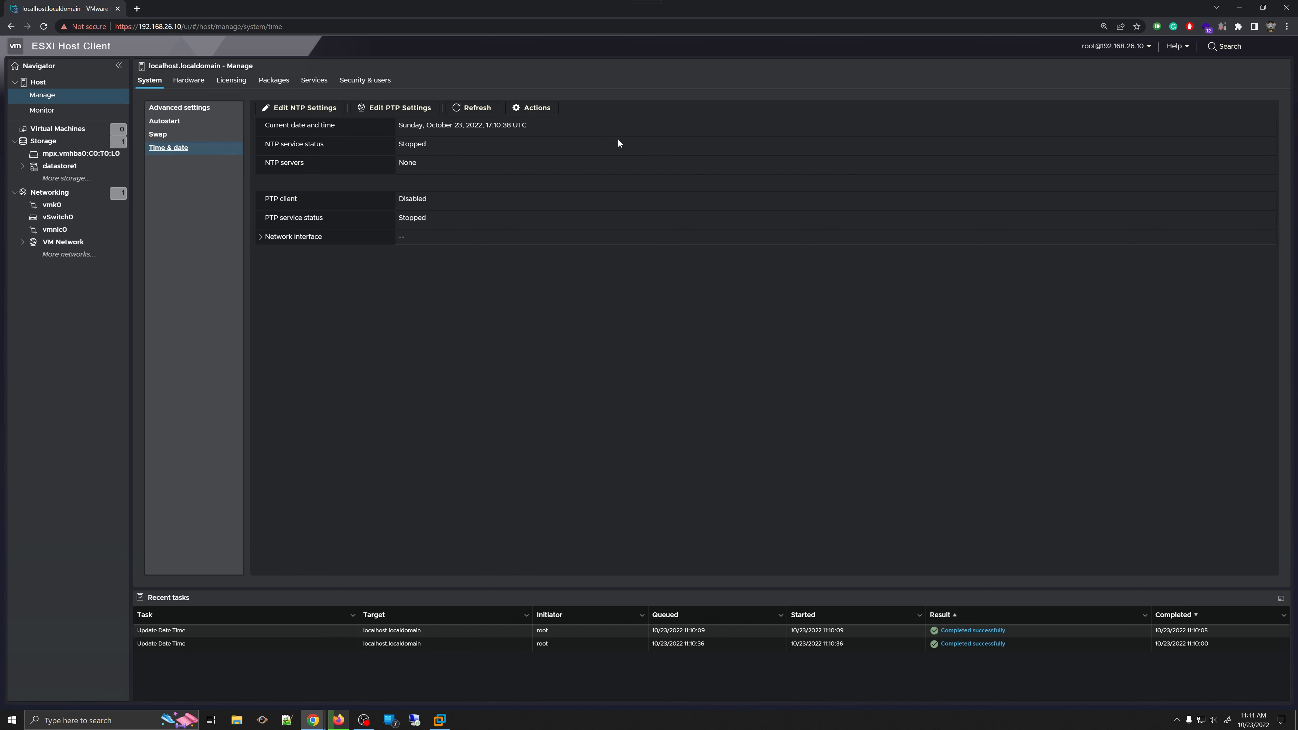
click(185, 81)
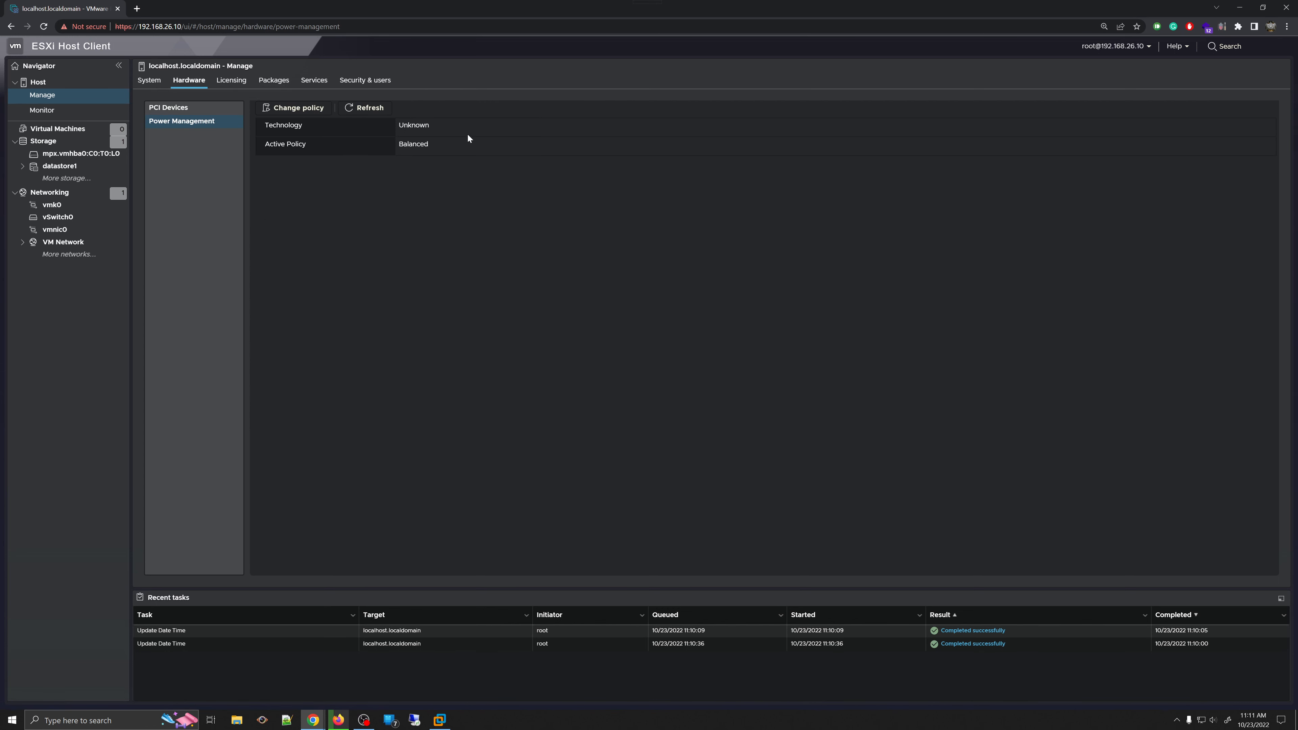
- Change the host power policy from Balanced to Custom and apply it
click(312, 107)
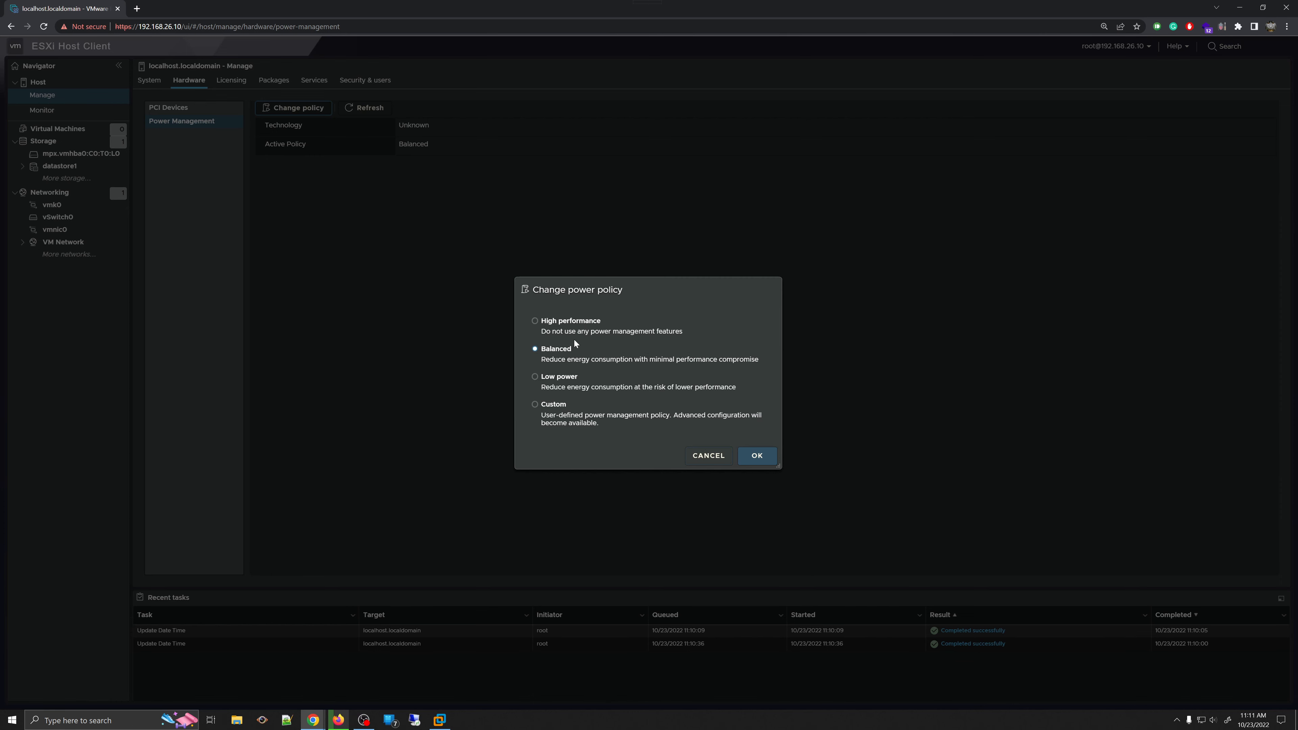
click(557, 331)
click(556, 410)
click(754, 457)
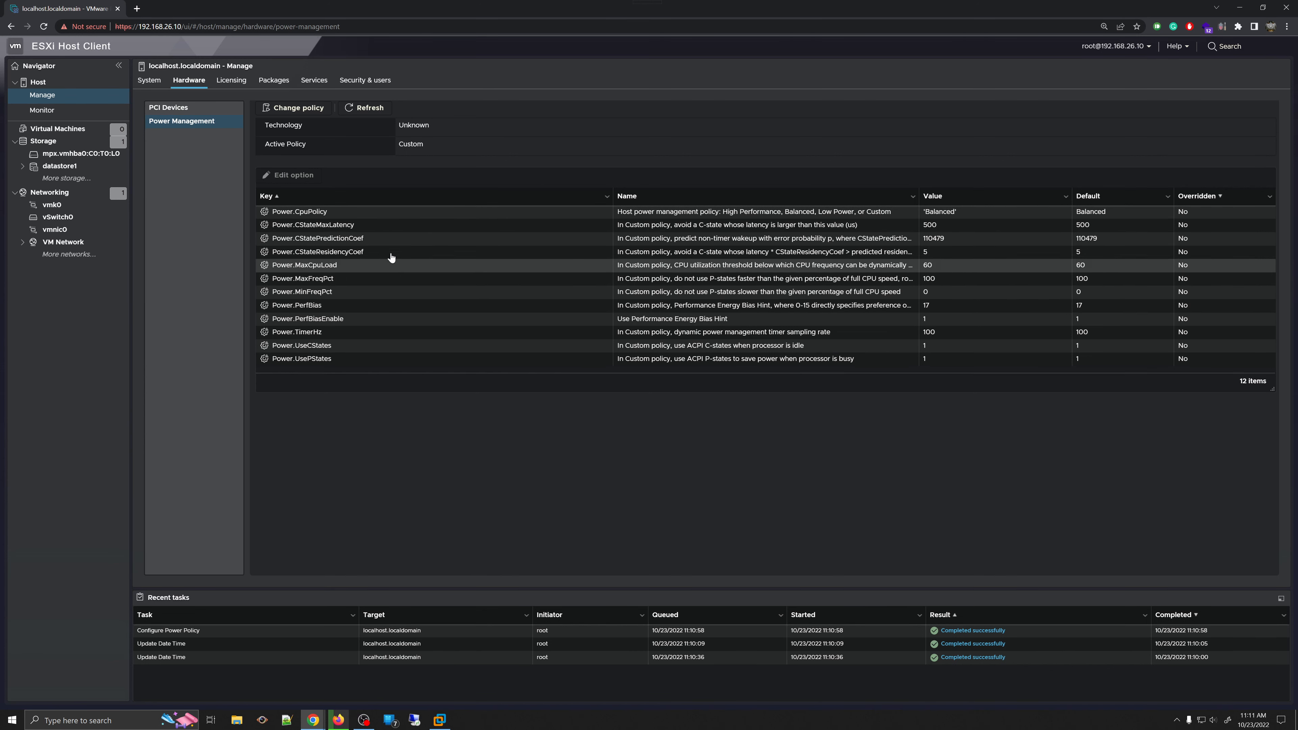
- Open the Power.CpuPolicy and Power.CStatePredictionCoef options for editing, cancelling each without changes
click(366, 212)
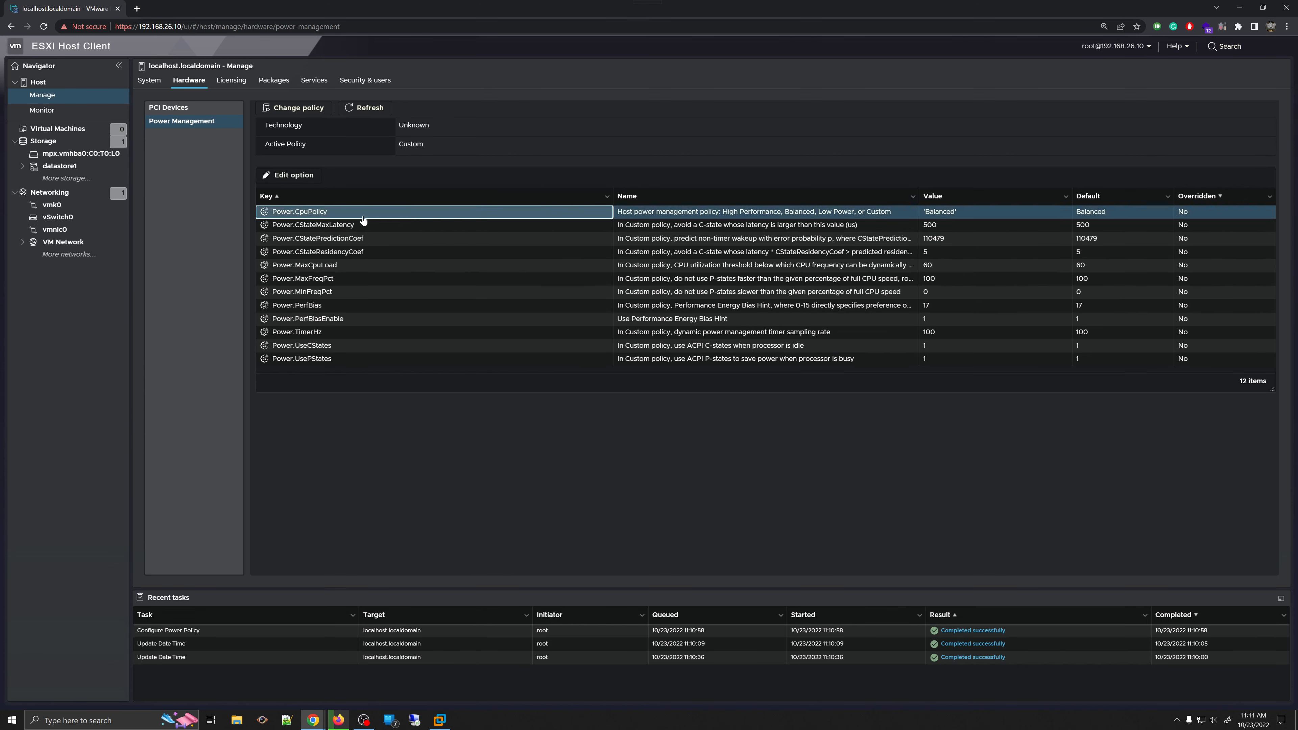
click(306, 176)
click(731, 366)
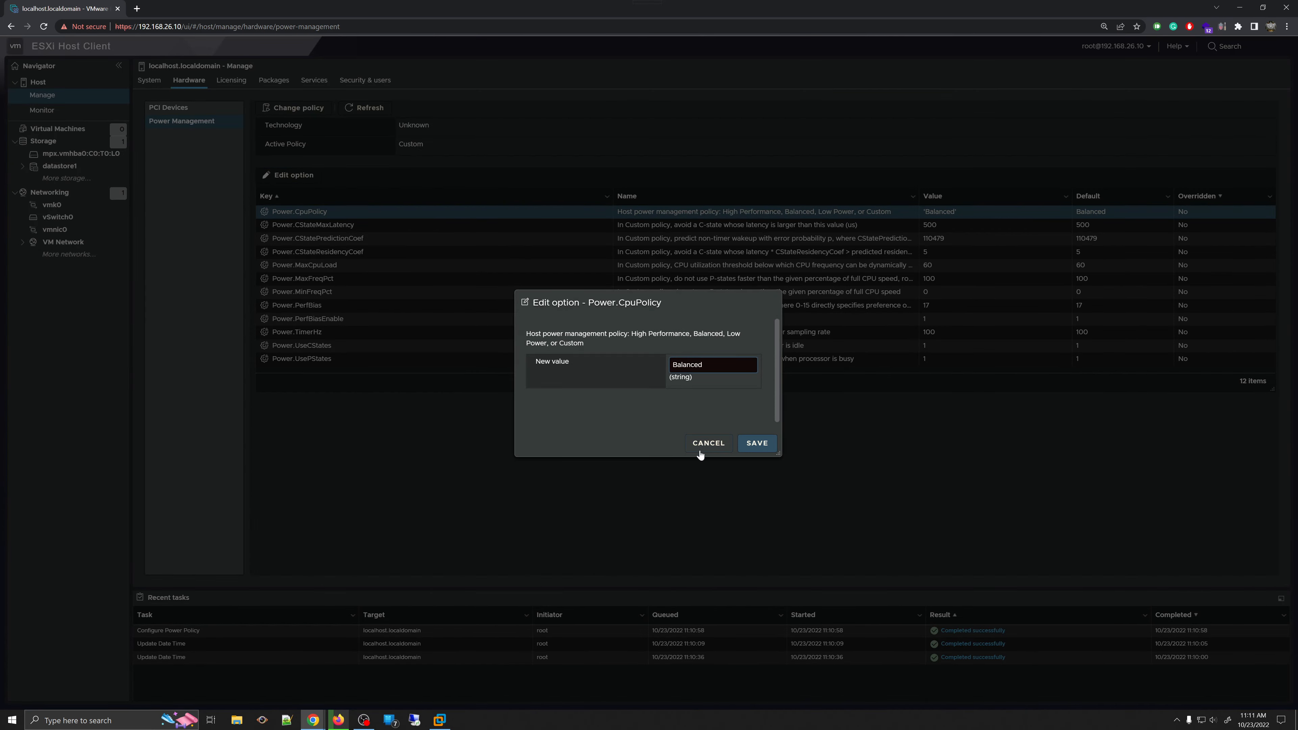
click(701, 445)
click(313, 240)
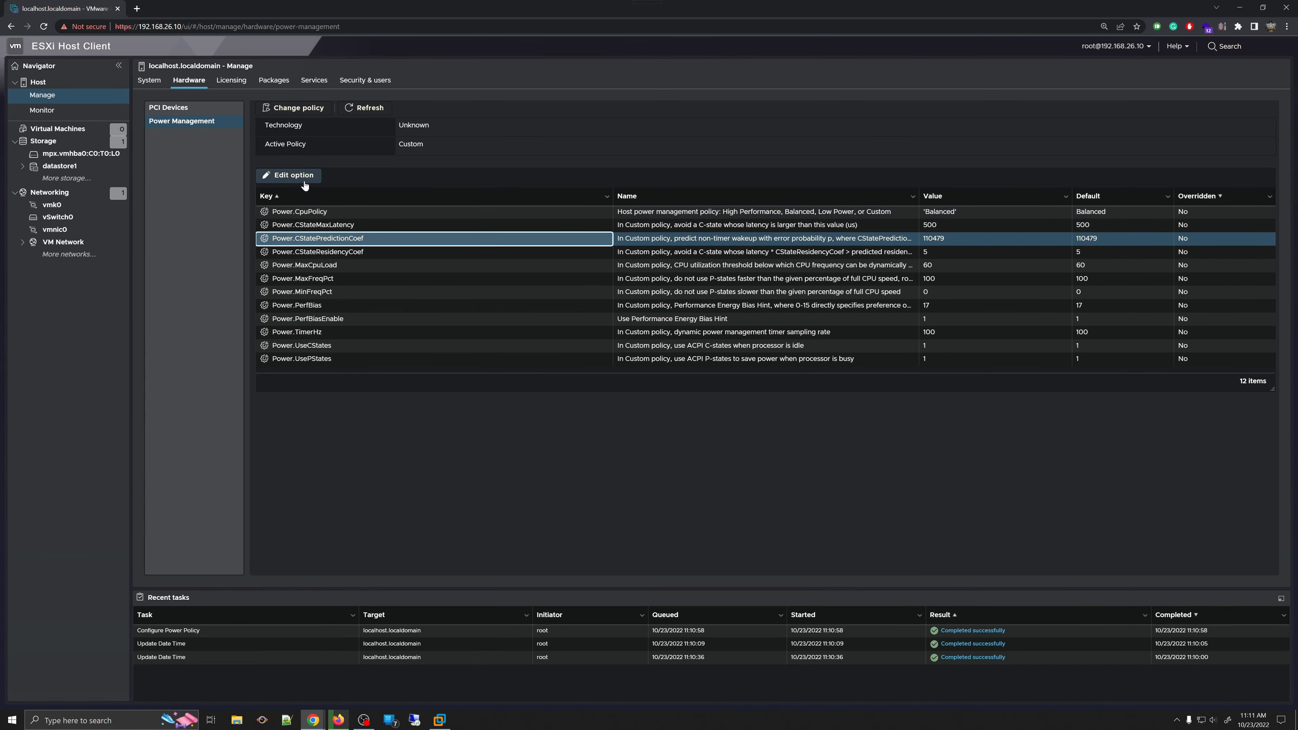
click(305, 180)
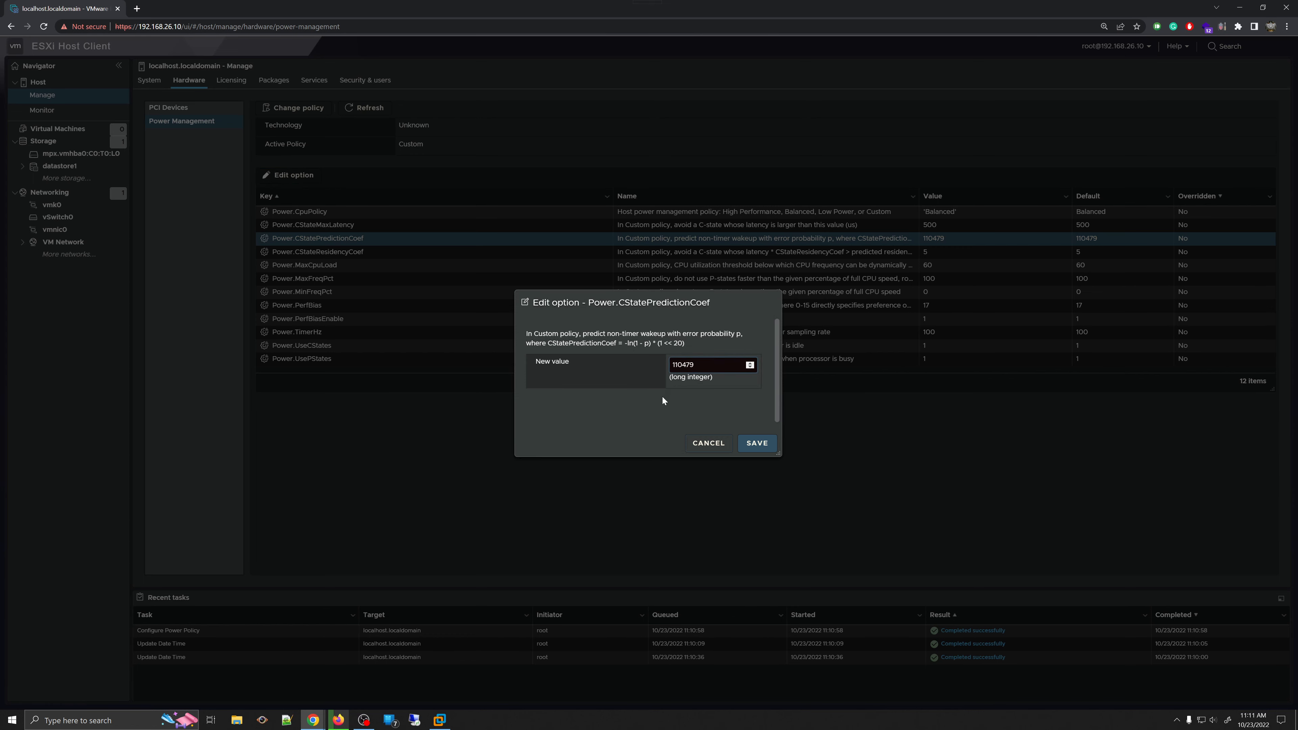
click(701, 446)
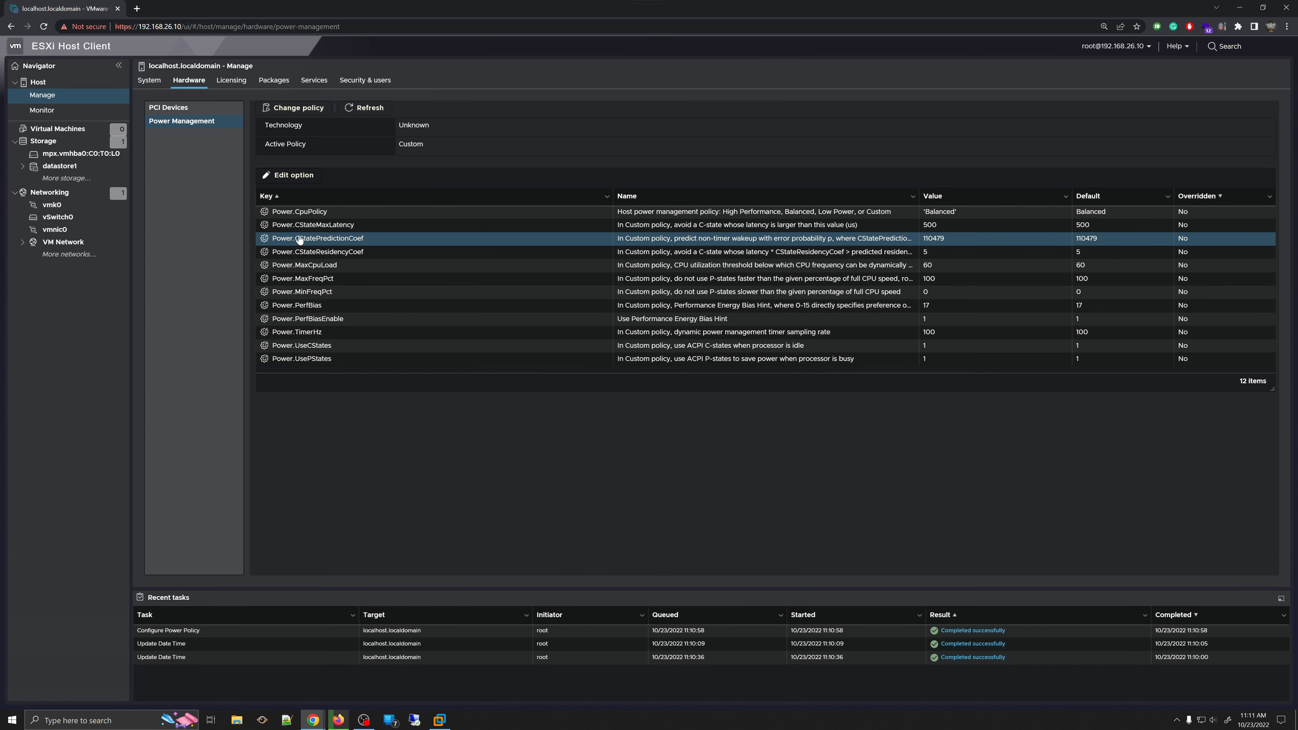
click(301, 212)
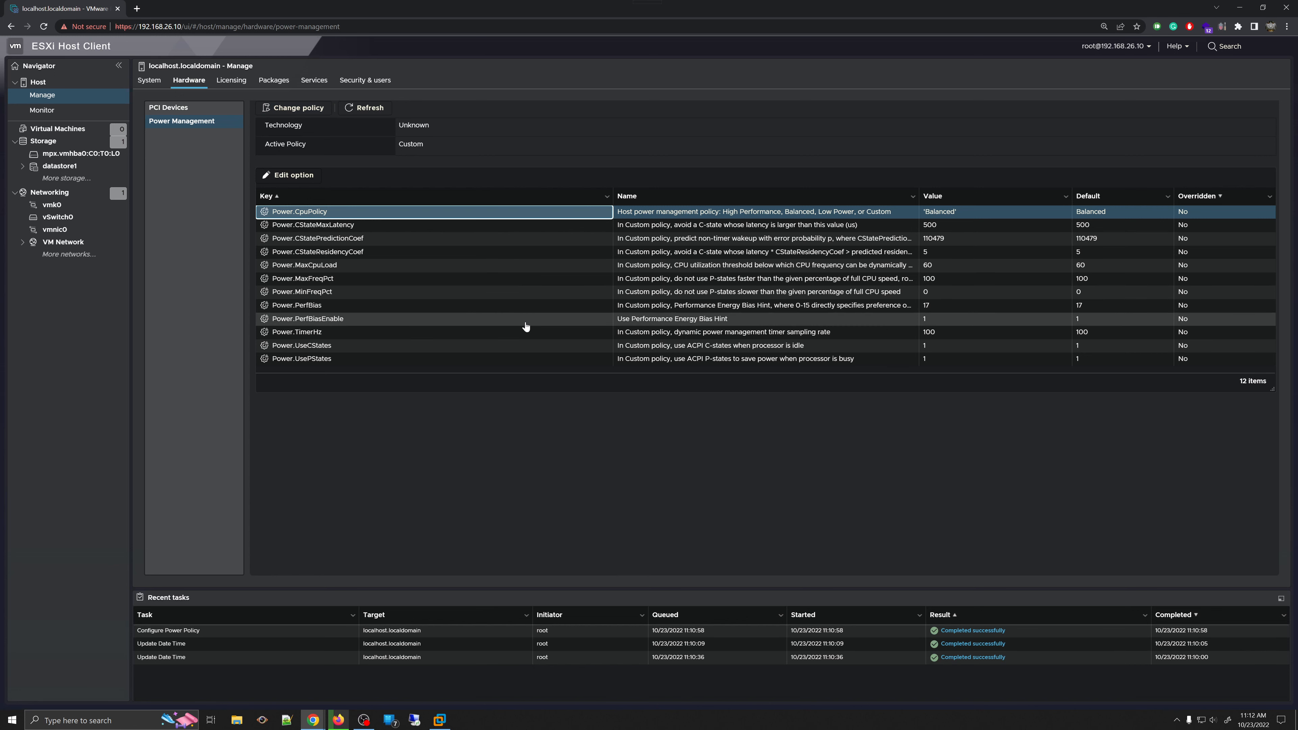
- Change the host power policy from Custom to Balanced and apply it
click(312, 104)
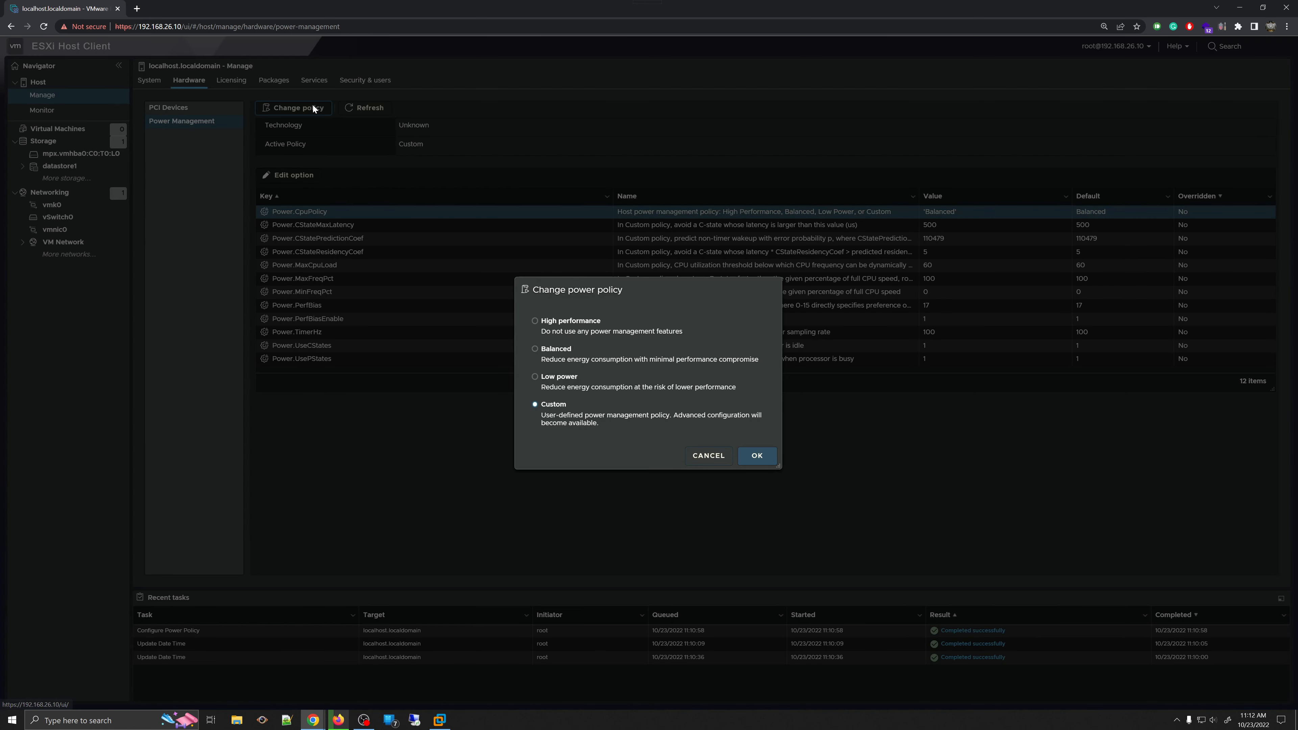
click(559, 354)
click(758, 457)
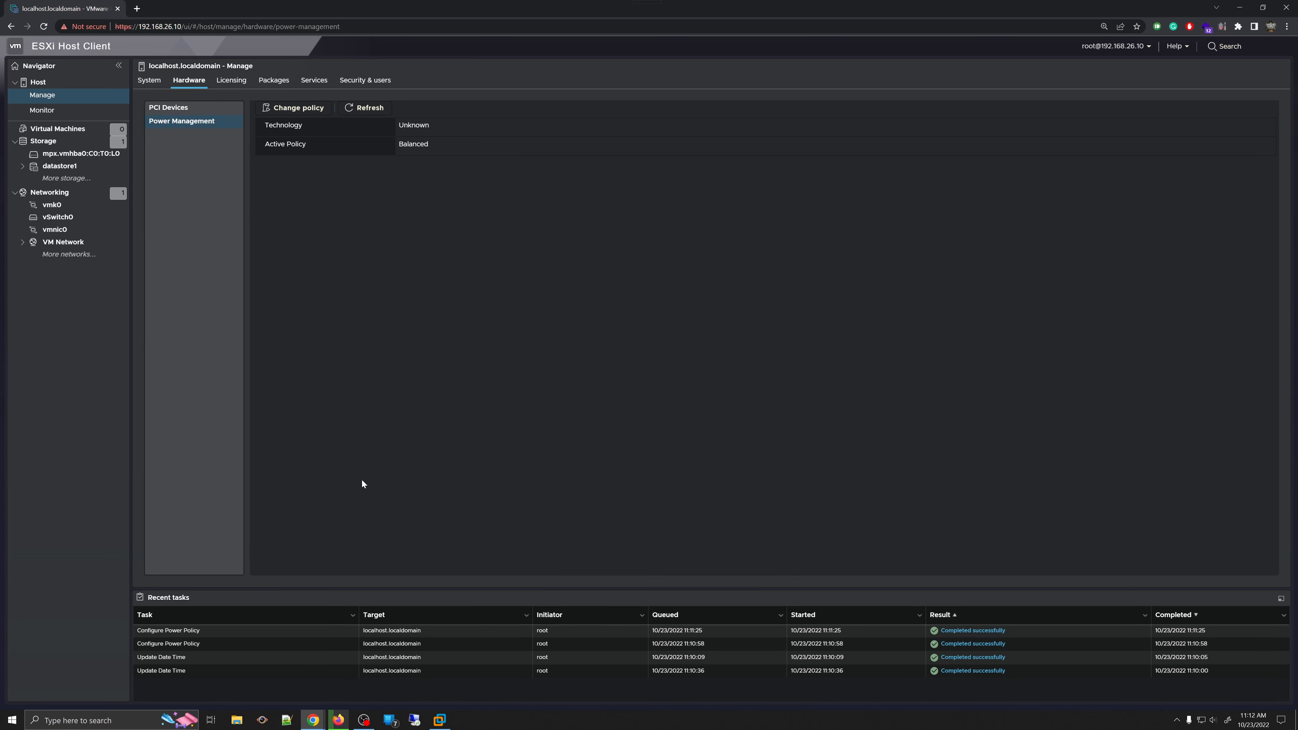
click(232, 91)
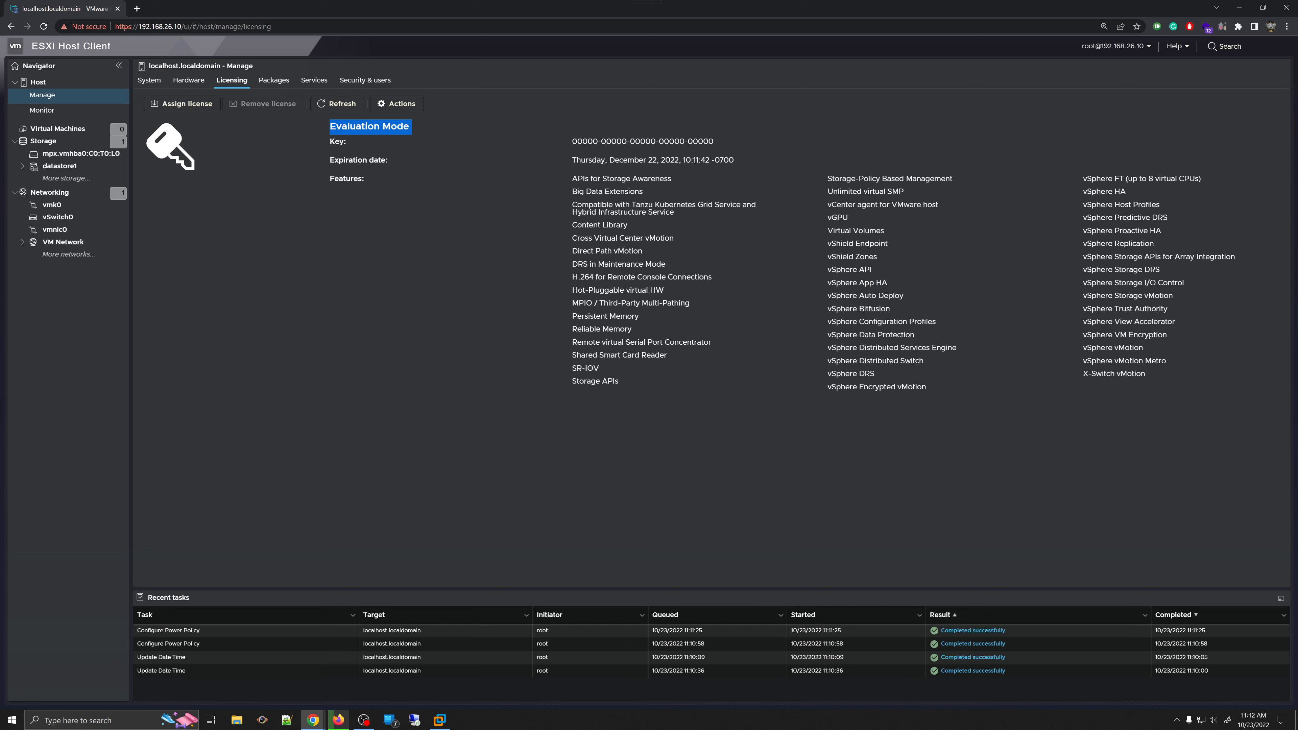
drag(715, 142, 578, 142)
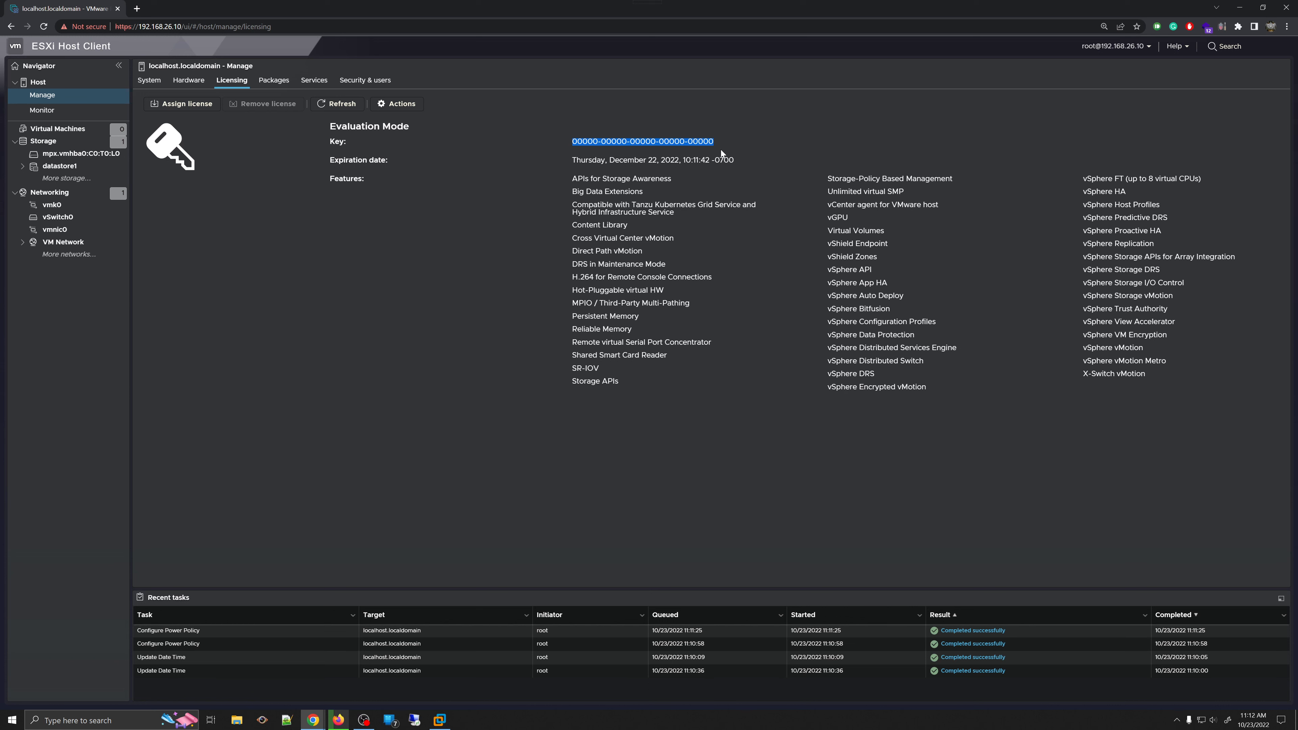
drag(575, 142, 750, 153)
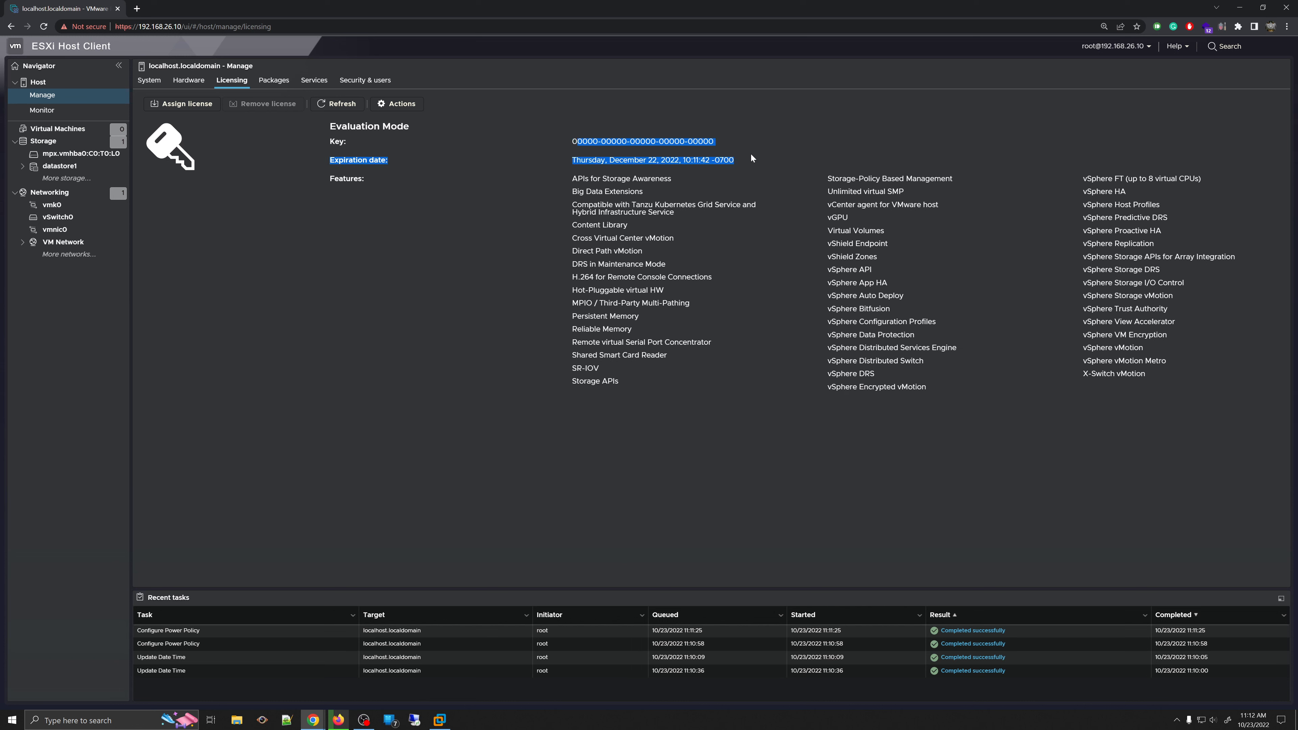
click(696, 146)
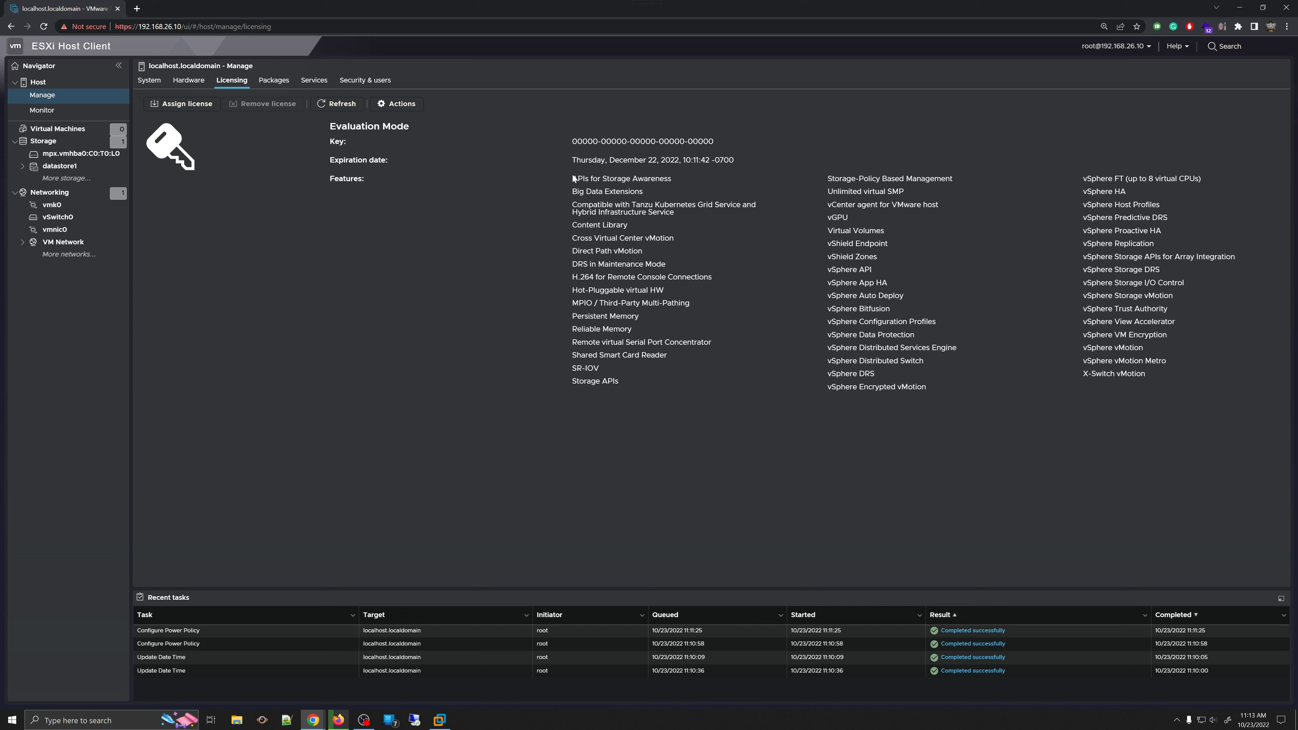
drag(573, 175, 939, 386)
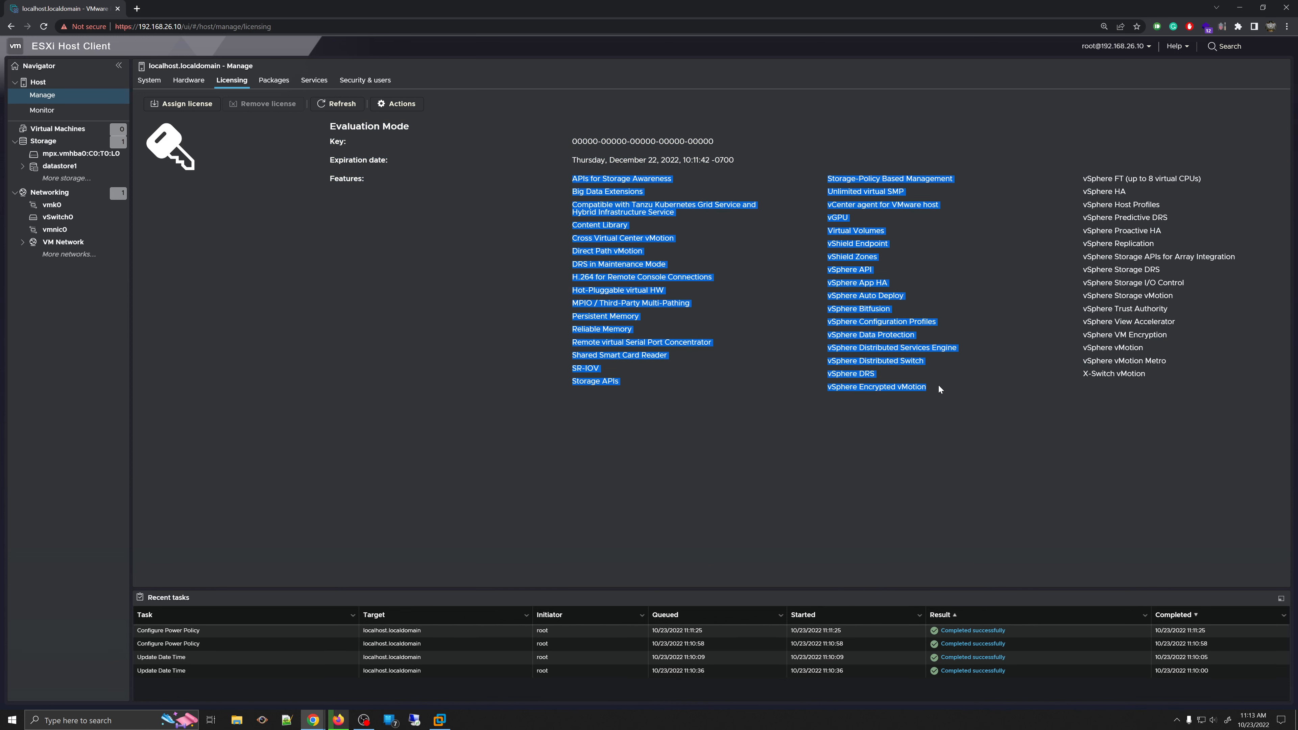
click(701, 228)
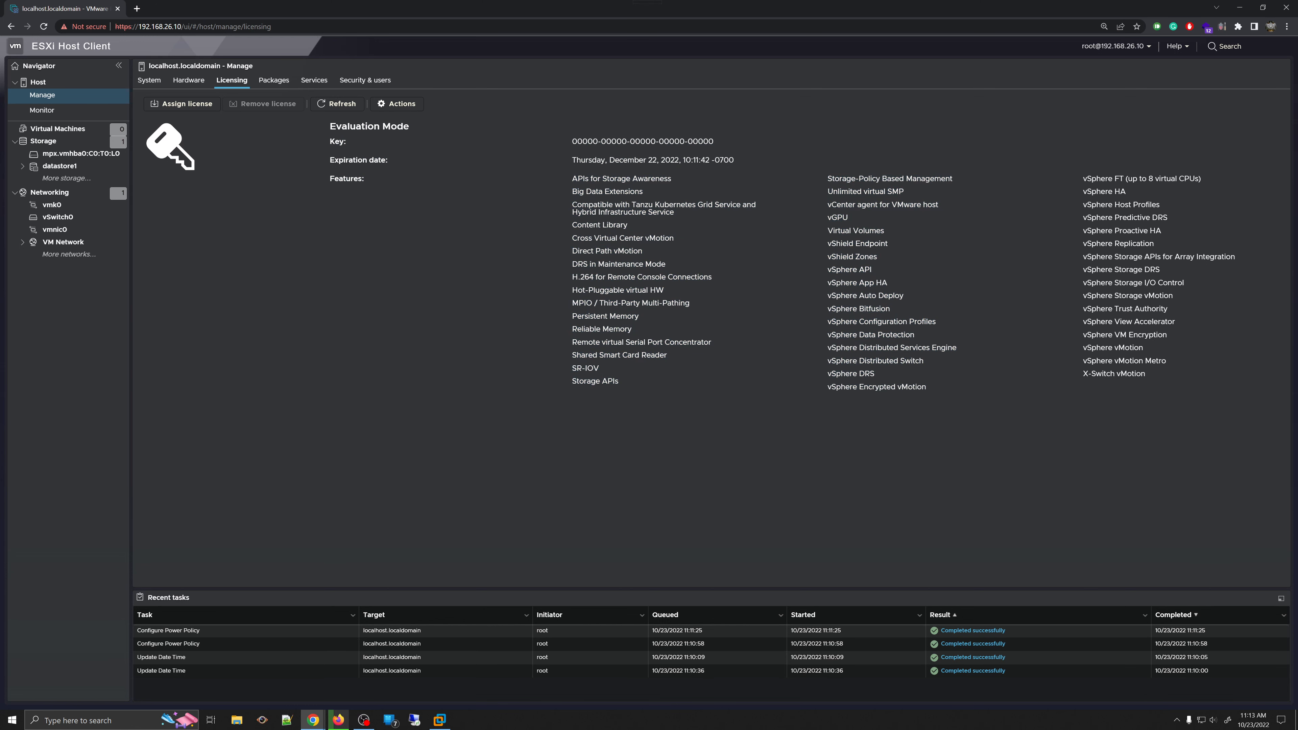
drag(577, 160, 749, 165)
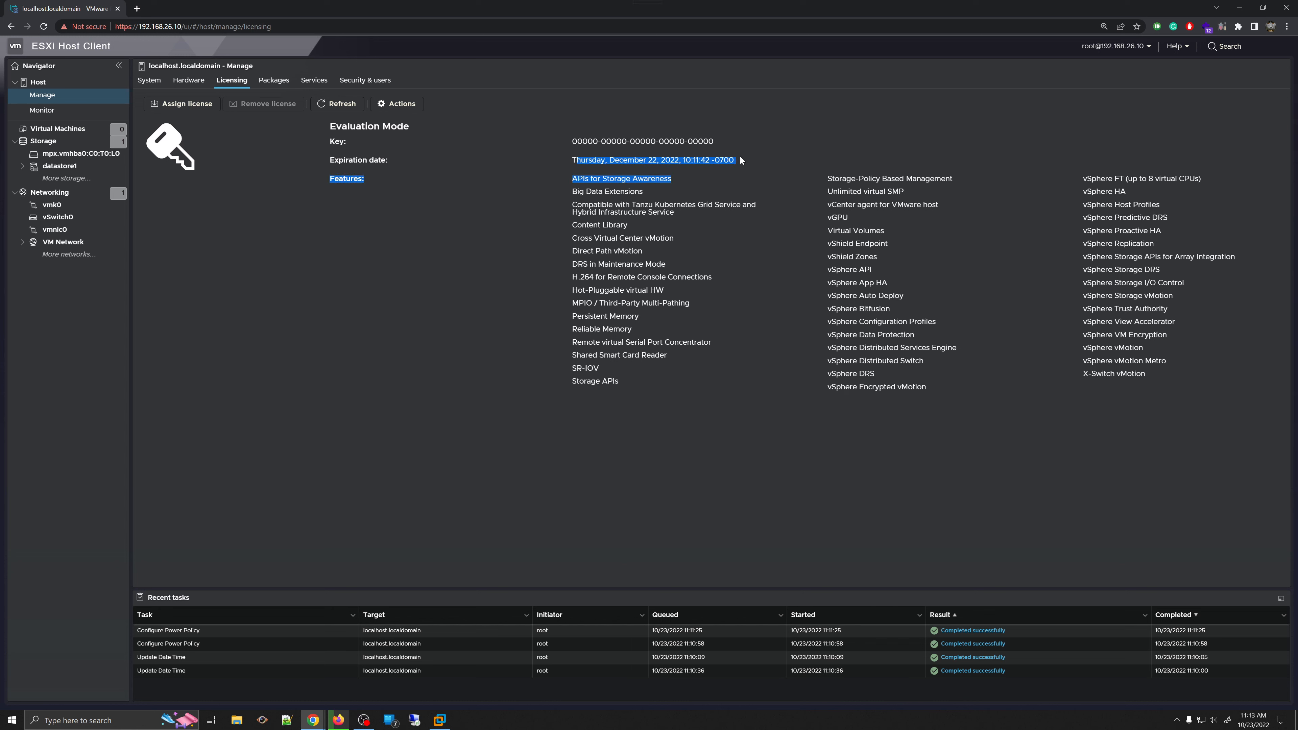
click(741, 160)
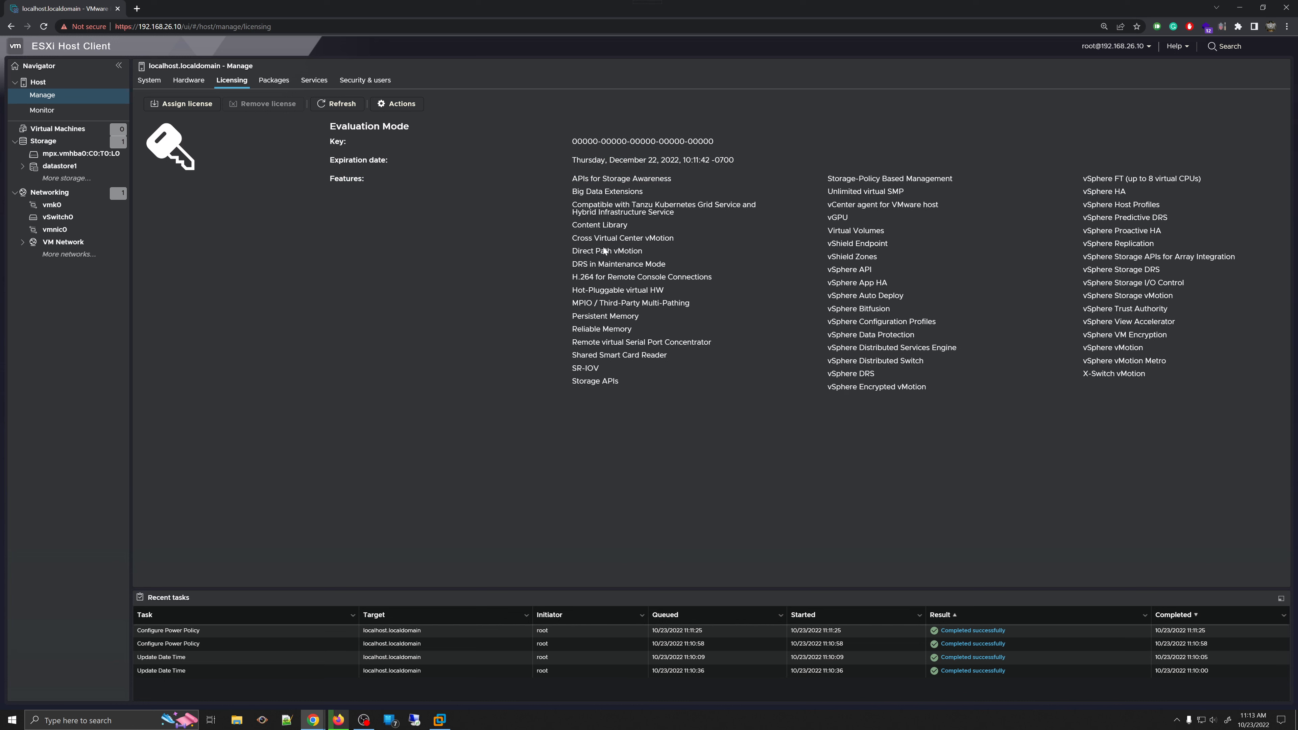
drag(578, 179, 1215, 391)
- Open and cancel Assign license, open license Actions, glance at Hardware and System, and return to Licensing
click(177, 113)
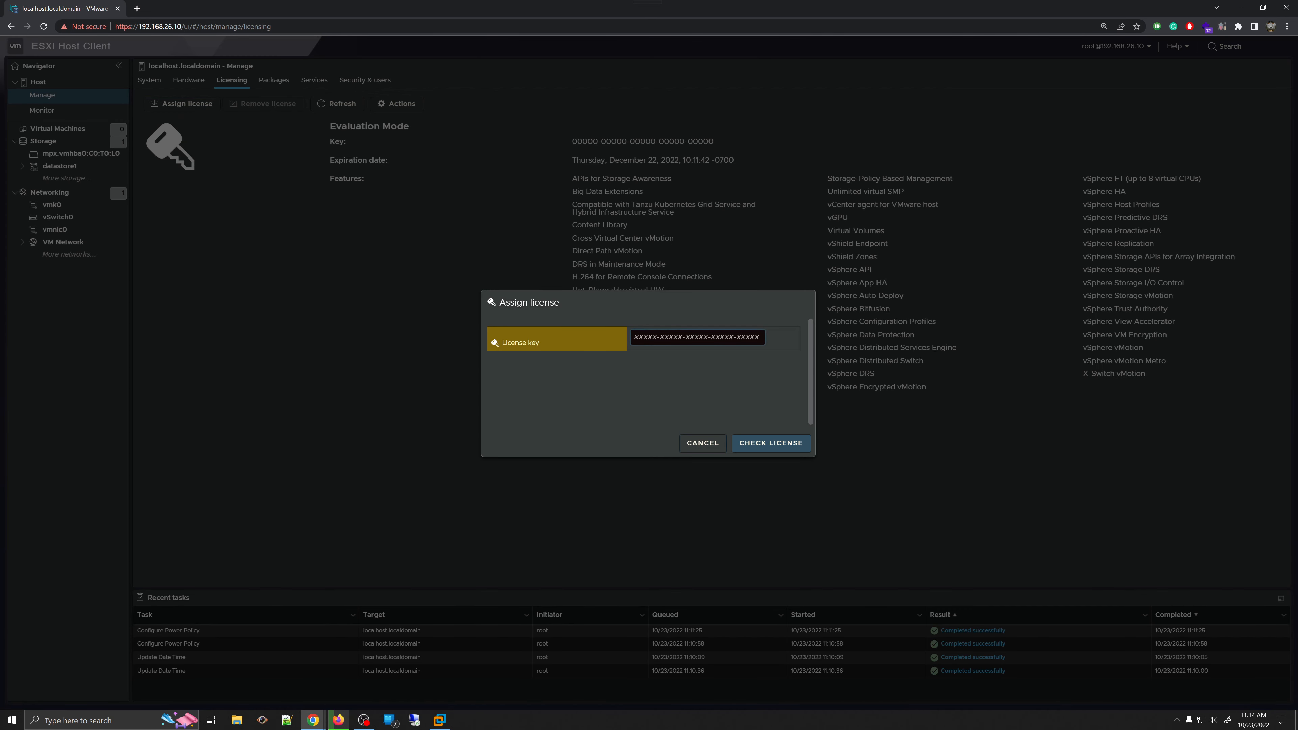
click(704, 441)
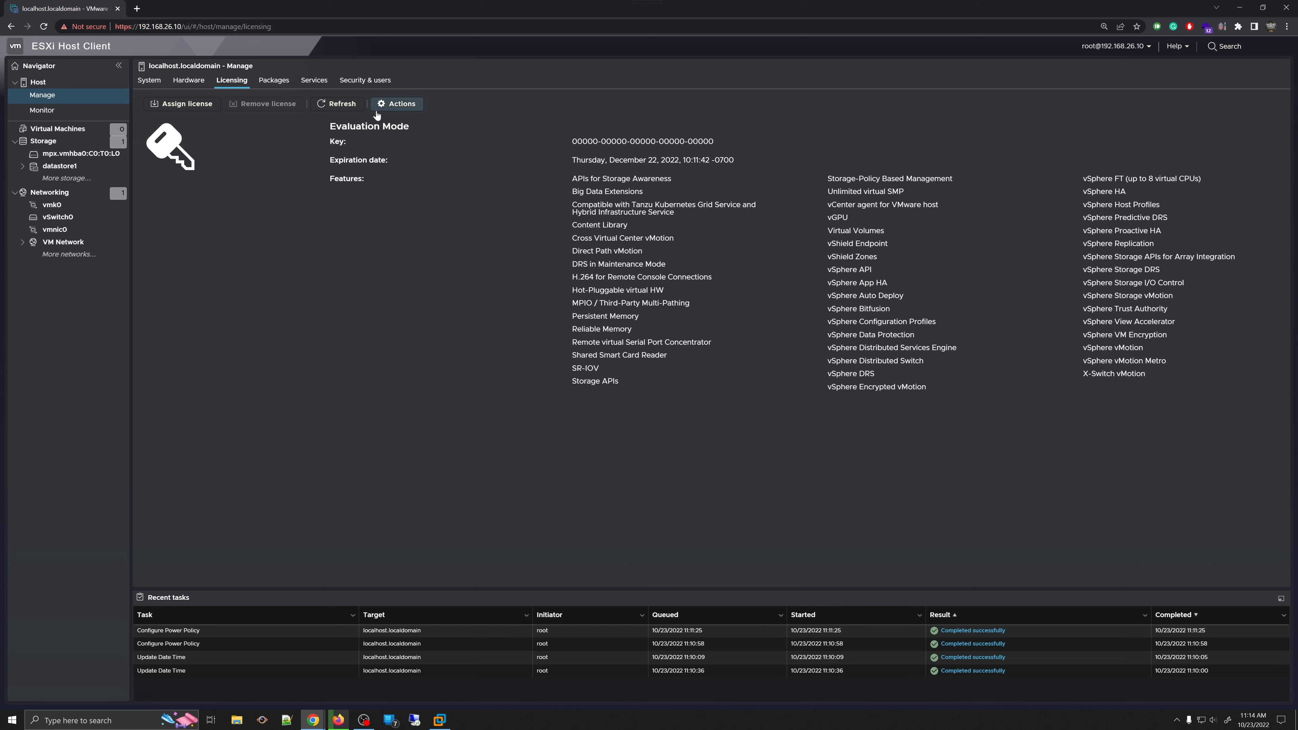
click(403, 103)
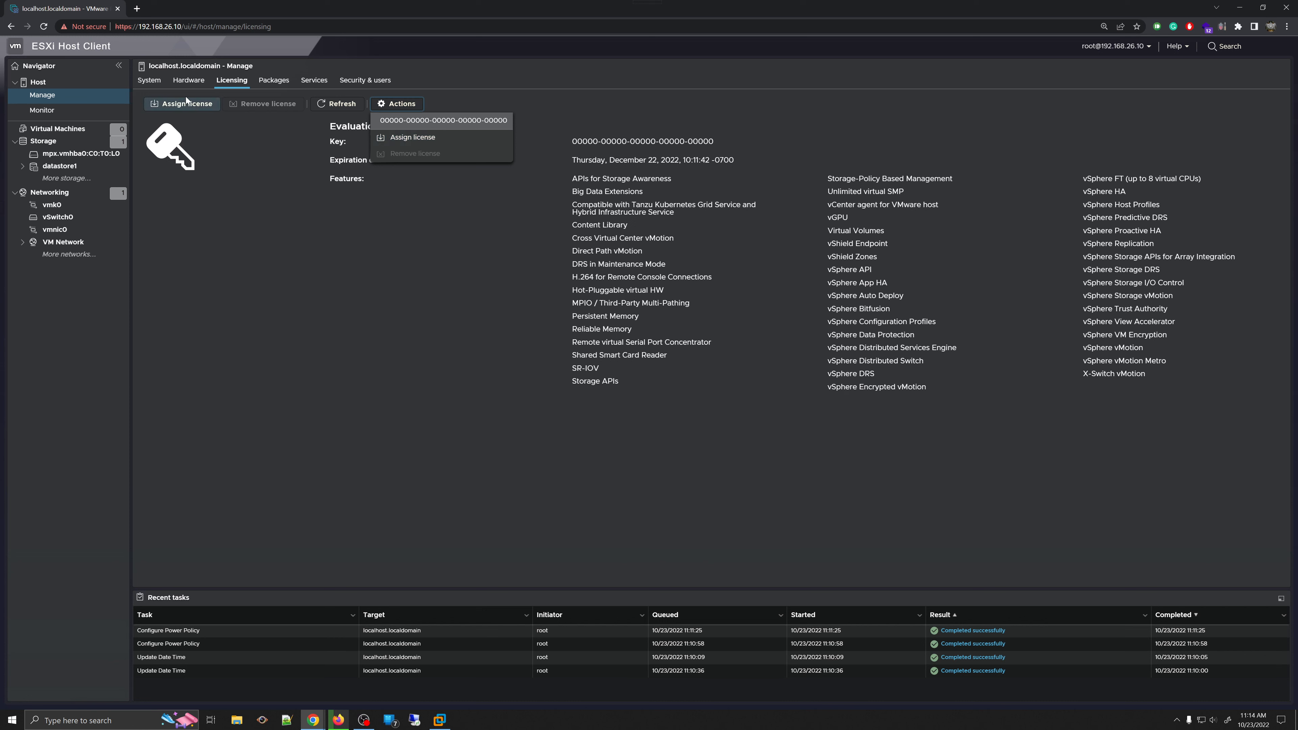
click(179, 83)
click(149, 80)
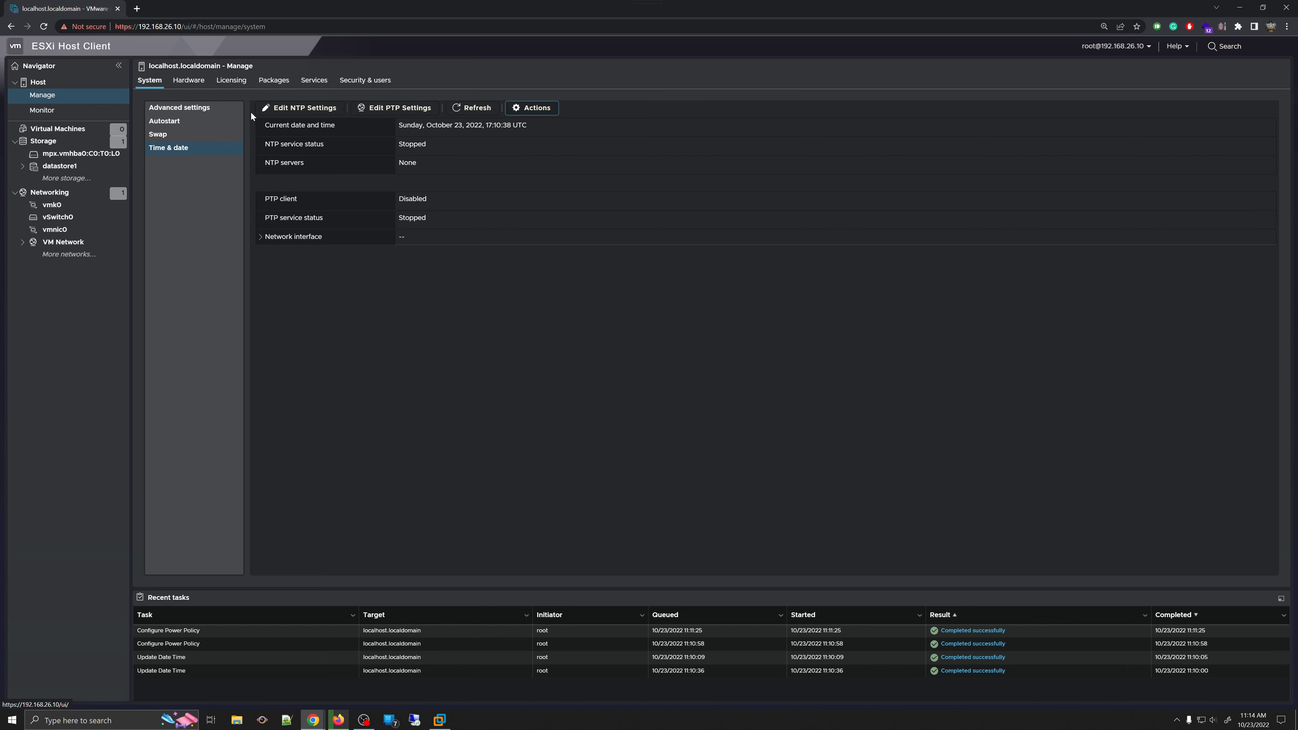
click(219, 87)
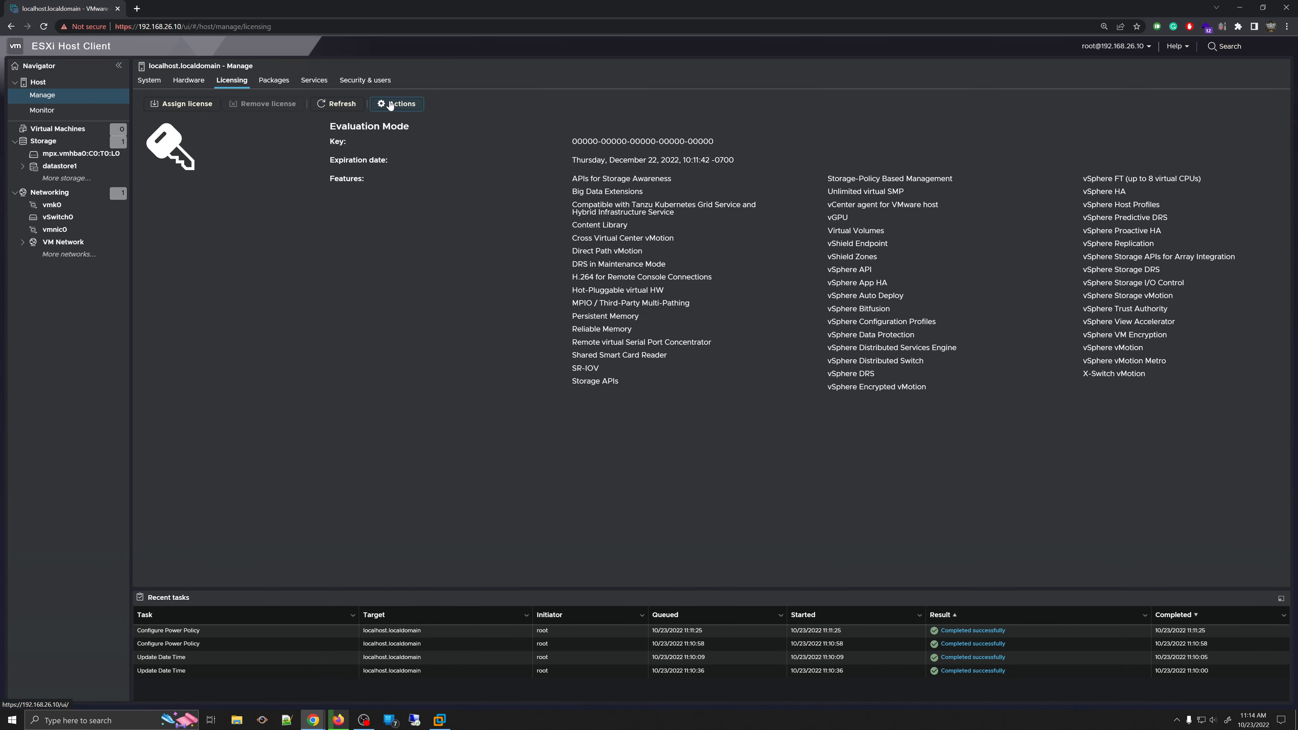
- Open and cancel the Assign license dialog twice more, then show the host's installed Packages list
click(390, 105)
click(409, 124)
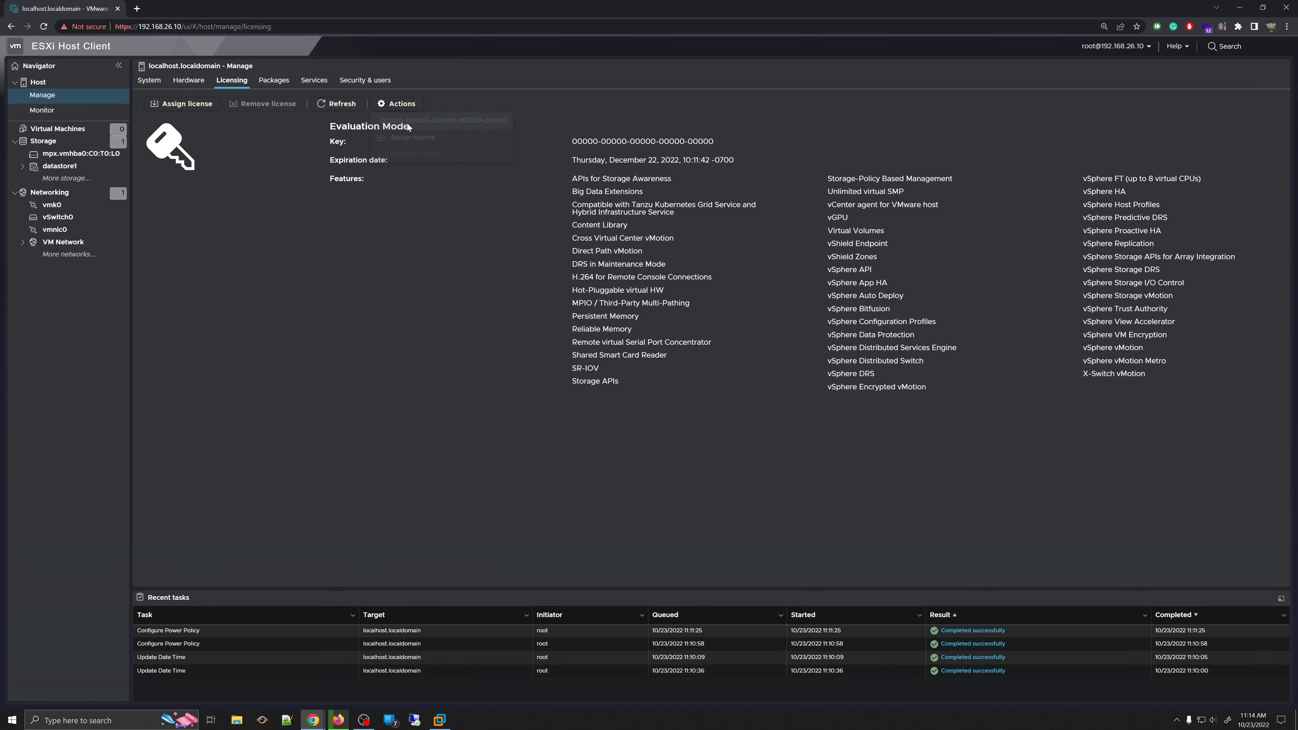
click(404, 106)
click(429, 138)
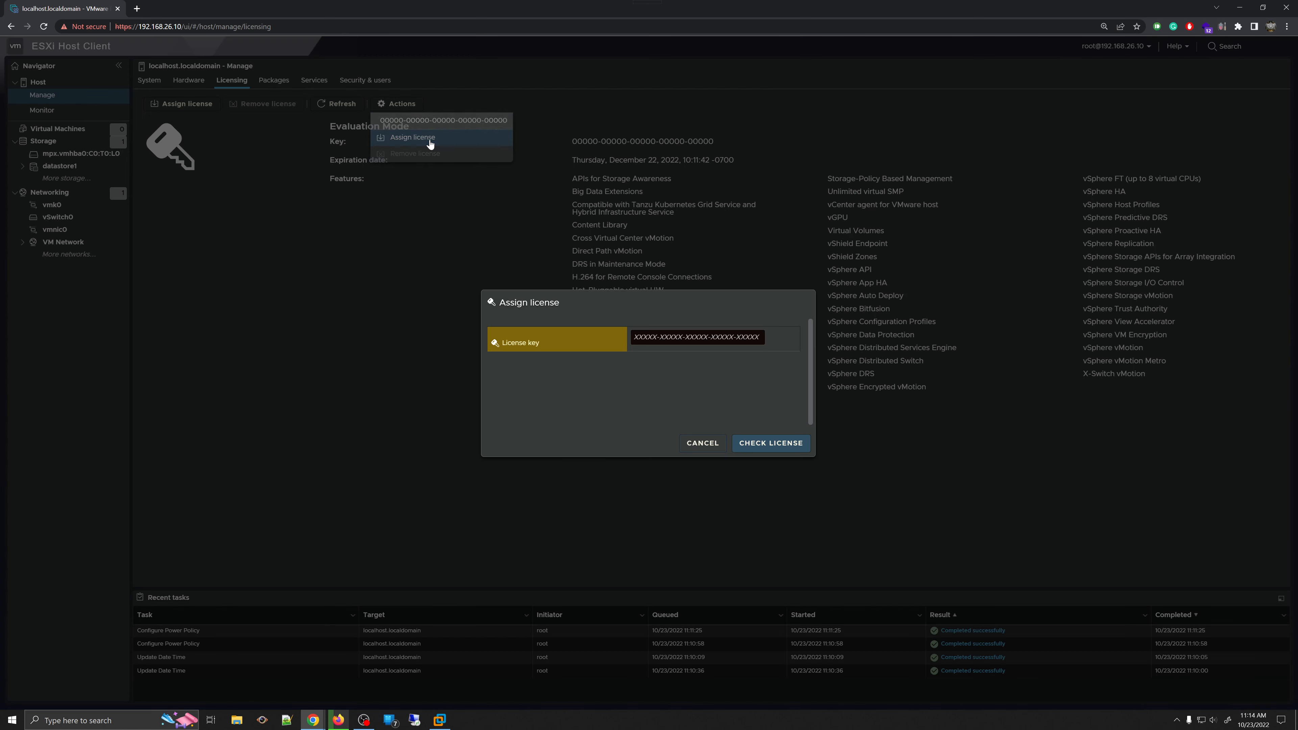
click(703, 443)
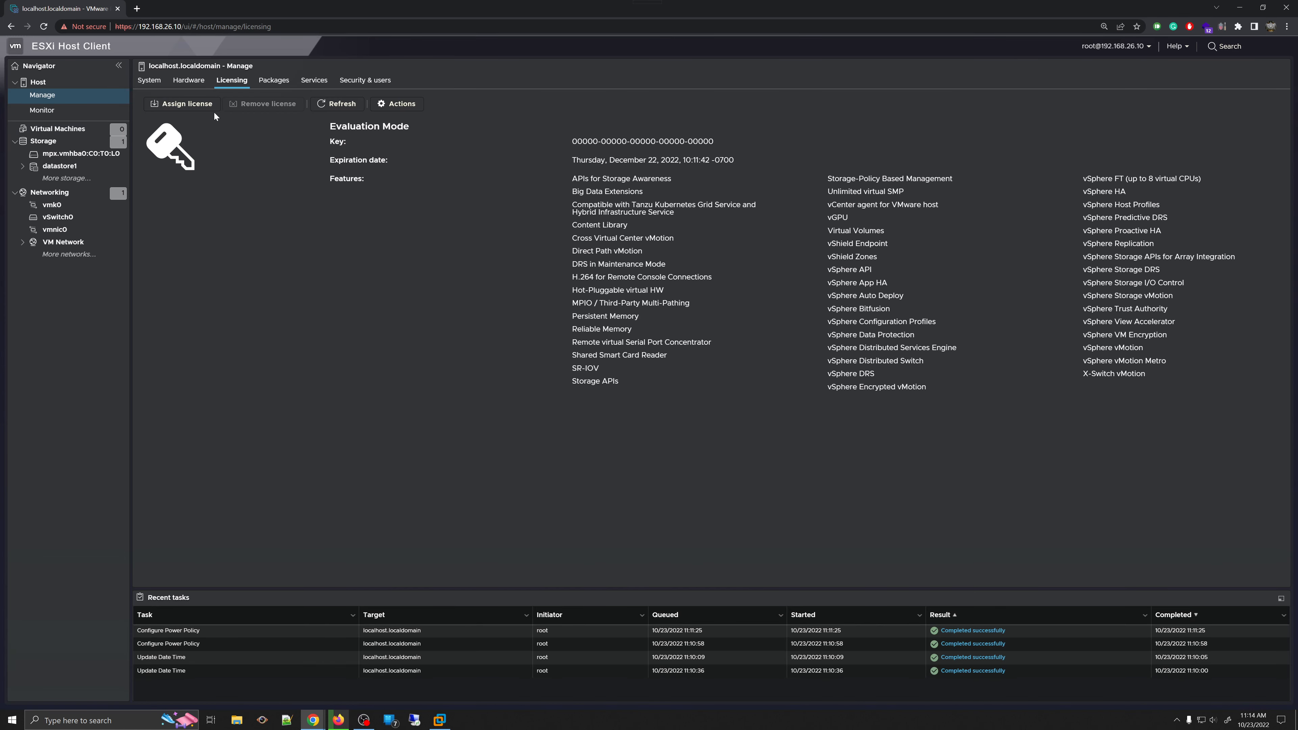
click(200, 107)
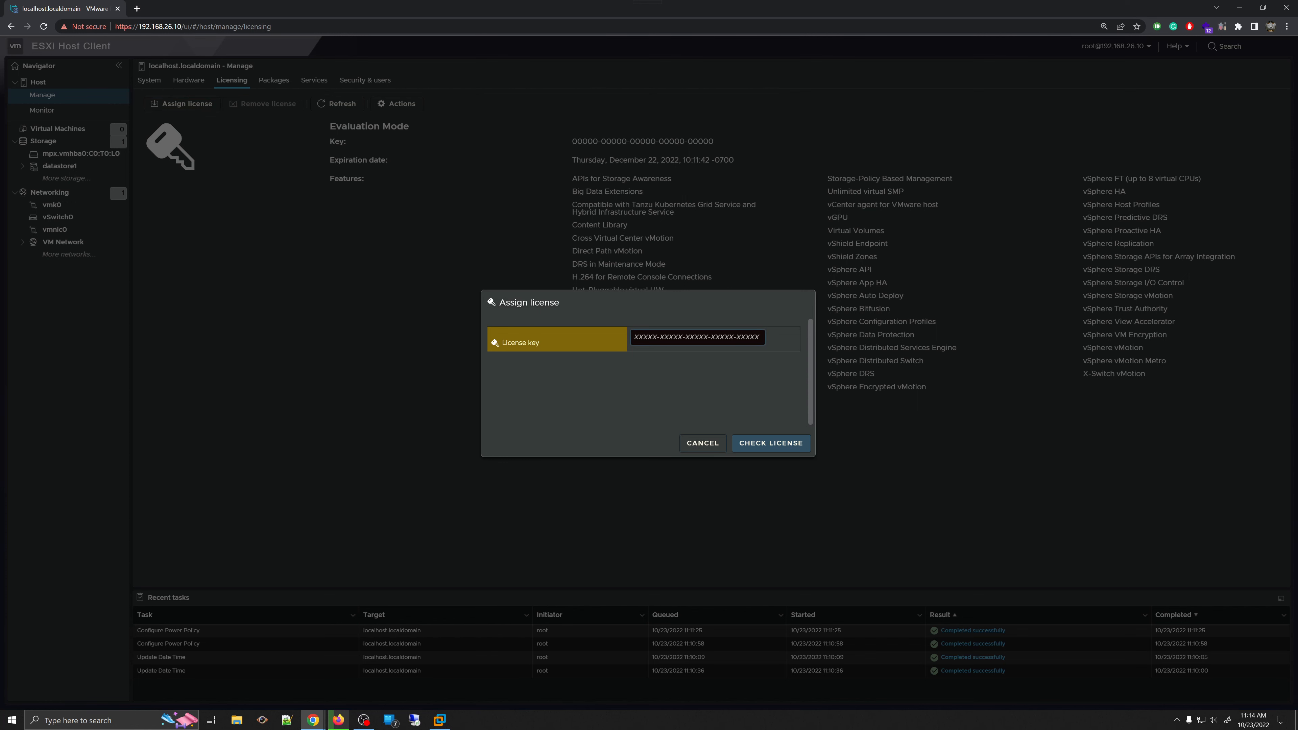
click(700, 443)
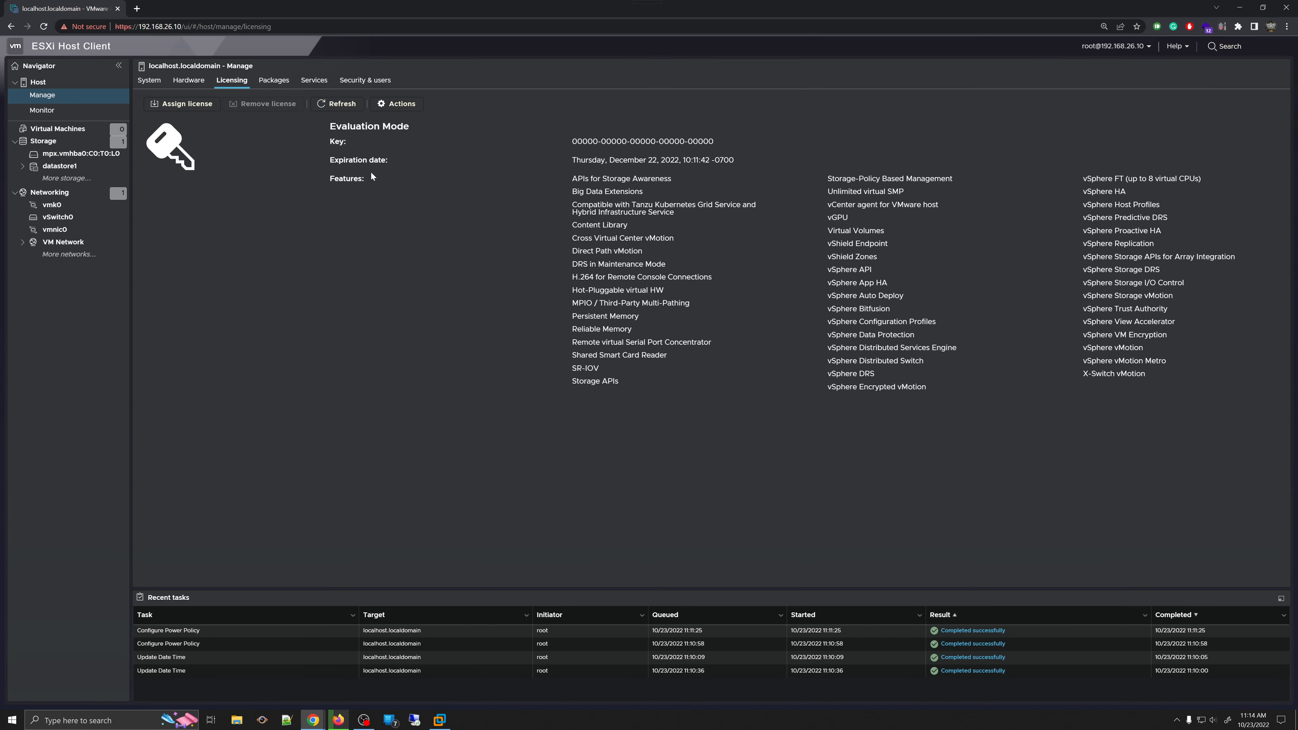
click(399, 105)
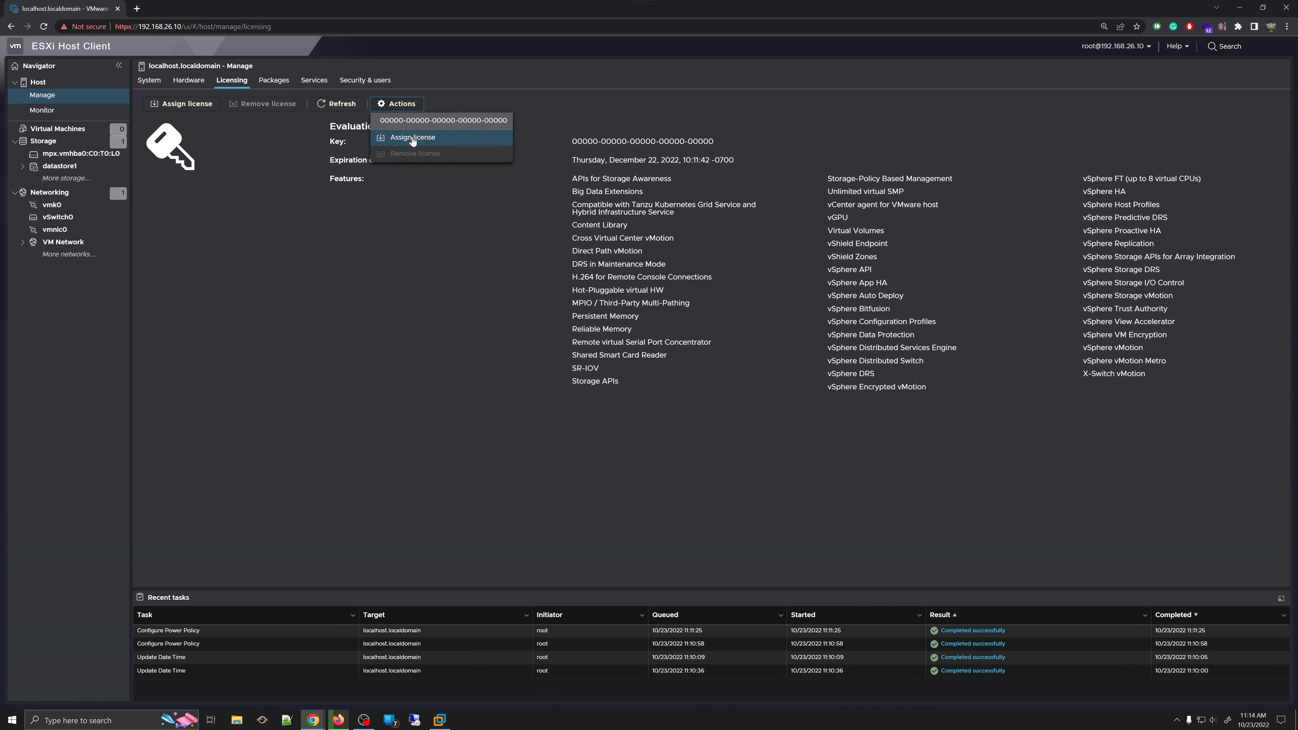
click(407, 276)
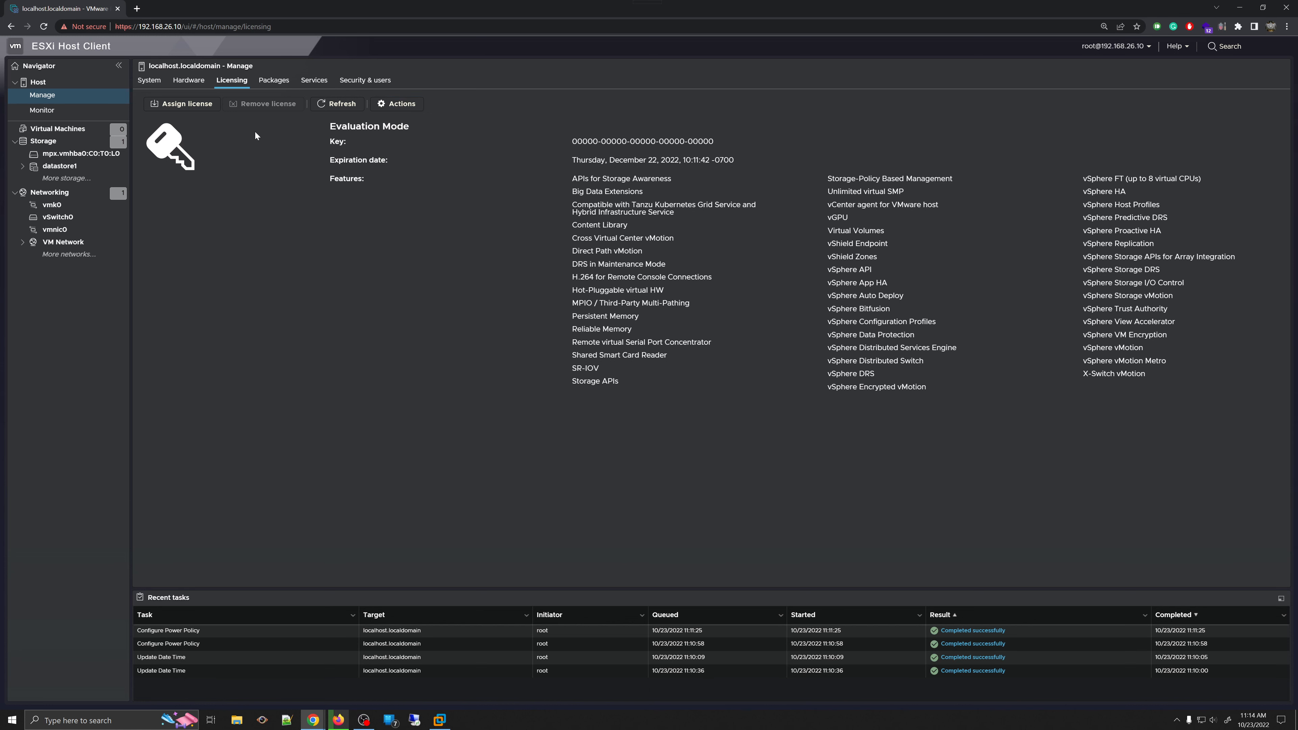
click(269, 82)
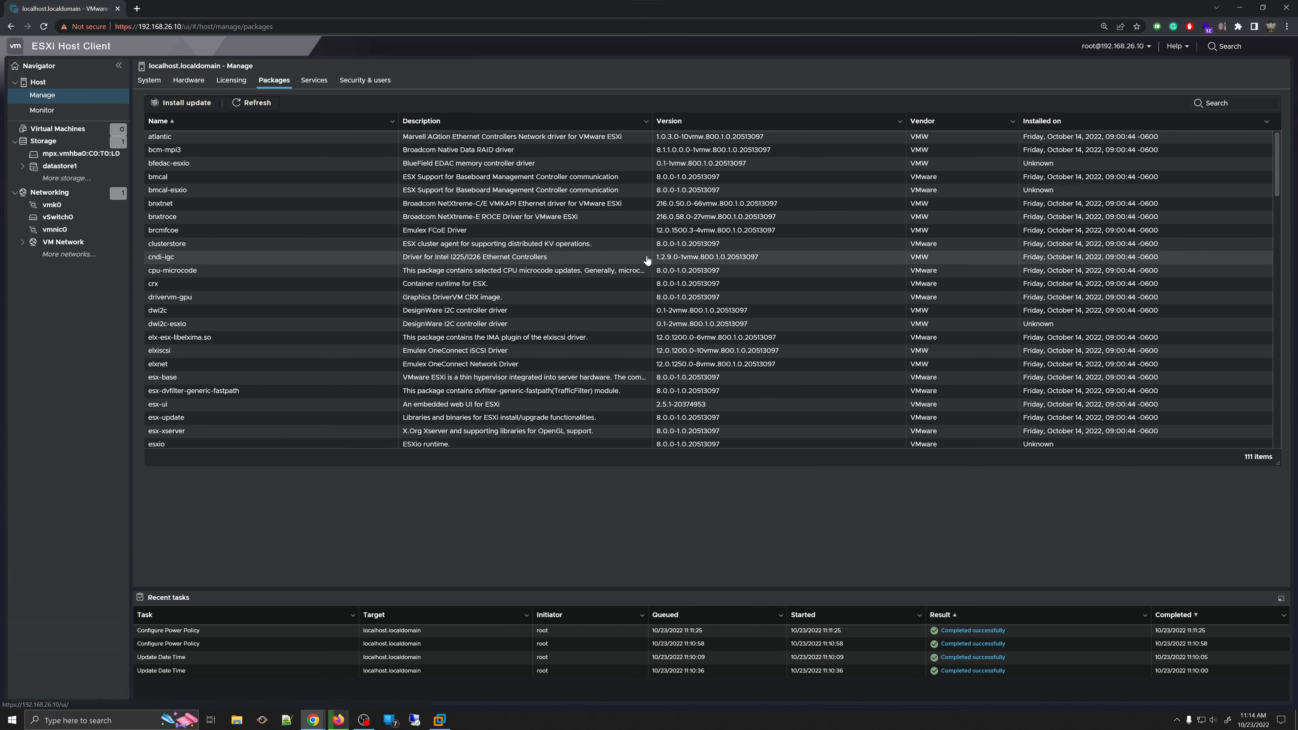
- Scroll through the 111 installed packages, select the atlantic entry and refresh the list
scroll(639, 318, down, 20)
scroll(641, 291, up, 20)
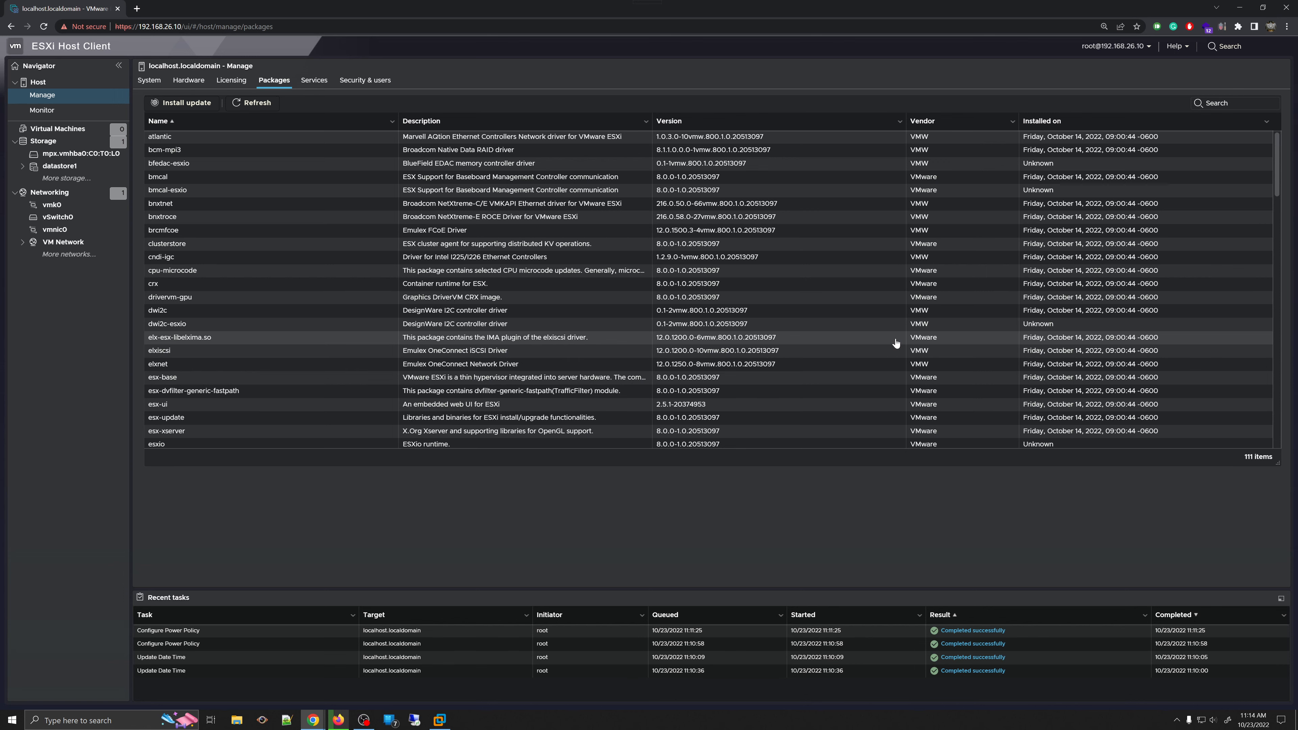
scroll(541, 288, down, 5)
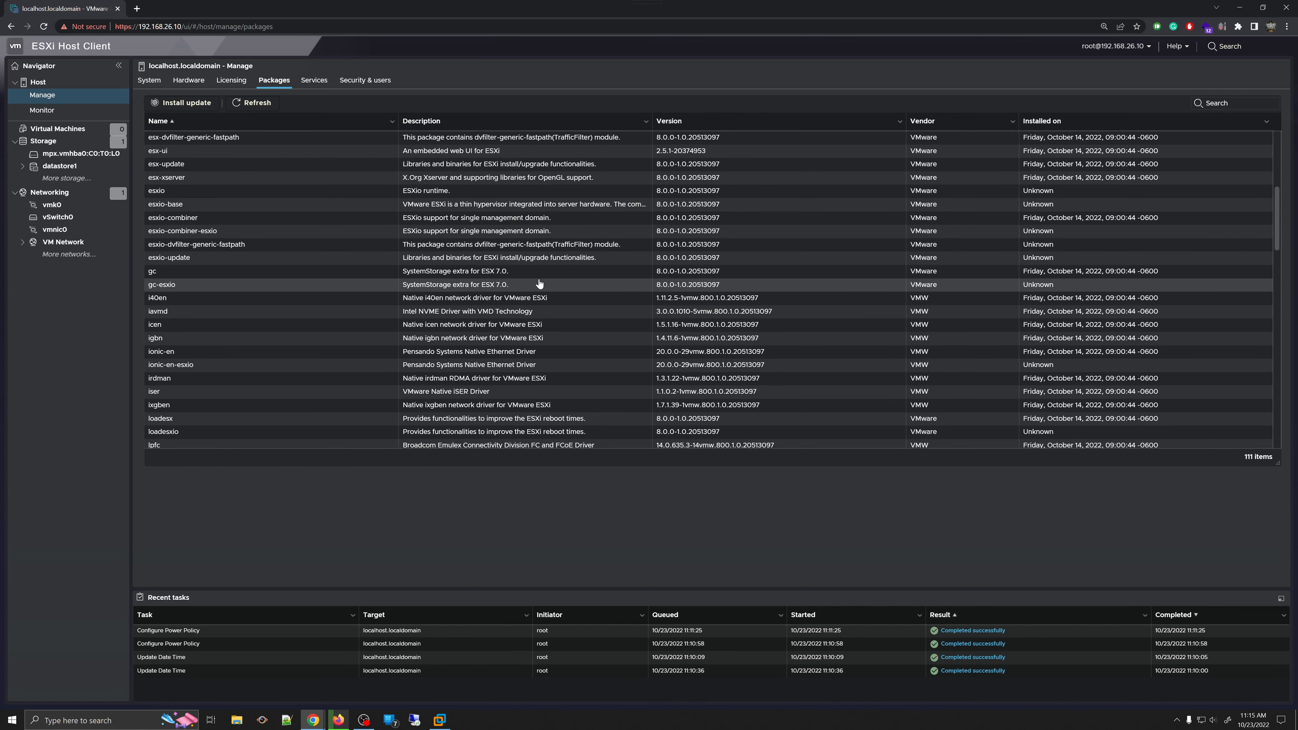
scroll(540, 285, down, 15)
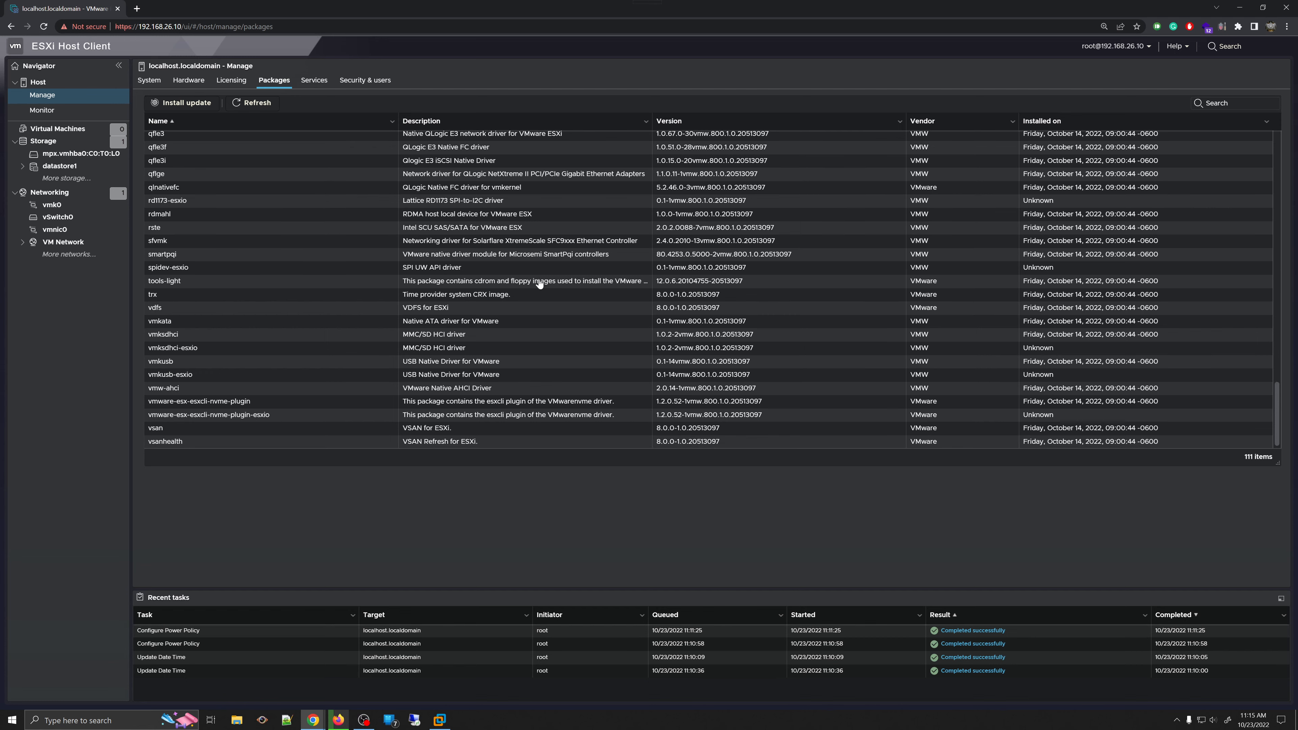
scroll(542, 284, up, 20)
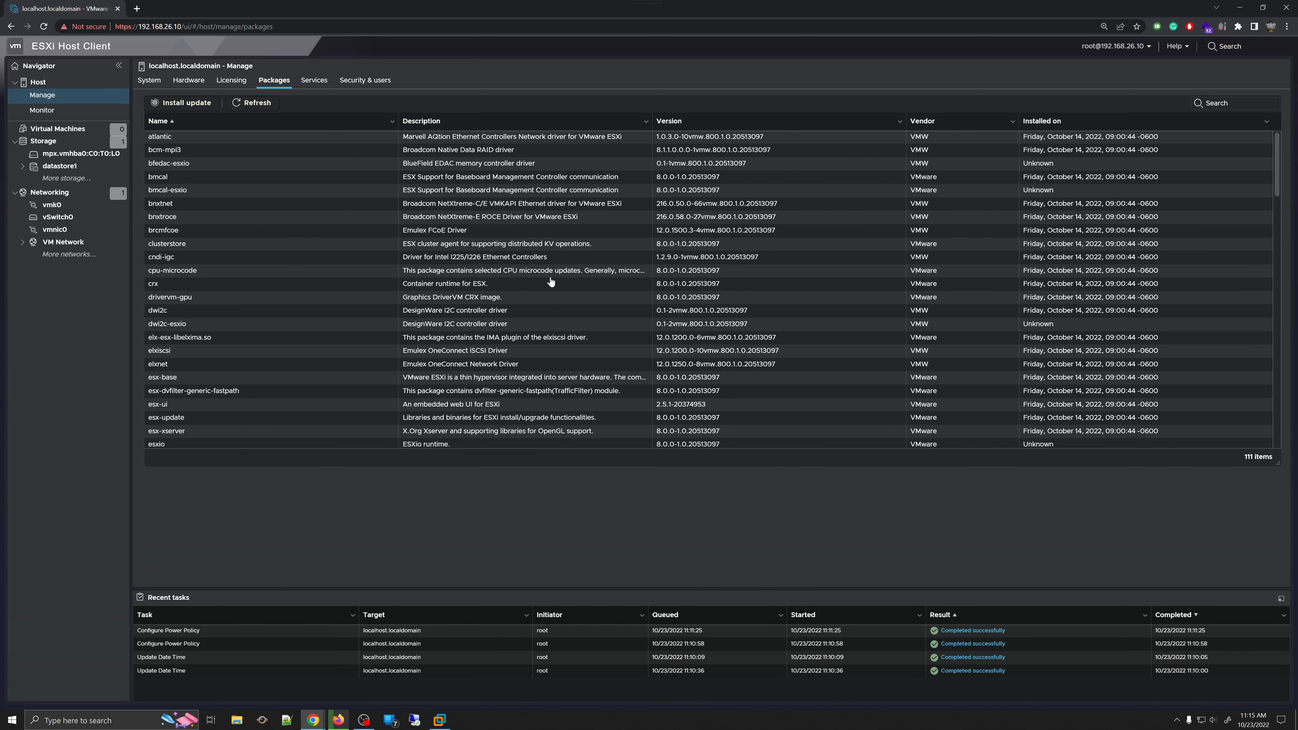
click(210, 137)
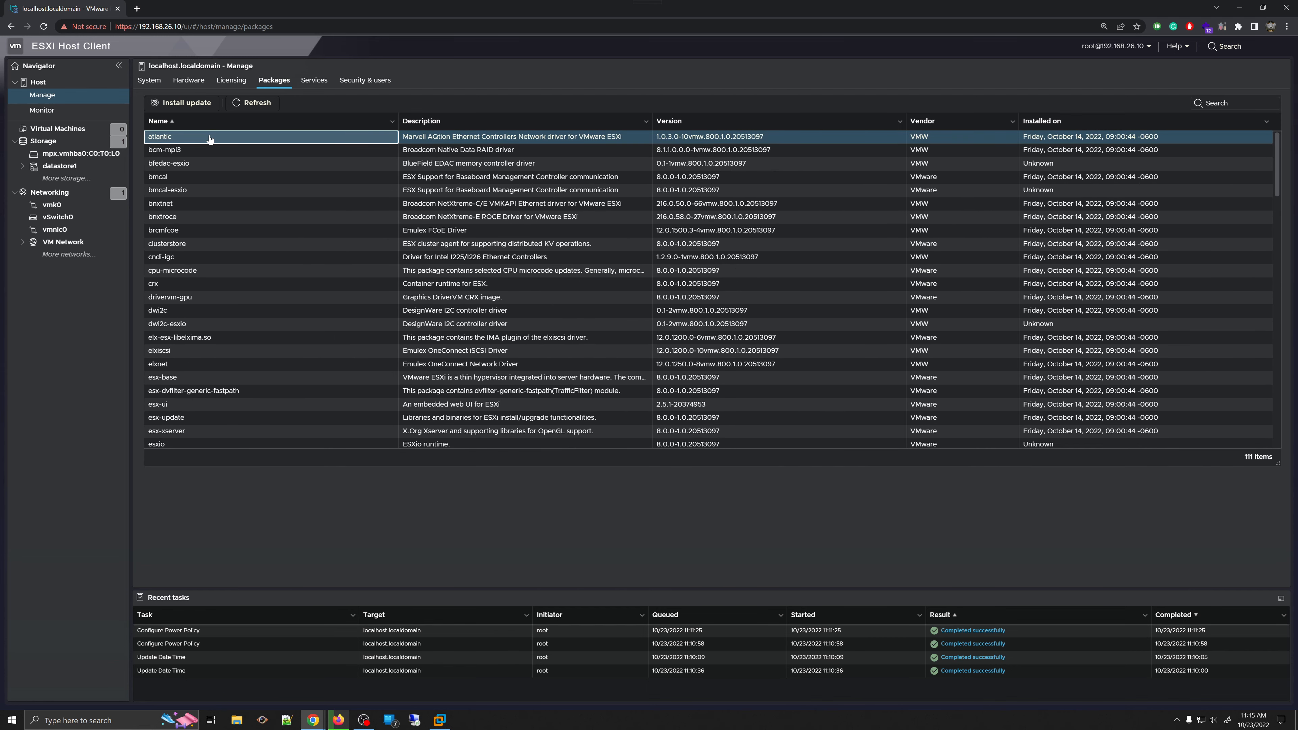
scroll(307, 256, down, 12)
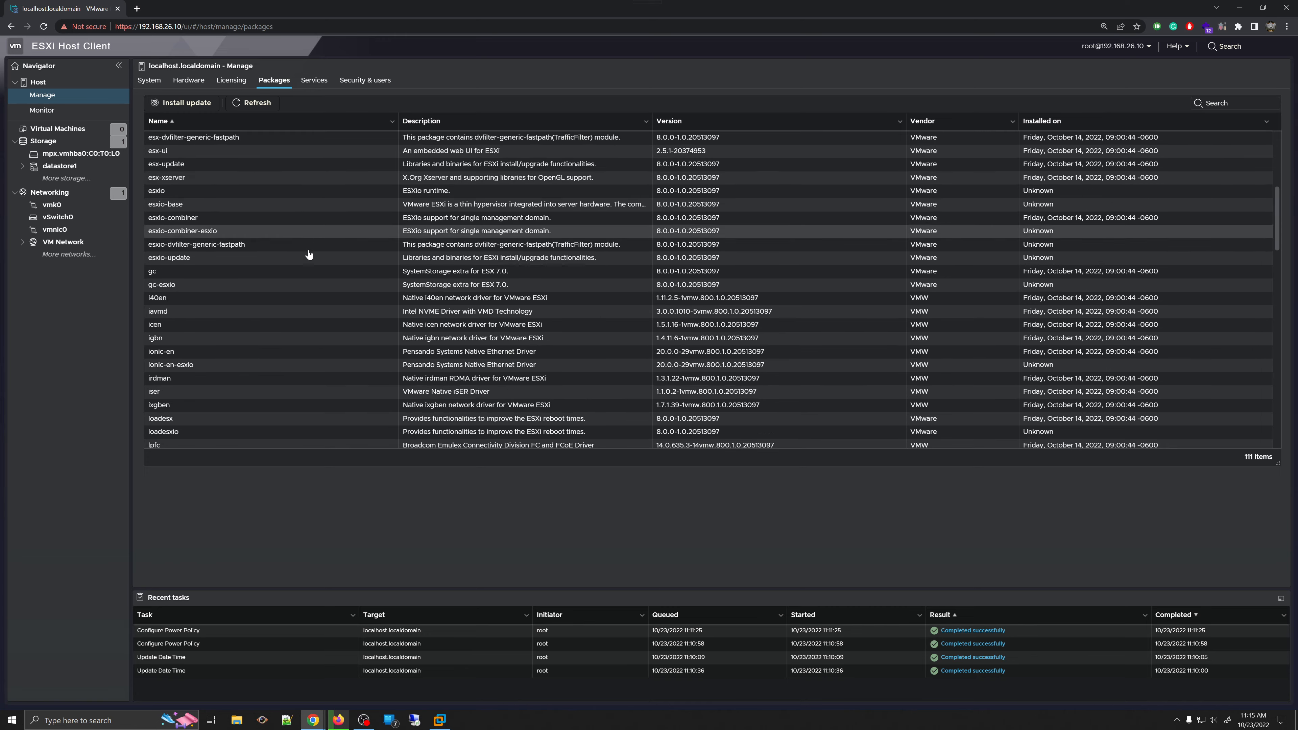
scroll(291, 262, down, 10)
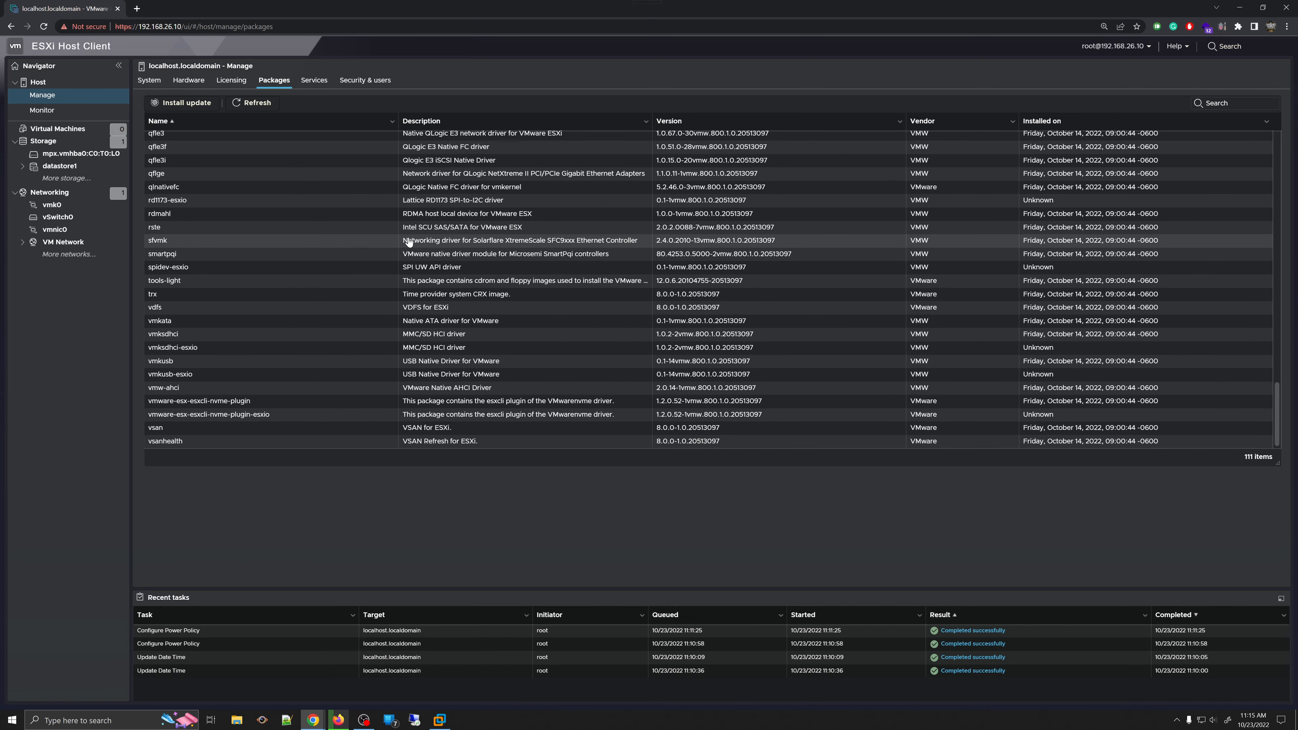
scroll(342, 271, up, 15)
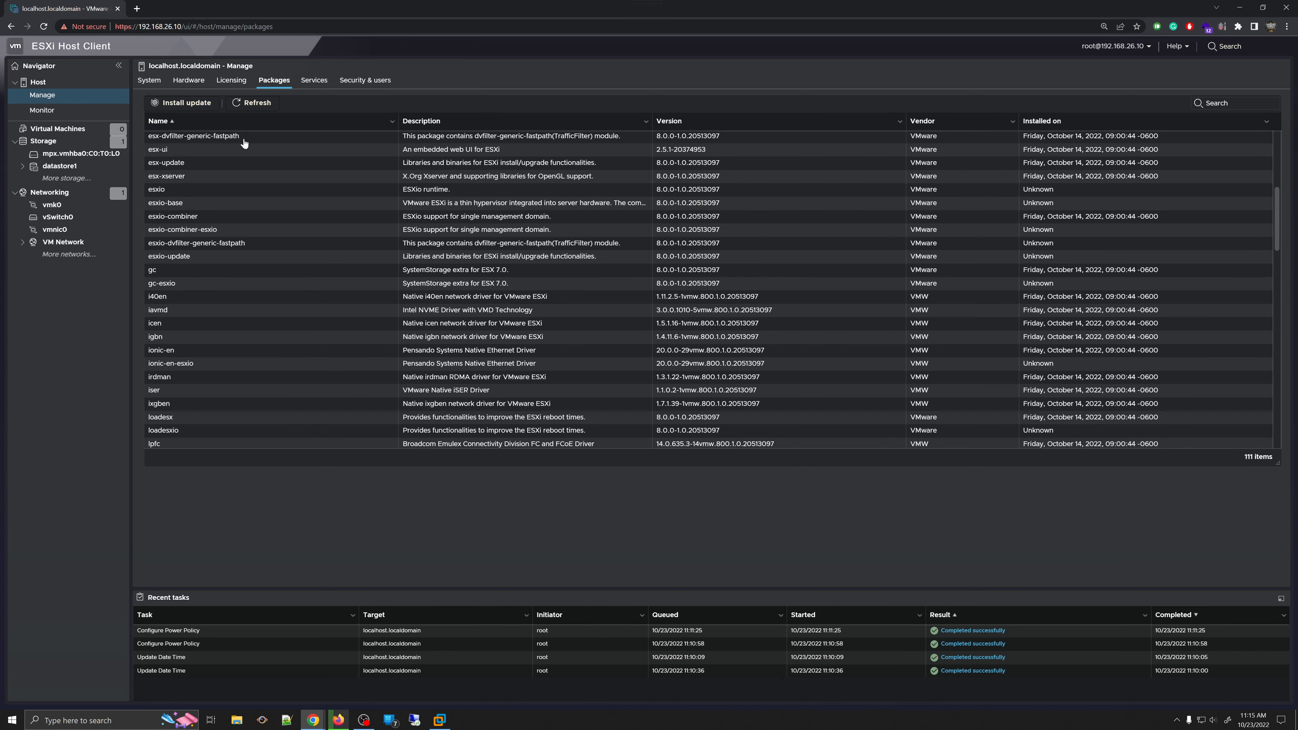
click(259, 102)
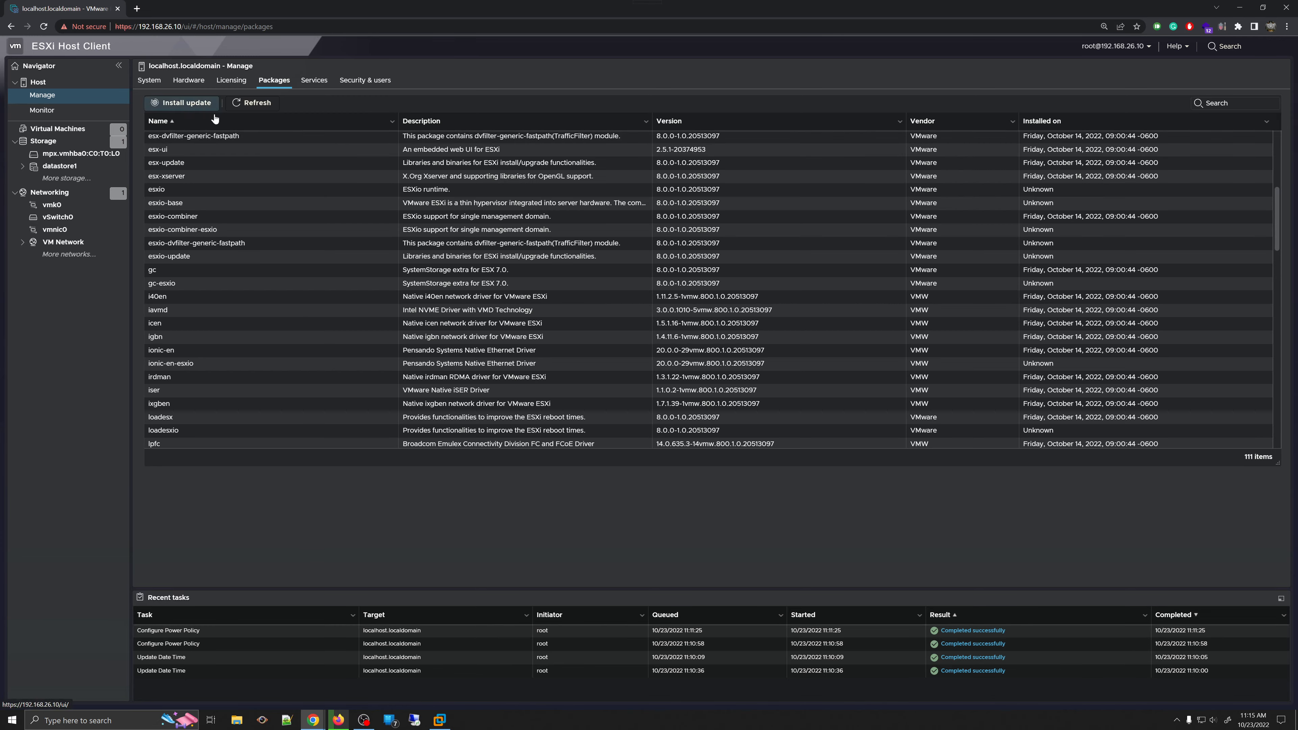
scroll(307, 294, down, 2)
scroll(307, 293, down, 2)
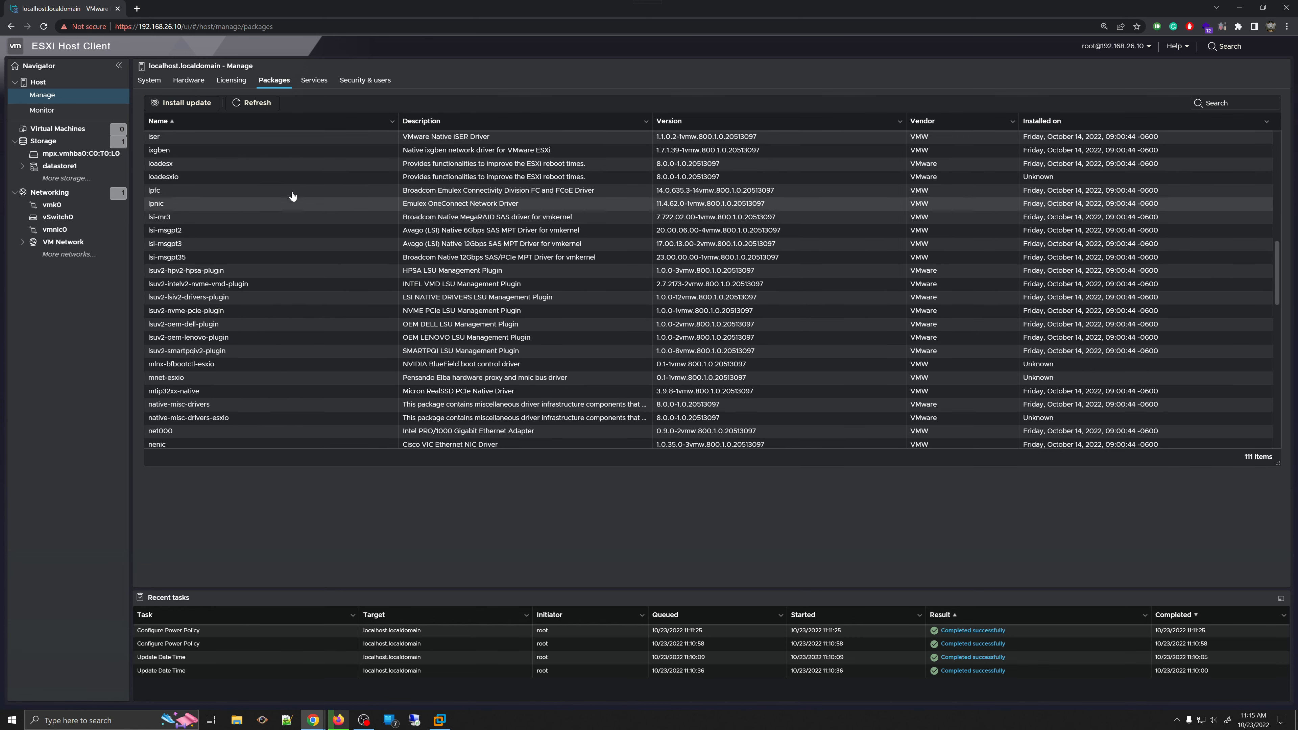
- Switch between the Services and Packages tabs, ending on the host's Services list
click(315, 81)
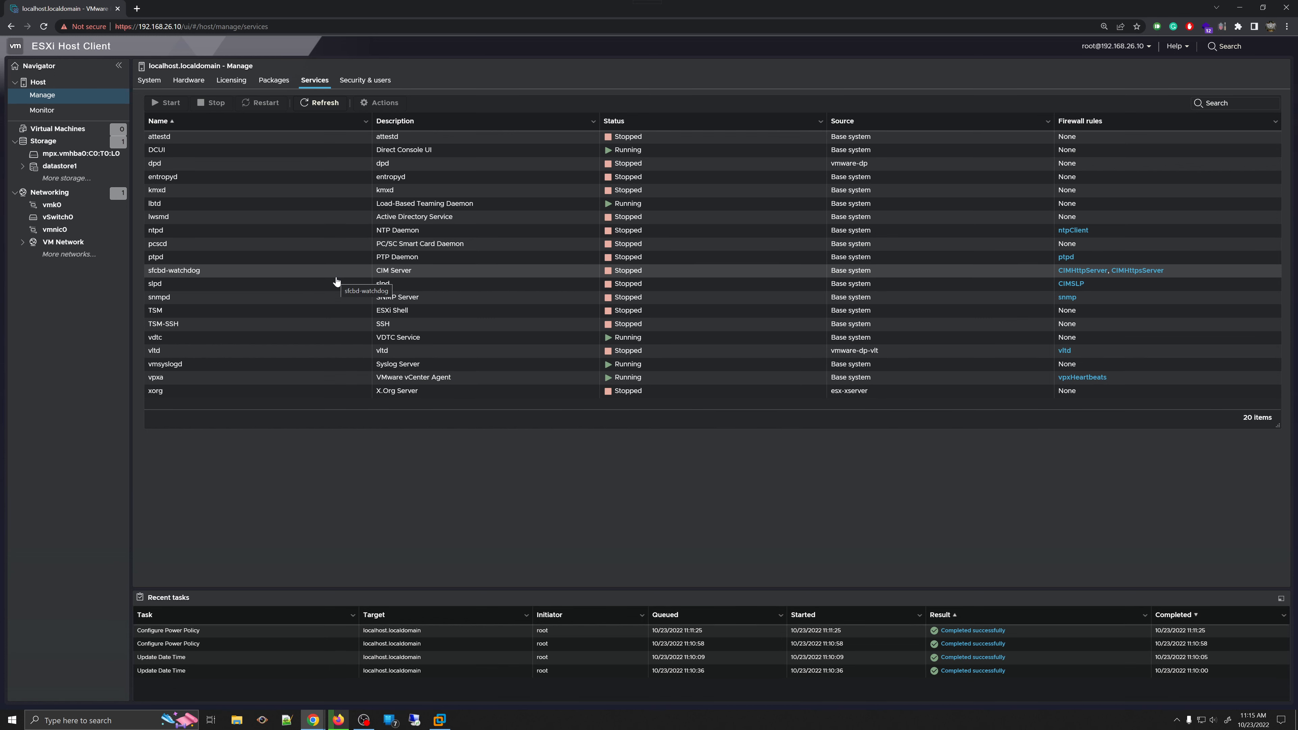
click(281, 79)
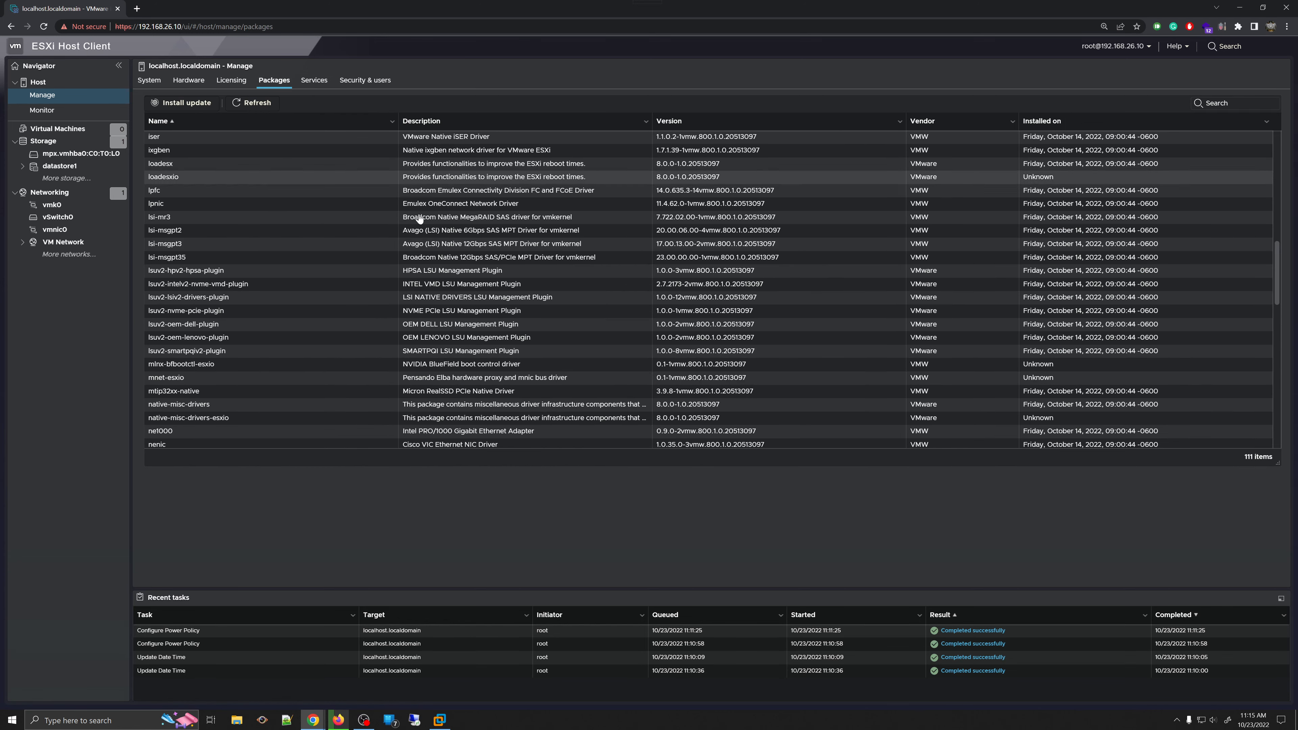
click(313, 80)
click(274, 80)
scroll(312, 307, down, 5)
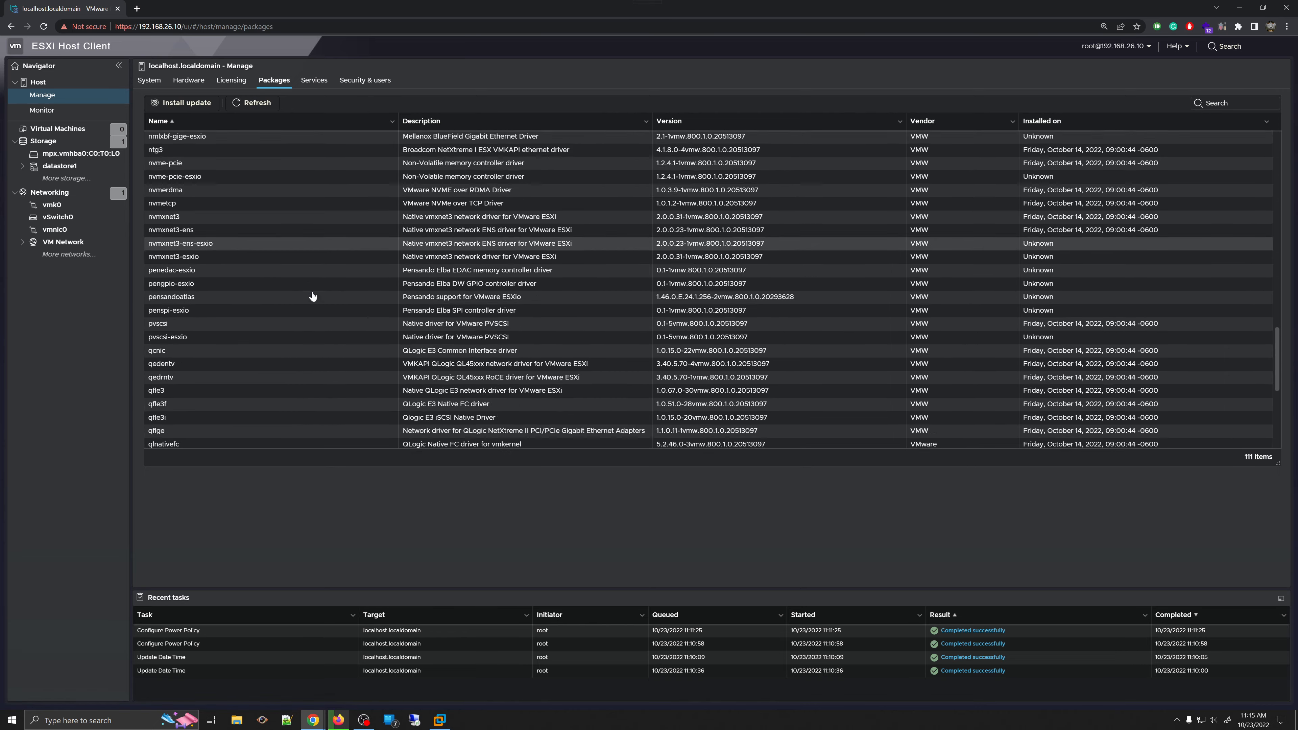
scroll(312, 297, up, 6)
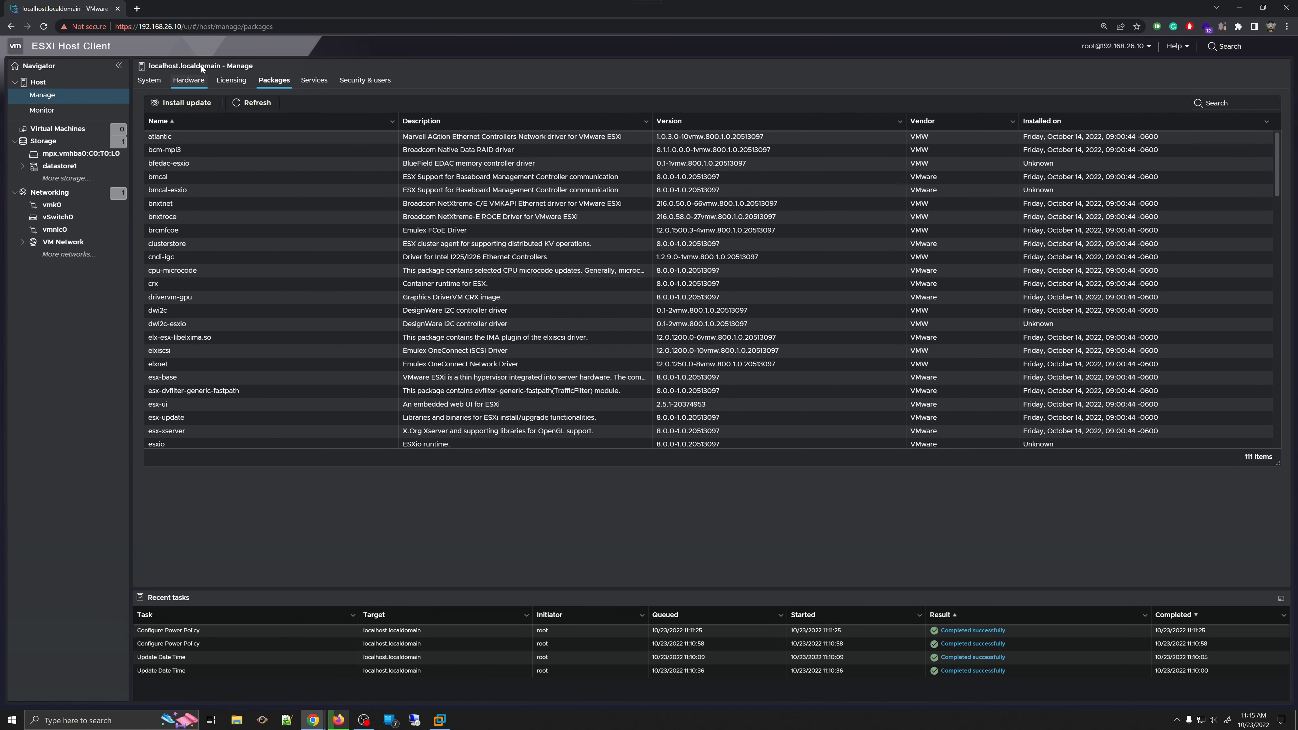
click(313, 81)
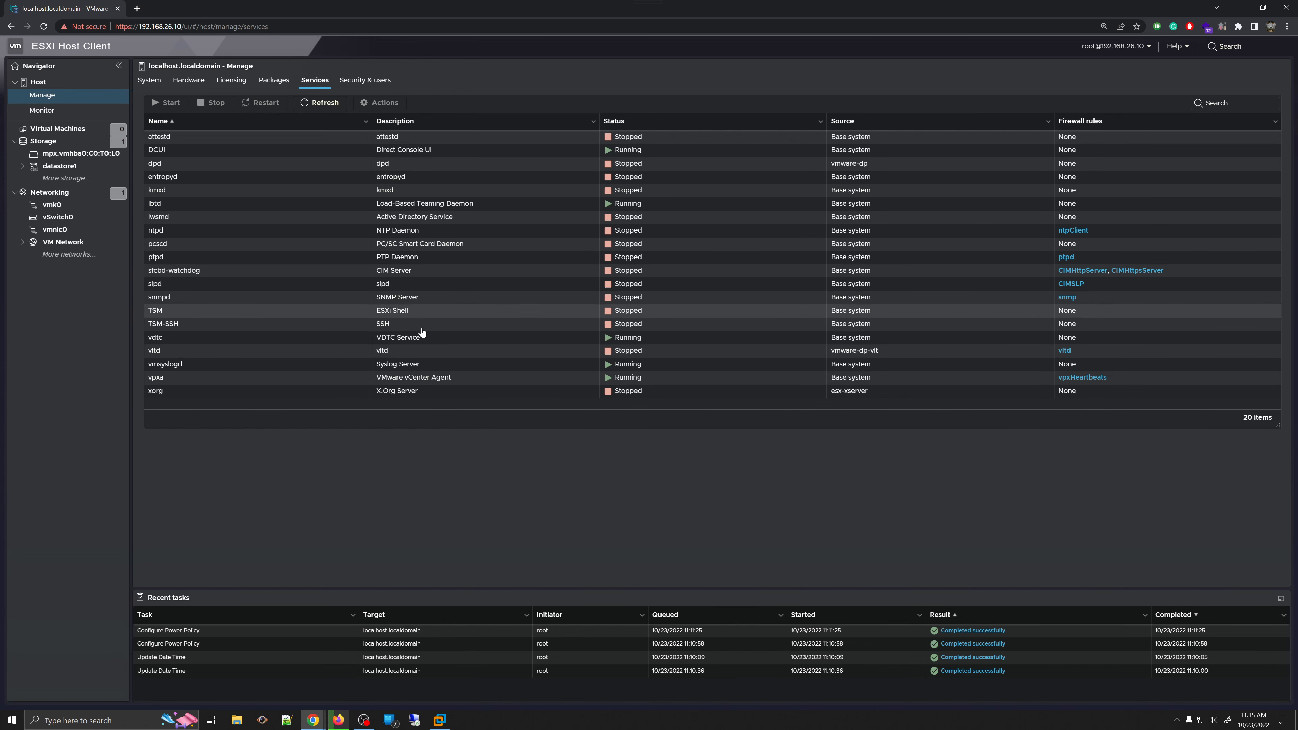
- Start the TSM-SSH service from its context menu so SSH shows Running
click(223, 329)
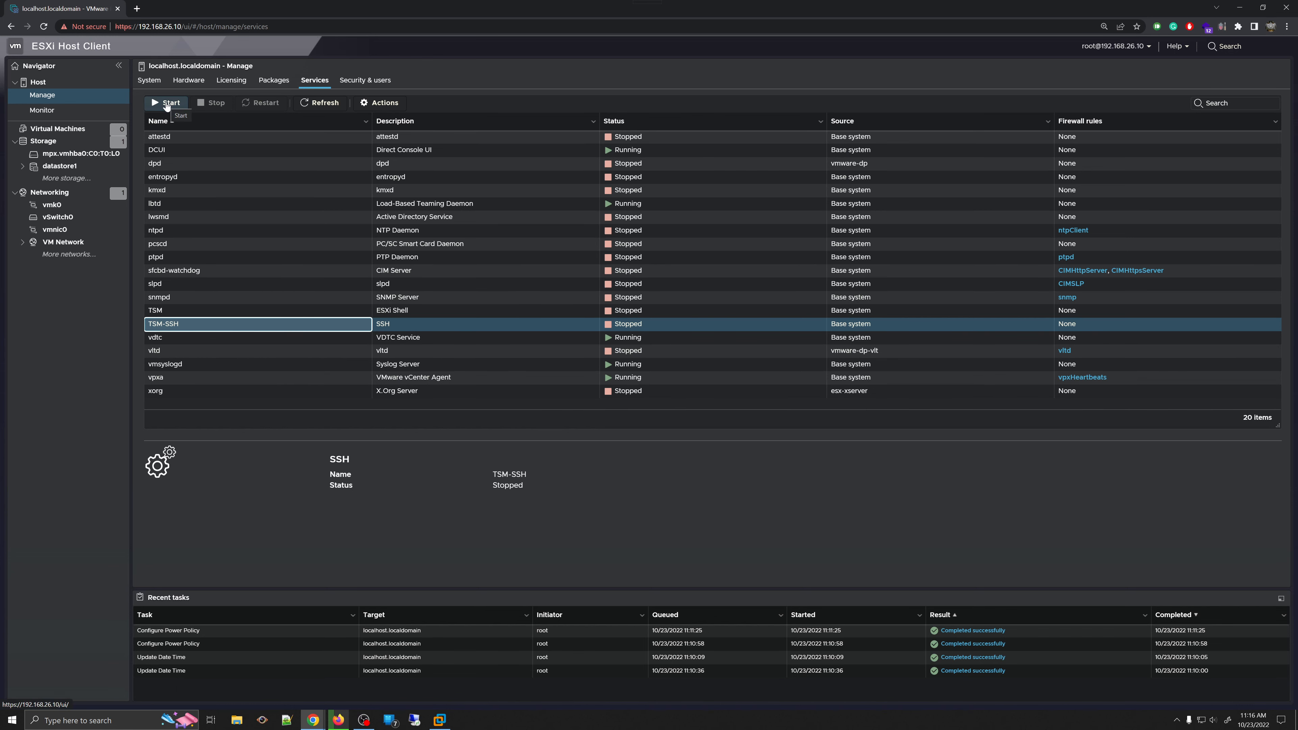
click(433, 325)
right_click(433, 325)
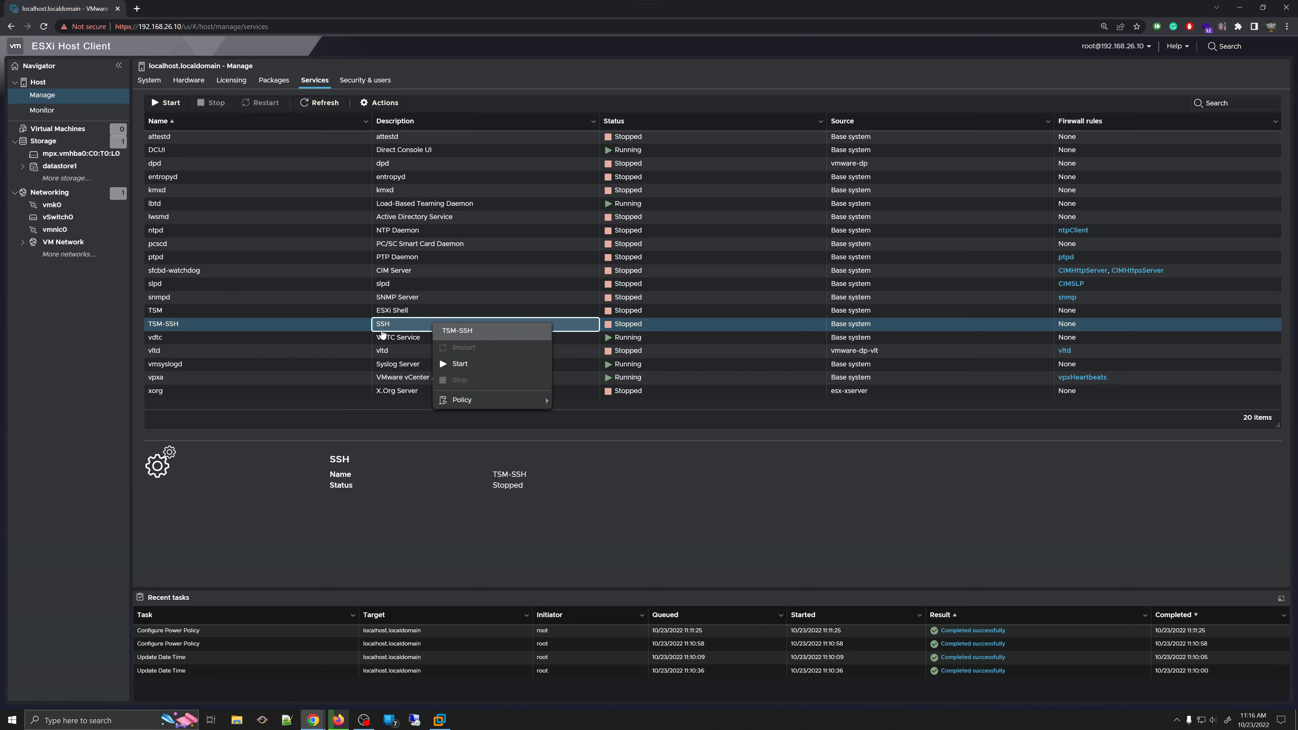
right_click(301, 326)
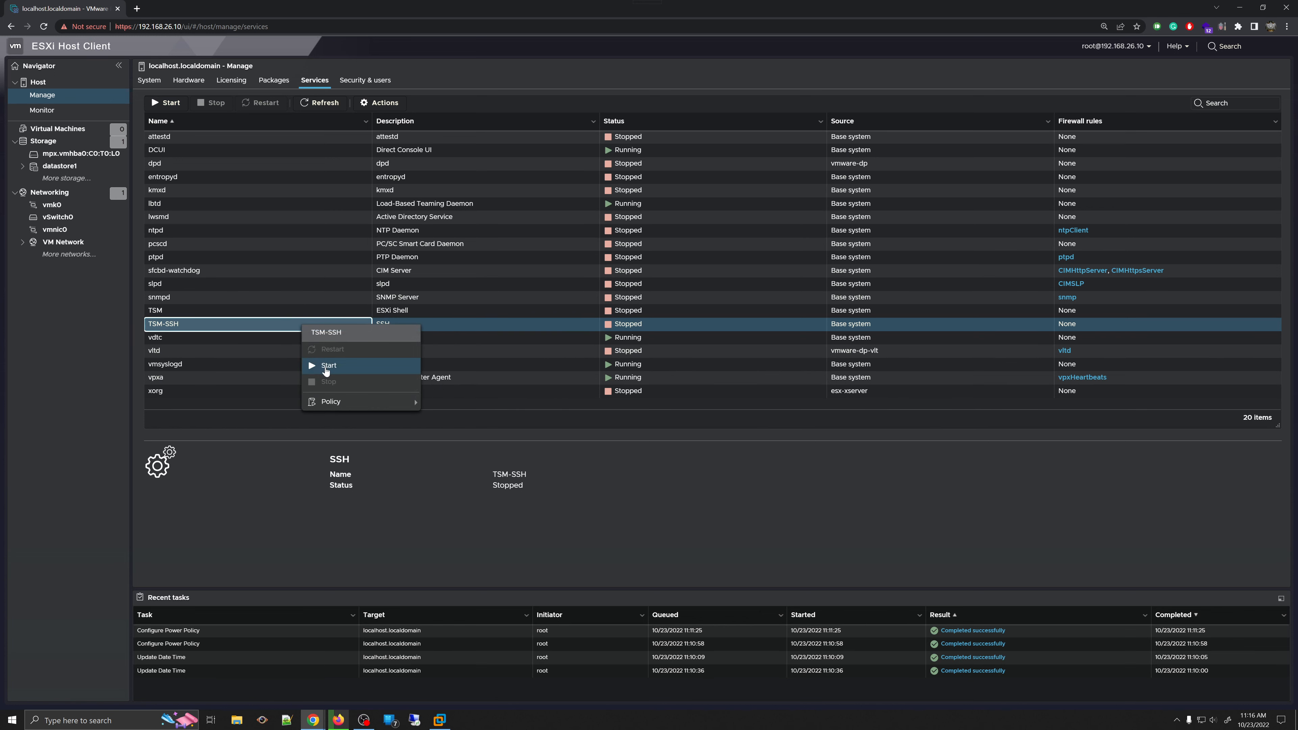
click(217, 326)
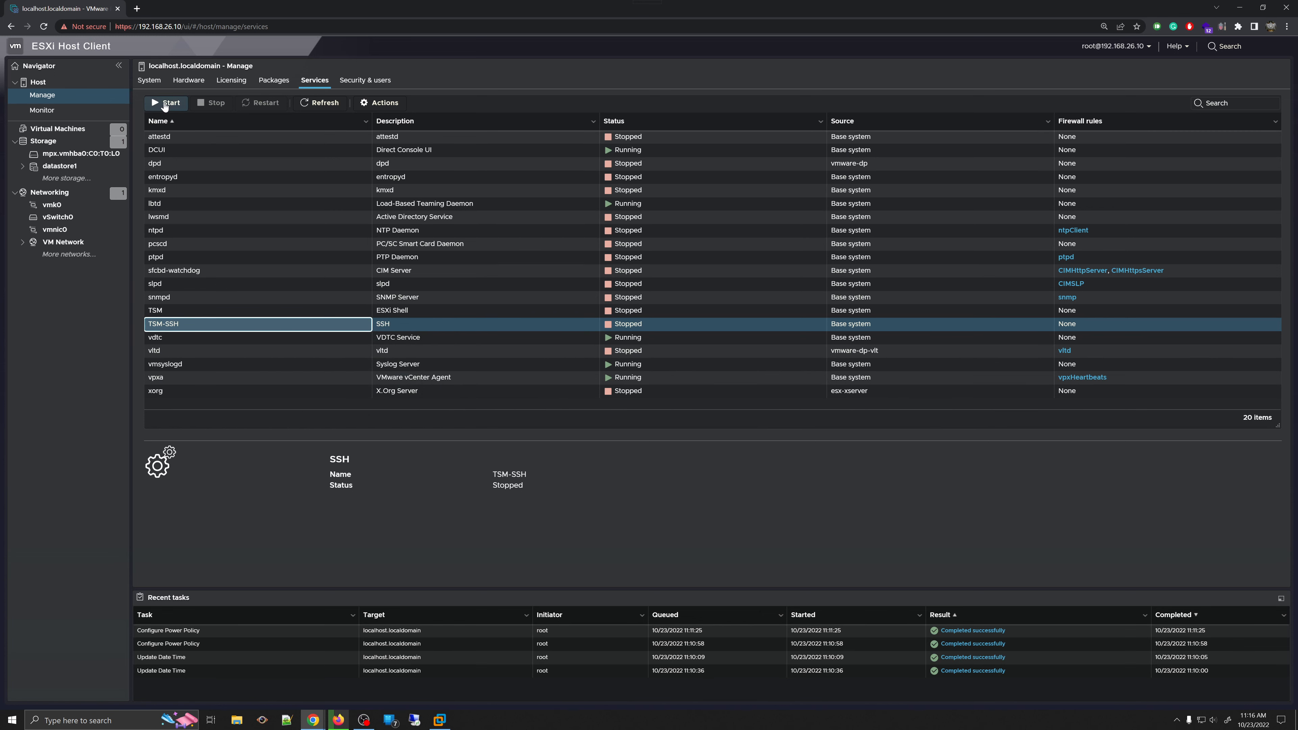
click(164, 102)
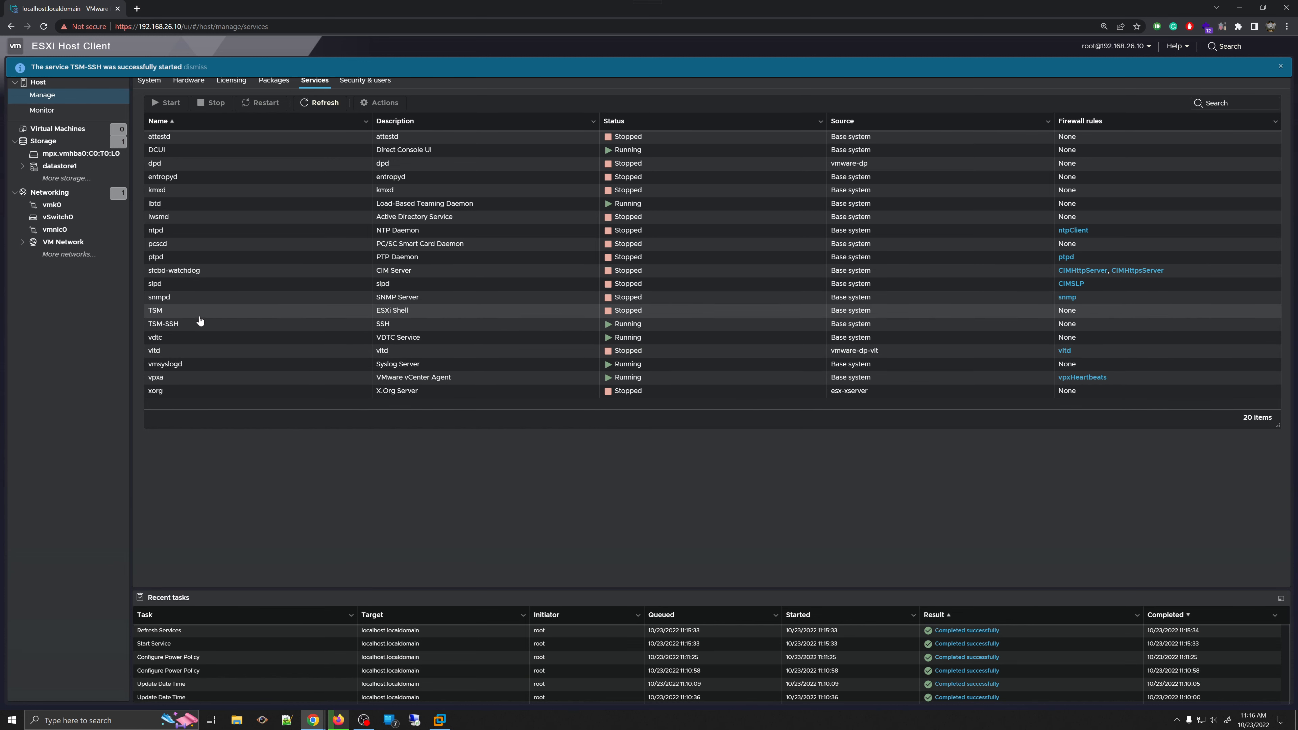
click(279, 325)
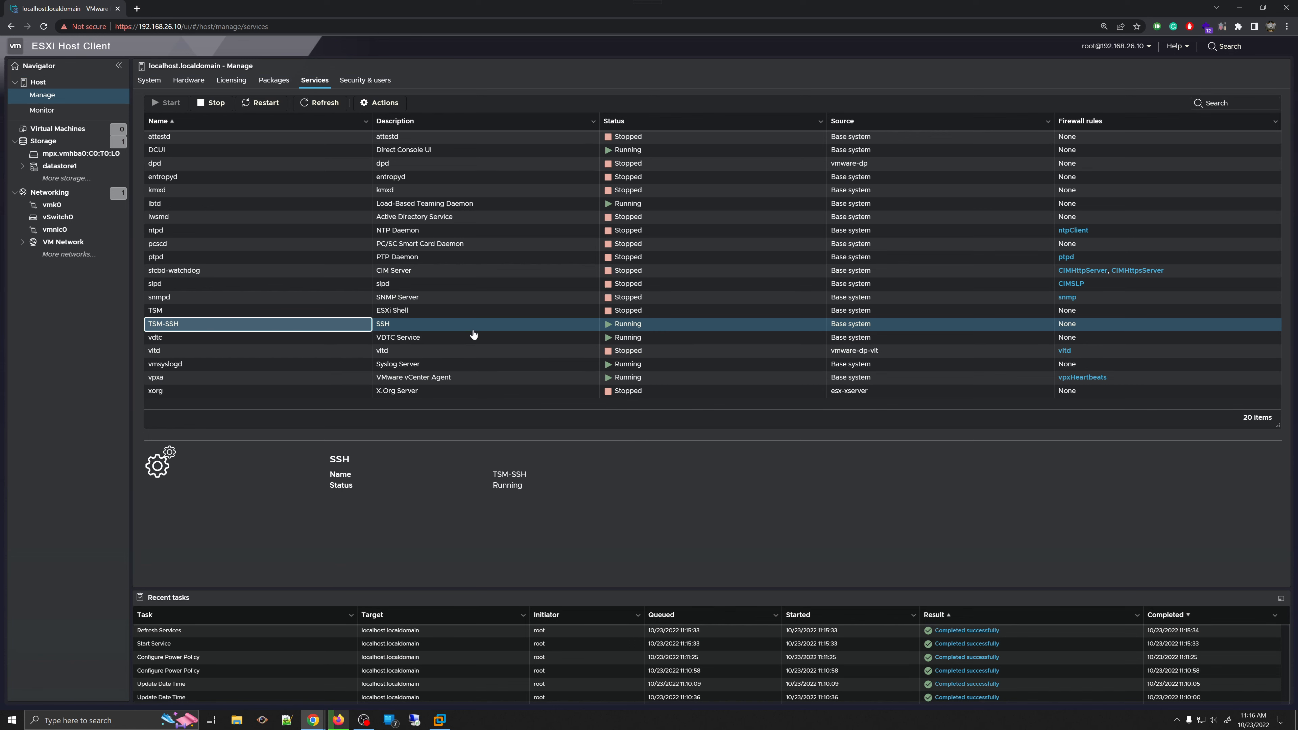
- Start the TSM (ESXi Shell) service, dismiss the success banner and review the Start Service task
click(300, 316)
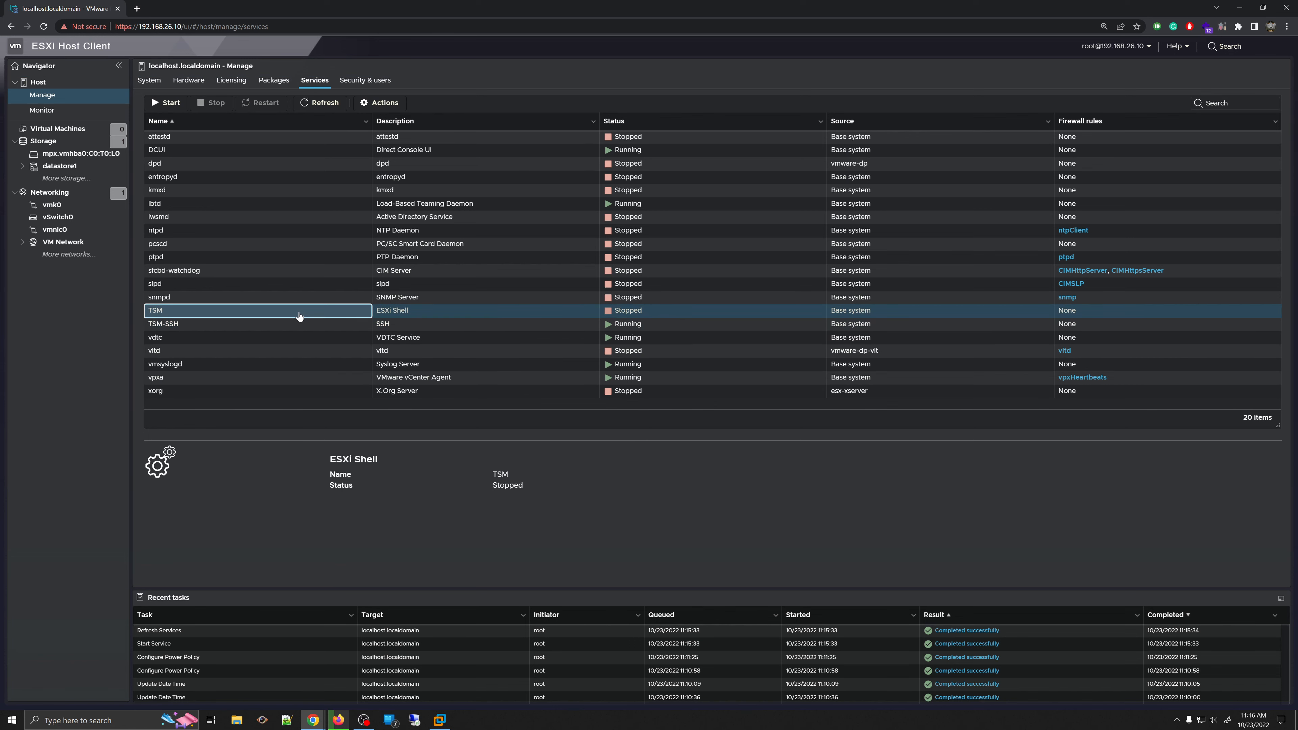
right_click(300, 316)
click(326, 356)
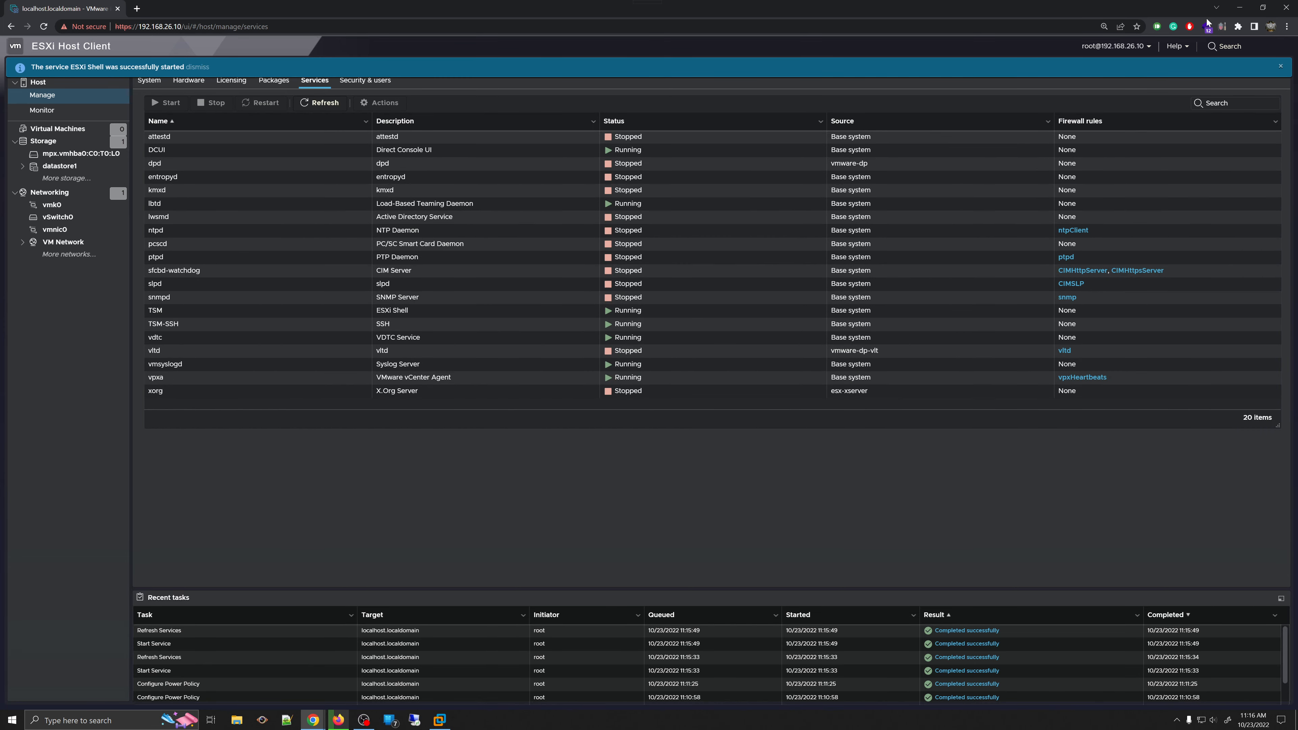
click(1281, 68)
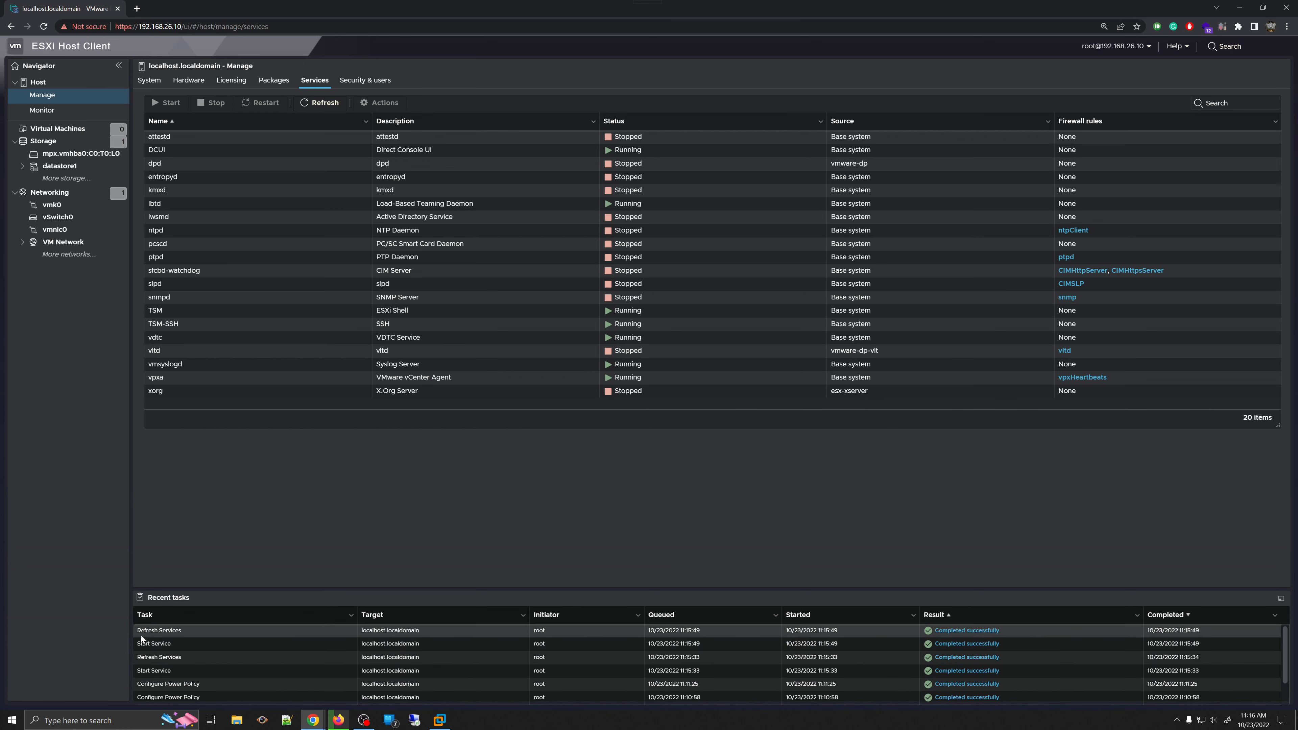
click(164, 645)
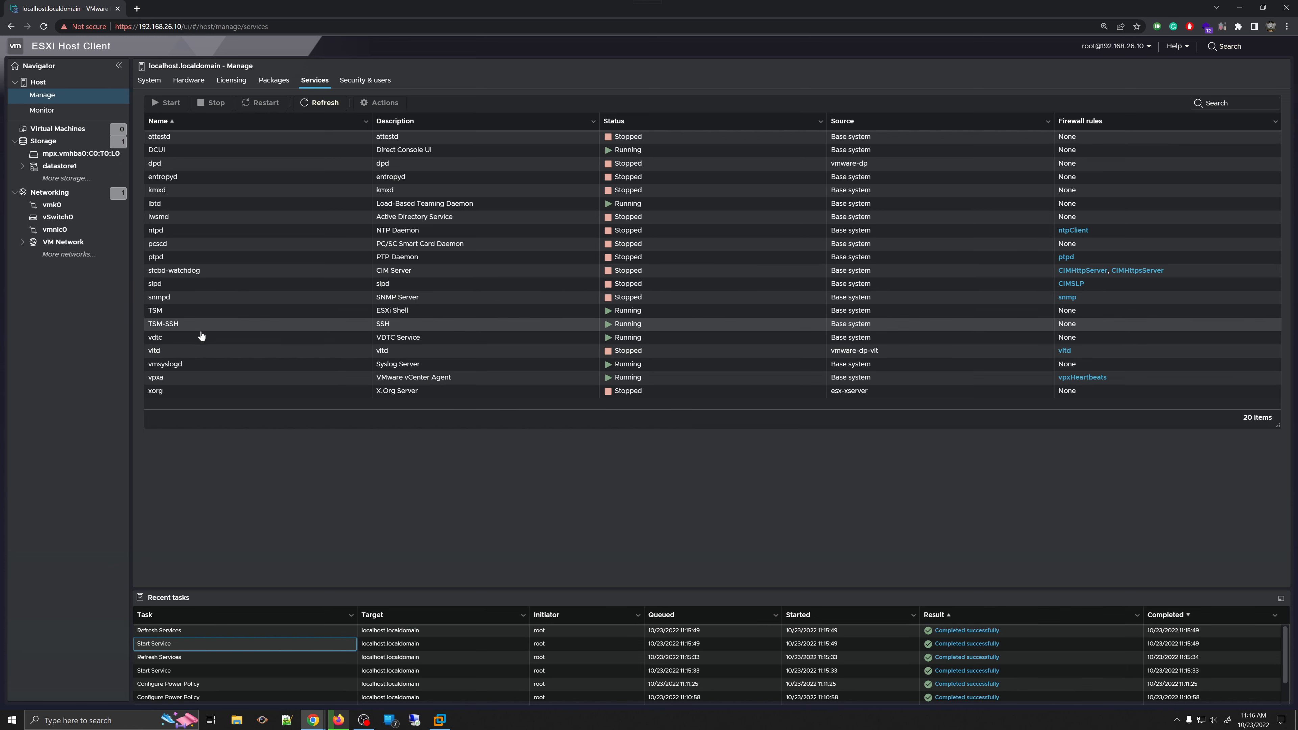
- Stop the TSM-SSH service from its context menu
click(247, 339)
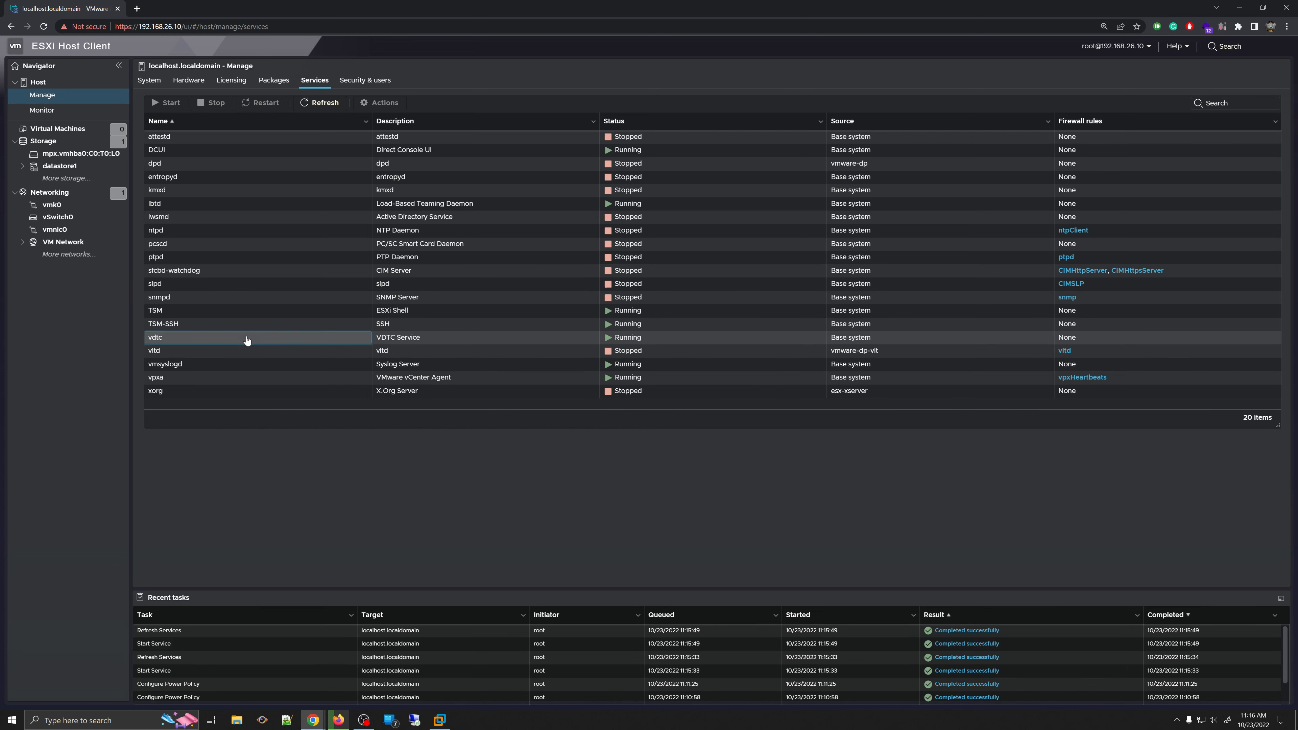
click(402, 327)
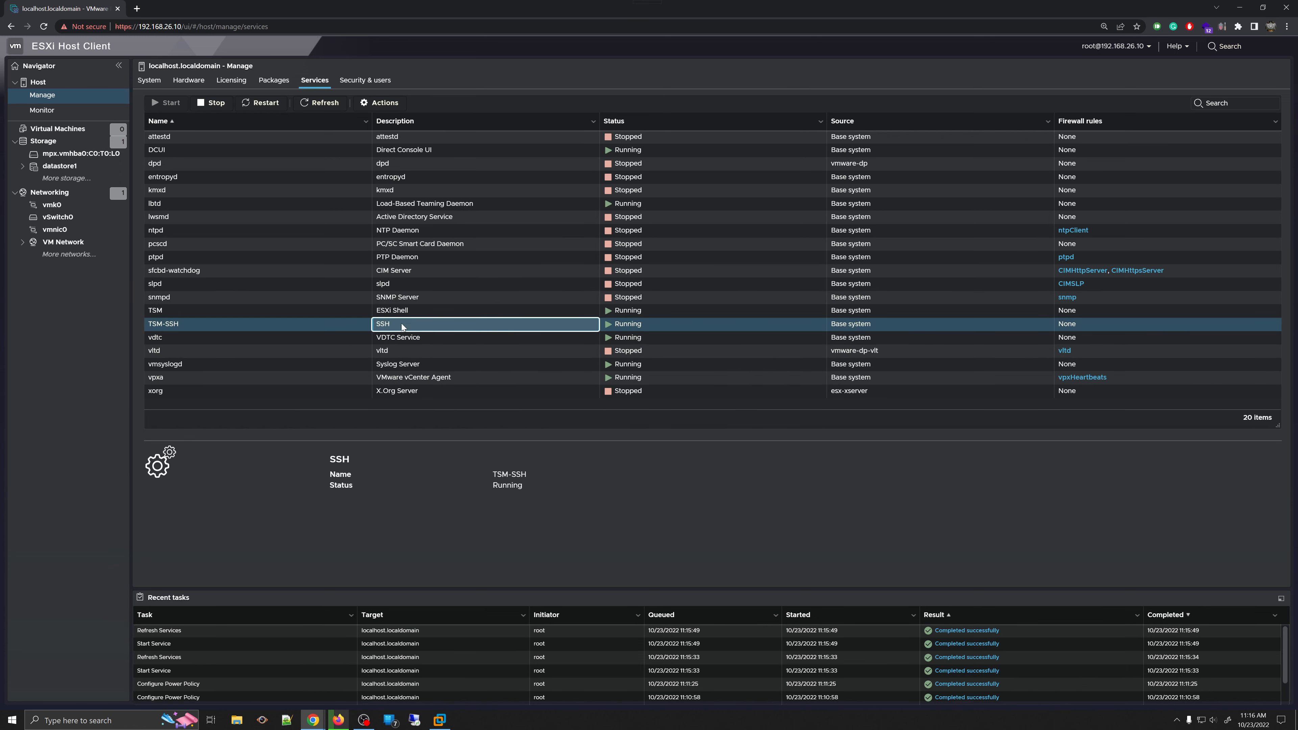
right_click(402, 324)
click(434, 382)
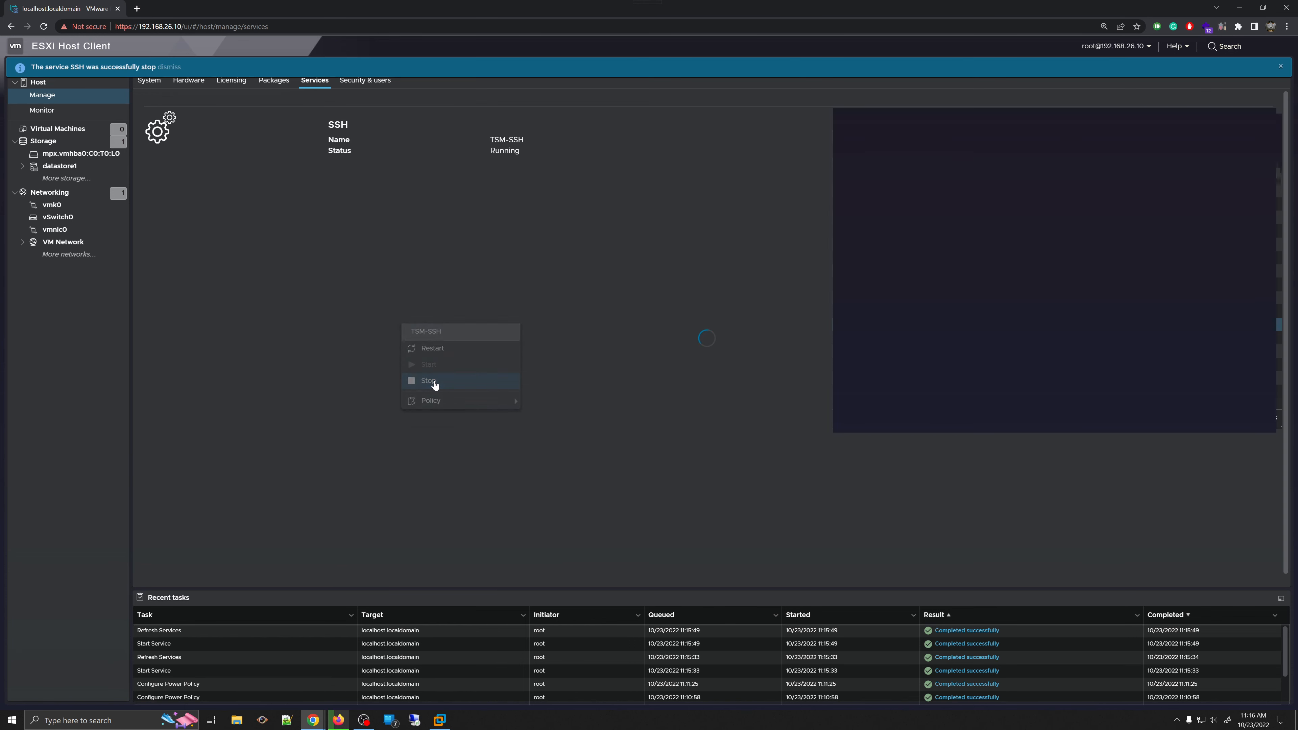
- Stop the TSM (ESXi Shell) service and dismiss the notification banner
click(328, 310)
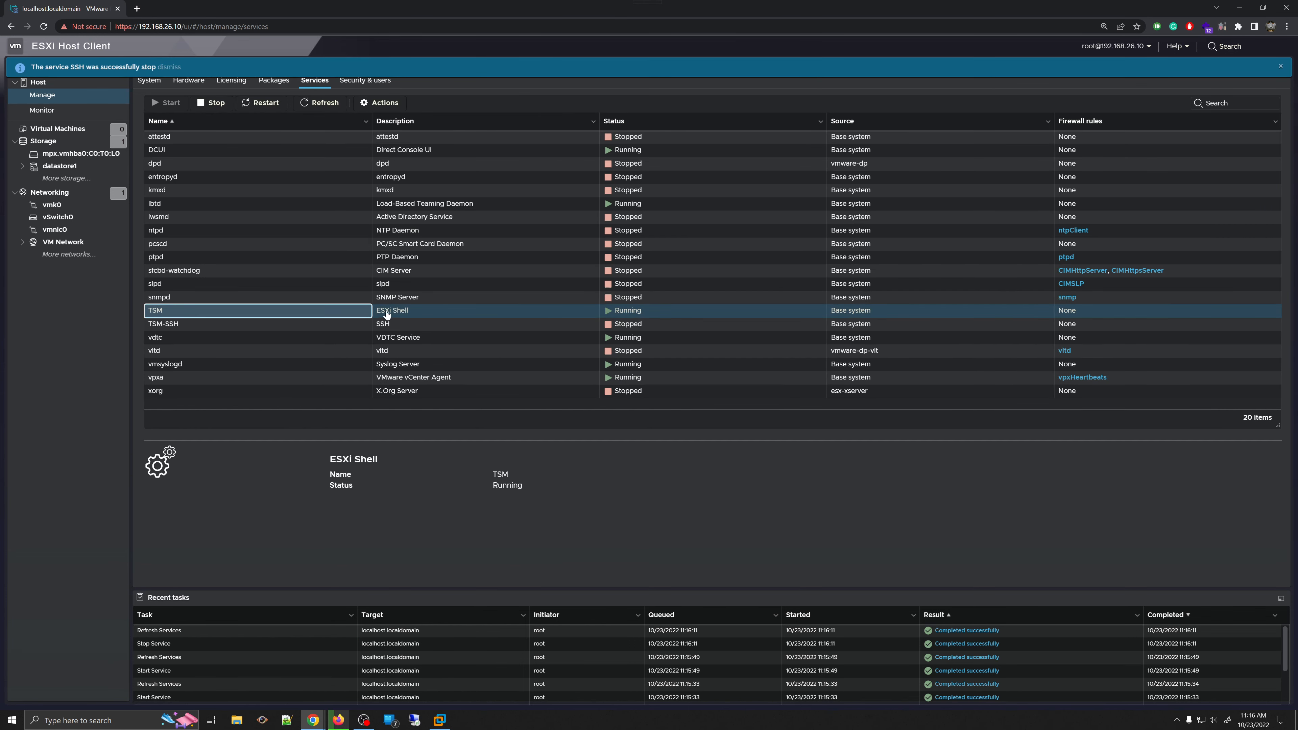
right_click(400, 310)
click(442, 369)
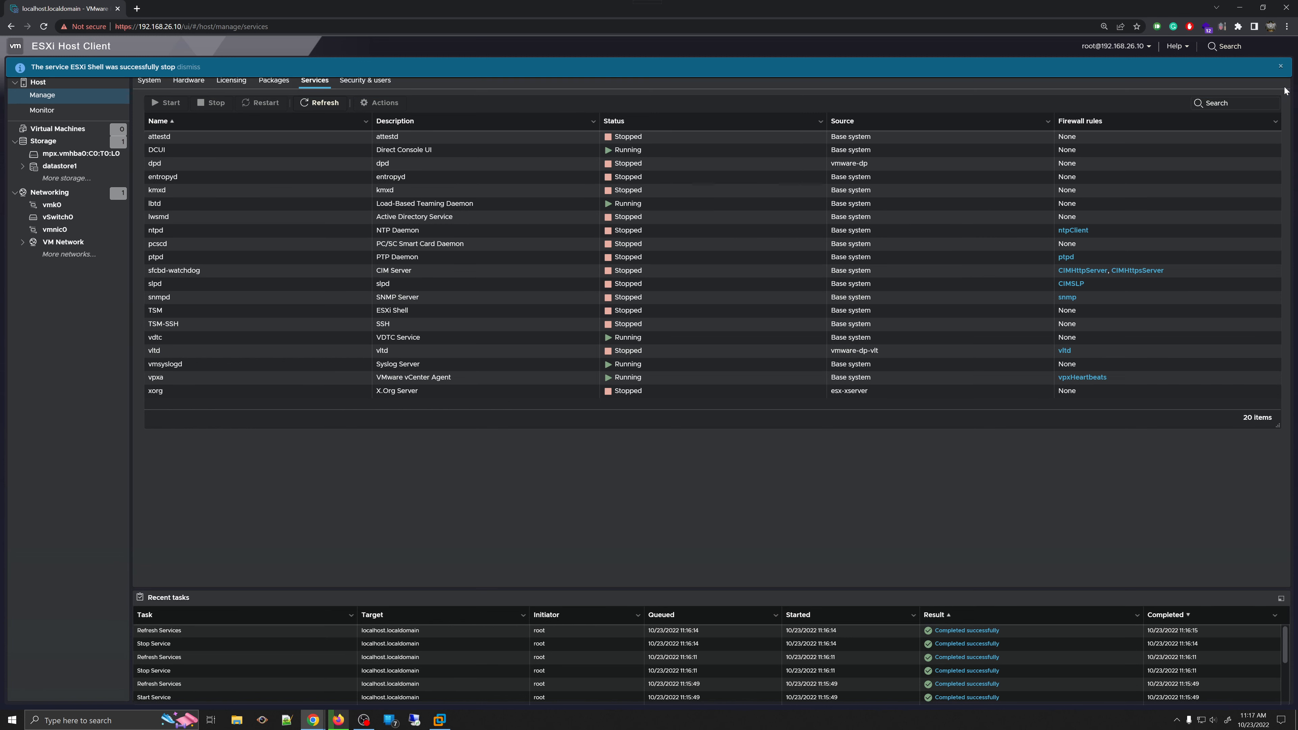
click(1281, 67)
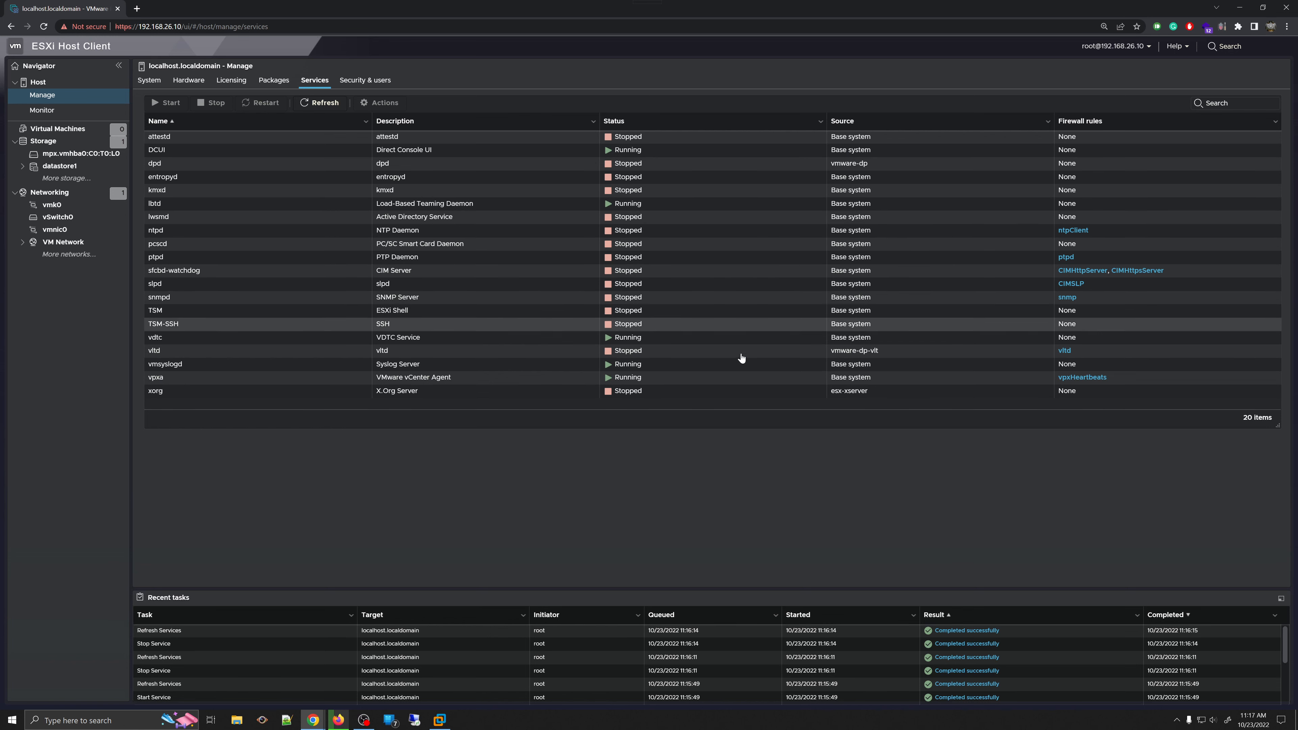
click(269, 325)
right_click(405, 330)
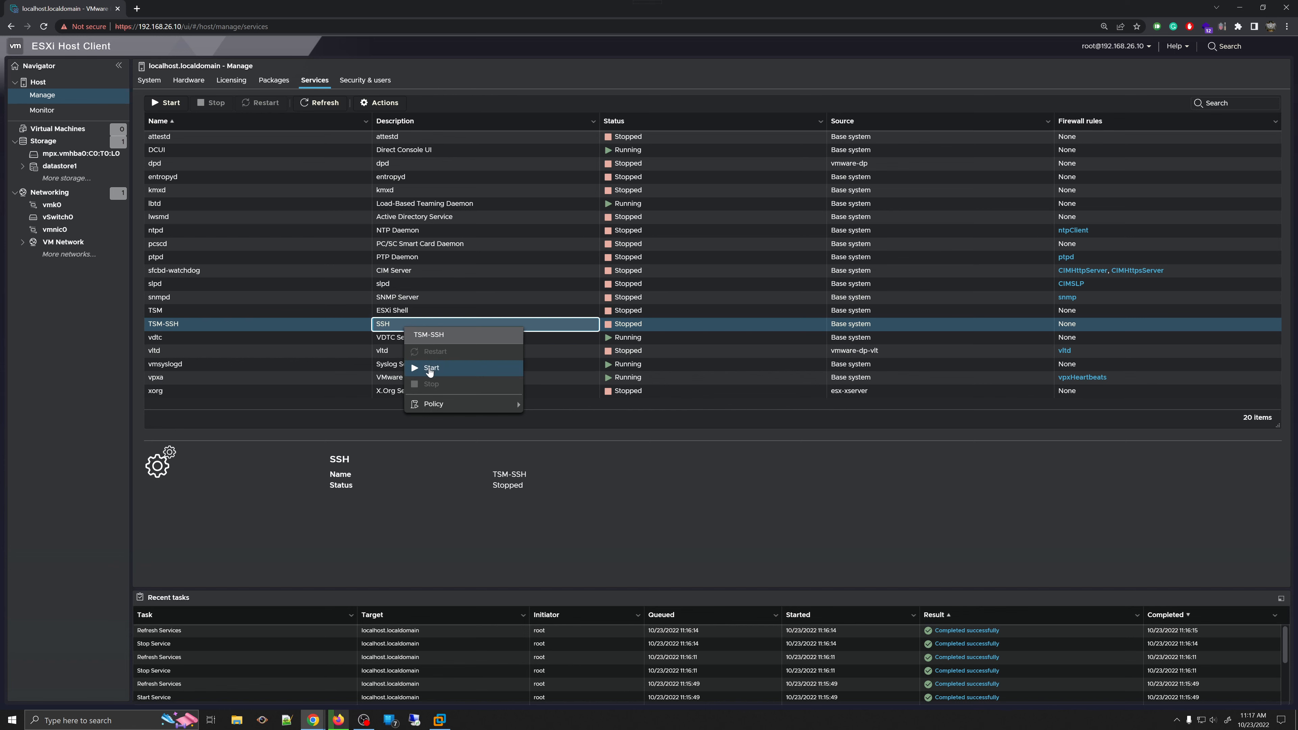
click(428, 369)
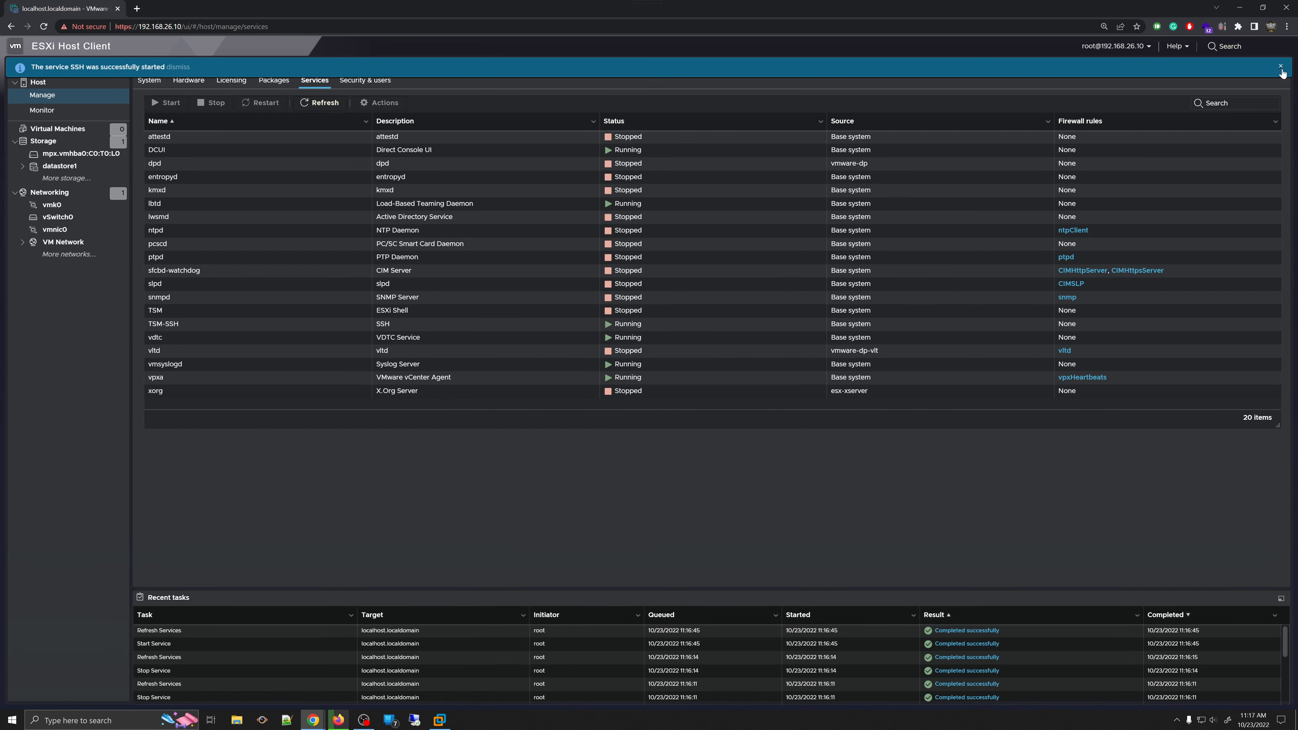
click(1281, 66)
click(401, 327)
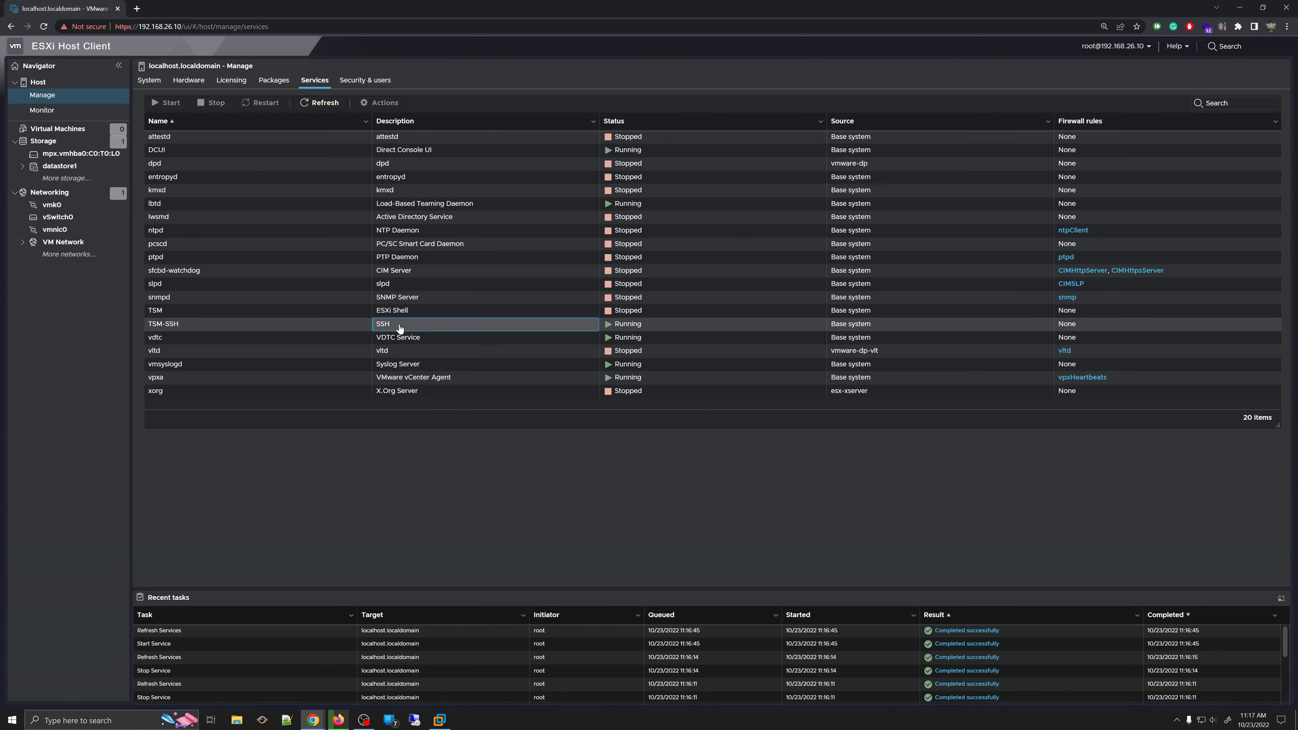
right_click(400, 327)
click(418, 384)
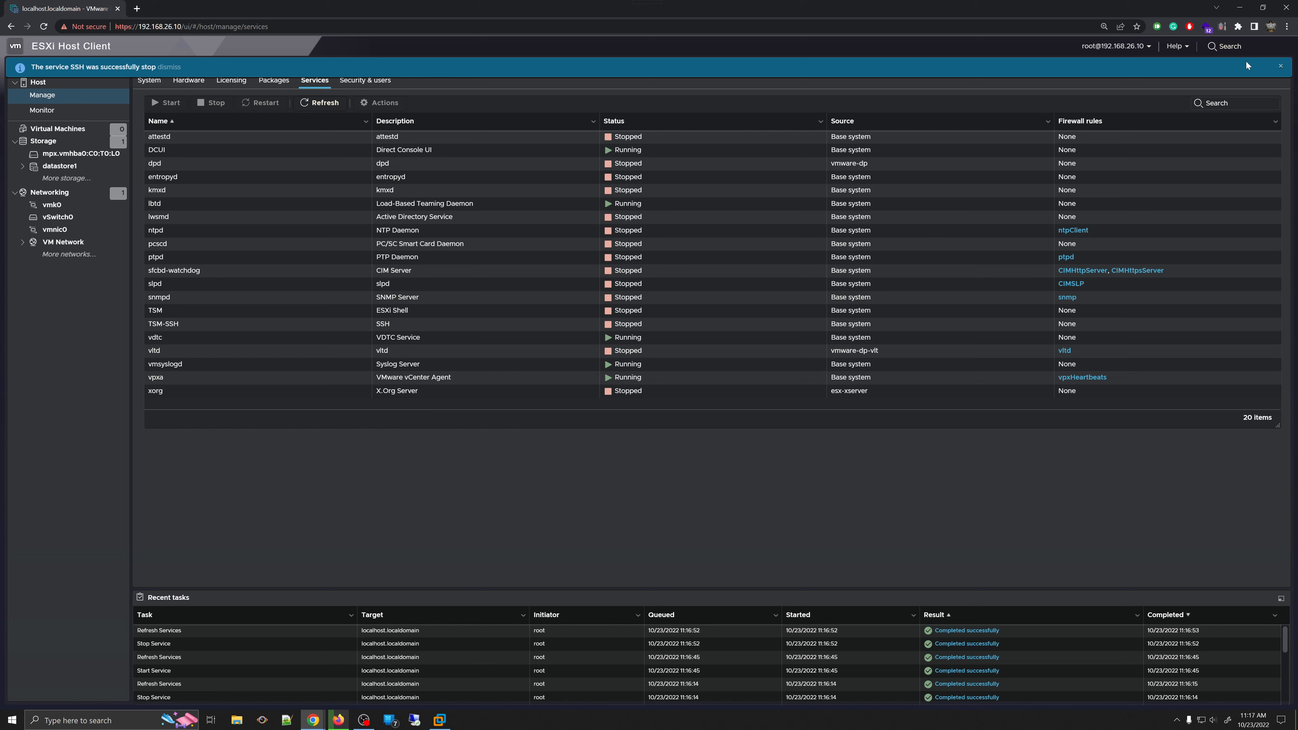
click(1281, 66)
click(328, 105)
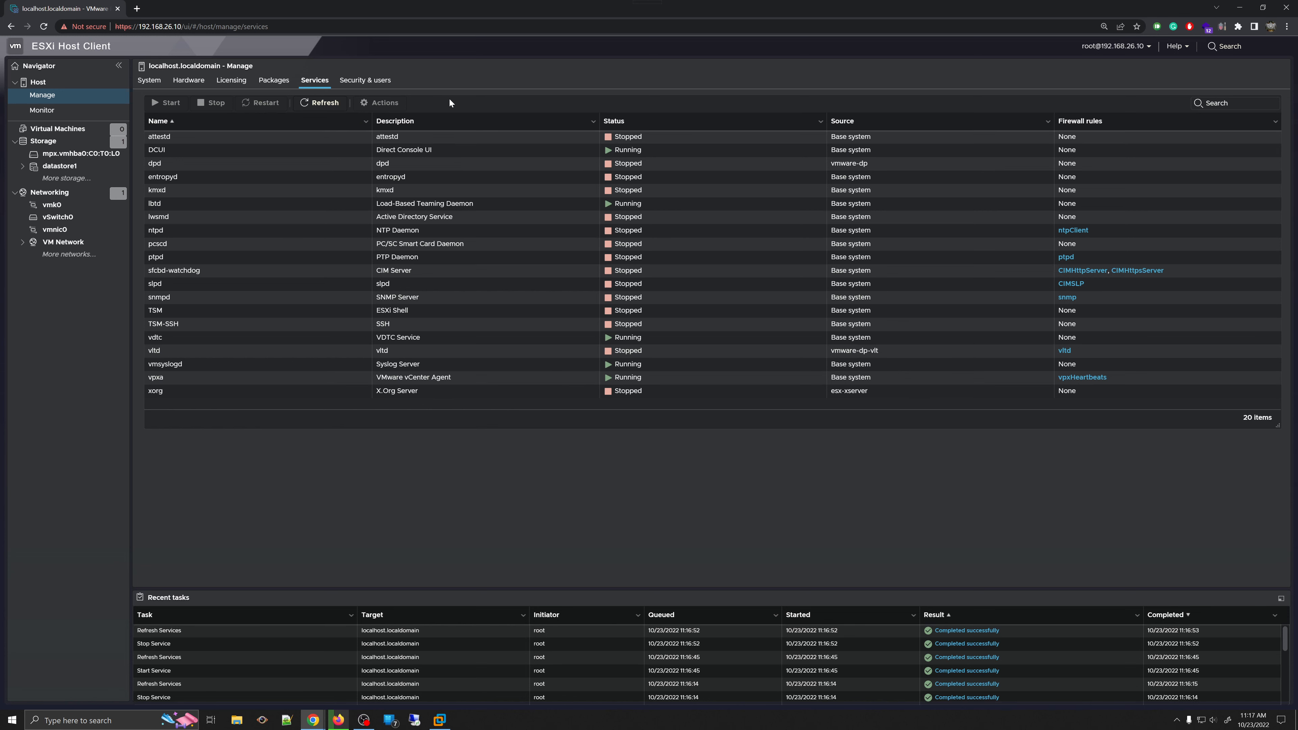
- Browse the Authentication, Certificates, Roles, Lockdown mode and Acceptance level pages under Security & users
click(358, 82)
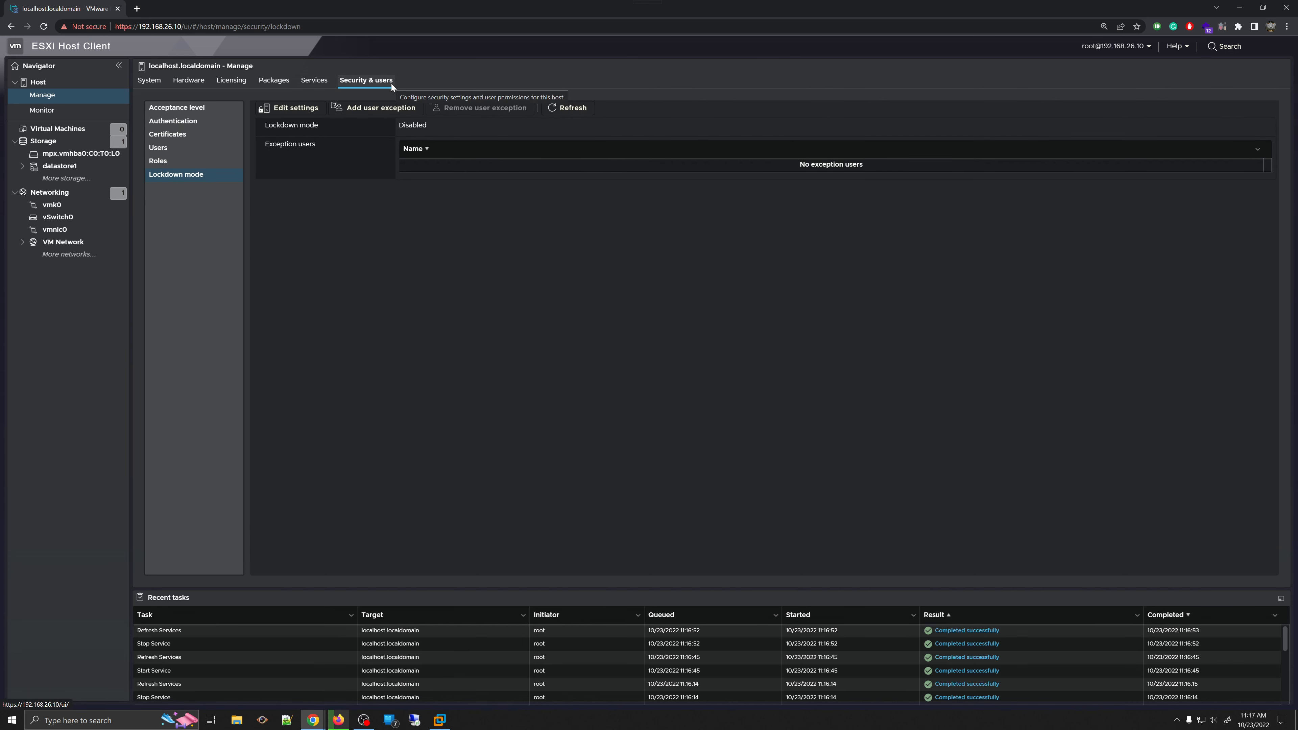
click(173, 121)
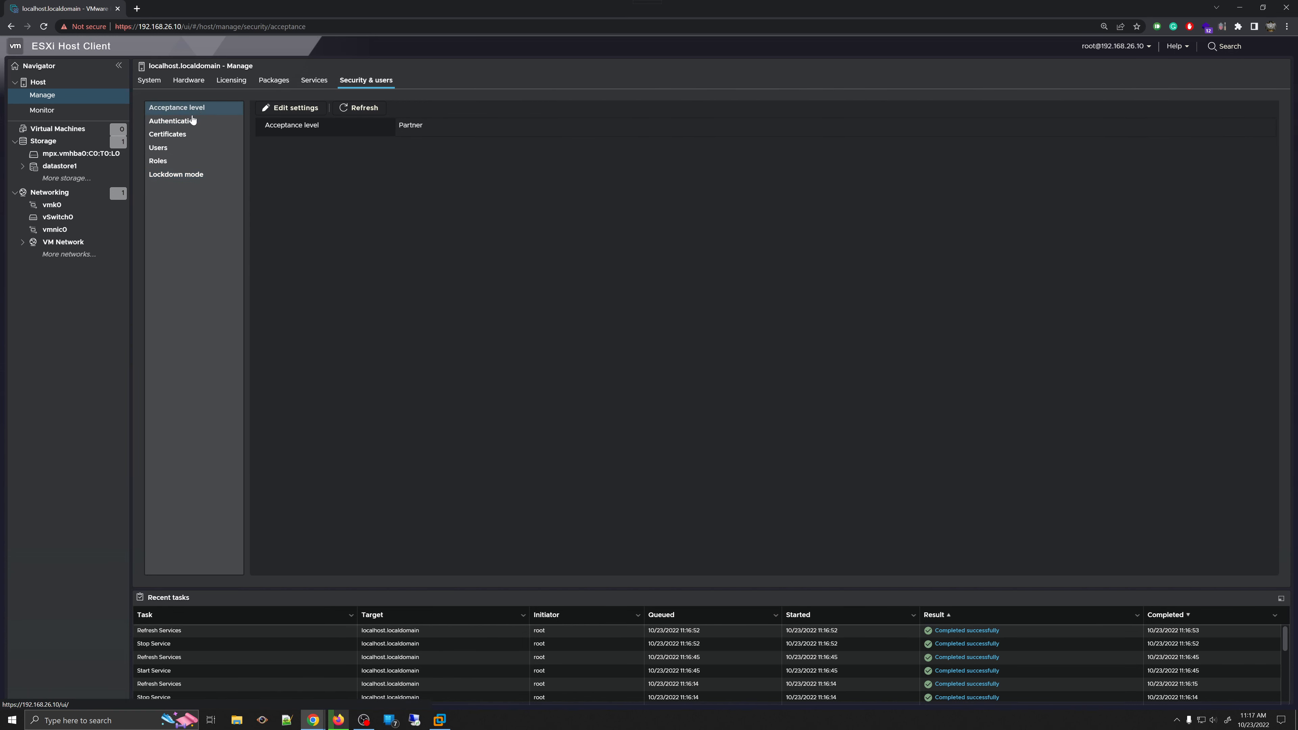
click(179, 136)
click(164, 161)
click(177, 174)
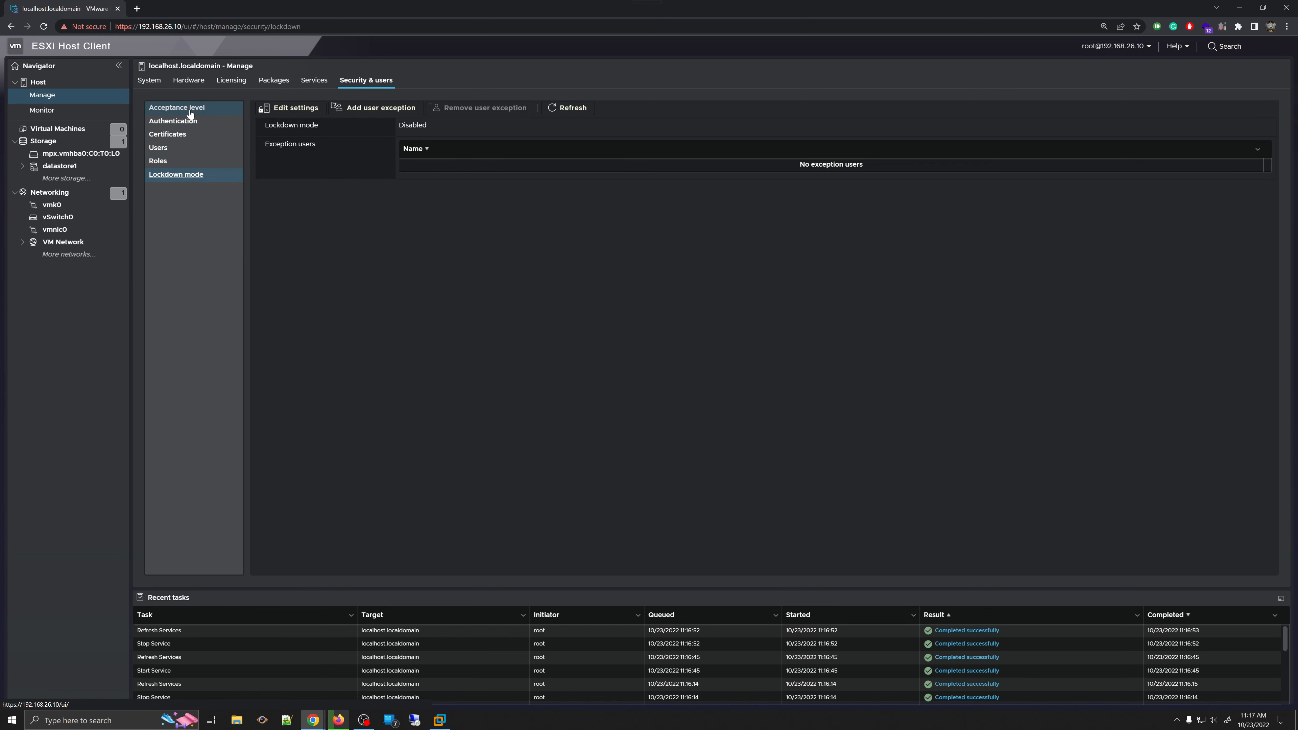
click(190, 110)
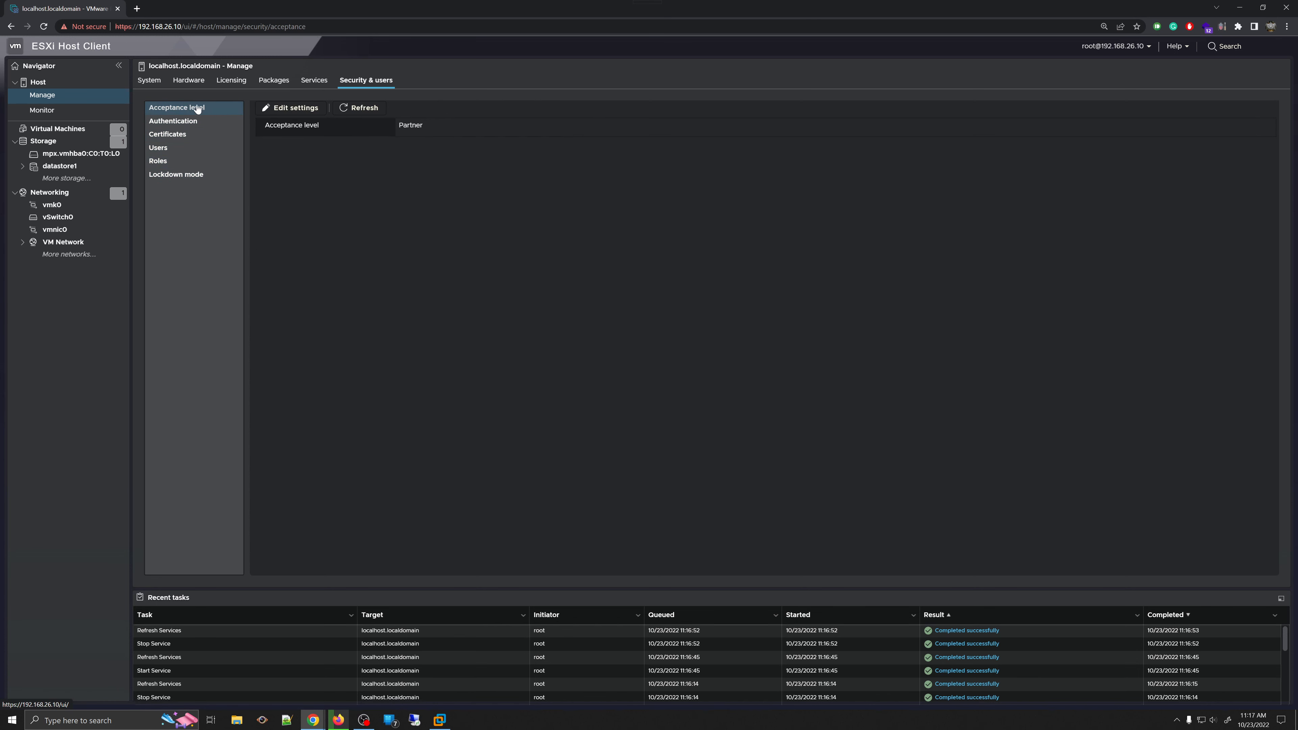
- Try VMware certified, VMware accepted and Community acceptance levels, then cancel, leaving it at Partner
click(300, 107)
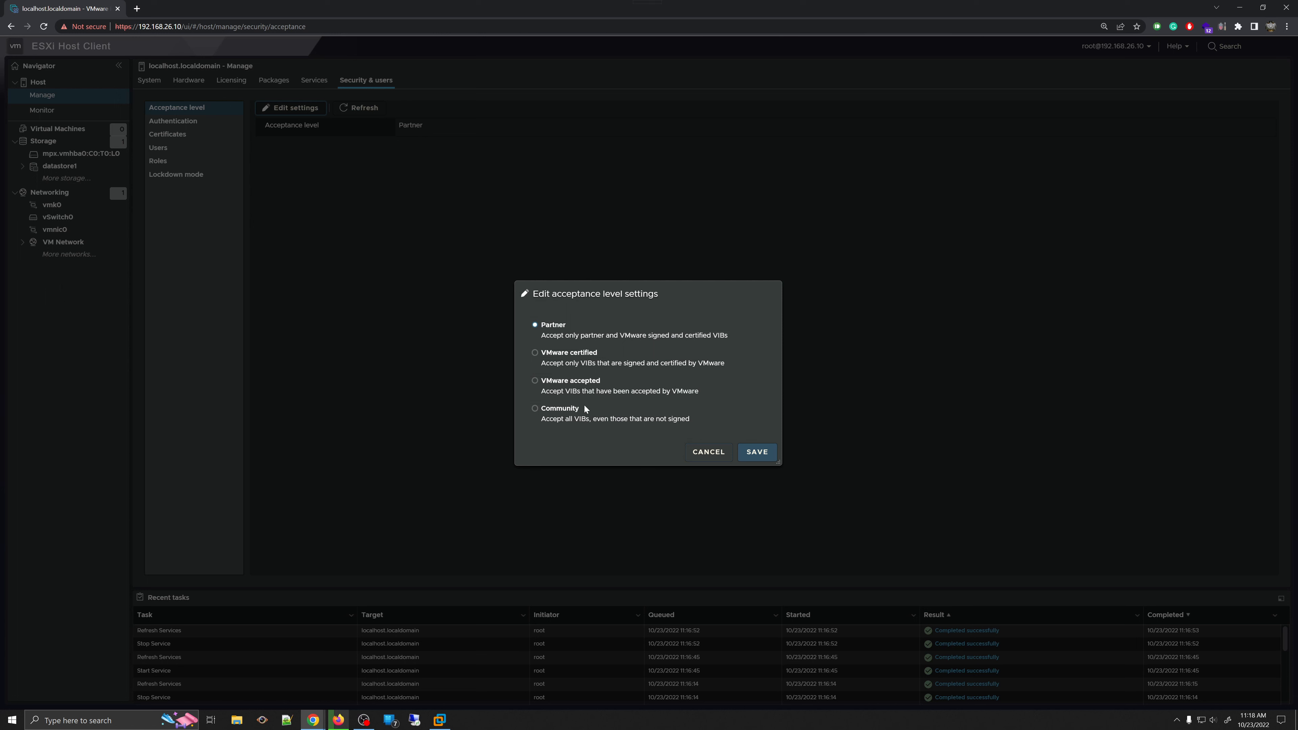
click(583, 354)
click(576, 383)
click(566, 417)
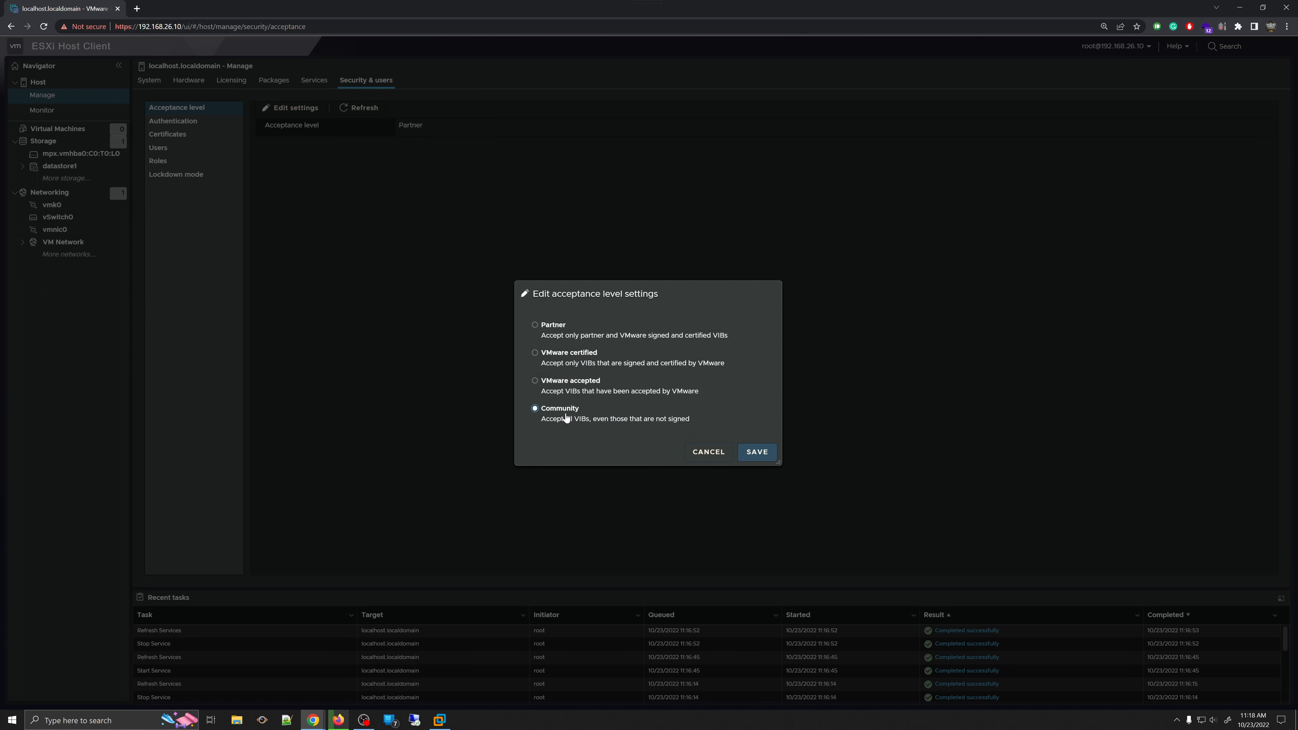
click(574, 329)
click(708, 454)
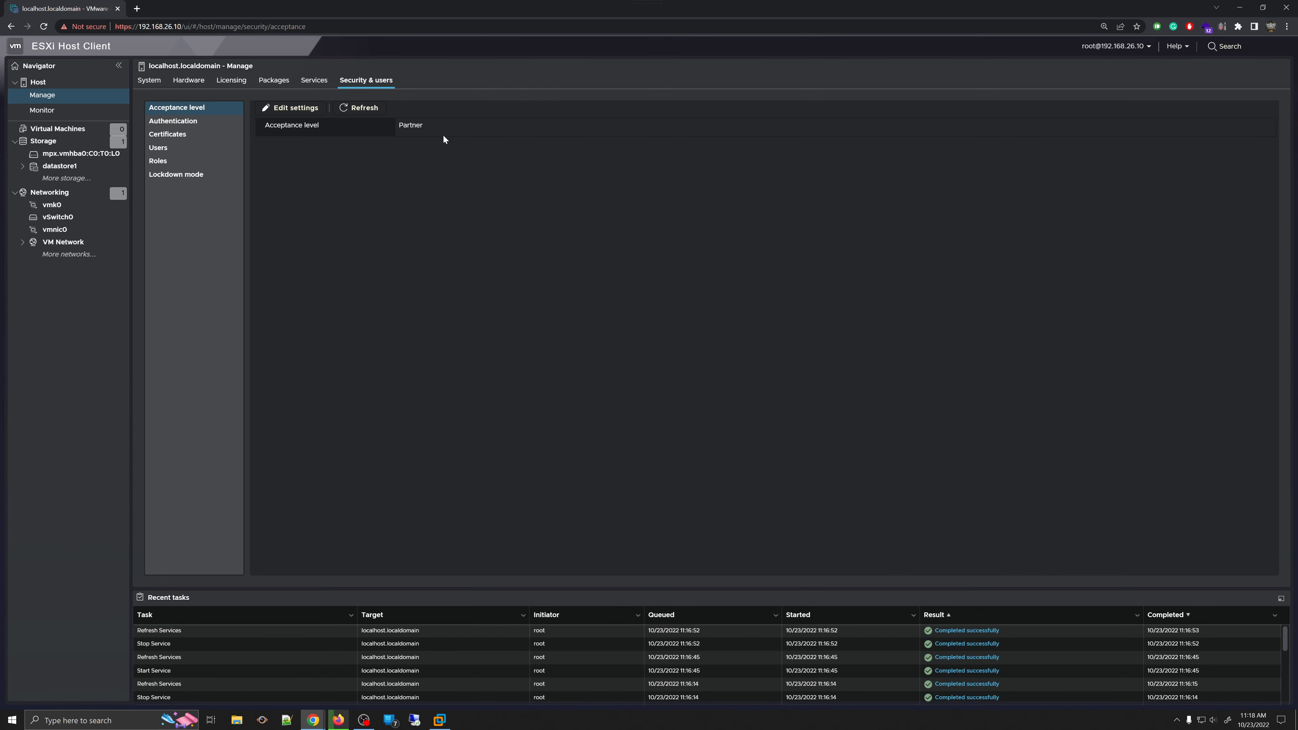
- Show the Authentication settings and open then cancel the Join domain dialog
click(185, 127)
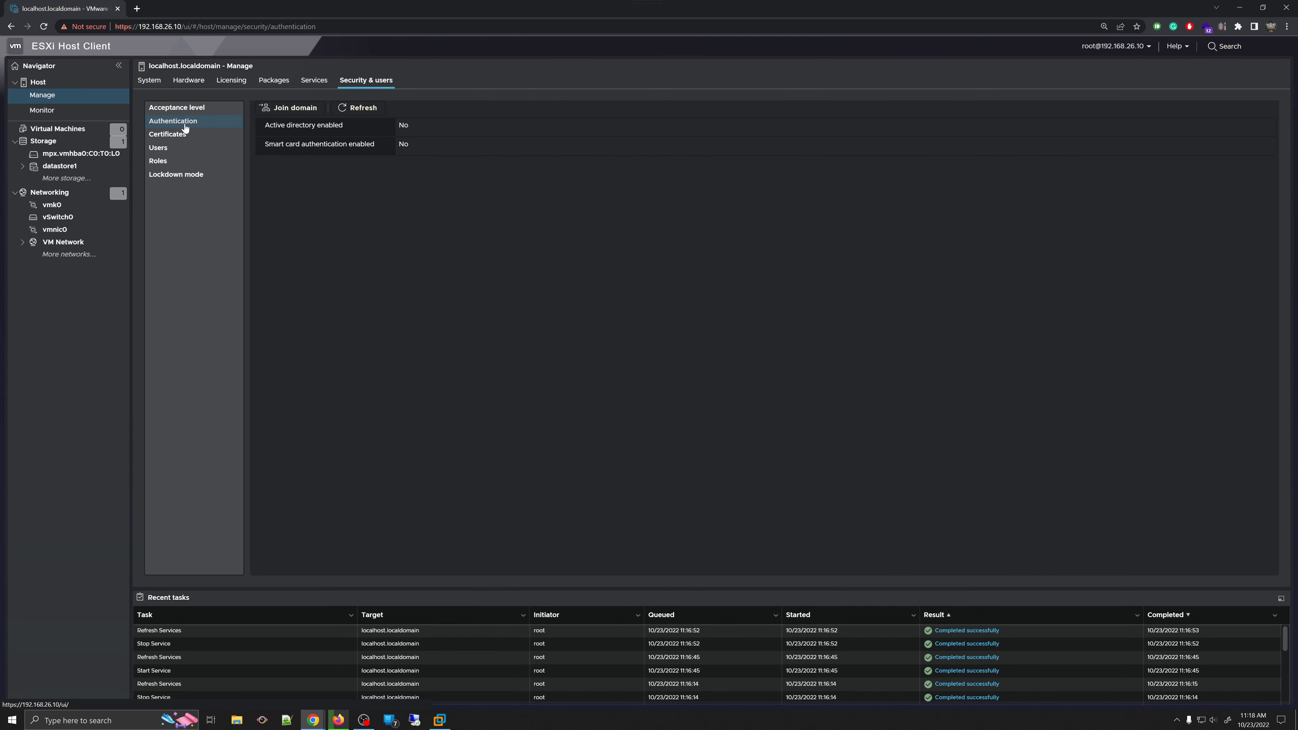
click(296, 112)
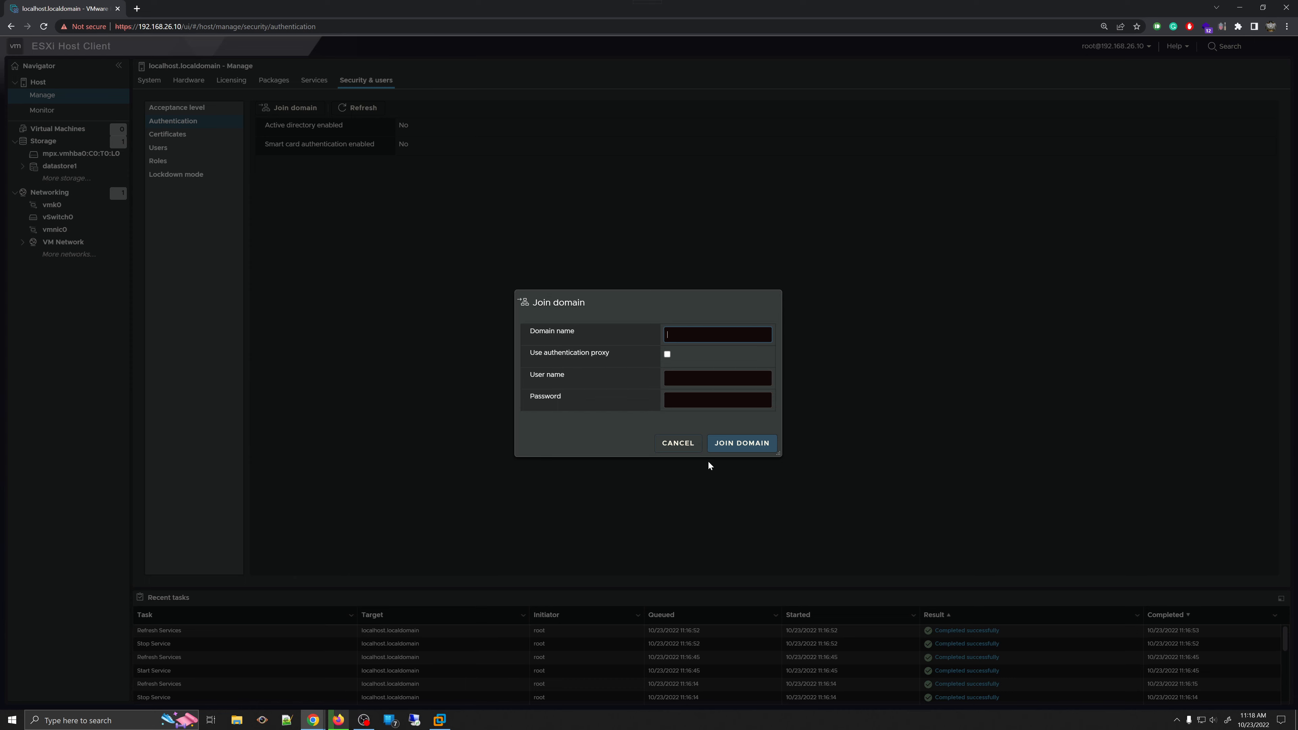
click(667, 443)
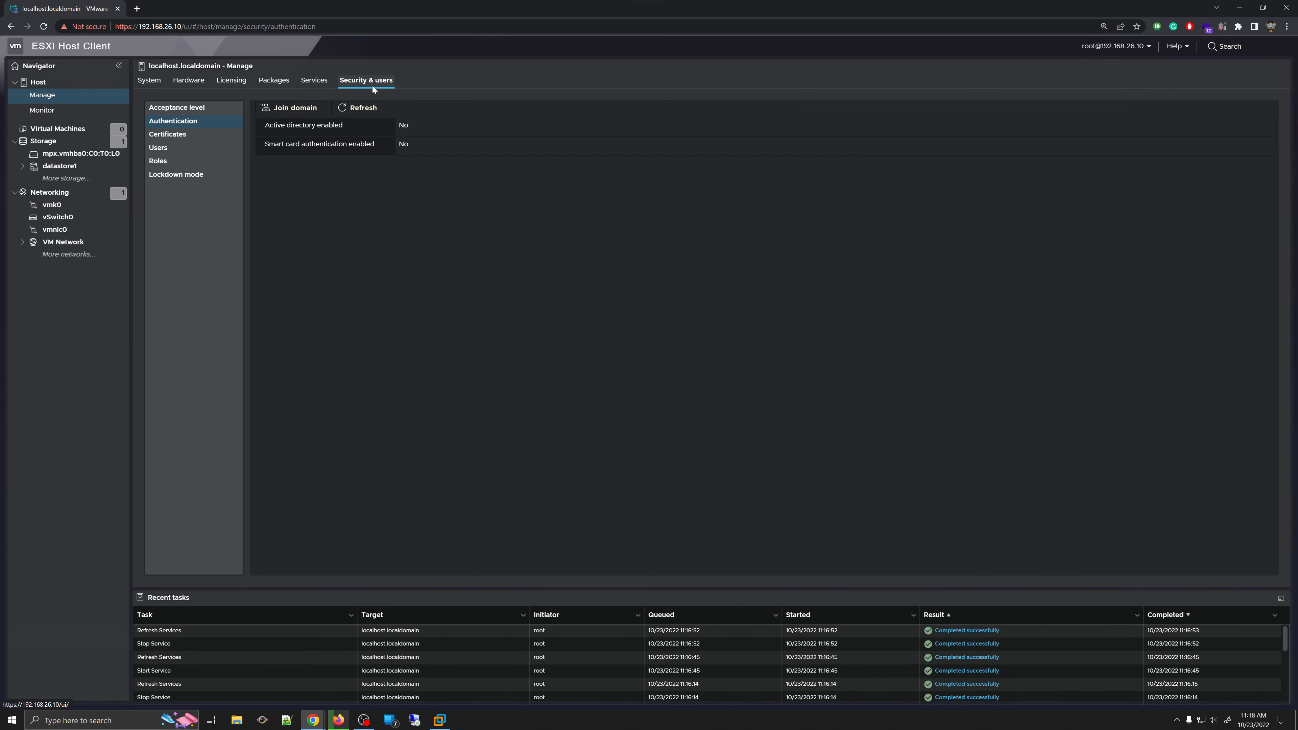
- Toggle the authentication proxy option and attempt Join Domain with empty fields, then dismiss the error and cancel
click(300, 109)
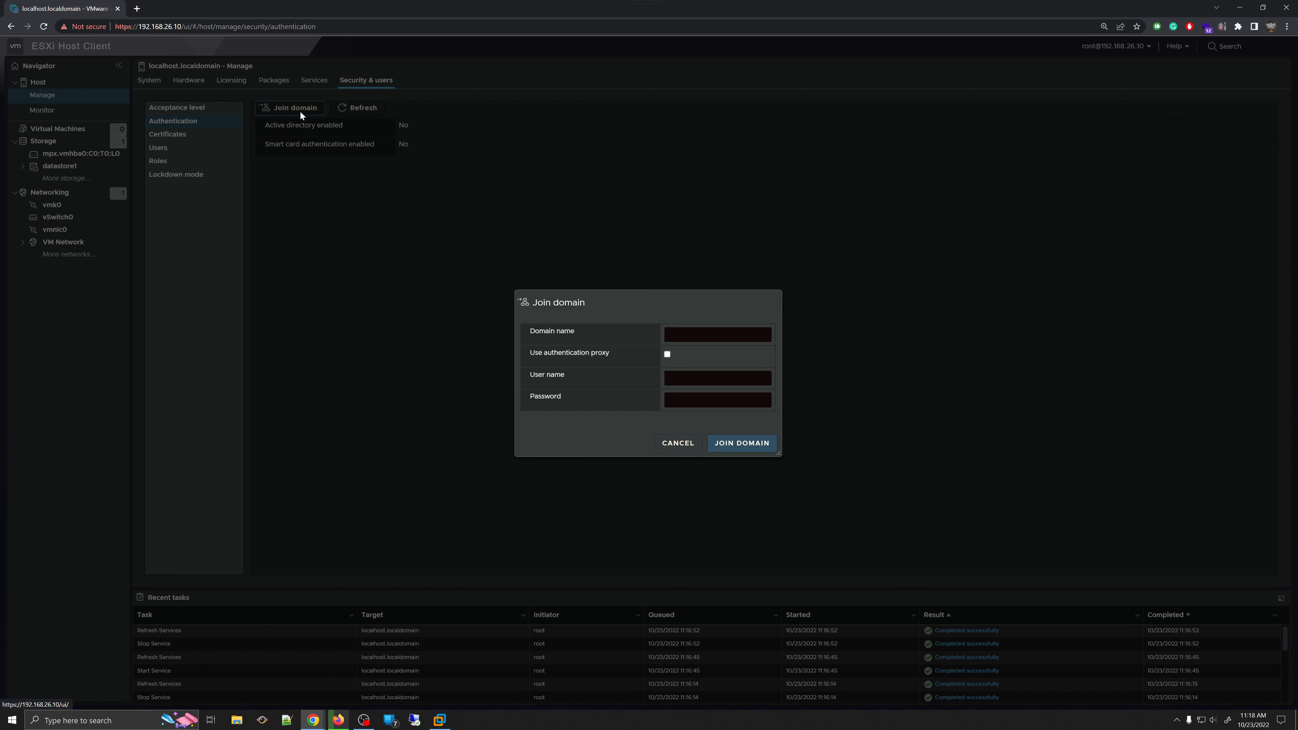
click(713, 374)
click(667, 353)
click(667, 354)
click(750, 451)
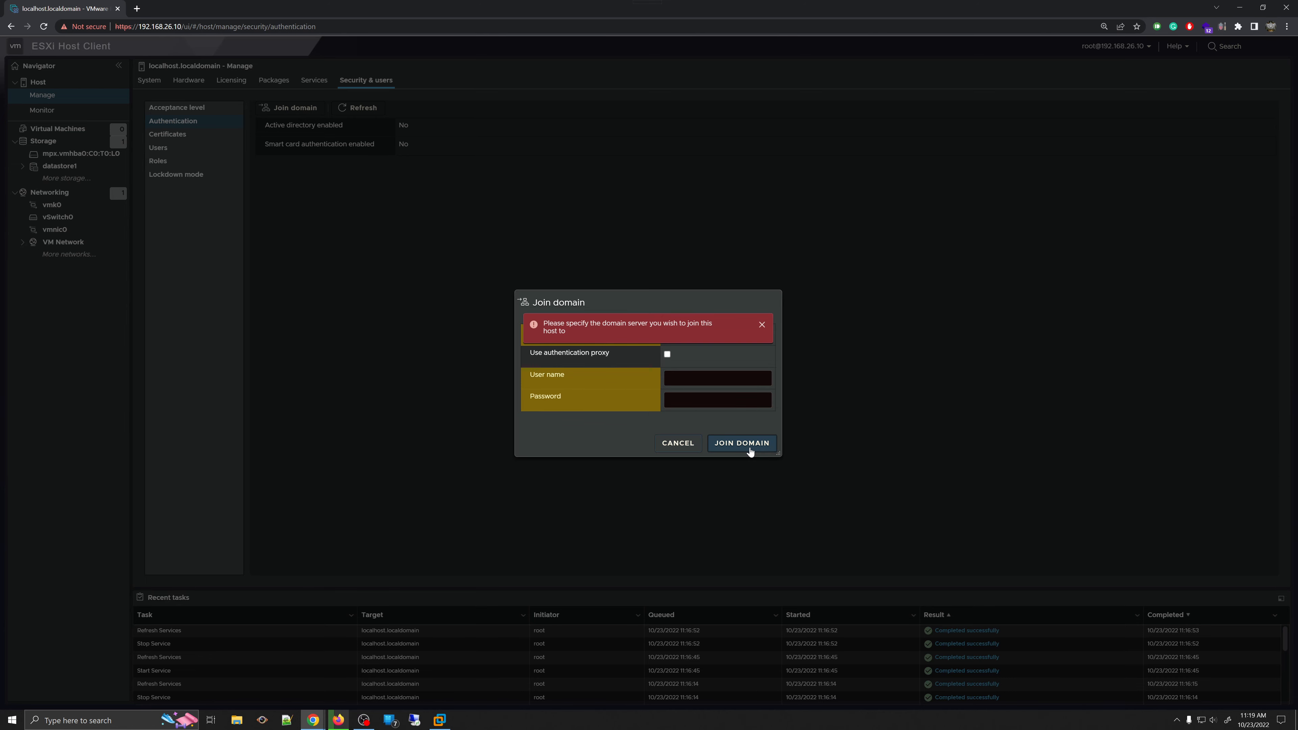
click(763, 325)
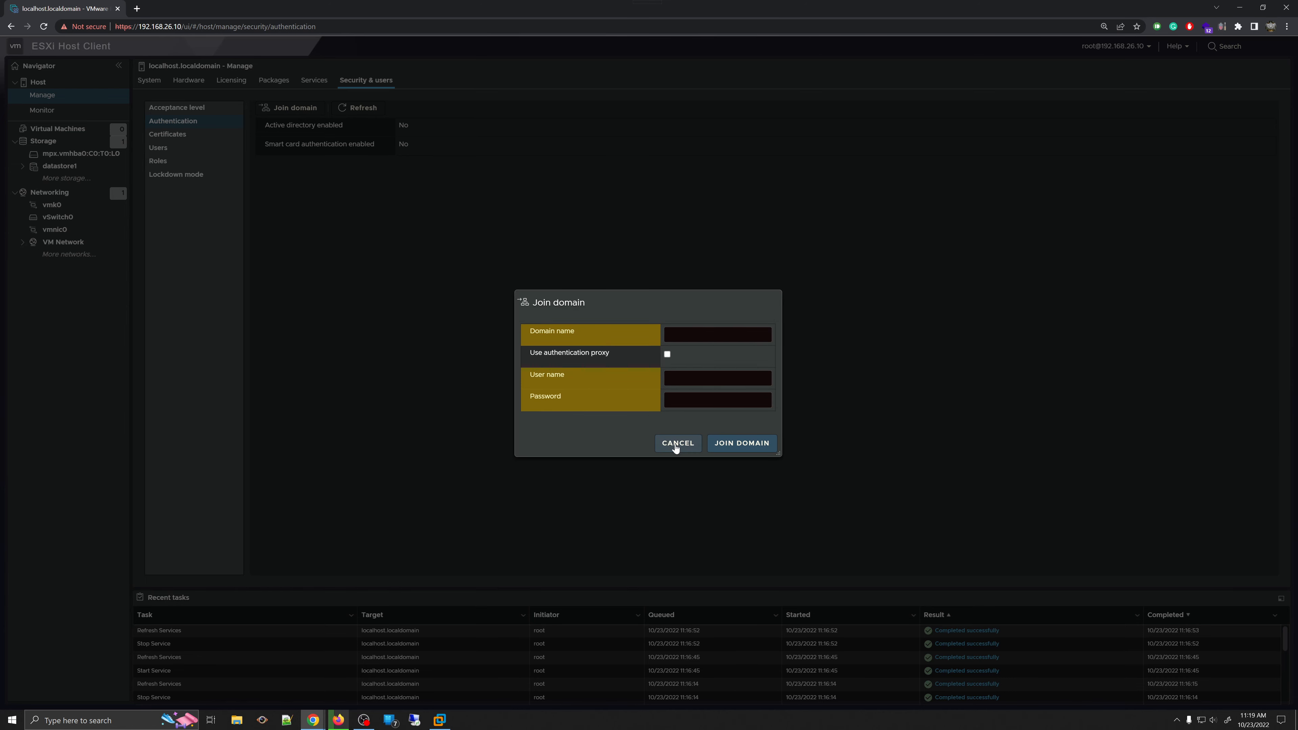
click(676, 443)
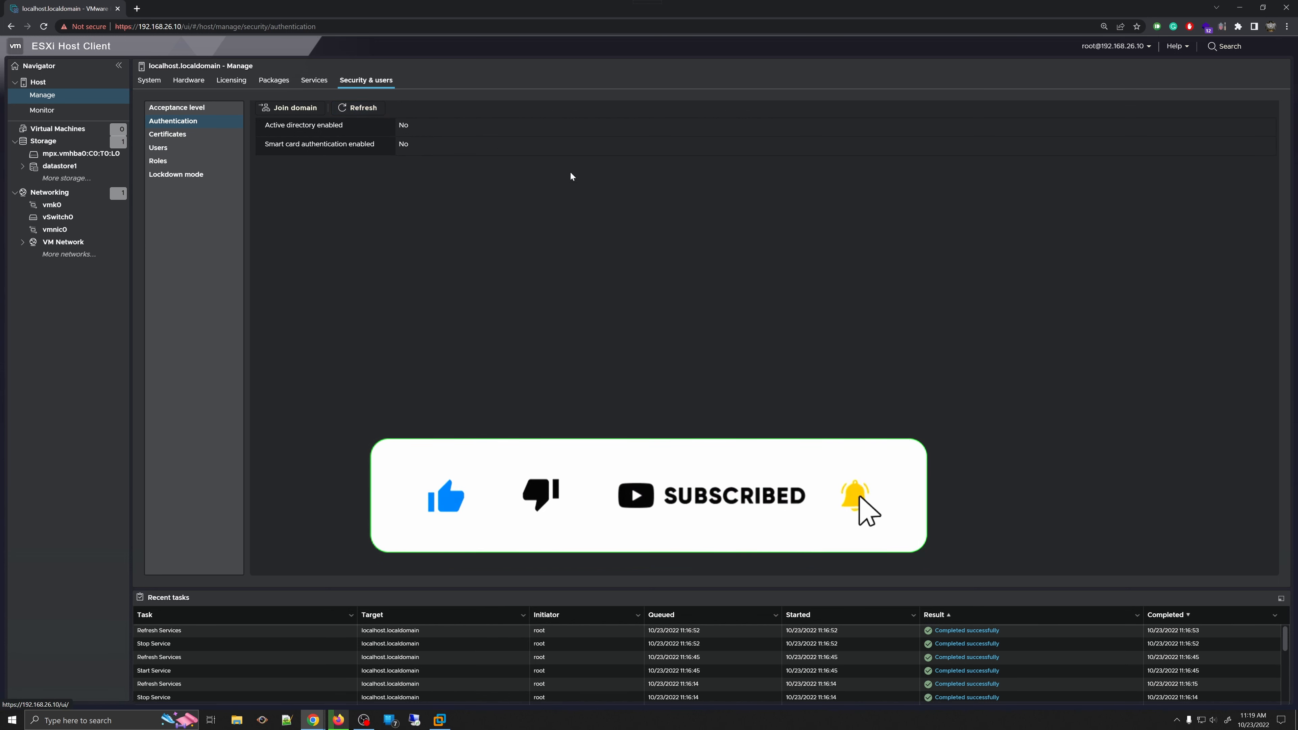
- Show the Certificates page and view the host certificate's Details and General tabs in Chrome's viewer
click(171, 134)
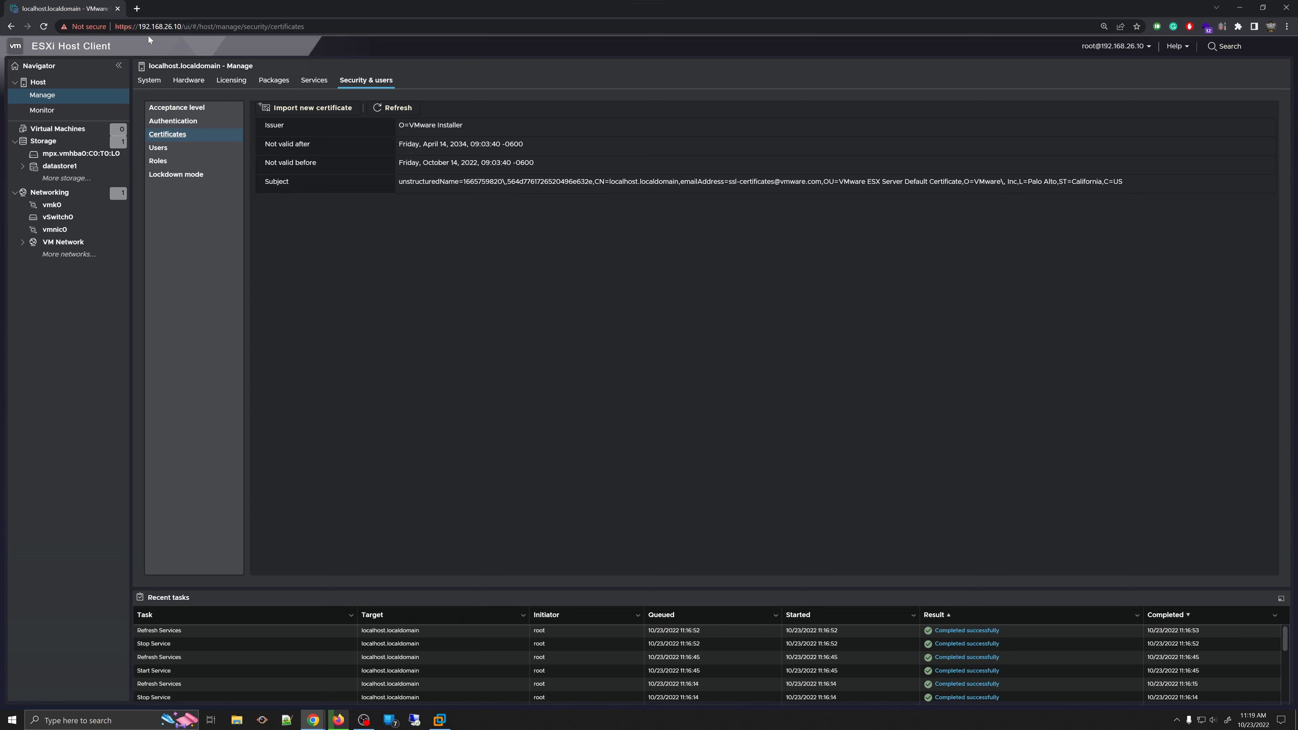
click(74, 27)
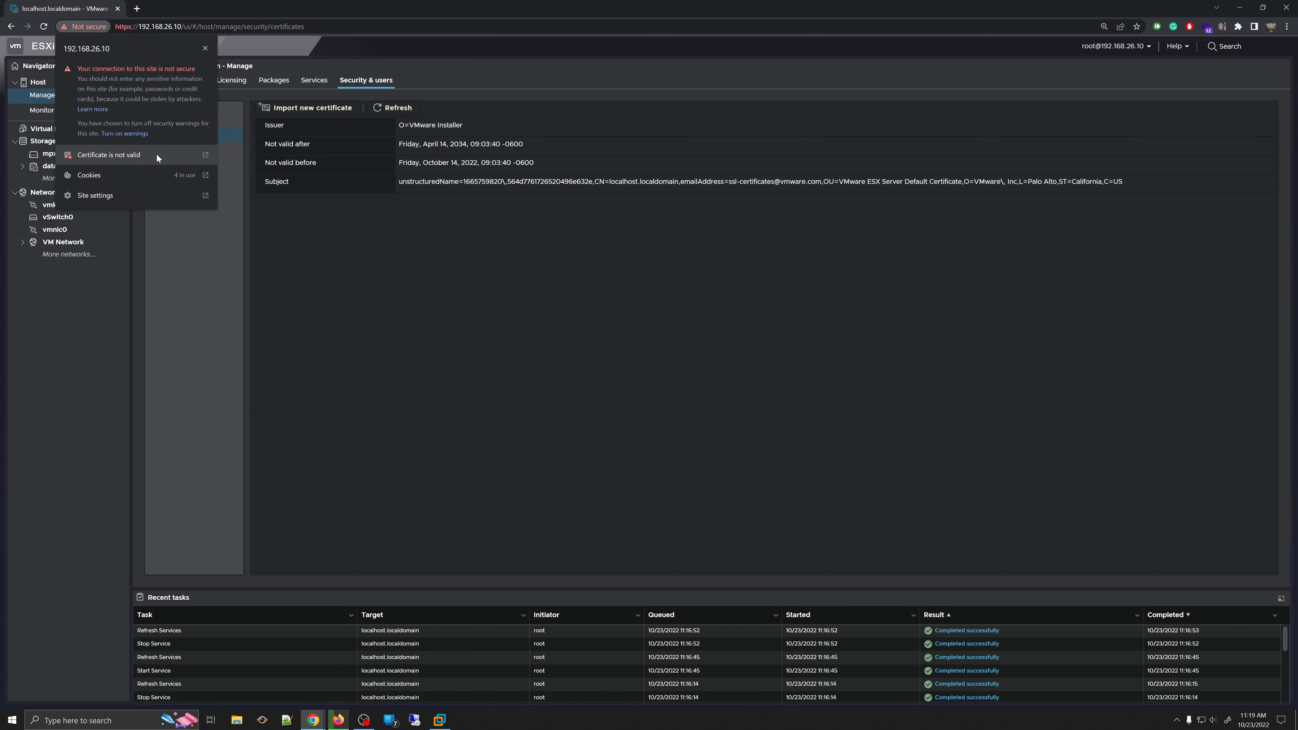
click(137, 154)
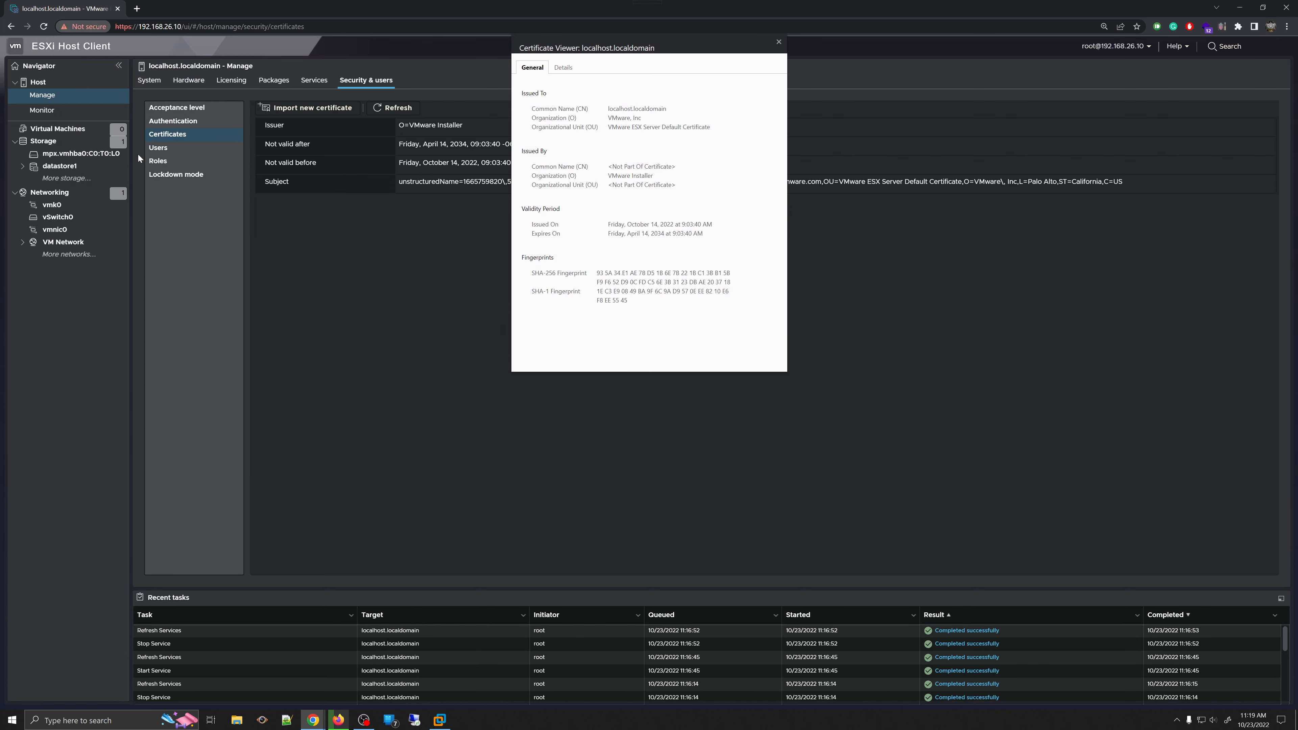
click(575, 69)
click(532, 67)
- Select the SHA-256 and SHA-1 fingerprints, close the viewer, then inspect the Subject and refresh
drag(624, 300, 502, 257)
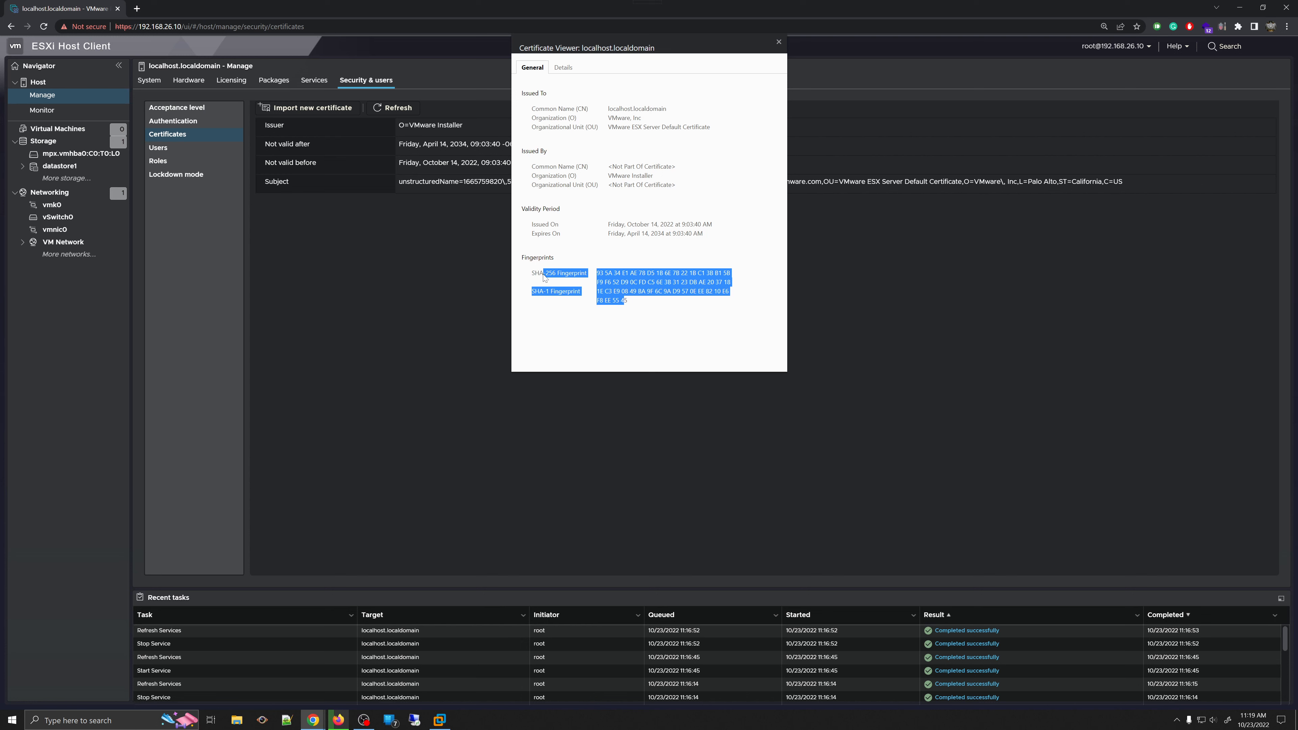
drag(558, 313, 572, 277)
triple_click(555, 278)
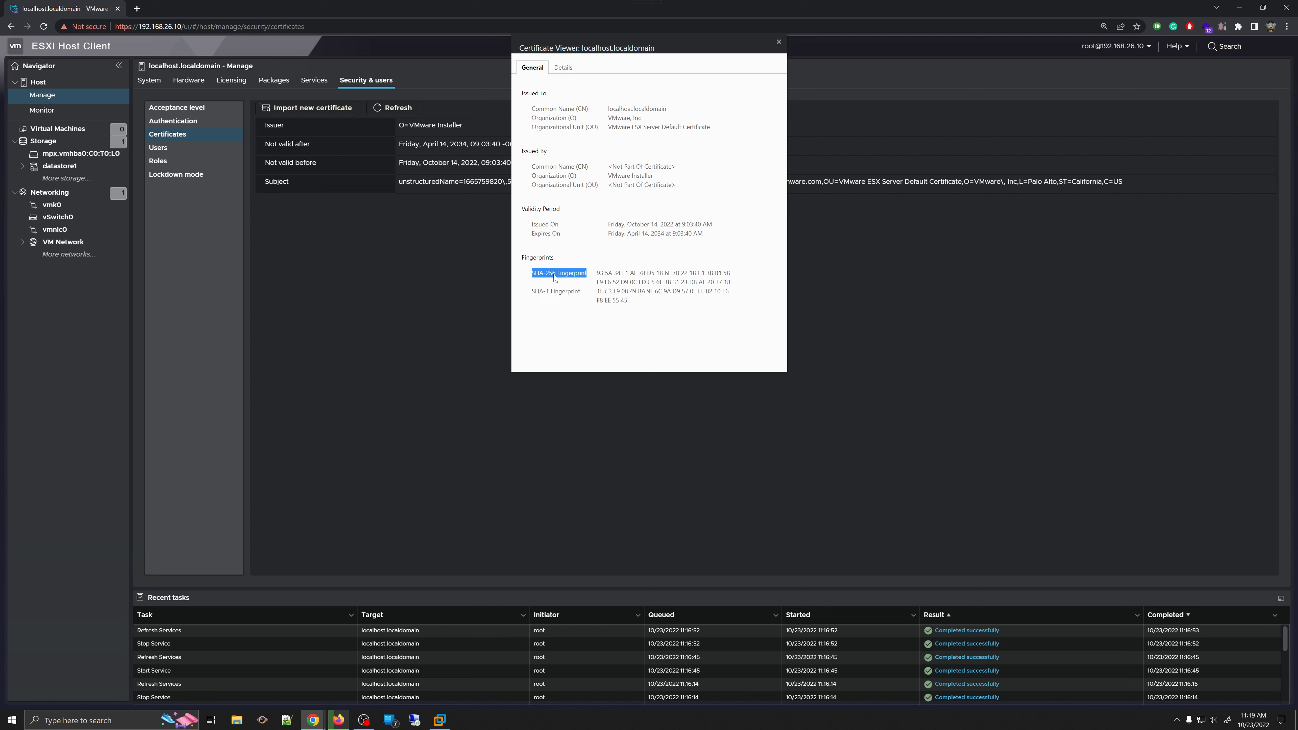
drag(599, 281, 748, 282)
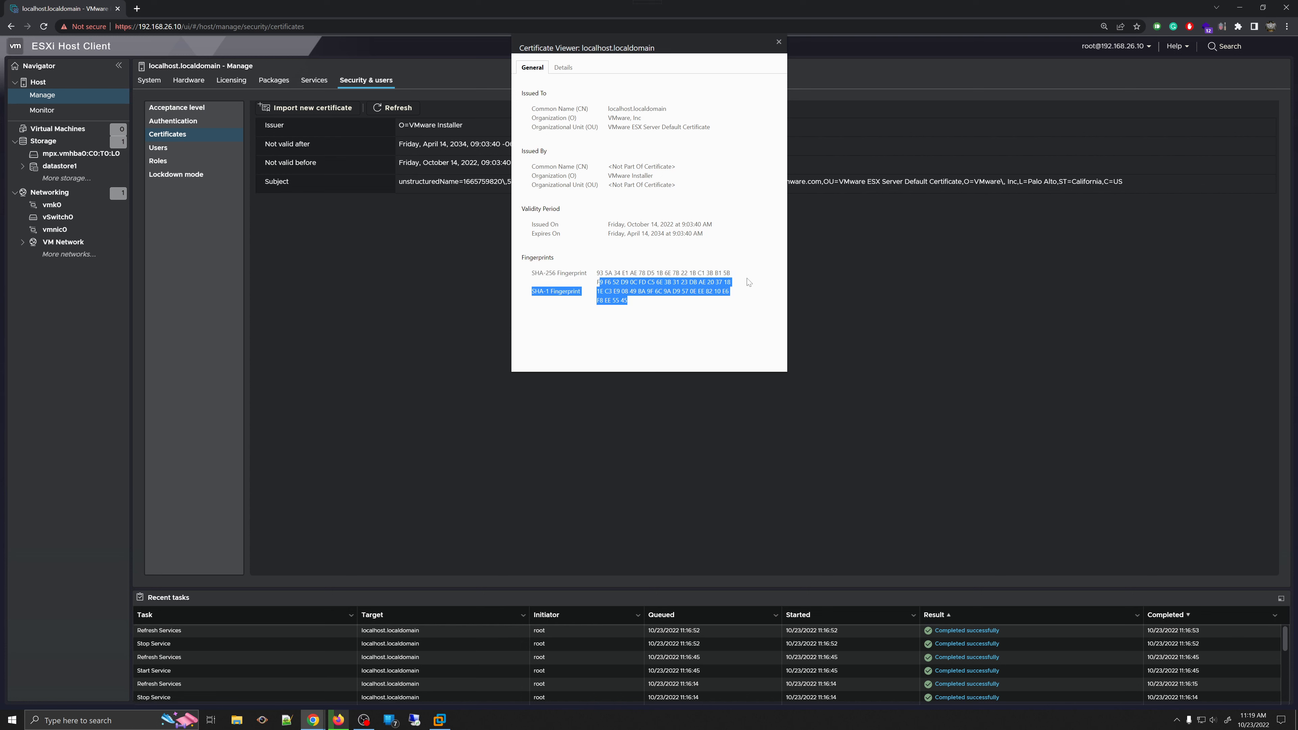
click(777, 43)
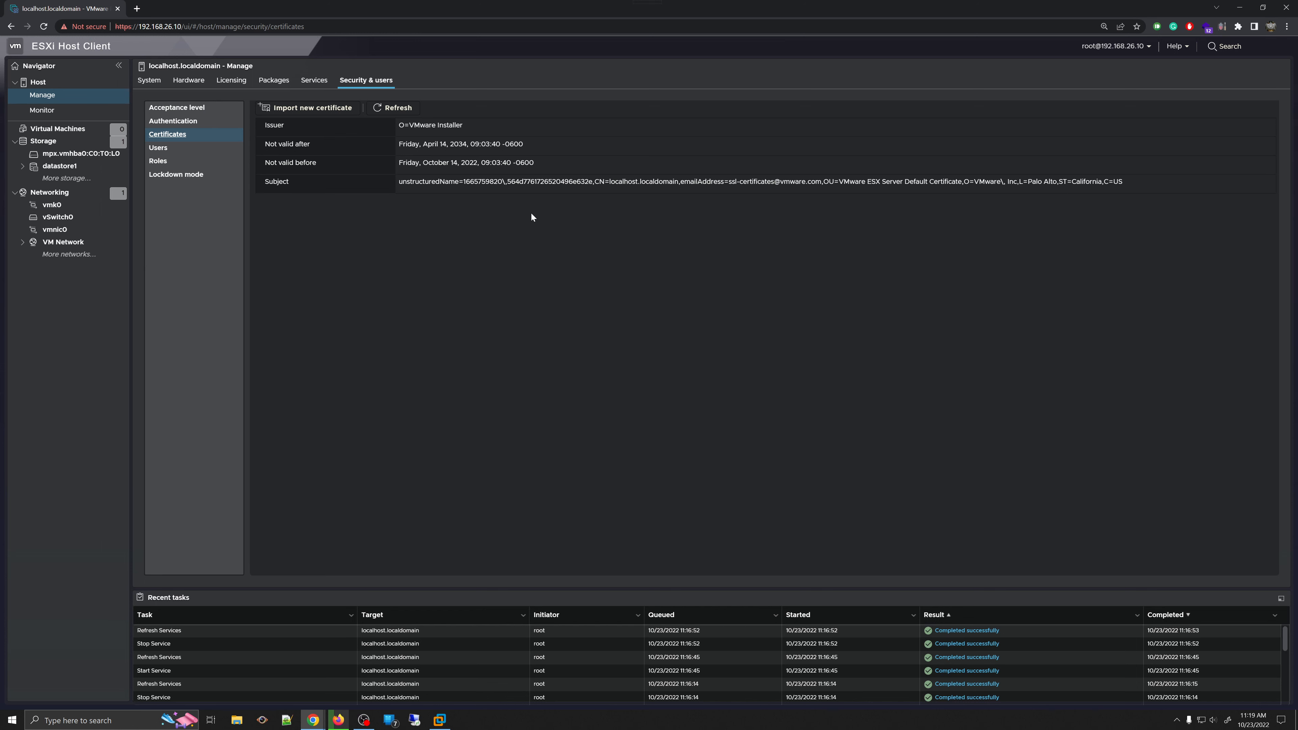
drag(402, 182, 975, 170)
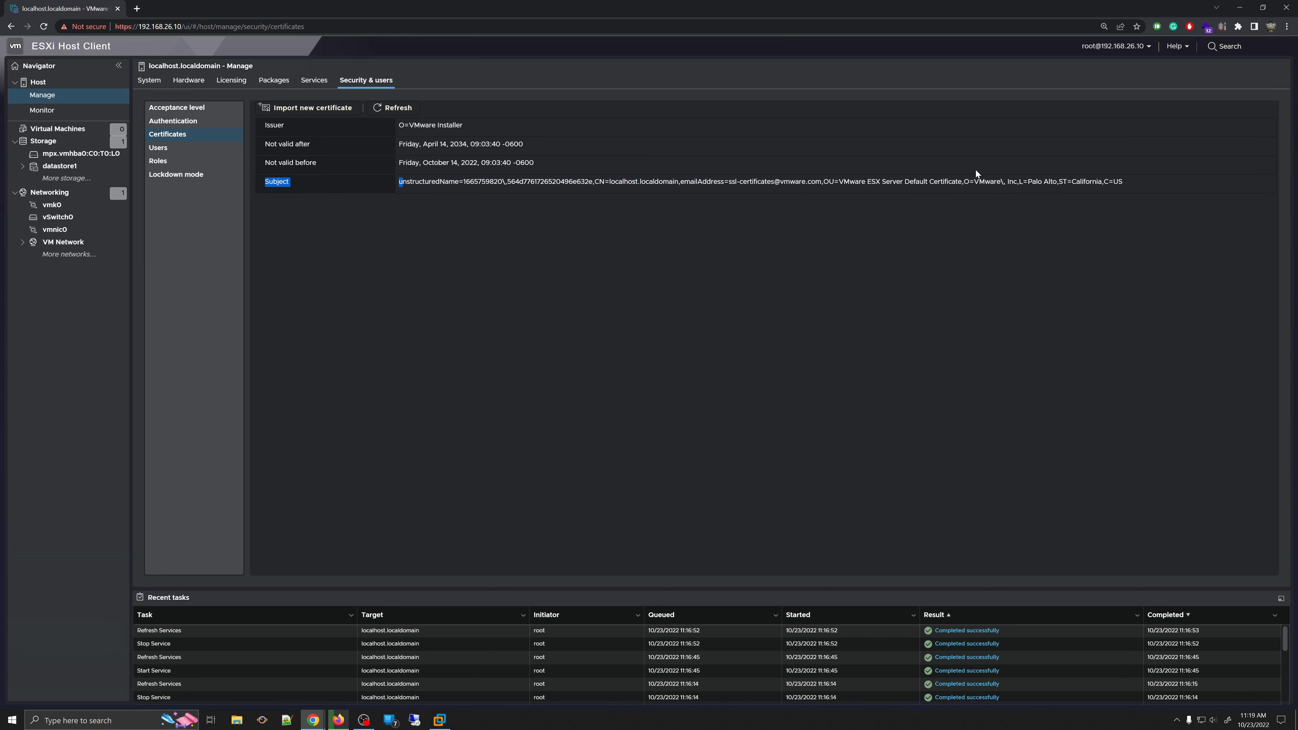
click(1136, 171)
click(379, 79)
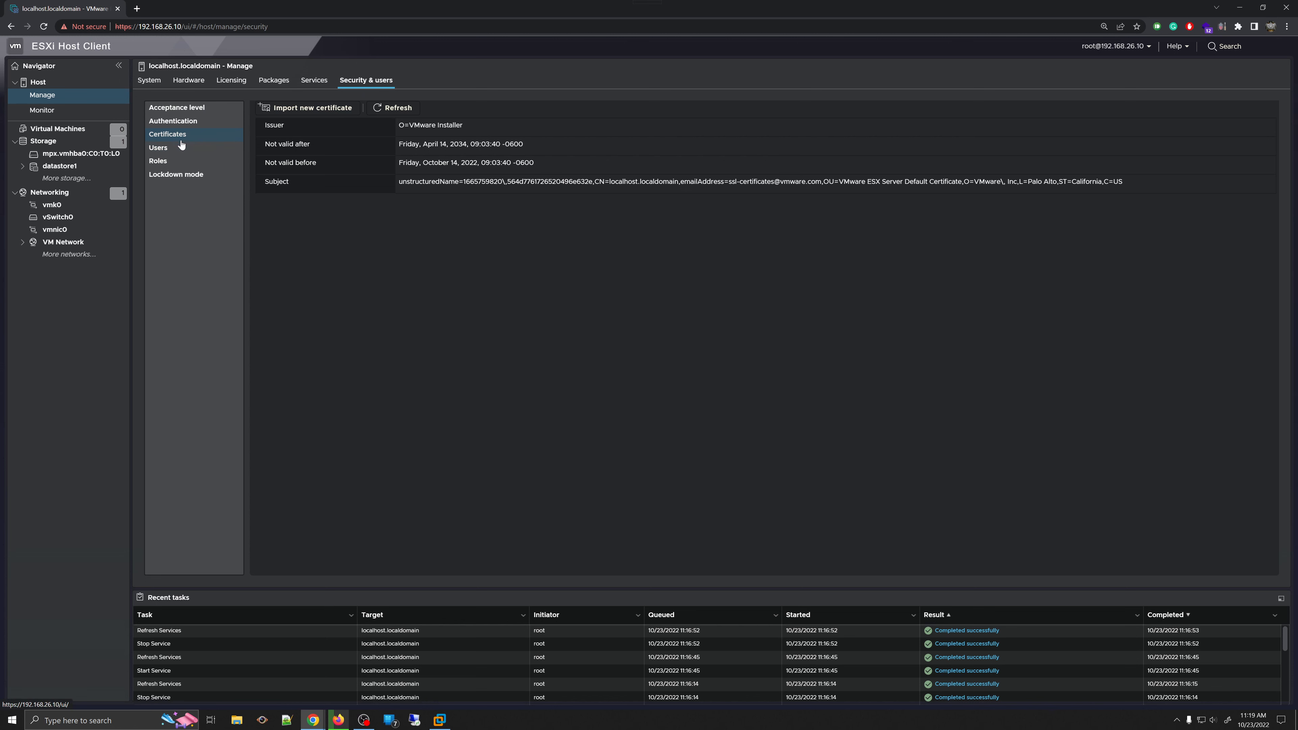
click(317, 108)
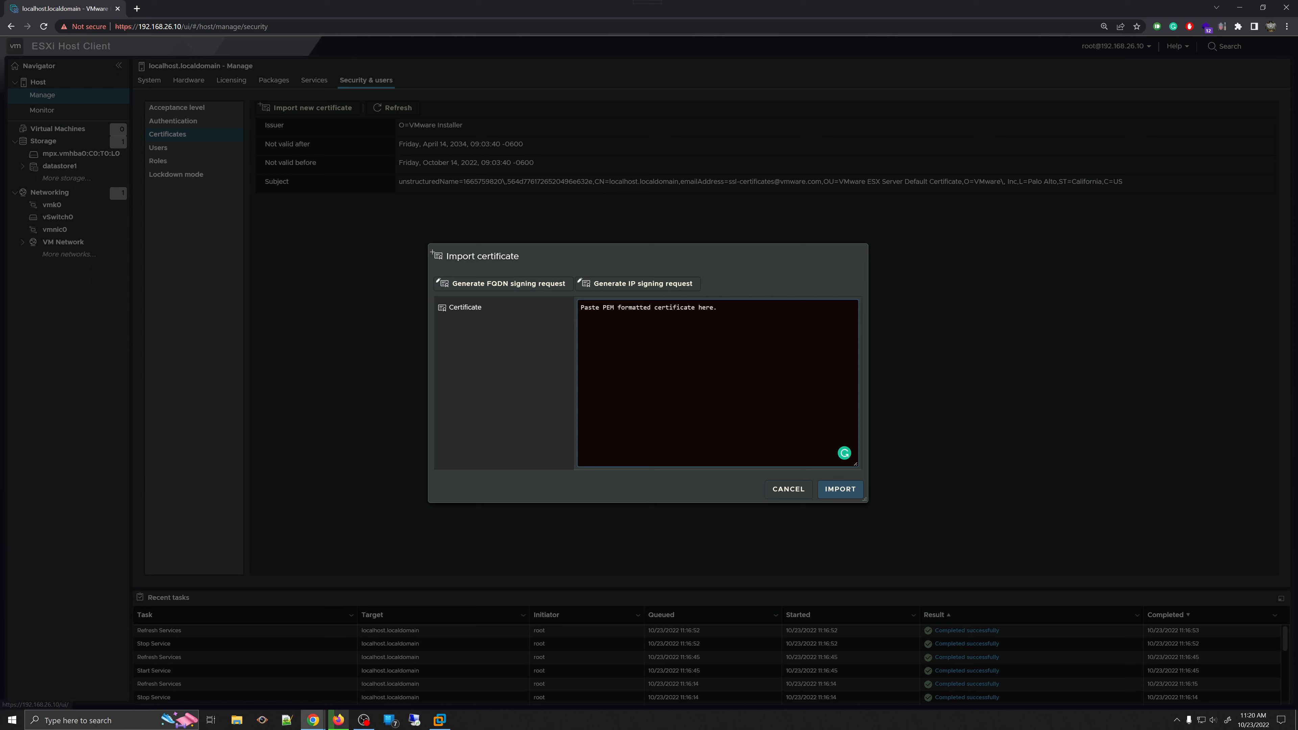
text(gggg)
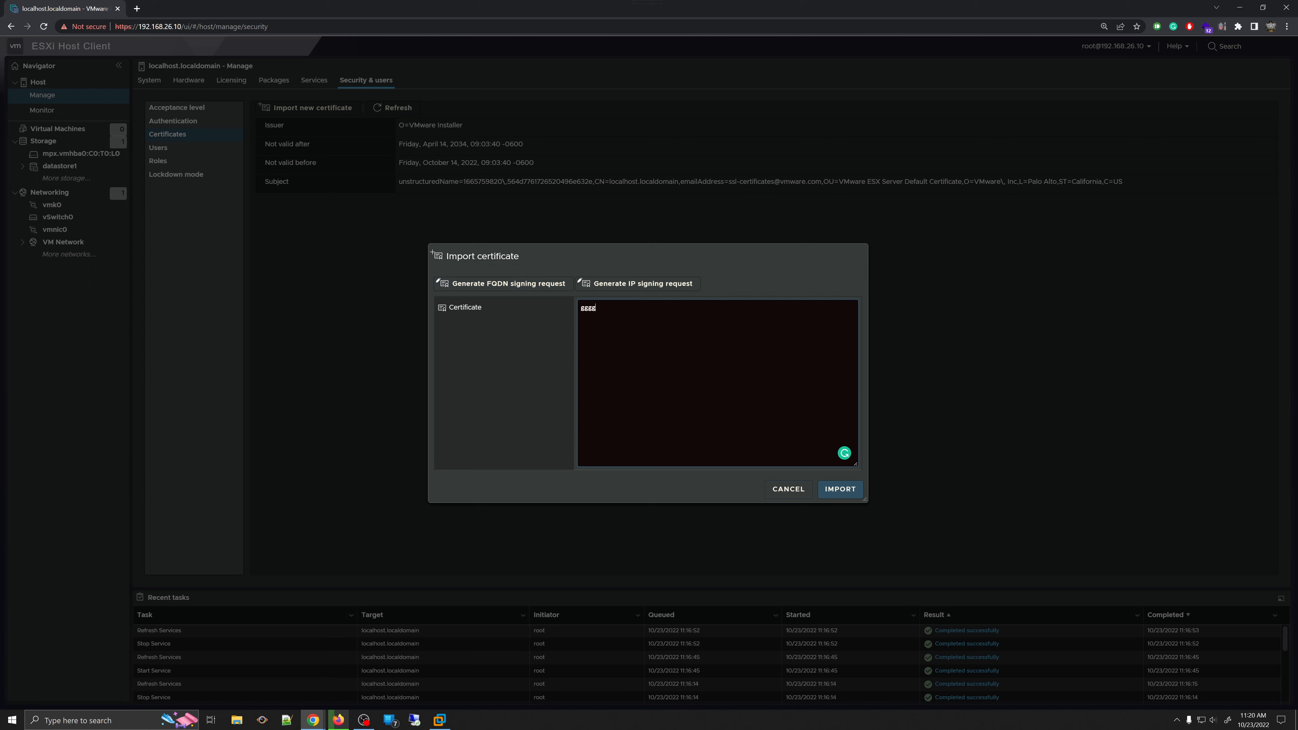
key(BackSpace)
key(BackSpace)
key(BackSpace)
key(BackSpace)
text(jkkjhgfhkjagsd gdf gakhjfgas)
click(789, 490)
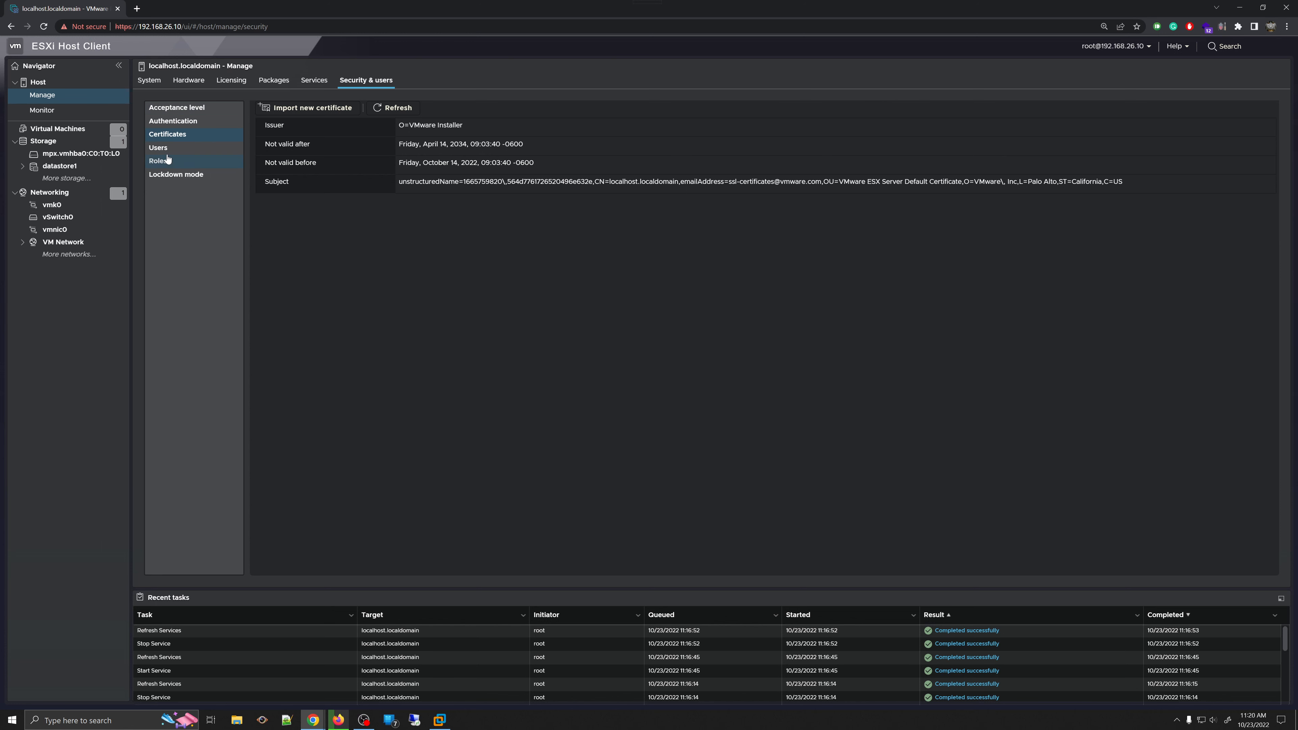
- Create a second local user with a user name, description 'Test user', a password, and shell access enabled
click(154, 153)
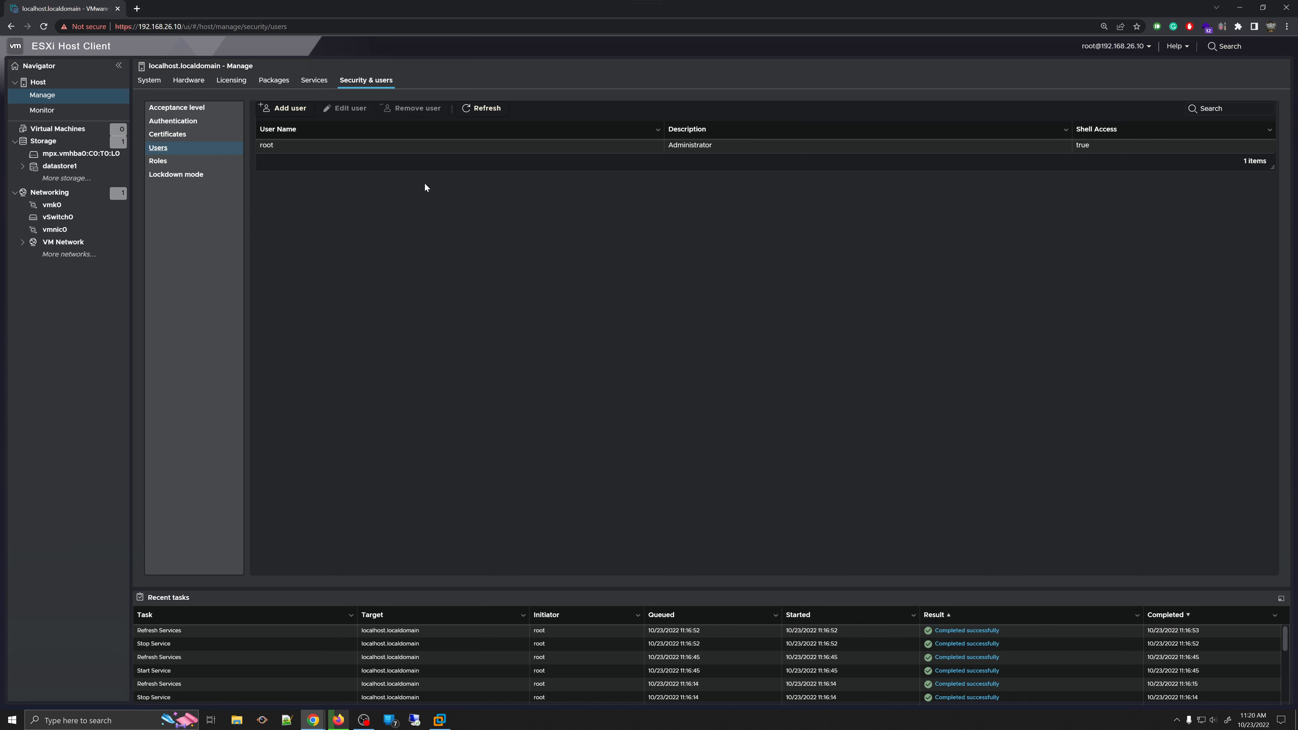
click(284, 109)
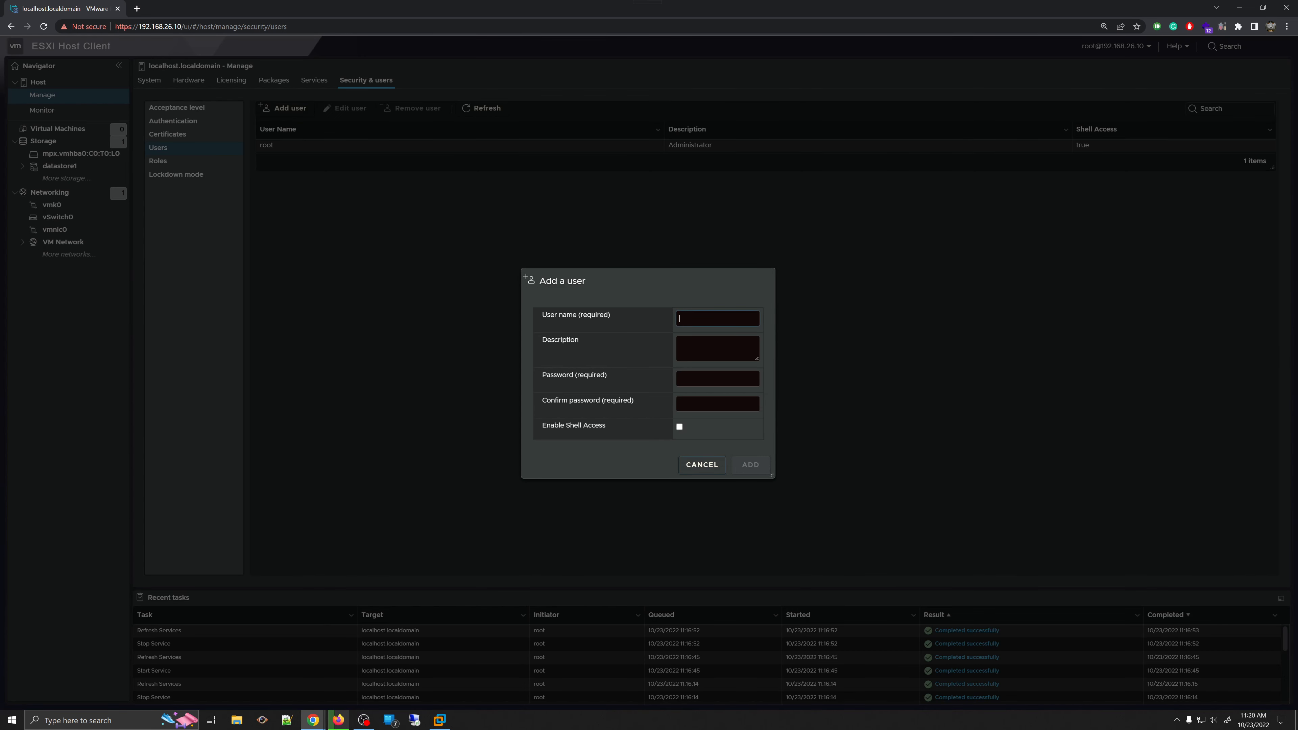
click(685, 463)
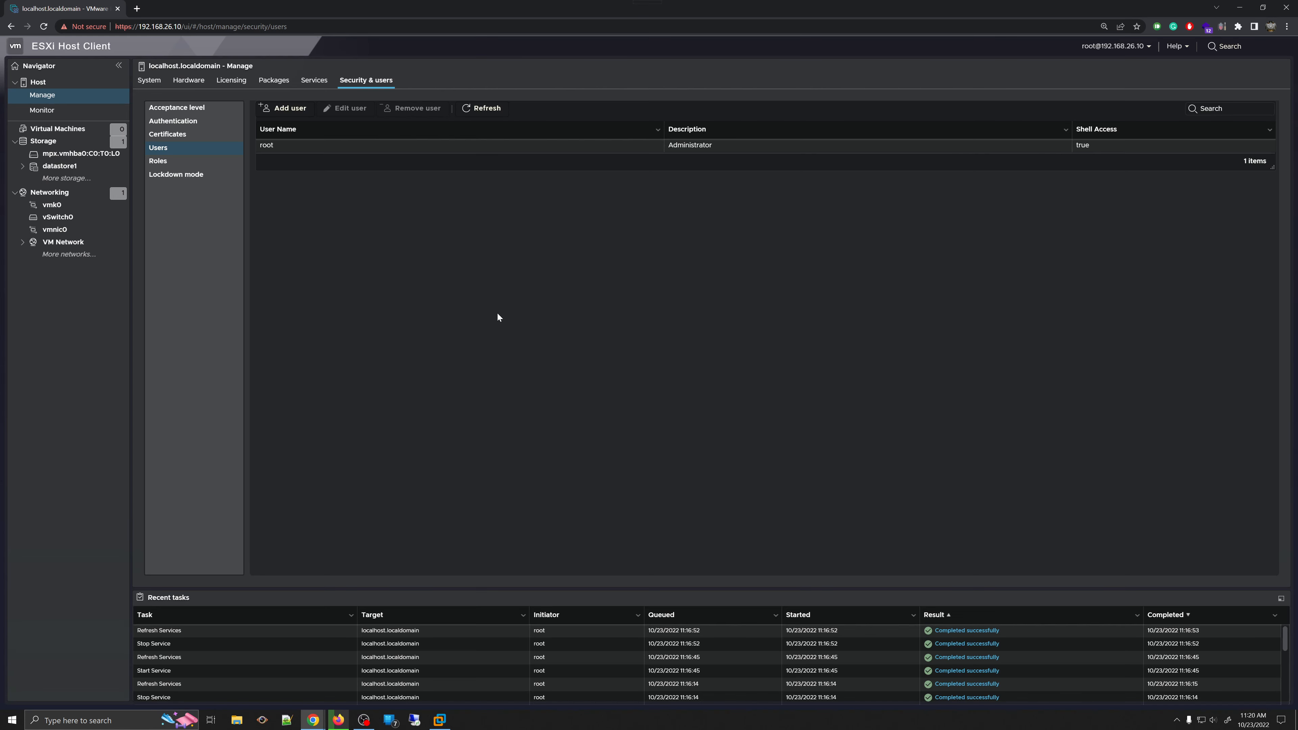
click(289, 108)
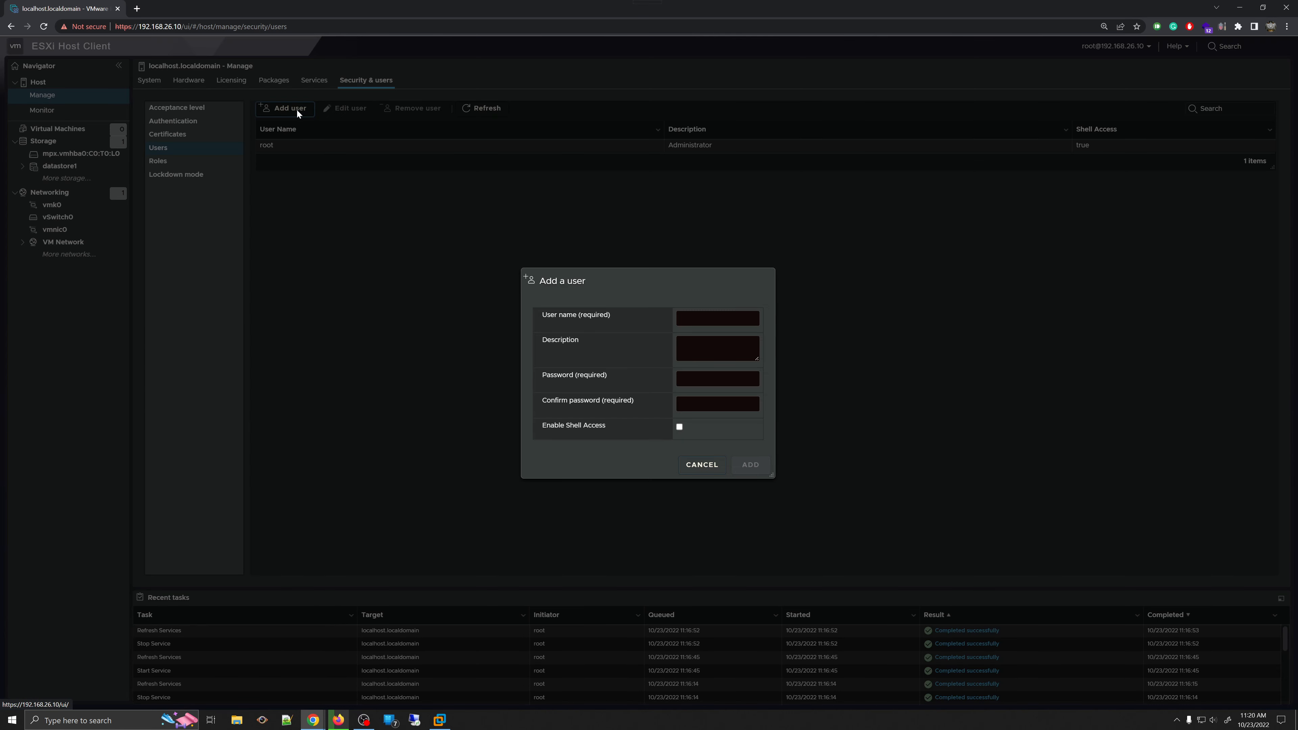
click(712, 320)
click(704, 410)
click(704, 380)
text(sanuj)
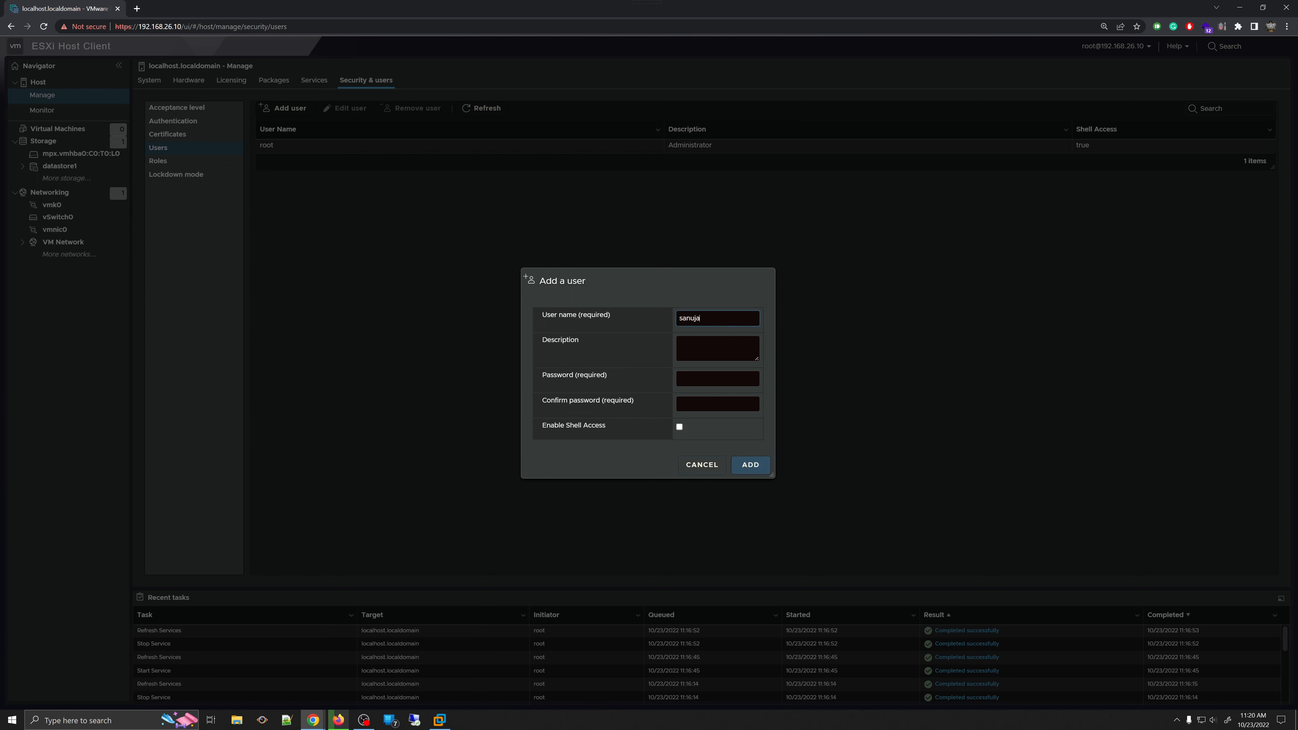
text(a)
key(Tab)
text(Test userp)
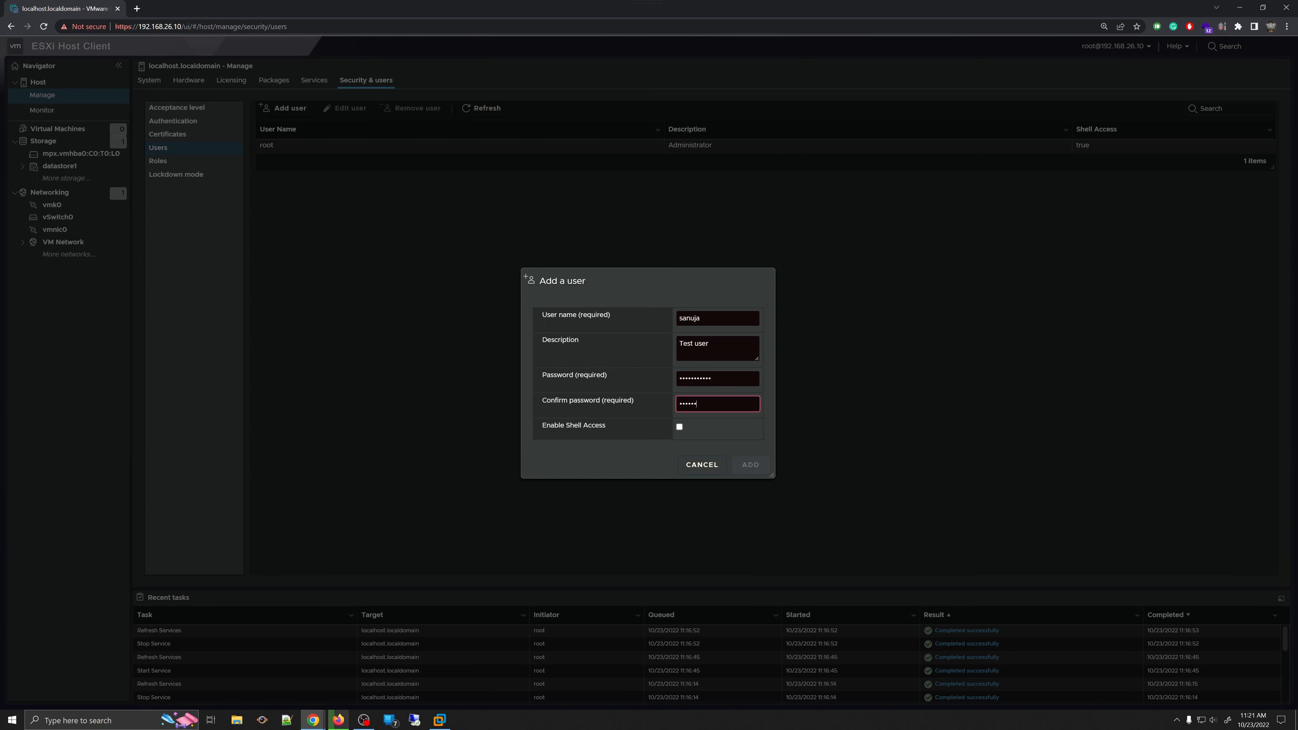
text(123)
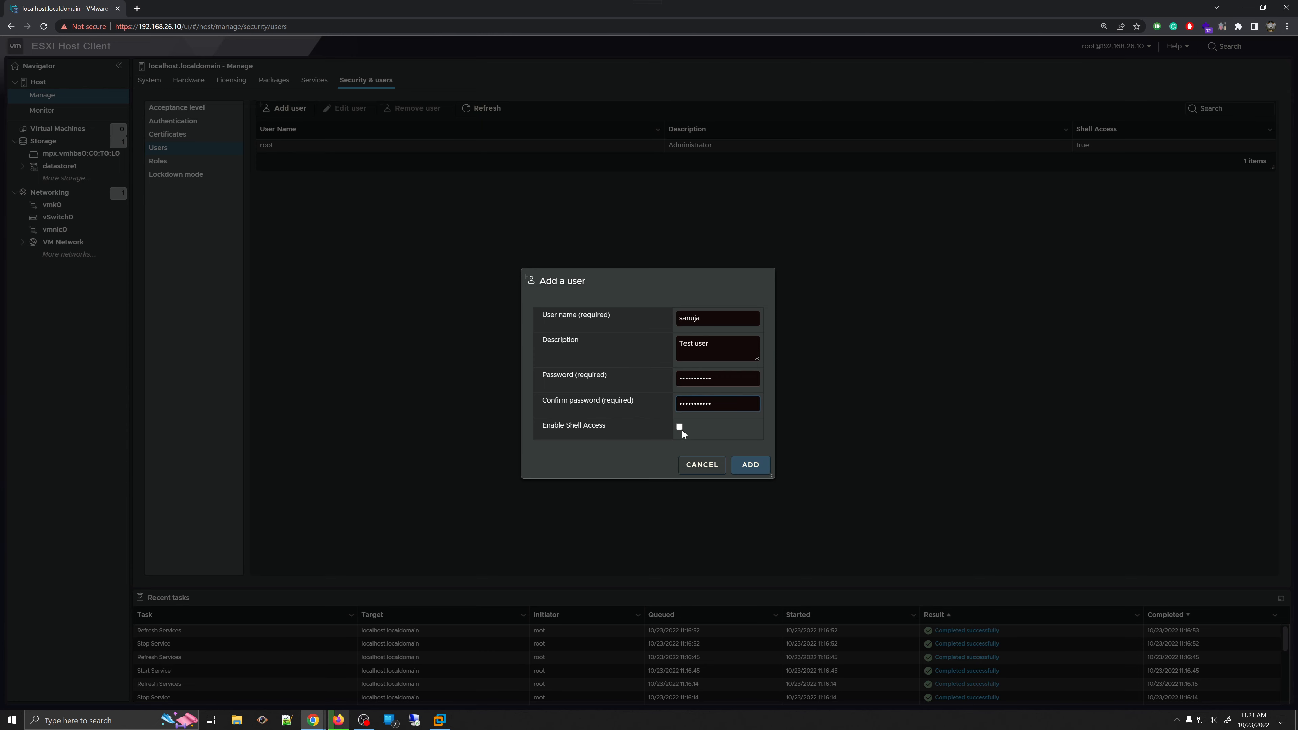
click(681, 427)
click(749, 466)
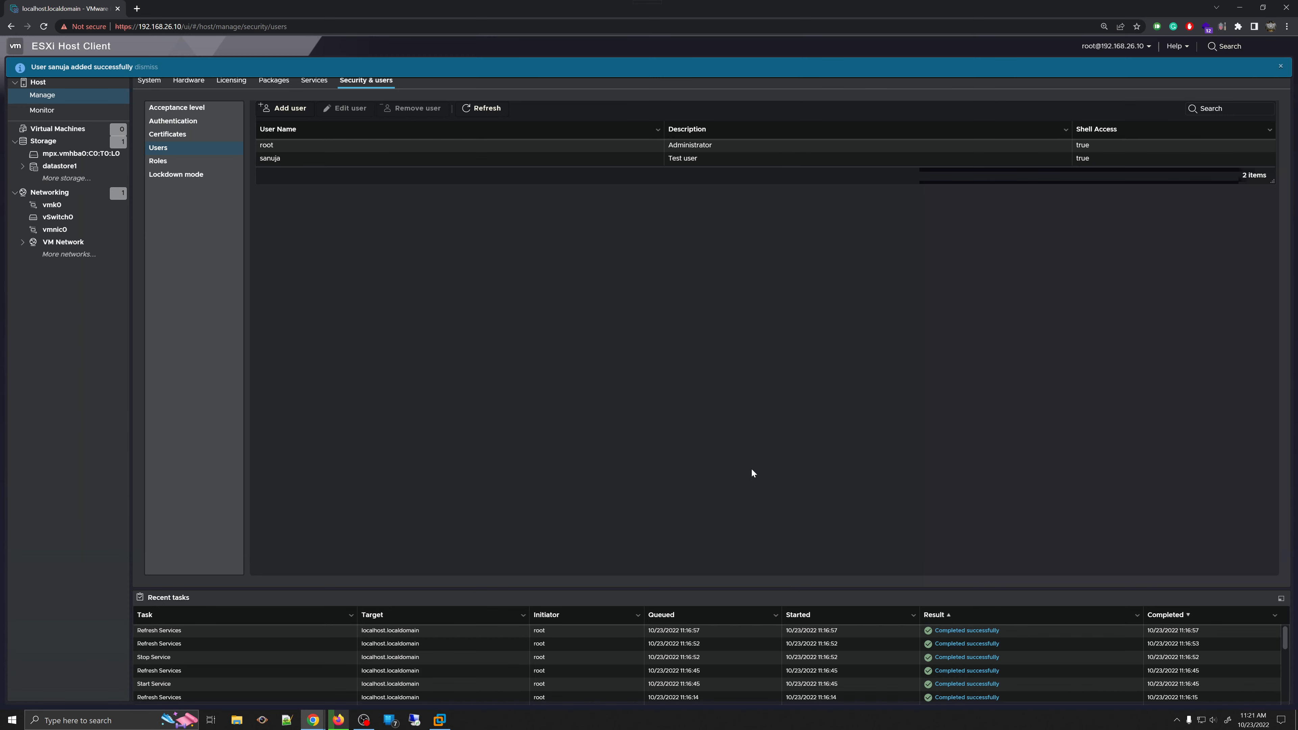
click(760, 162)
click(490, 163)
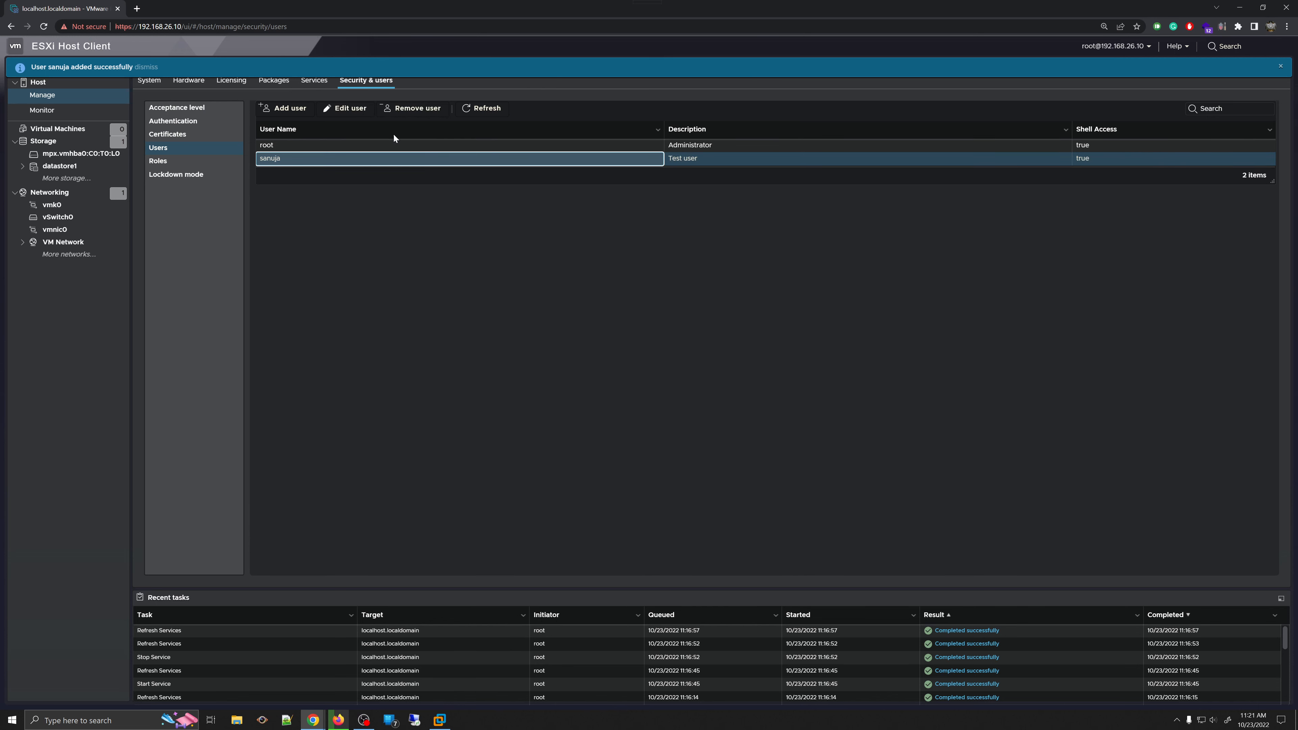
click(347, 111)
click(731, 339)
click(730, 364)
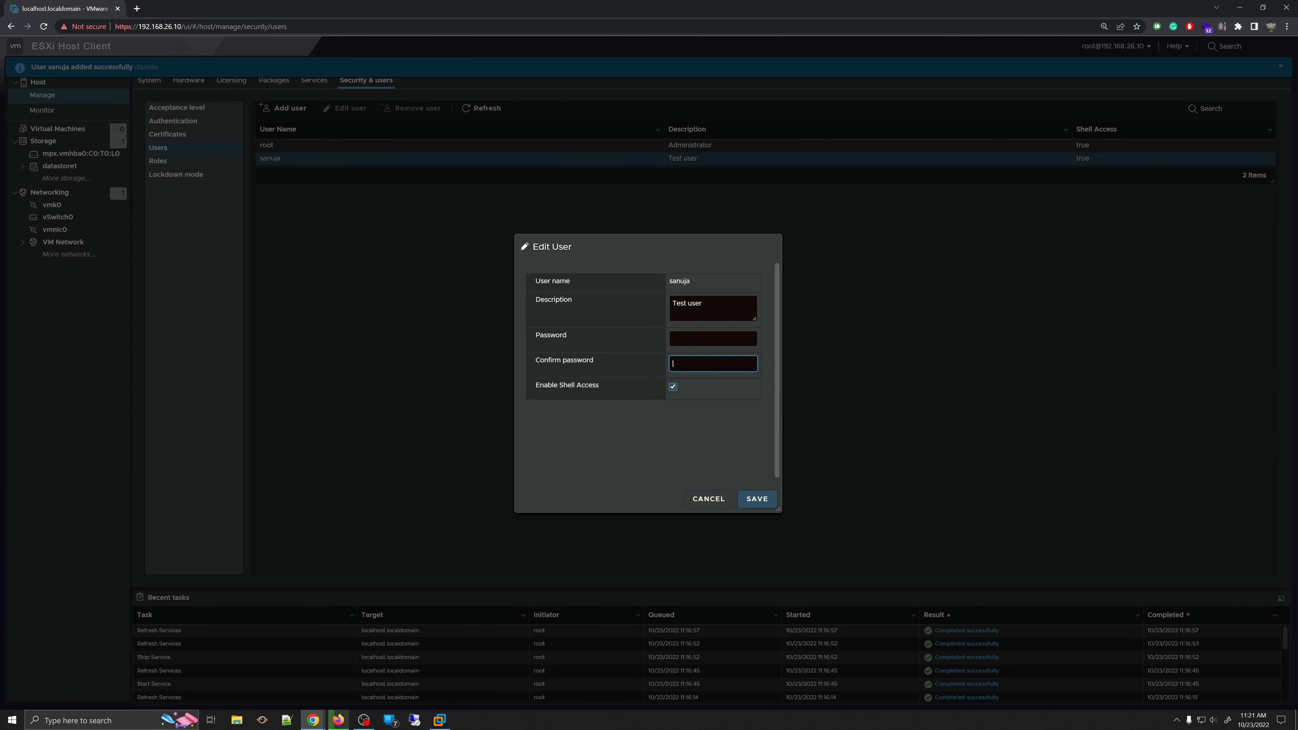
click(708, 499)
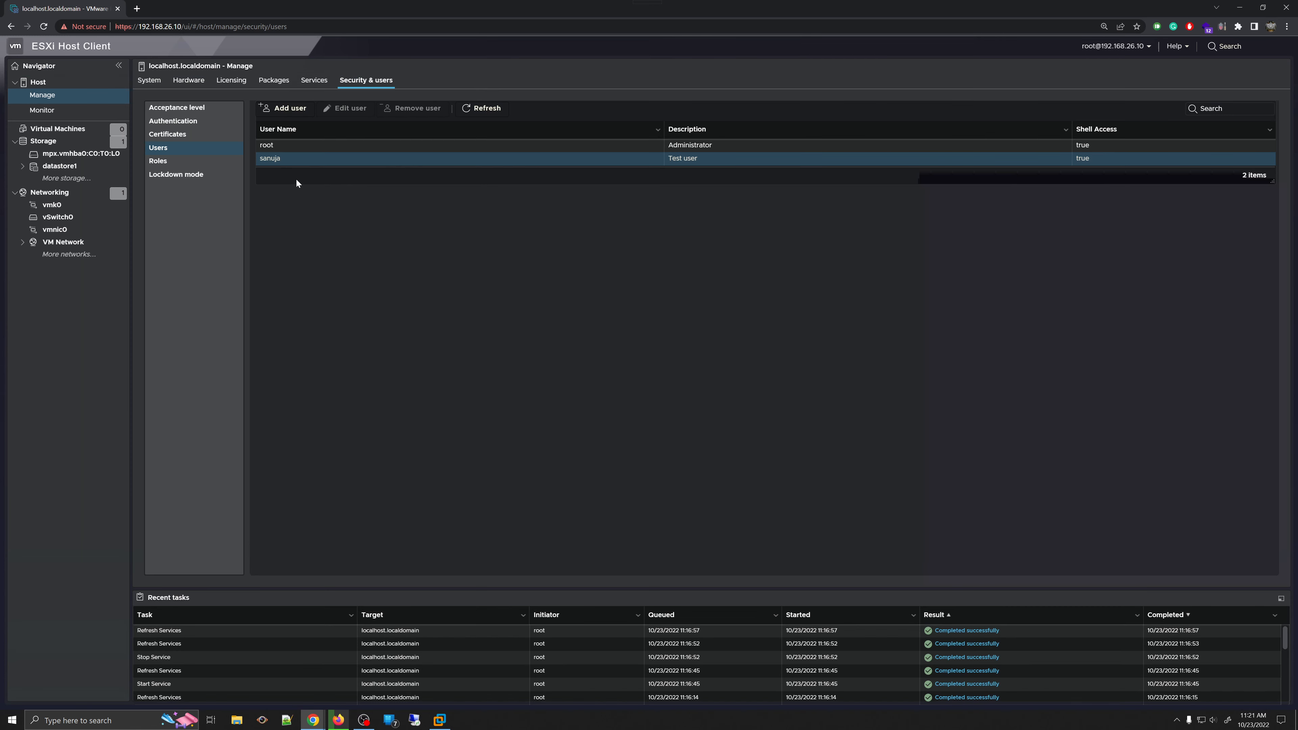
click(360, 147)
click(349, 108)
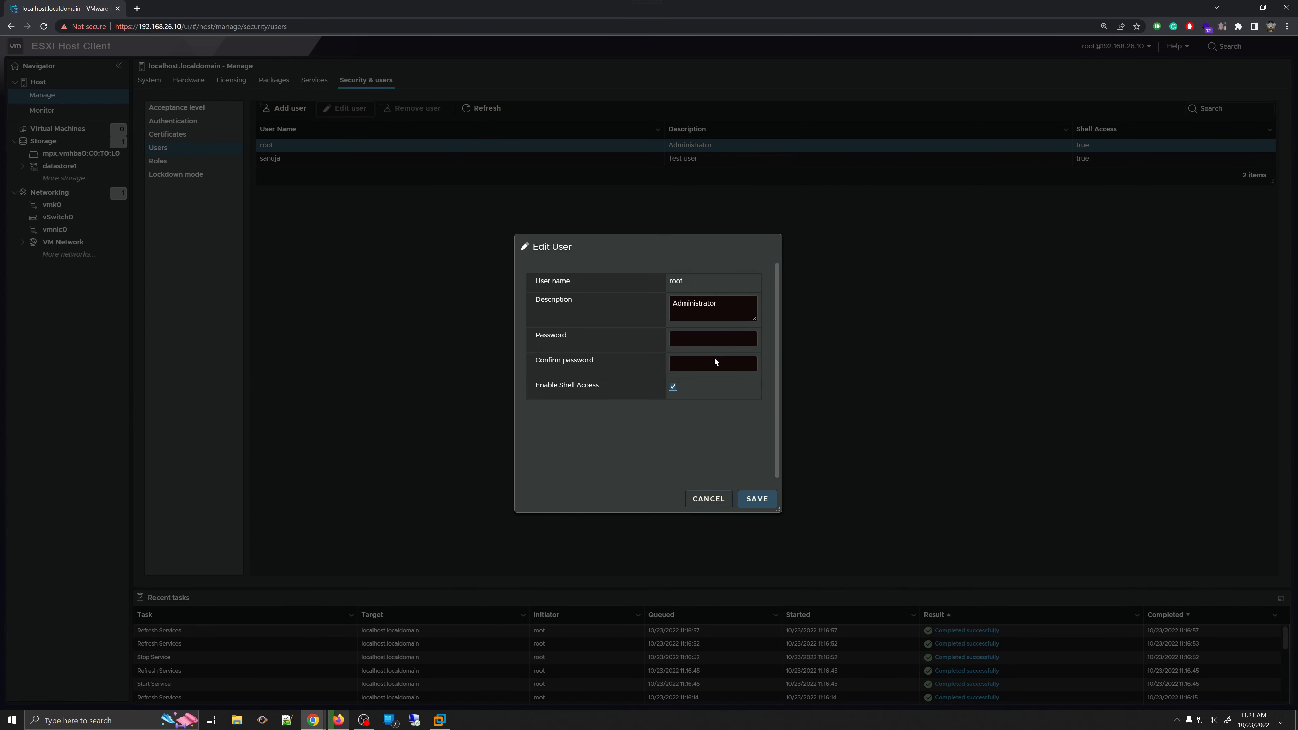
click(709, 498)
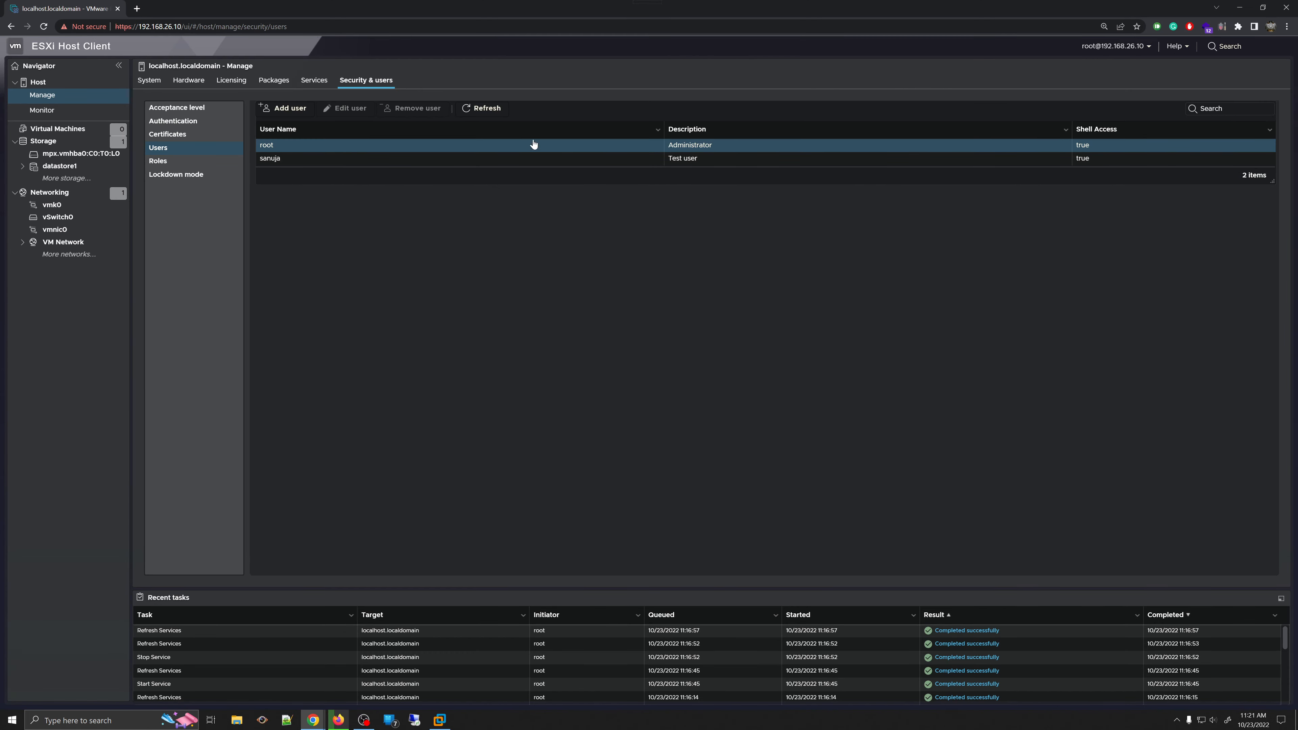
click(439, 158)
- Delete the Test user account with YES, then select root and close the success banner
click(426, 146)
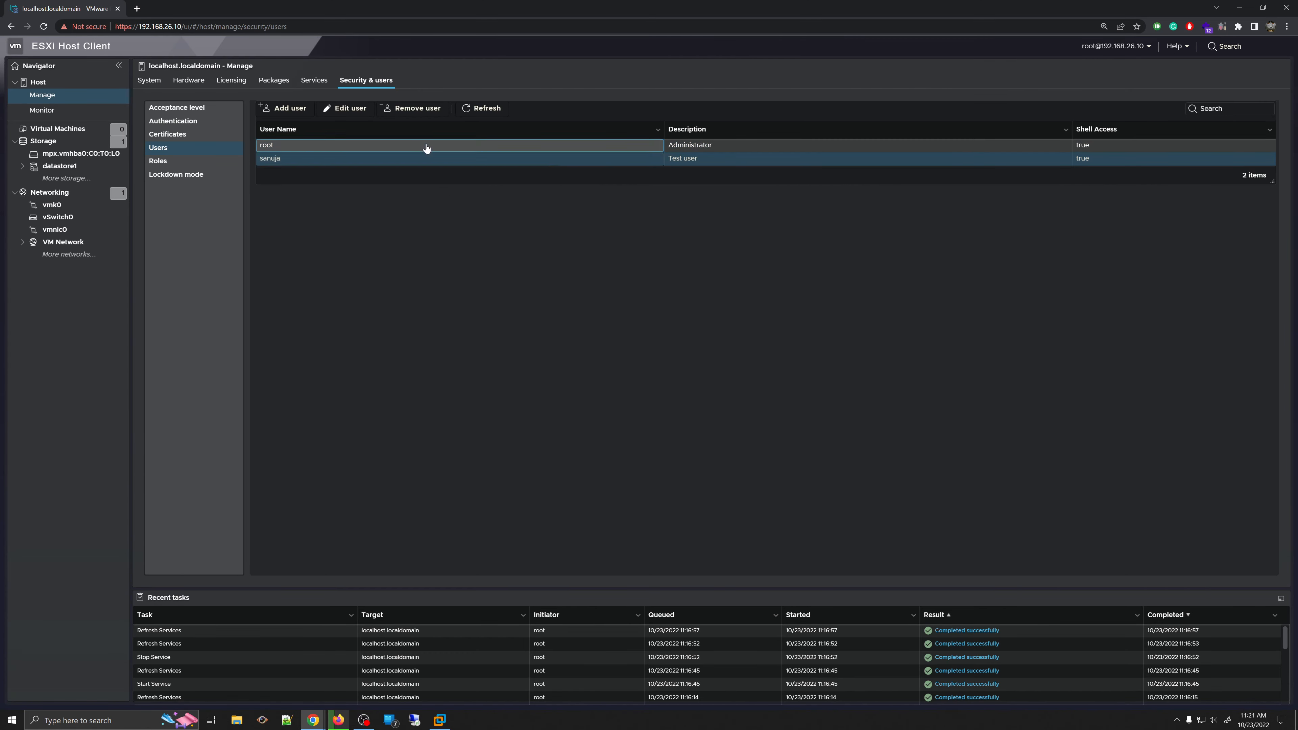
click(425, 161)
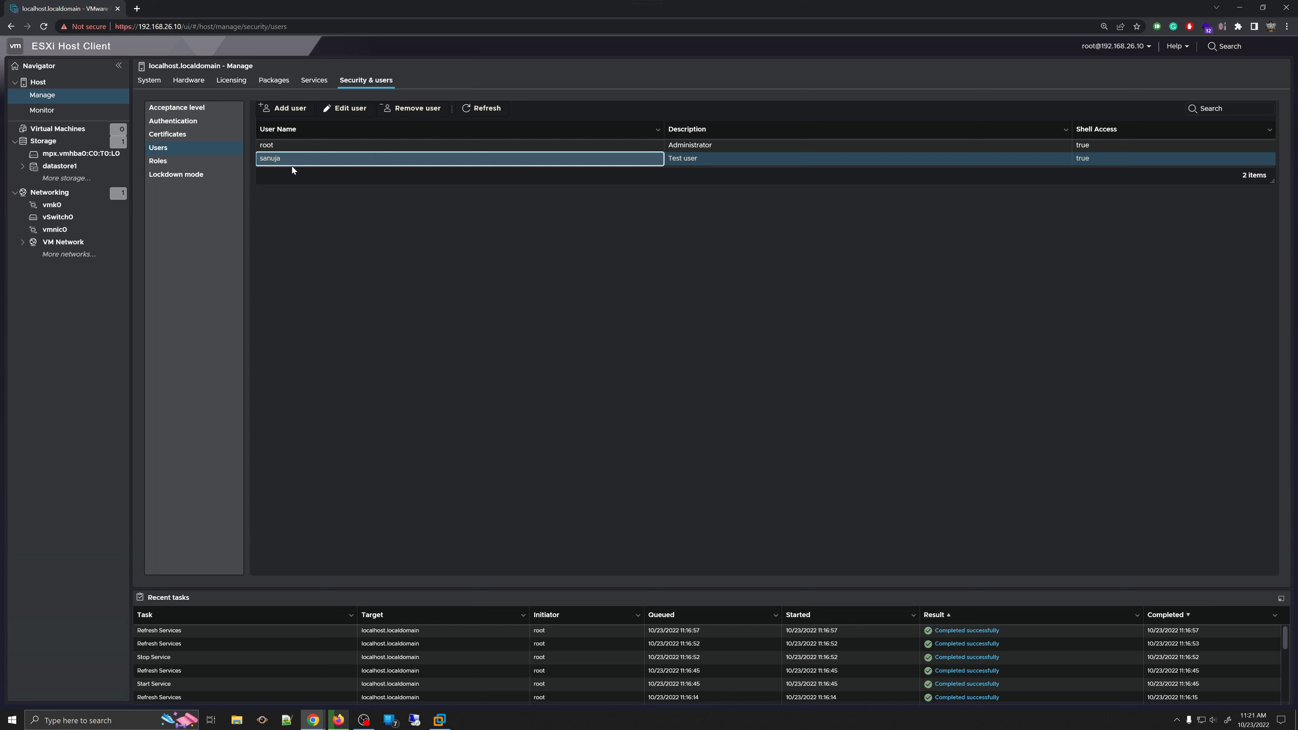
click(406, 109)
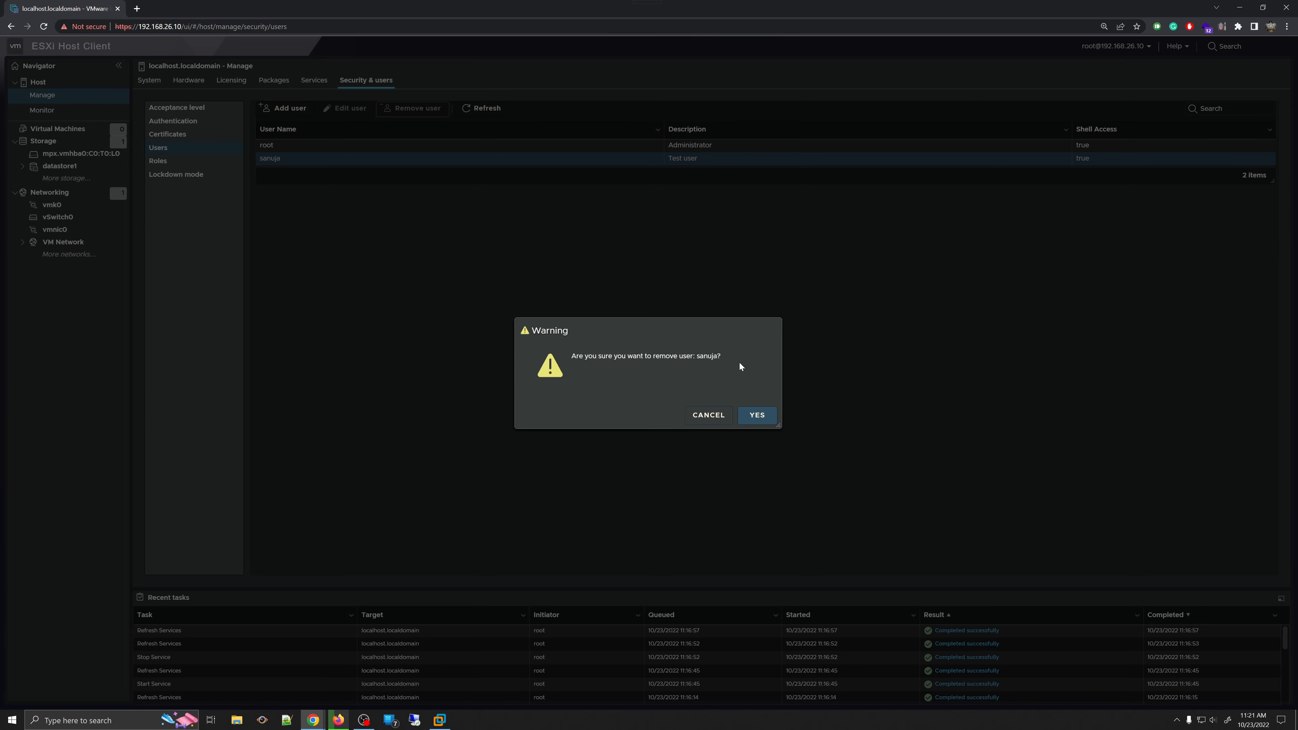
click(753, 416)
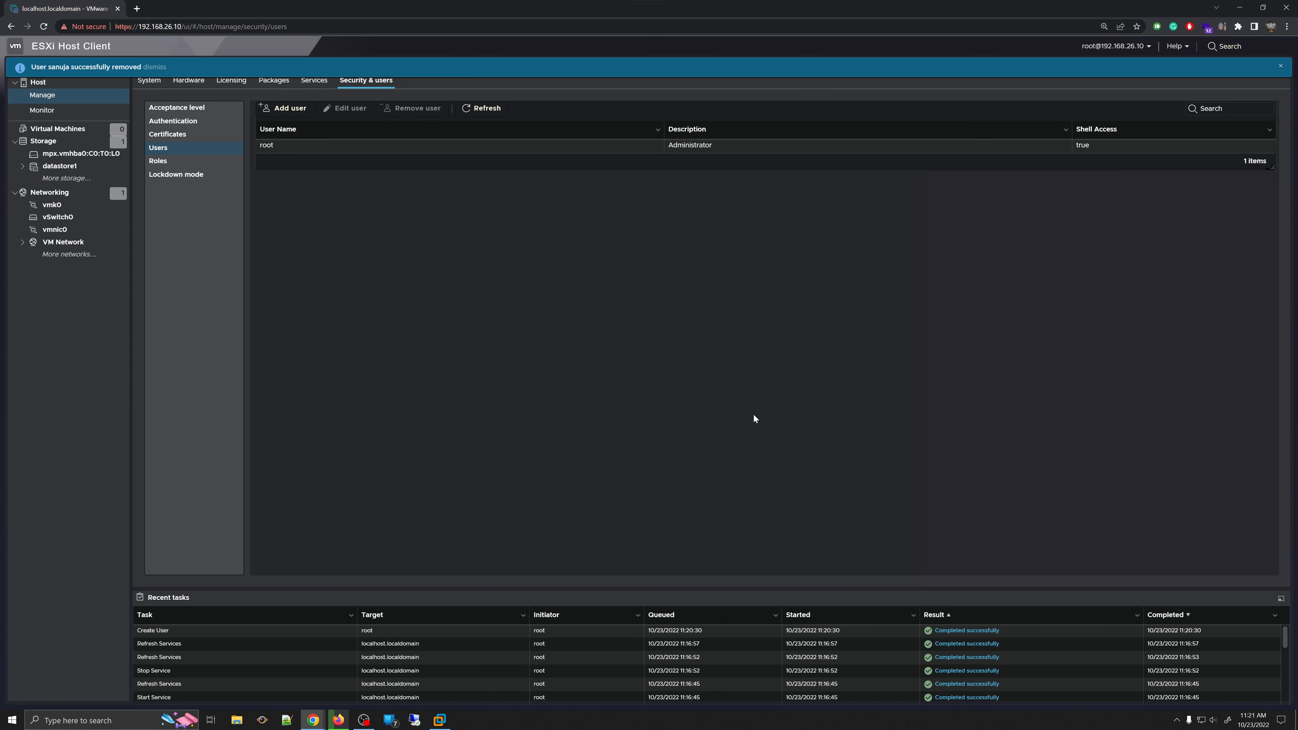
click(334, 148)
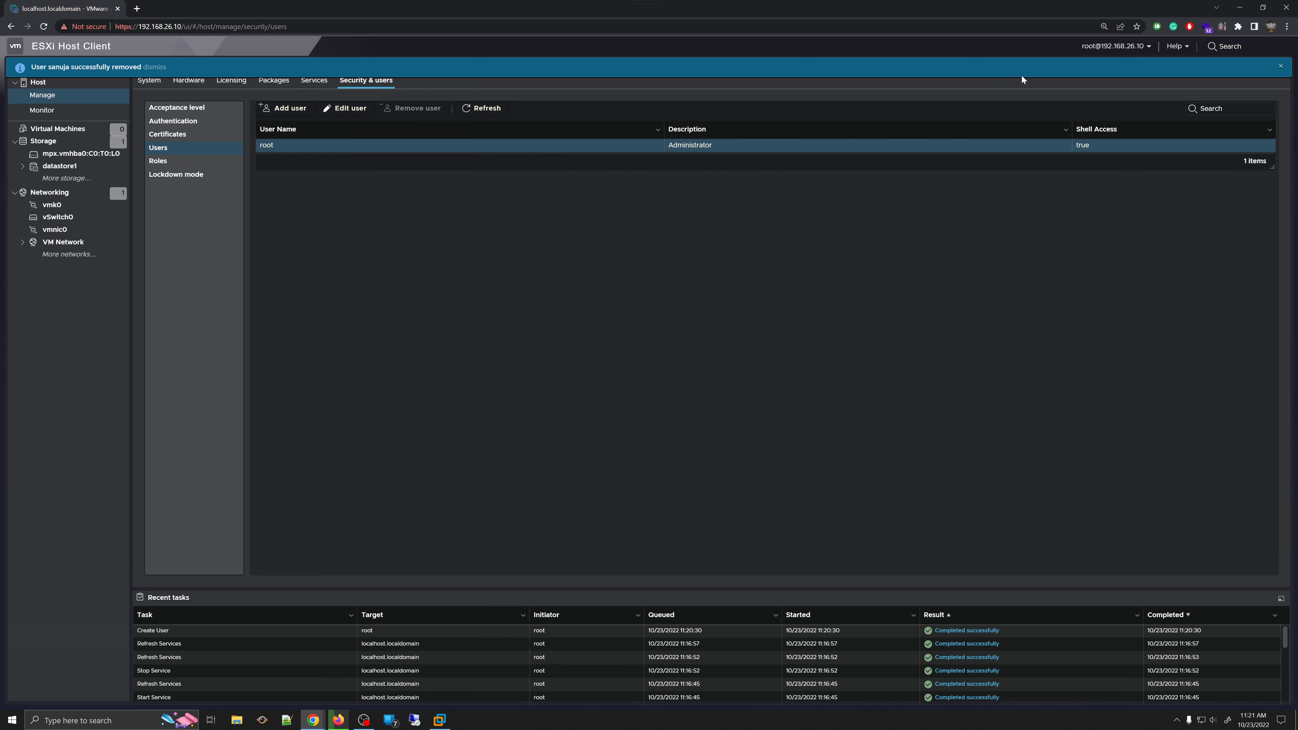
click(1280, 66)
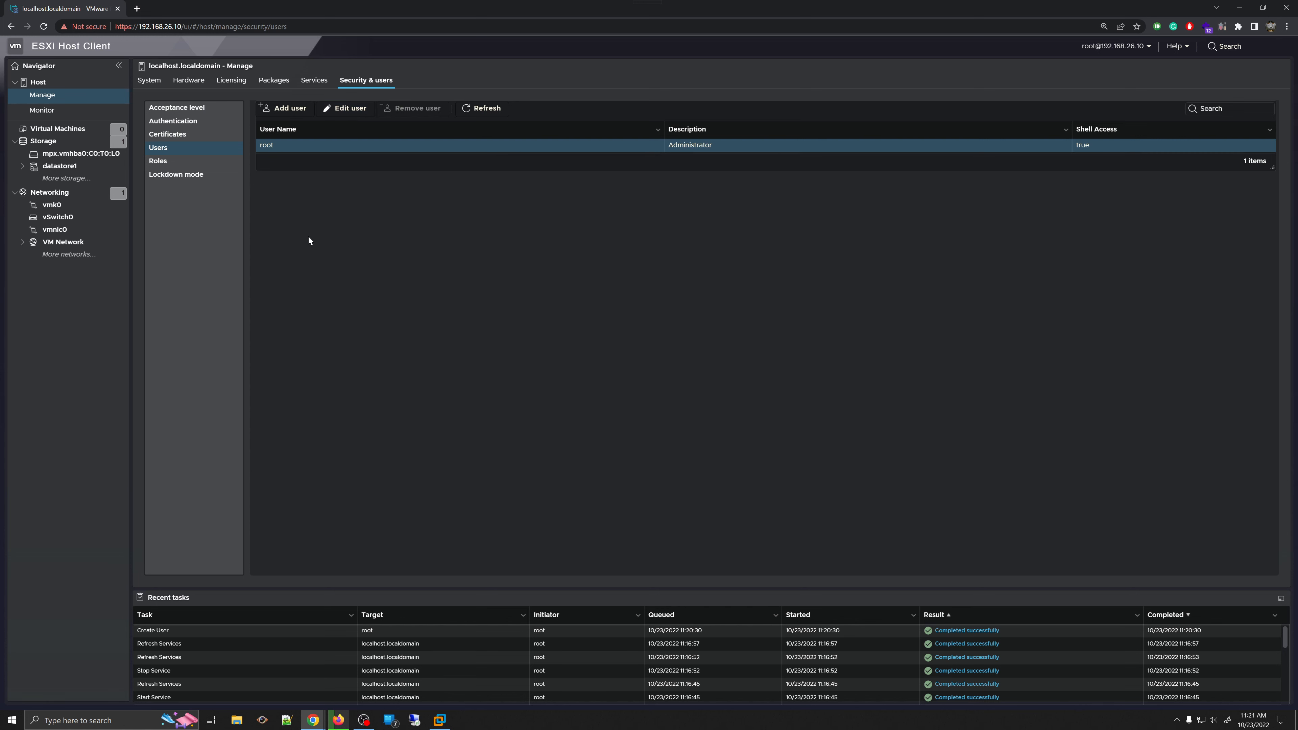
- Cancel root's Edit user dialog without changes, then show the host's 8 security roles
click(351, 109)
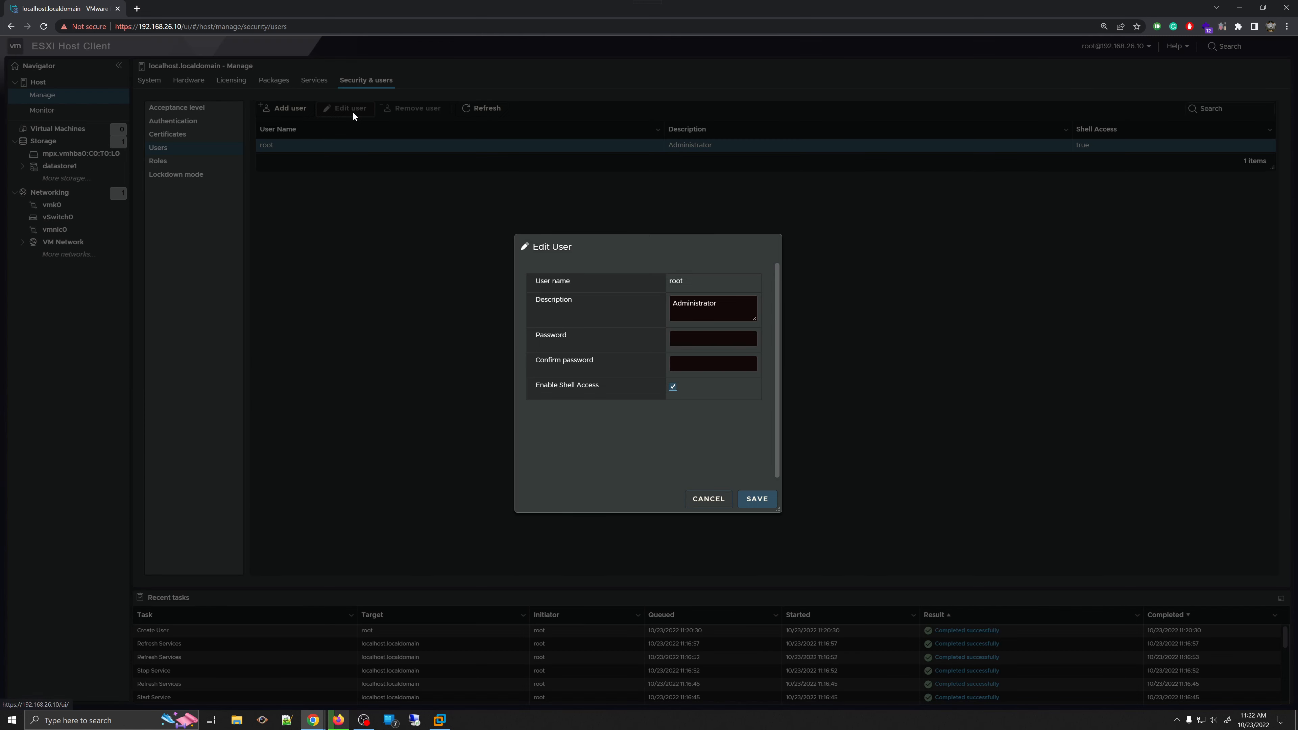
click(713, 338)
click(709, 500)
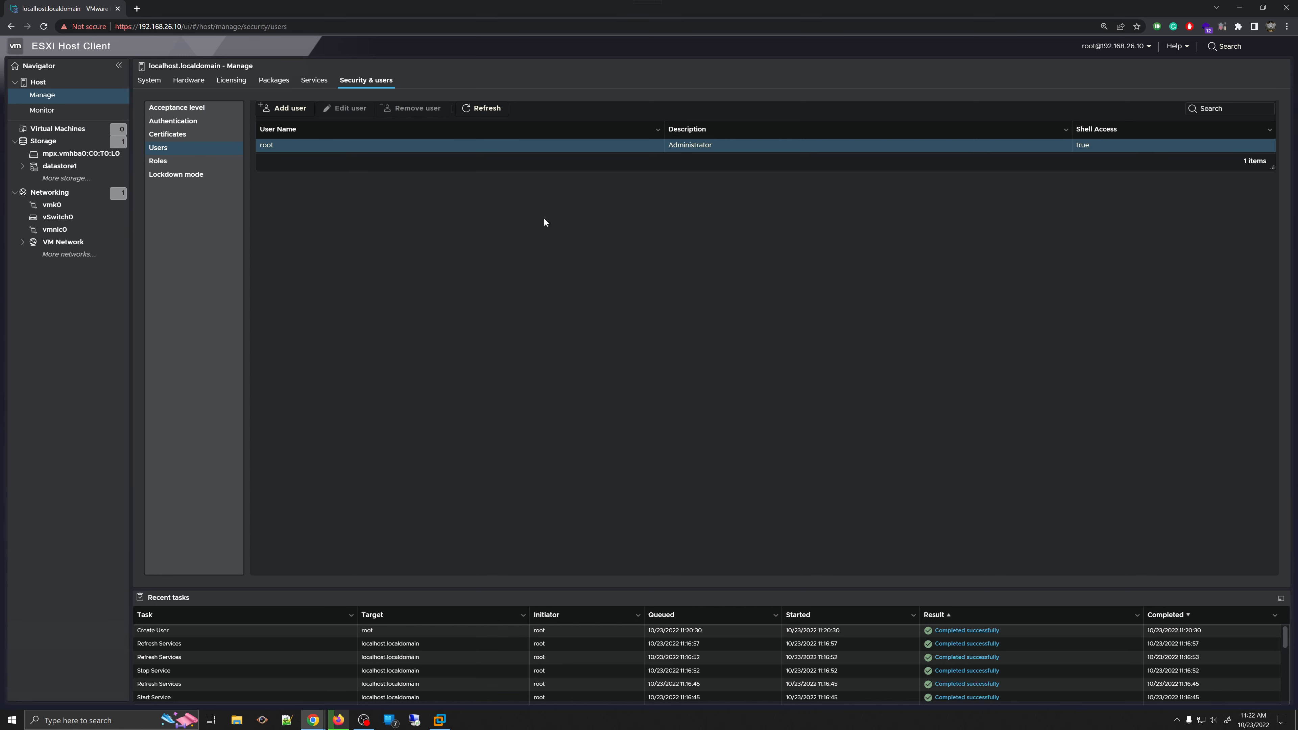
click(169, 161)
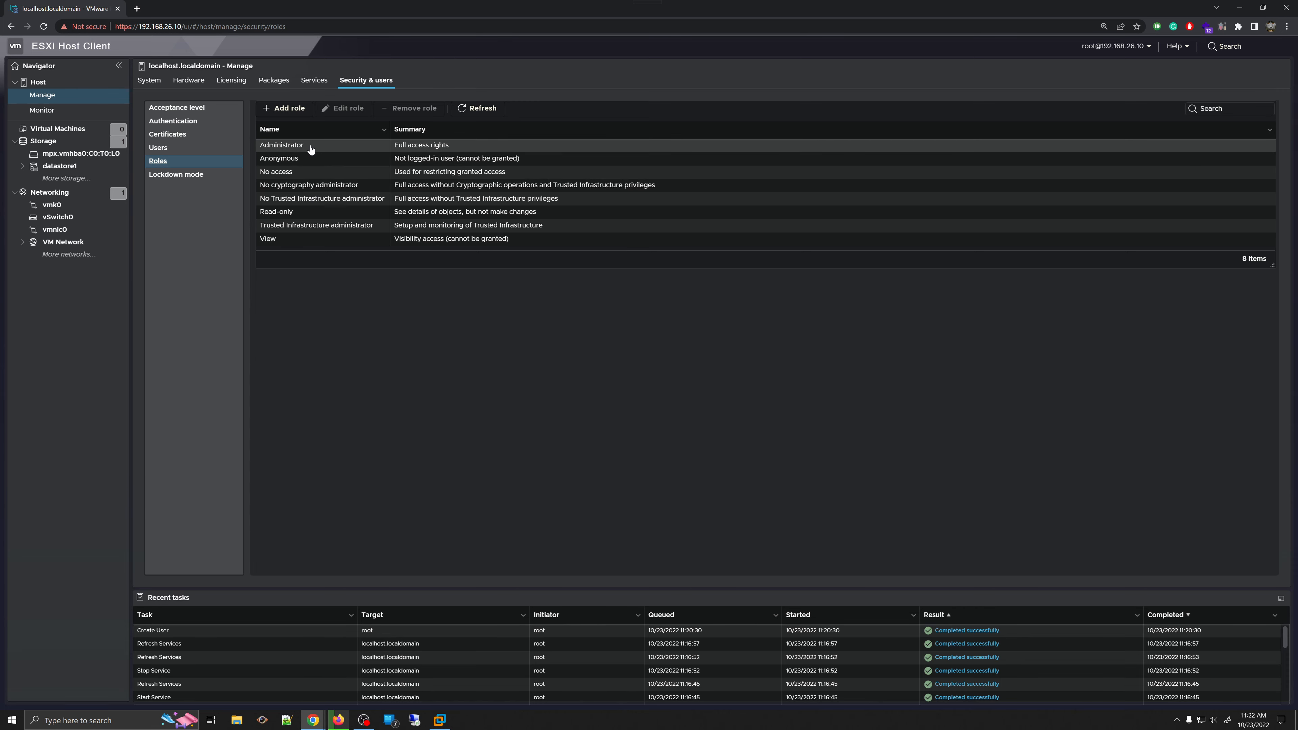
click(283, 108)
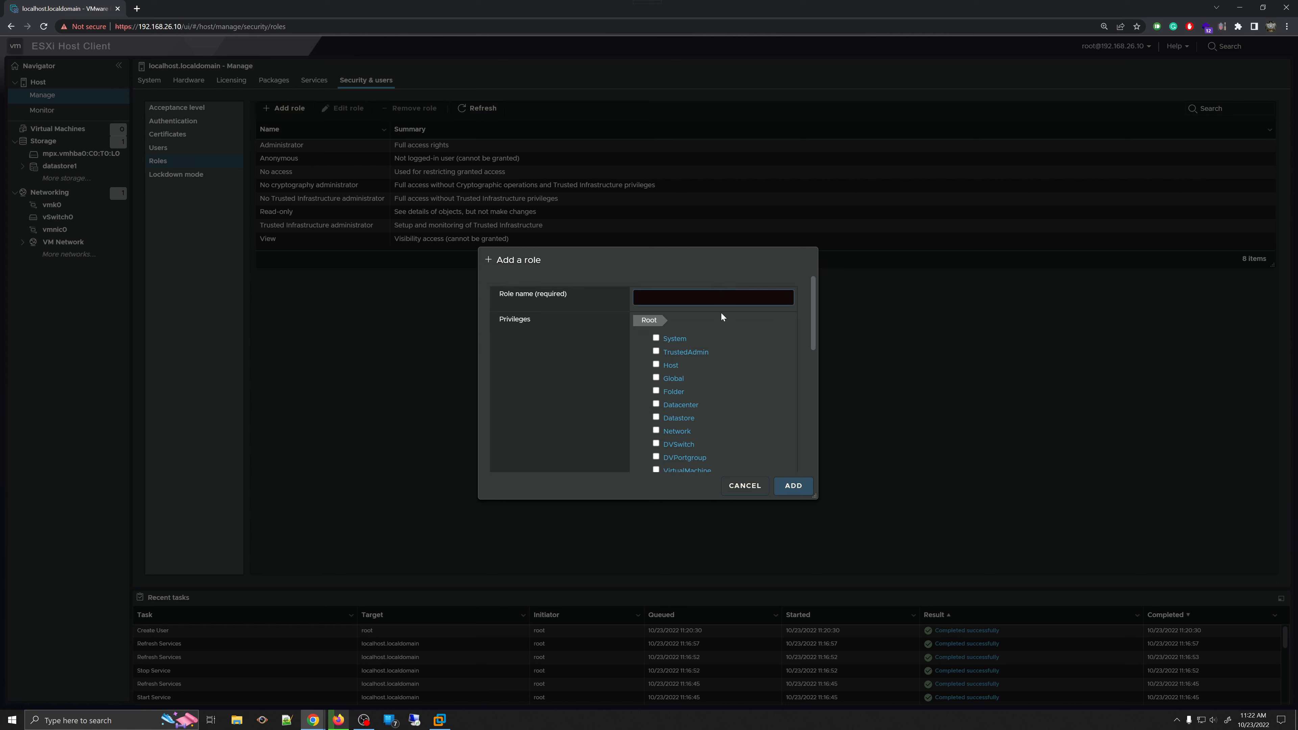
scroll(741, 400, down, 10)
scroll(743, 387, up, 10)
scroll(668, 373, down, 1)
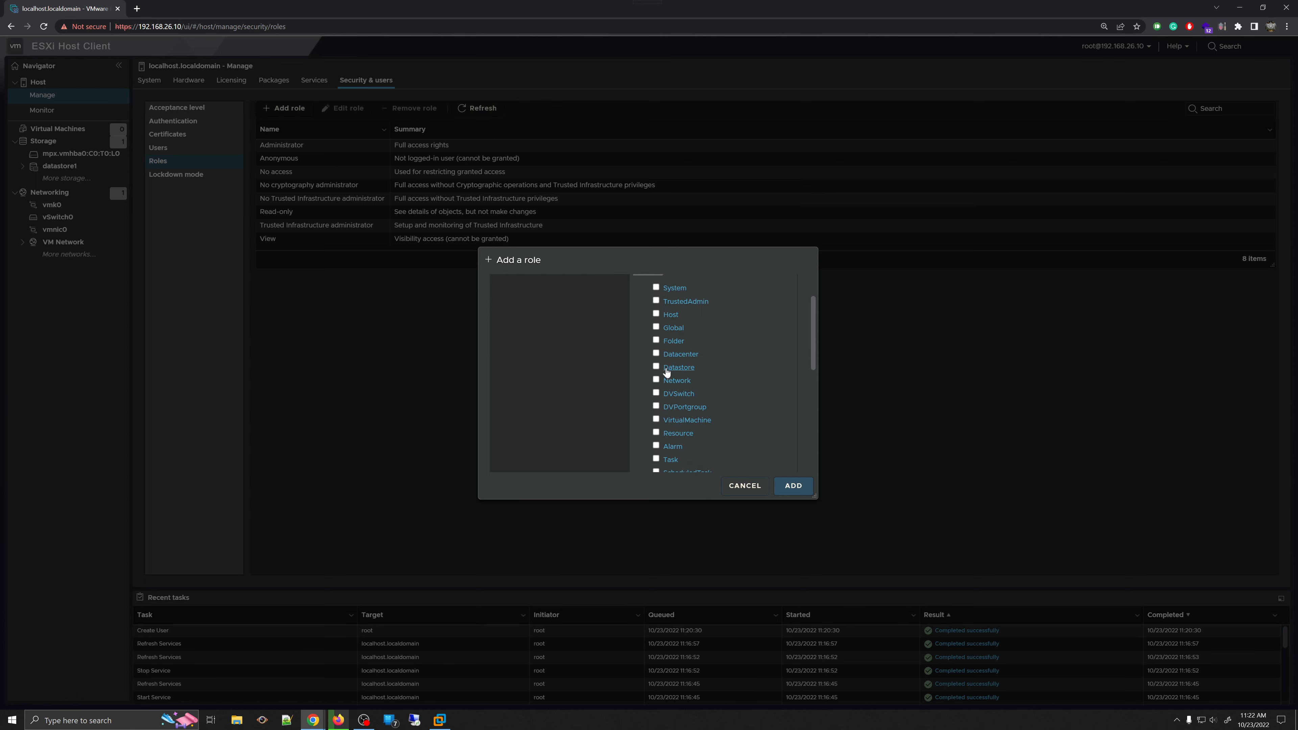
scroll(666, 358, down, 5)
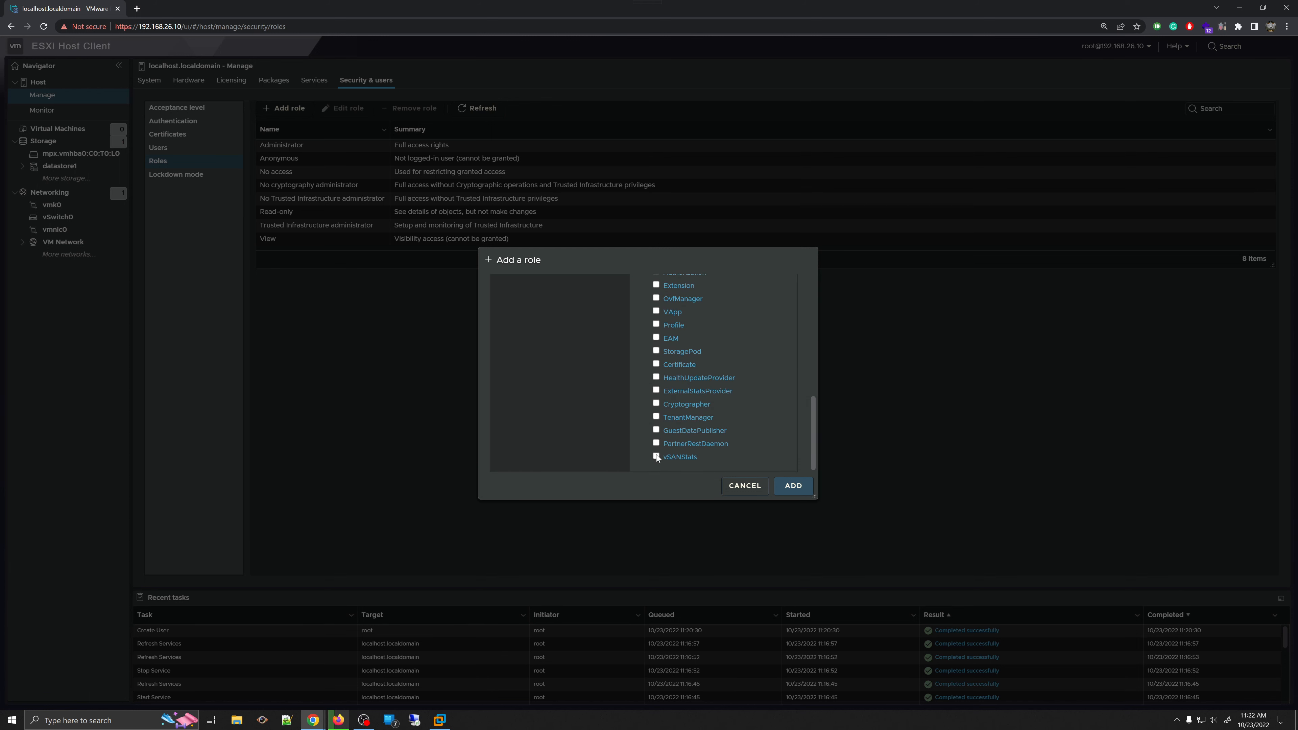
scroll(669, 419, up, 10)
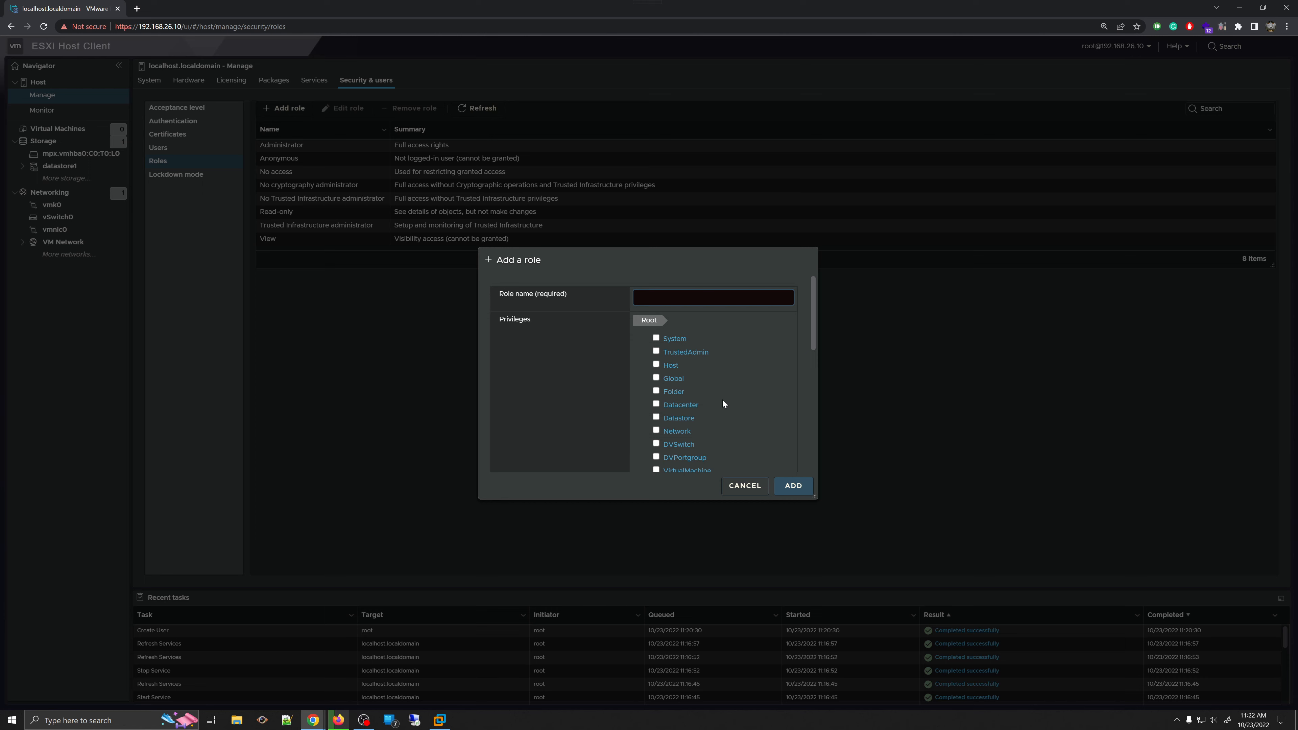
click(747, 486)
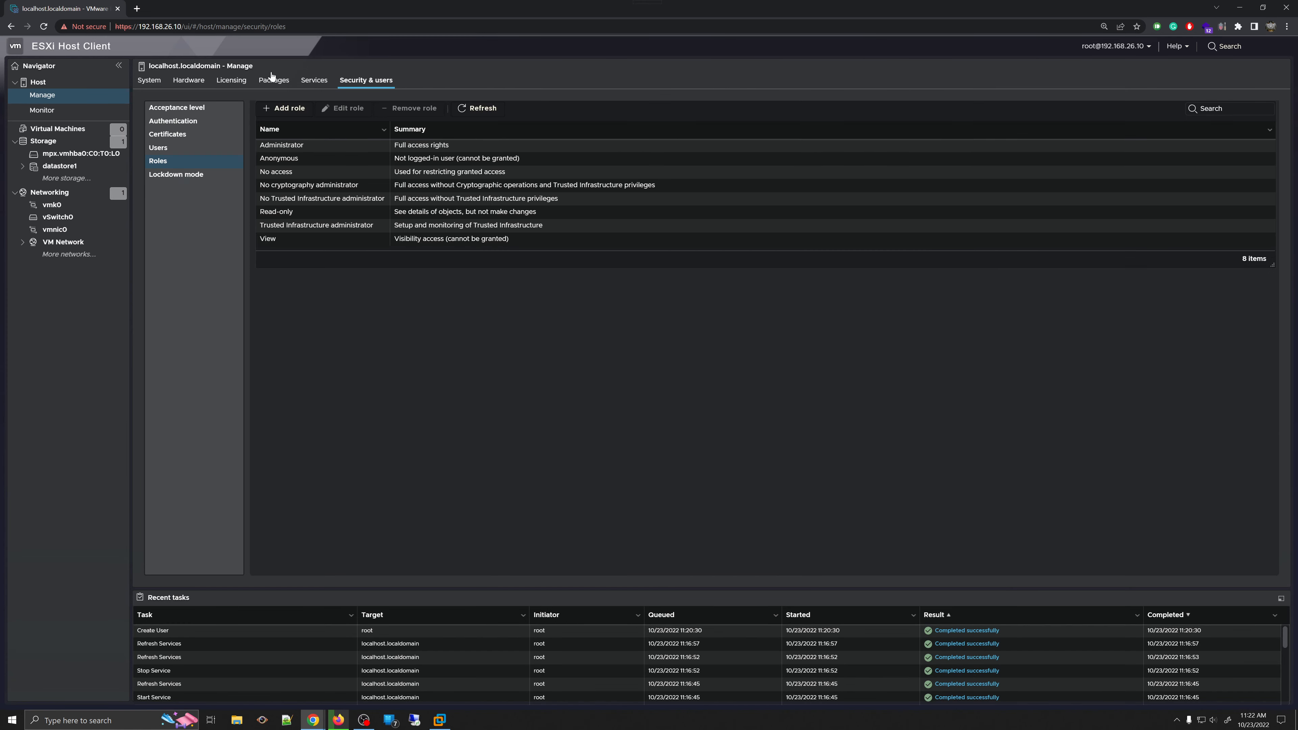
- View Lockdown mode and cancel its settings dialog, leaving lockdown Disabled with no exception users
click(187, 175)
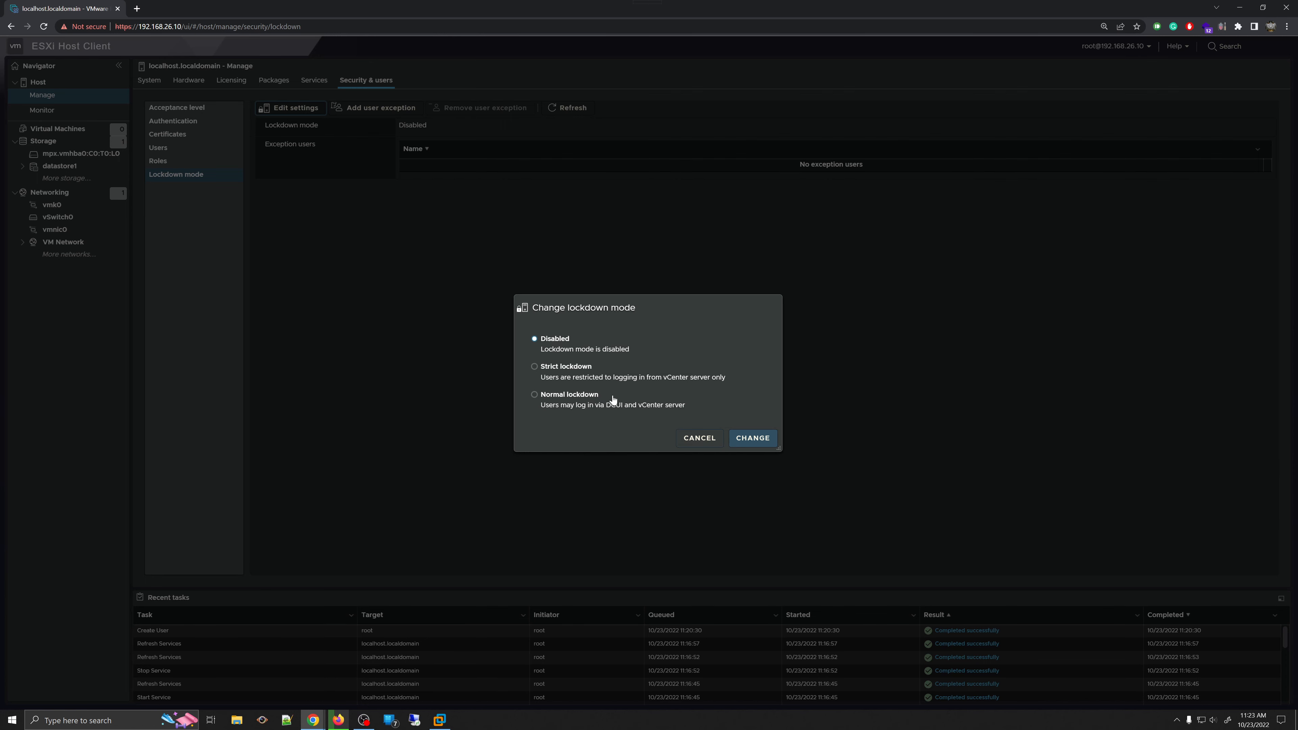
click(698, 440)
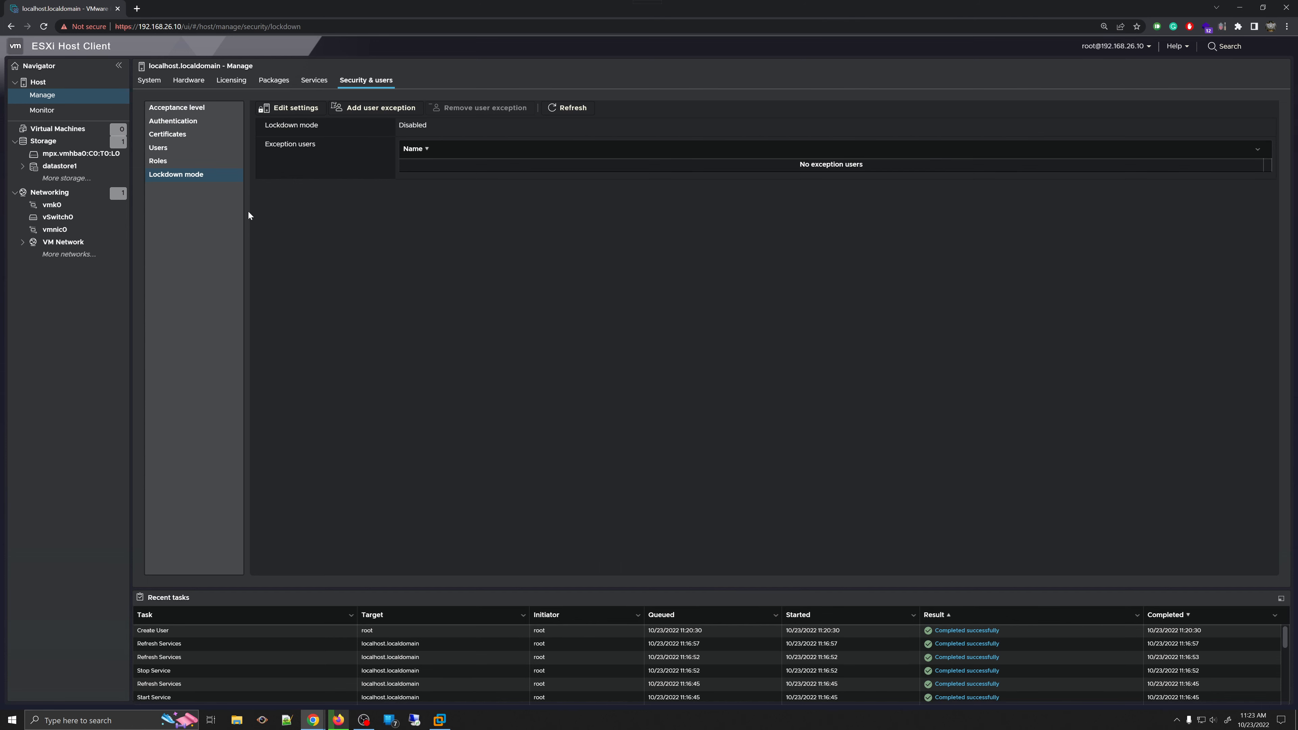
- Go to the host's Monitor page and settle on the Performance tab, glancing at Notifications
click(64, 114)
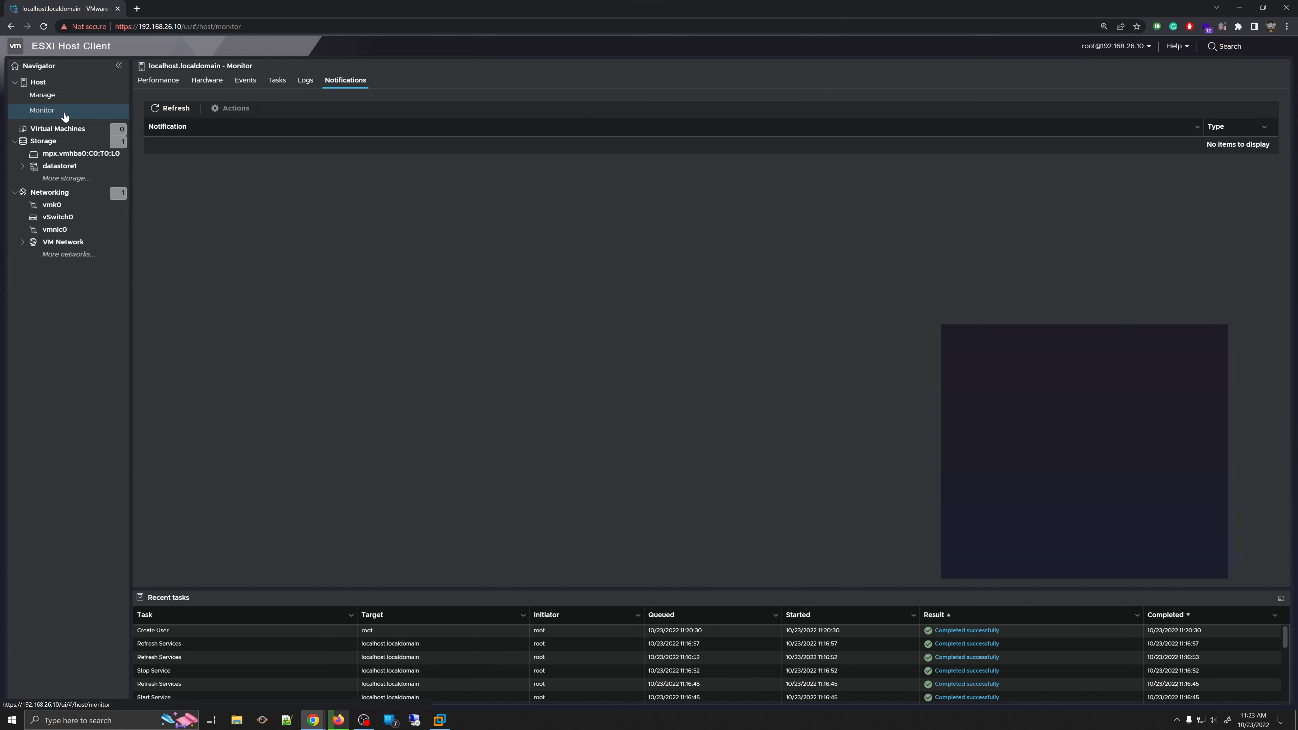
click(46, 109)
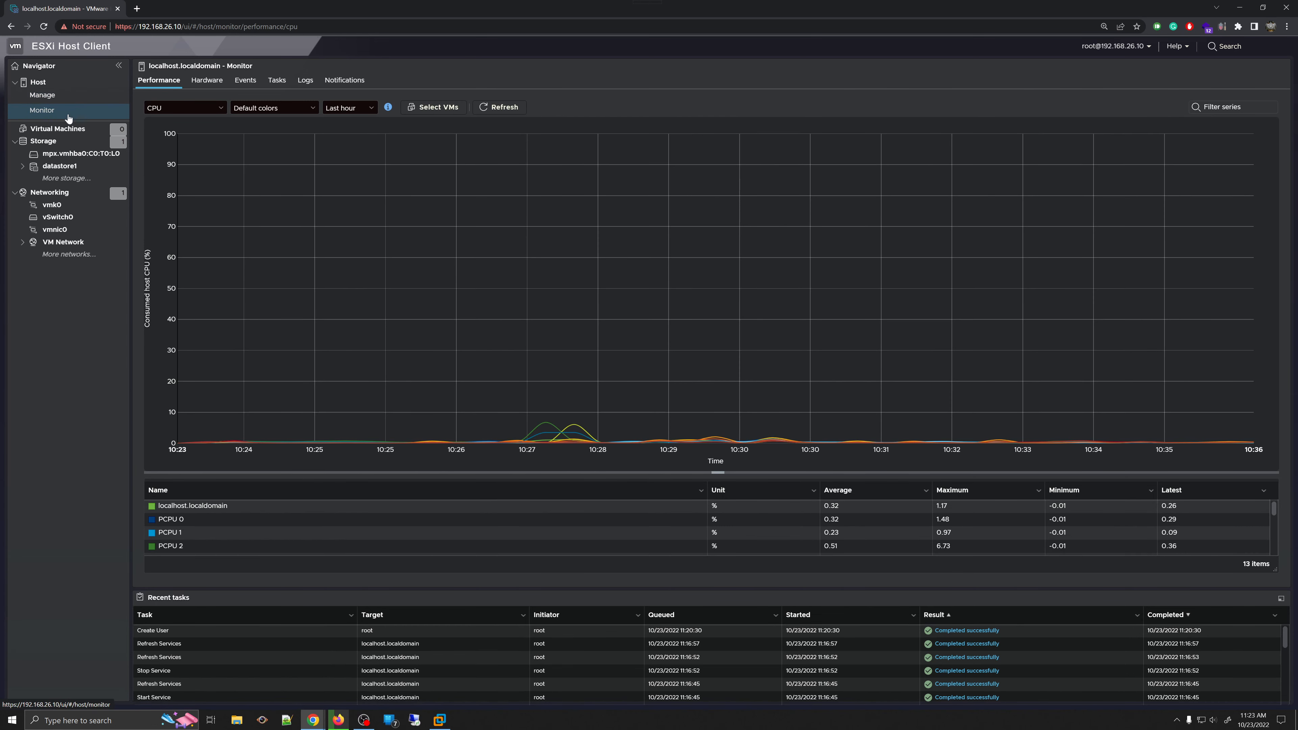
click(45, 118)
click(171, 79)
click(345, 80)
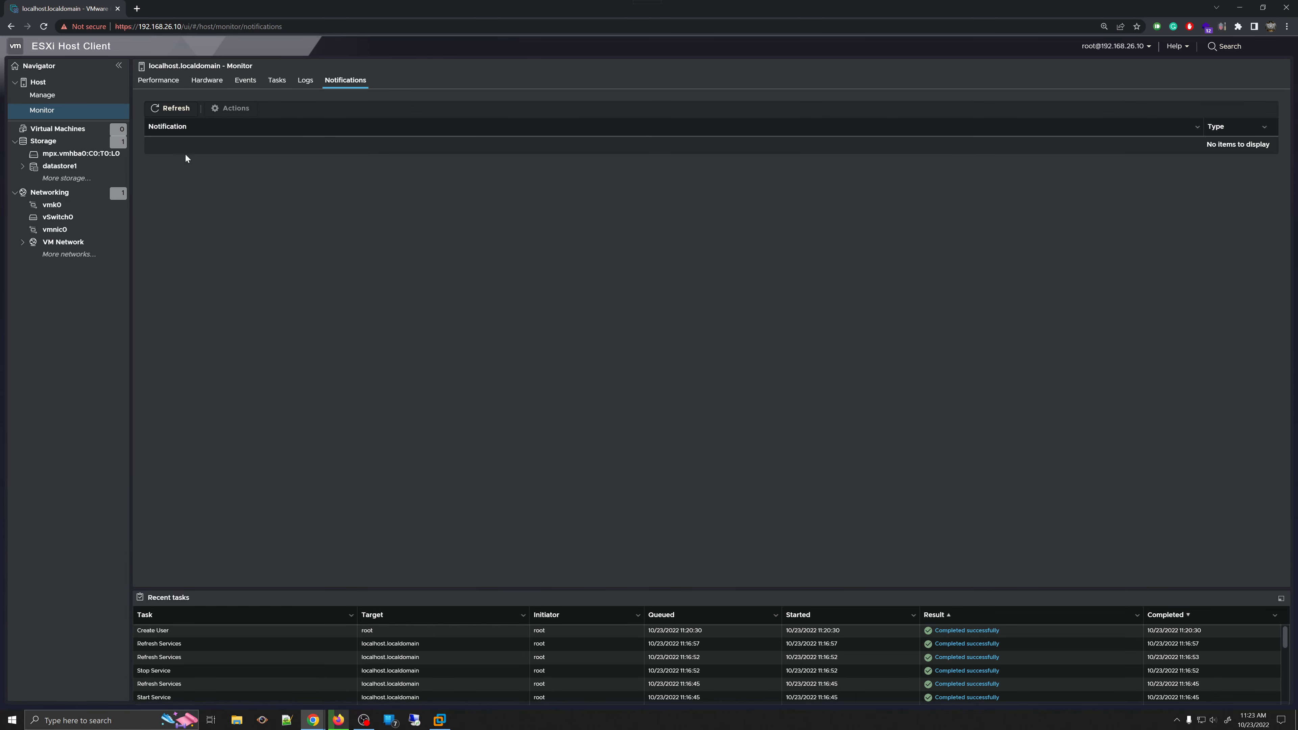
click(160, 82)
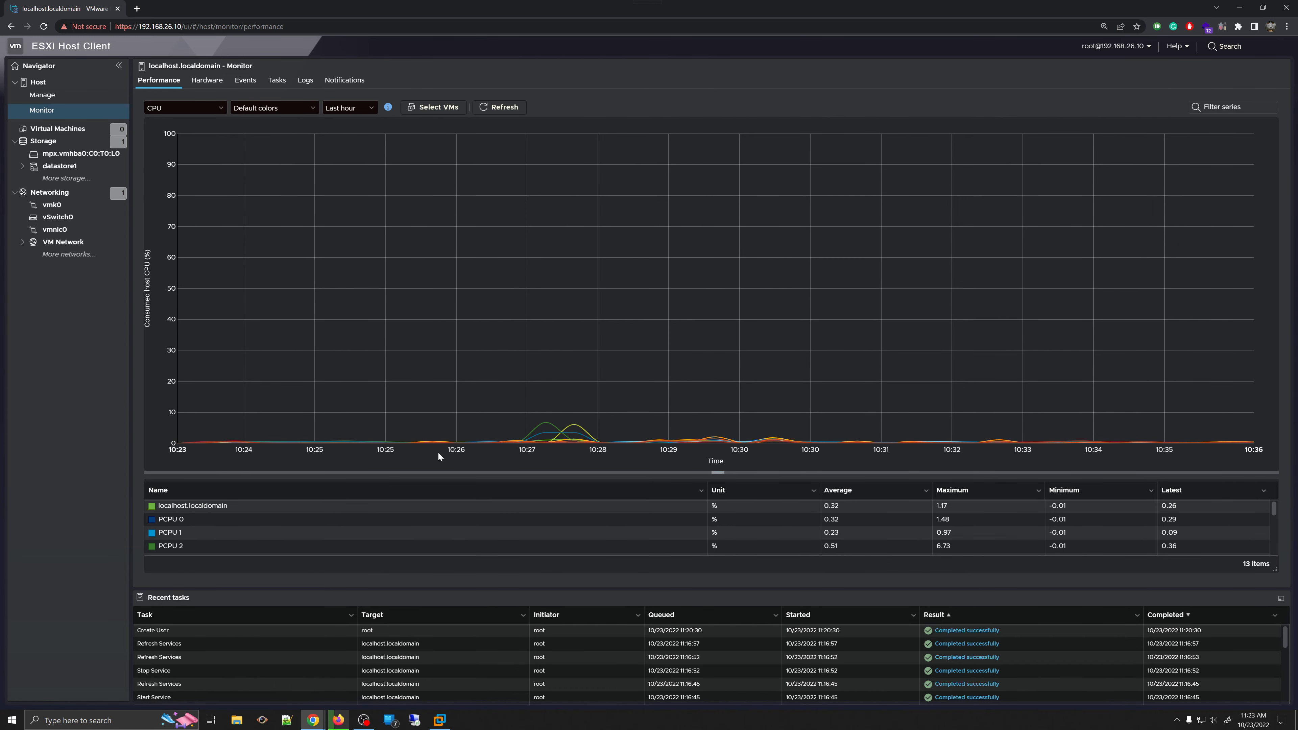
- Switch the performance chart from Memory to Network and finally to Disk
click(217, 110)
click(199, 128)
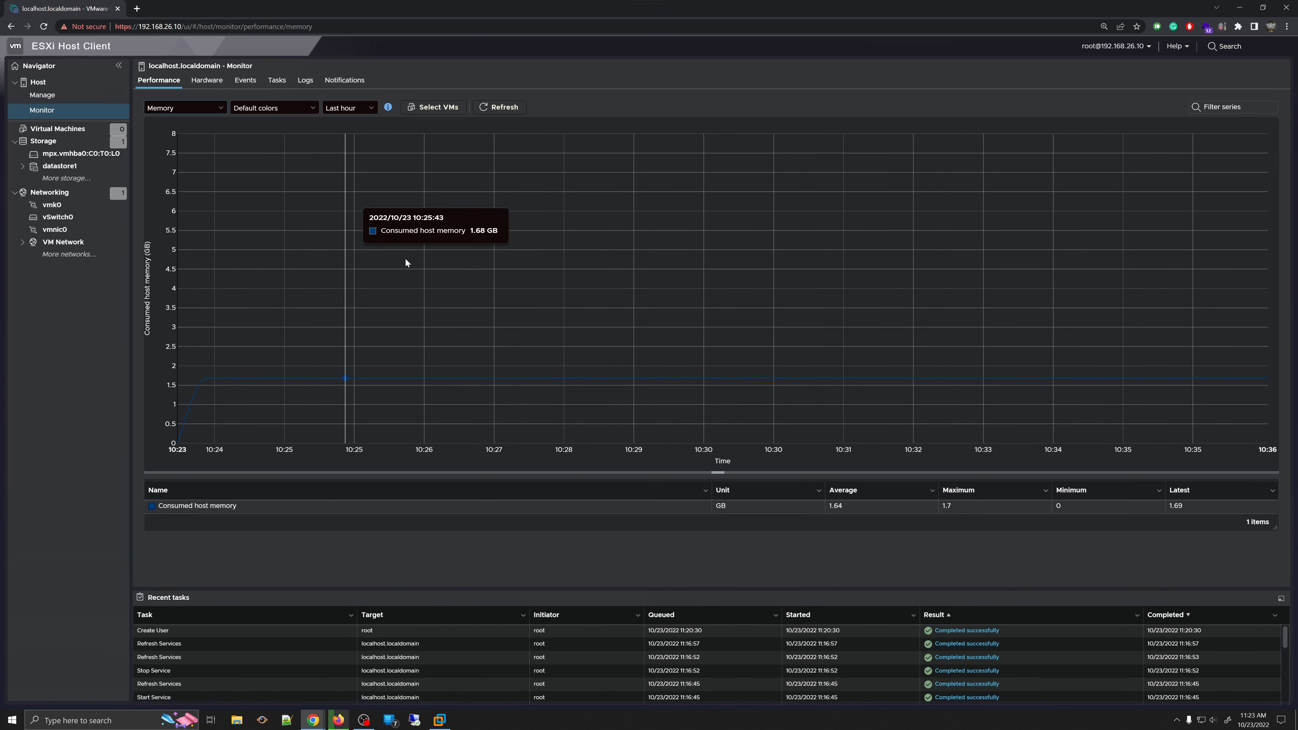
click(207, 110)
click(194, 131)
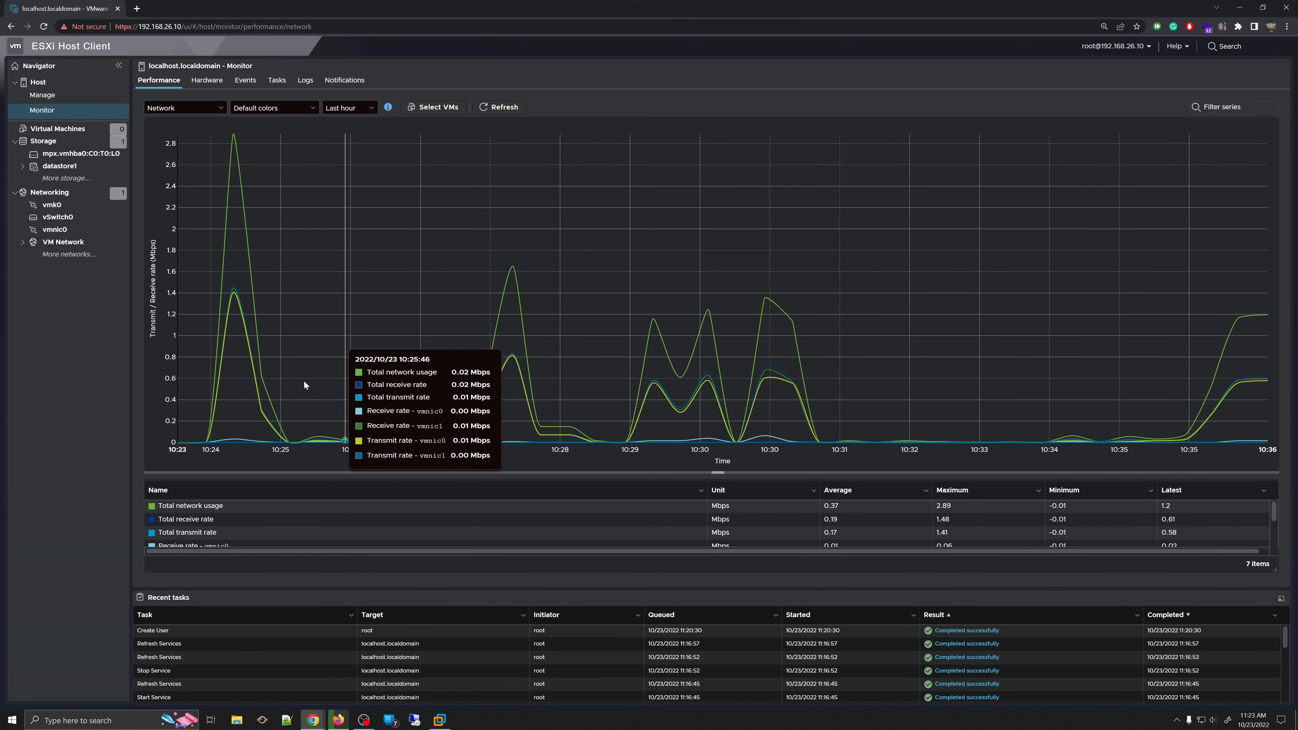
click(164, 110)
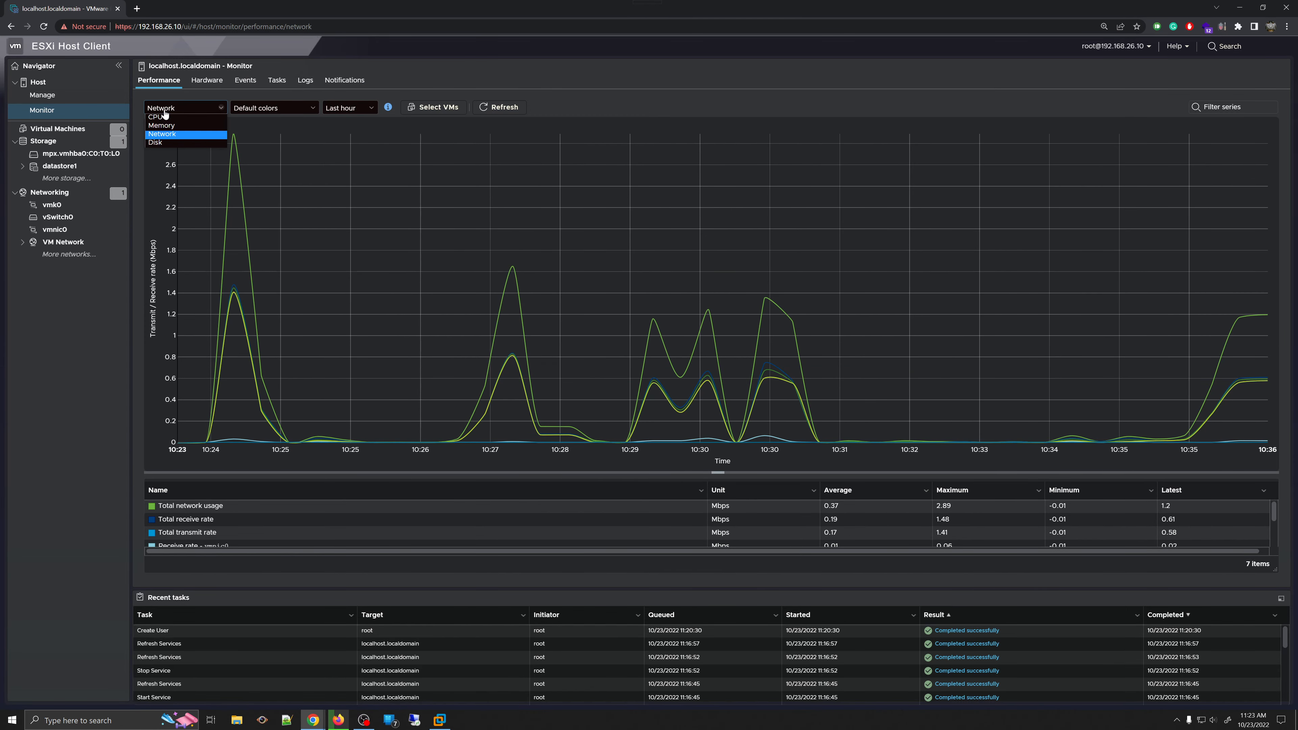
click(154, 143)
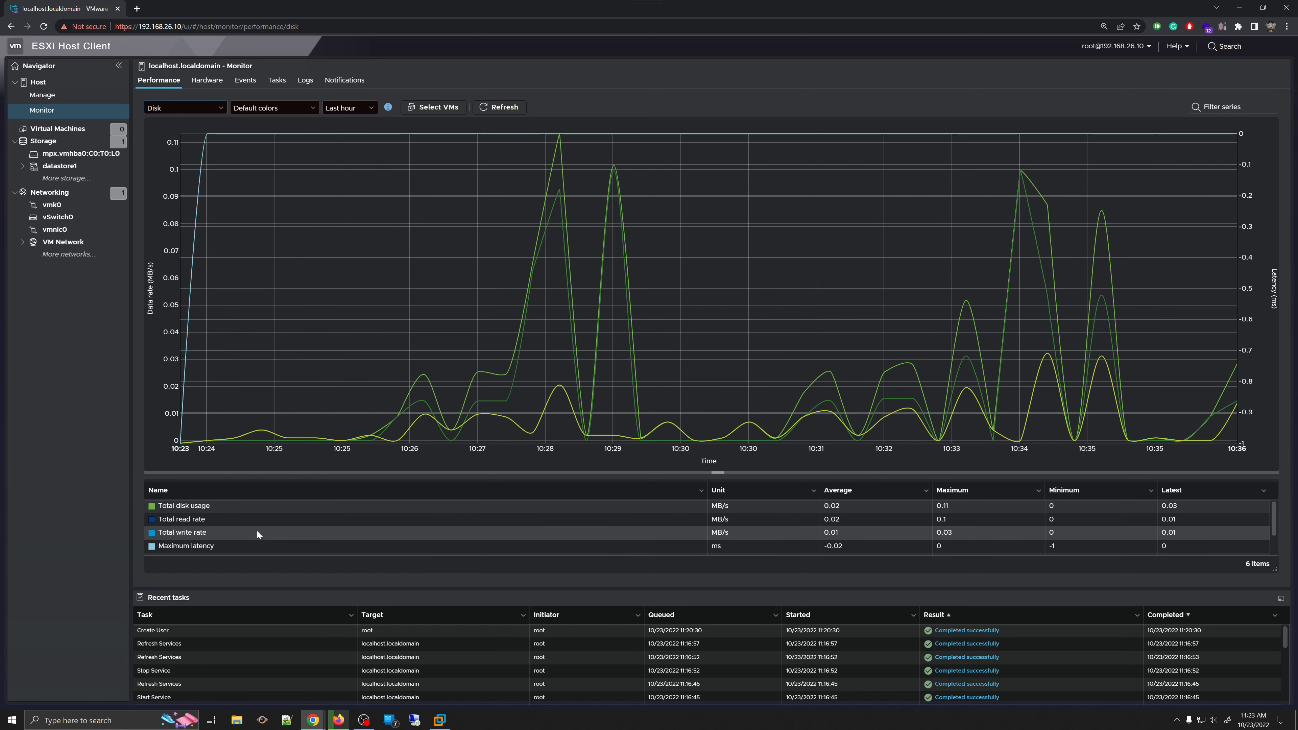
click(203, 519)
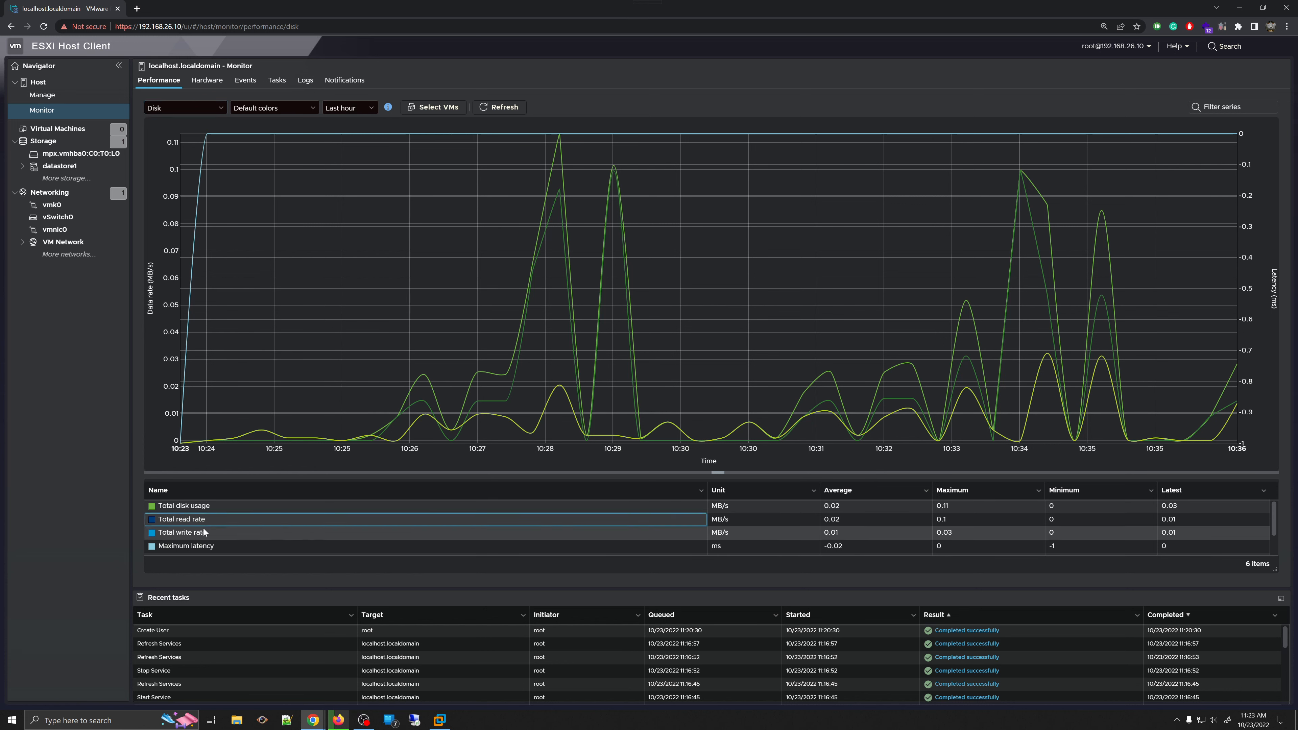
click(204, 546)
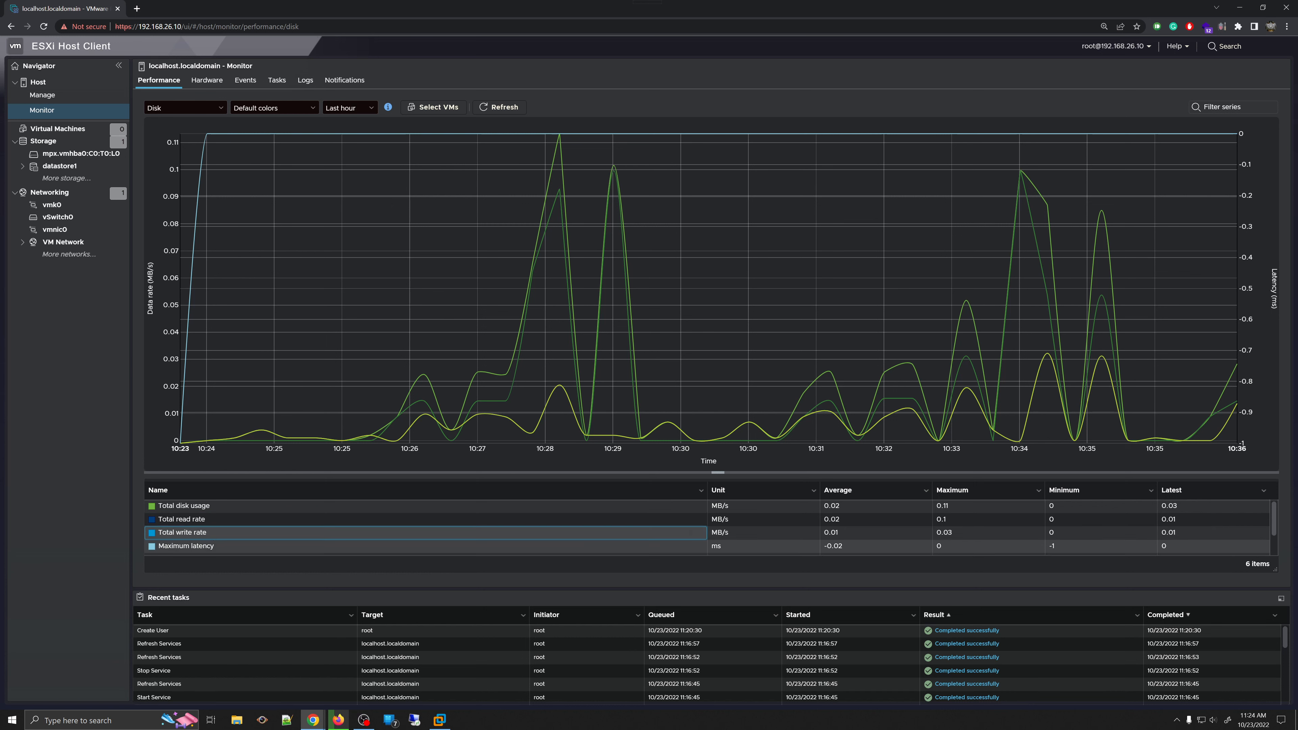
scroll(504, 525, down, 1)
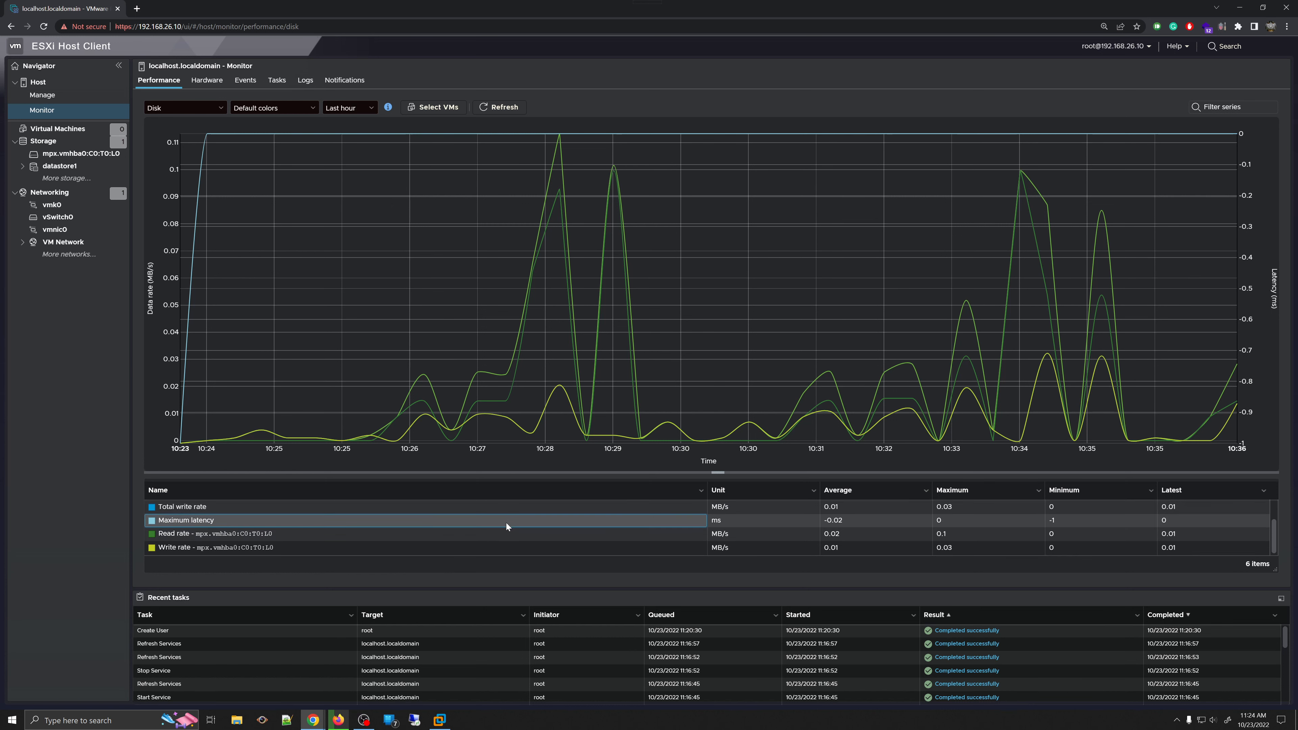
click(230, 534)
click(230, 548)
scroll(255, 531, up, 1)
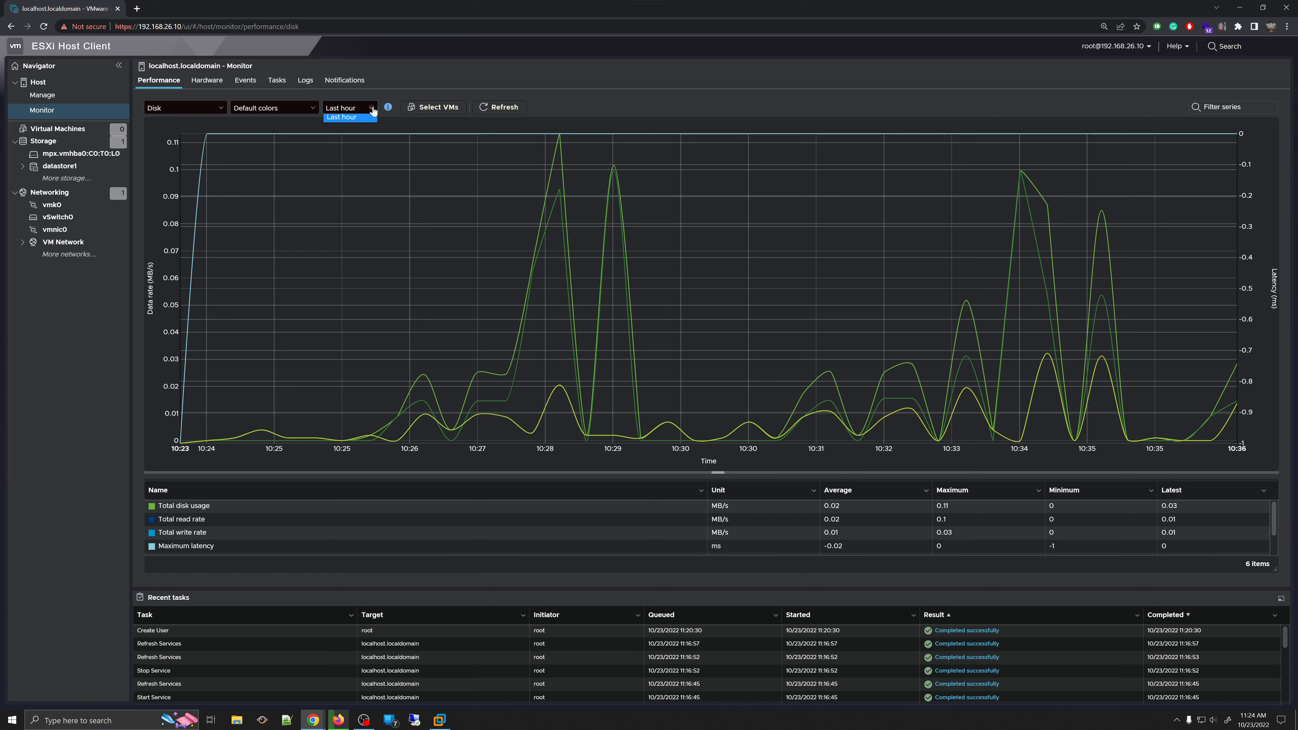
click(387, 108)
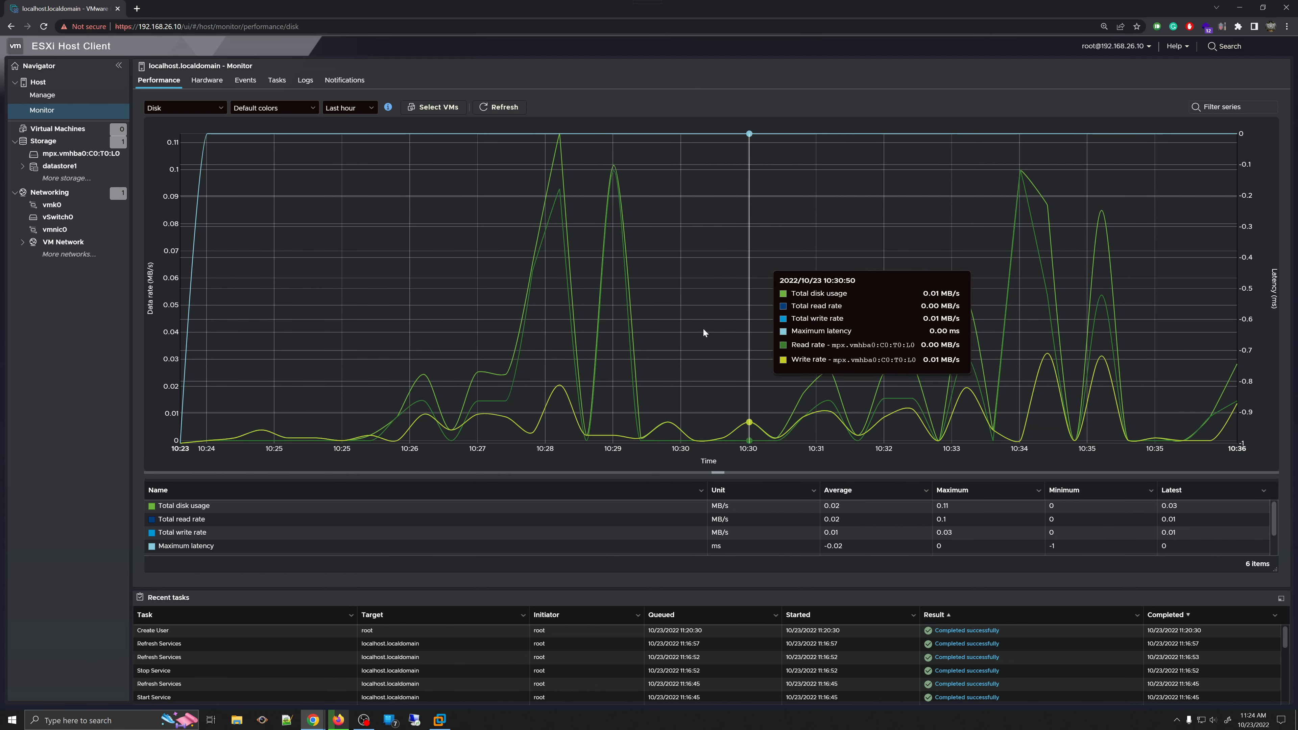
- Switch the performance chart to Memory, then to Network
click(199, 117)
click(185, 123)
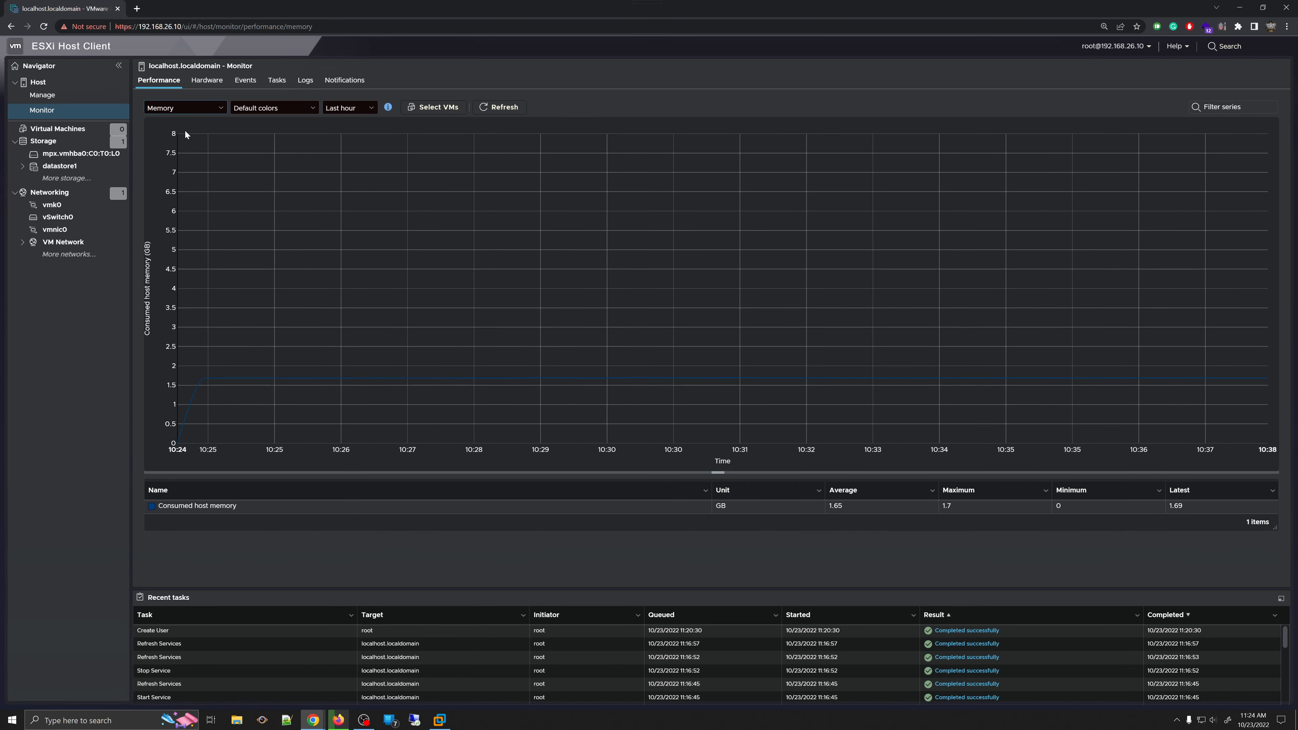
click(184, 108)
click(185, 131)
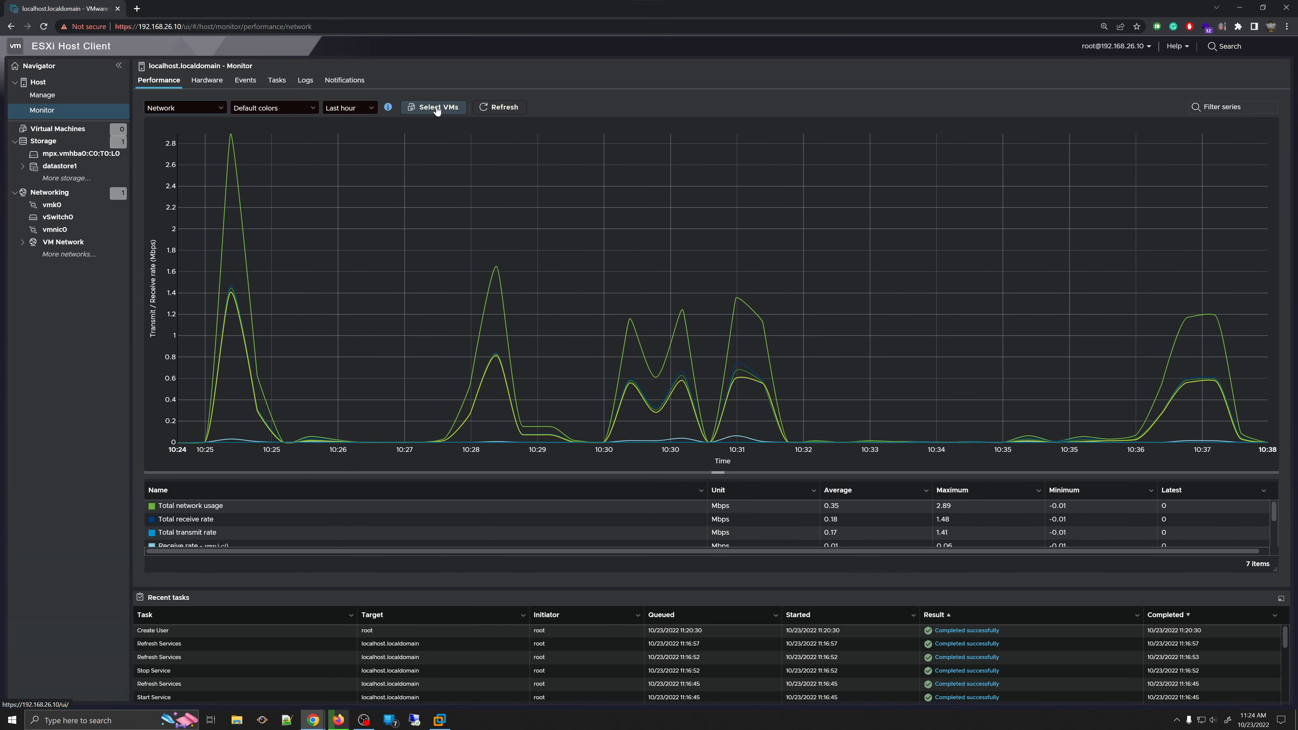
- Close the Select VMs dialog without choosing any, then view the Hardware sensor page
click(438, 108)
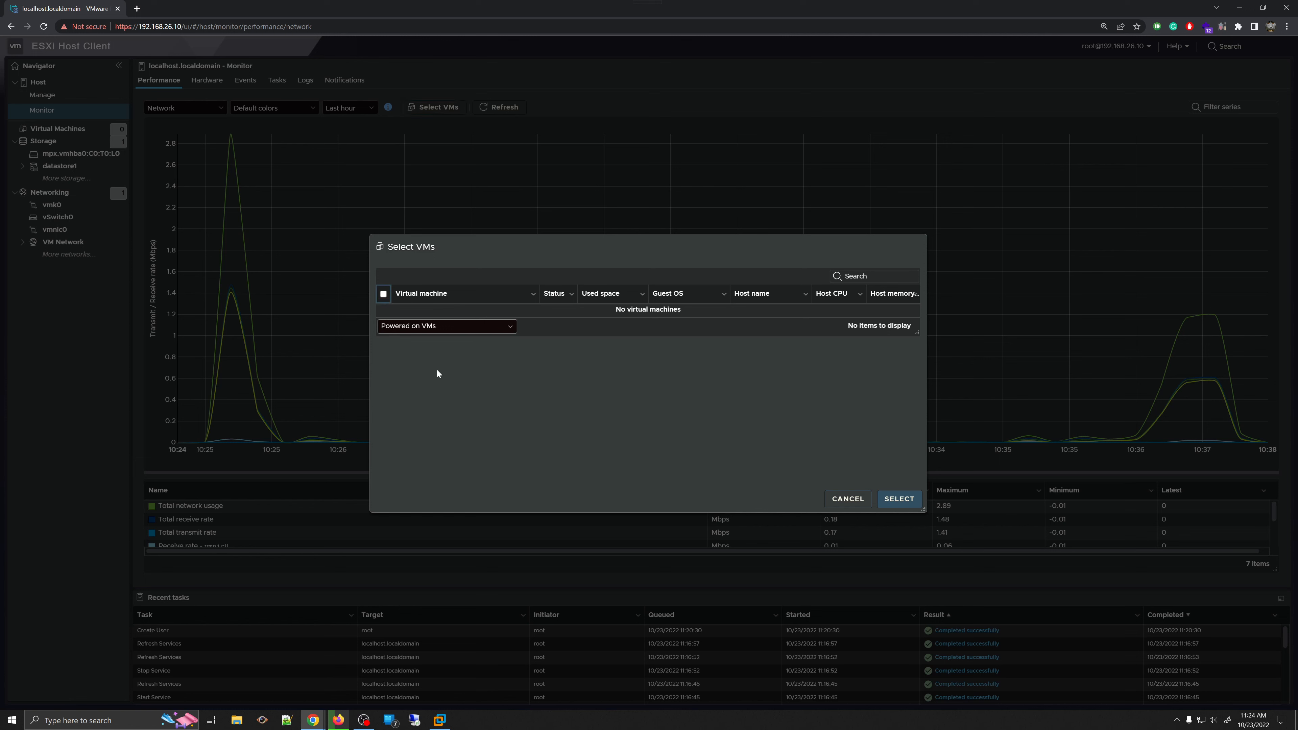
click(447, 325)
click(447, 325)
click(848, 500)
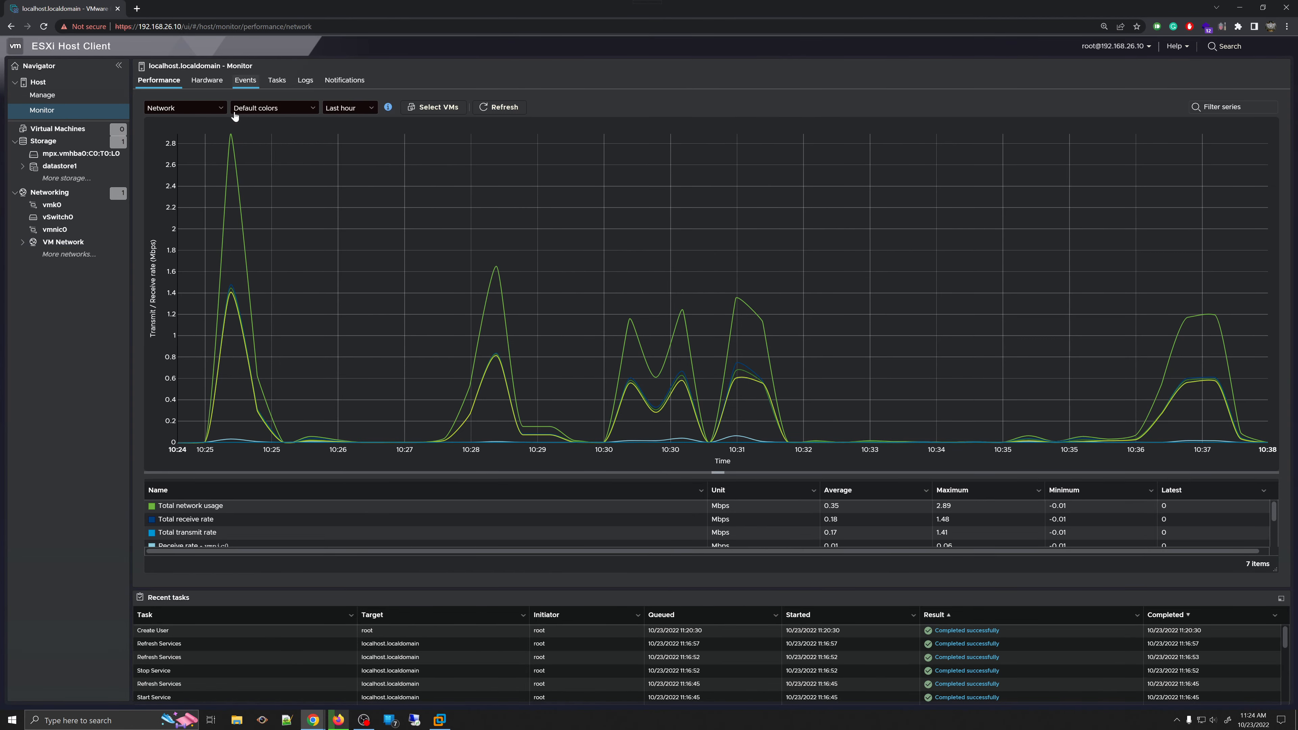
click(212, 84)
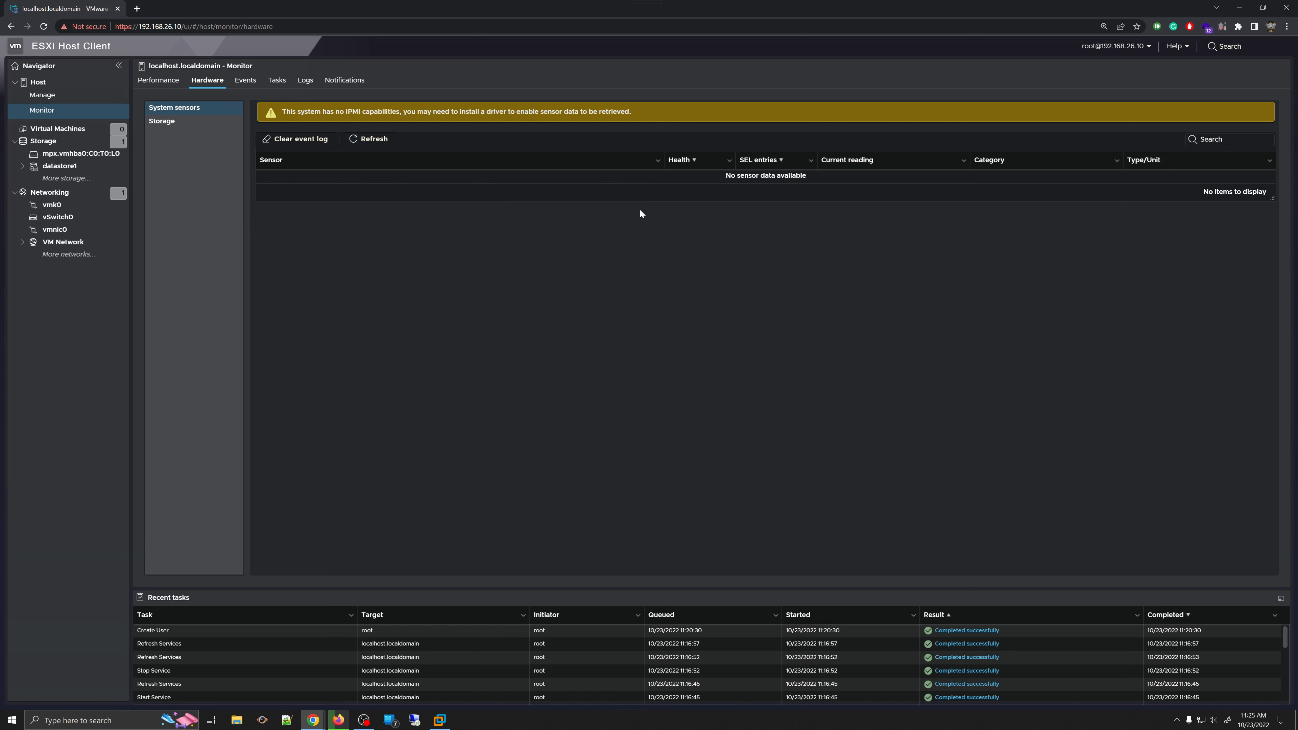
- Sort the sensors by name, check the Storage hardware data, then view the Events list
click(270, 168)
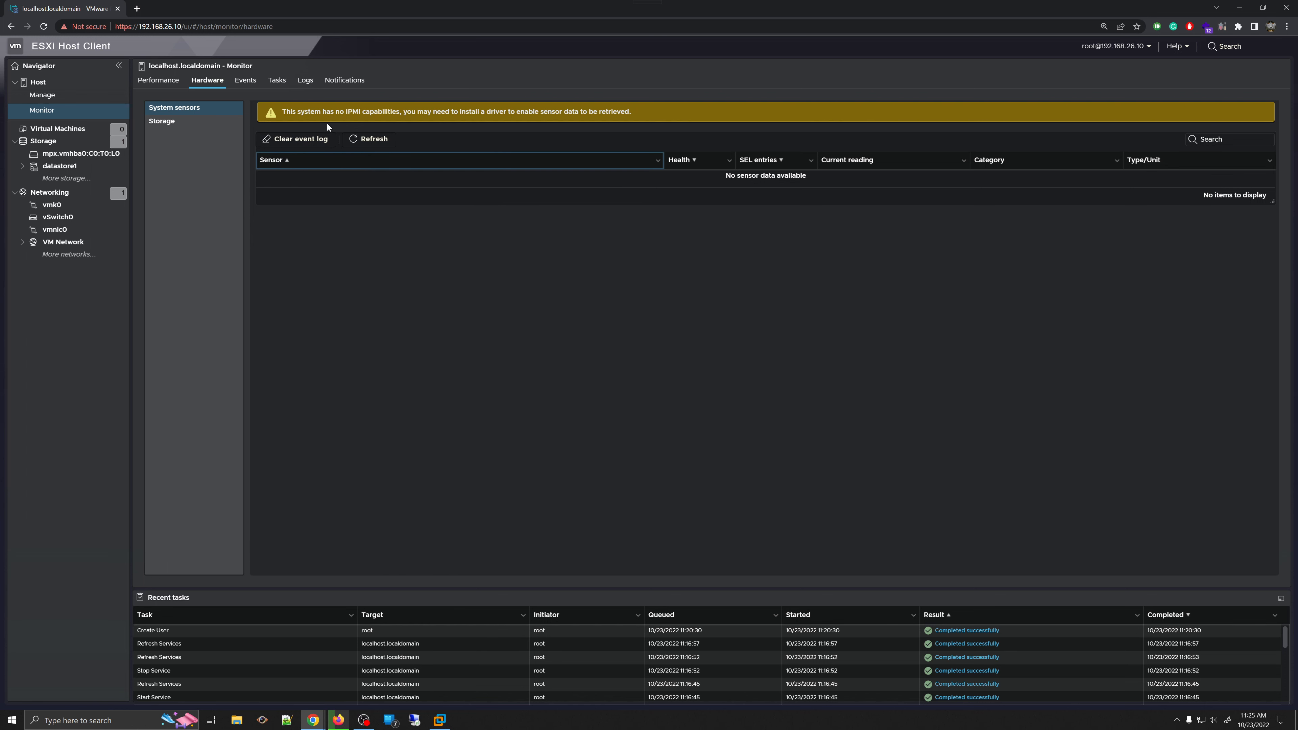
drag(183, 126, 450, 141)
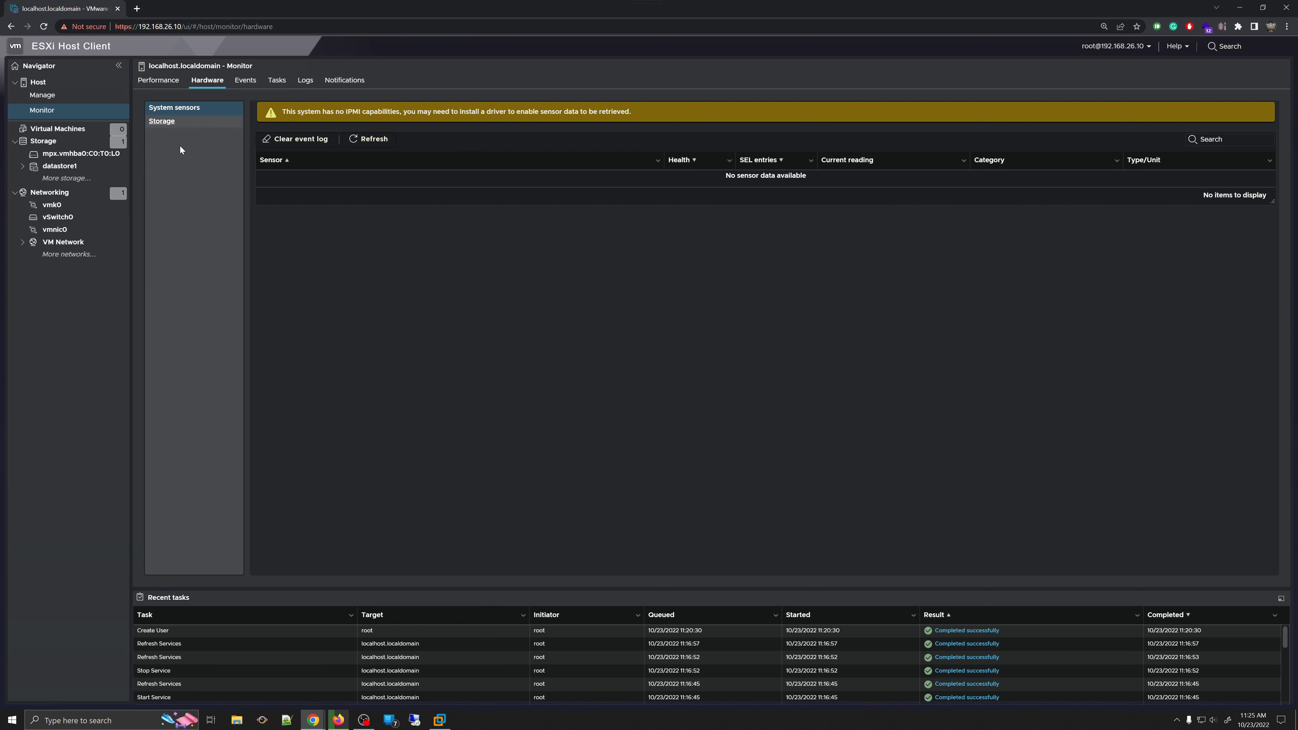
click(195, 124)
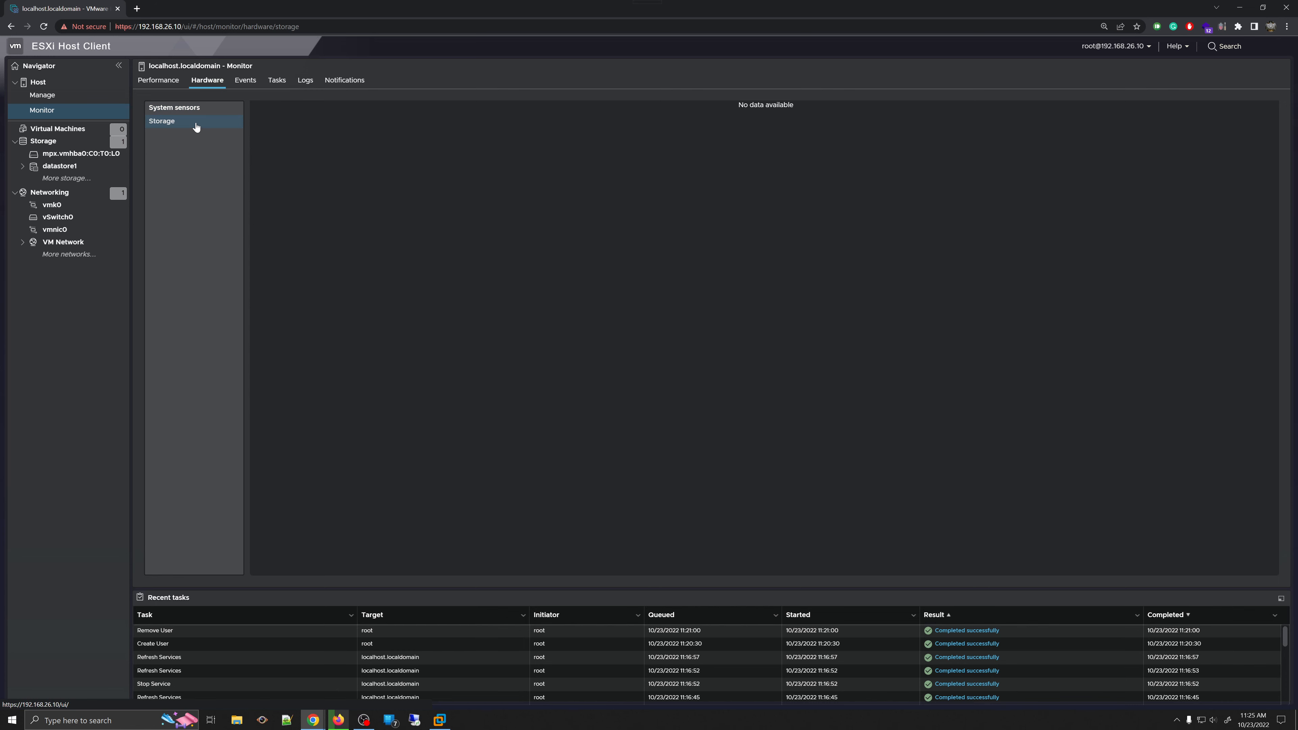
click(246, 82)
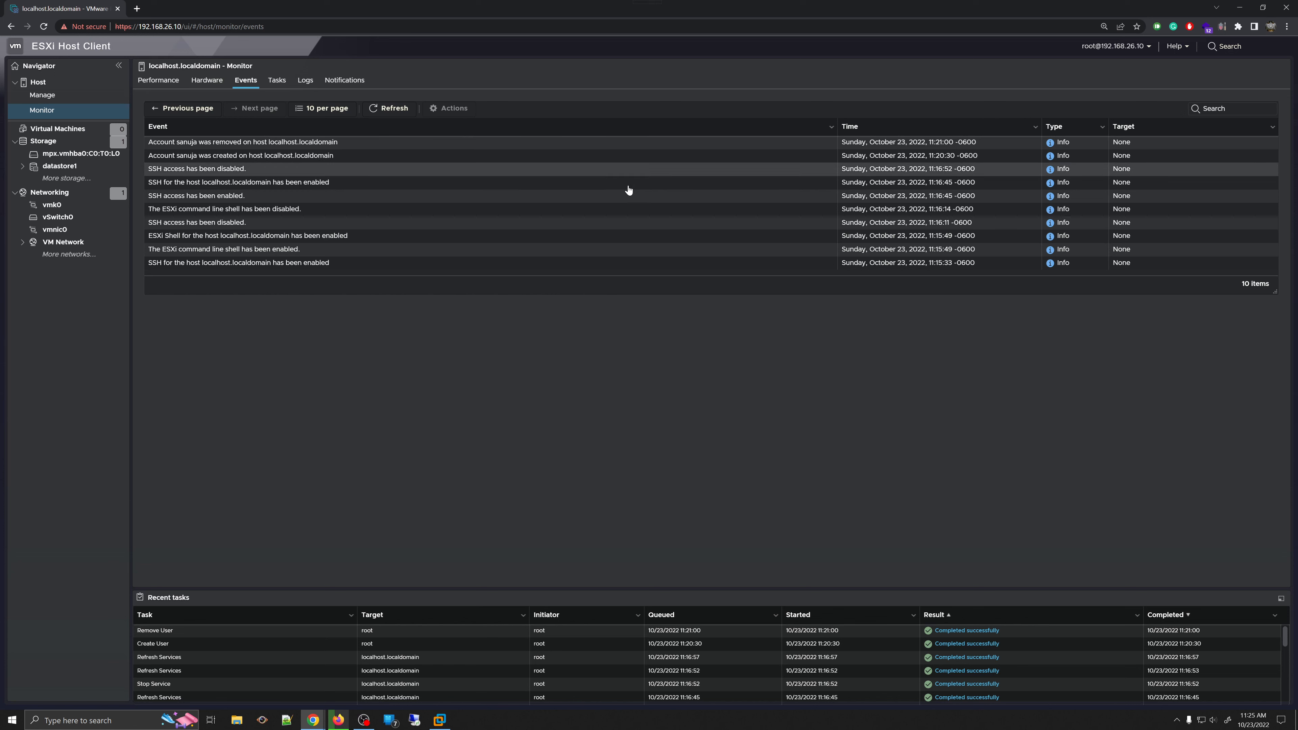
- Toggle events per page between 100 and 10, ending at 100, and enlarge the events table
click(324, 109)
click(314, 156)
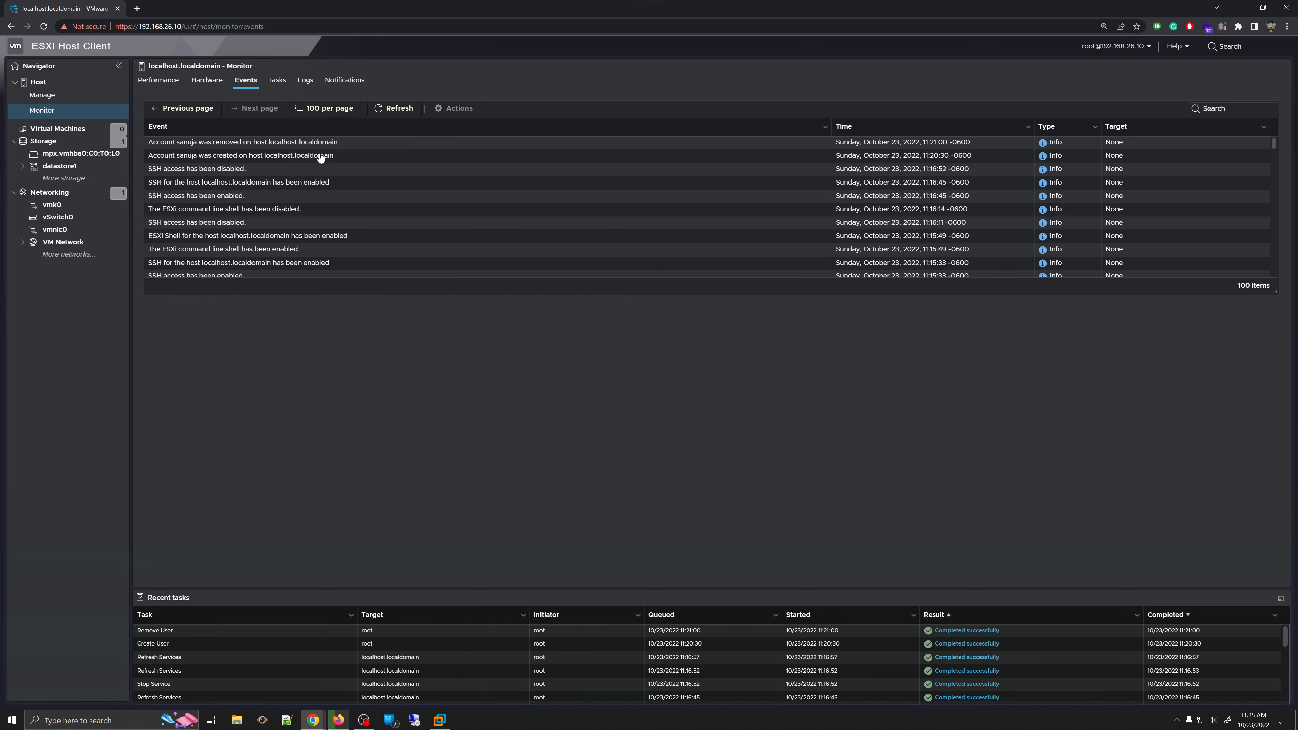
scroll(404, 225, down, 20)
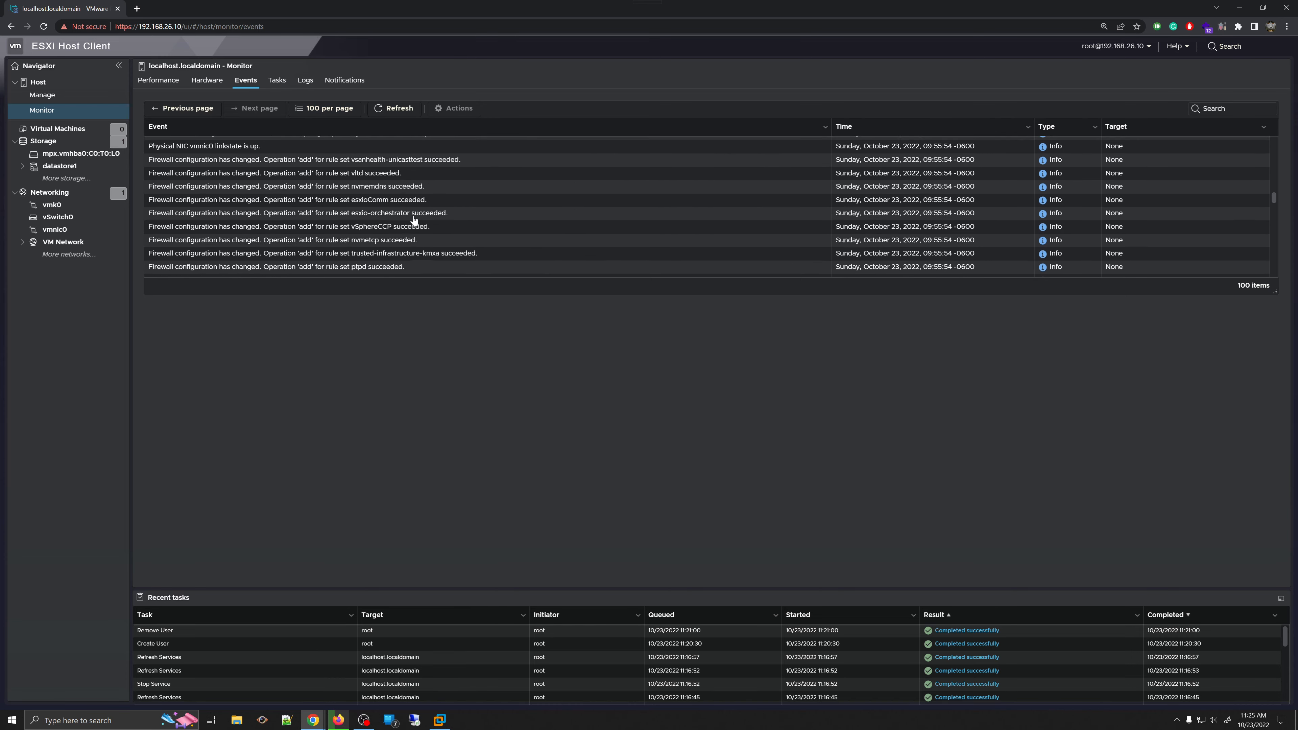
click(327, 109)
click(327, 126)
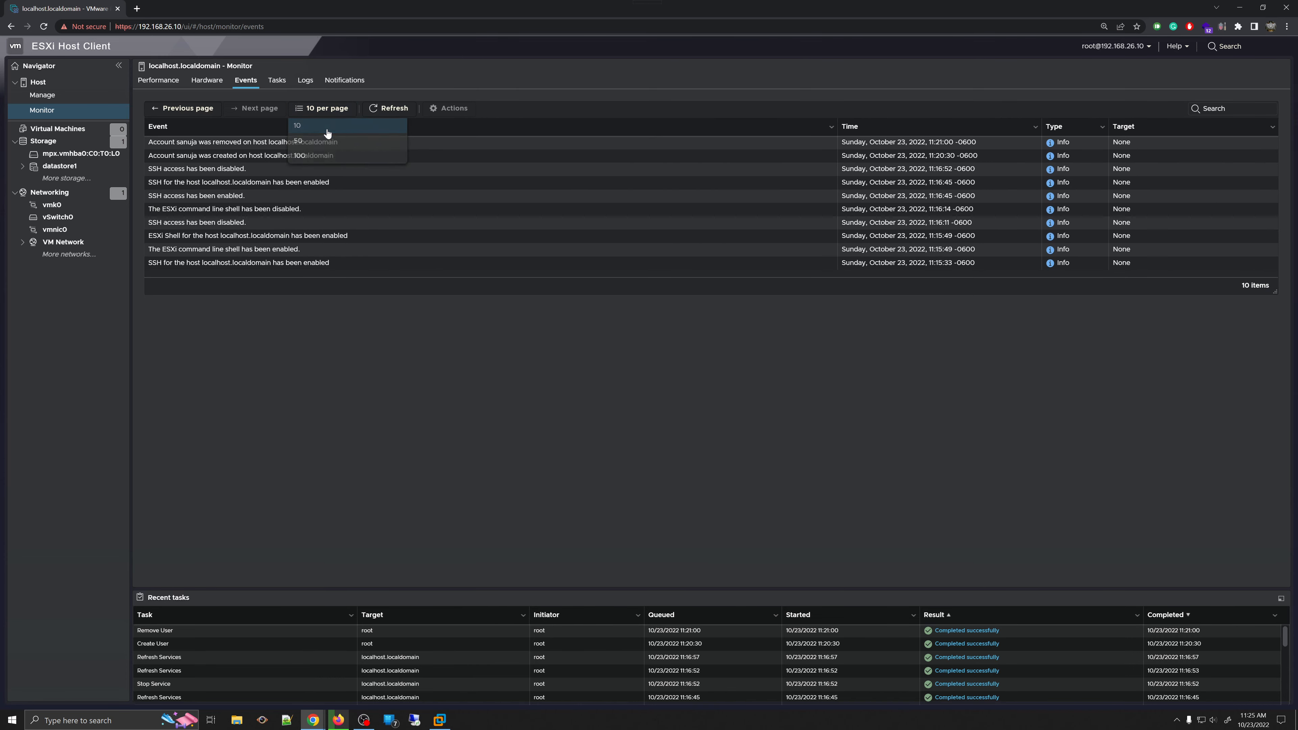
click(328, 109)
click(315, 155)
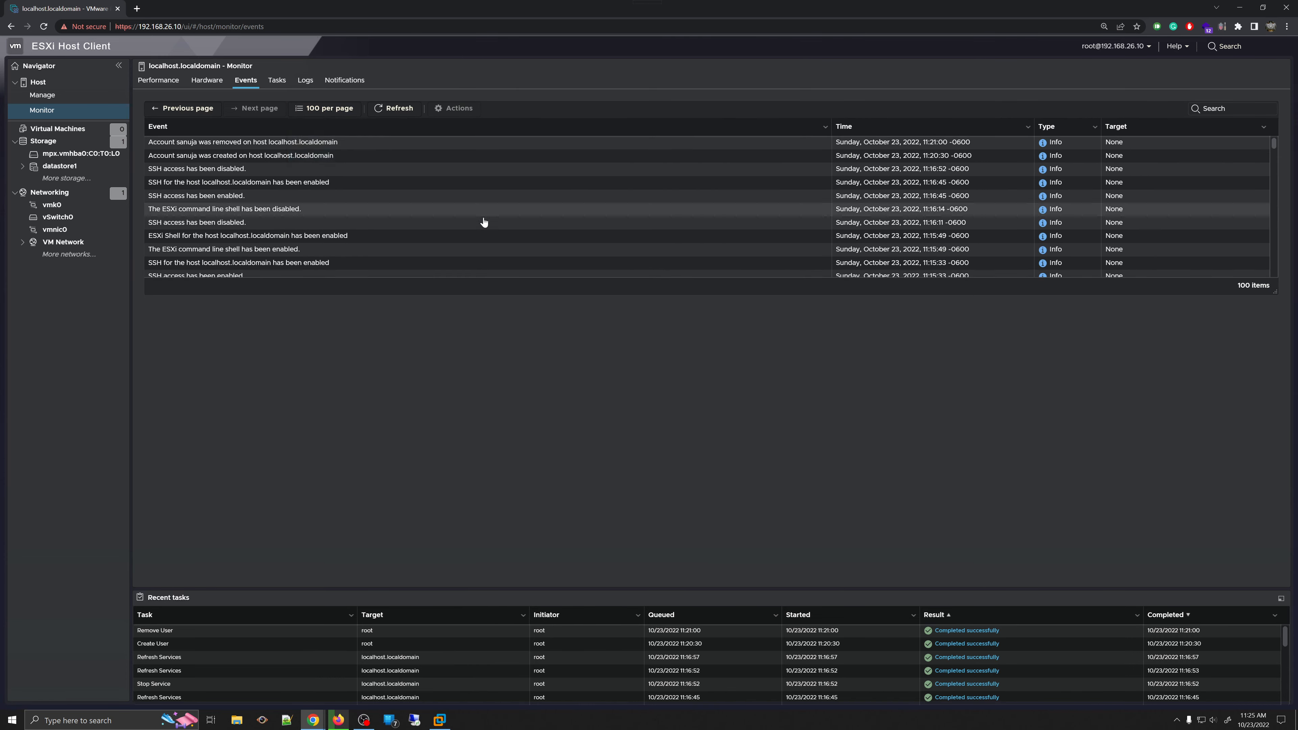
scroll(490, 222, down, 1)
scroll(491, 221, down, 10)
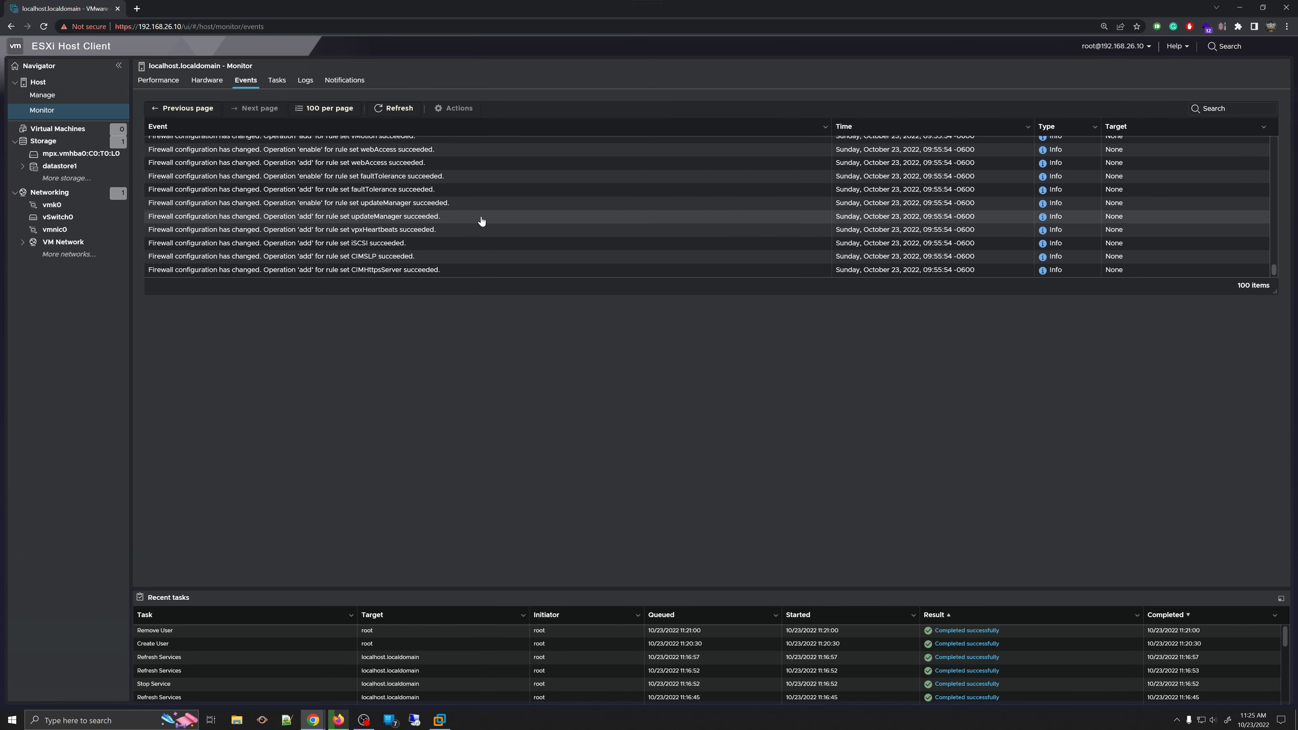
scroll(1153, 253, up, 3)
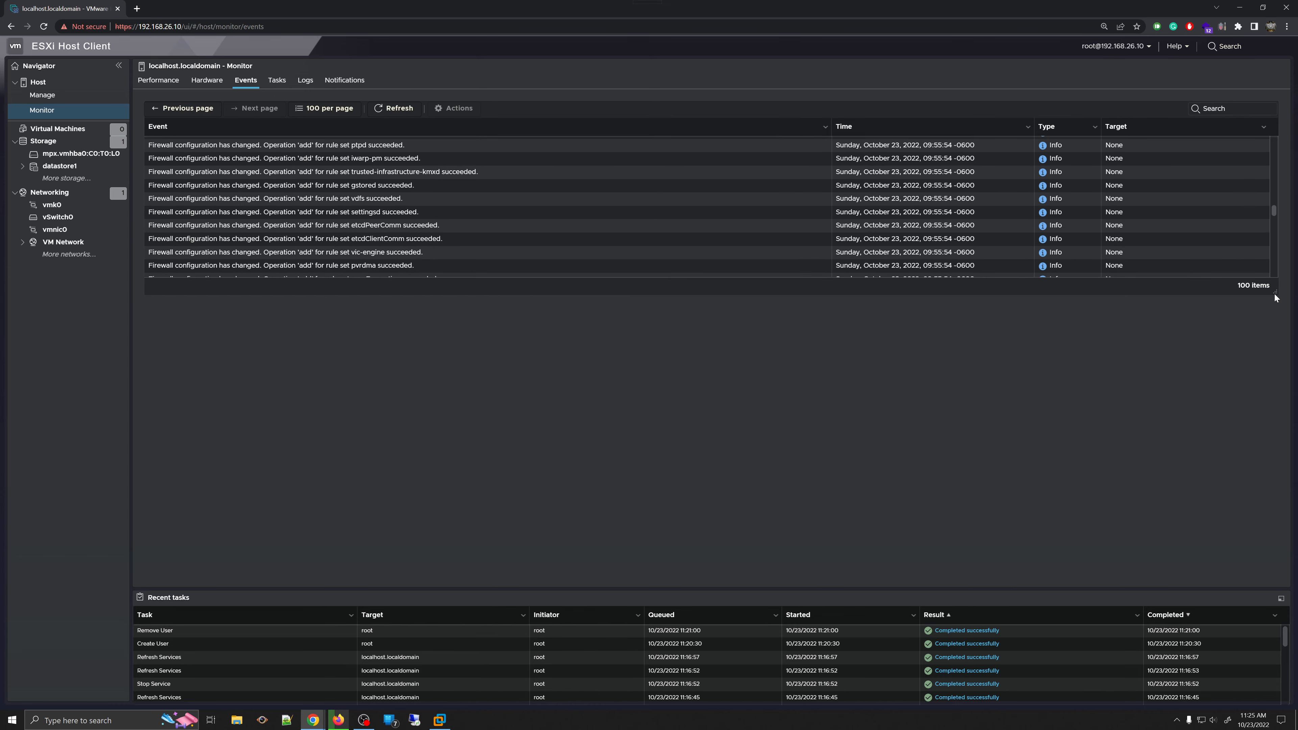
drag(1274, 290, 1278, 567)
scroll(1035, 321, up, 8)
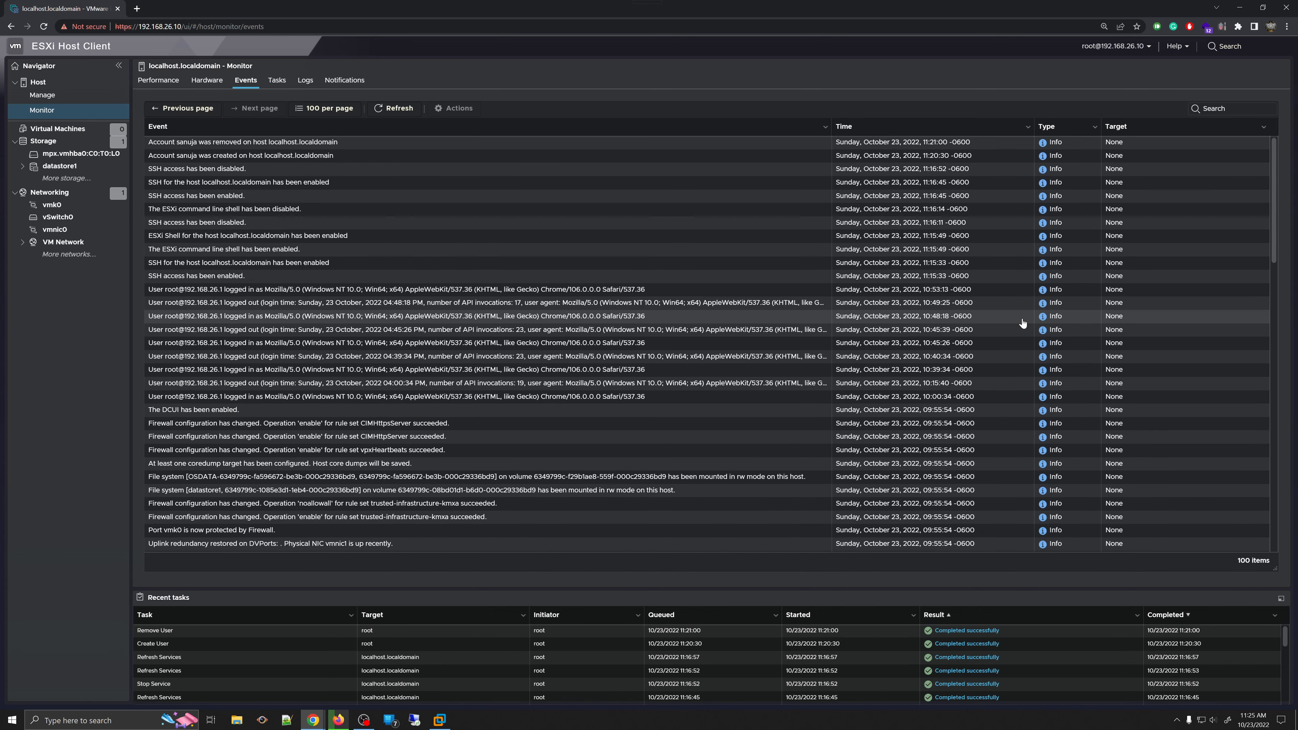
- Select the shell-enabled event, refresh, page to older events, and cycle 50, 10, then 100 per page
click(385, 249)
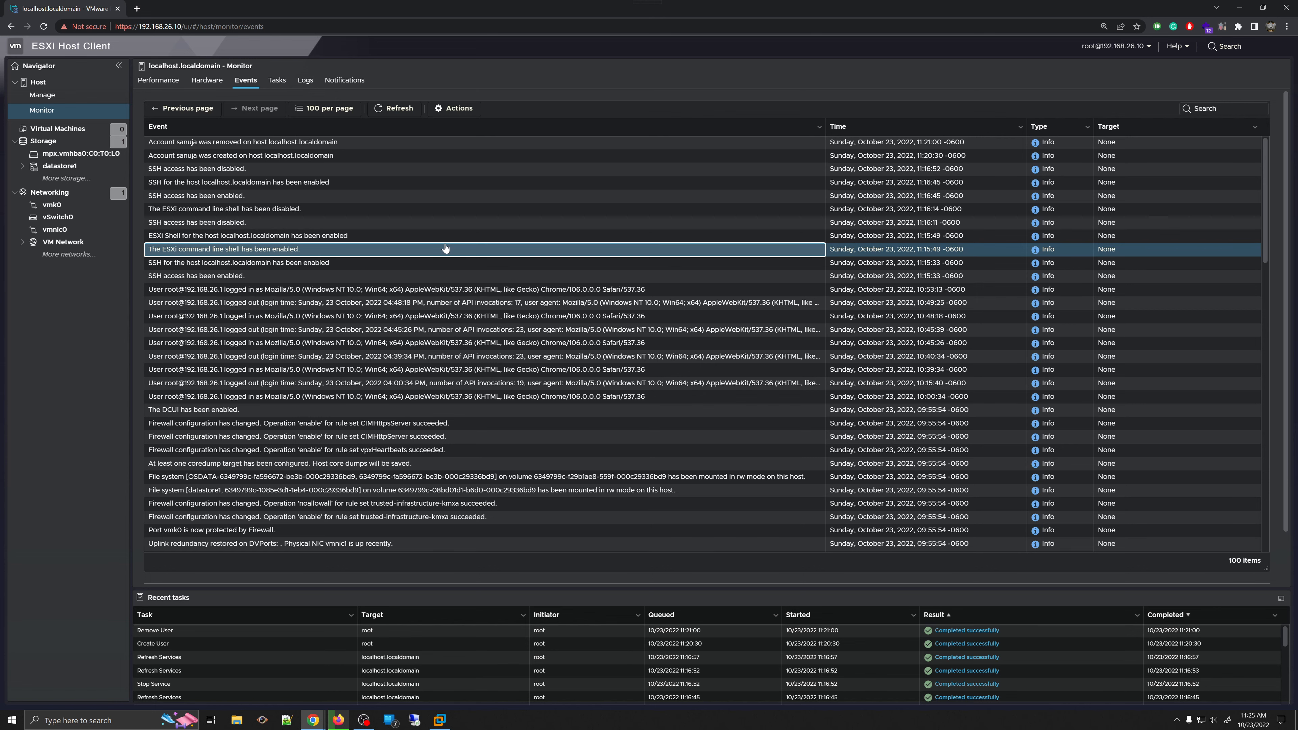
scroll(525, 284, down, 10)
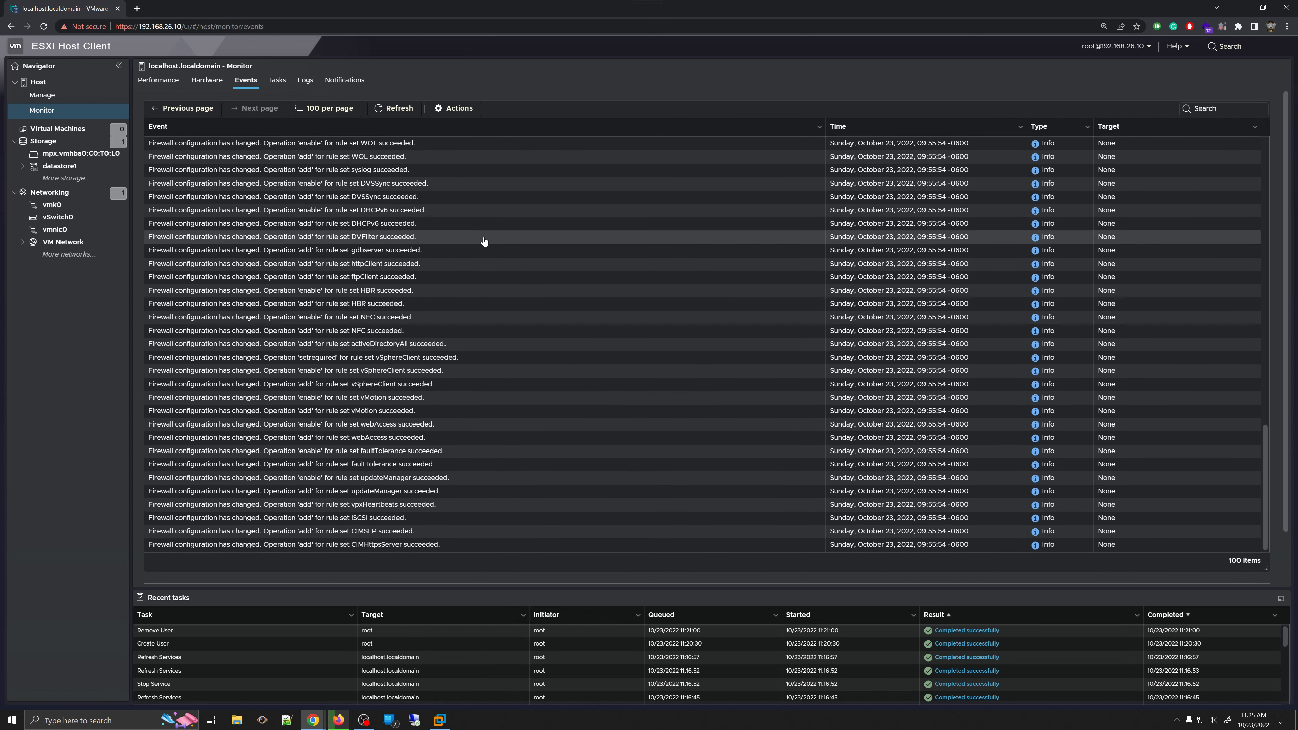
scroll(475, 244, up, 10)
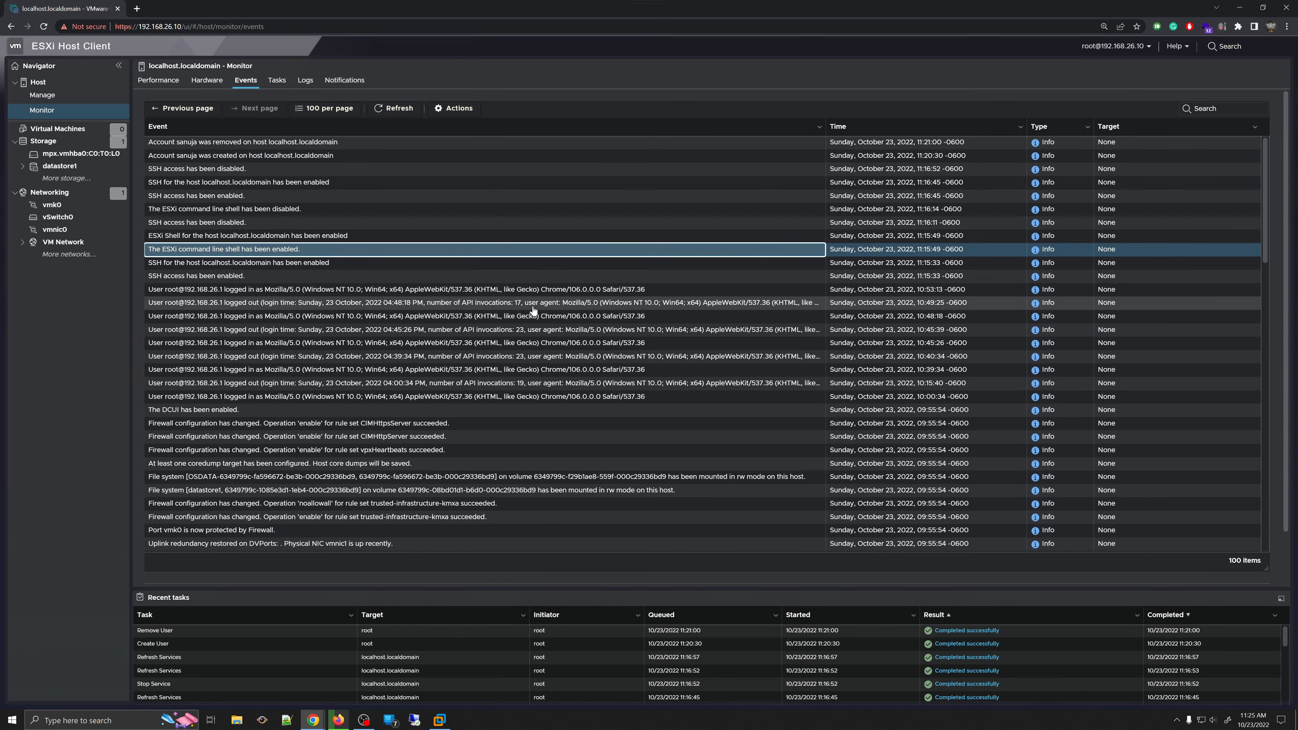
click(389, 111)
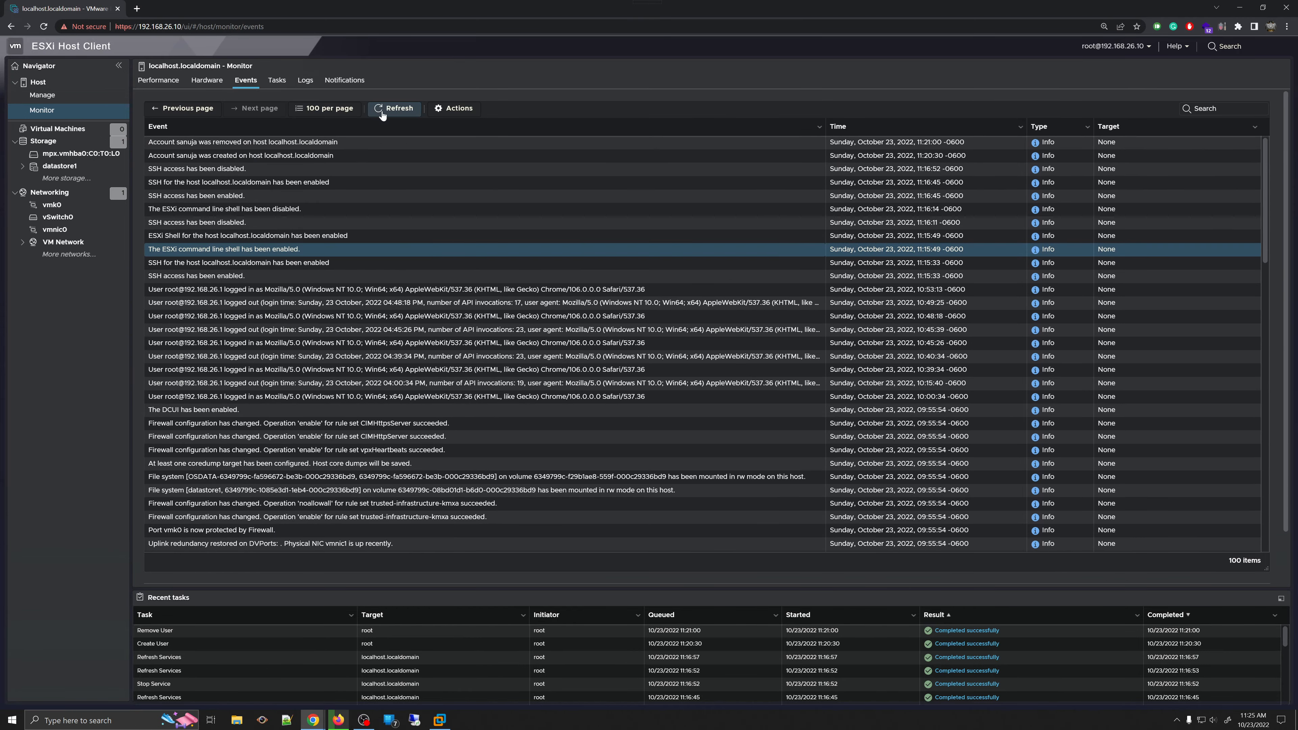
click(188, 111)
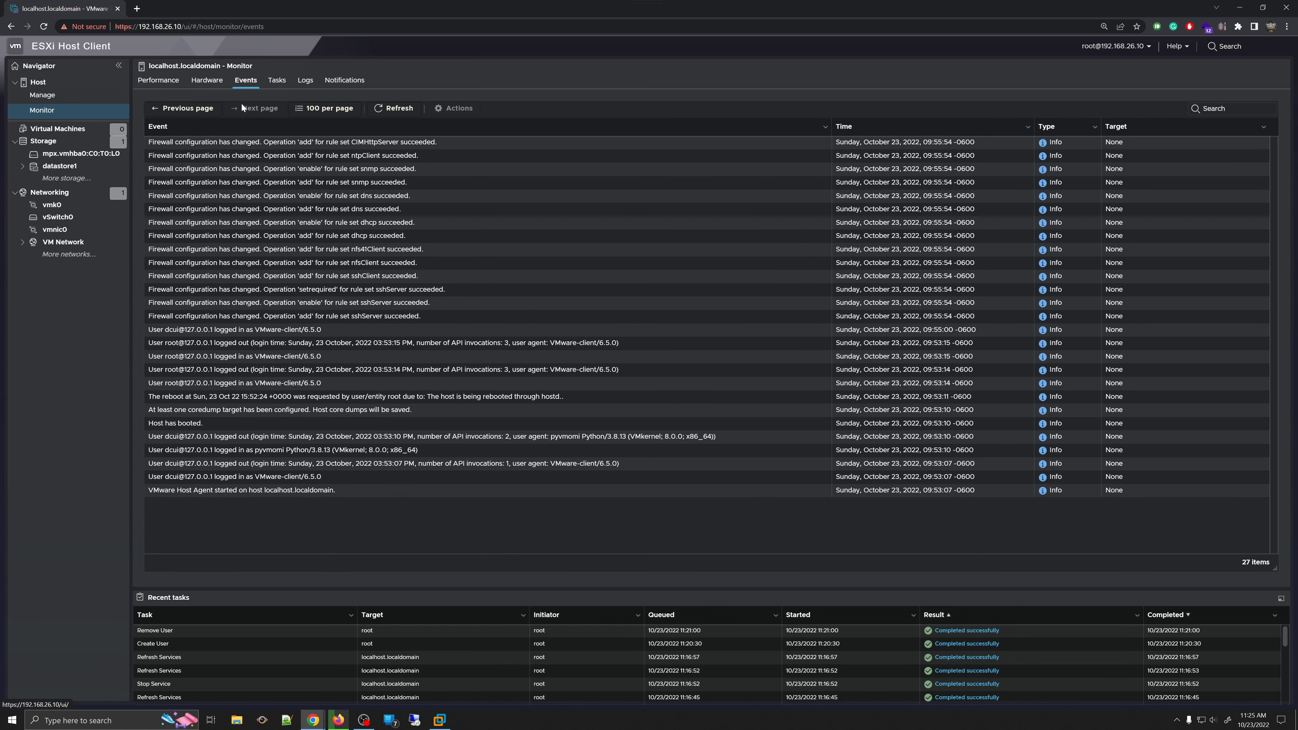
click(330, 109)
click(328, 141)
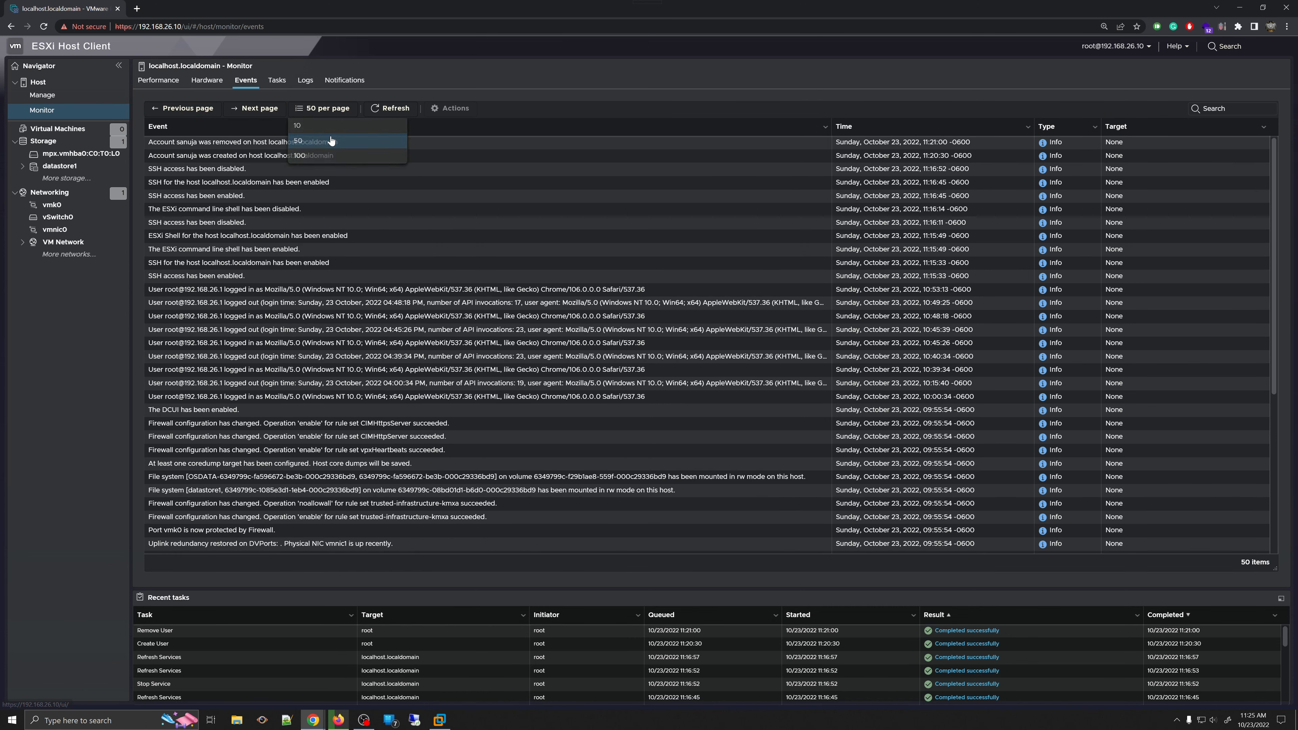
click(332, 112)
click(321, 126)
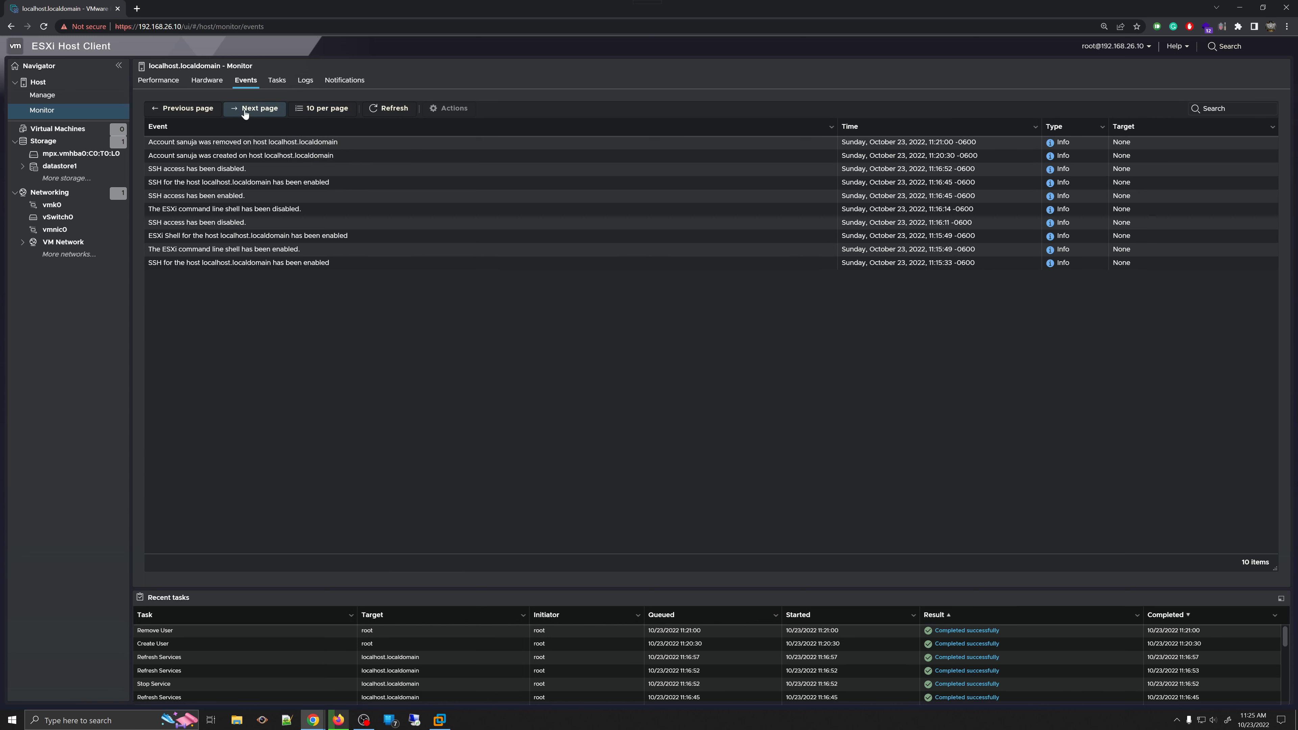
click(184, 107)
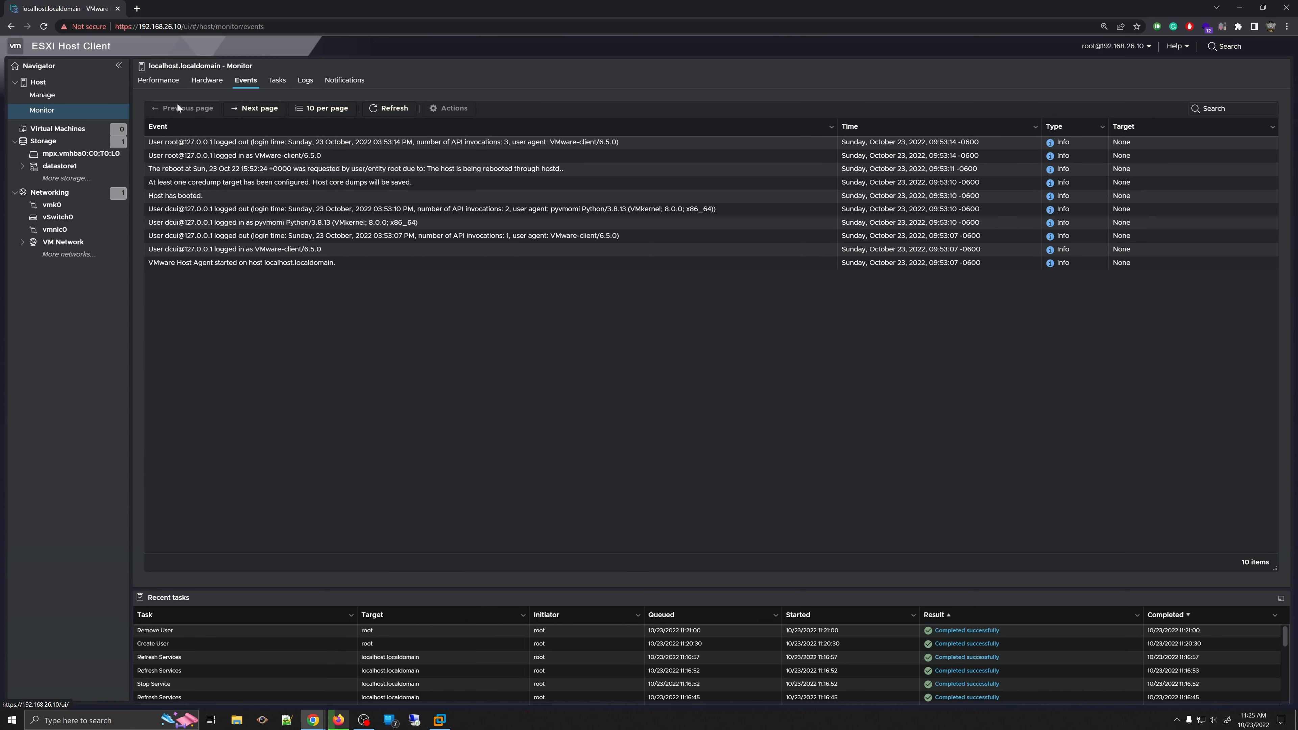
click(327, 108)
click(332, 160)
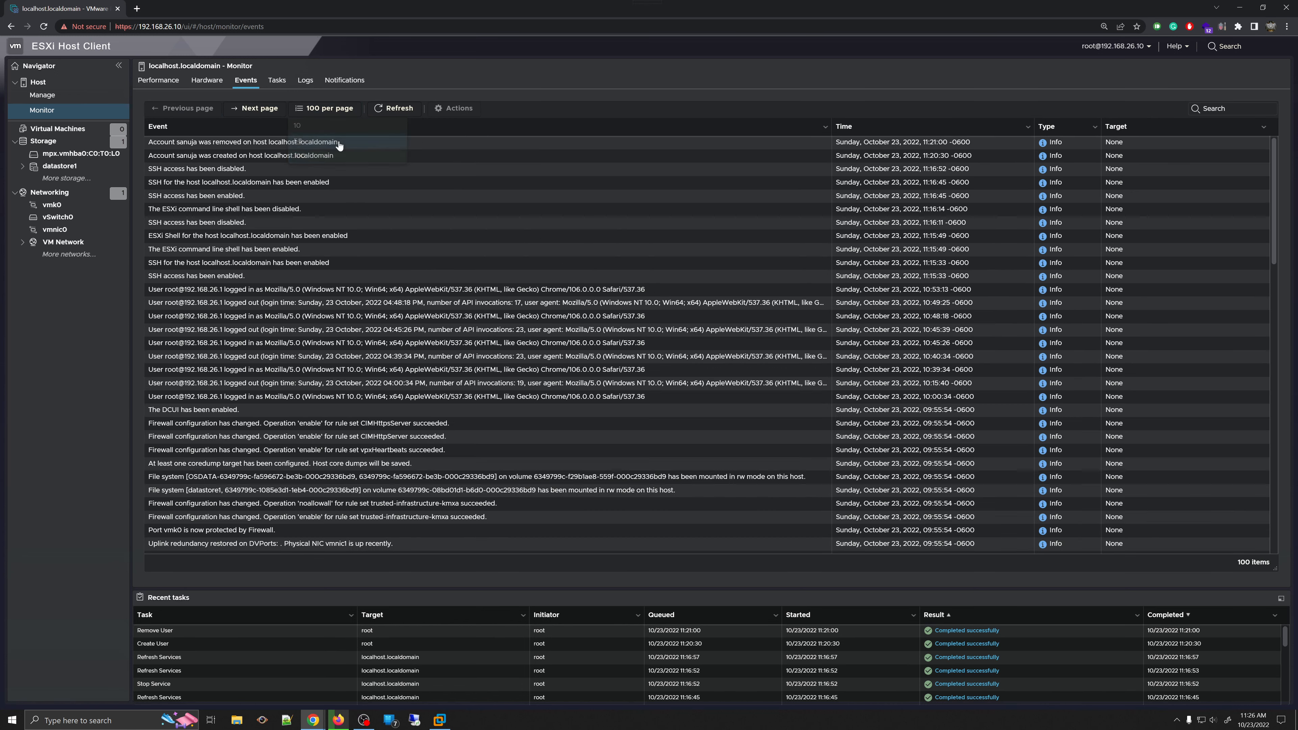
- Refresh the host's Tasks list and enlarge the task table
click(276, 80)
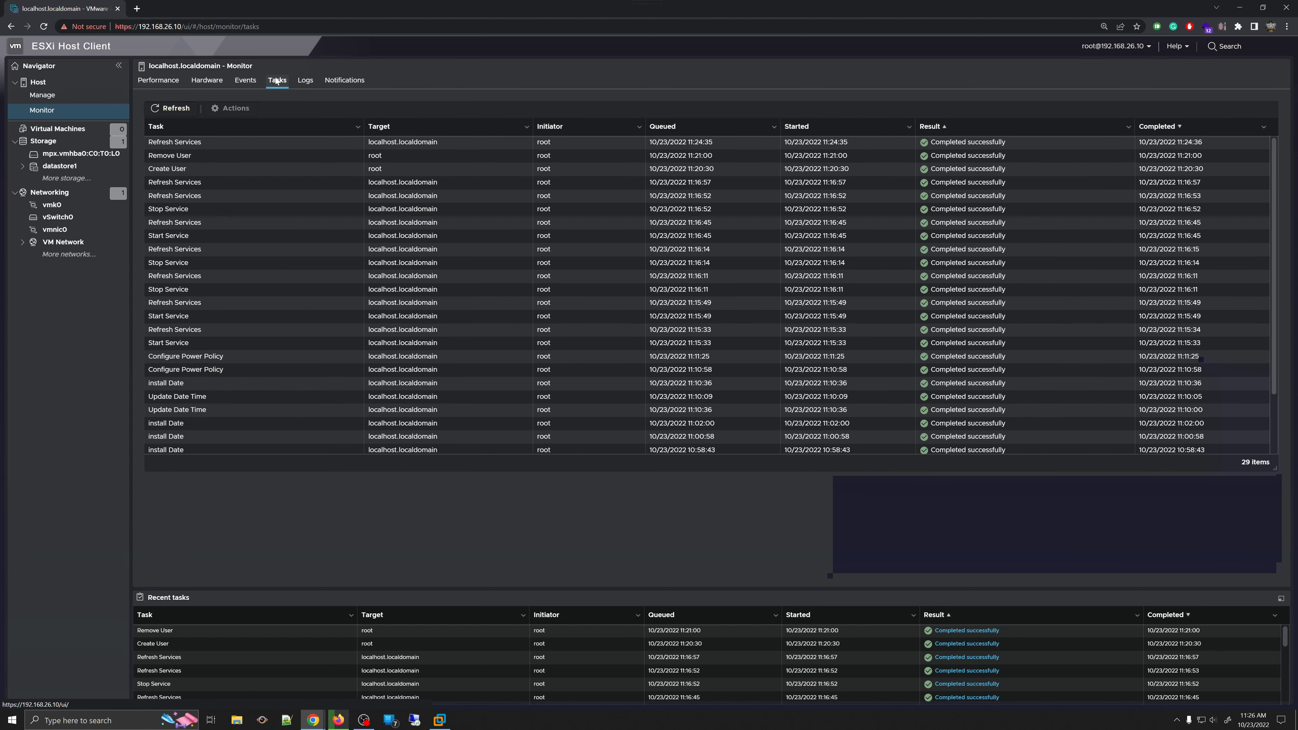
click(171, 108)
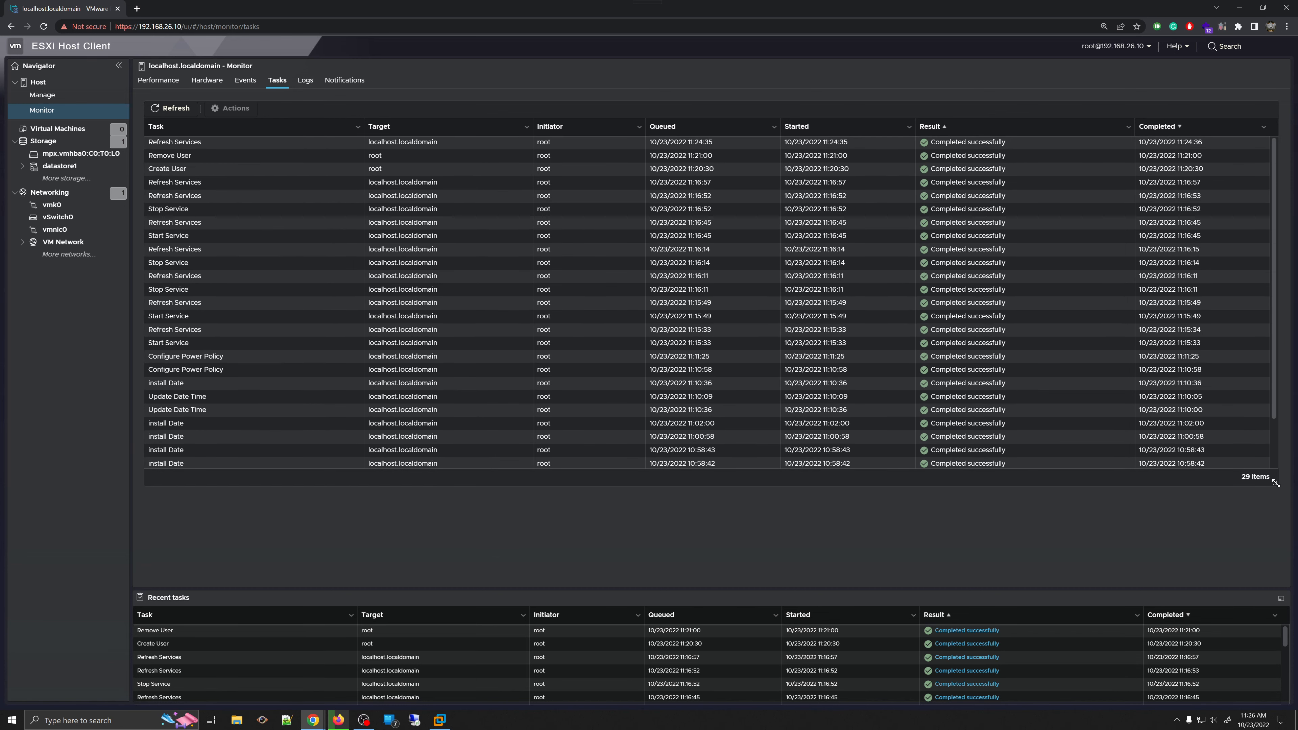
drag(1276, 483, 1276, 557)
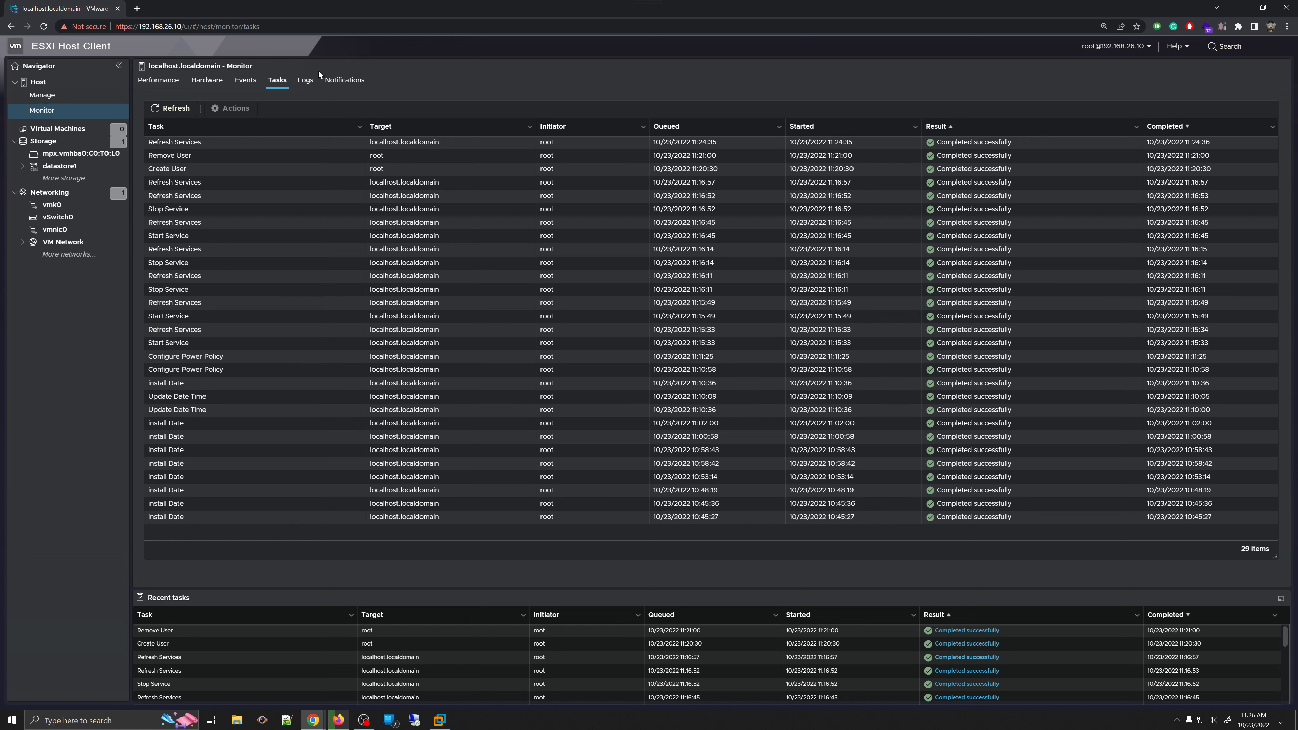
- Look through the Logs and Notifications tabs, then show the empty Virtual Machines list
click(306, 80)
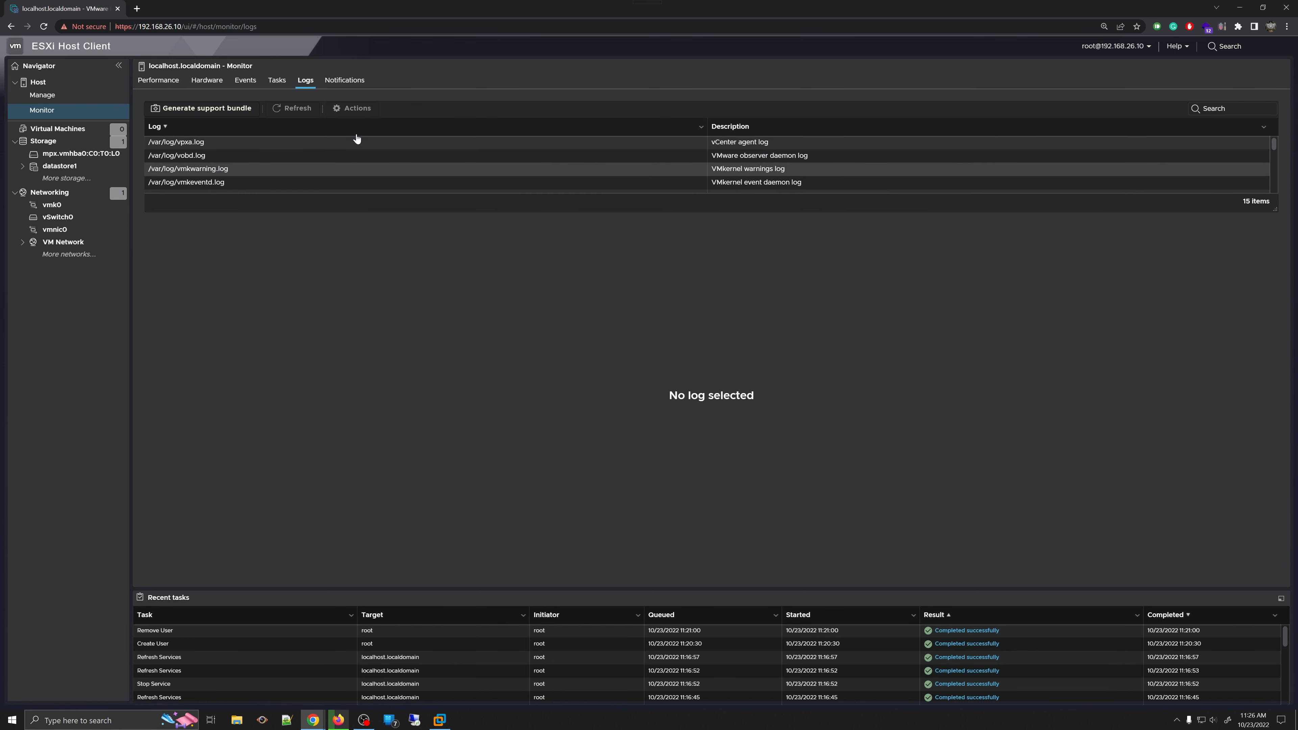
click(348, 81)
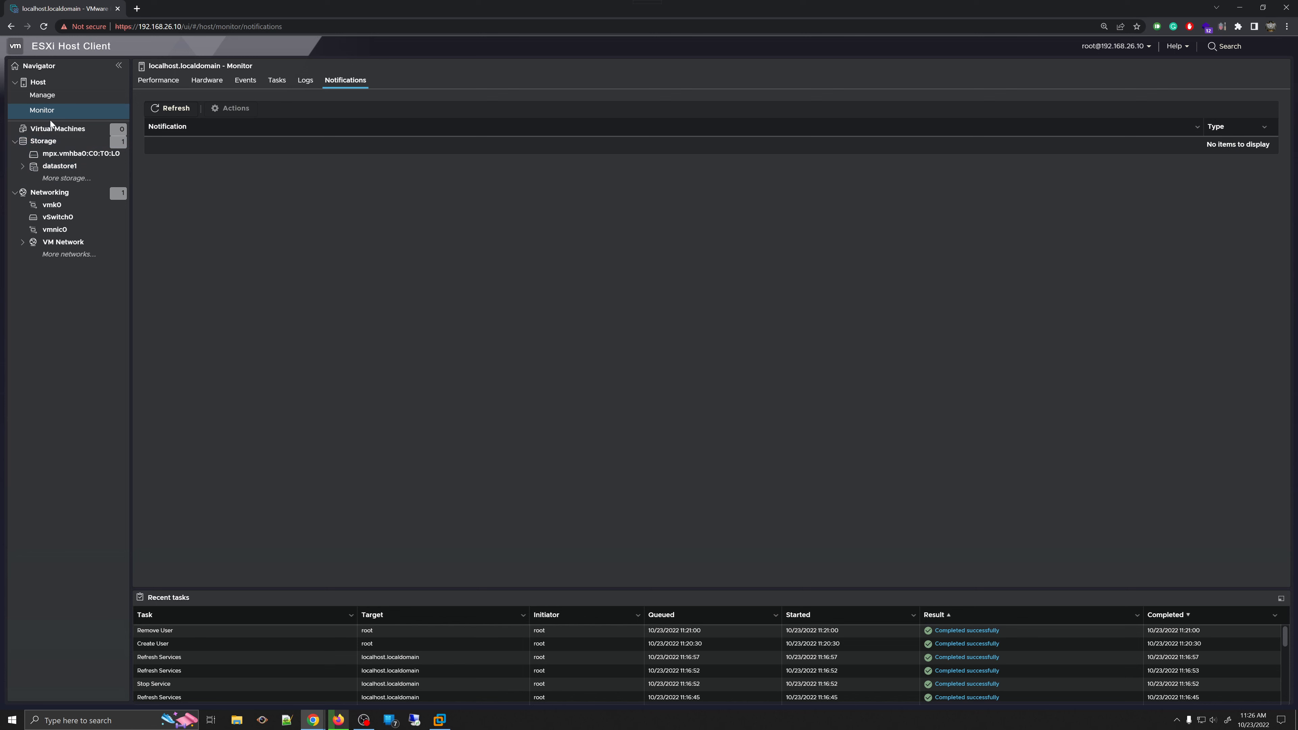
click(53, 134)
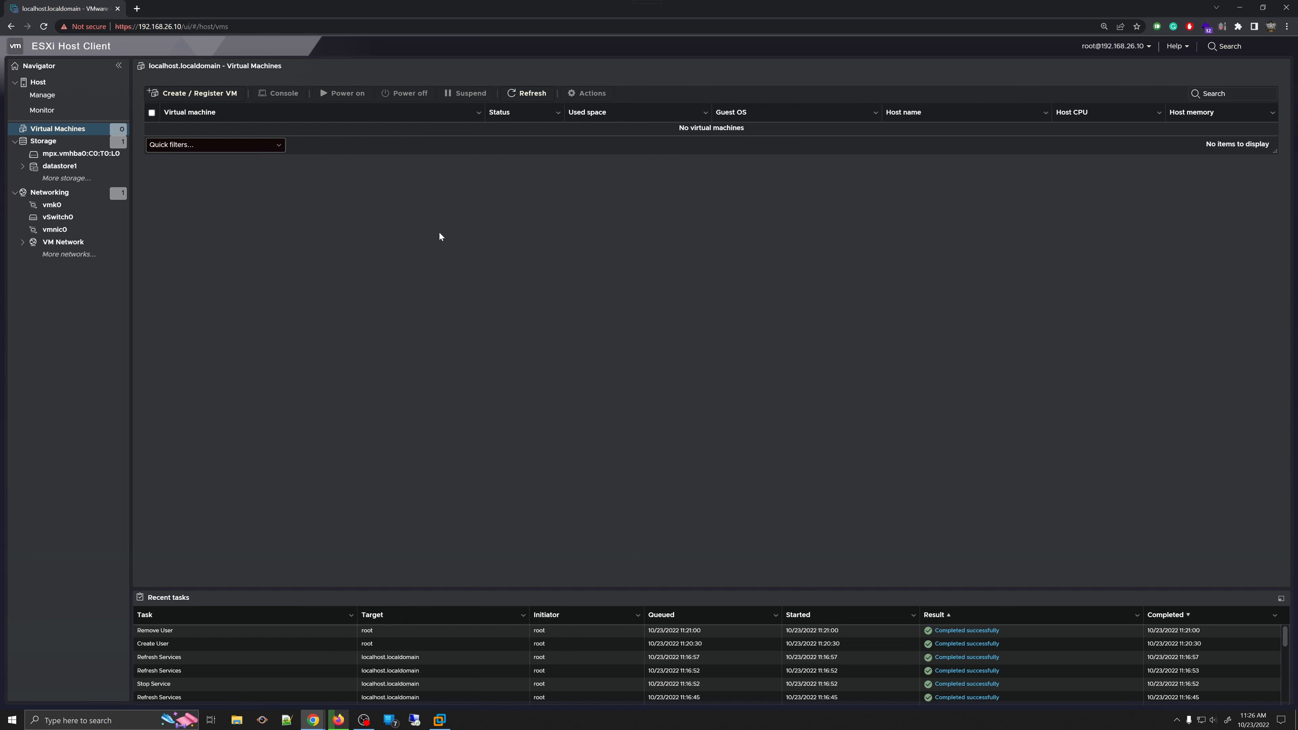
- Start the New virtual machine wizard twice, cancelling each time without creating a VM
click(186, 97)
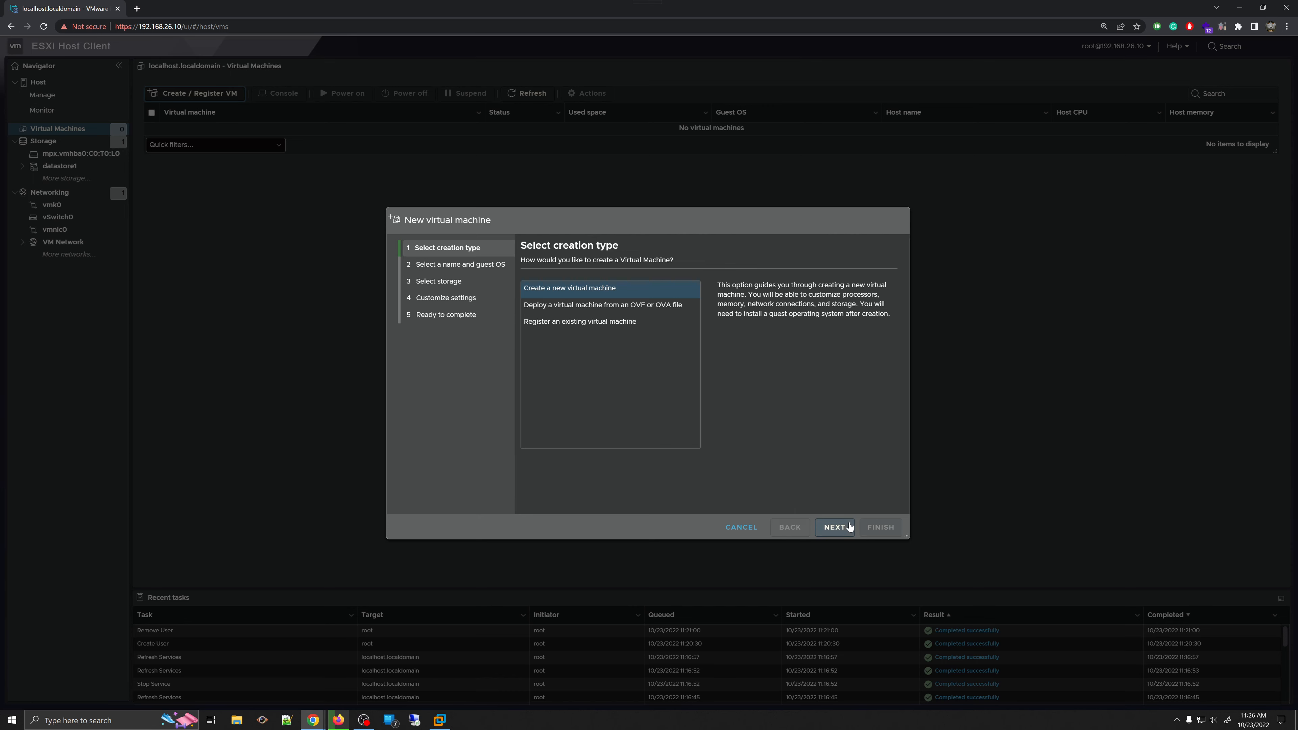
click(746, 526)
click(37, 82)
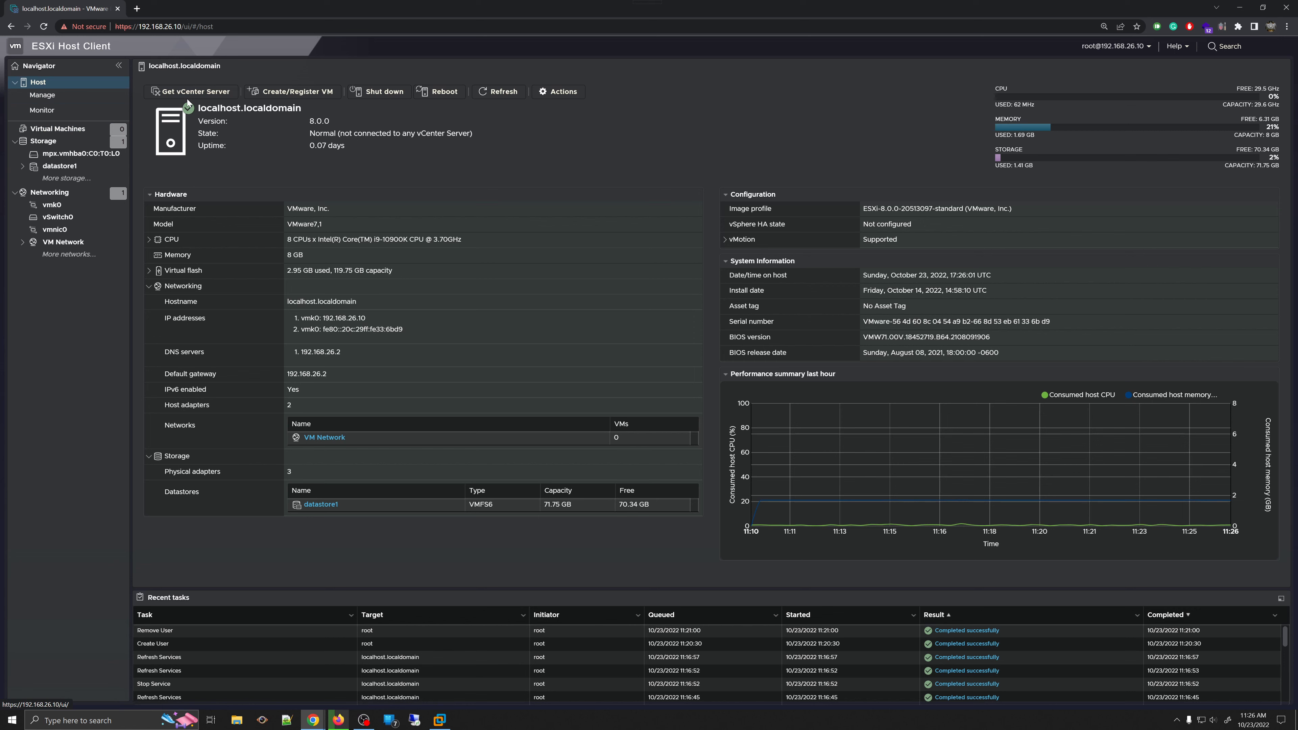
click(313, 91)
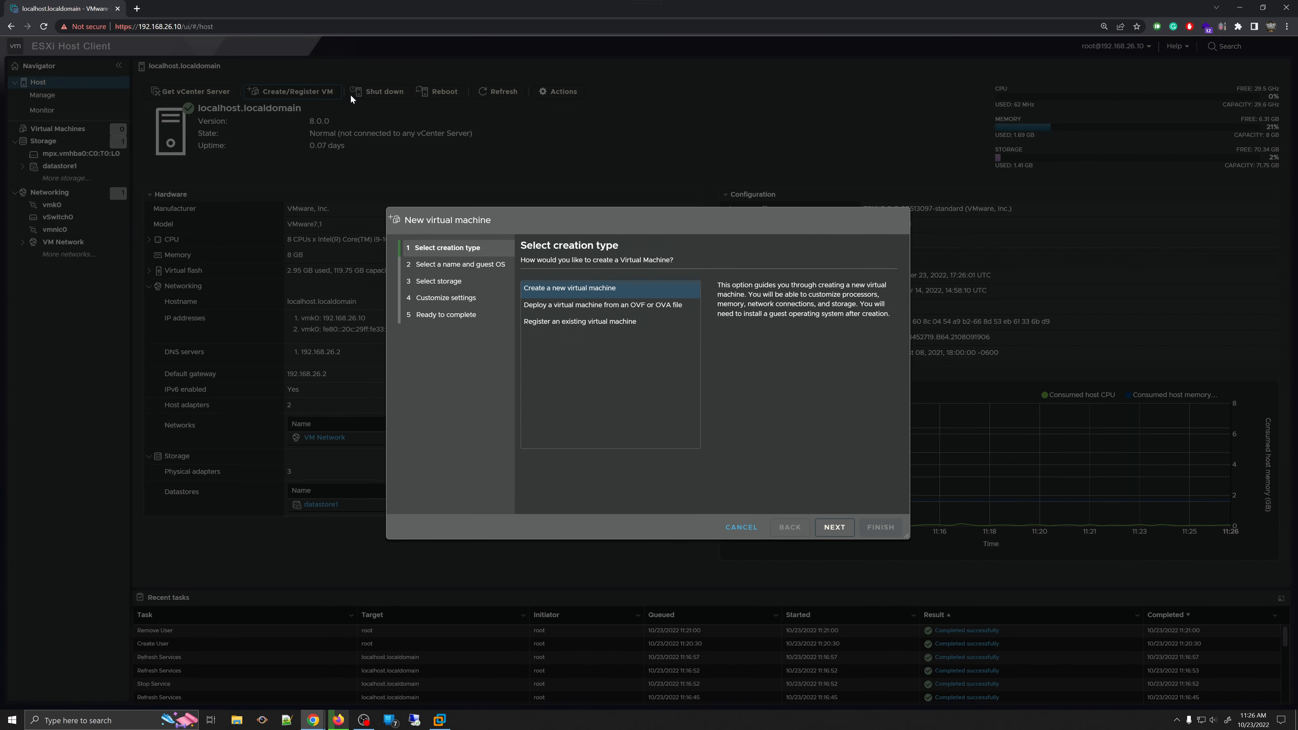
click(746, 528)
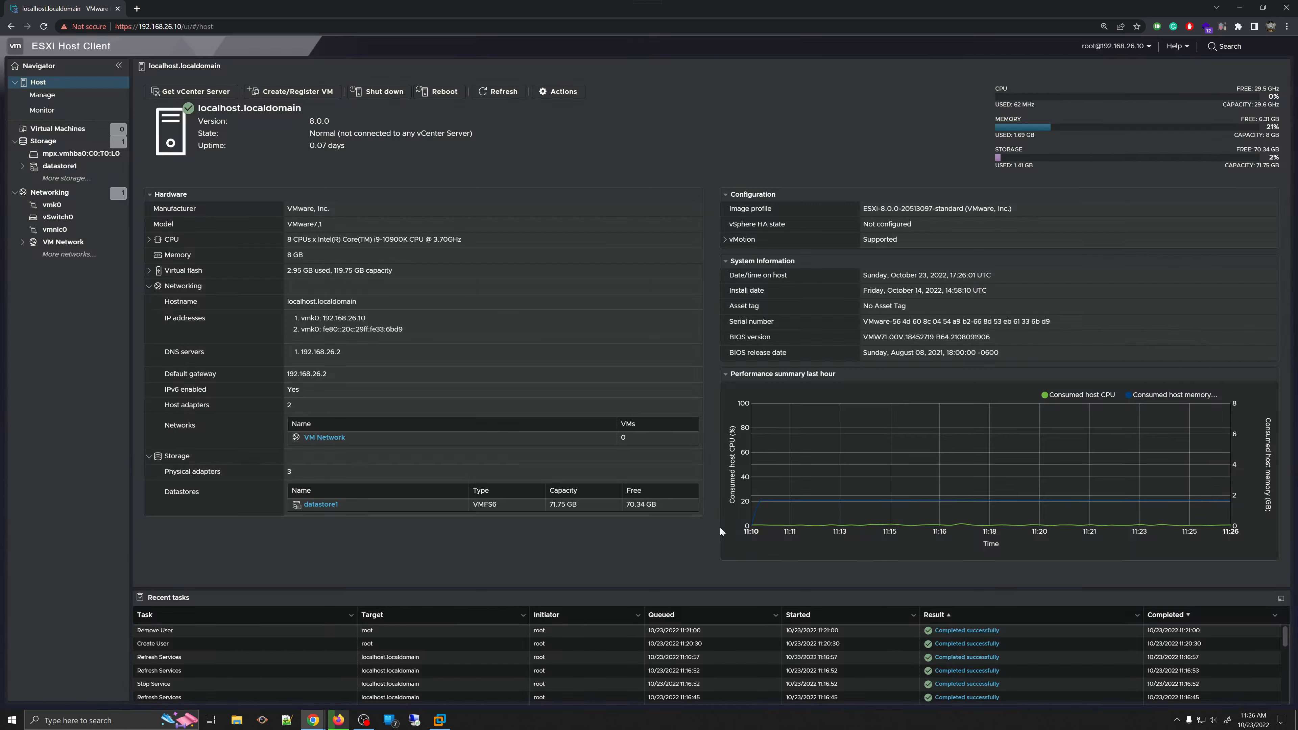
- Show the empty Virtual Machines list and inspect the Virtual Machines, Host and Storage context menus
click(77, 141)
click(64, 131)
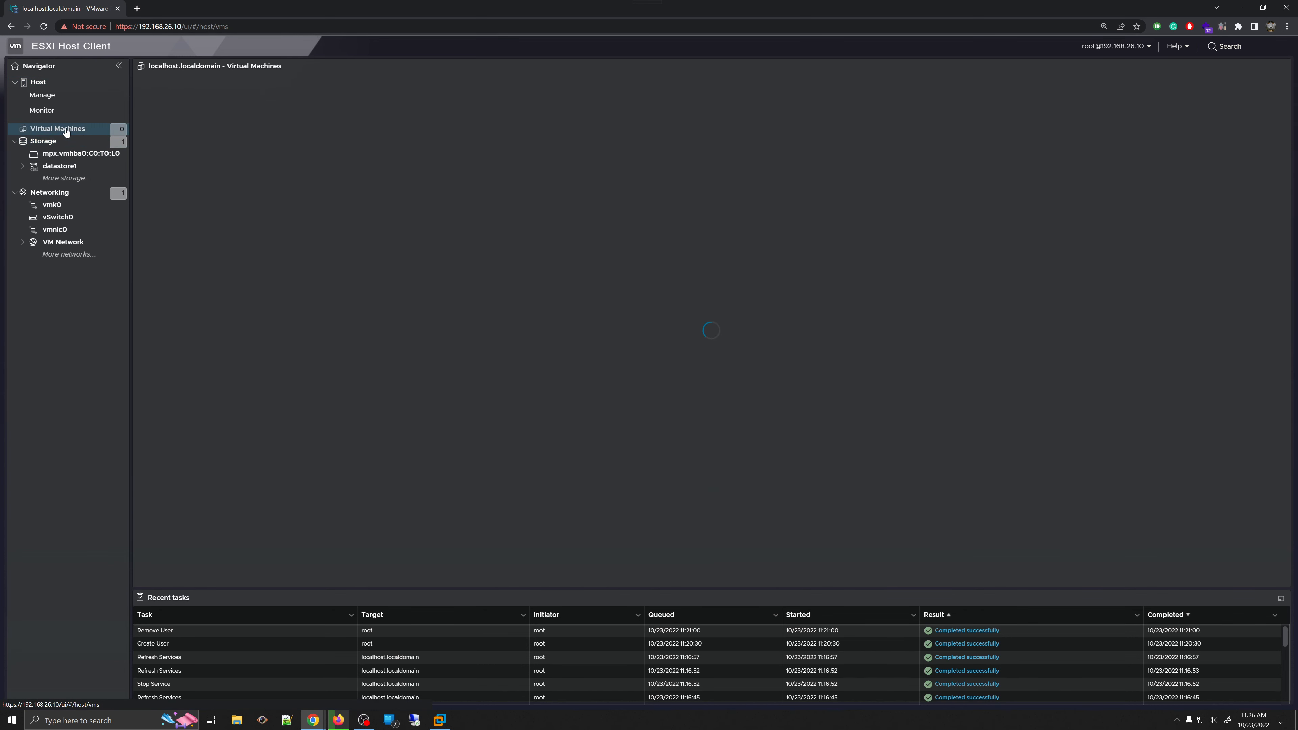
right_click(67, 132)
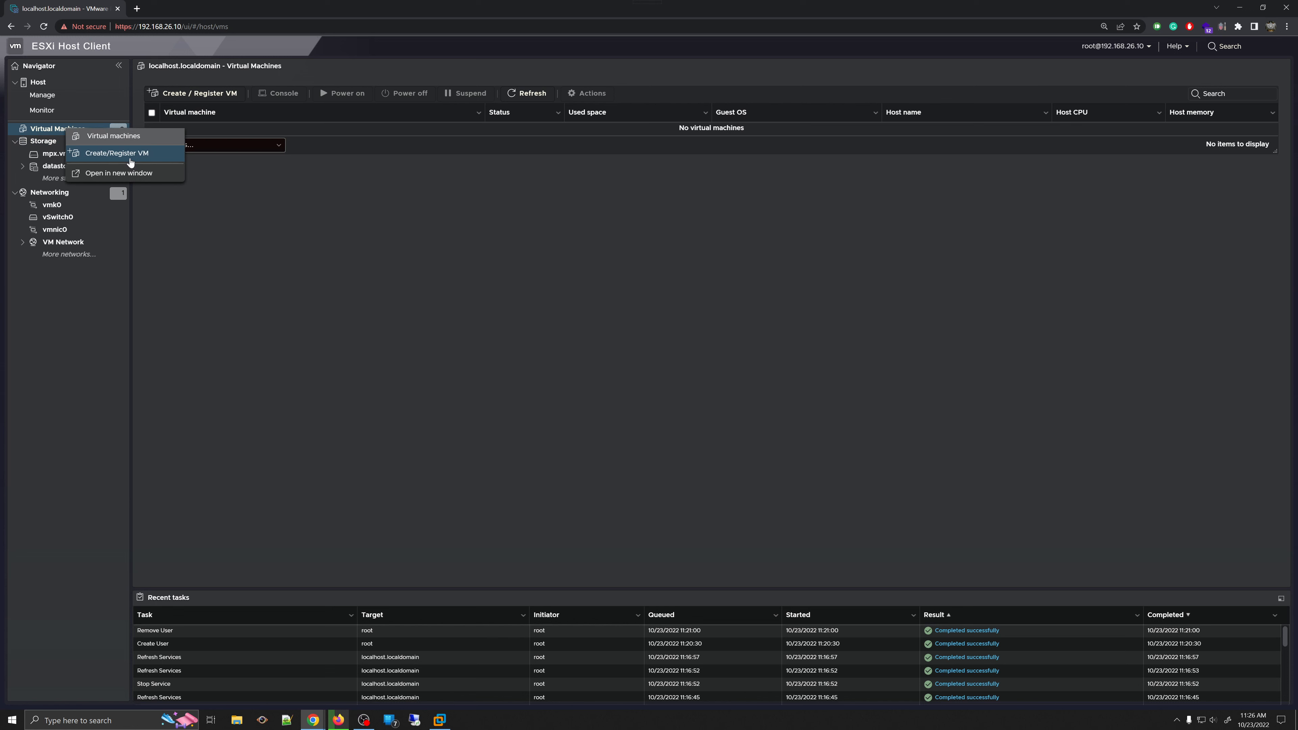
right_click(40, 82)
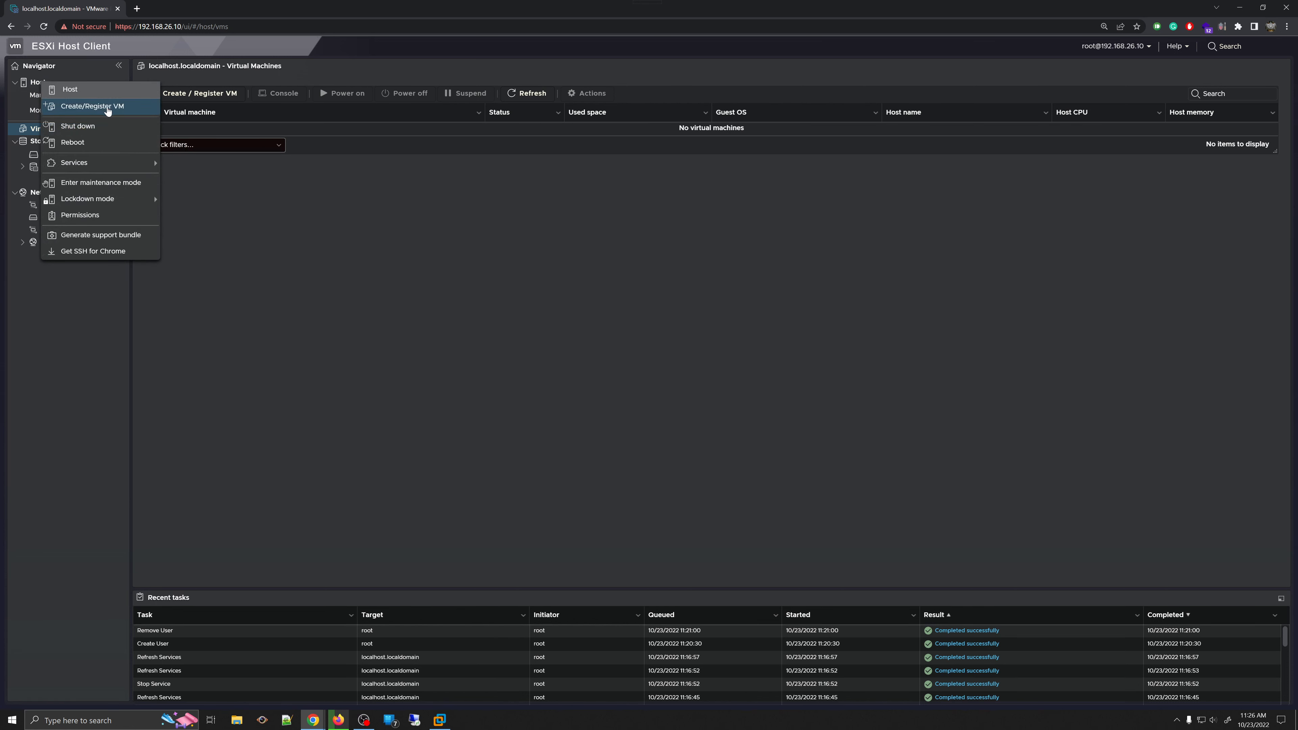
click(351, 199)
right_click(50, 132)
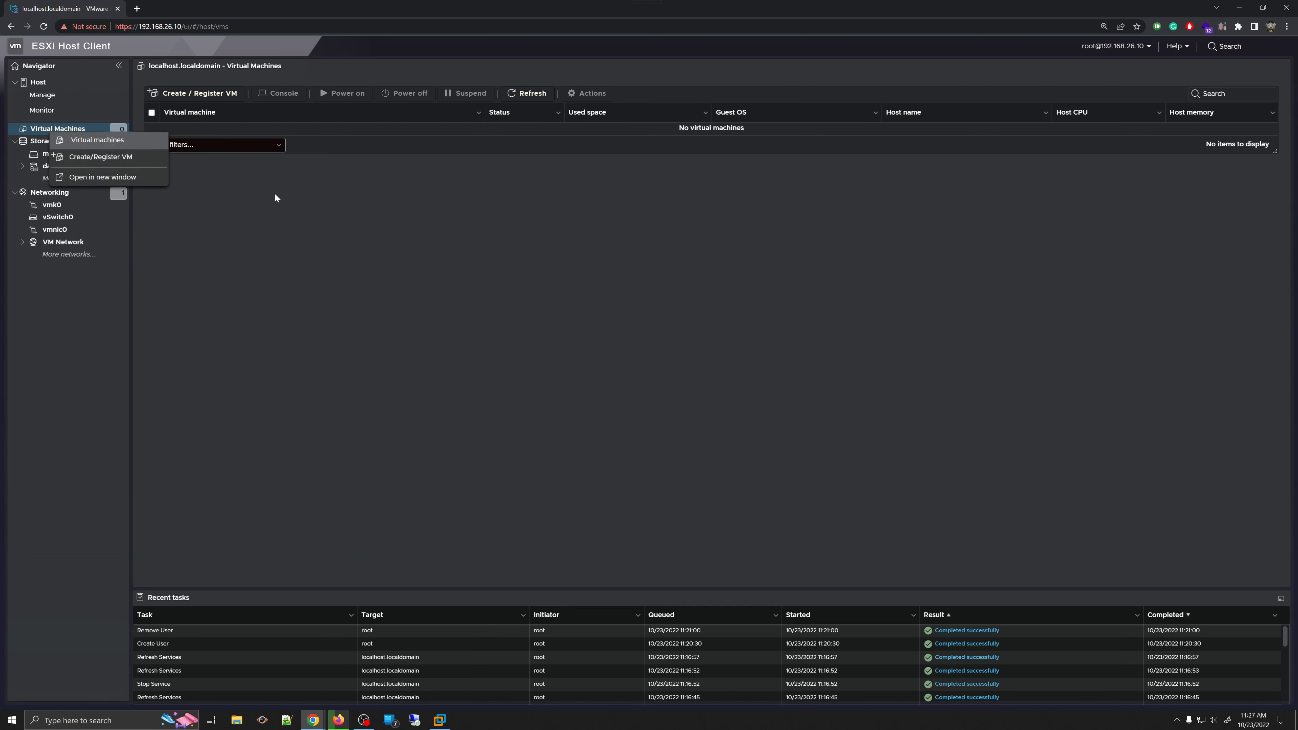
click(223, 197)
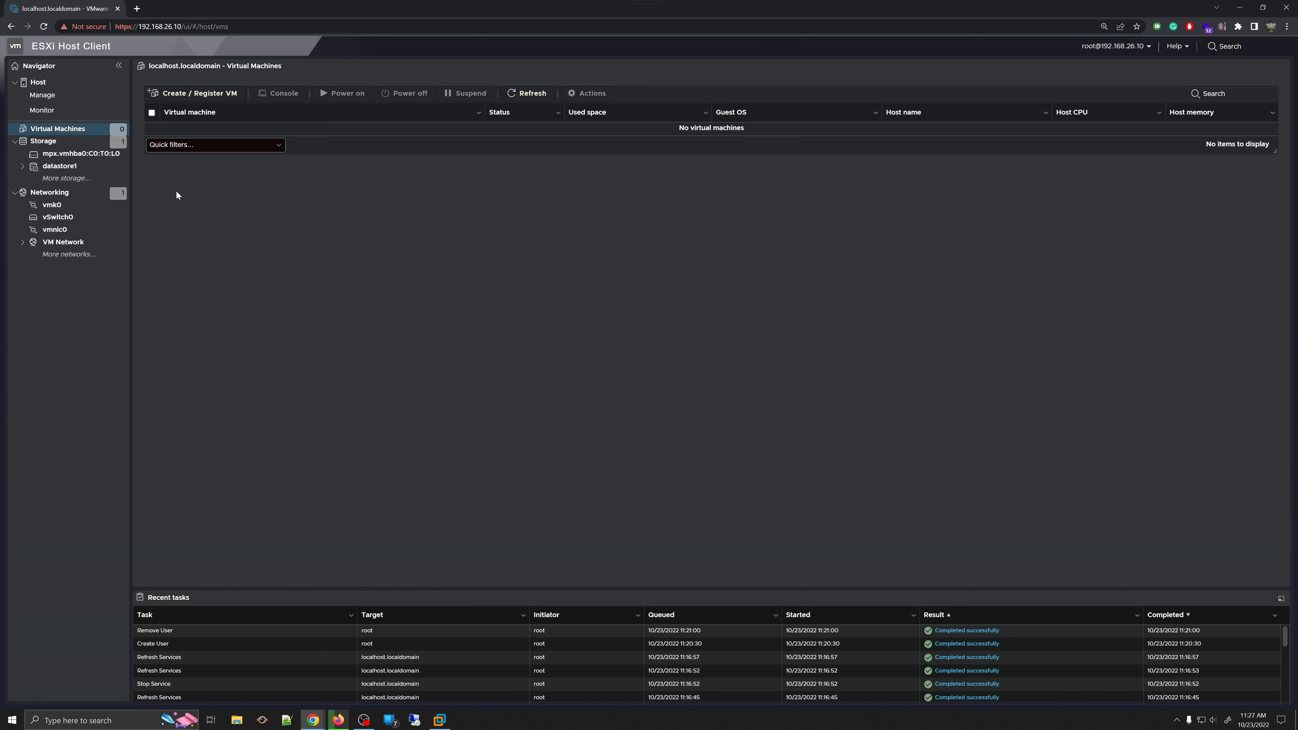
right_click(46, 139)
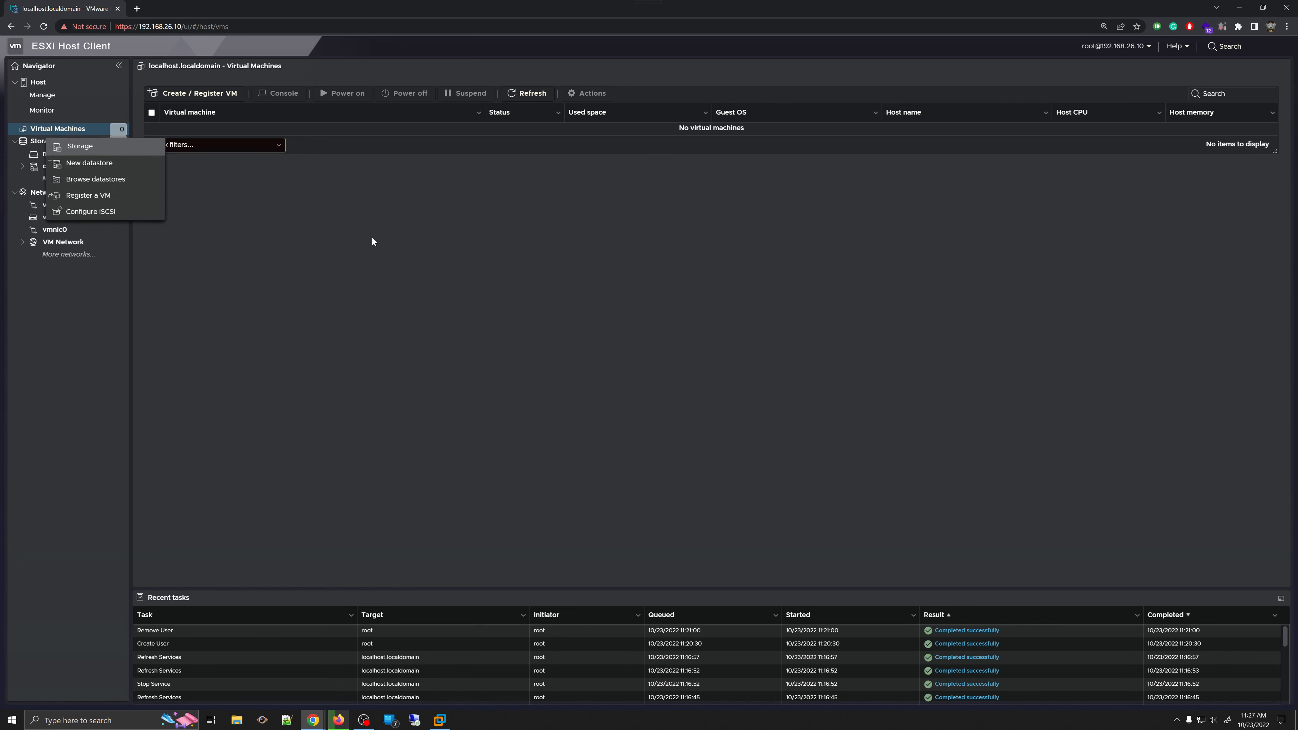
click(271, 187)
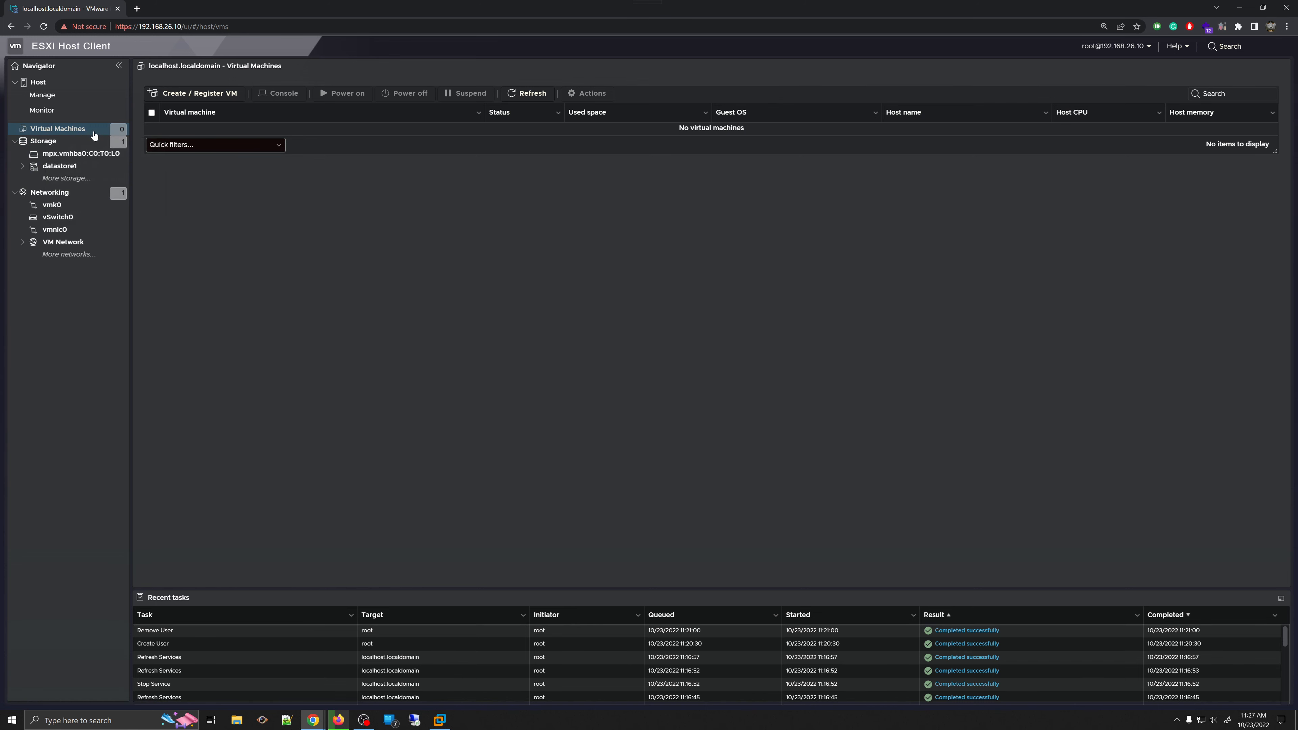
right_click(94, 132)
click(165, 156)
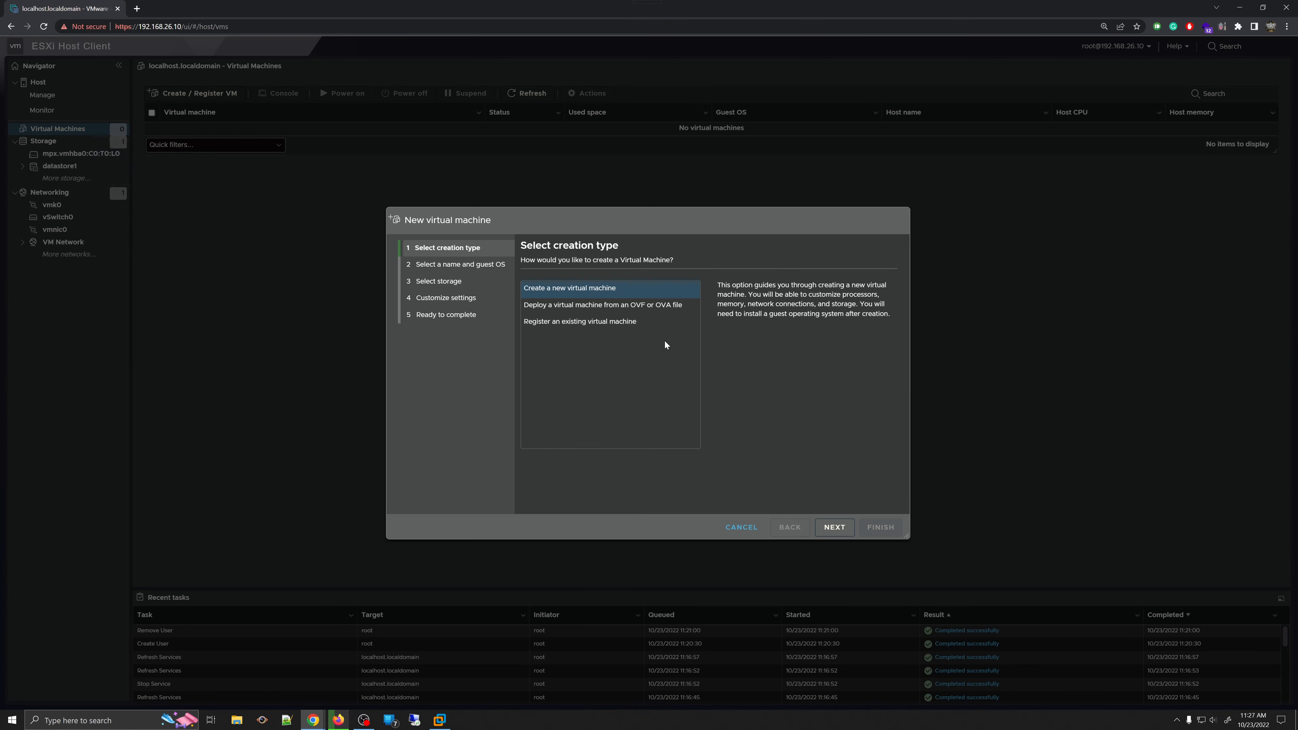
click(835, 527)
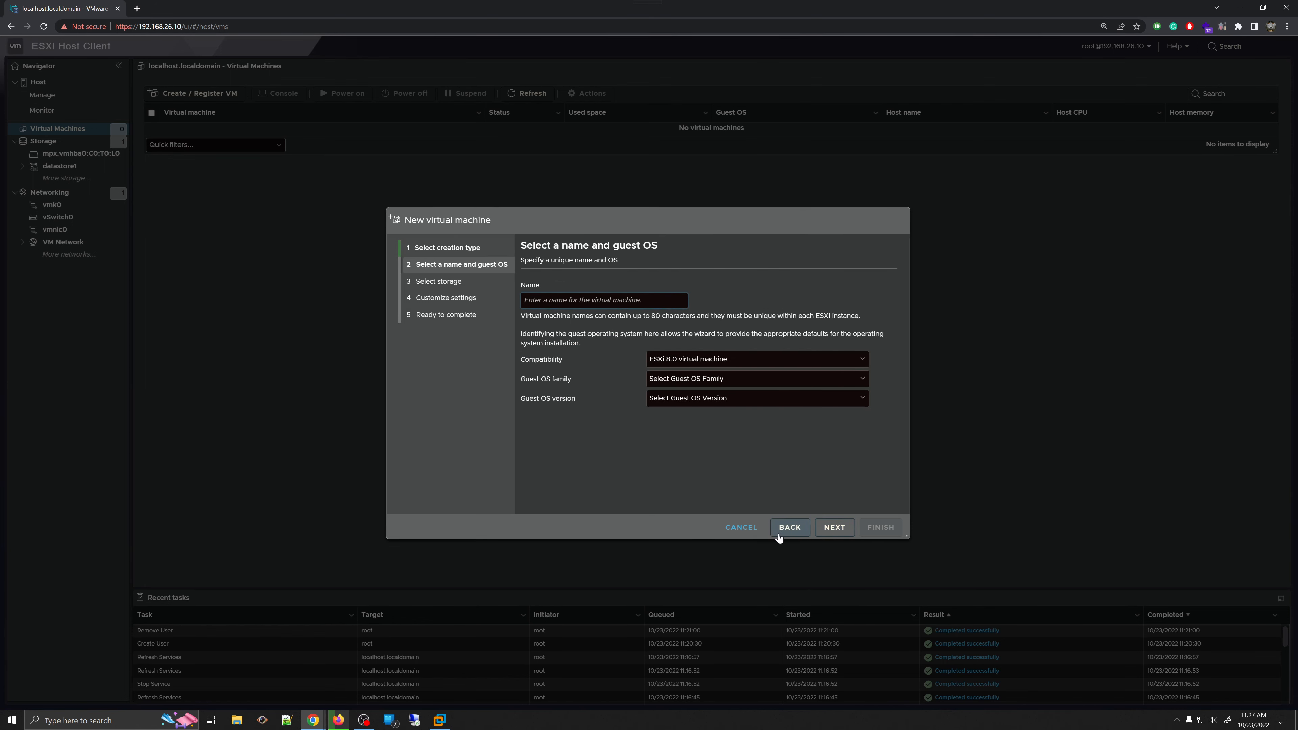
click(743, 532)
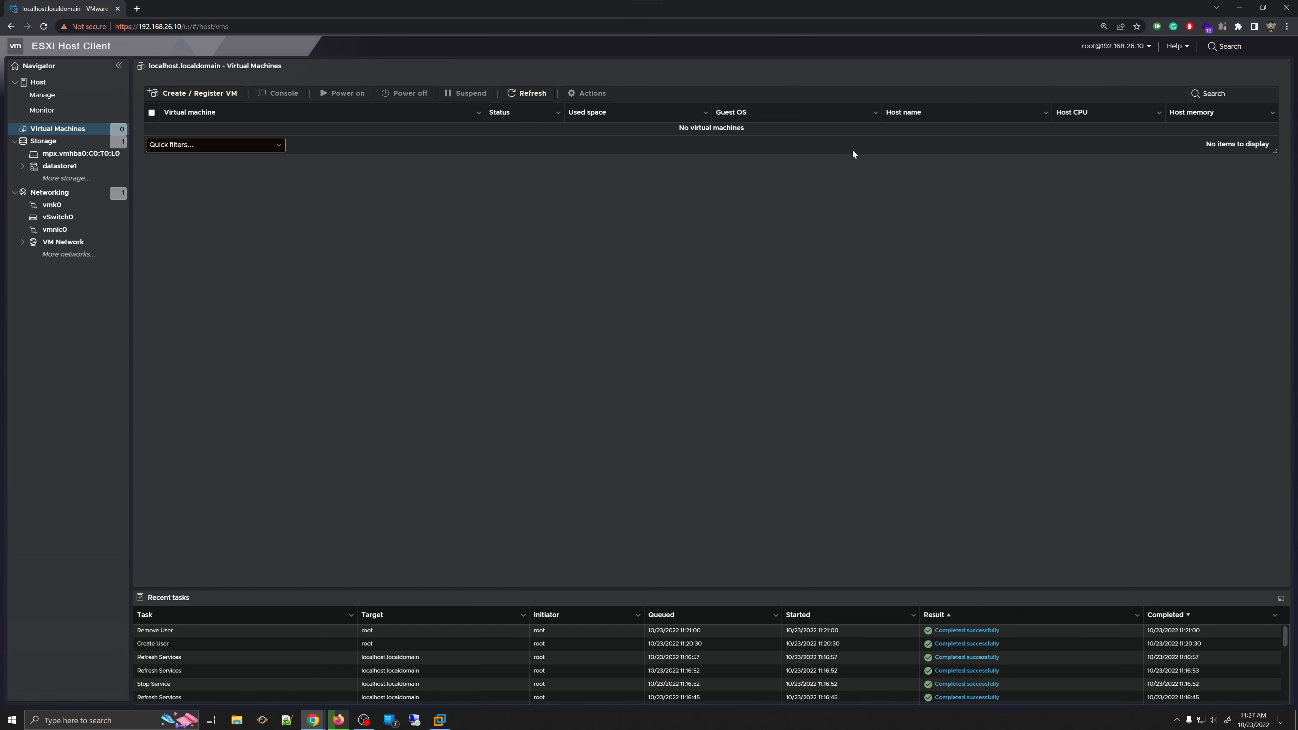
- Open datastore1's details from the Storage datastore list, showing the VMFS6 datastore with 71.75 GB capacity
click(54, 147)
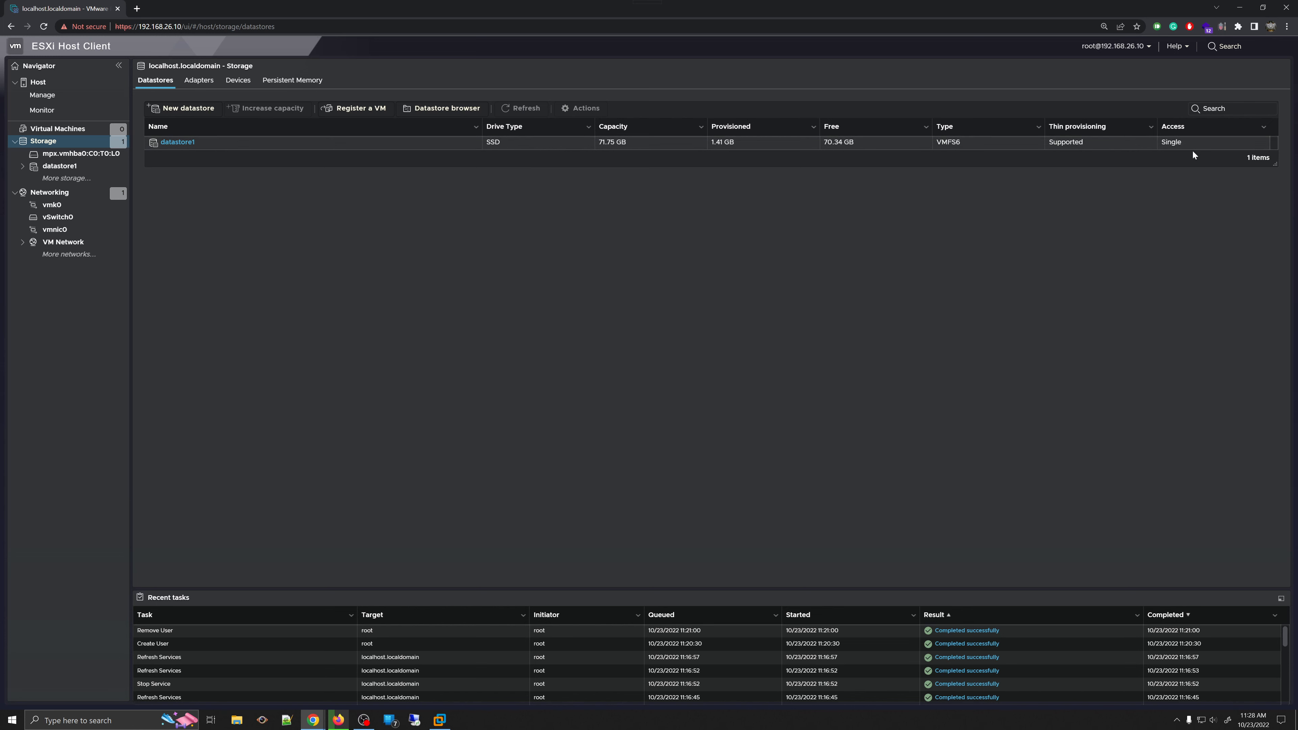
click(183, 142)
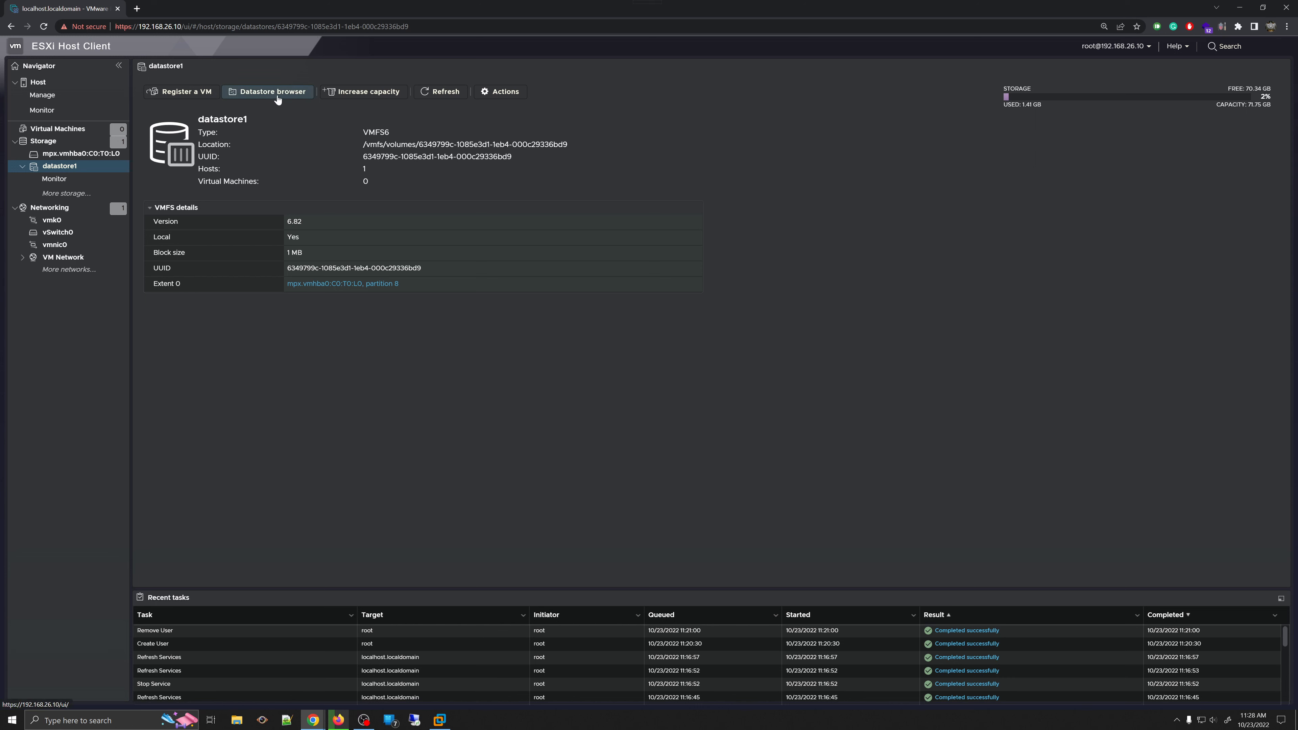
click(172, 95)
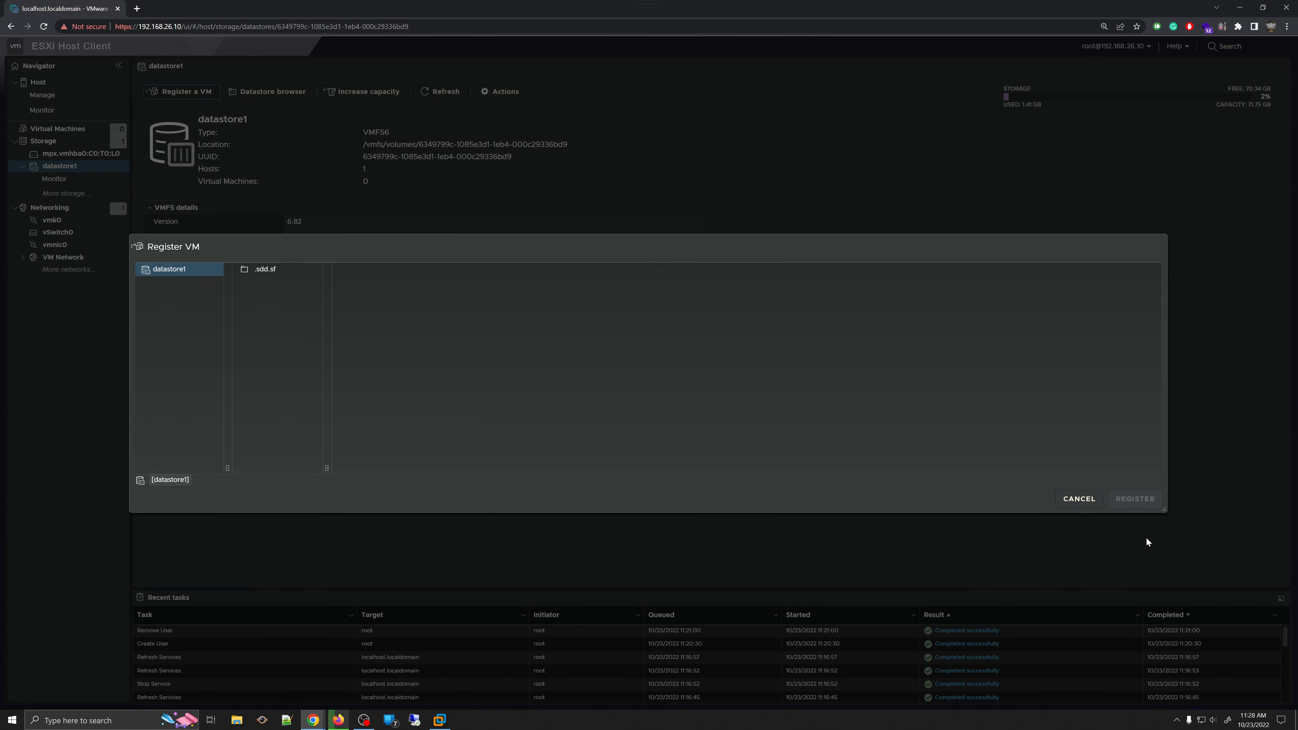
click(1076, 499)
click(176, 91)
click(256, 270)
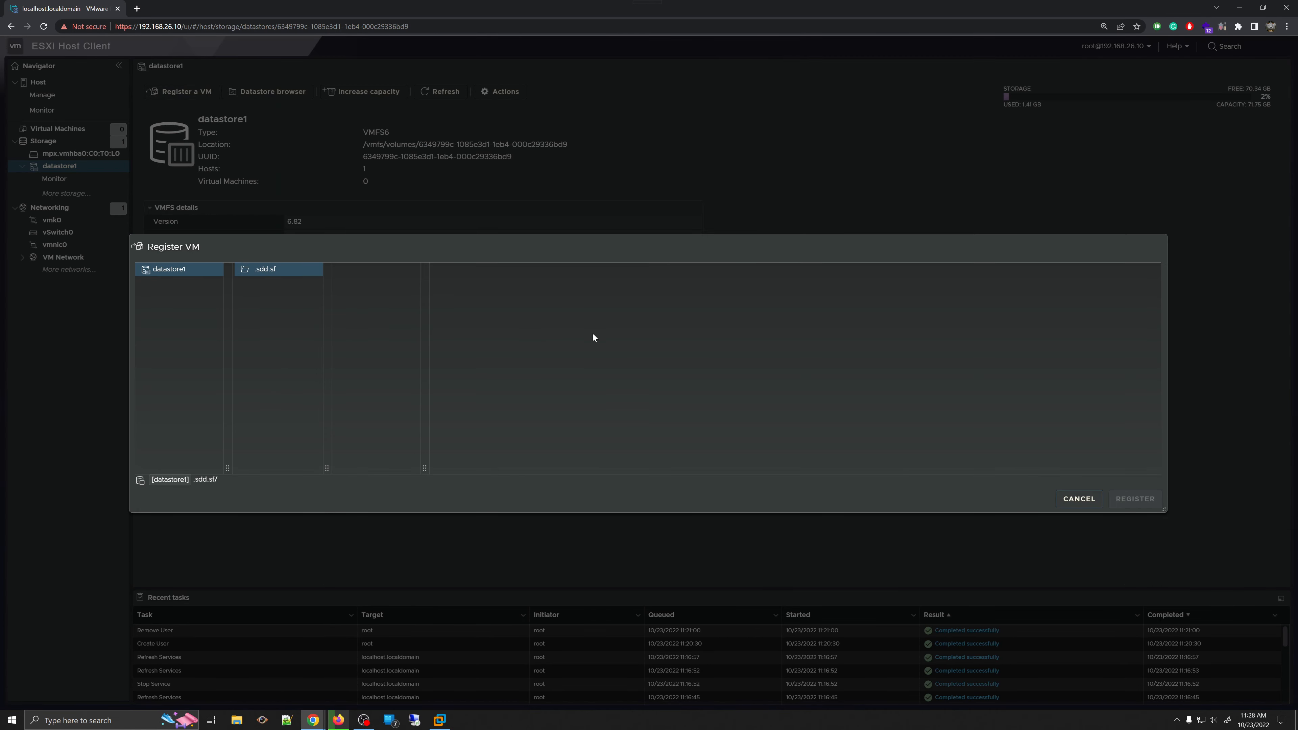
click(1078, 499)
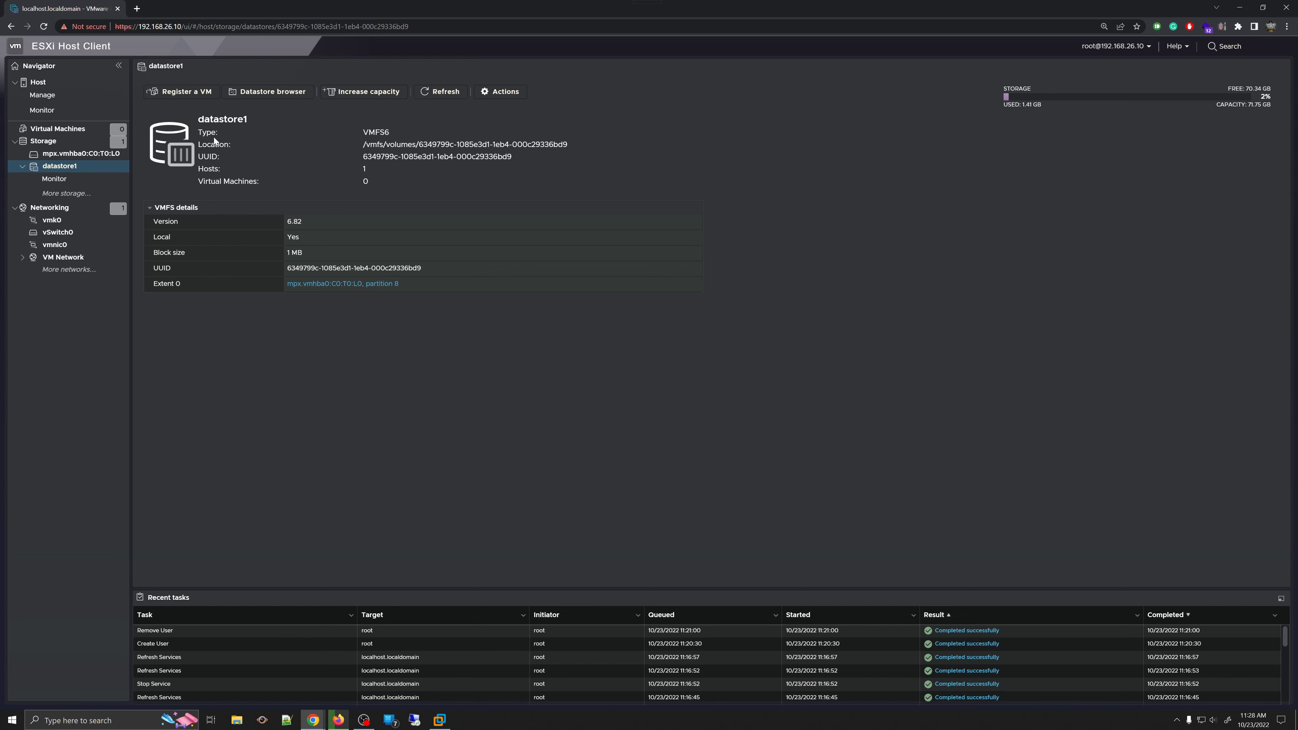
click(190, 93)
click(1078, 499)
click(287, 92)
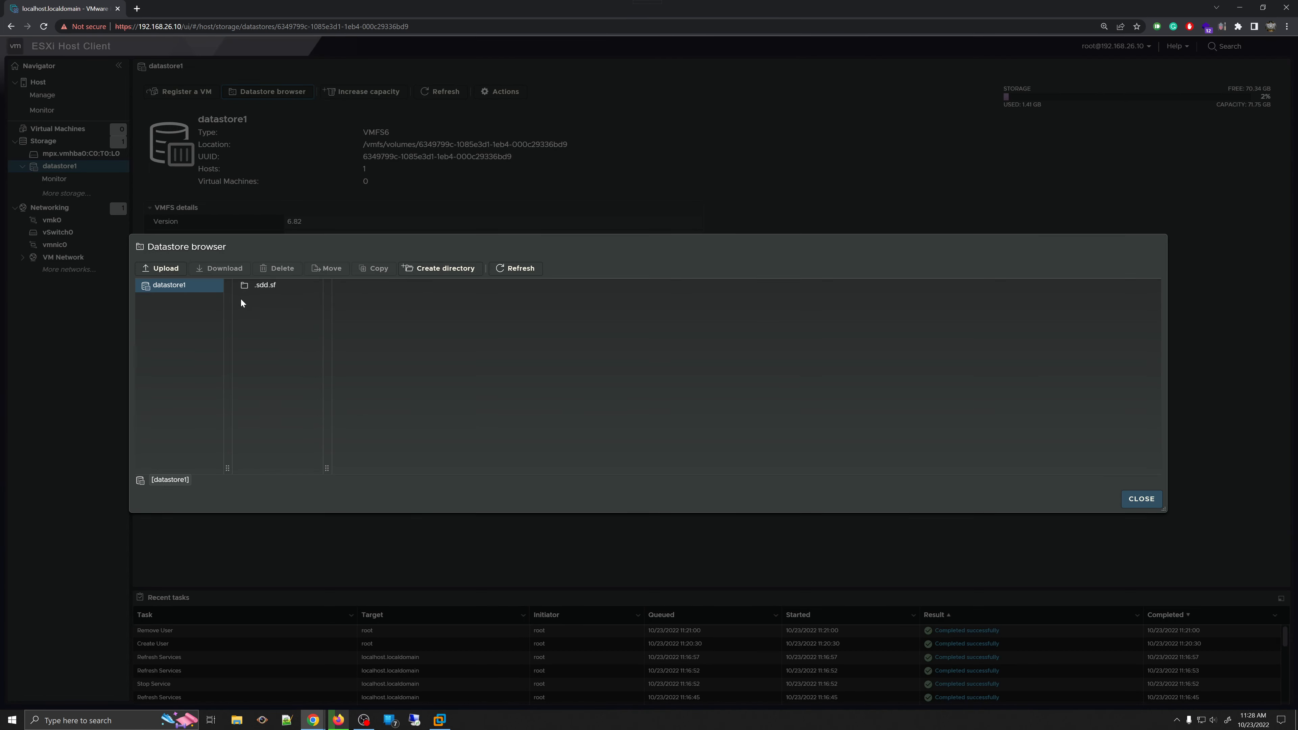
click(252, 293)
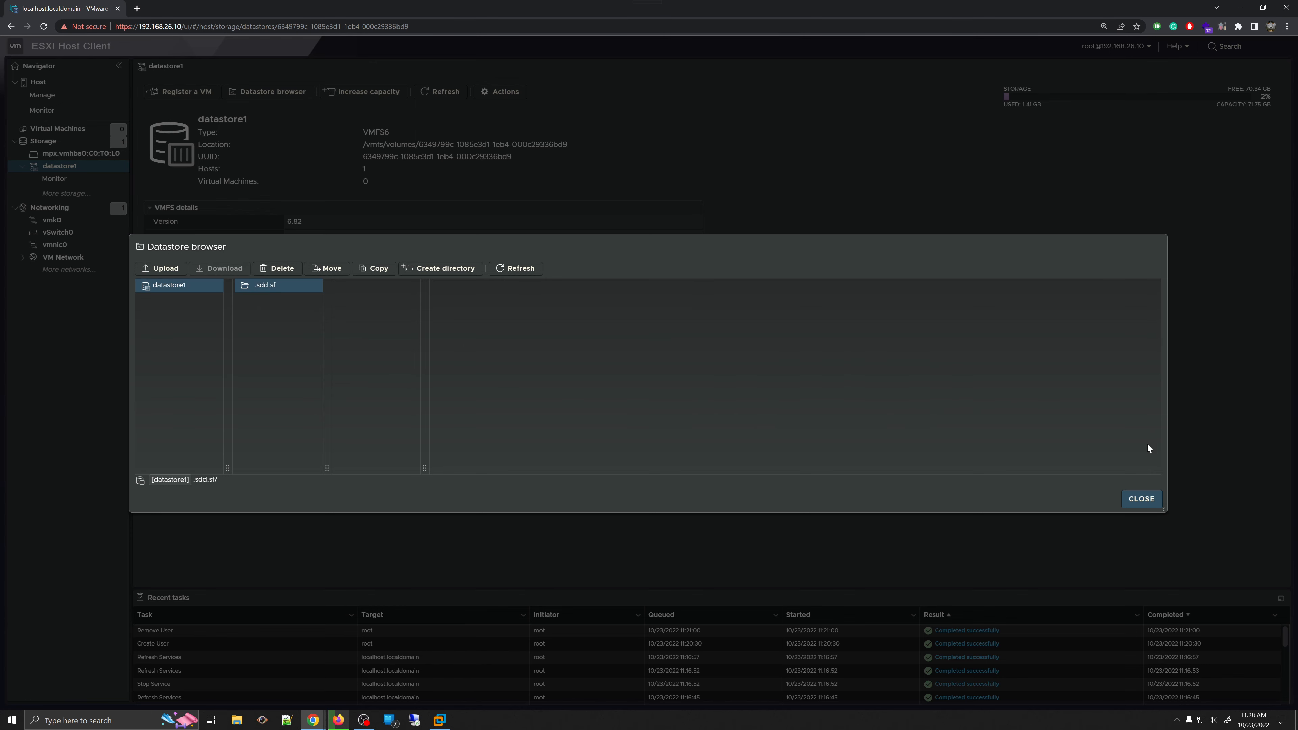
click(1141, 499)
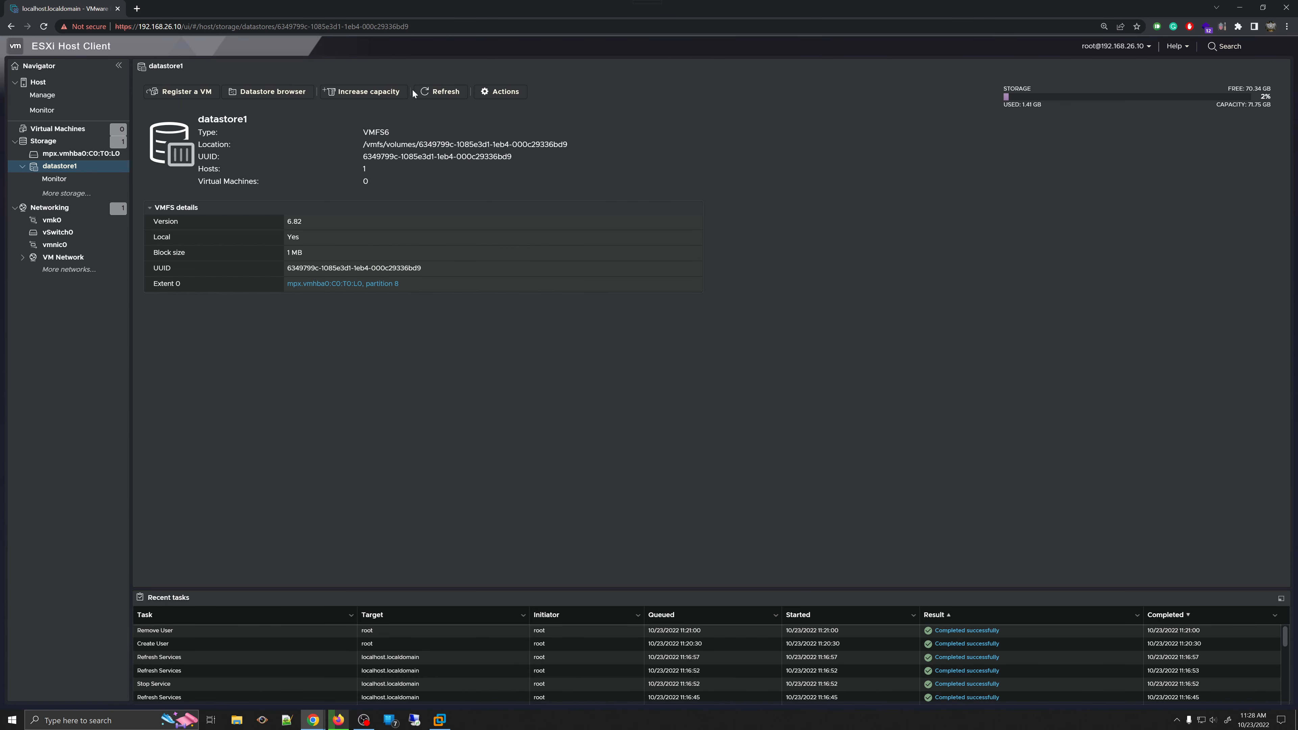
click(382, 95)
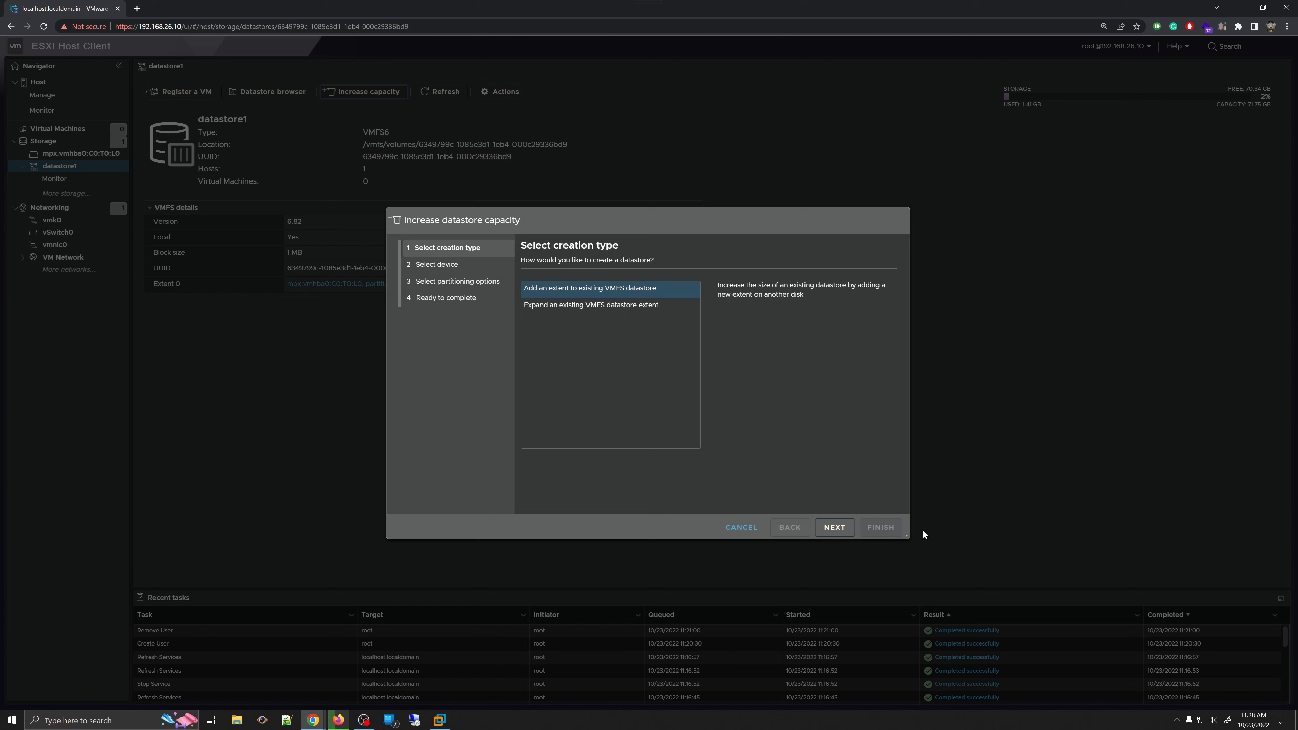
click(742, 527)
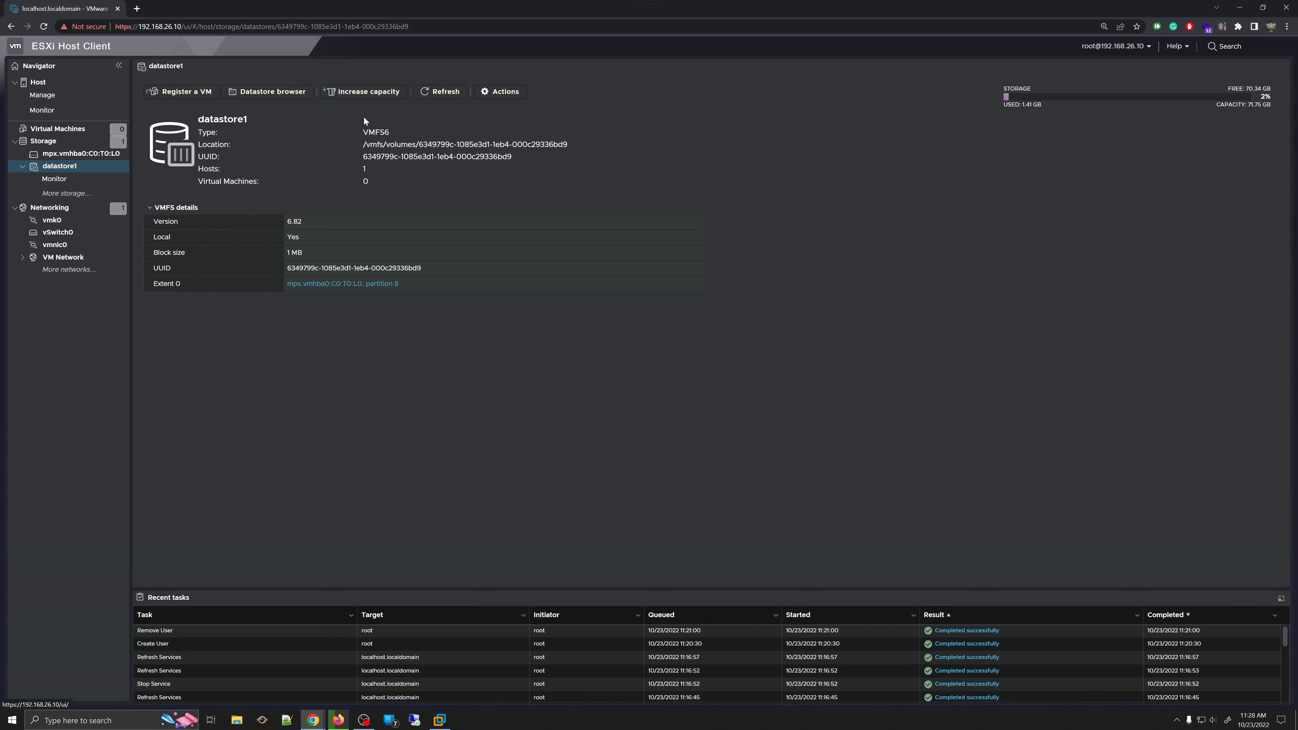
click(369, 91)
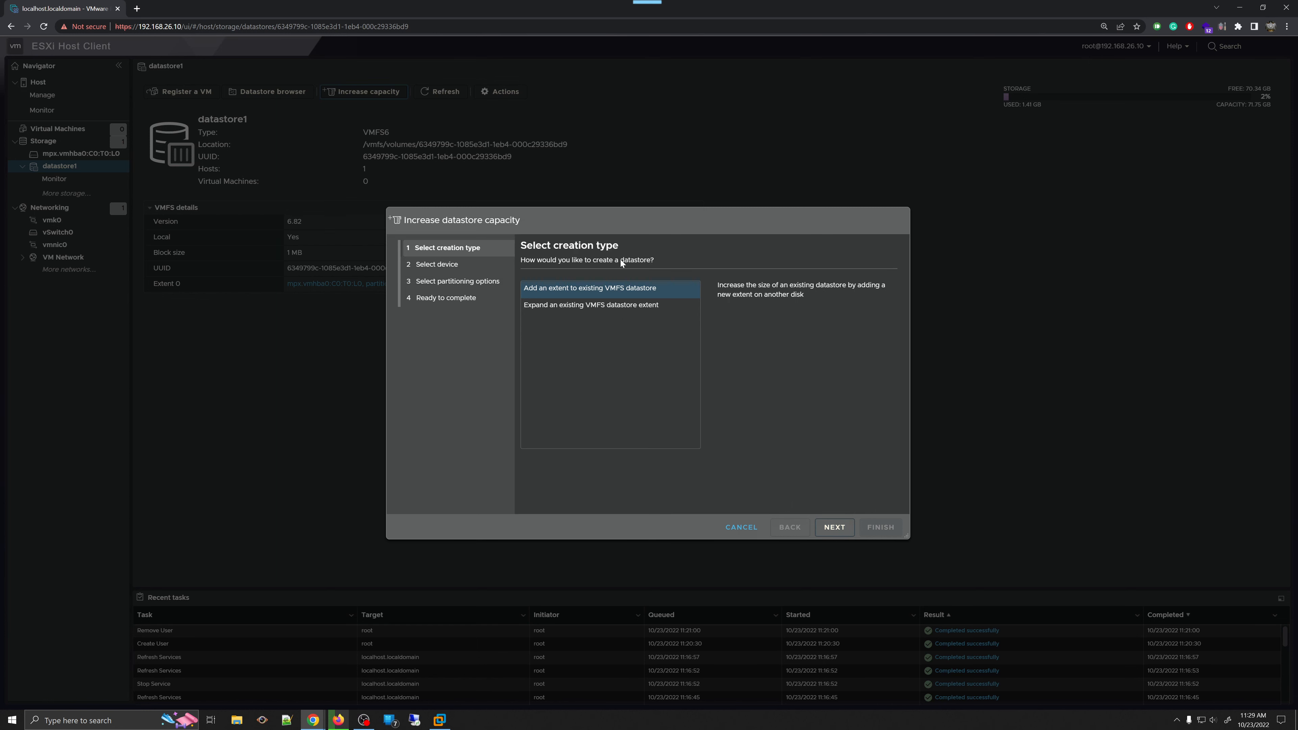
click(742, 527)
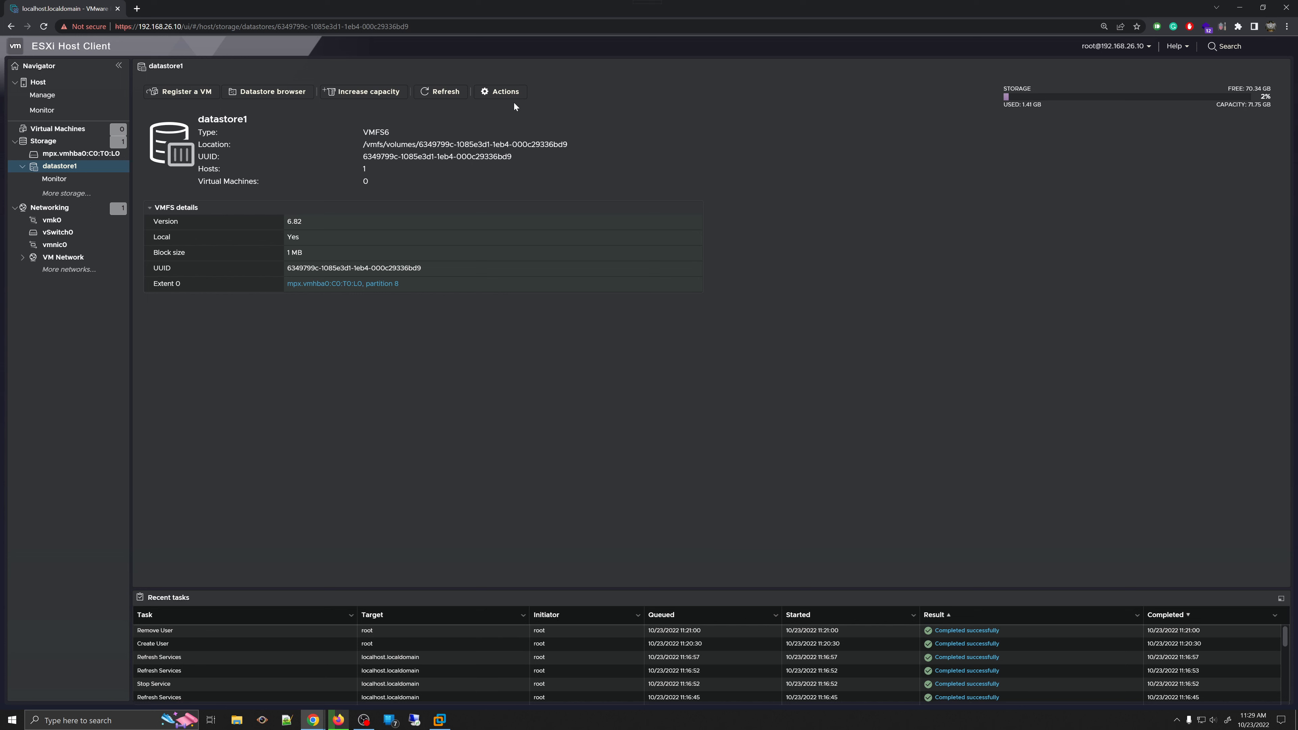
click(508, 93)
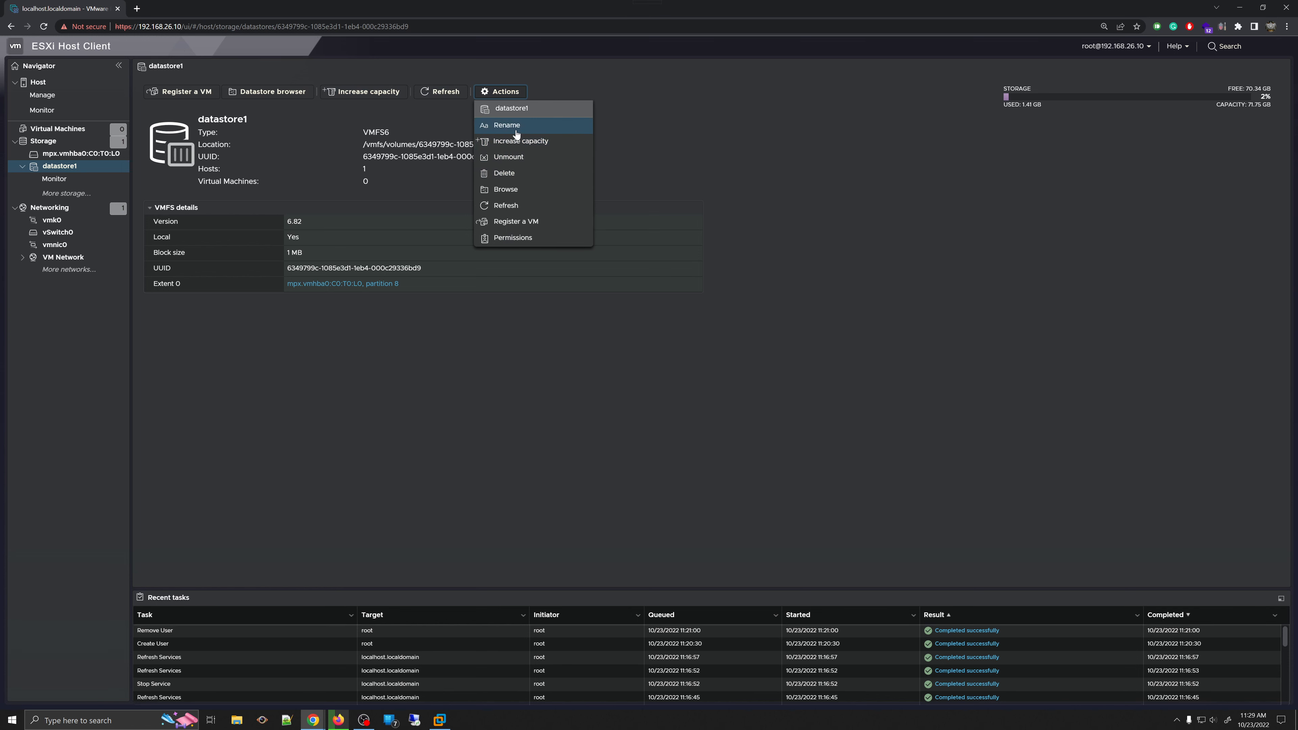
click(507, 128)
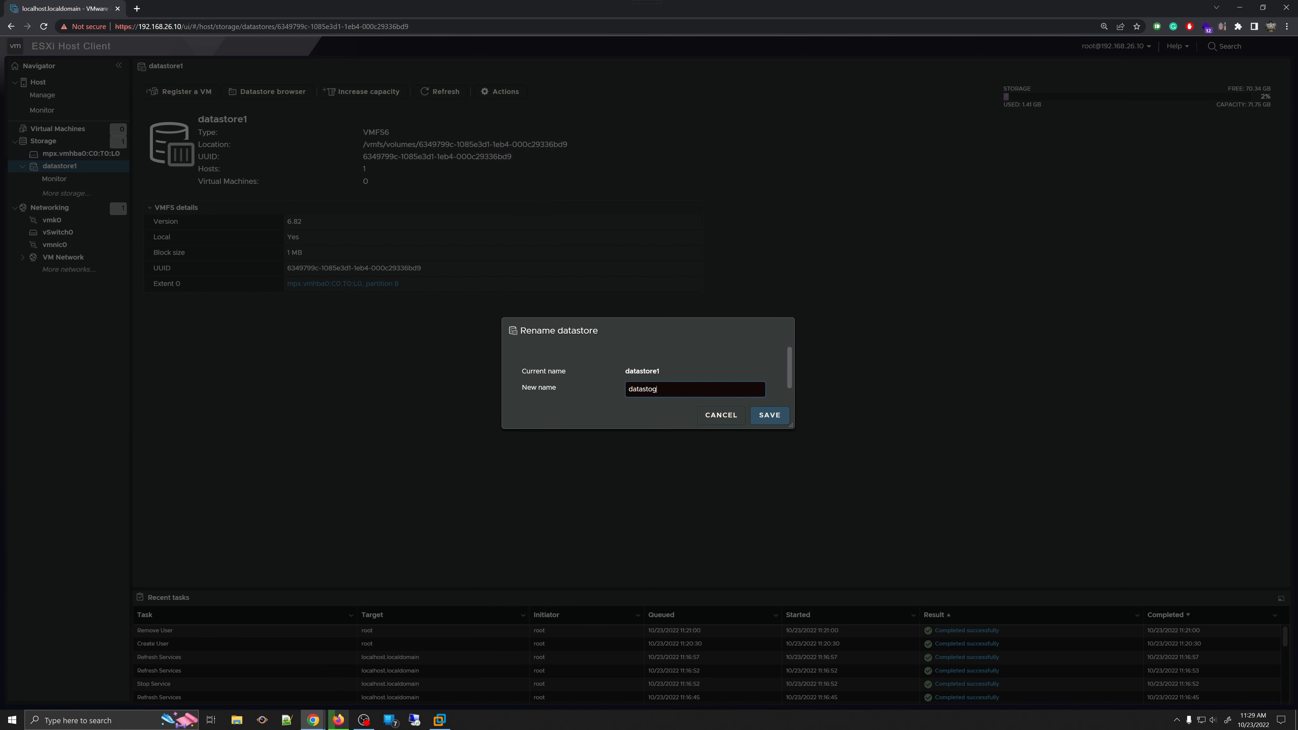
text(gggggggggggg)
click(736, 415)
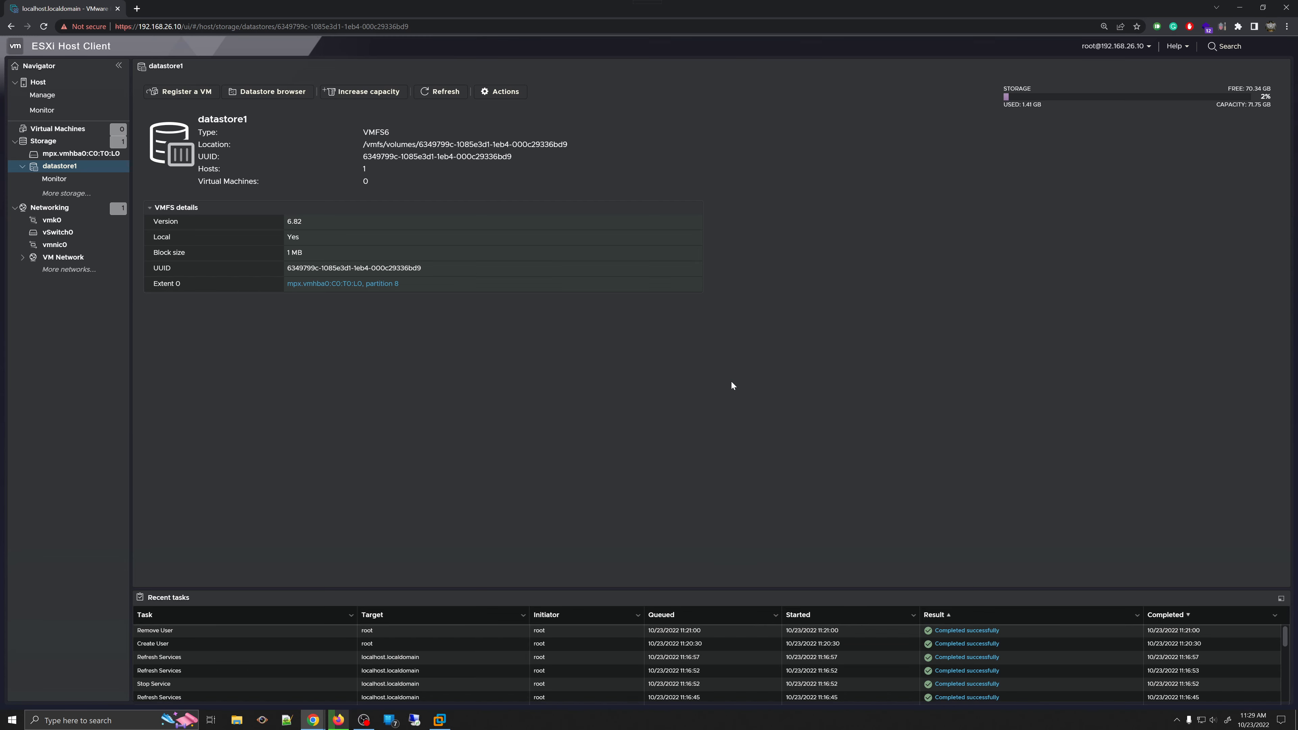
click(498, 92)
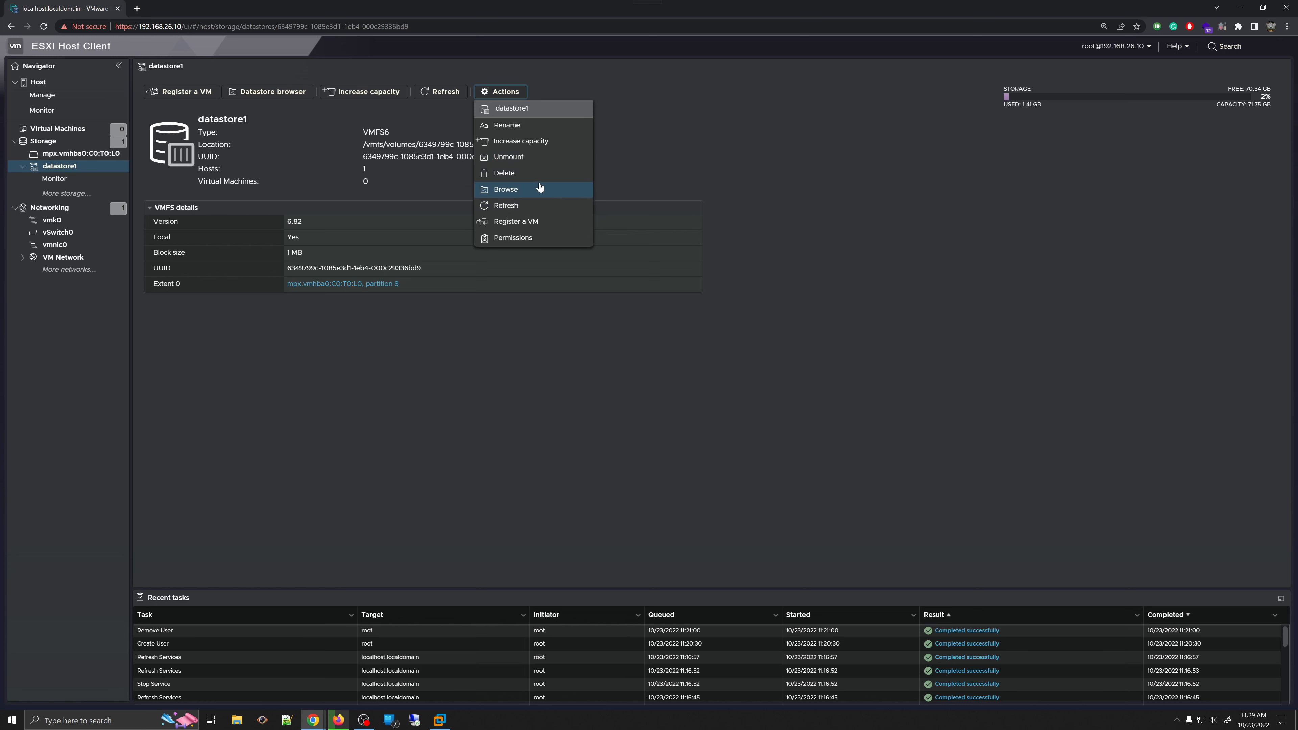
click(511, 238)
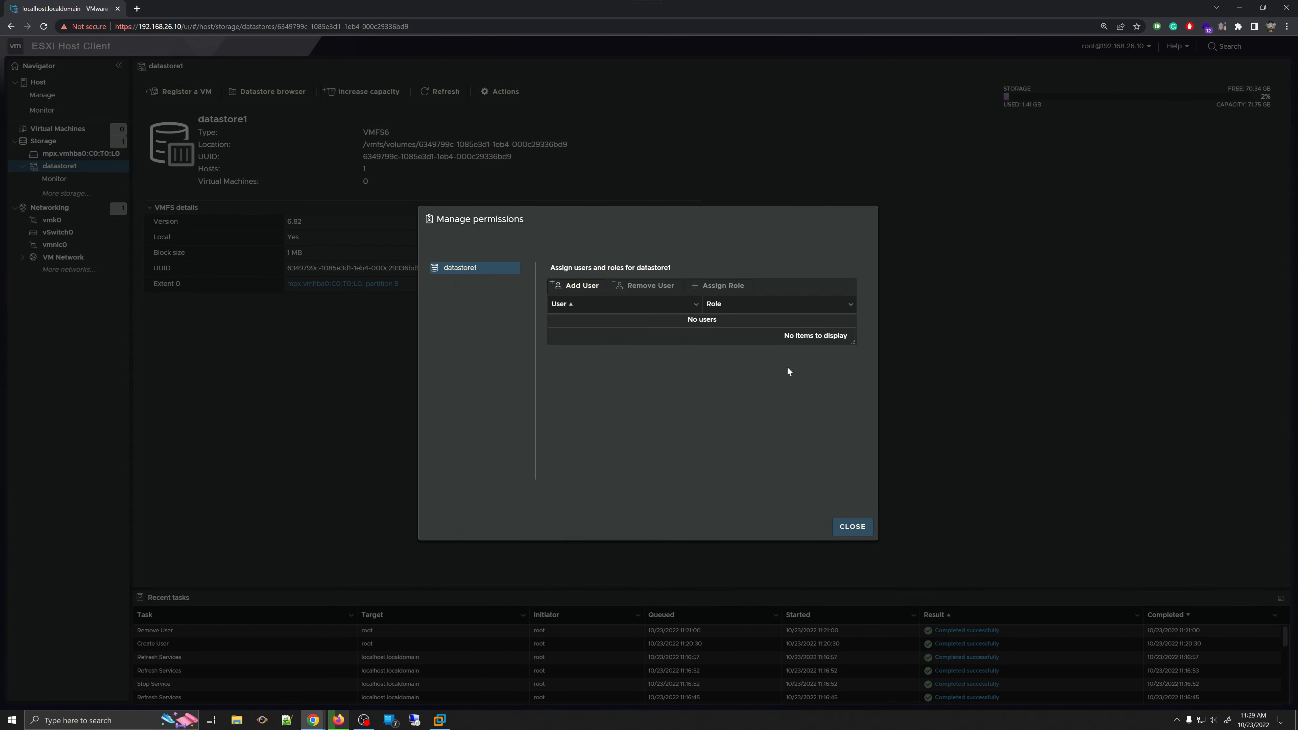
click(576, 289)
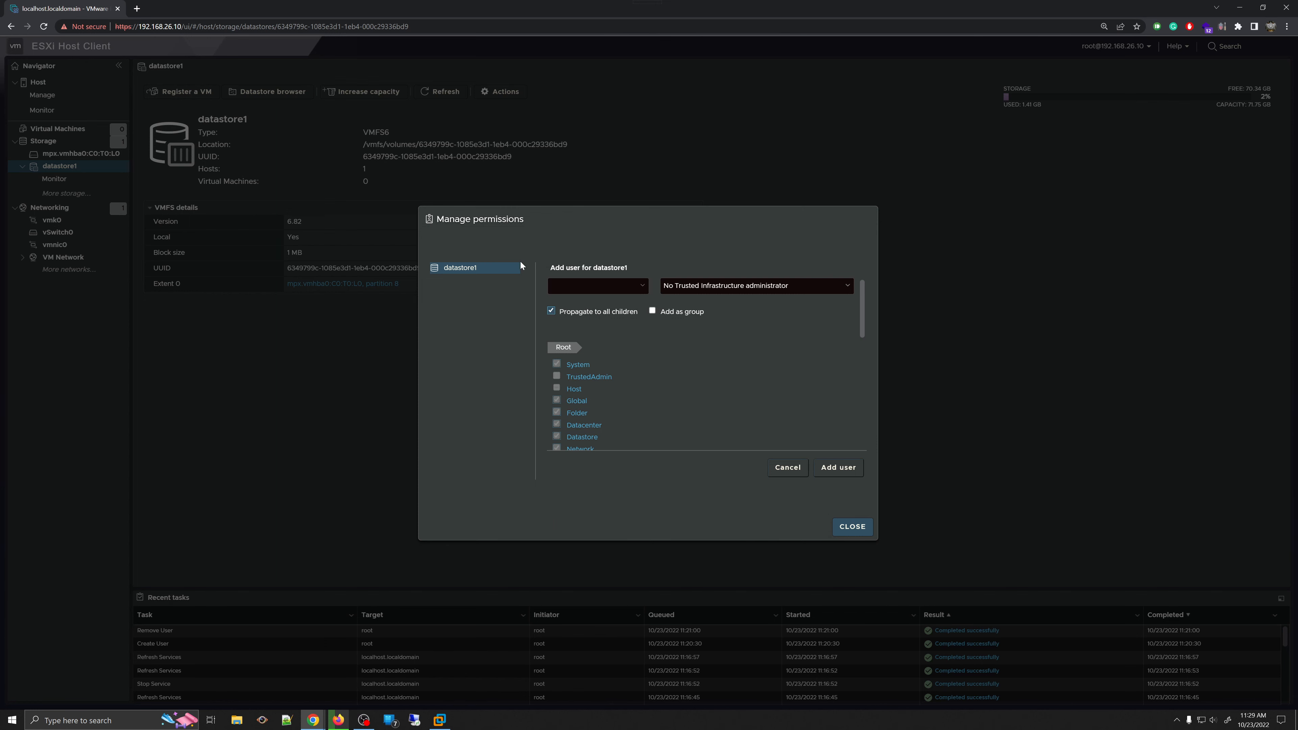
click(786, 467)
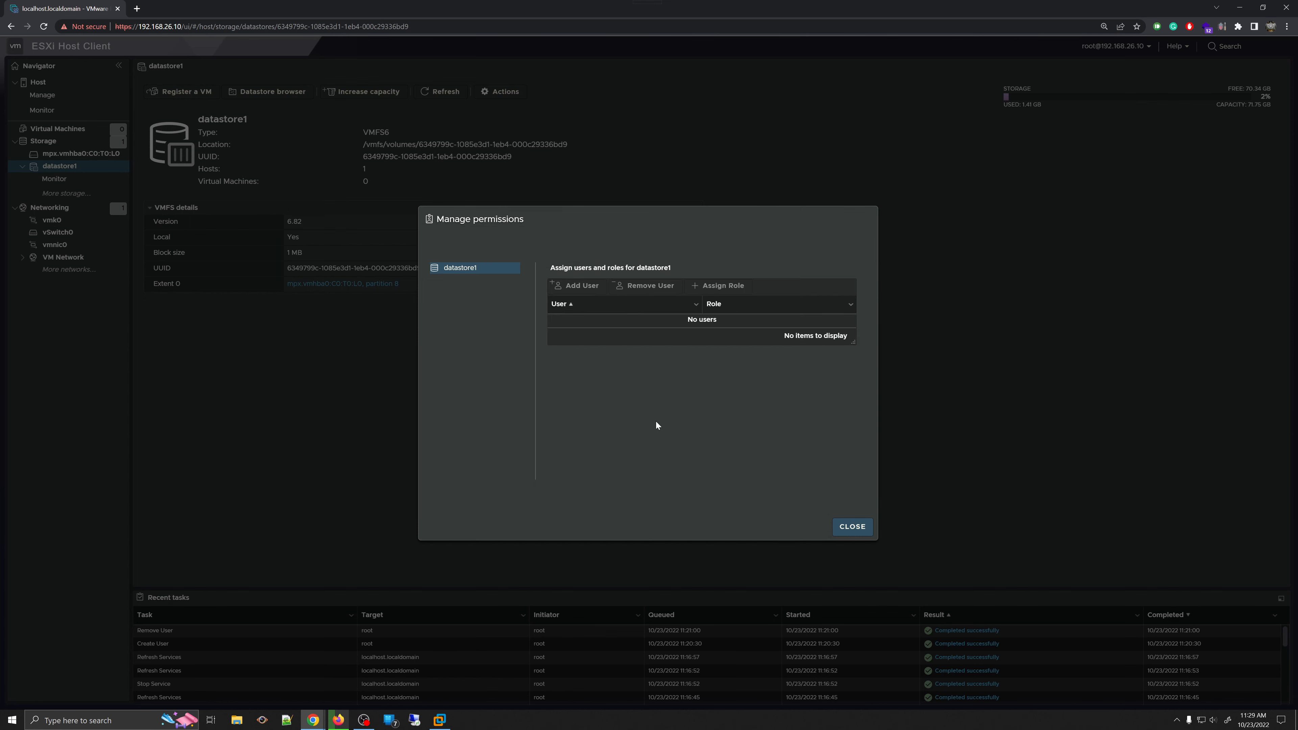
click(847, 528)
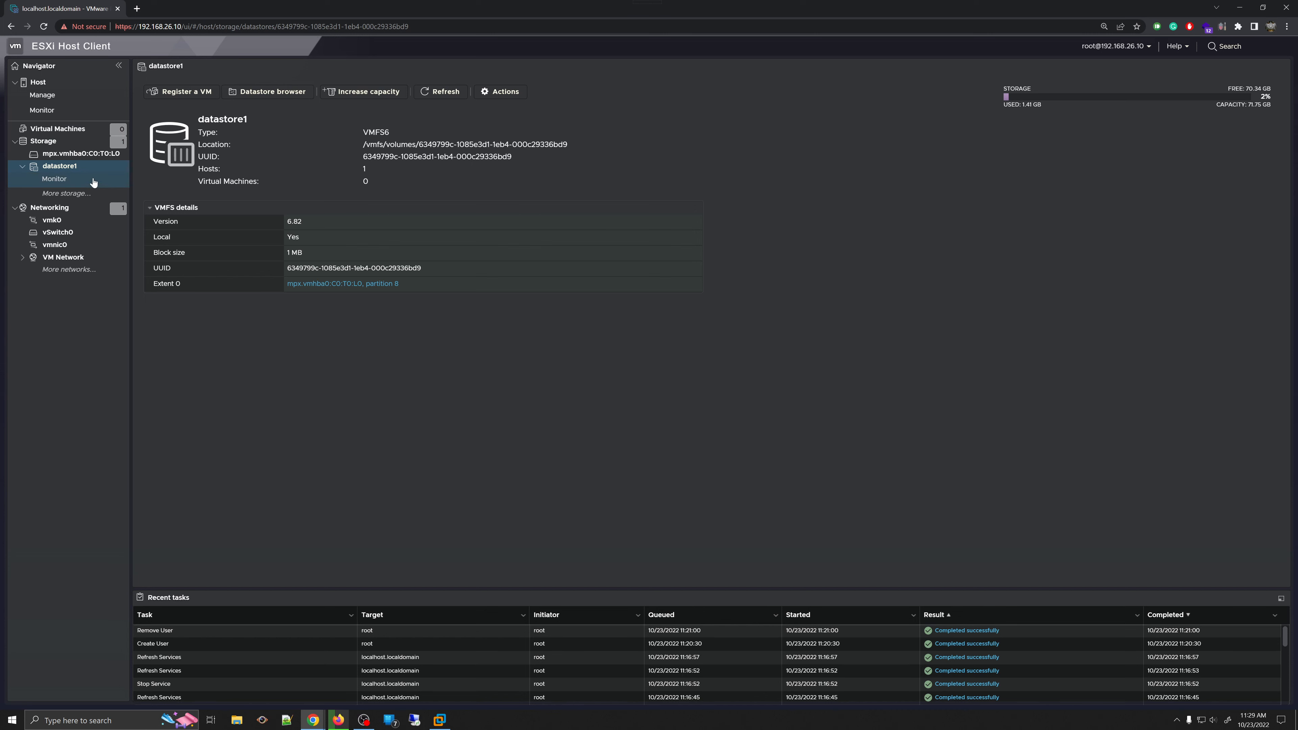
- Check datastore1's file system mount event in Monitor, then reopen datastore1's details page
click(54, 179)
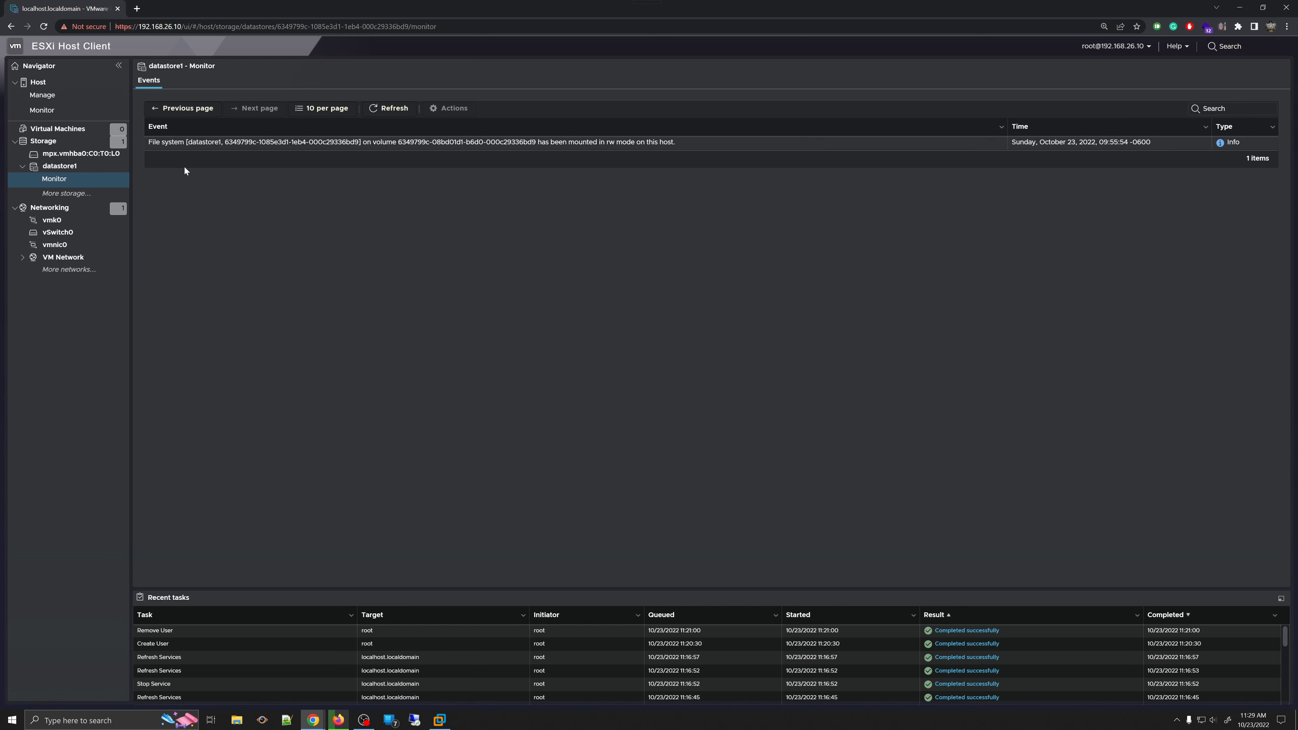
click(213, 148)
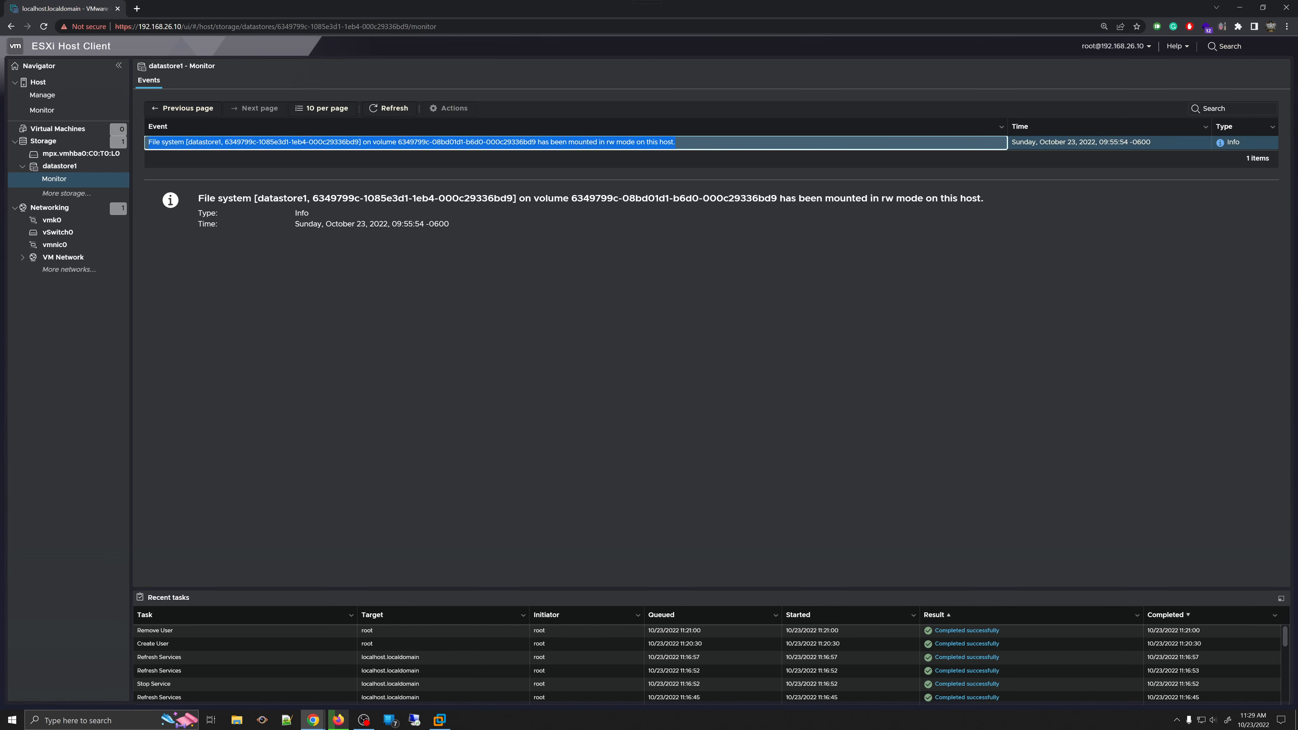
click(68, 195)
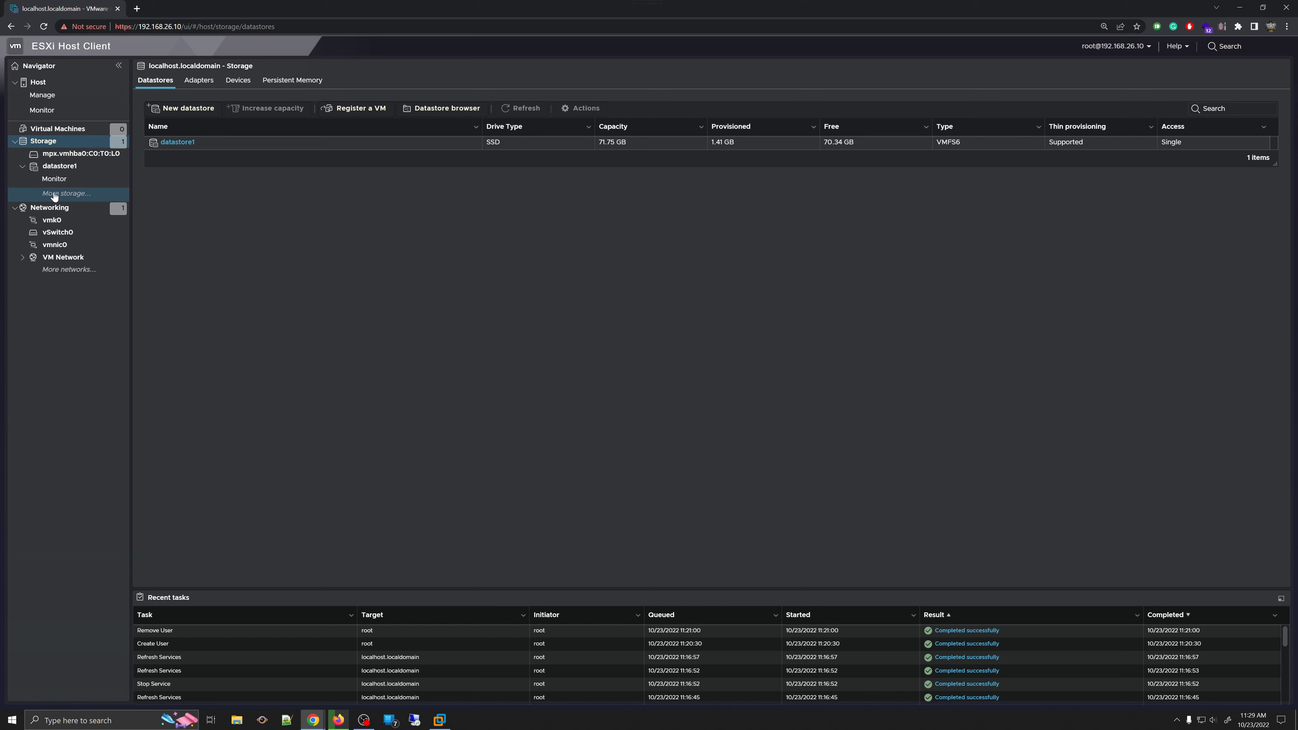
click(80, 165)
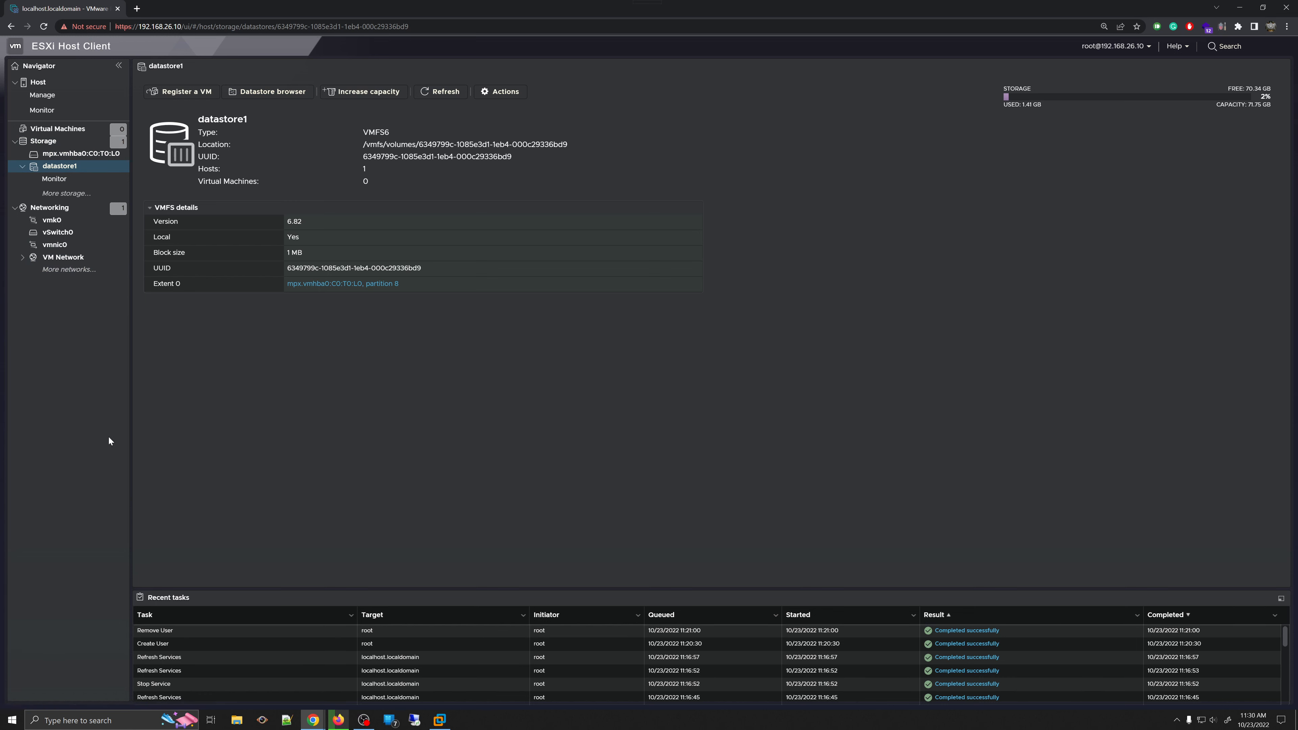
- Review the Virtual switches, Physical NICs, VMkernel NICs, TCP/IP stacks and Firewall rules views, then return to Port groups
click(67, 214)
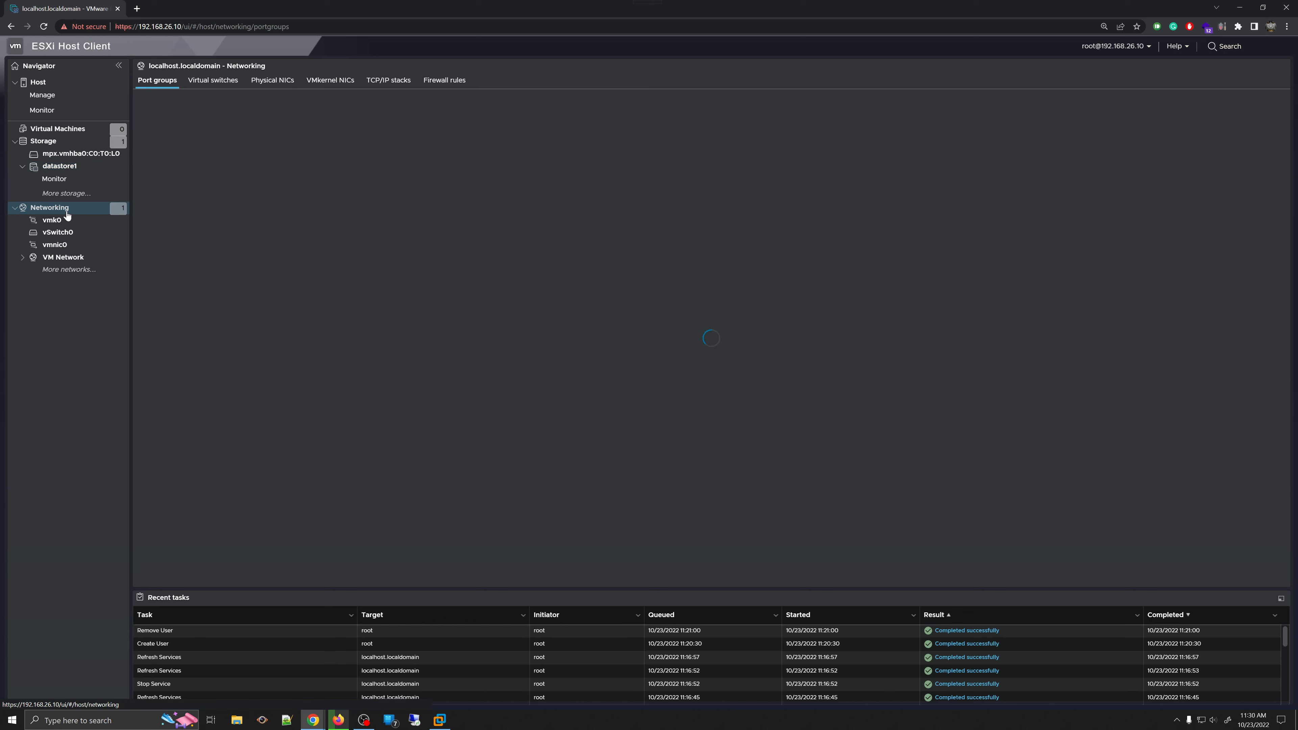
click(47, 214)
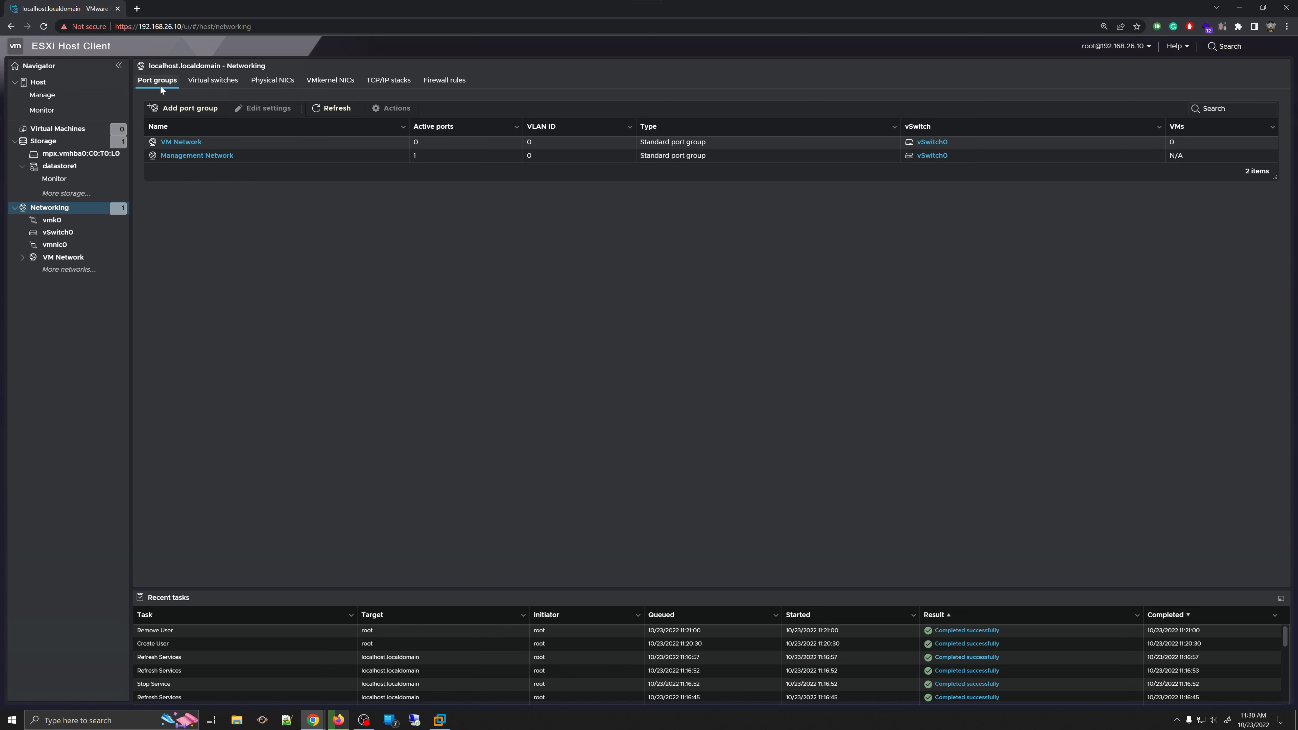
click(224, 81)
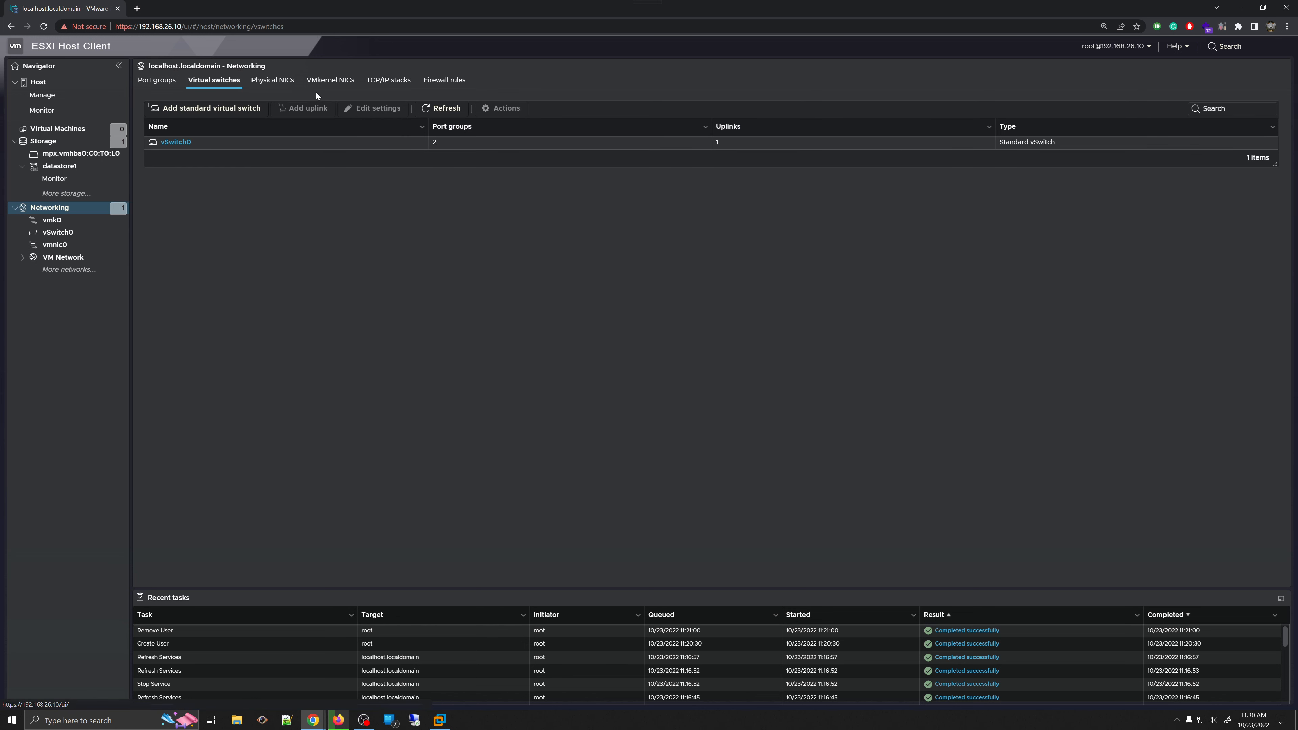
click(279, 80)
click(336, 81)
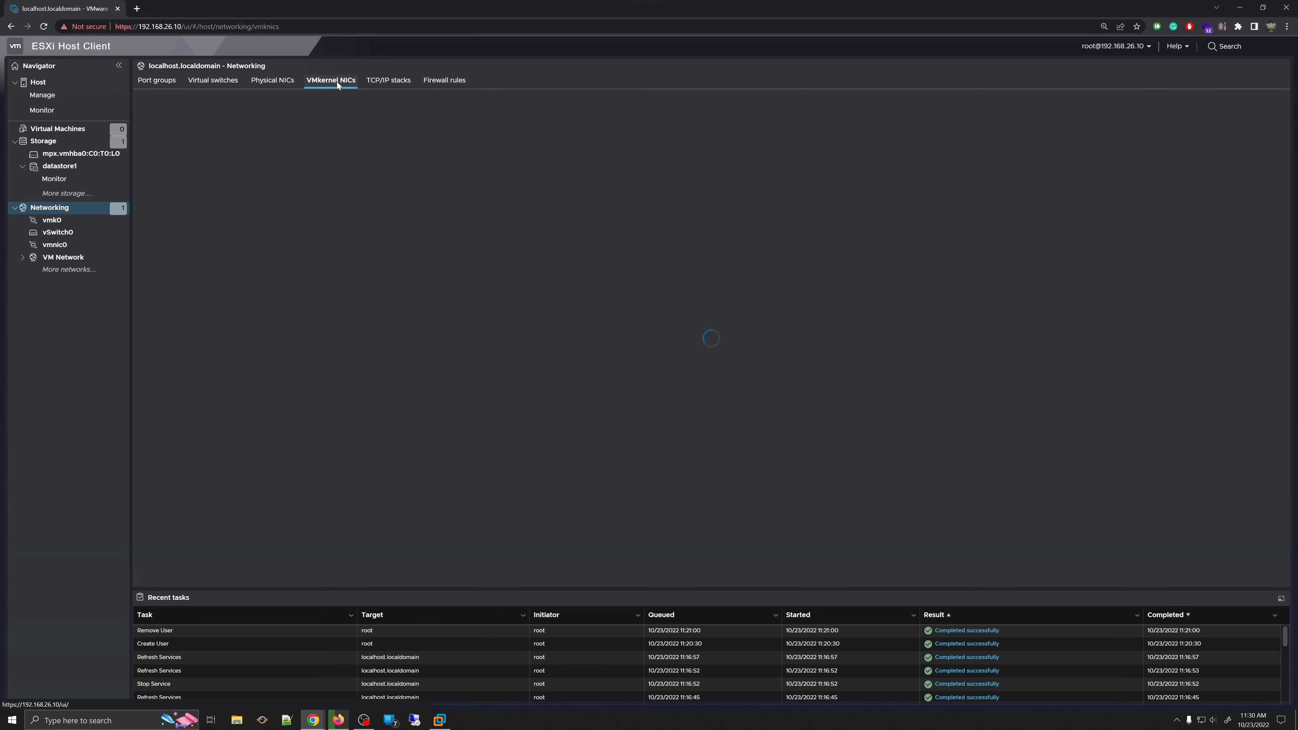
click(395, 88)
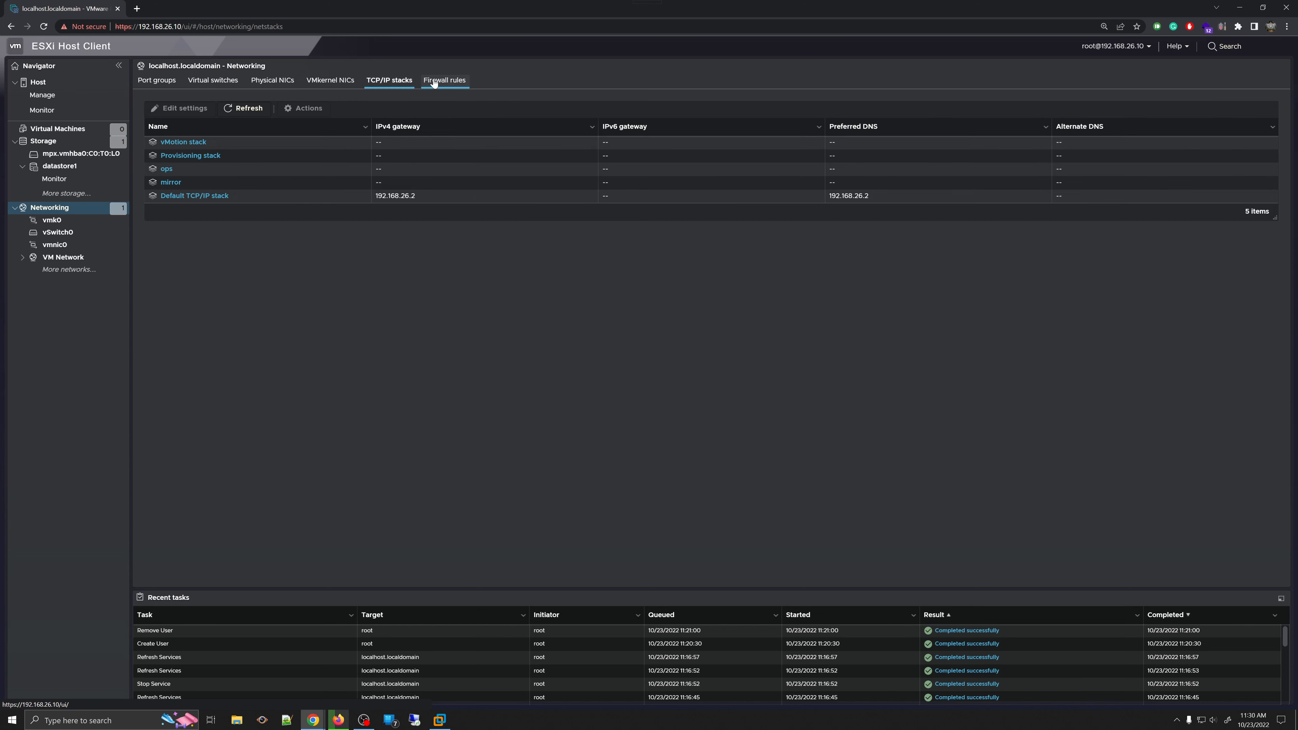
click(447, 82)
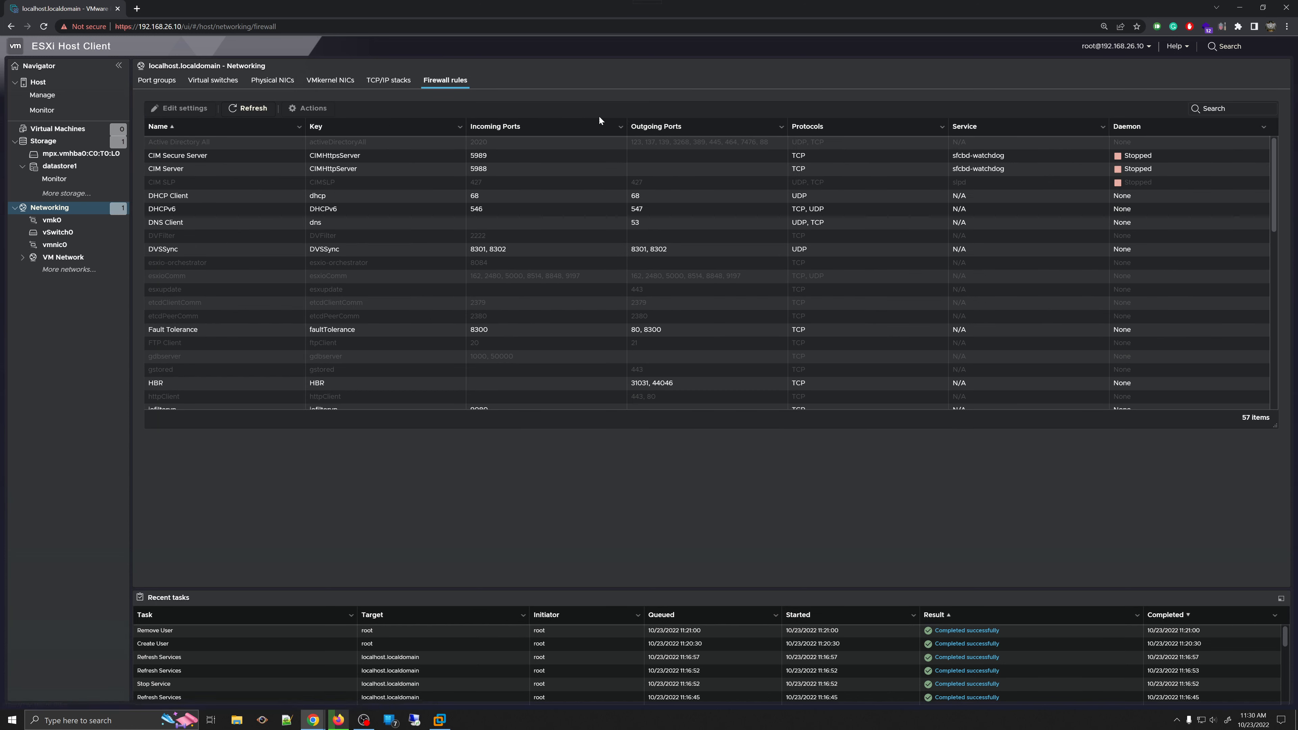
click(158, 82)
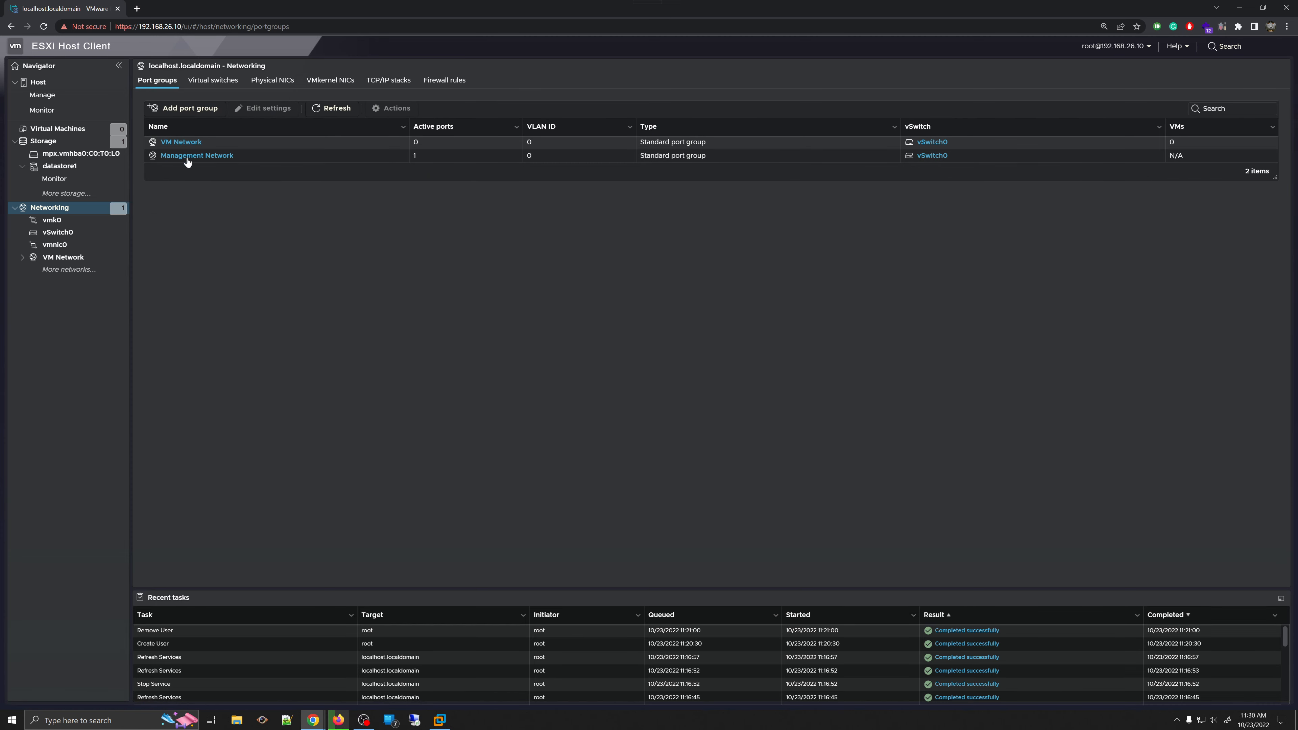
- View the VM Network port group and its vmnic0 physical adapter, then return to port groups
click(185, 146)
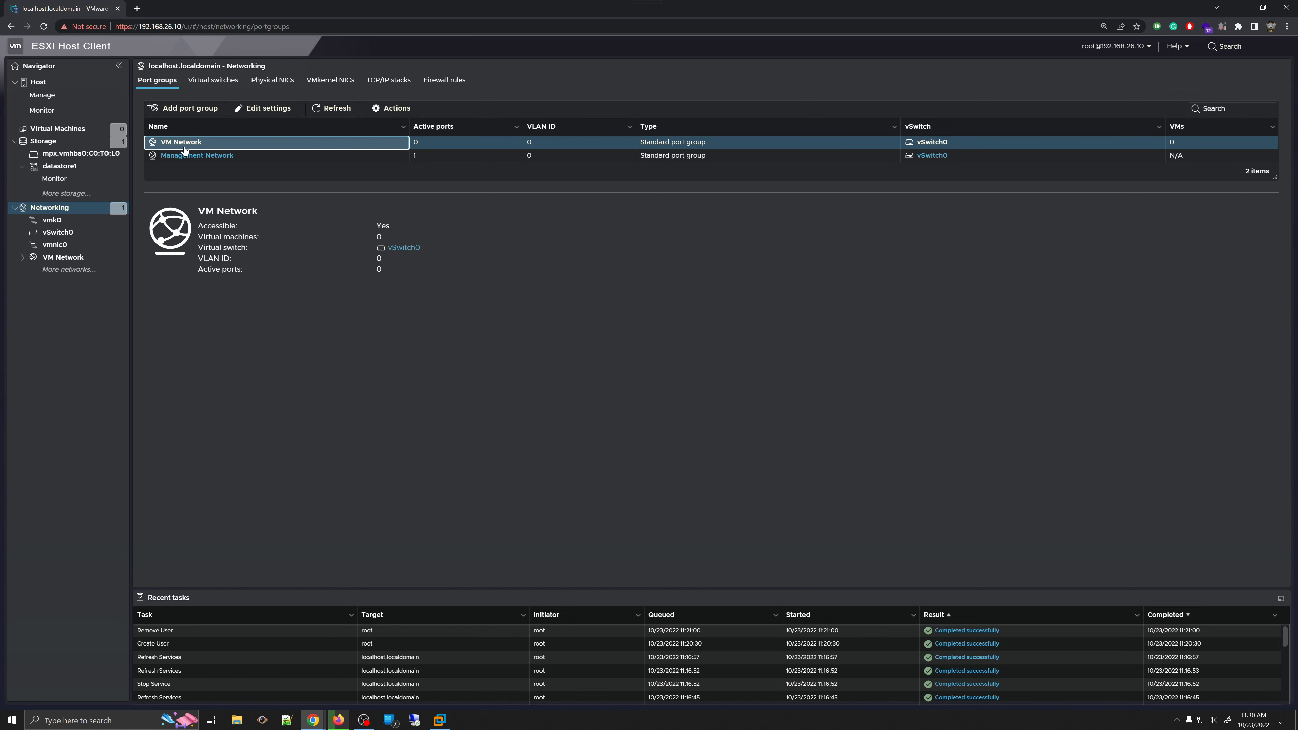
click(184, 149)
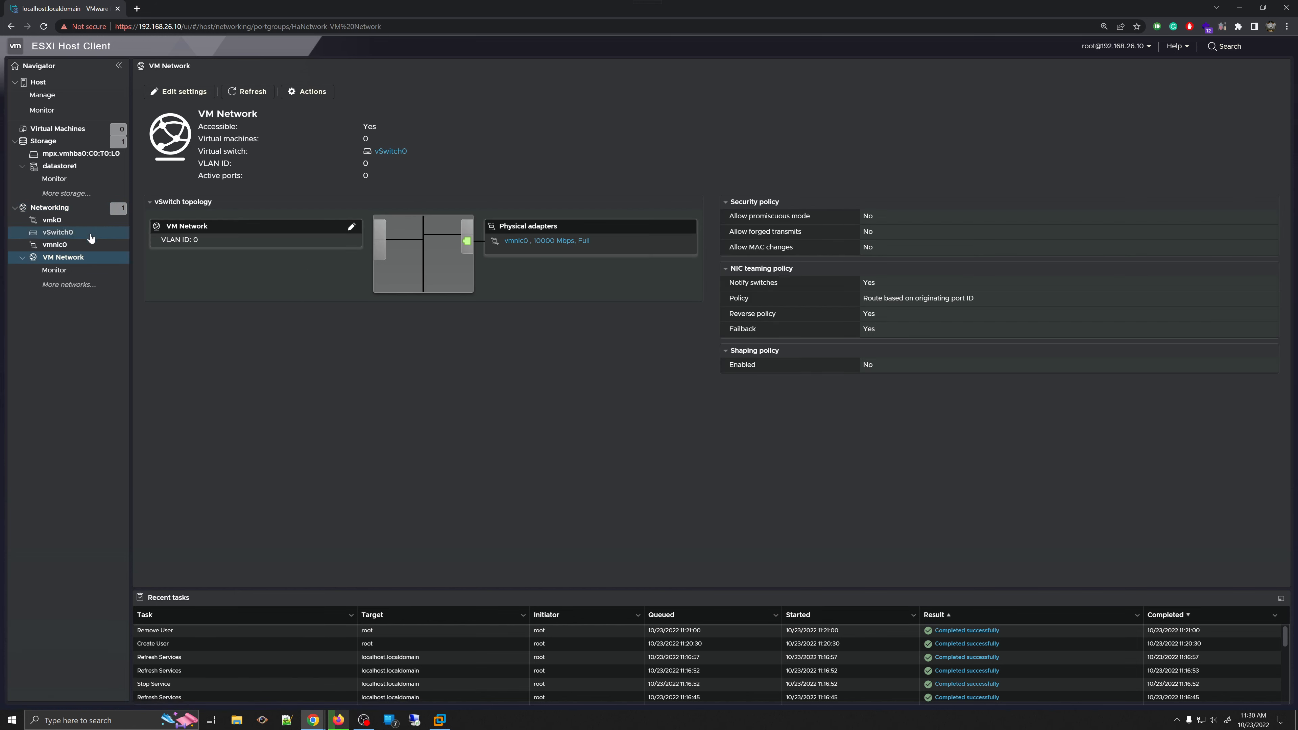
click(71, 247)
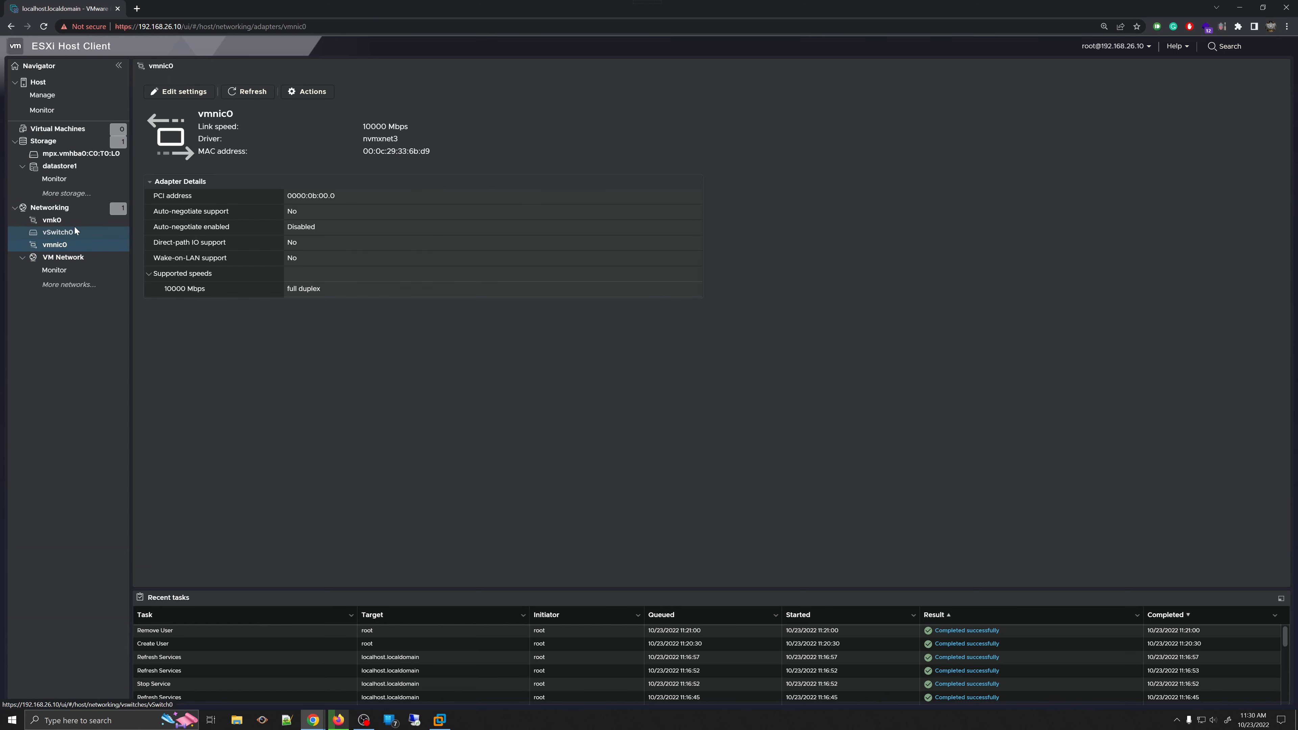
click(51, 208)
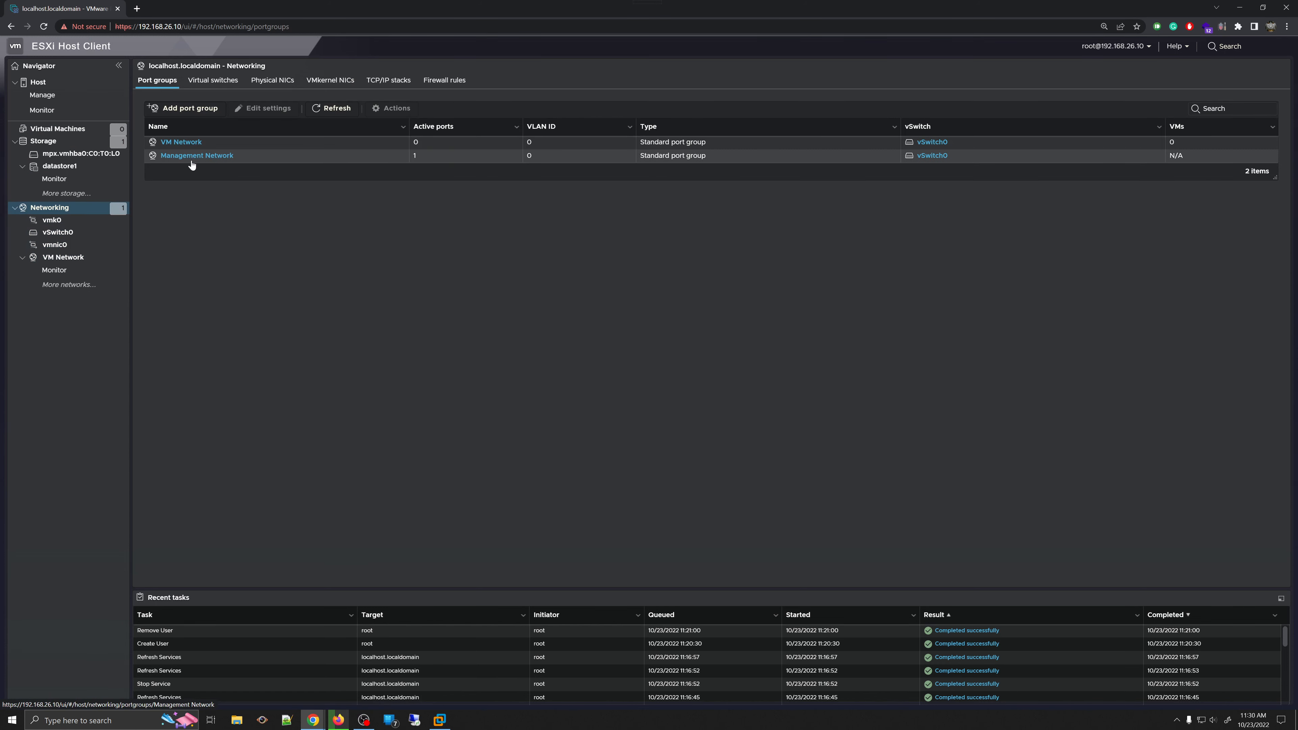
- Open Management Network, close its settings editor unchanged, and open vmk0 from its topology
click(182, 156)
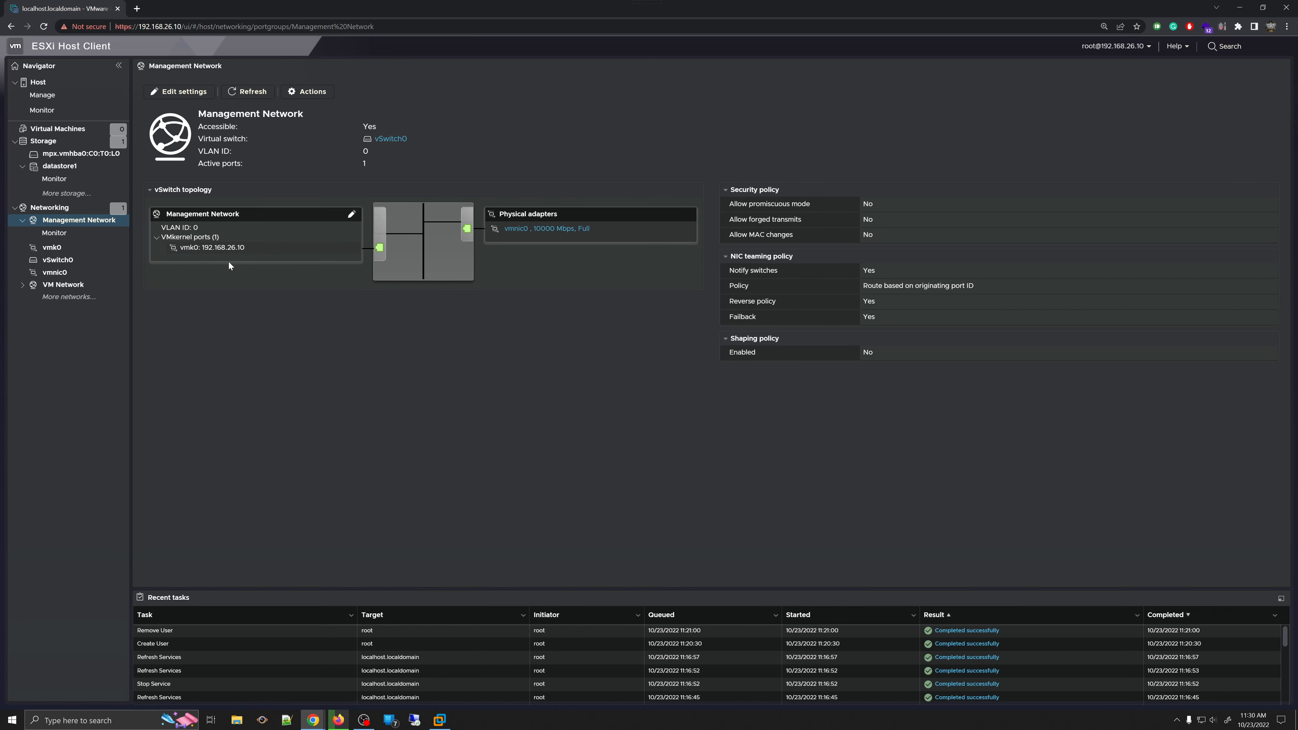
click(351, 215)
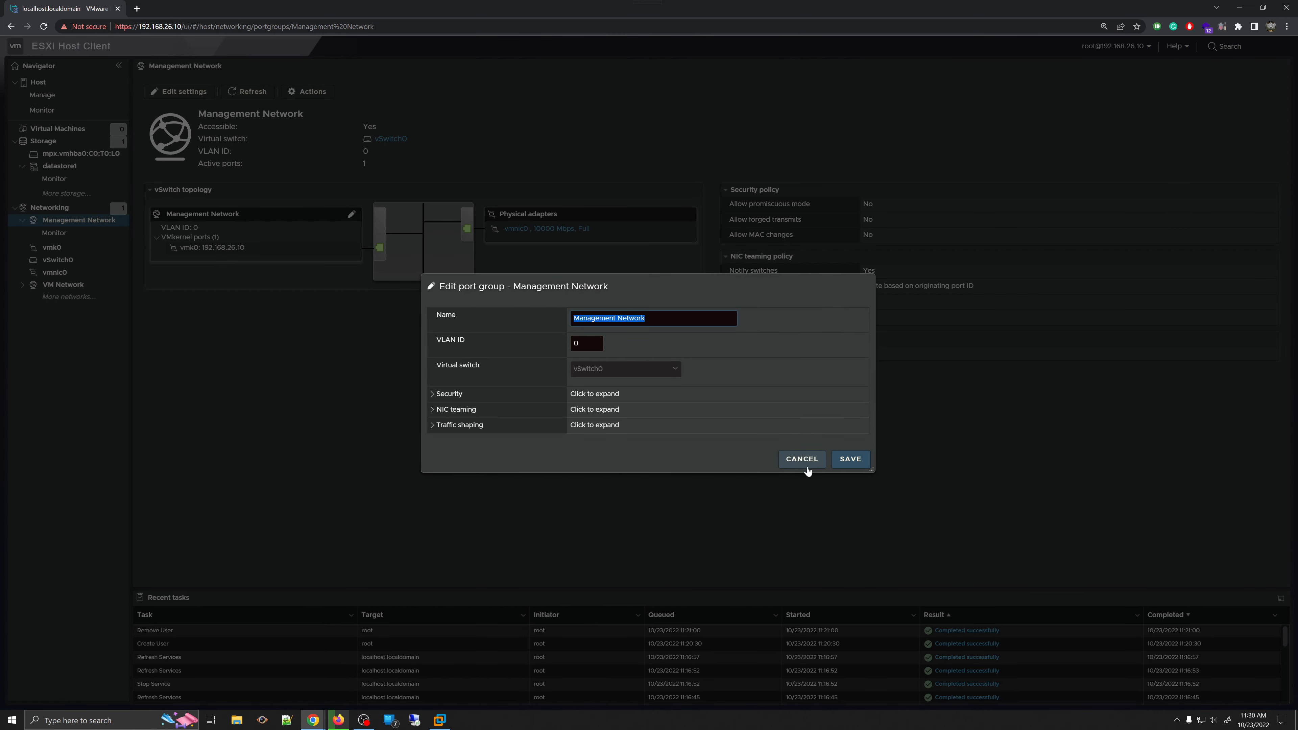
click(805, 463)
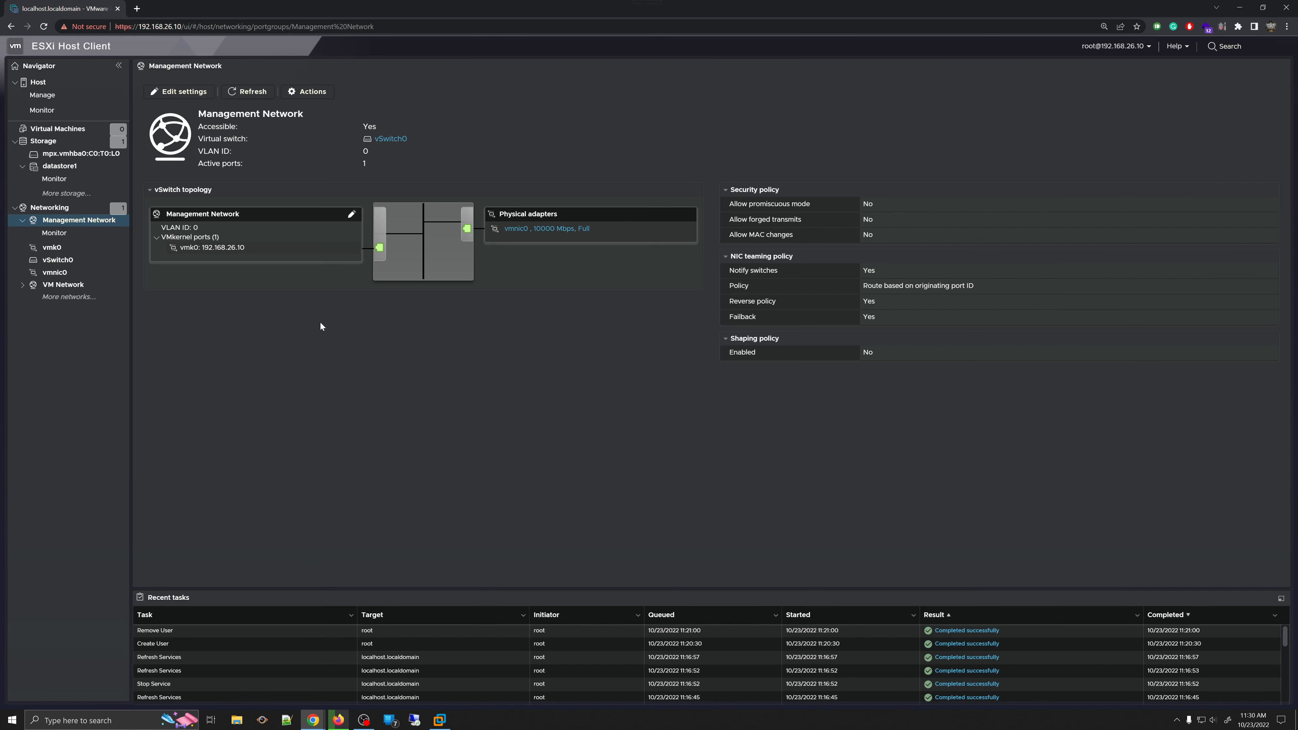
click(207, 247)
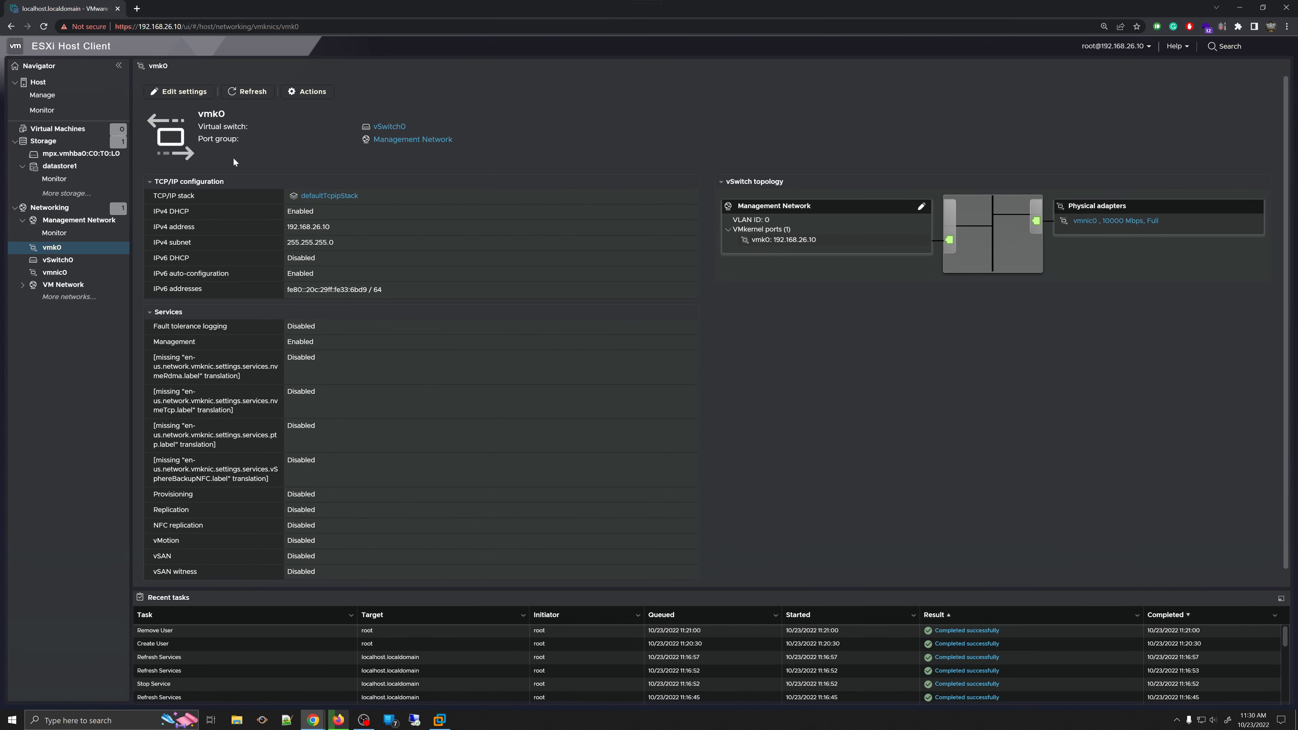
- Inspect vmk0's IP version and port group options in Edit settings, then discard without saving
click(184, 93)
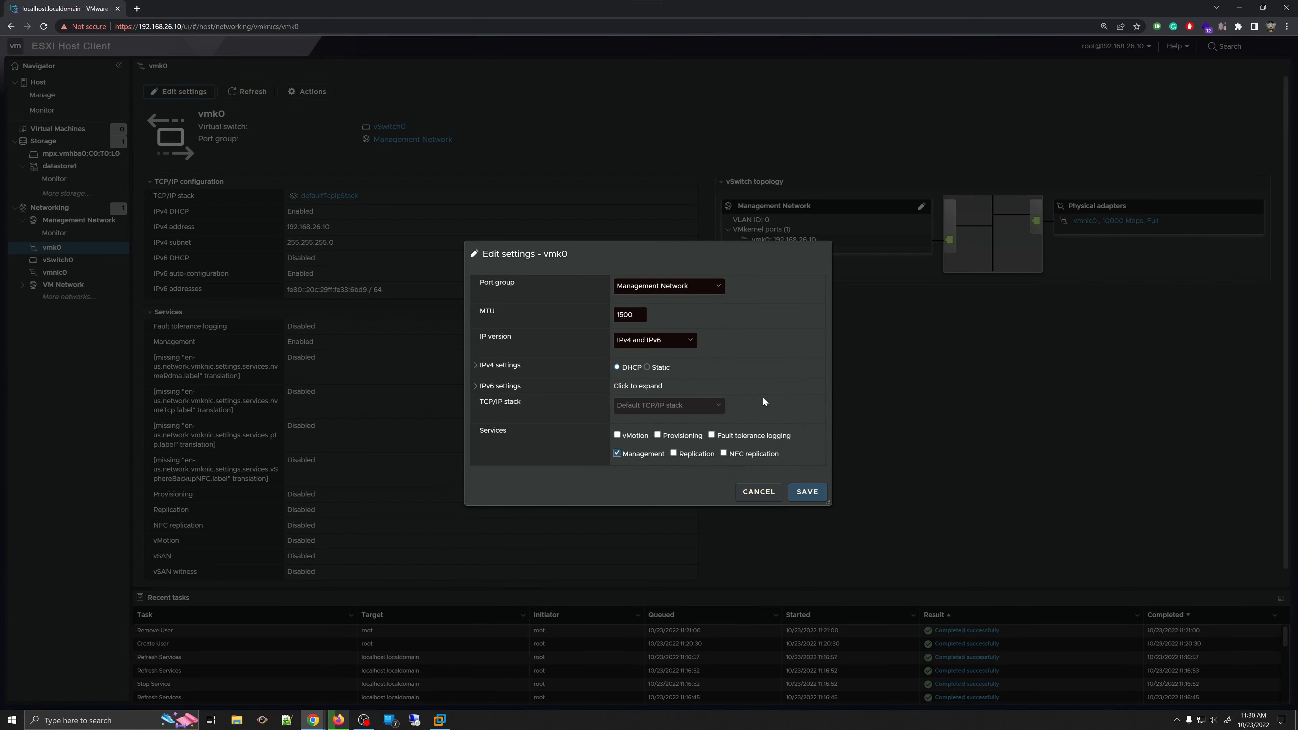
click(689, 340)
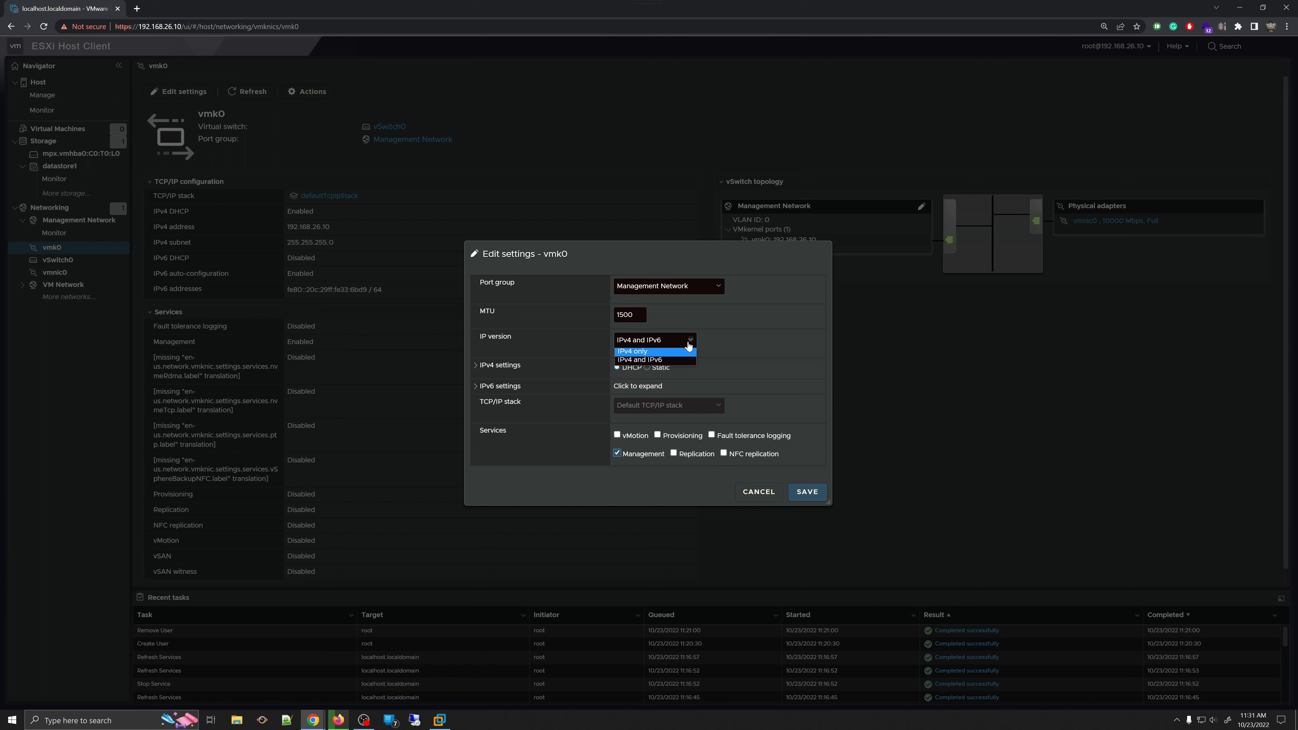
click(735, 335)
click(708, 289)
click(786, 292)
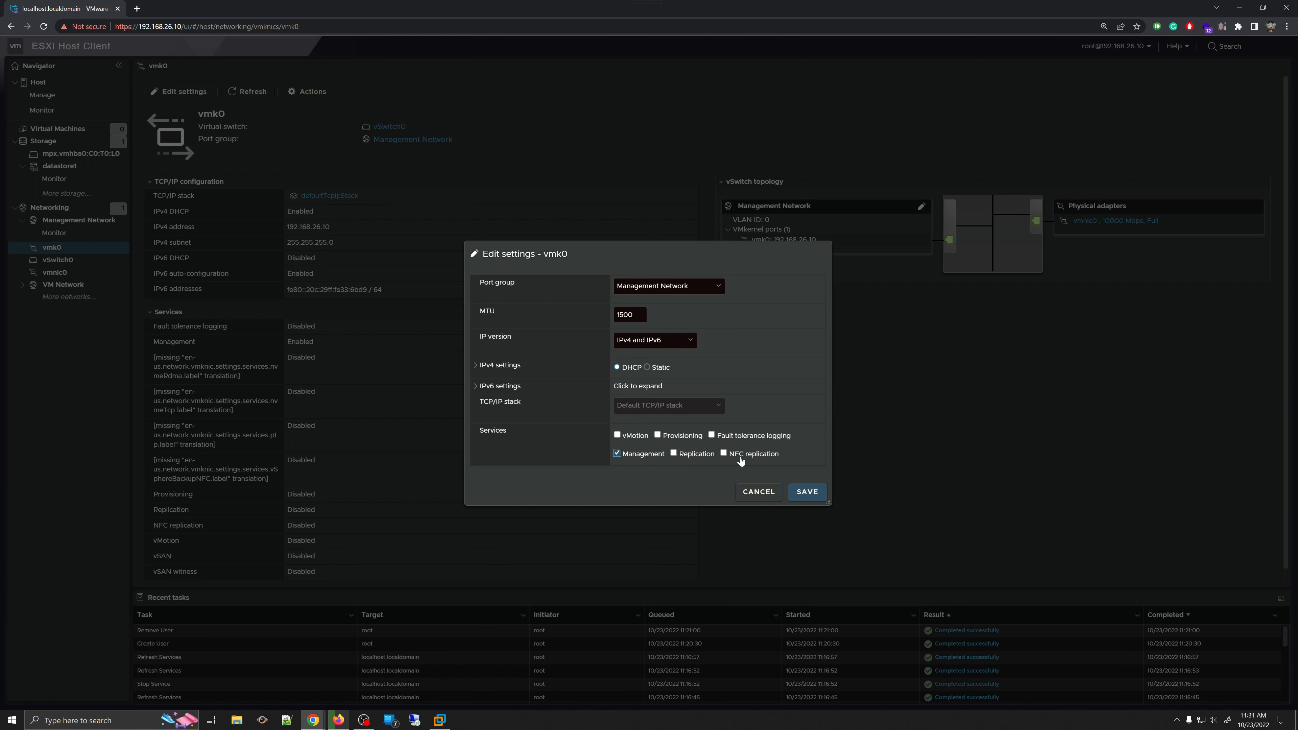
click(757, 497)
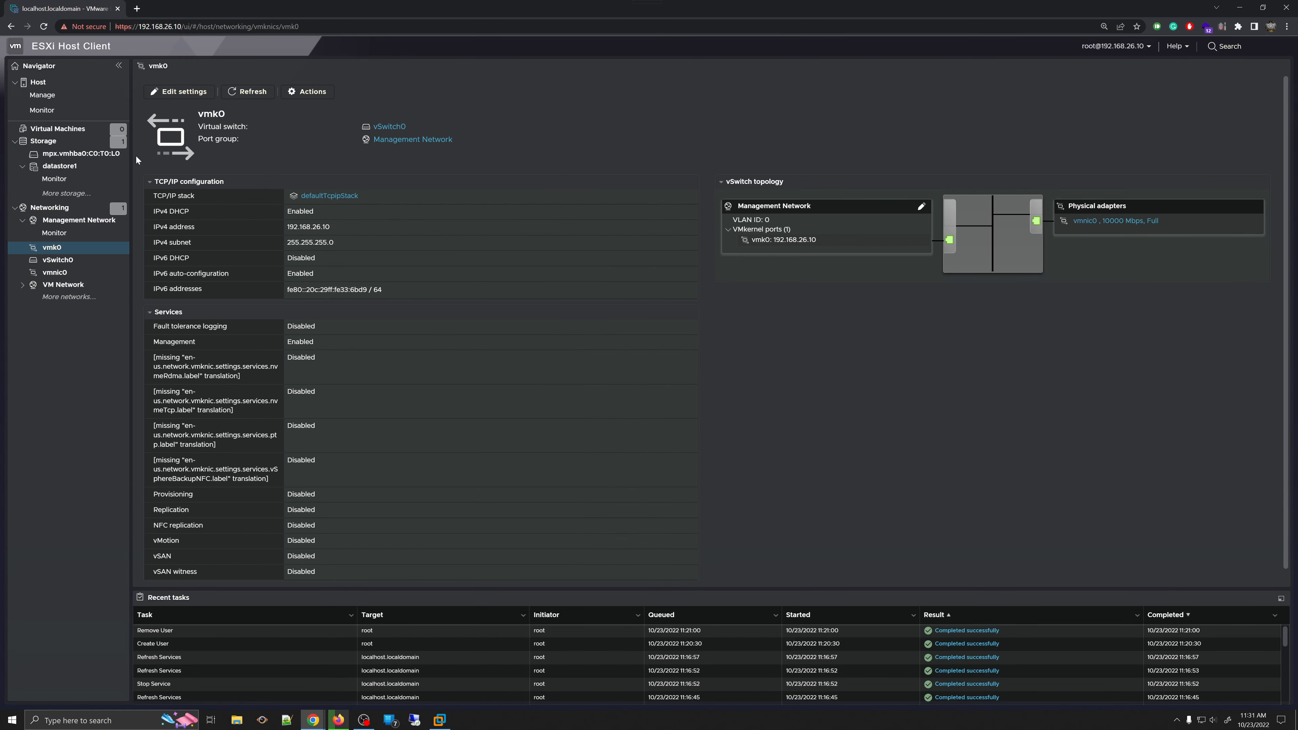
- Go through the Management Network page back to Networking and open vSwitch0's details
click(77, 240)
click(85, 221)
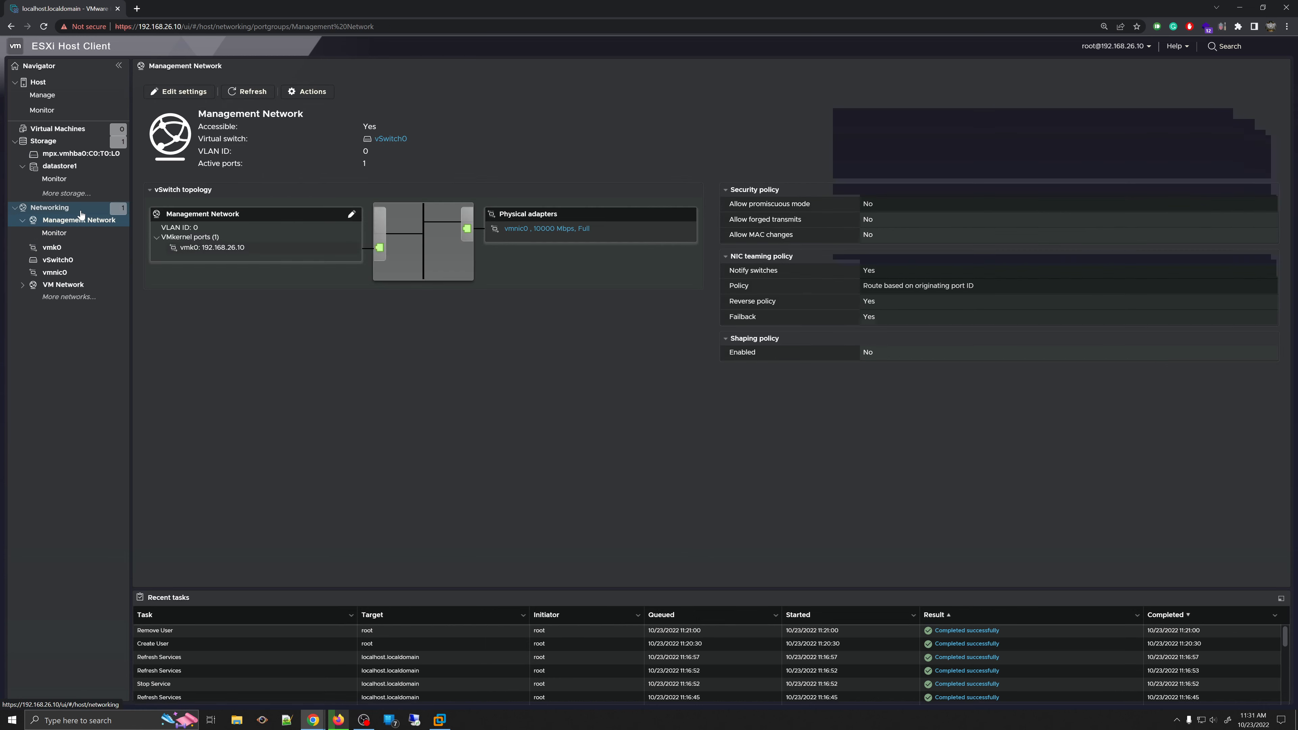
click(49, 207)
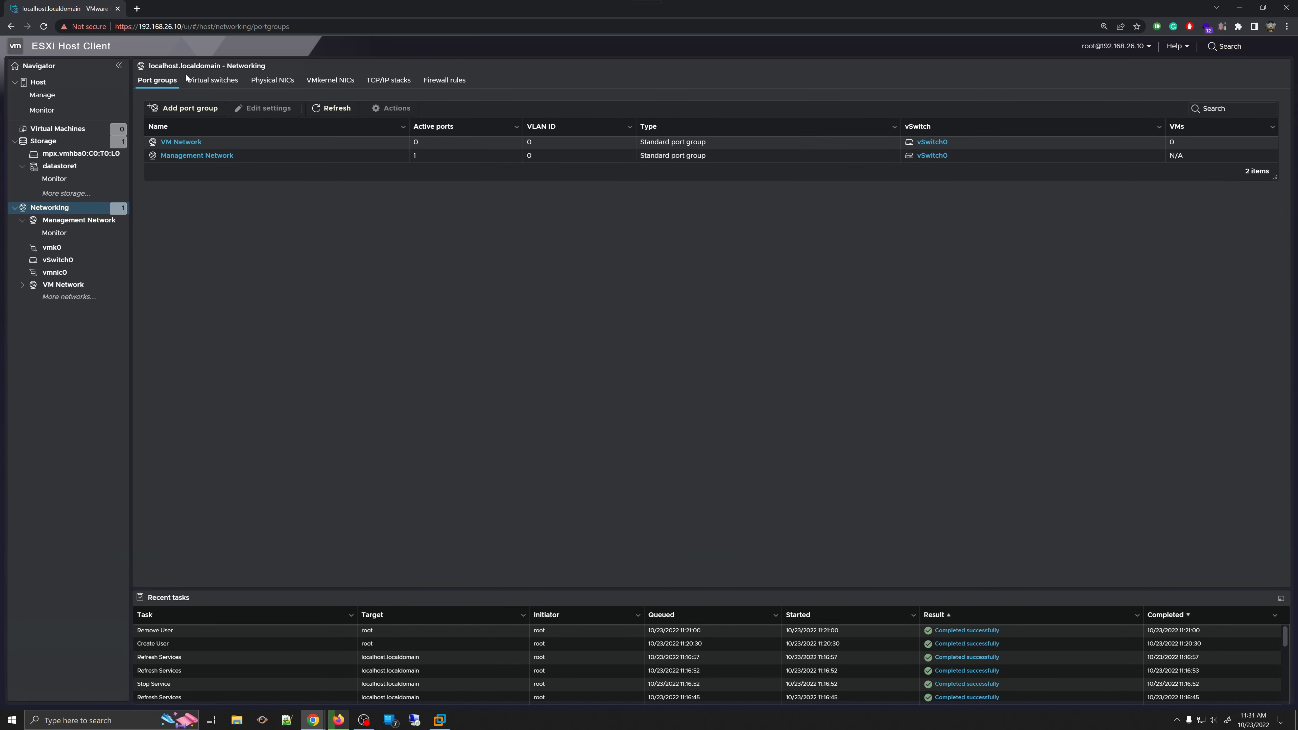
click(209, 86)
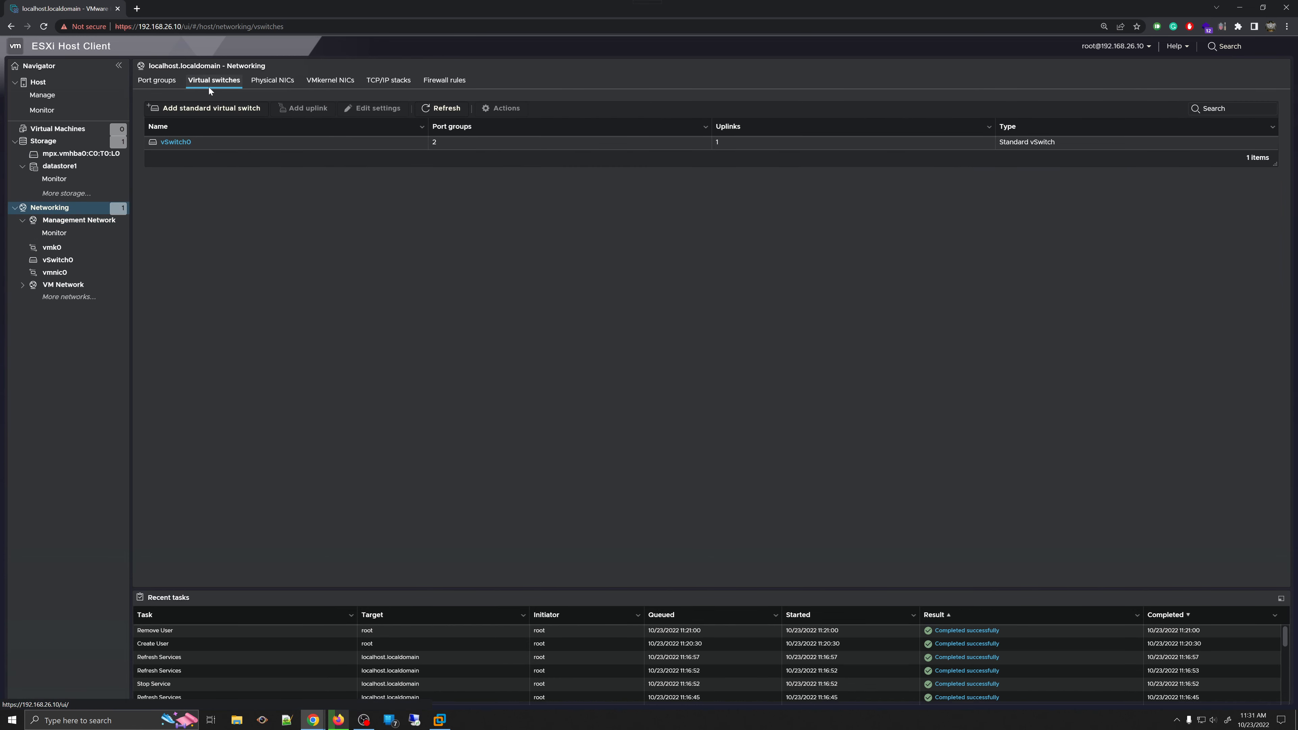
click(172, 145)
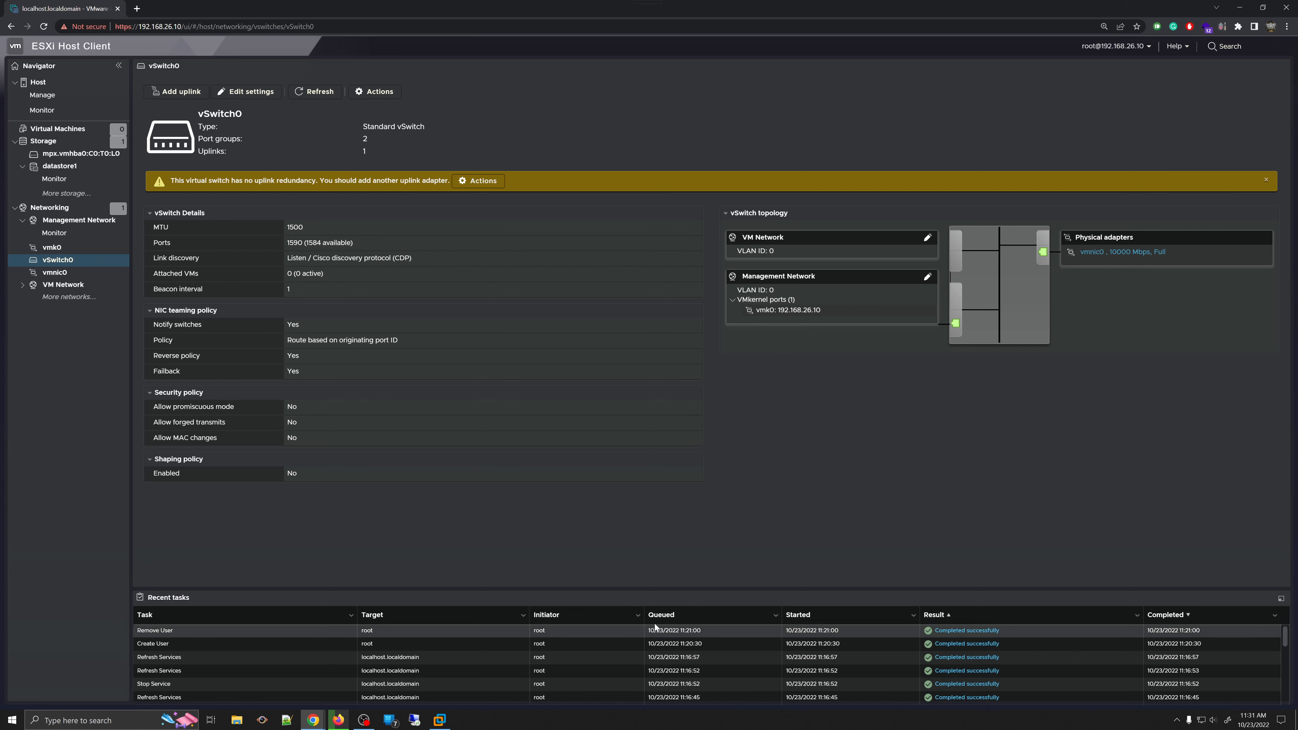
- Try adding a second uplink in vSwitch0's settings, then discard the changes
click(246, 92)
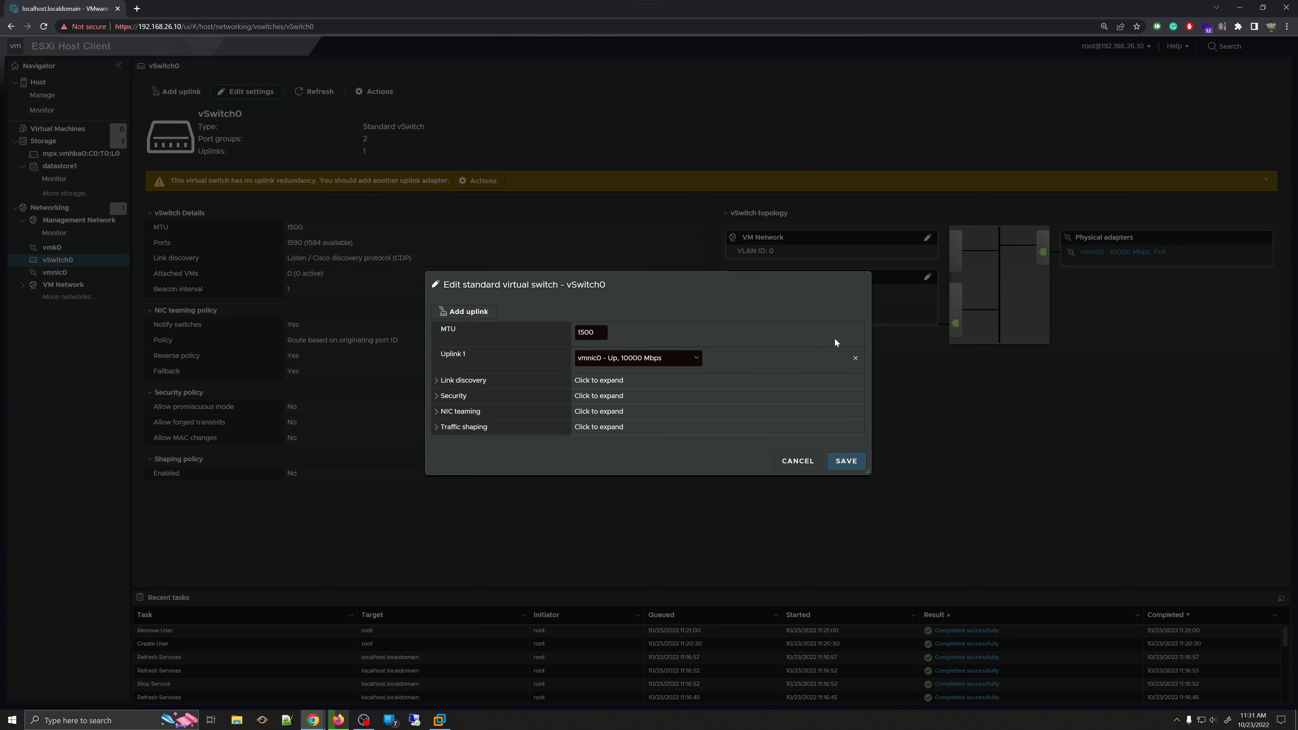
click(797, 458)
click(176, 92)
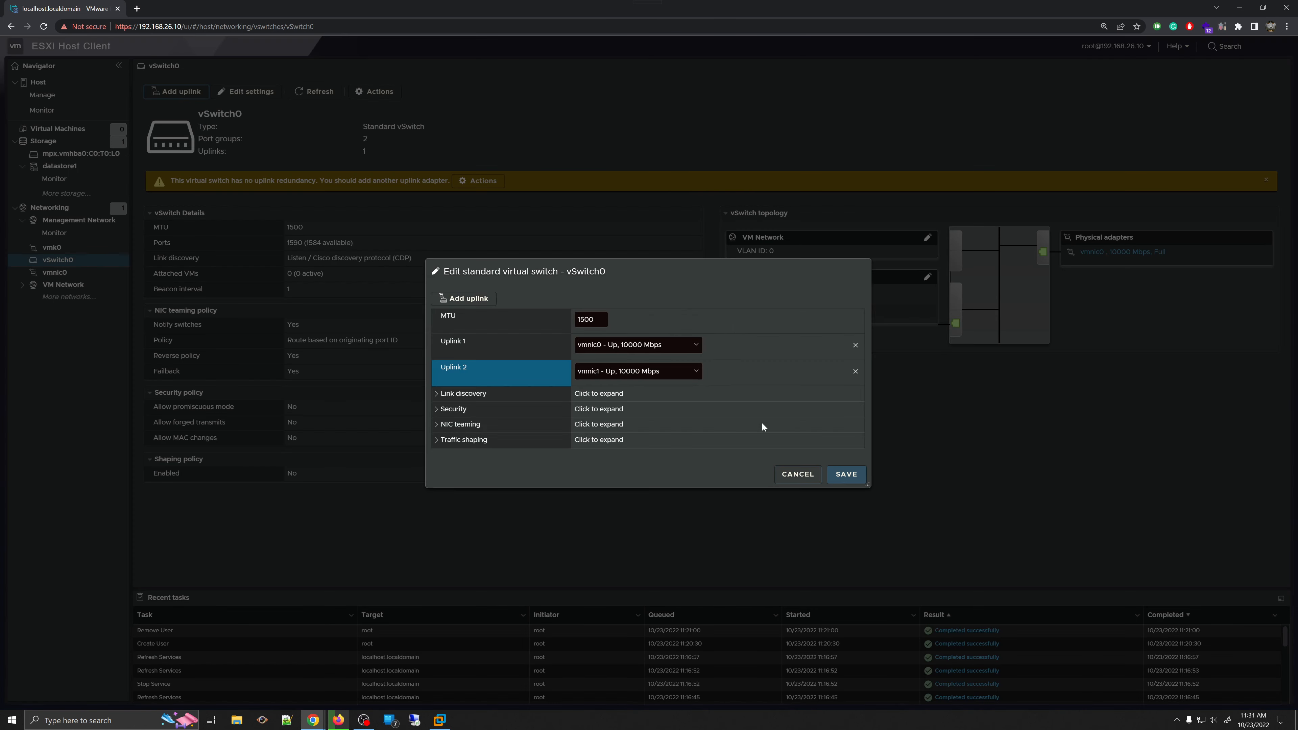
click(796, 474)
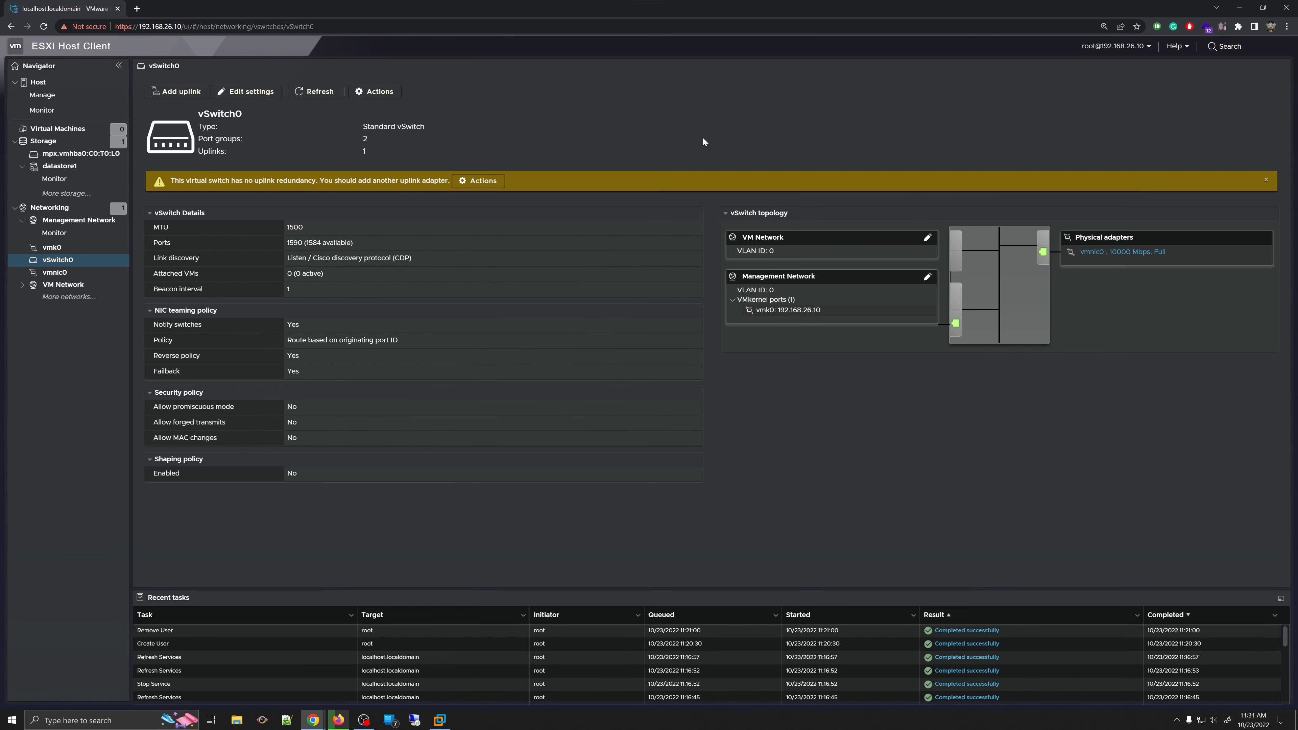
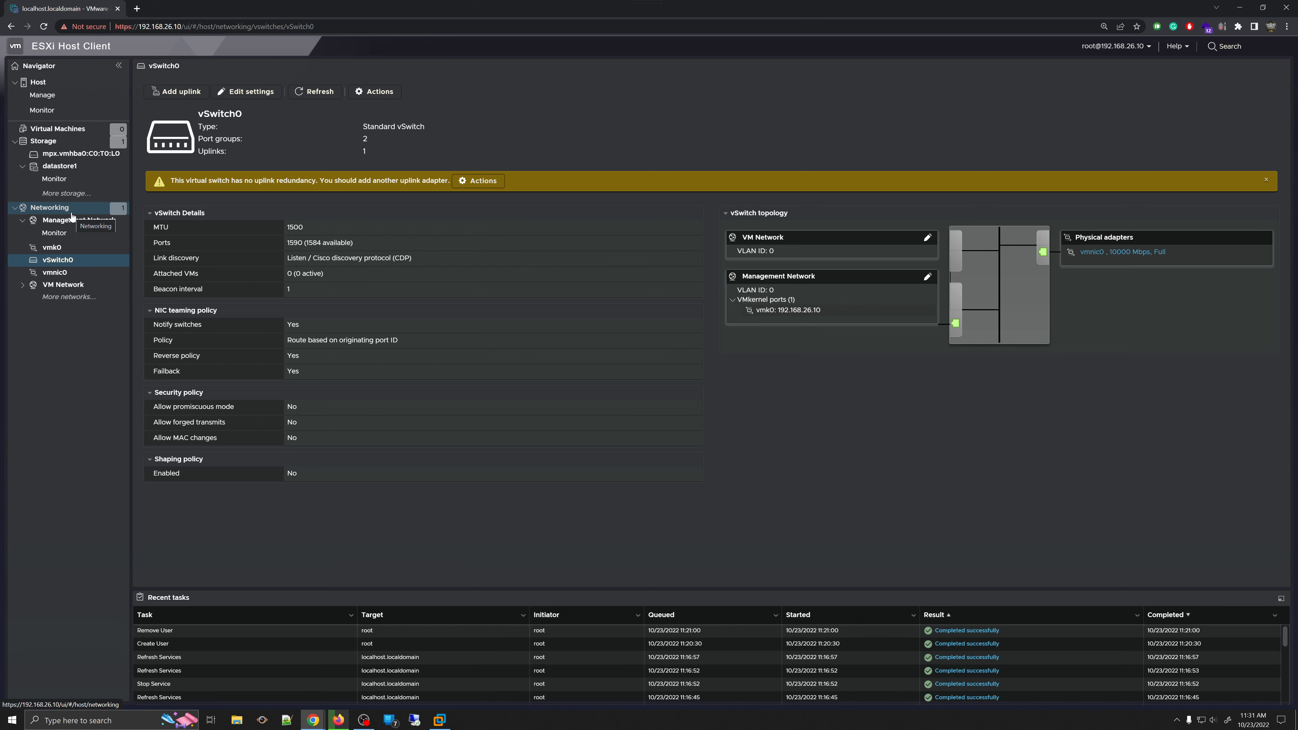
- Return to the Networking page's Virtual switches list, where vSwitch0 has 2 port groups and 1 uplink
click(71, 213)
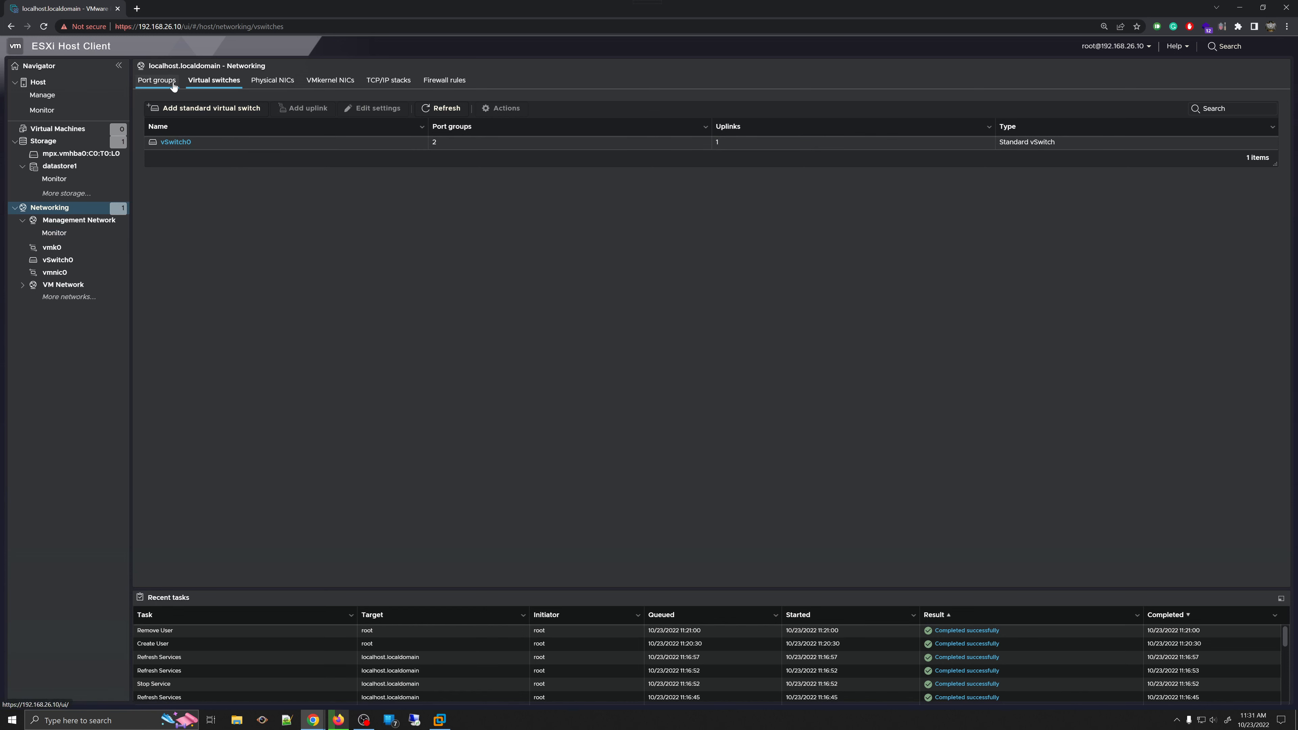
- Open Physical NICs and check vmnic0's details and link speed options without saving
click(284, 82)
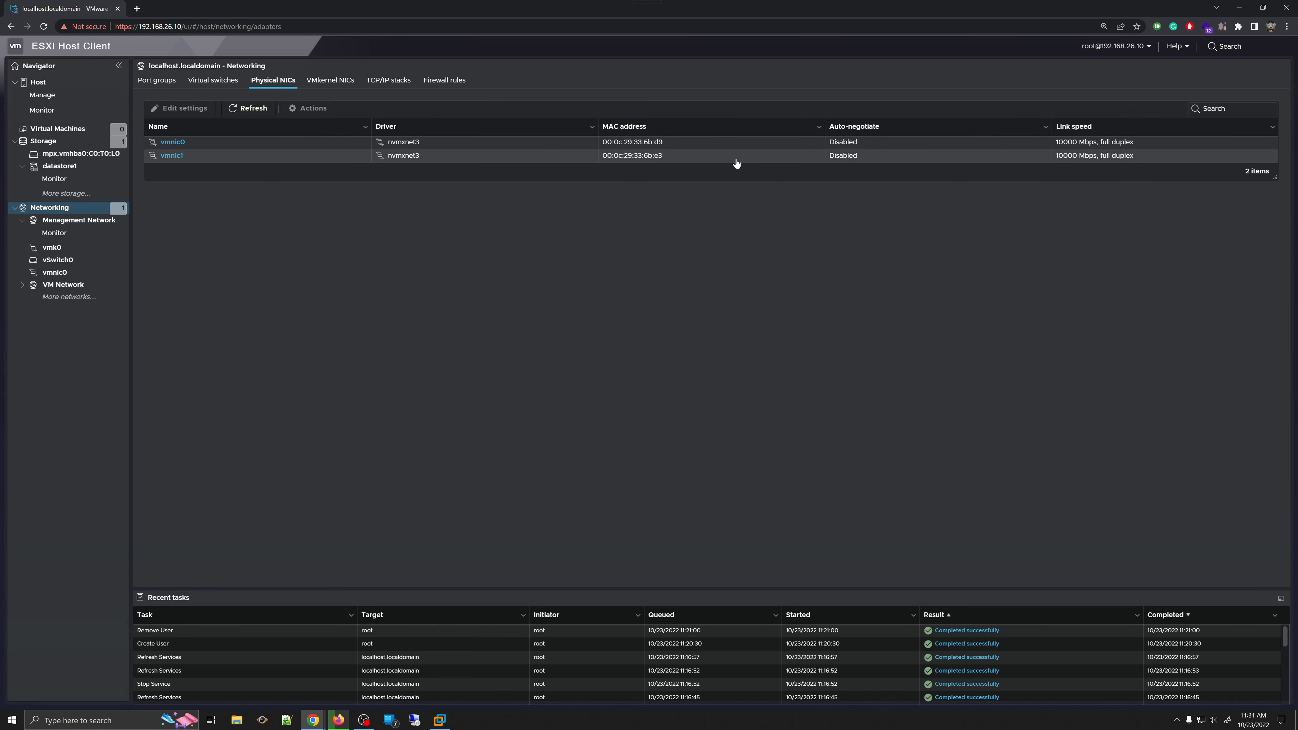
click(172, 142)
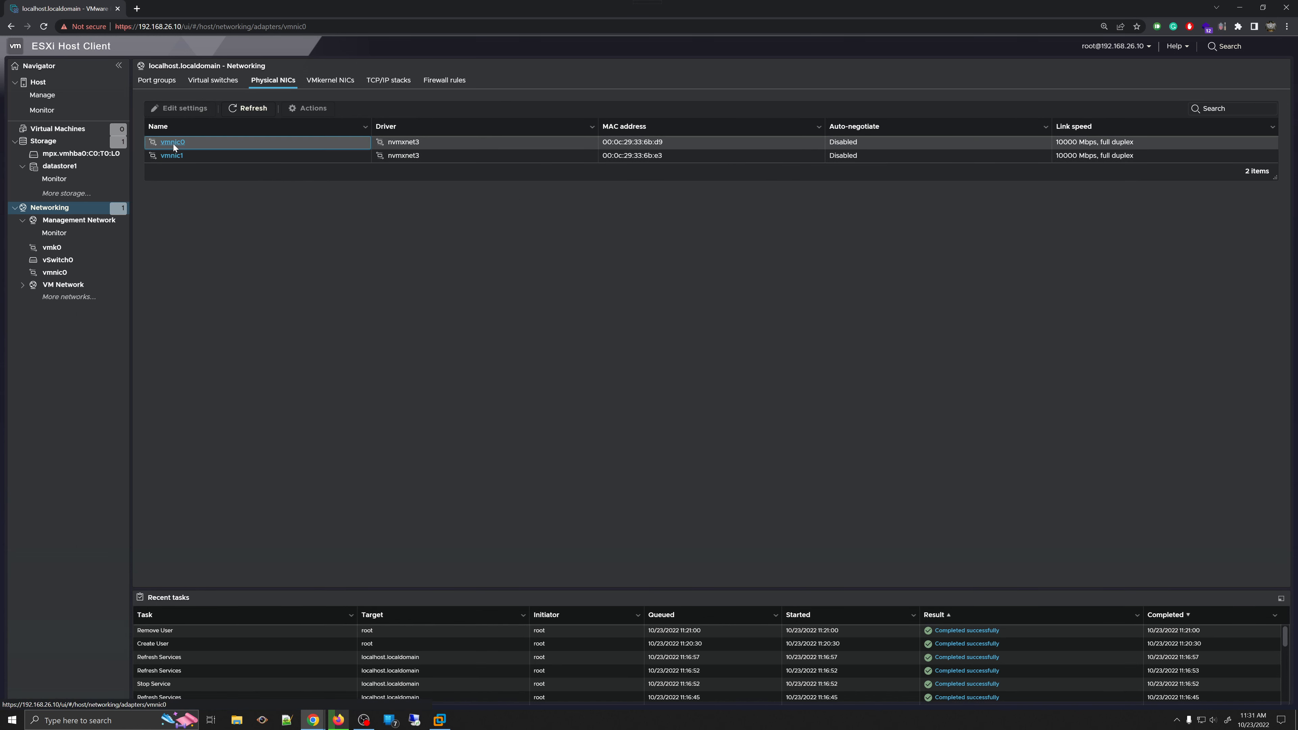
click(174, 92)
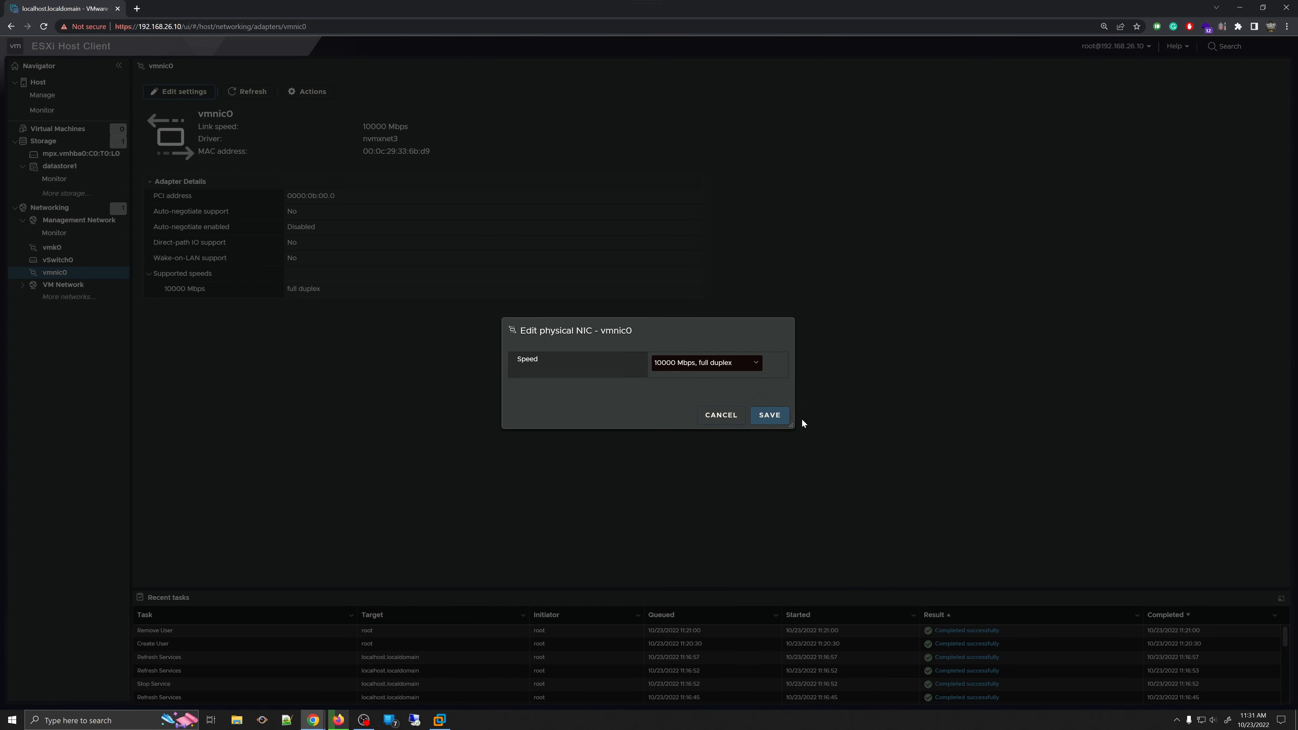
click(739, 362)
click(721, 414)
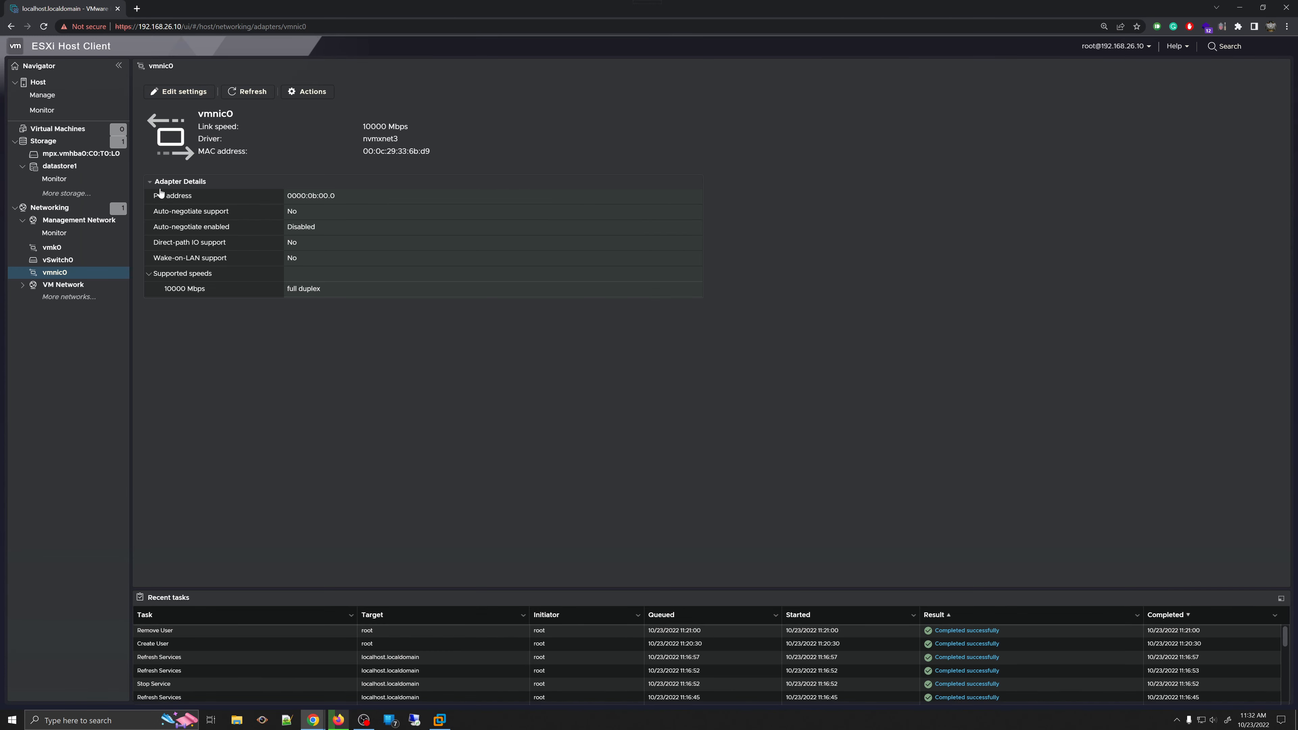
- View vmnic1's details, then list the VMkernel NICs showing vmk0 on Management Network
click(50, 207)
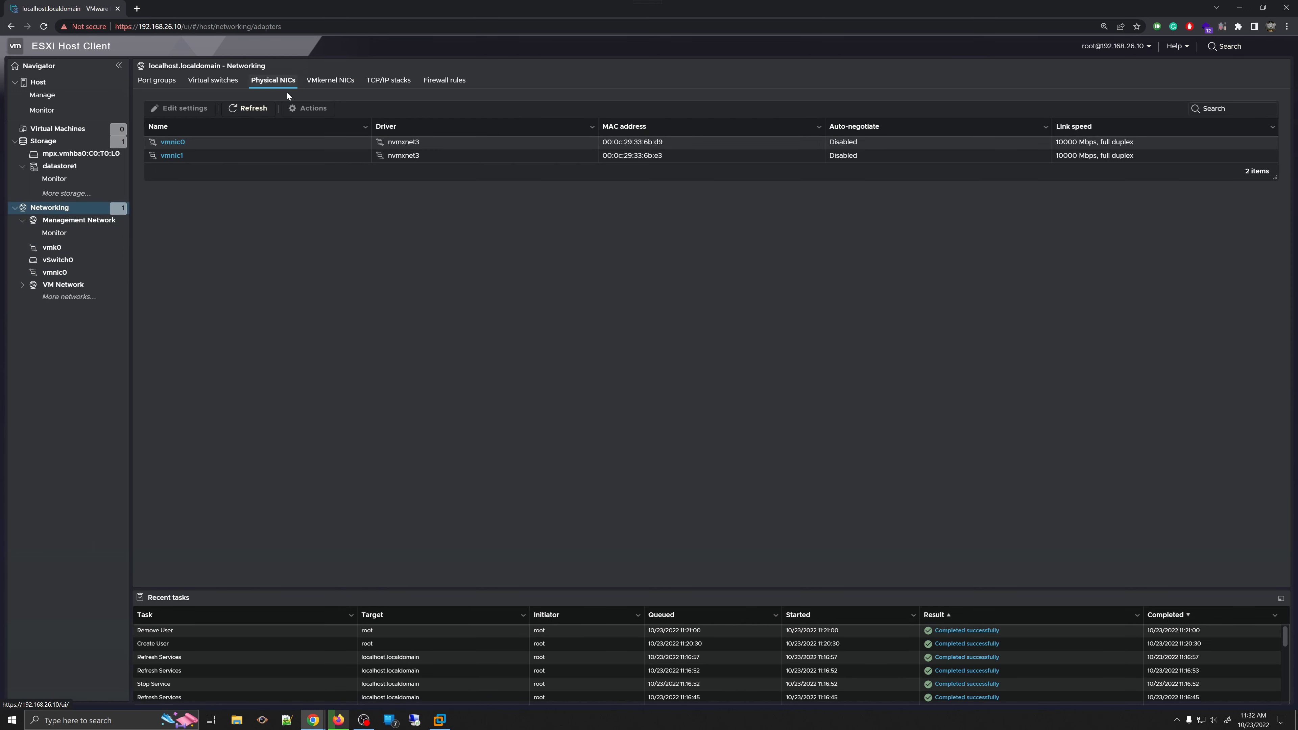
click(172, 156)
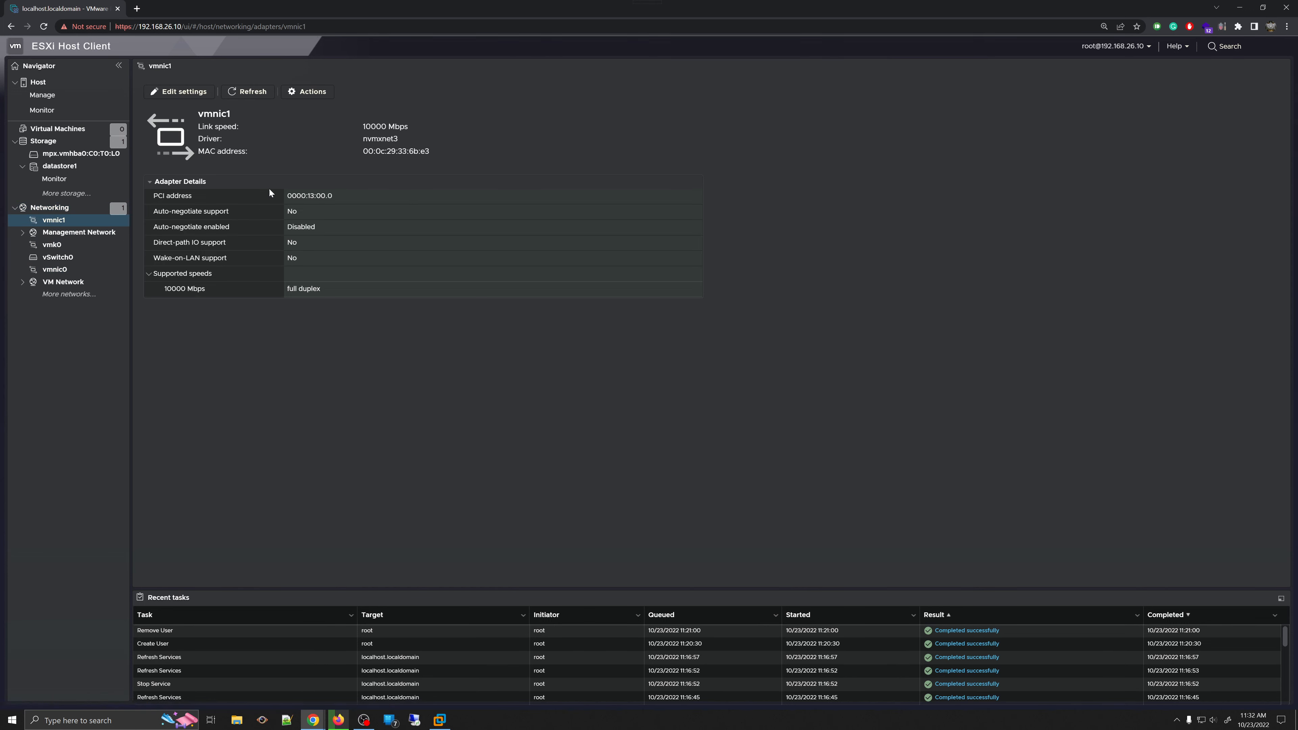
click(49, 207)
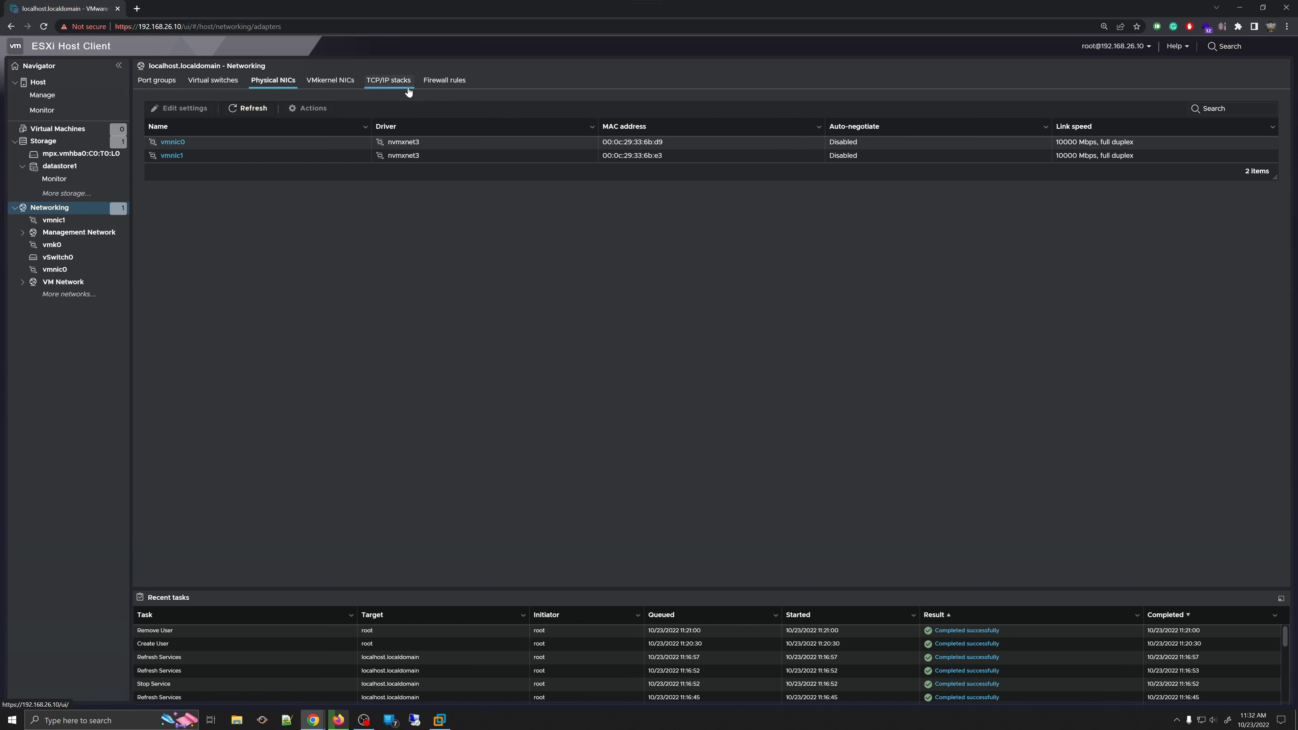
click(342, 84)
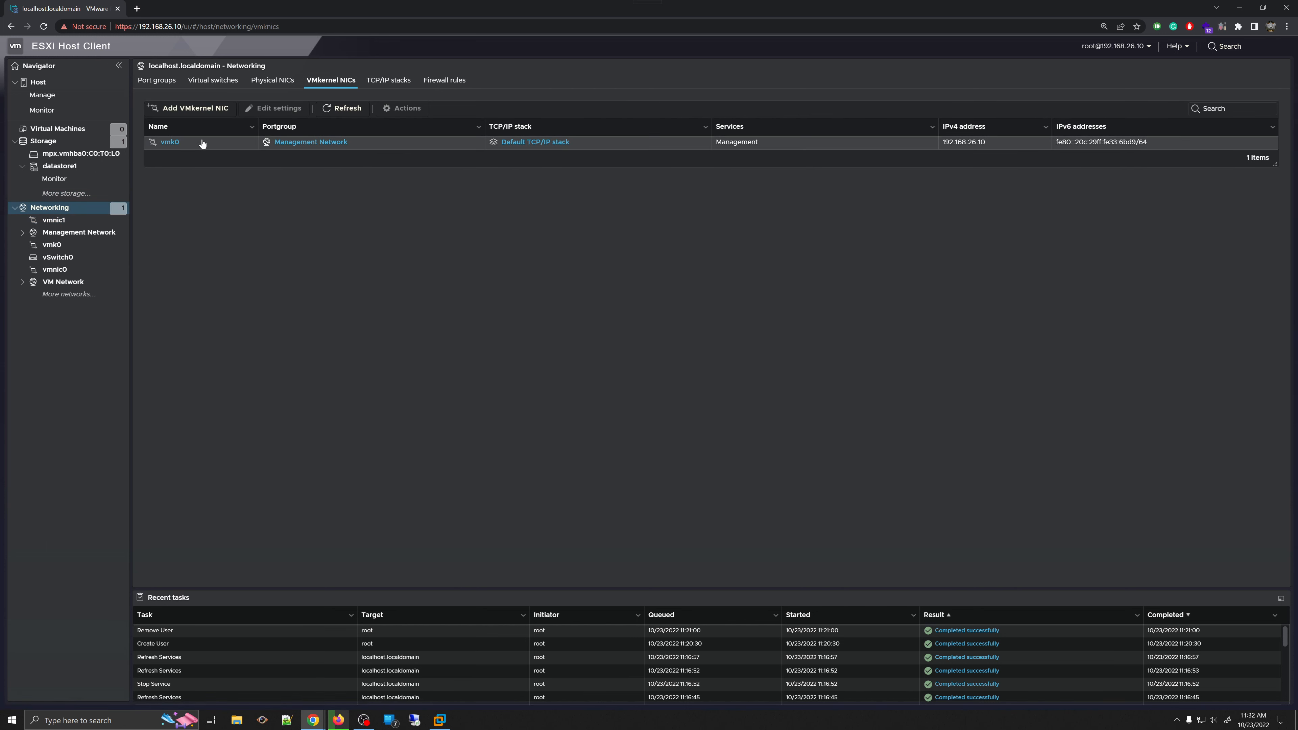
- Open the Default TCP/IP stack's configuration editor from the TCP/IP stacks tab
click(394, 84)
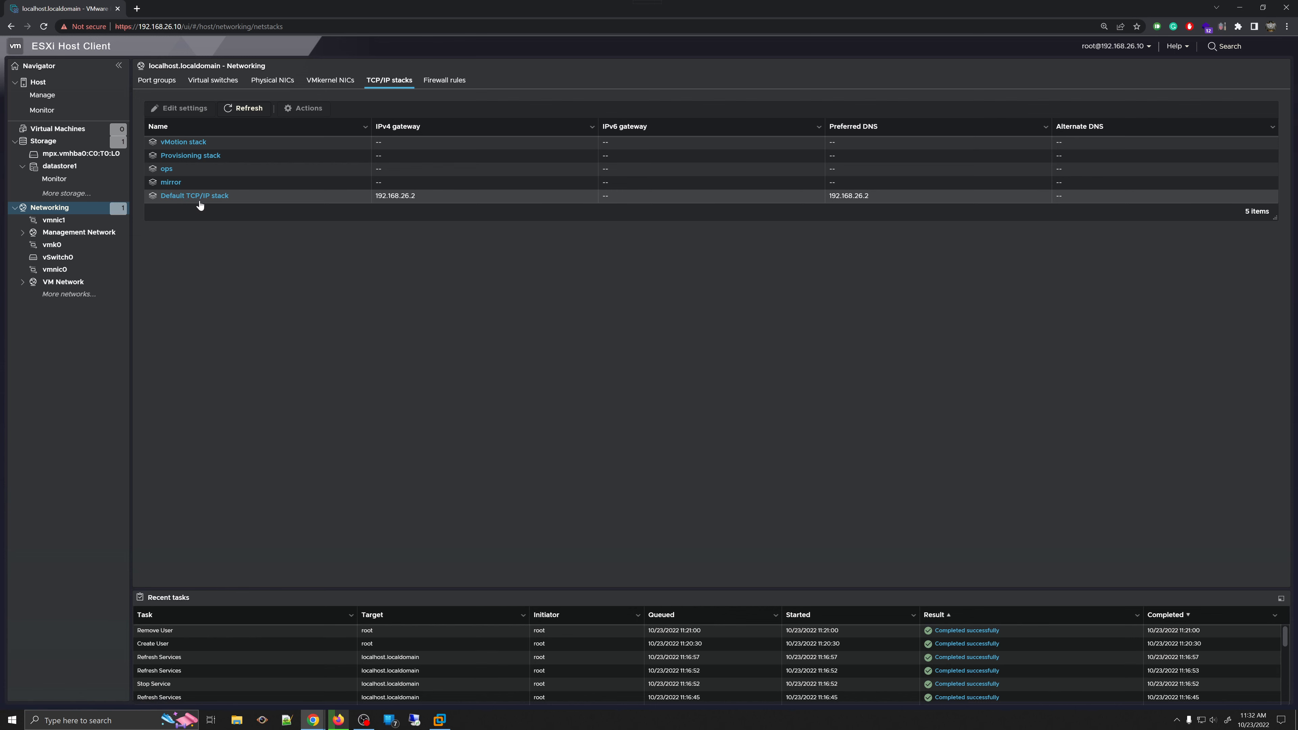
click(211, 201)
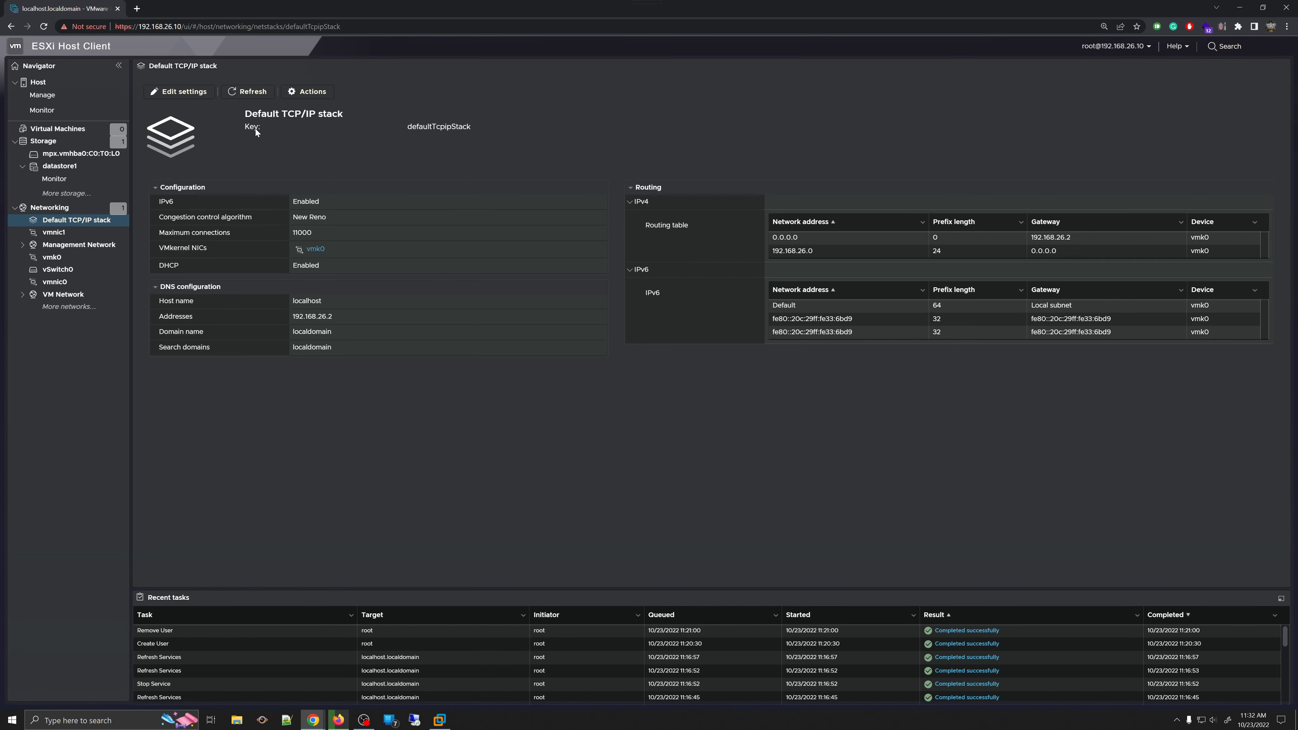
click(179, 91)
scroll(691, 354, down, 2)
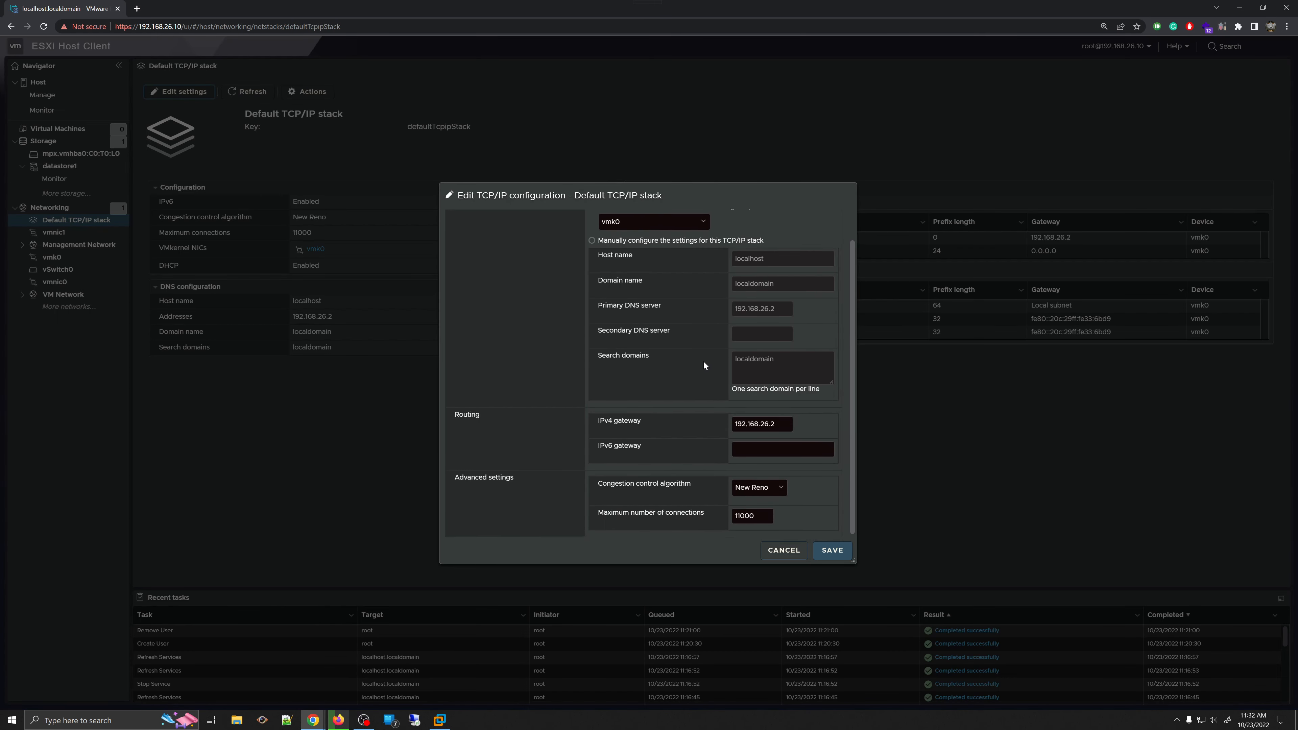
scroll(704, 353, up, 2)
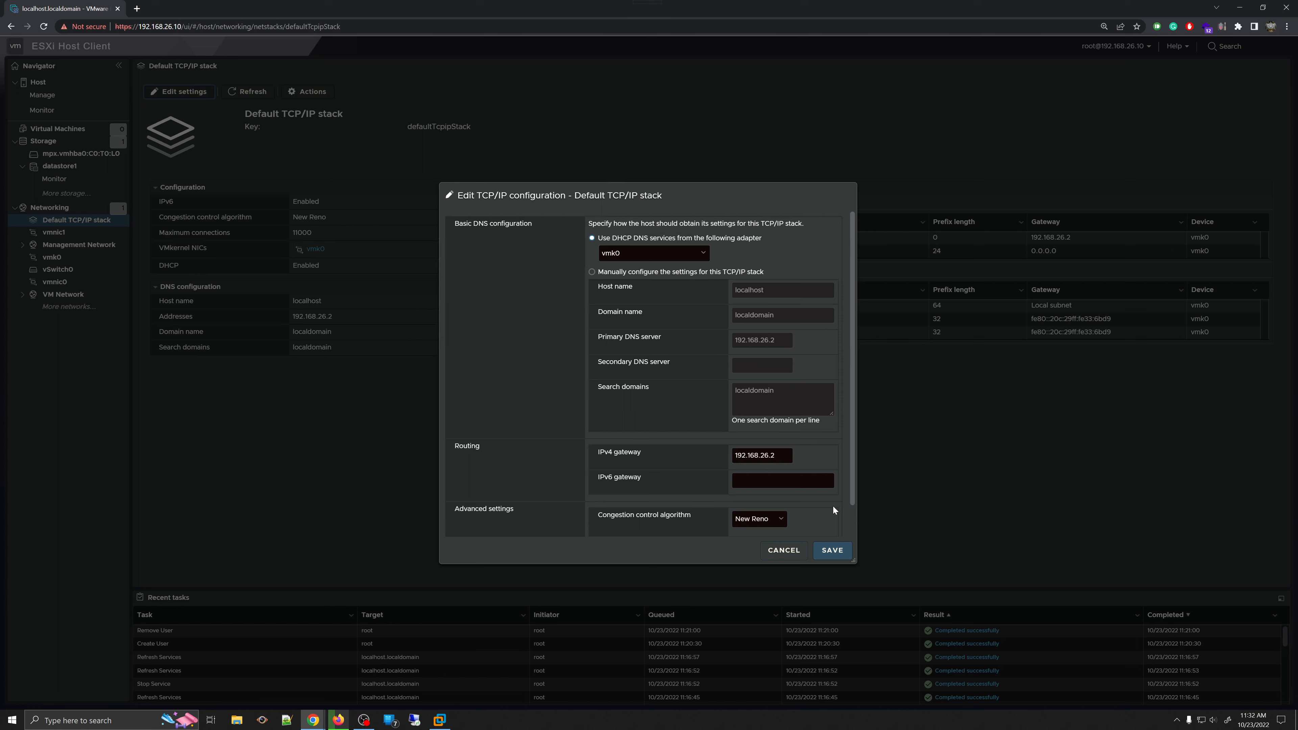
- Try DHCP via vmk0 and manual DNS with the localdomain search domain, then discard the changes
click(646, 260)
click(645, 251)
click(591, 238)
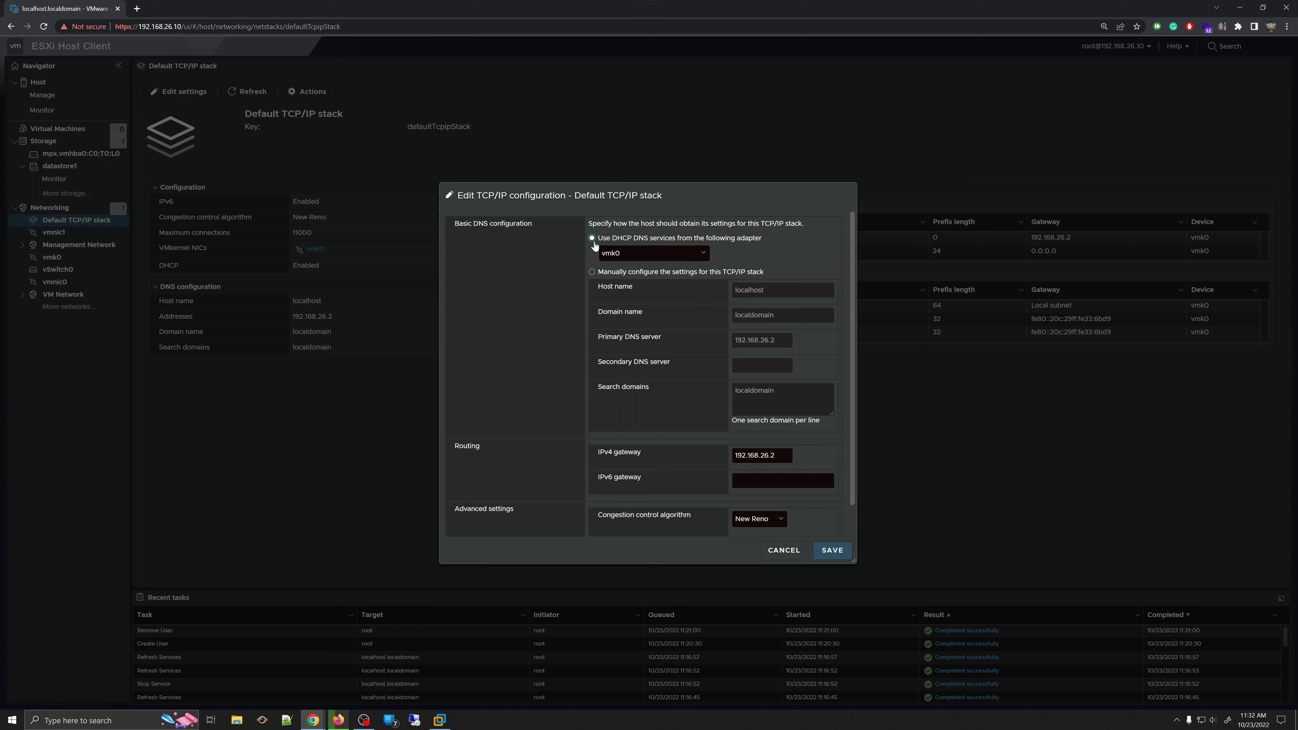
click(592, 273)
scroll(790, 358, down, 1)
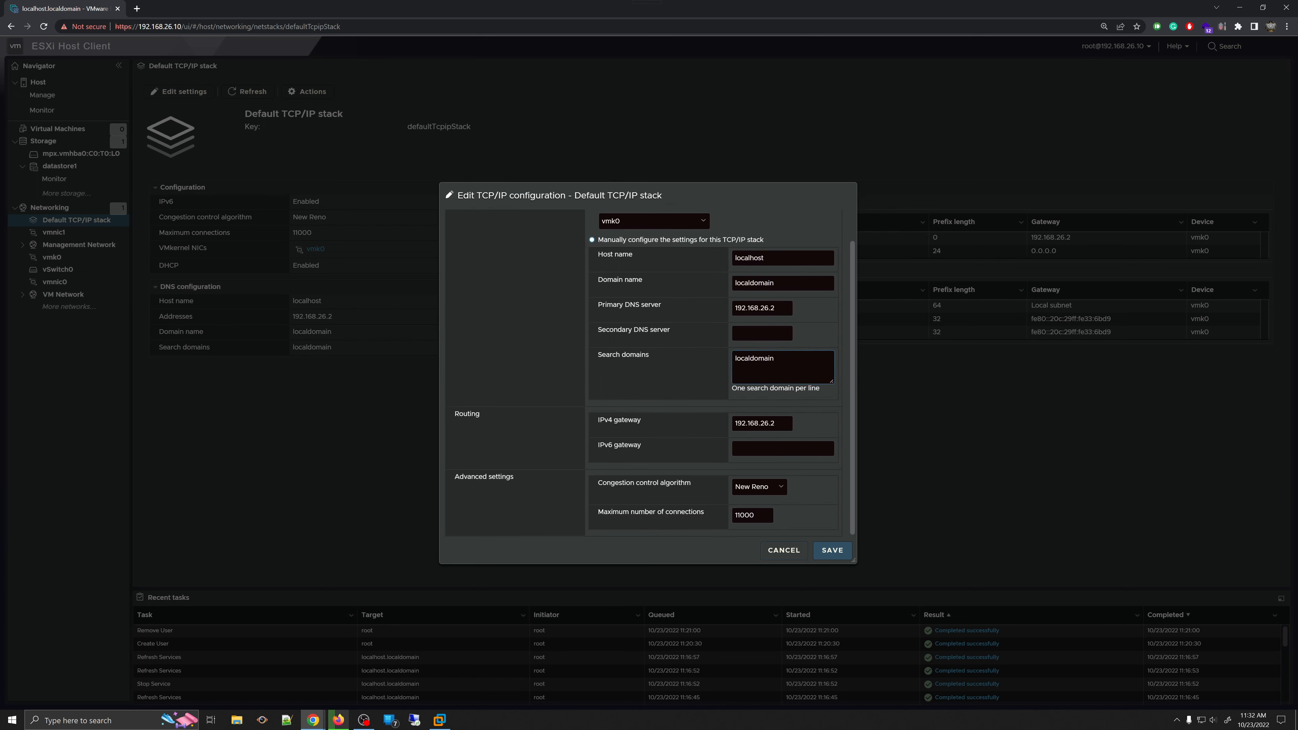
double_click(759, 359)
click(779, 553)
click(50, 207)
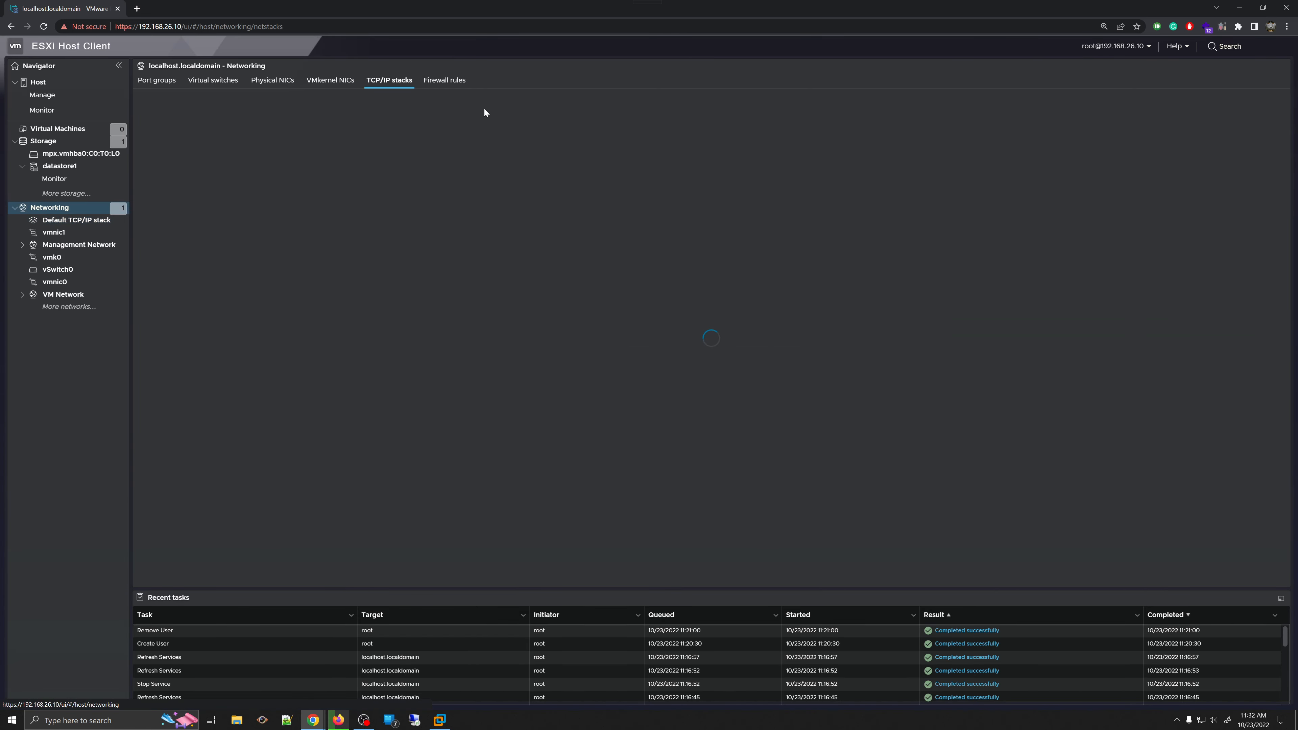
- Scroll through the 57 firewall rules with their ports, protocols and services
click(439, 81)
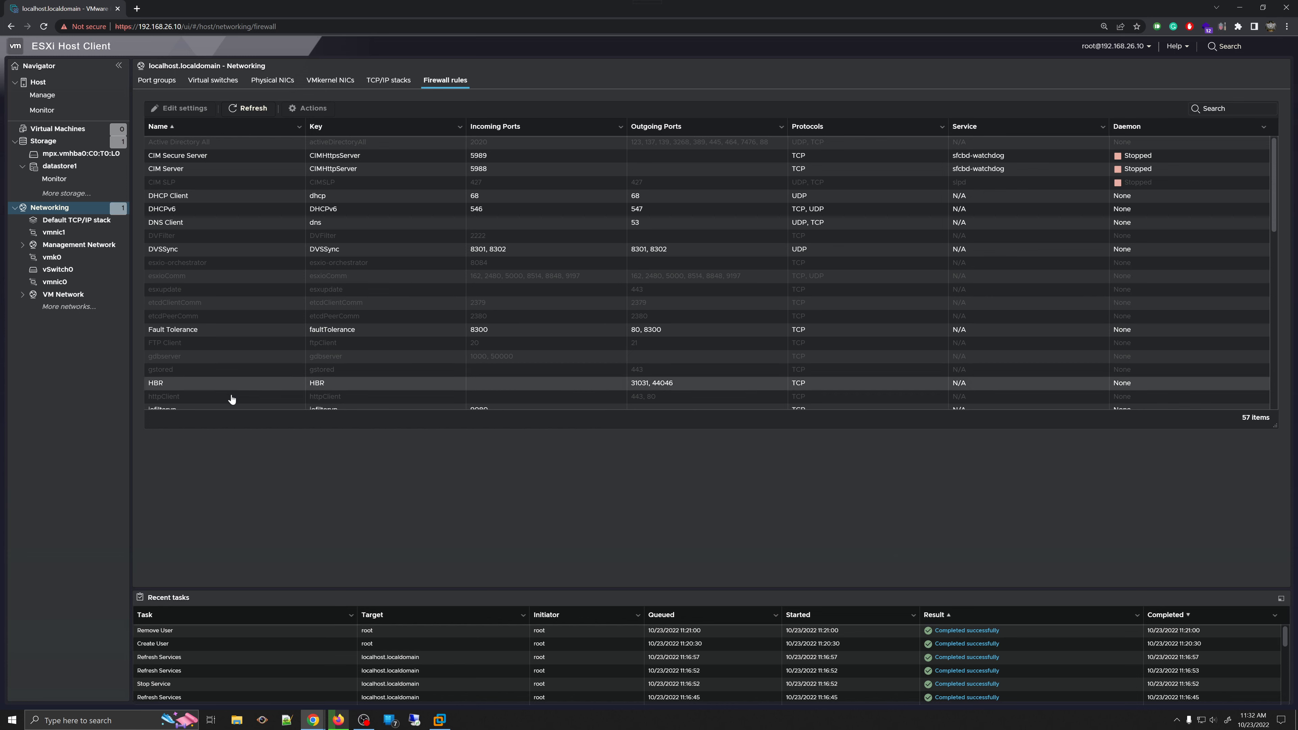
scroll(493, 372, down, 10)
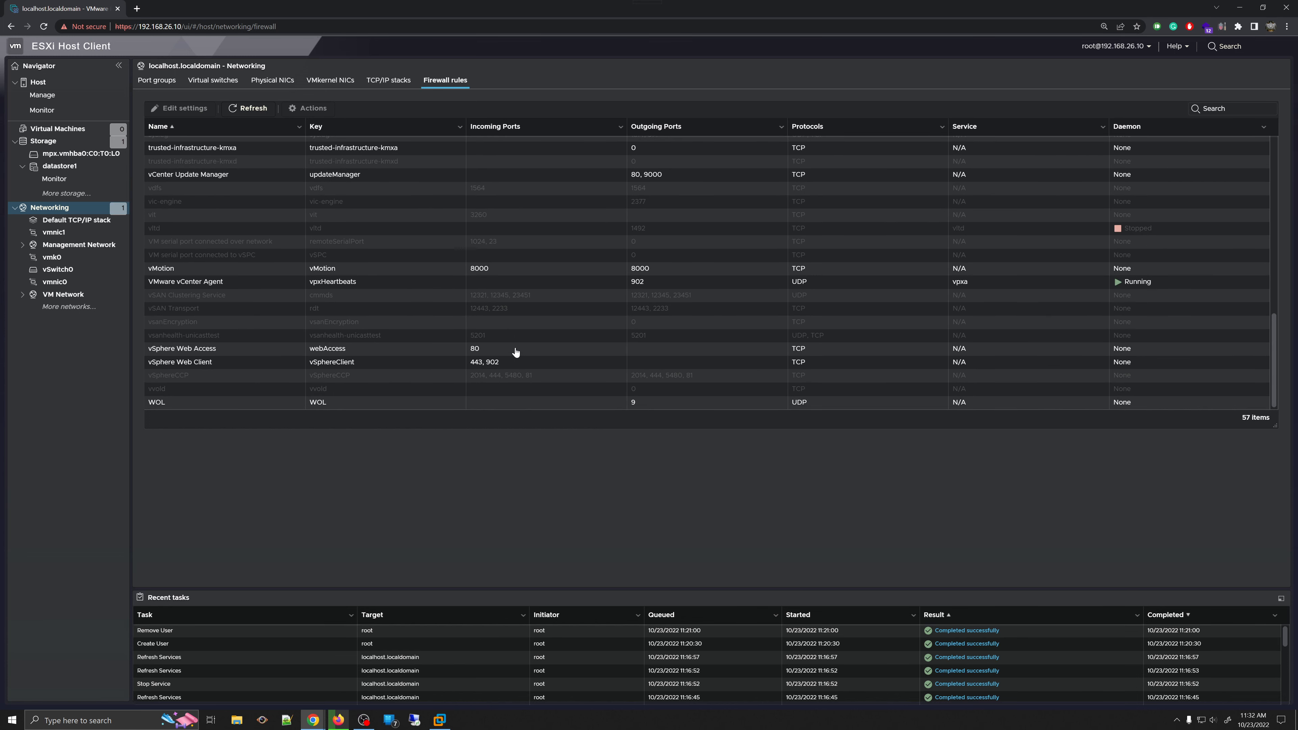
scroll(515, 352, up, 10)
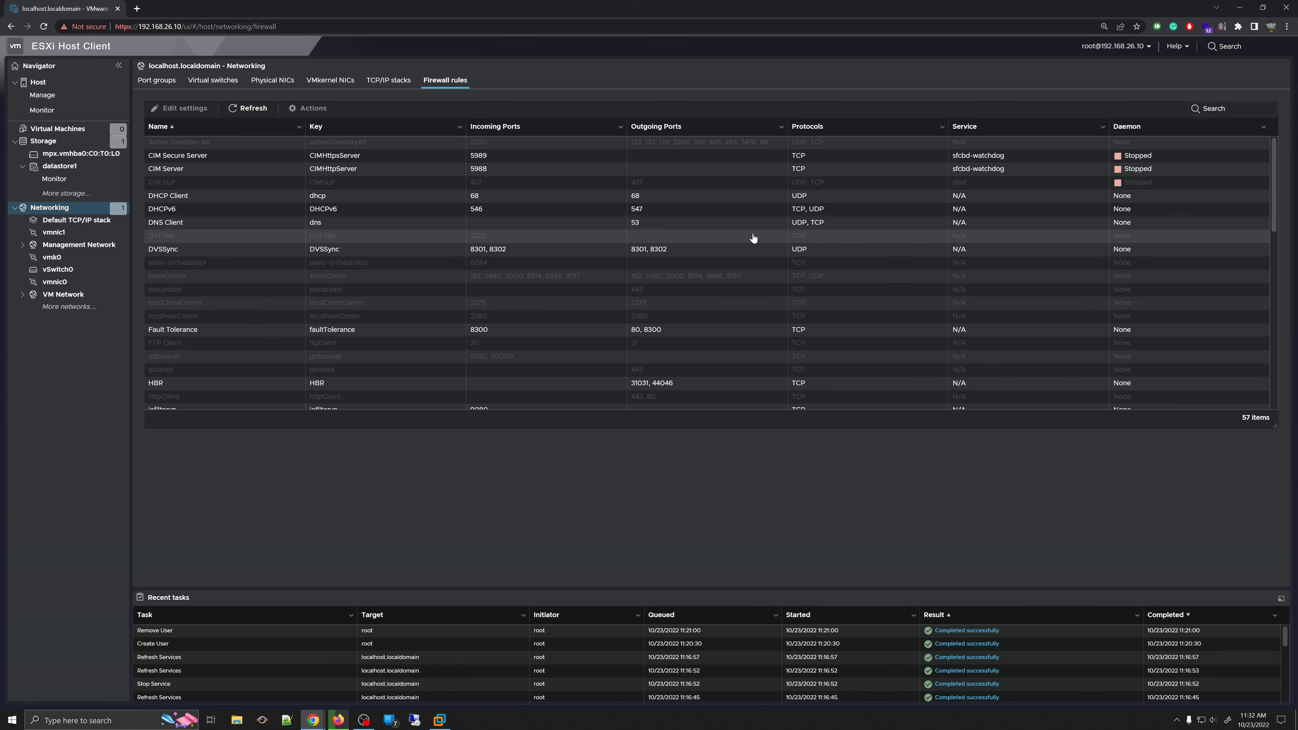
scroll(328, 223, down, 5)
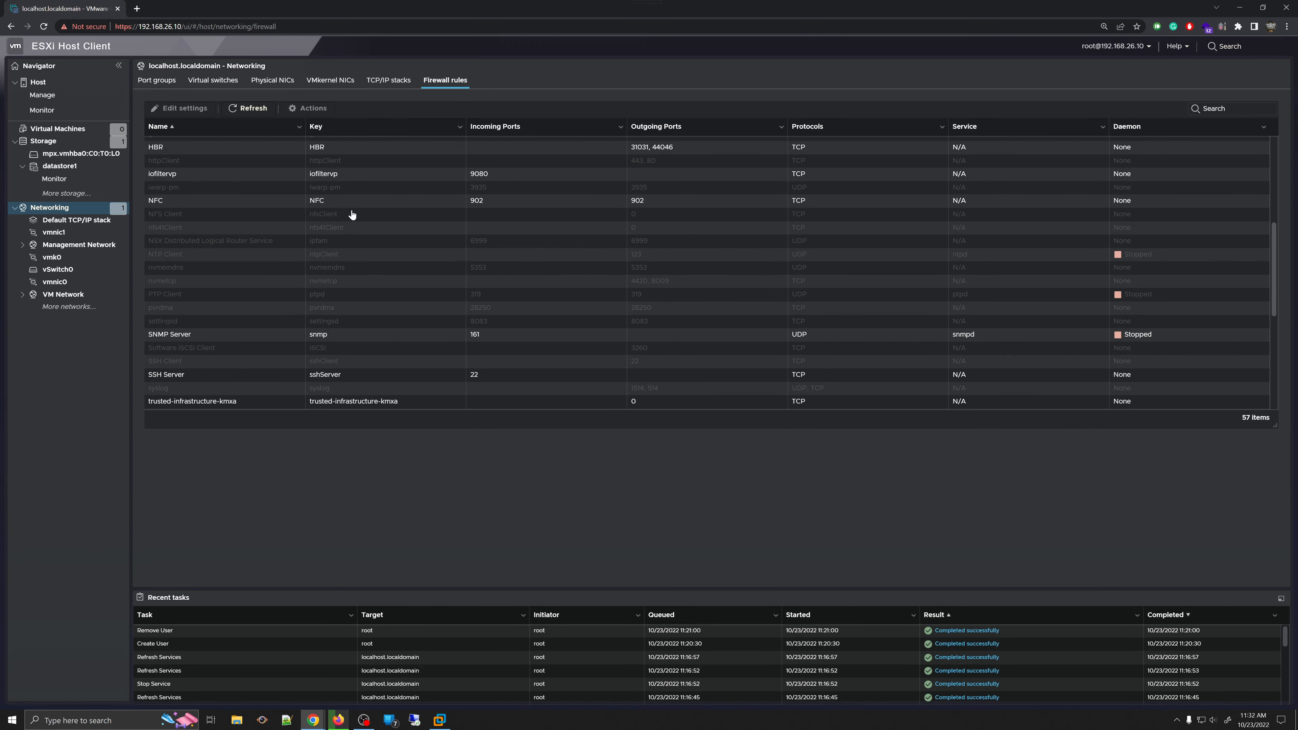
scroll(353, 215, up, 5)
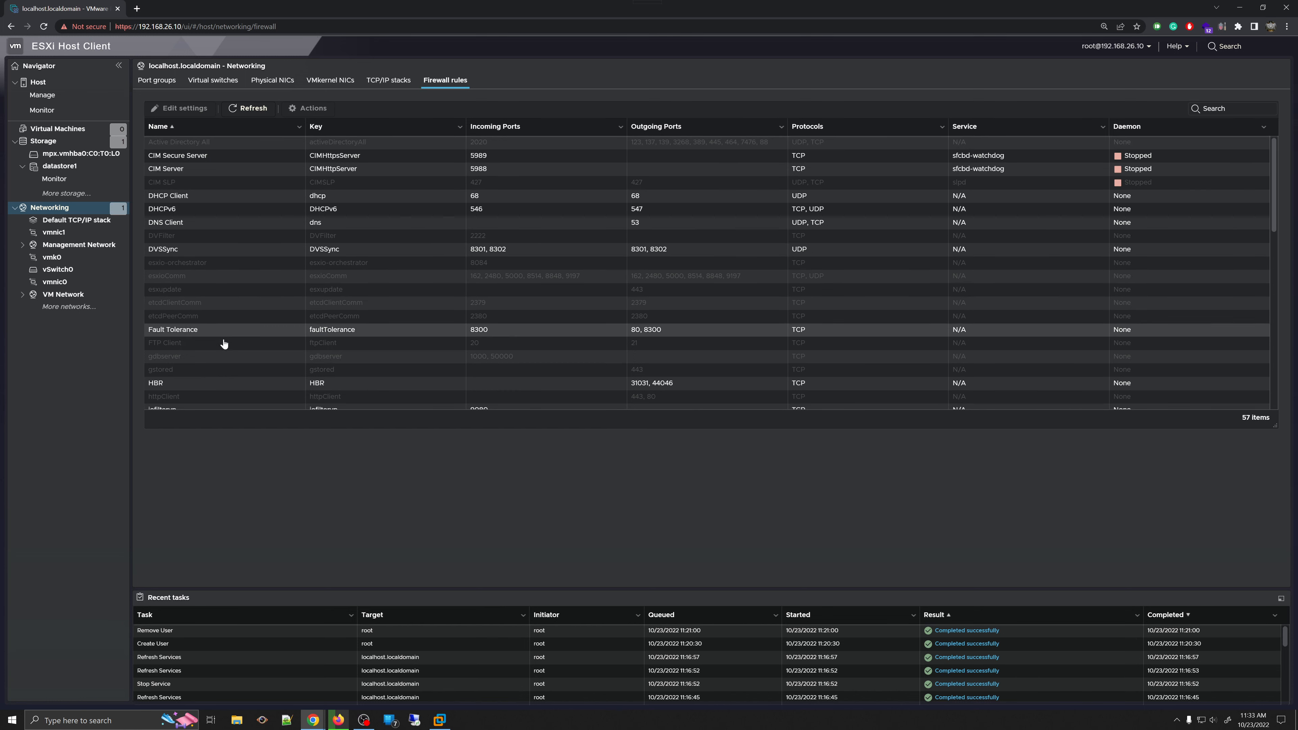
scroll(223, 343, down, 10)
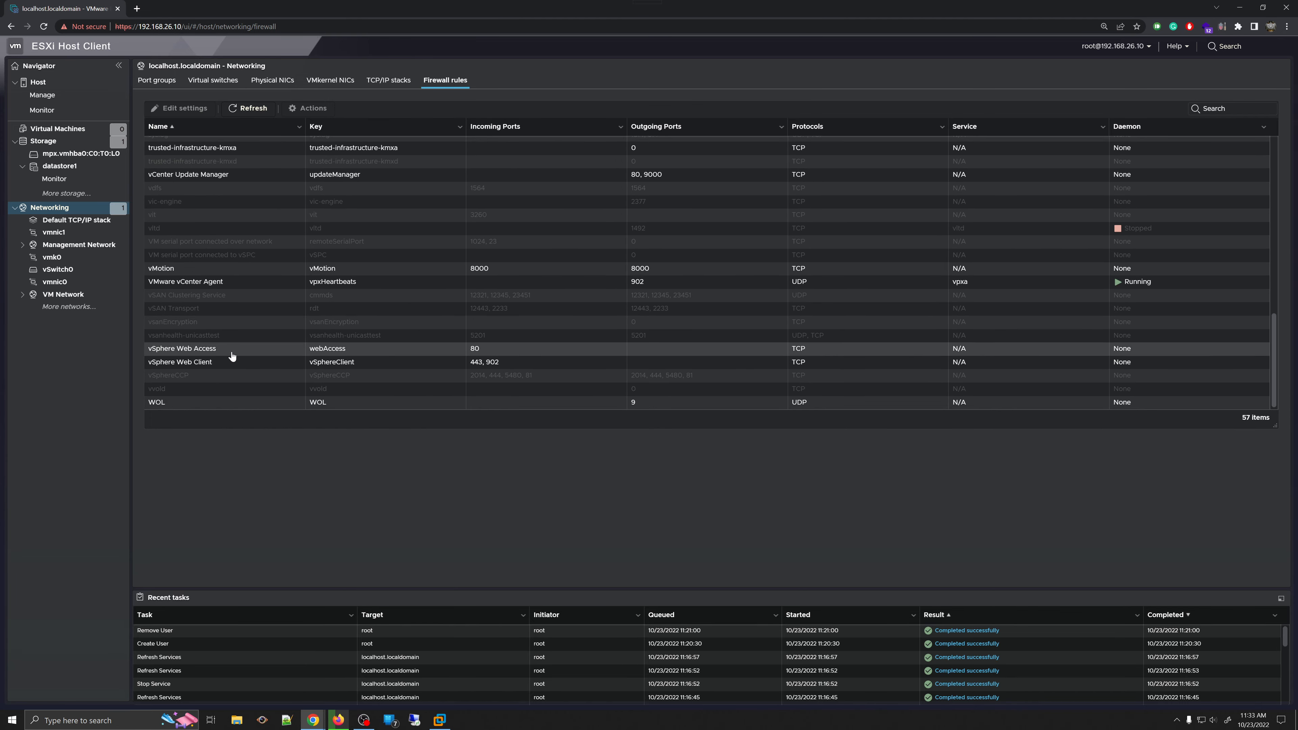
scroll(226, 356, up, 10)
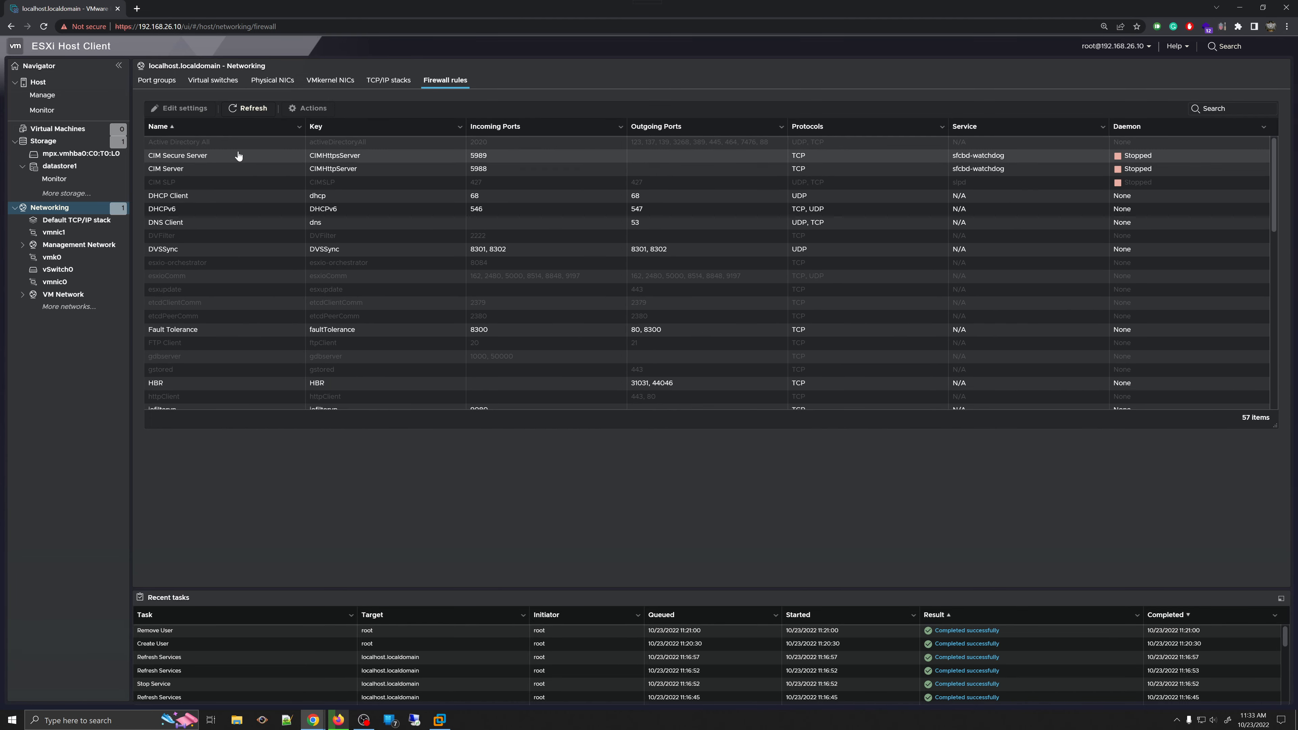
- View the CIM Secure Server rule (port 5989), cancel its Edit settings, and show its Actions menu
click(202, 160)
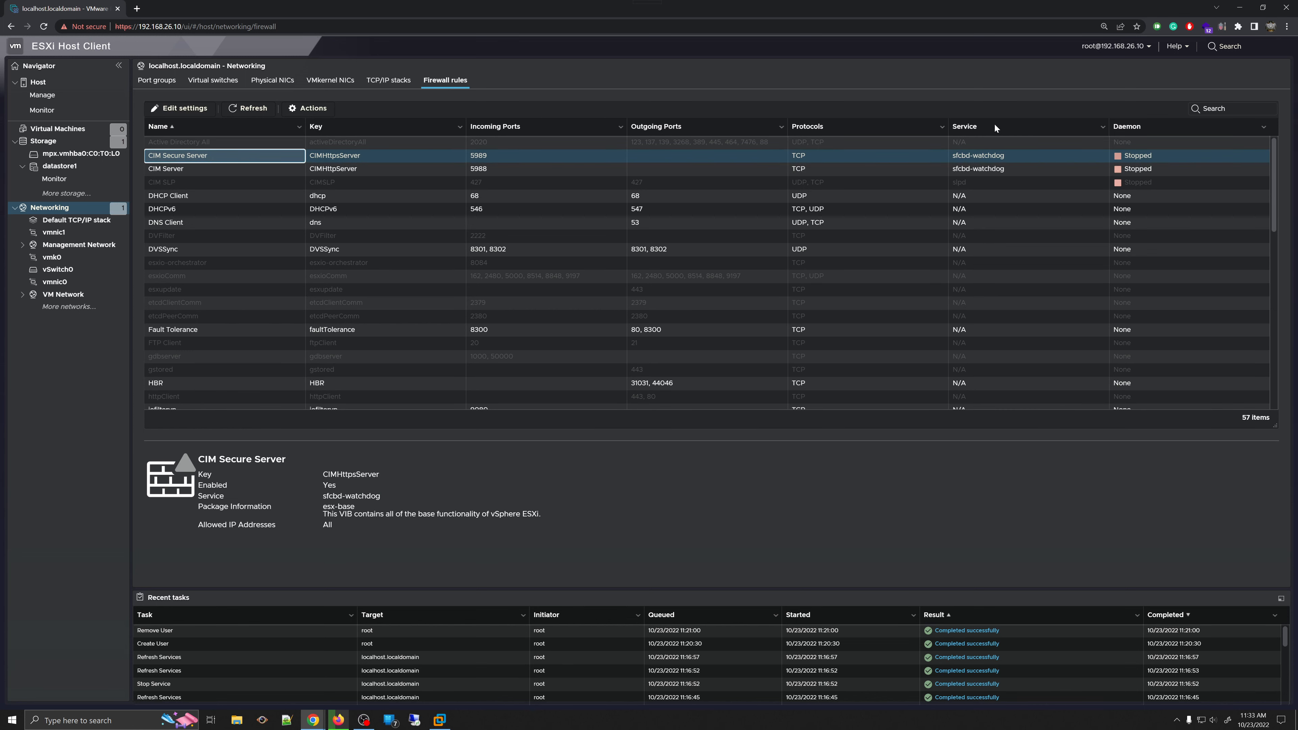
click(186, 116)
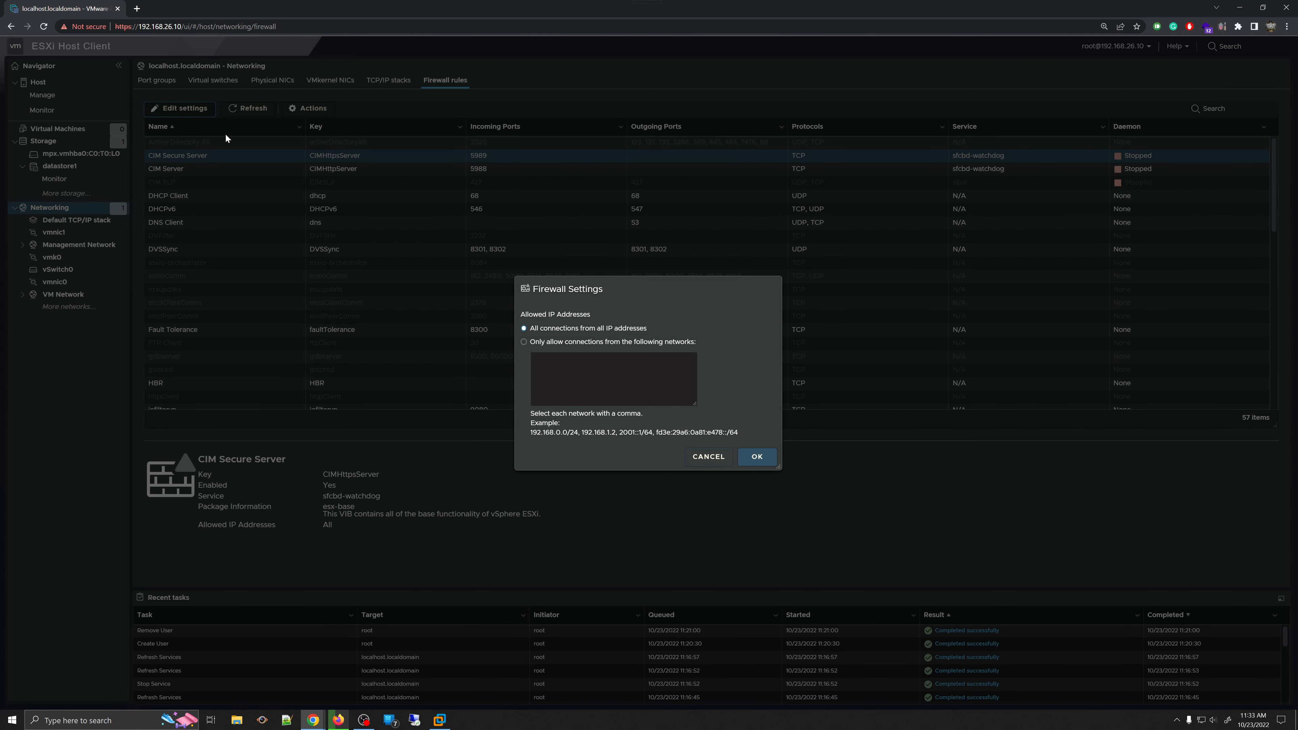
click(705, 467)
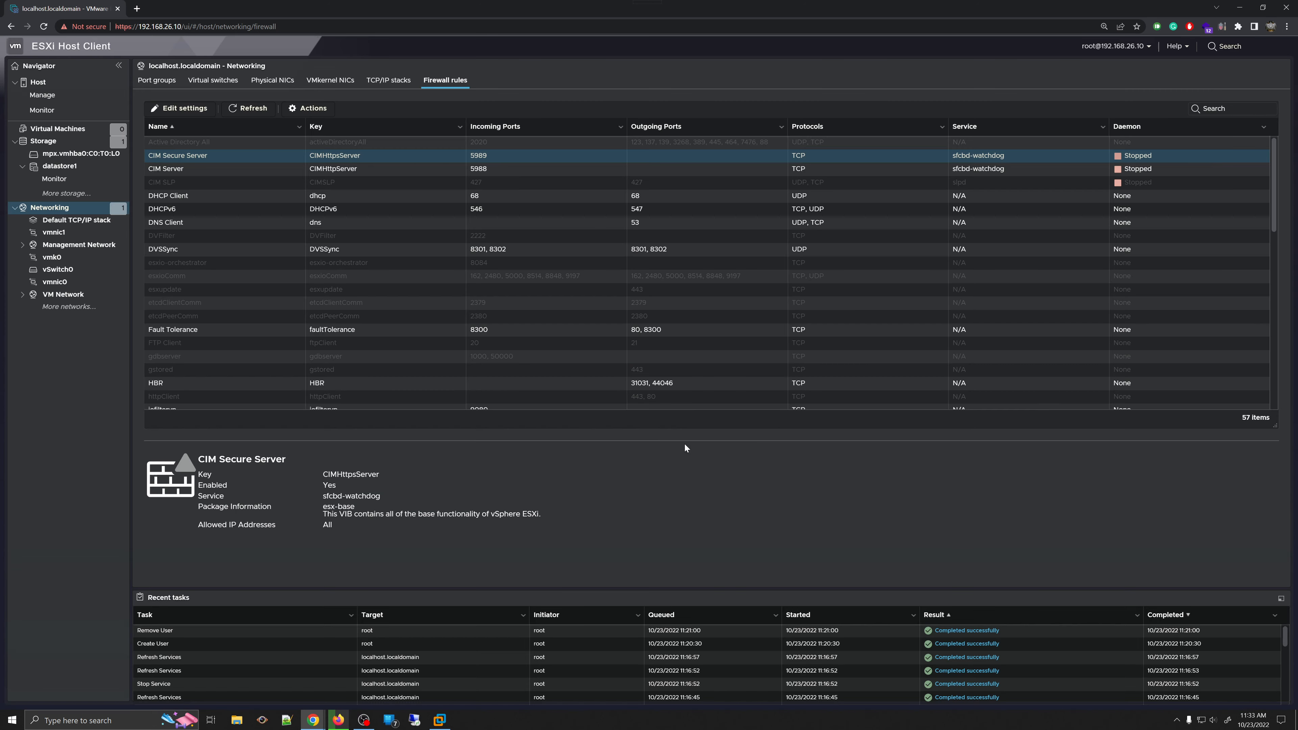
click(313, 115)
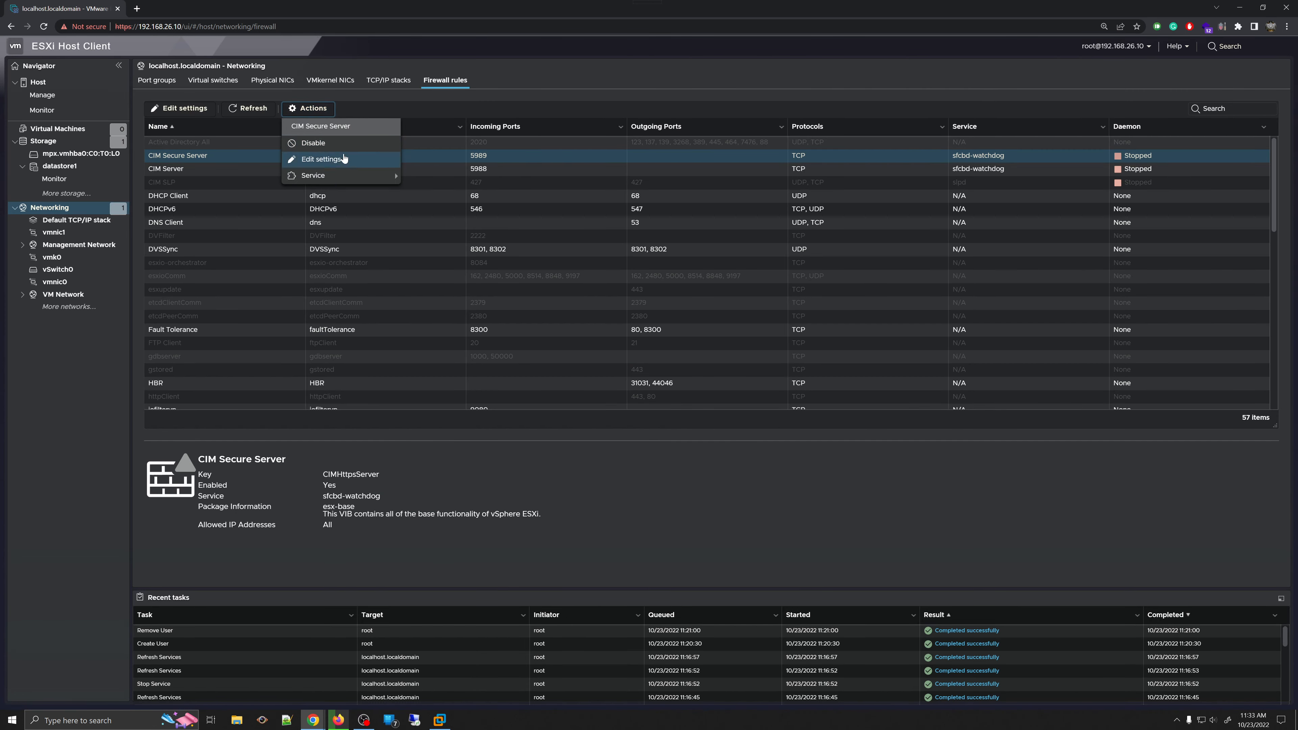
mouse_move(354, 175)
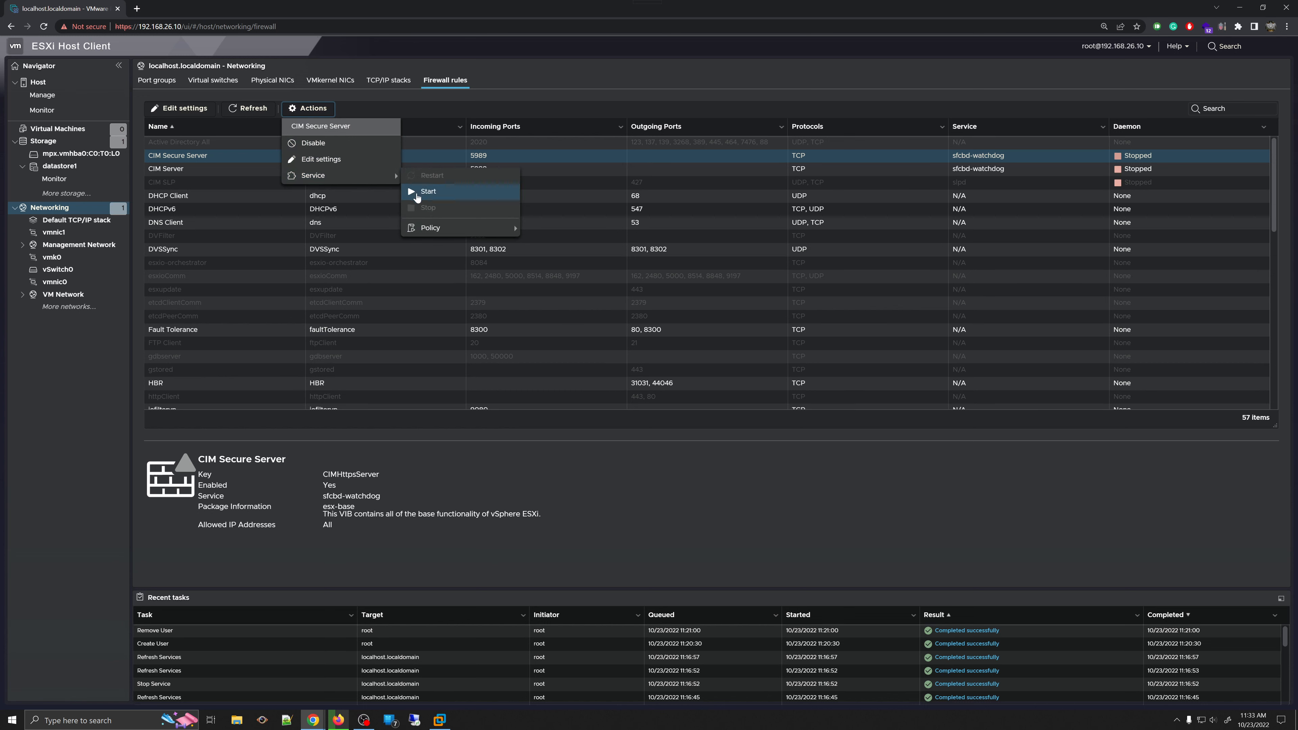
- Start the CIM Server service through Actions > Service, then stop it again, clearing each notice
click(418, 192)
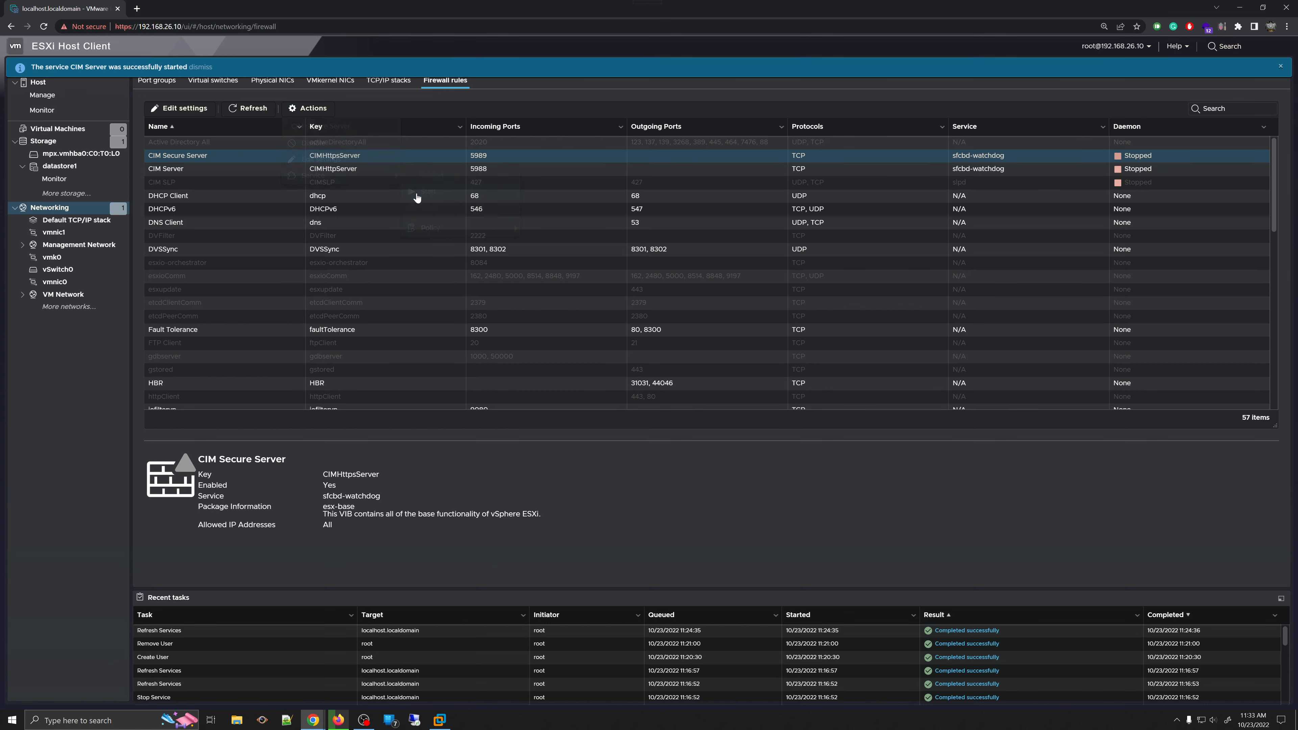
click(1280, 68)
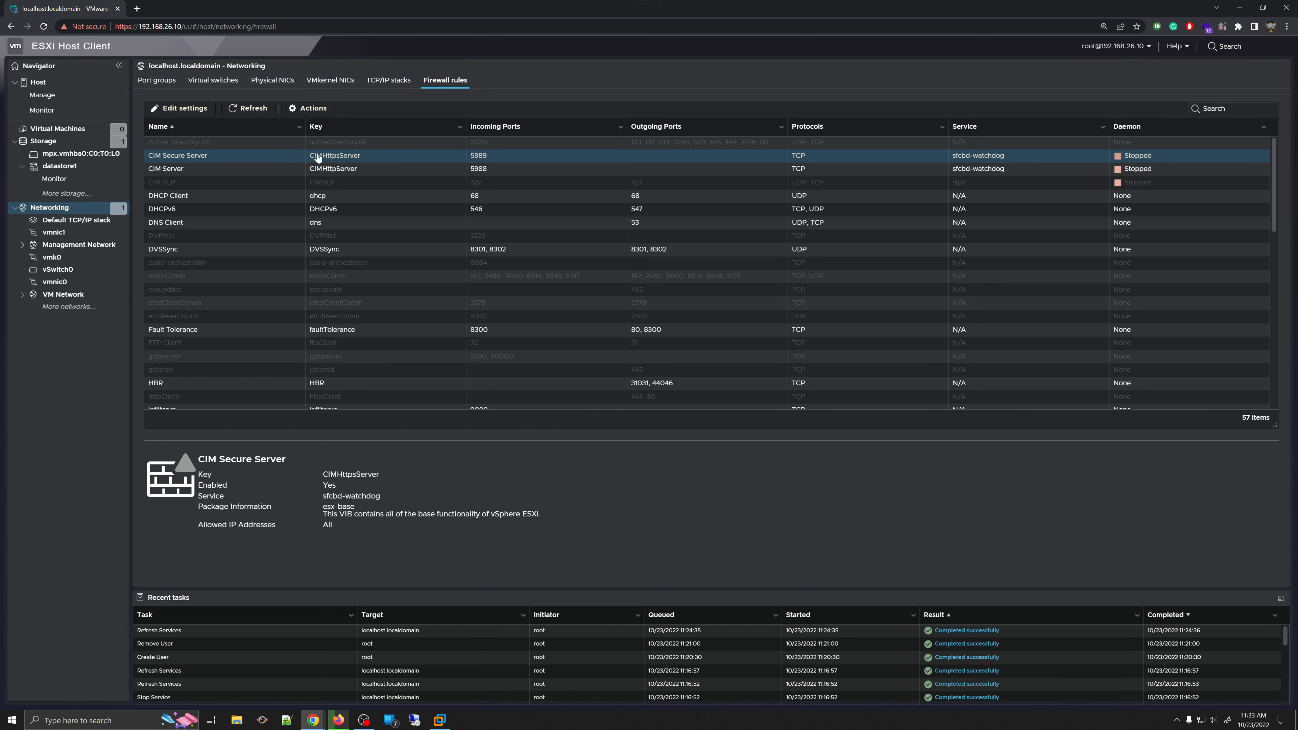
click(313, 110)
mouse_move(350, 182)
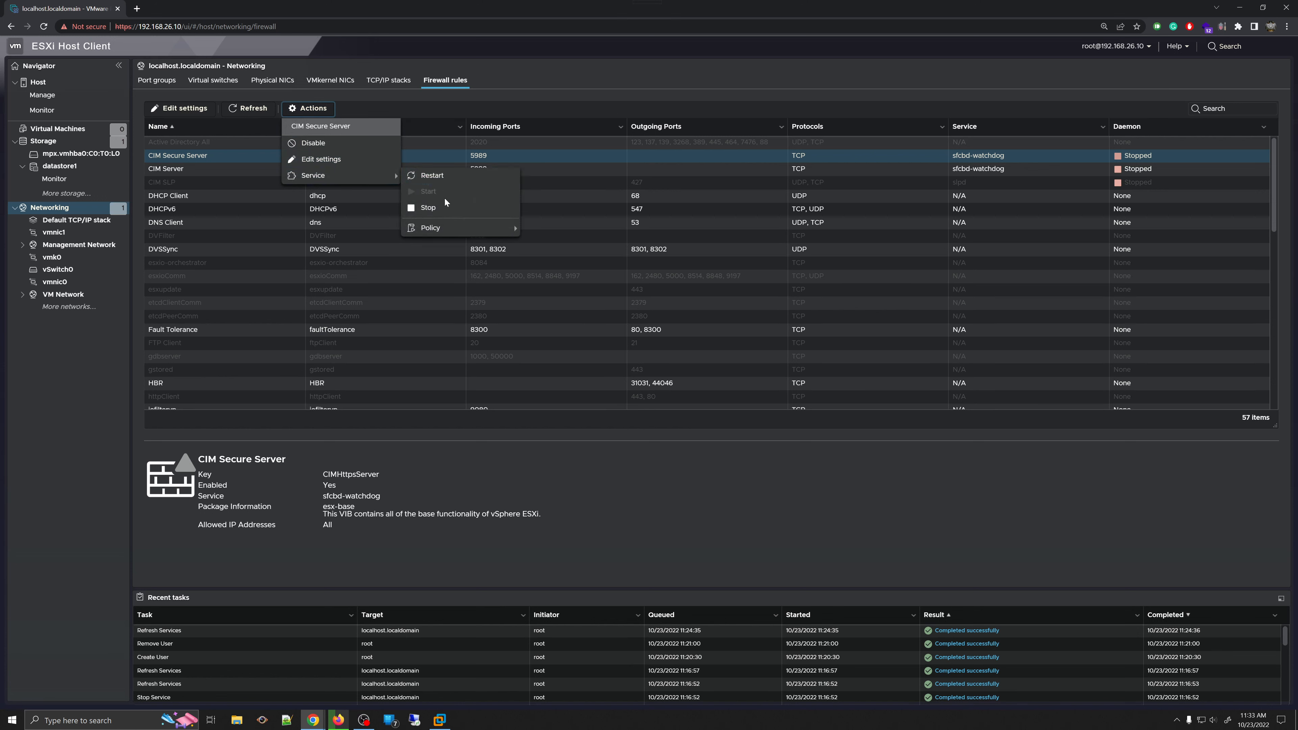
click(428, 208)
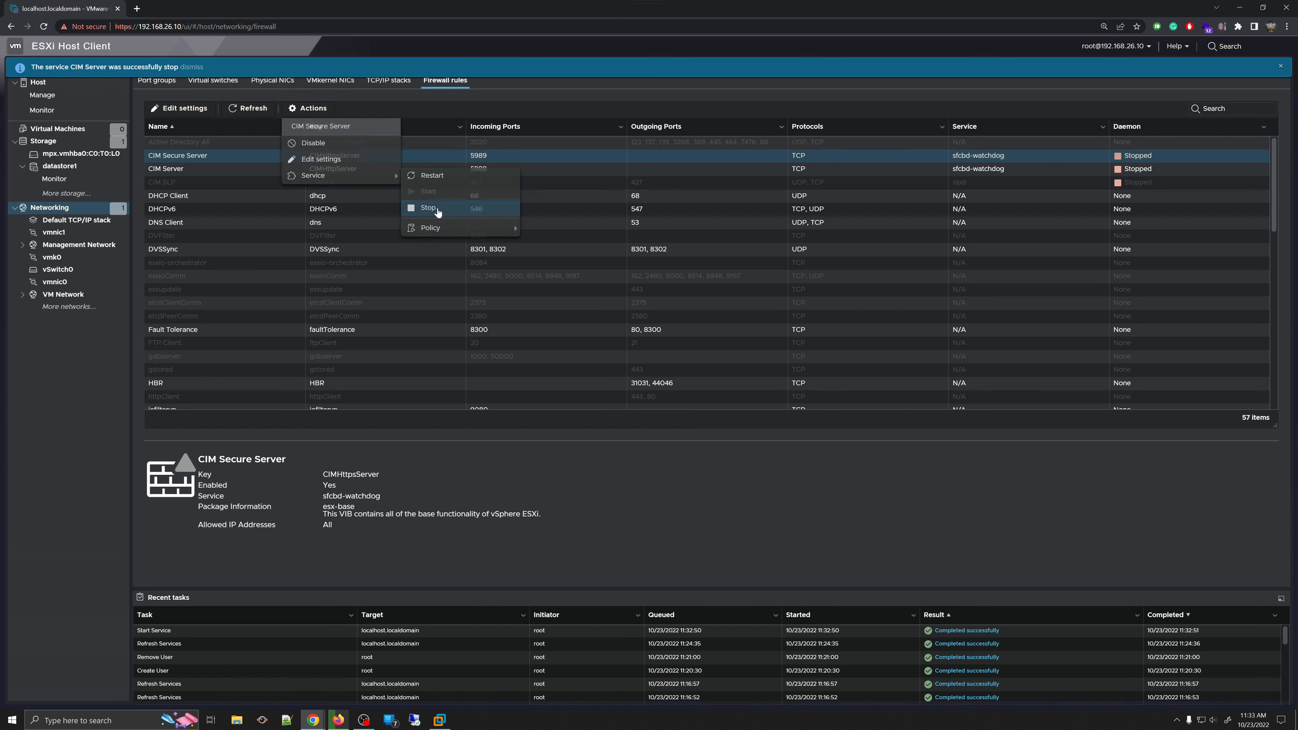
click(1280, 67)
- Show the SSH Server rule's details (sshServer, enabled, all IPs), then expand VM Network
scroll(373, 346, down, 1)
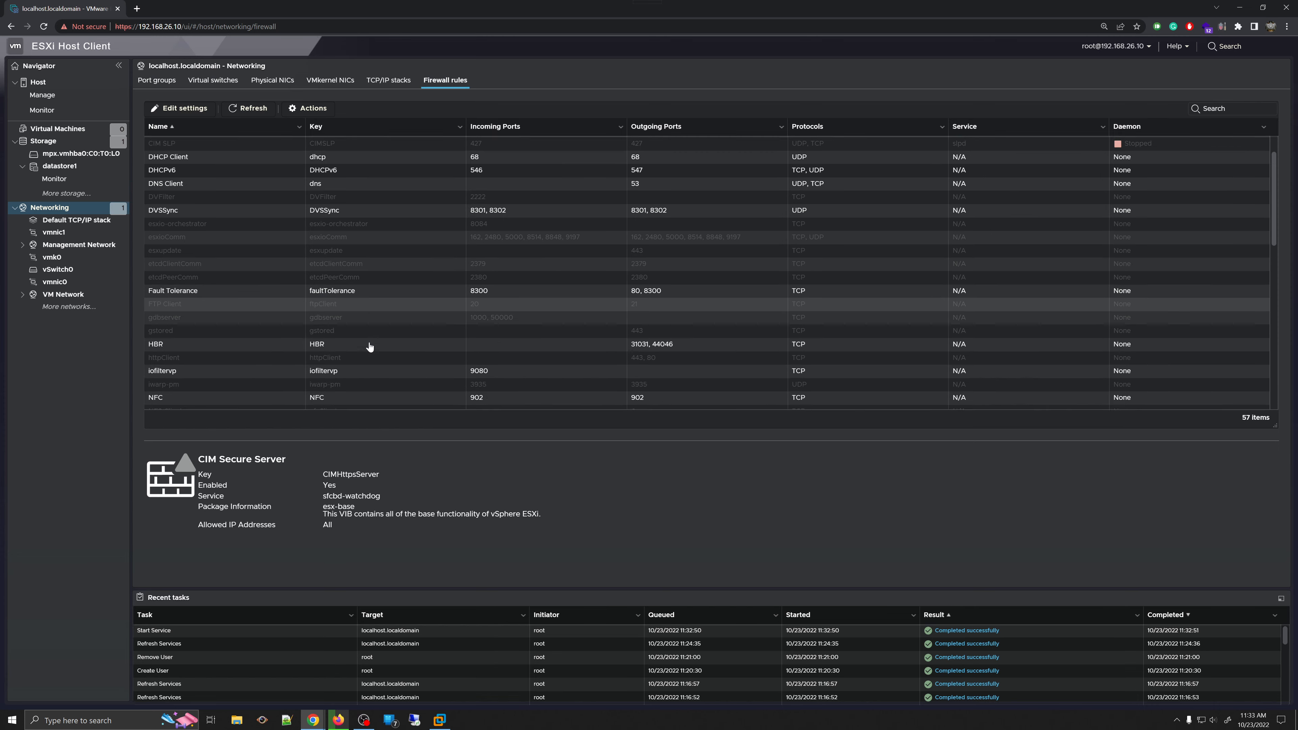
scroll(370, 343, down, 8)
scroll(370, 335, up, 5)
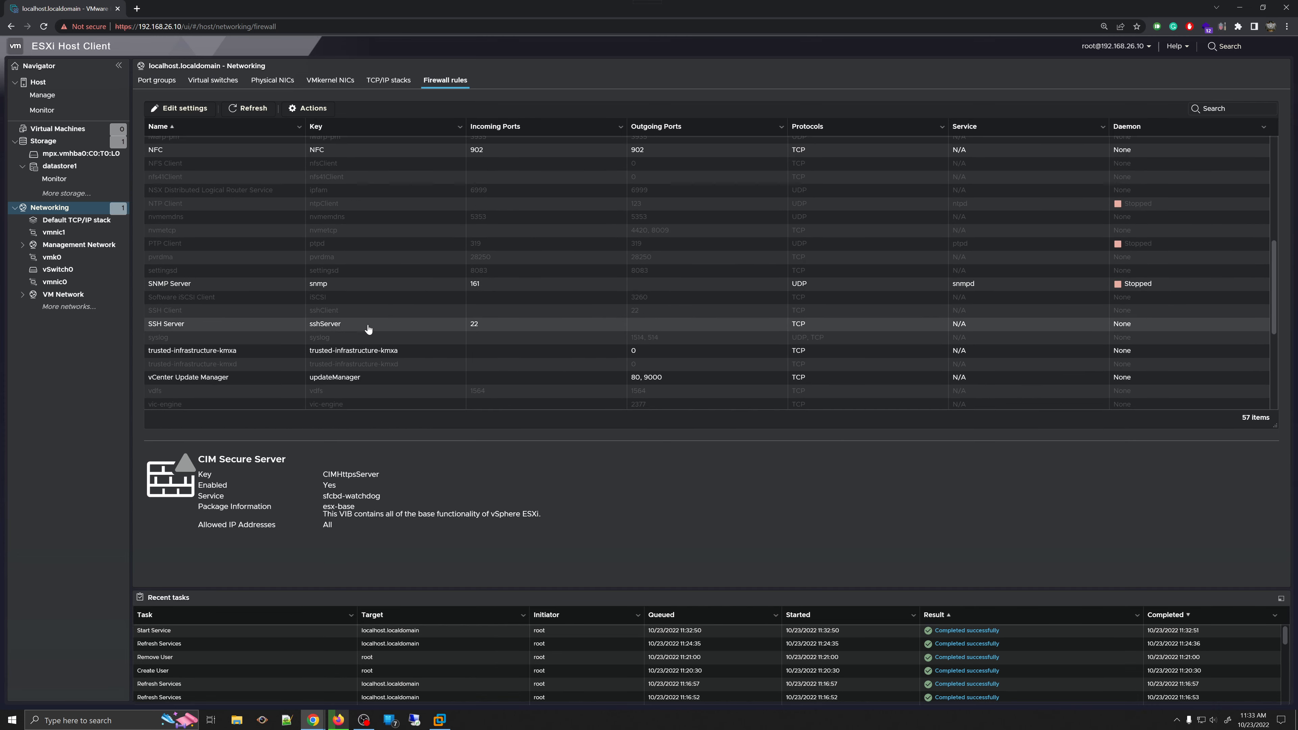
click(258, 328)
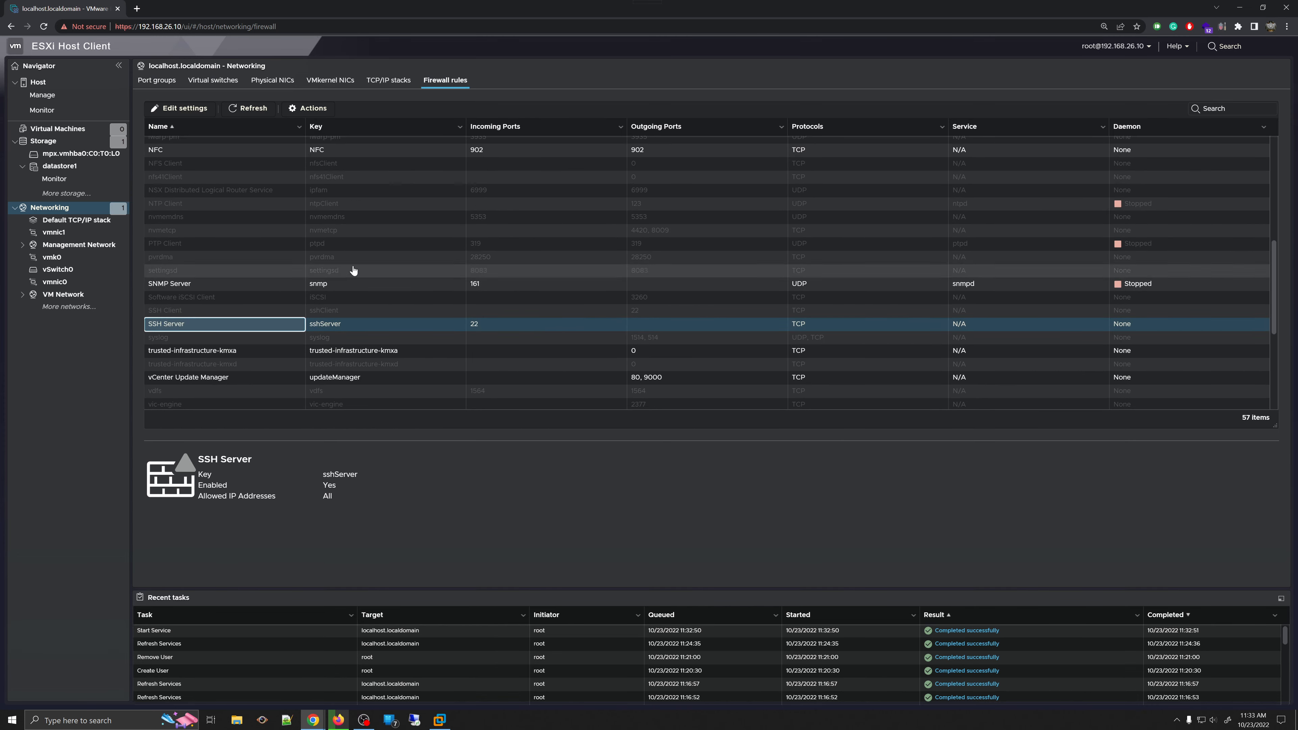
scroll(347, 271, up, 10)
scroll(388, 323, down, 6)
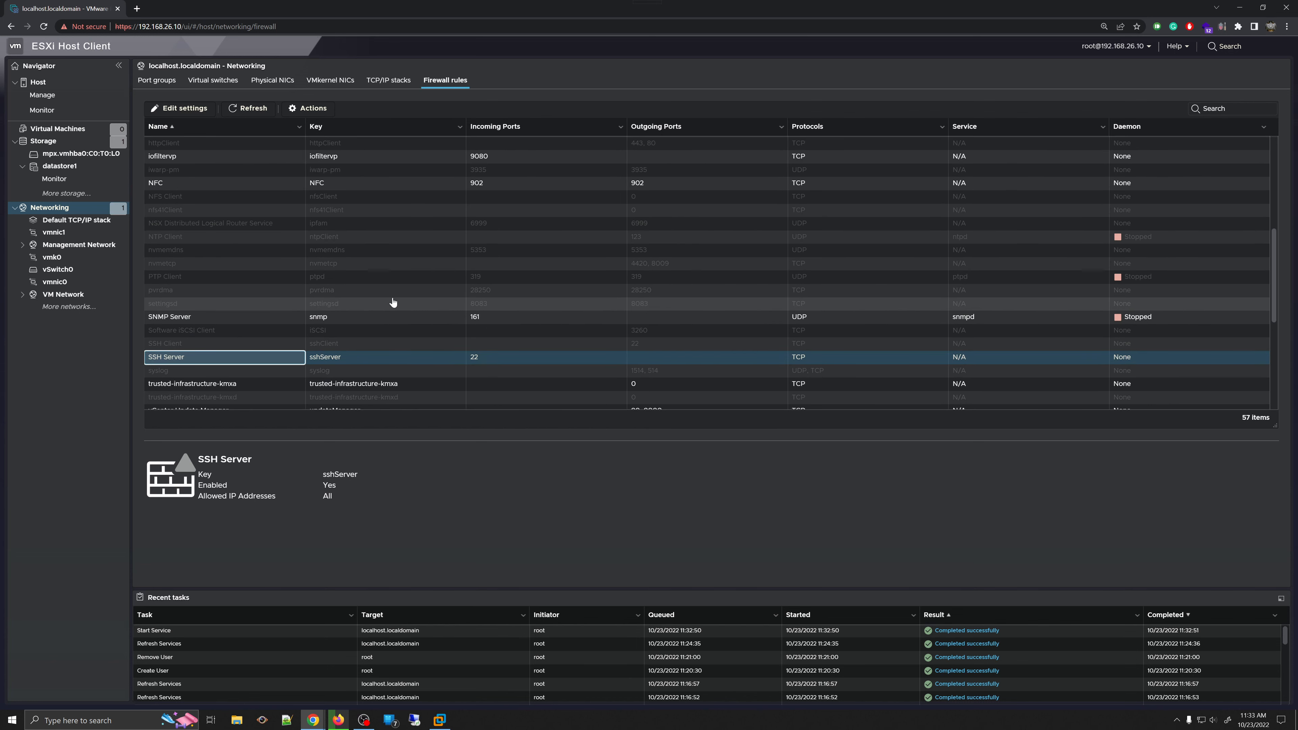
scroll(562, 307, down, 4)
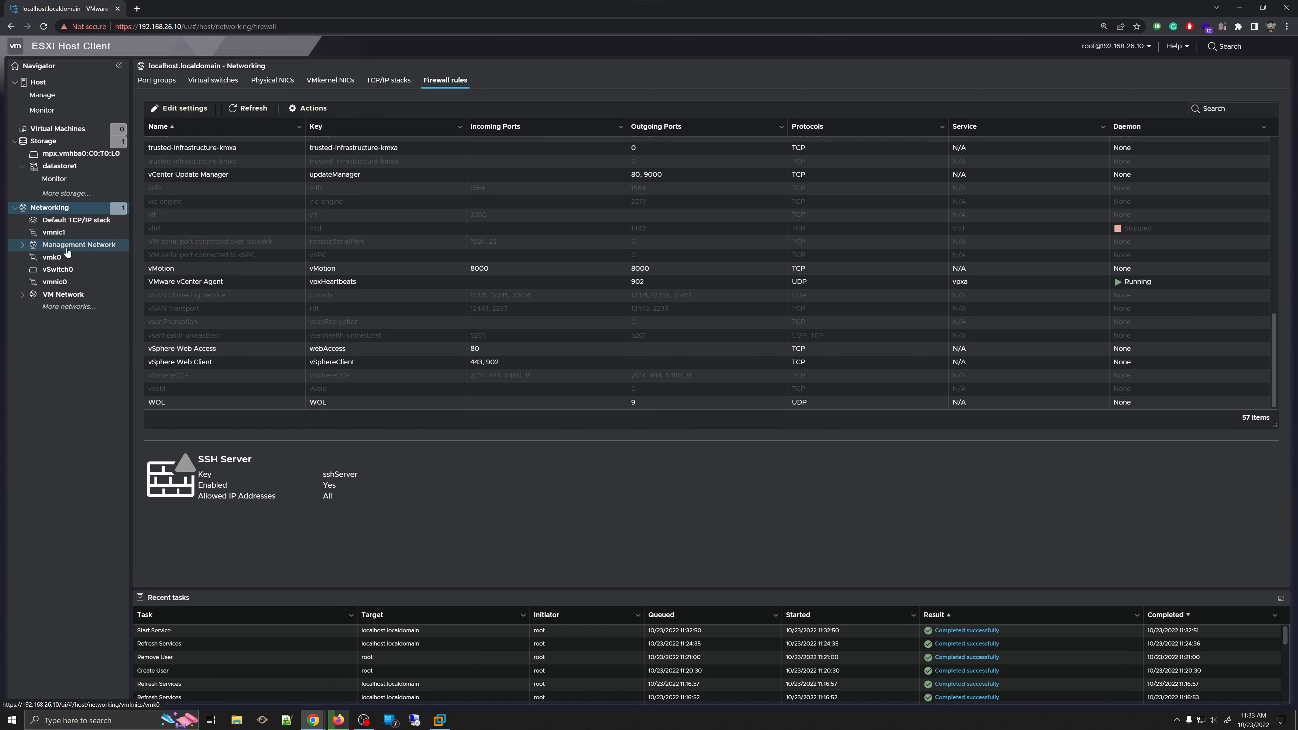
click(23, 294)
- Browse VM Network's summary and events, show 100 events per page, then return to firewall rules
click(60, 312)
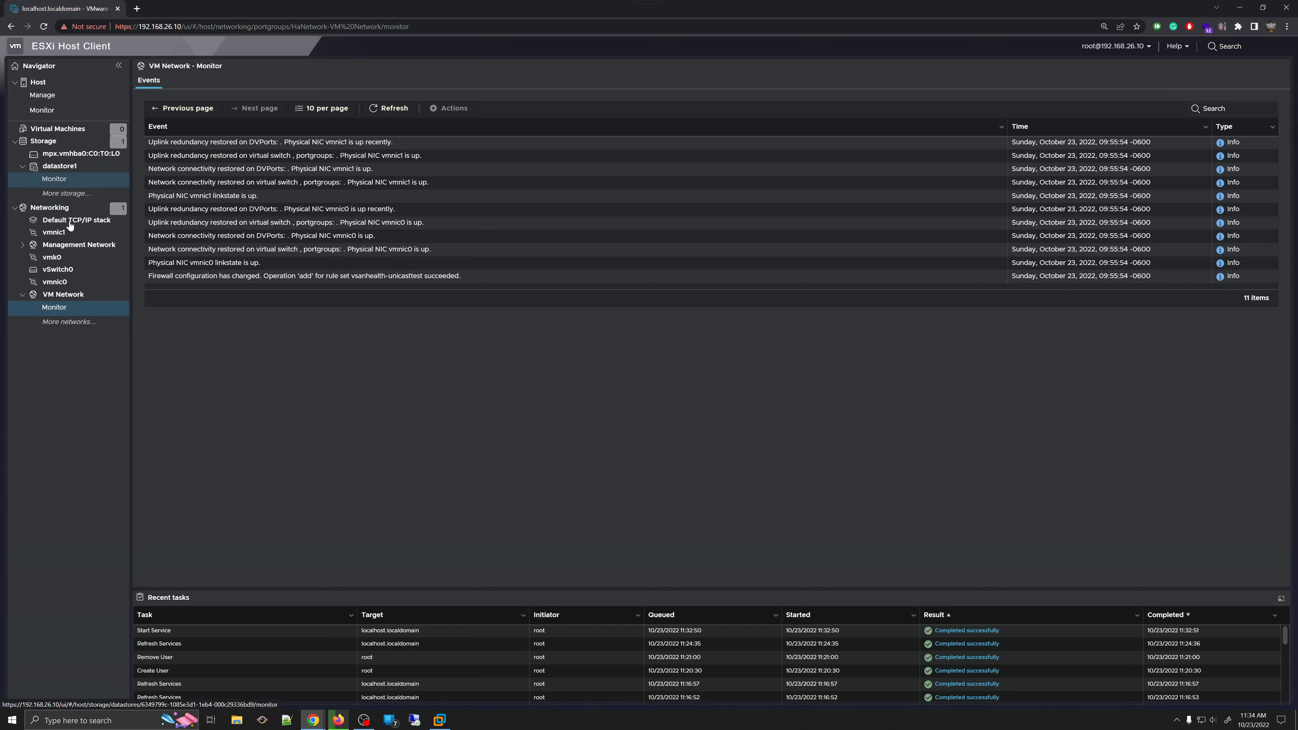
click(69, 297)
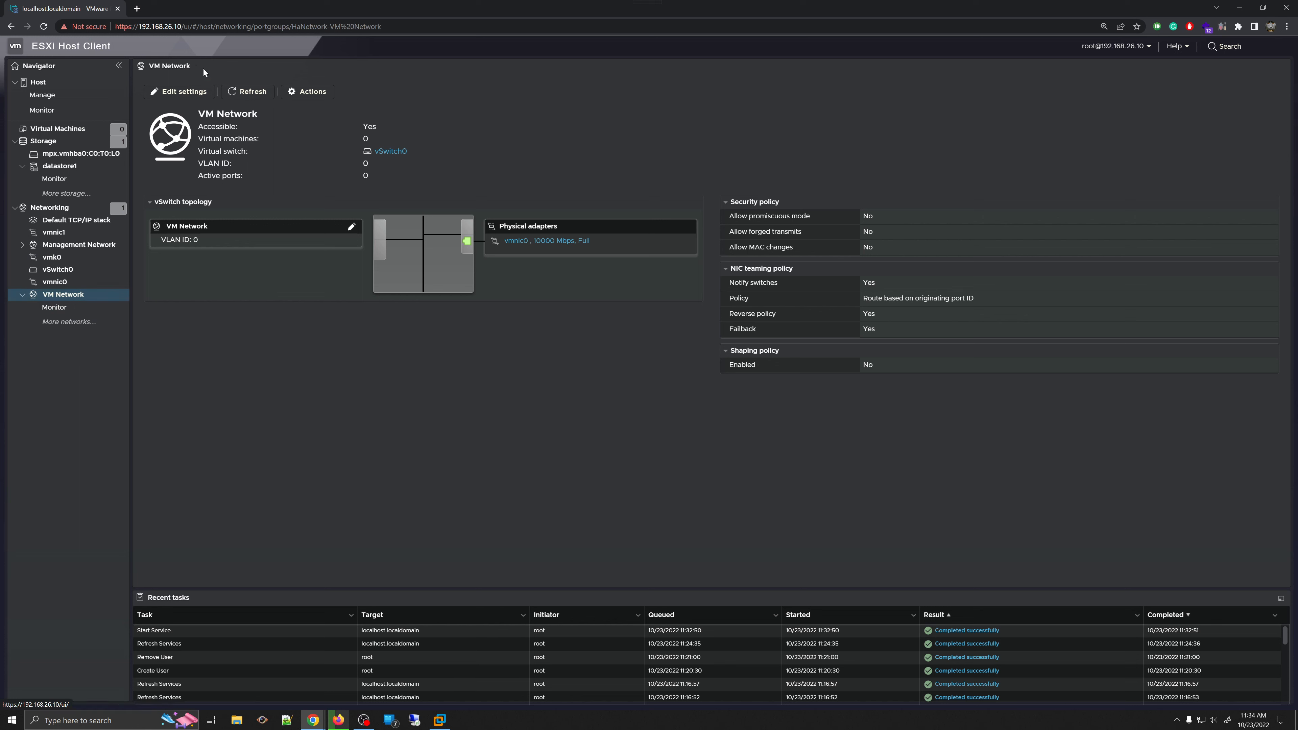
click(53, 307)
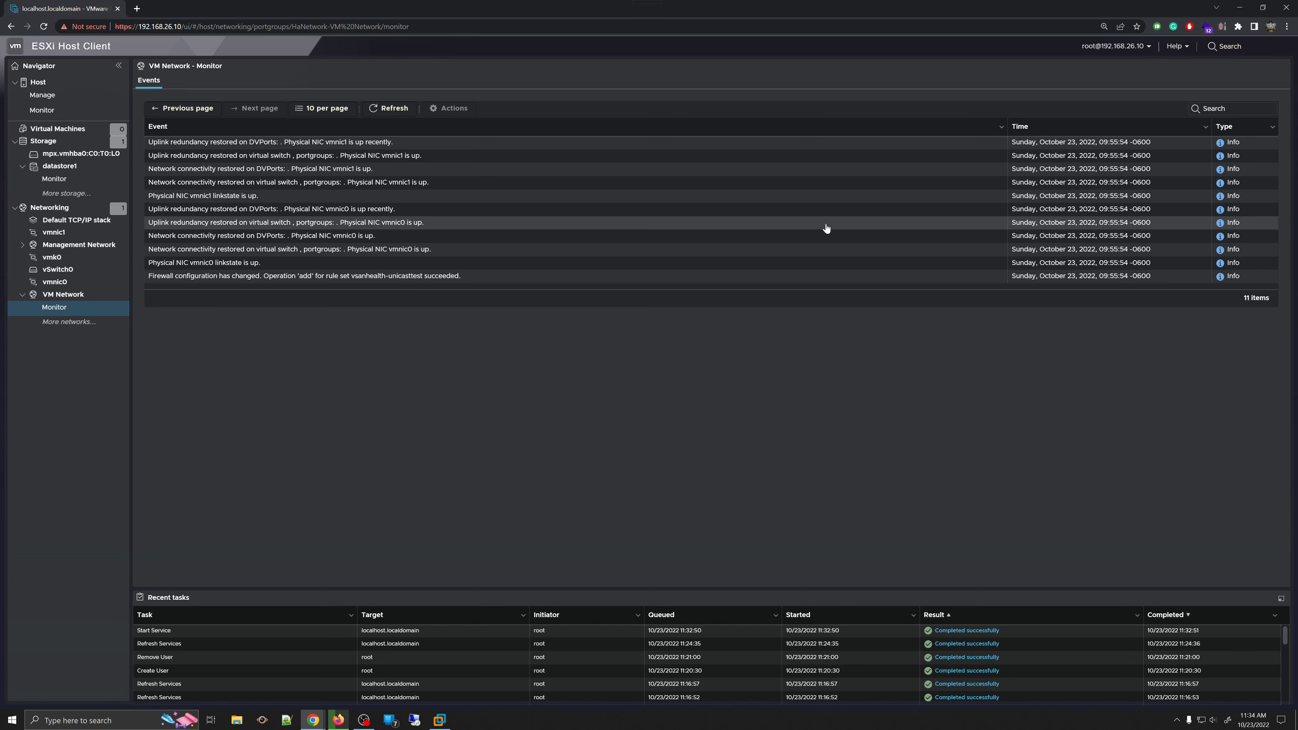
click(327, 108)
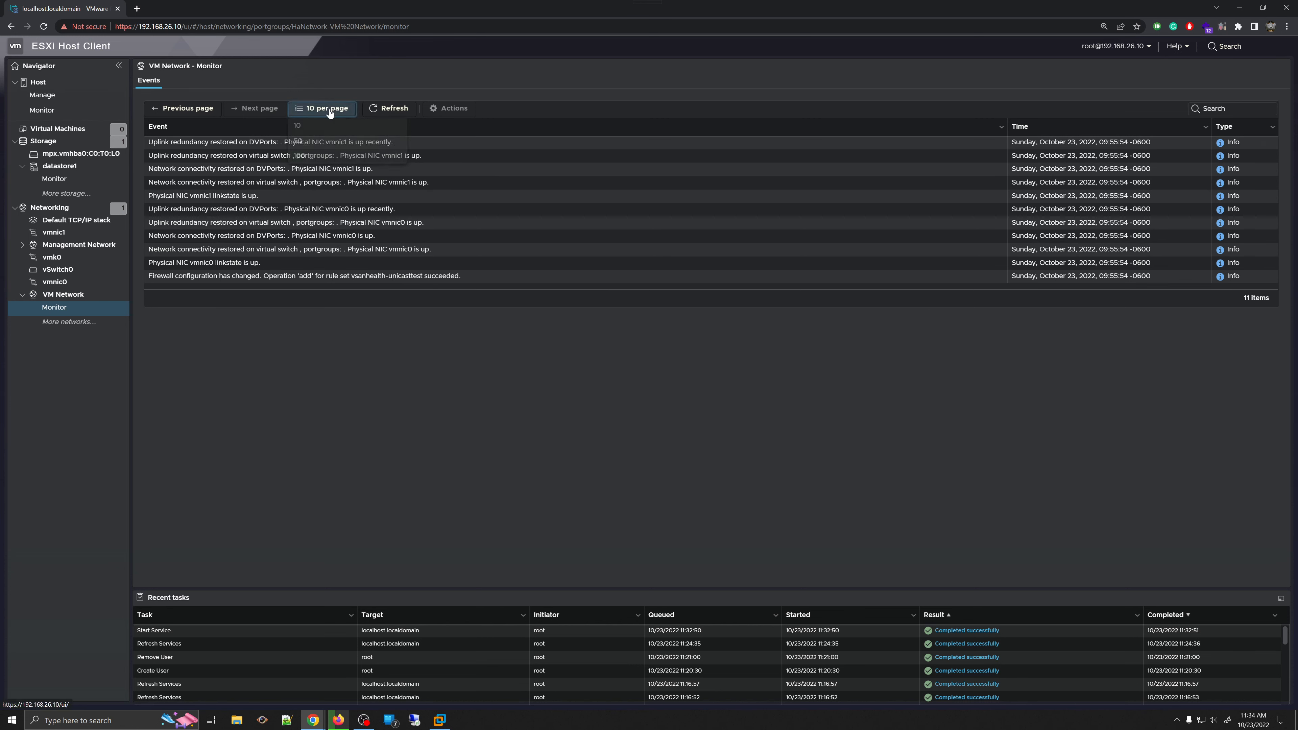
click(317, 160)
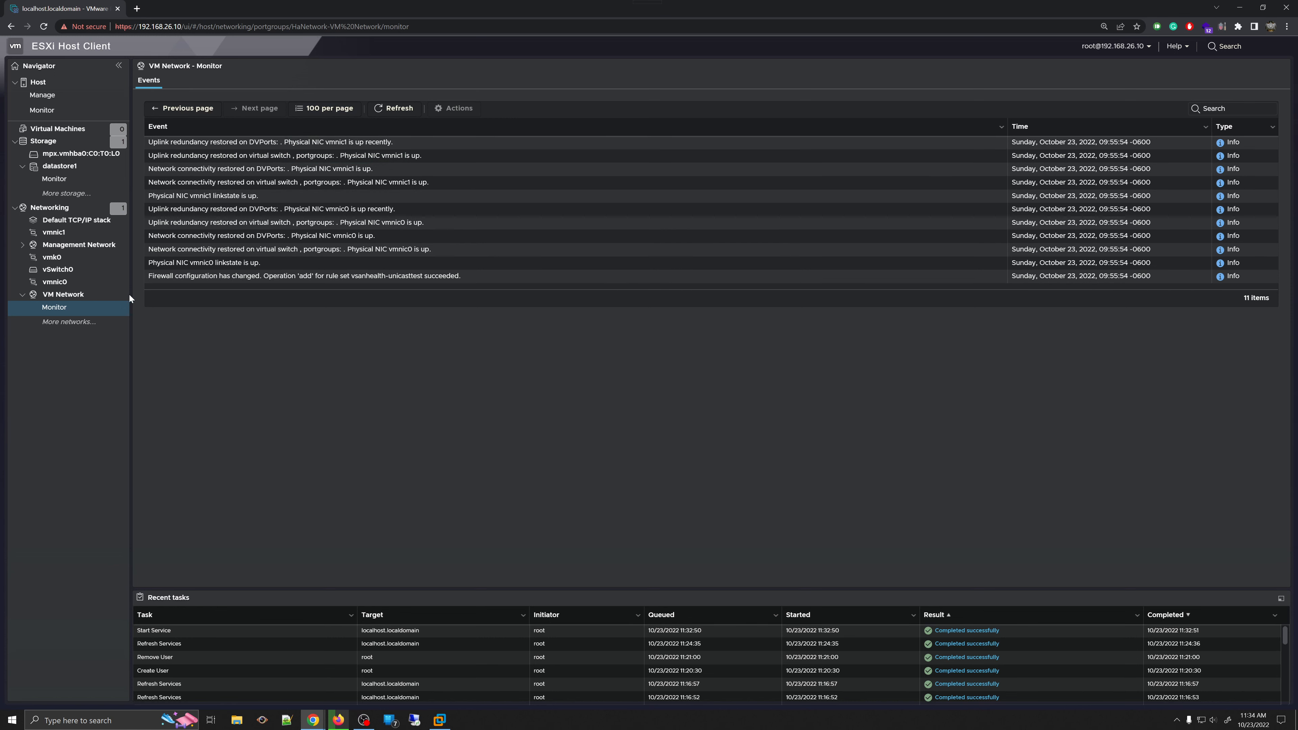
click(75, 328)
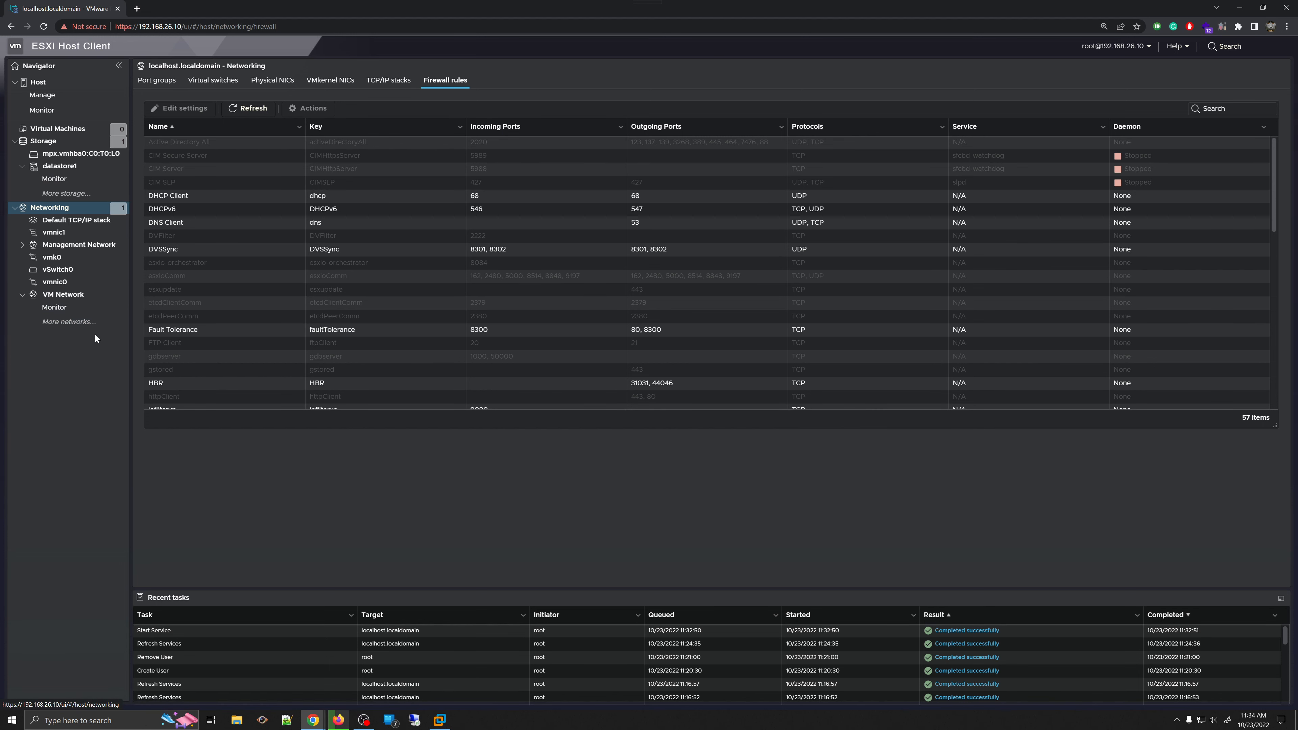
right_click(72, 213)
click(336, 578)
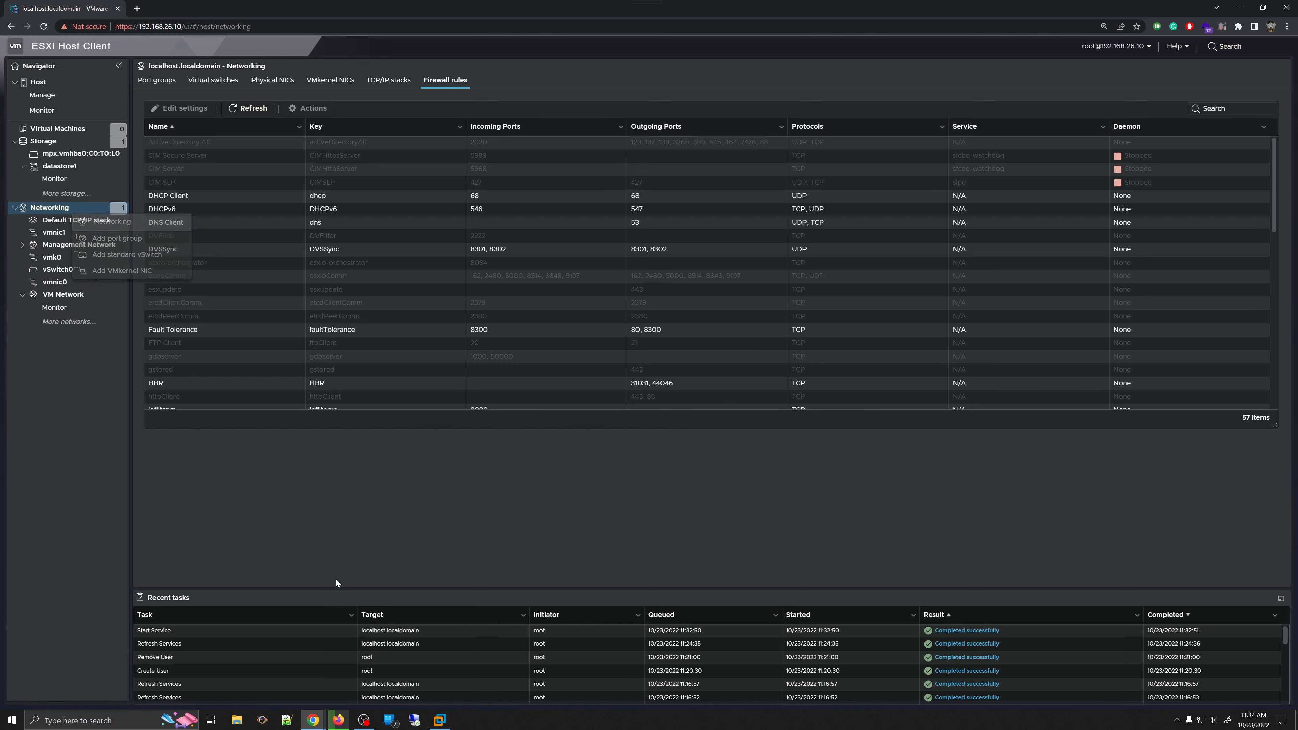
right_click(67, 207)
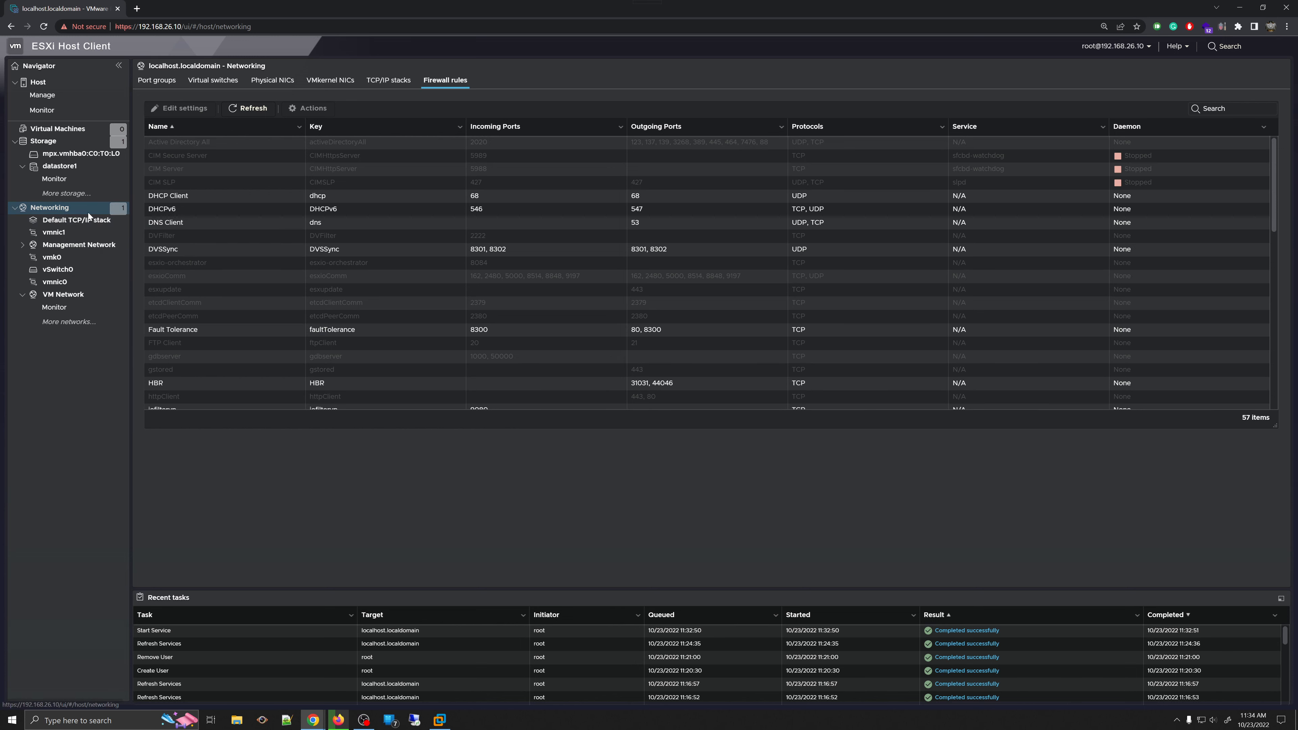
right_click(89, 214)
click(132, 238)
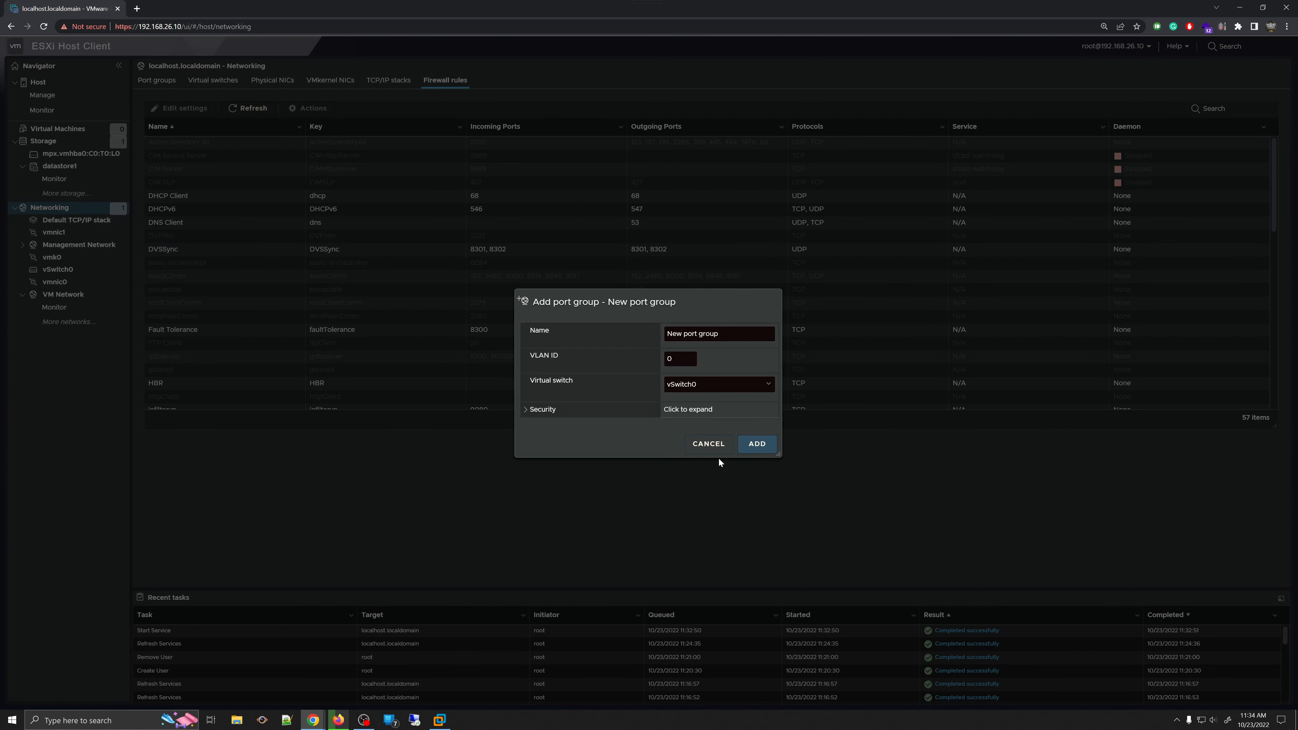
click(708, 444)
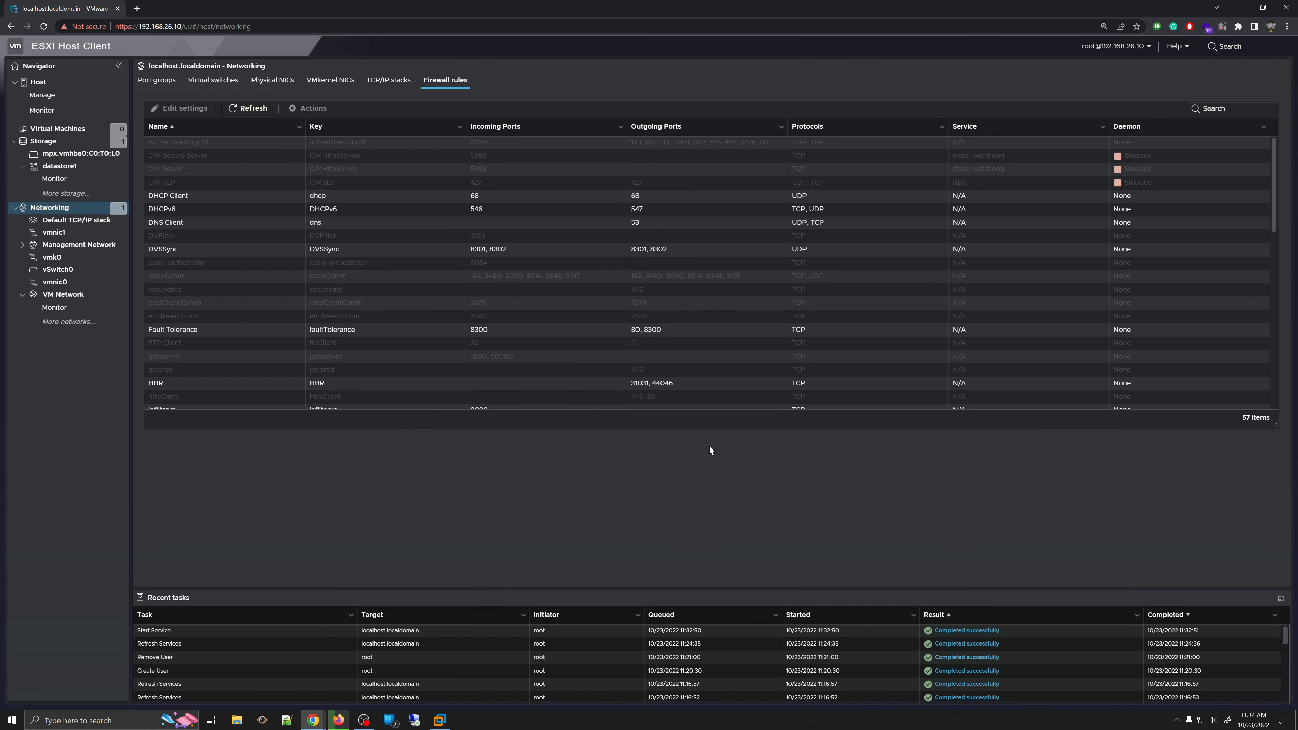
right_click(71, 250)
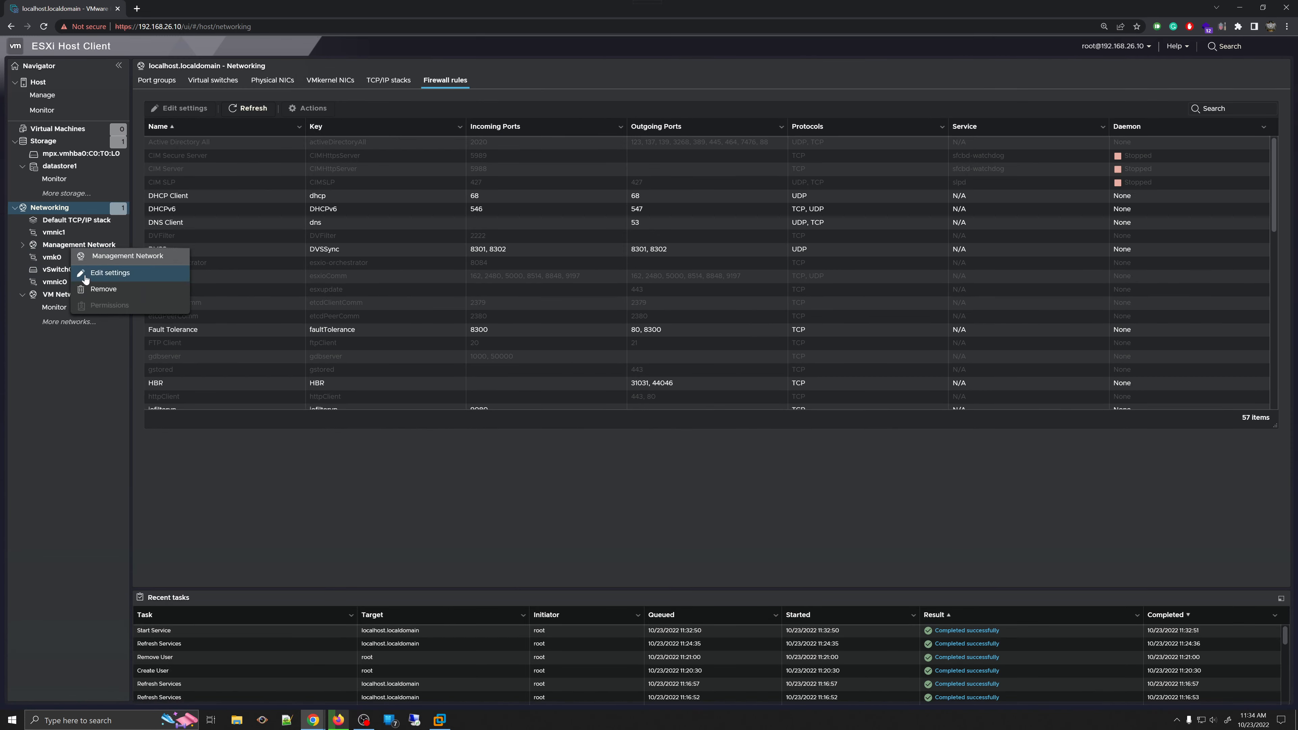
click(124, 282)
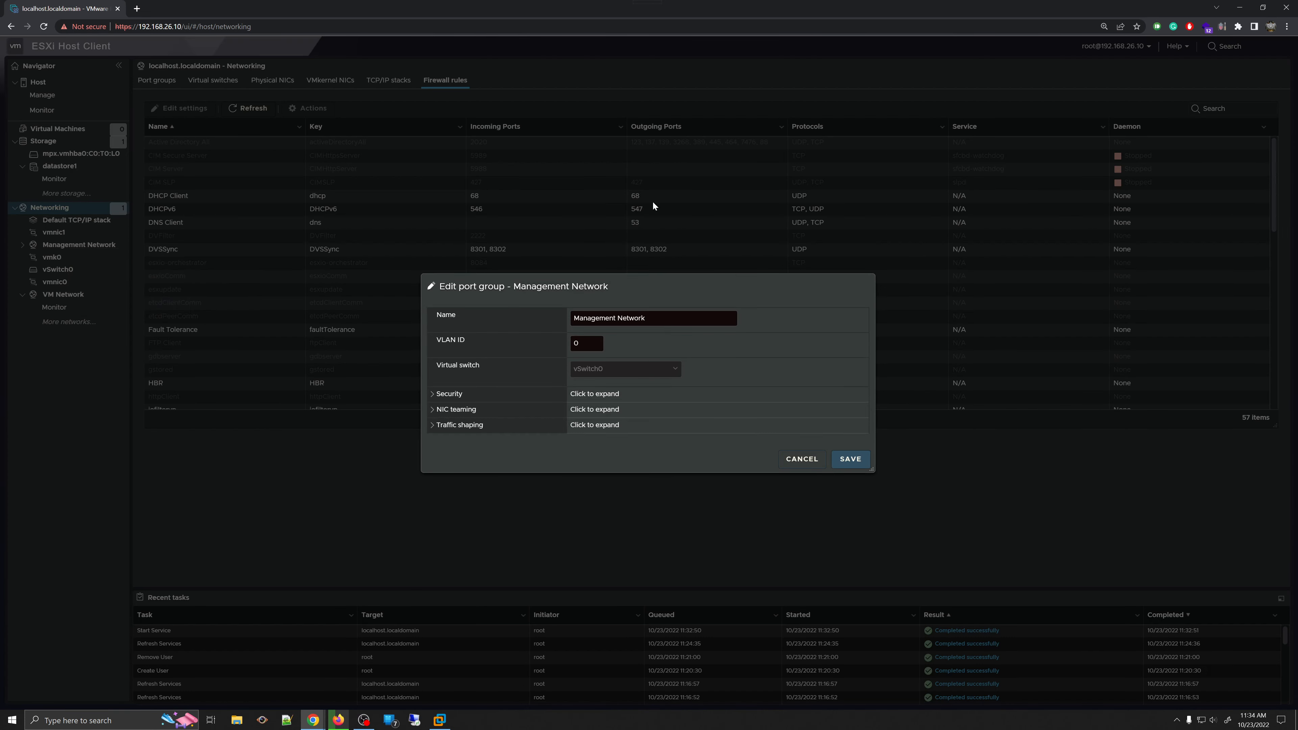
click(795, 463)
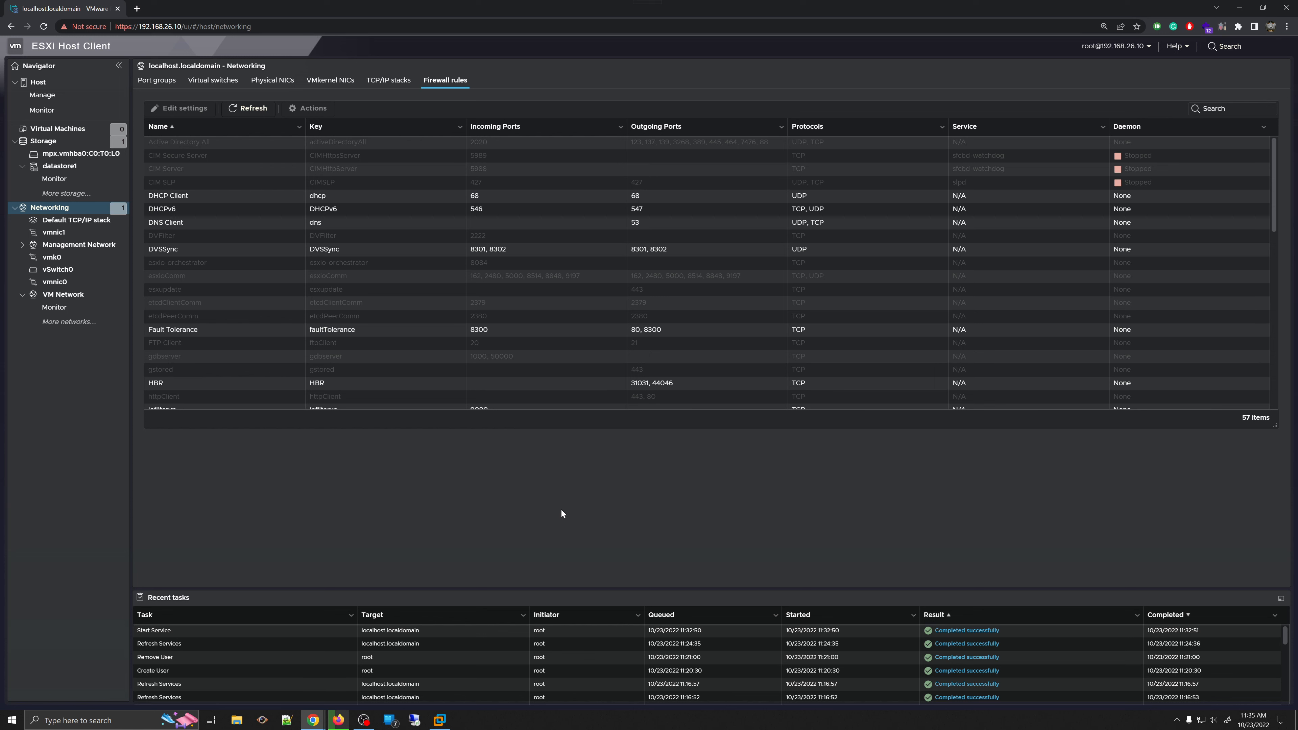
- On the host's Monitor > Performance tab, switch the chart from CPU to Memory, then Network
click(41, 112)
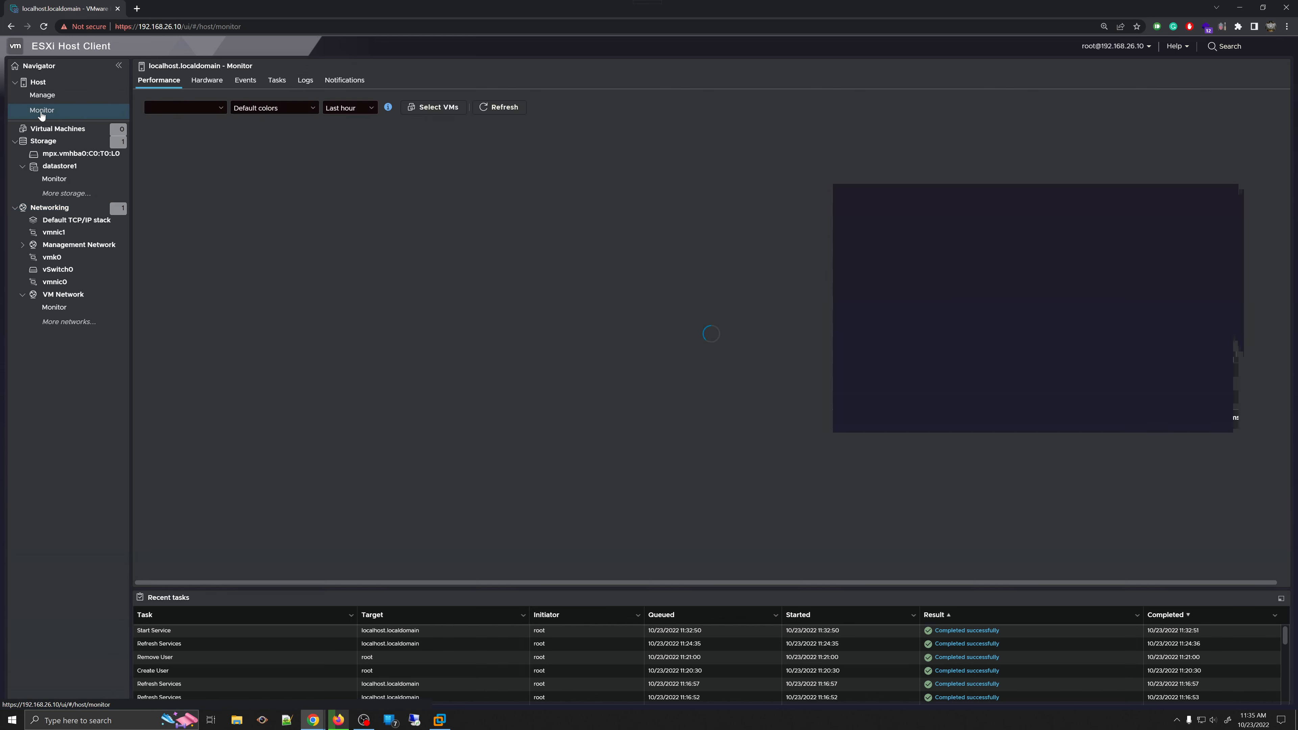
click(190, 86)
click(174, 80)
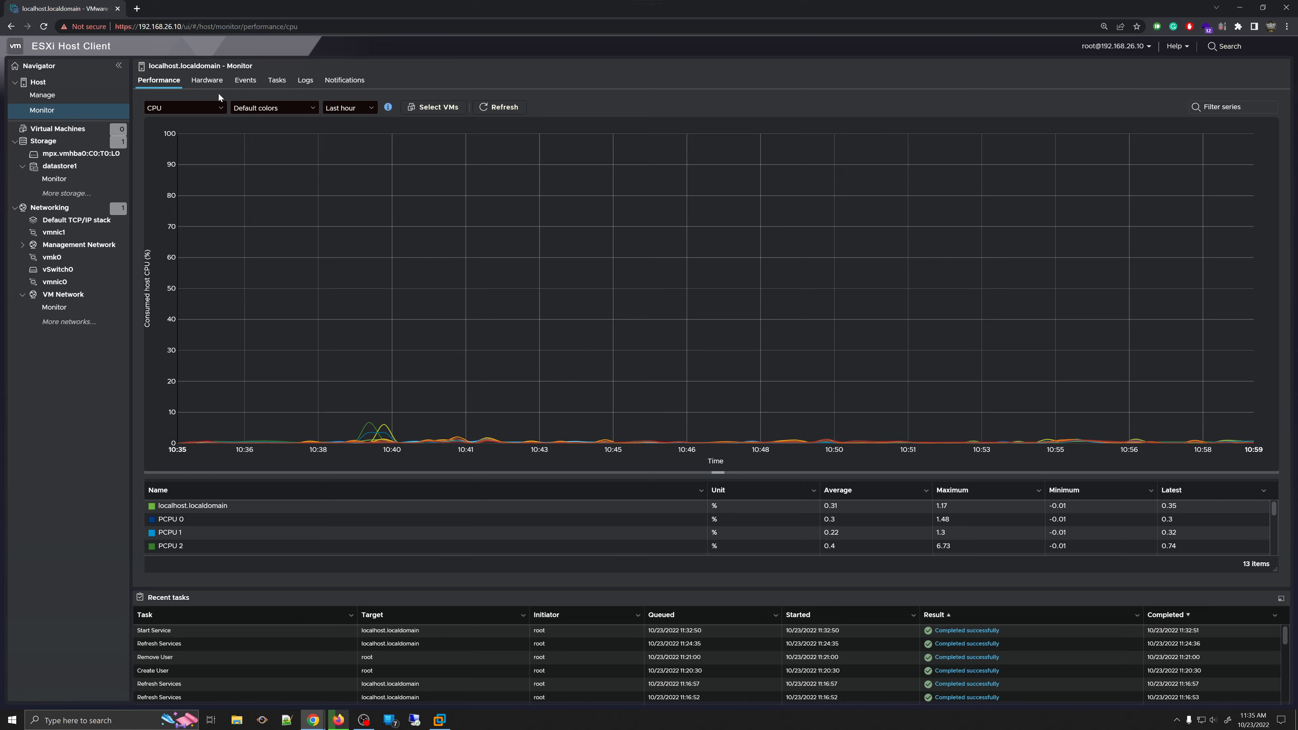
click(204, 108)
click(169, 125)
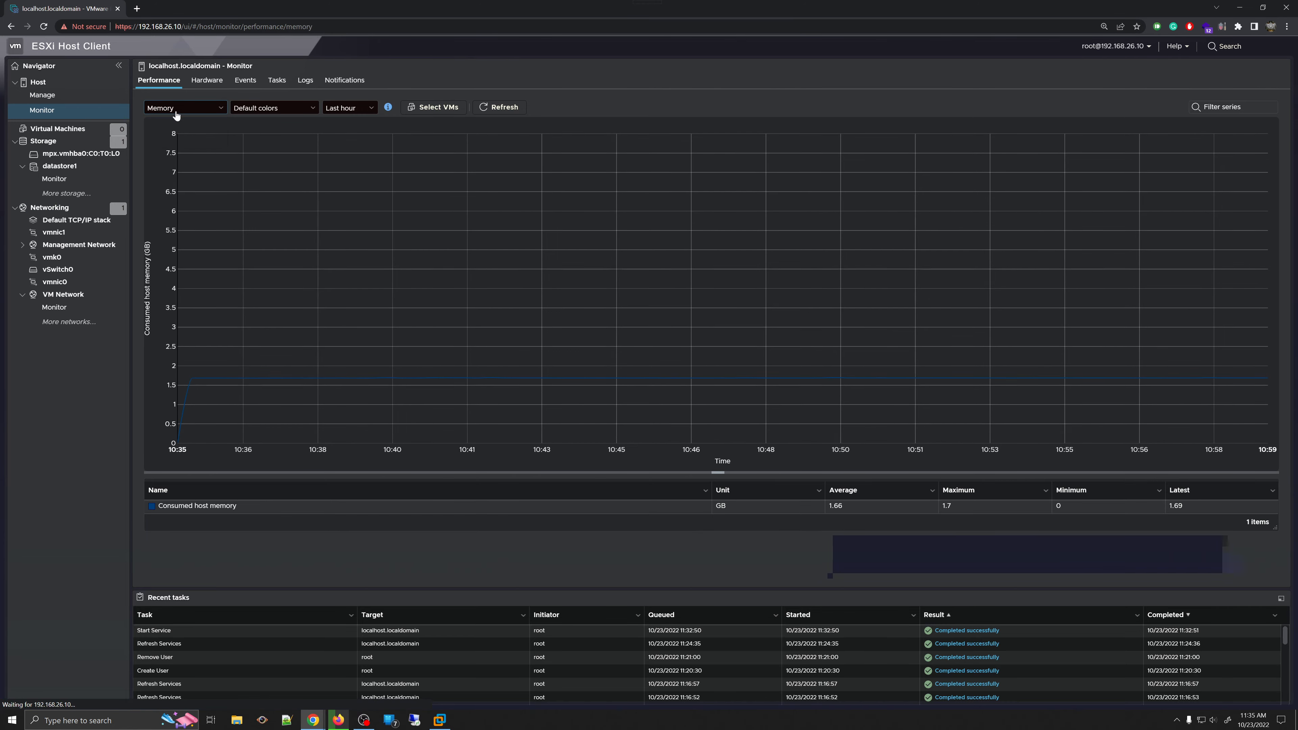
click(179, 109)
click(182, 134)
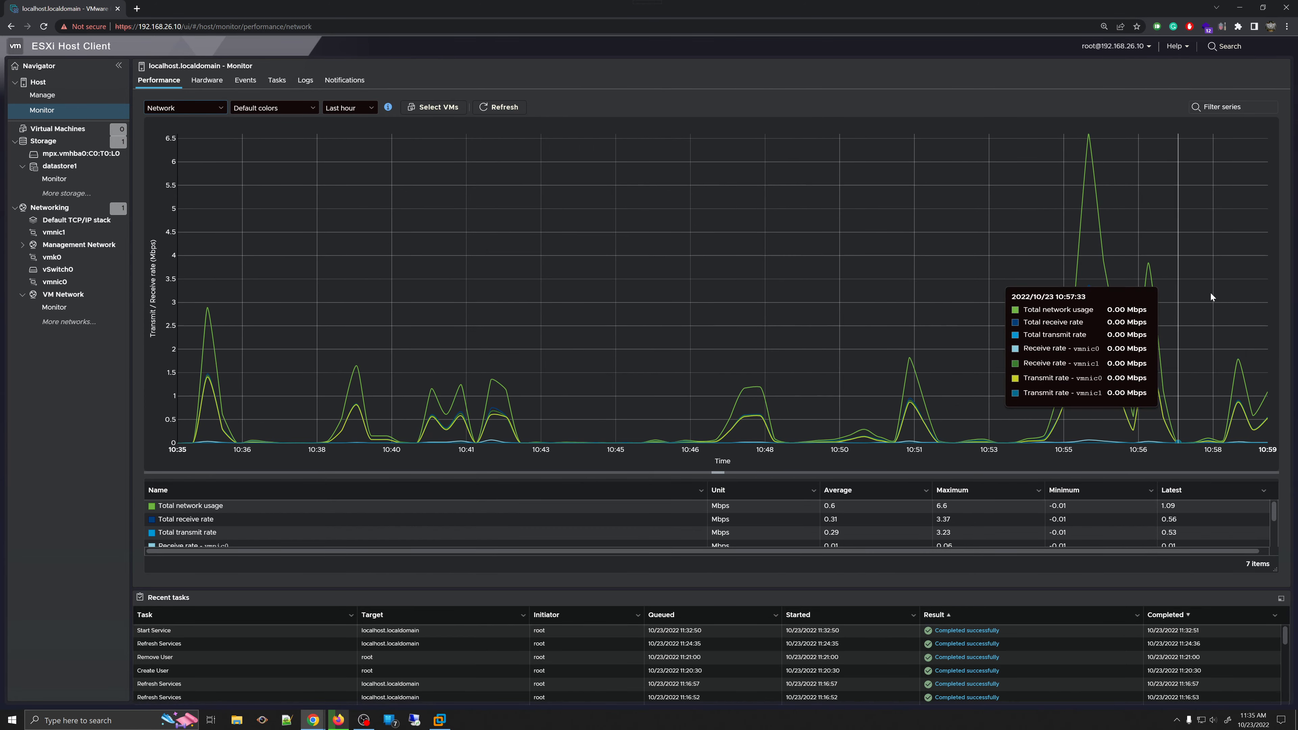